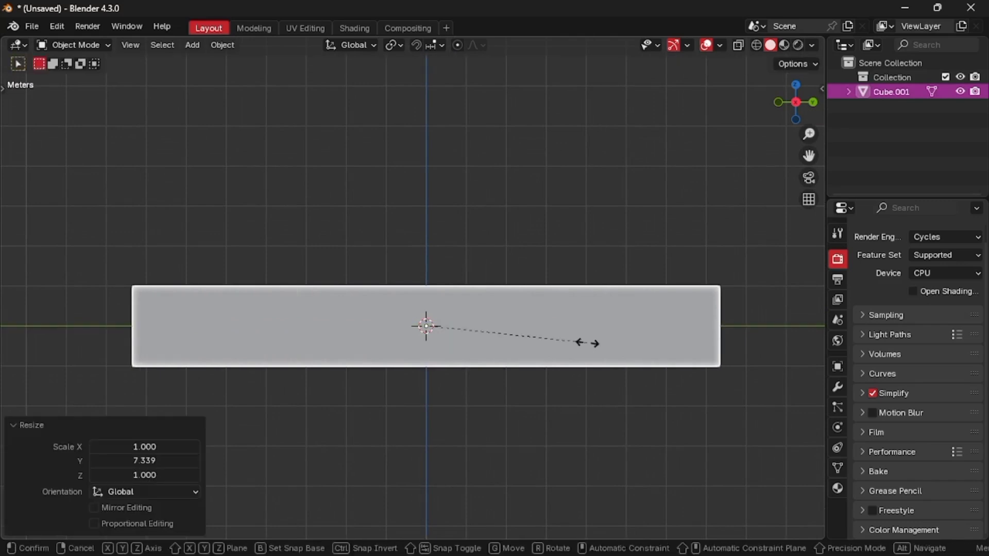
Scale the long block along the Z axis by about 2.005
key(s)
key(z)
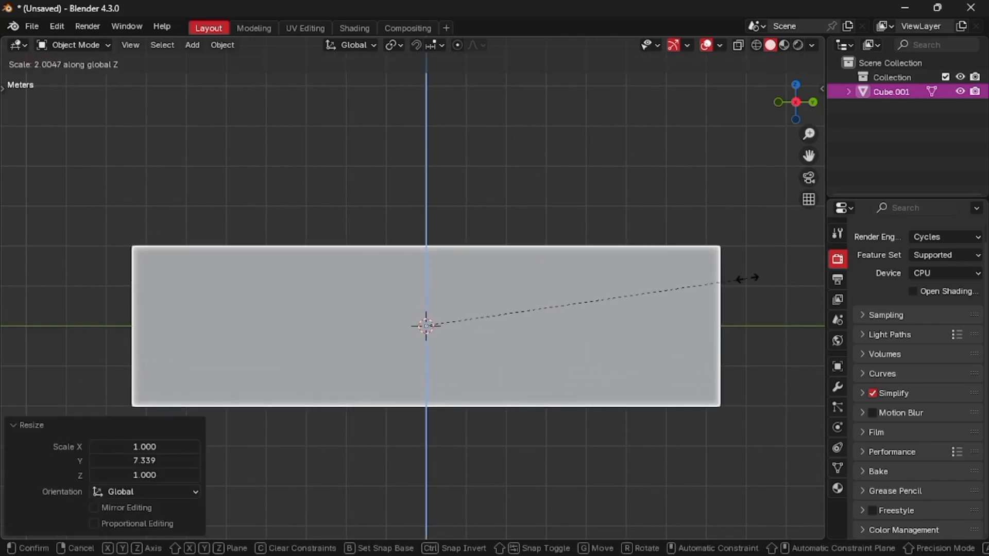
click(741, 279)
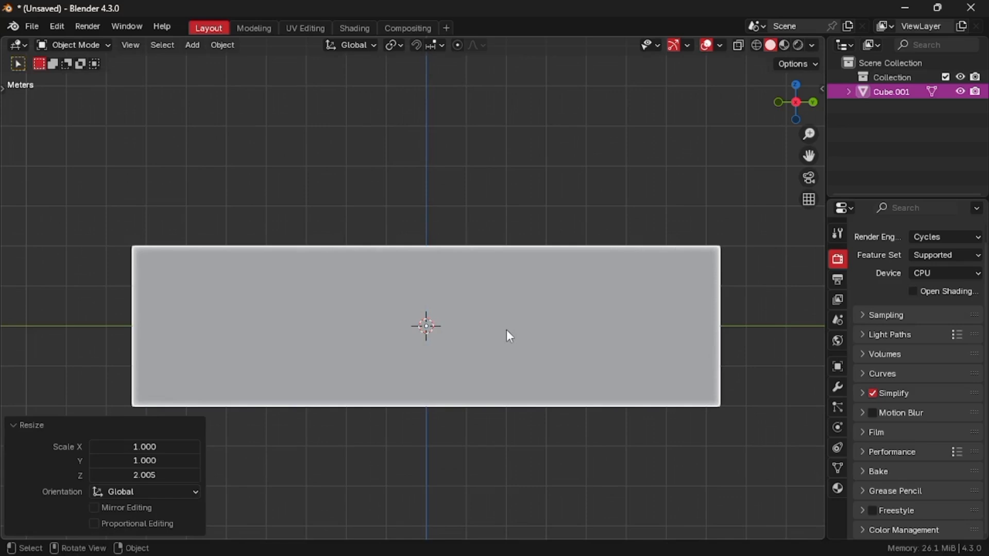
Activate BoxCutter with the Ngon shape in Cut mode and make the block the cutting target
key(alt+a)
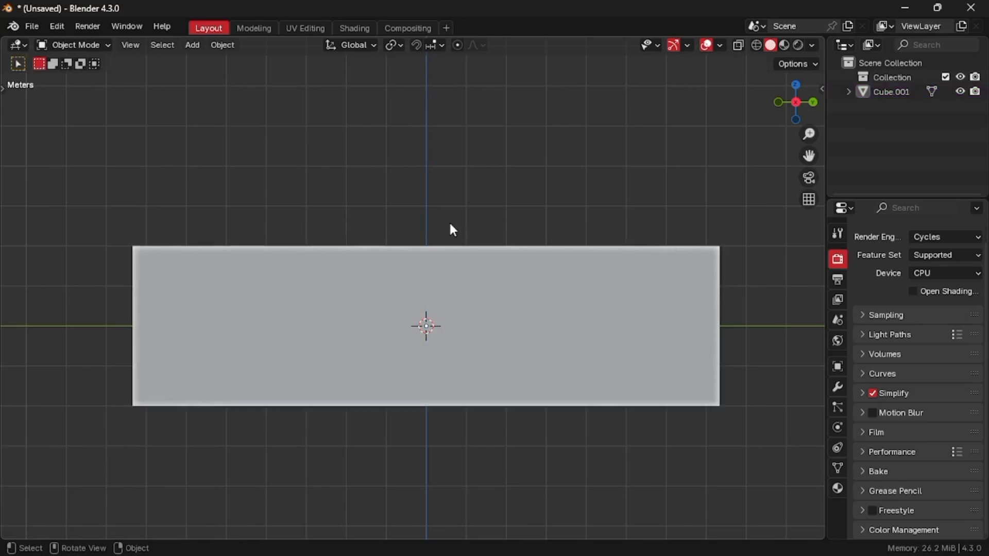
key(alt+w)
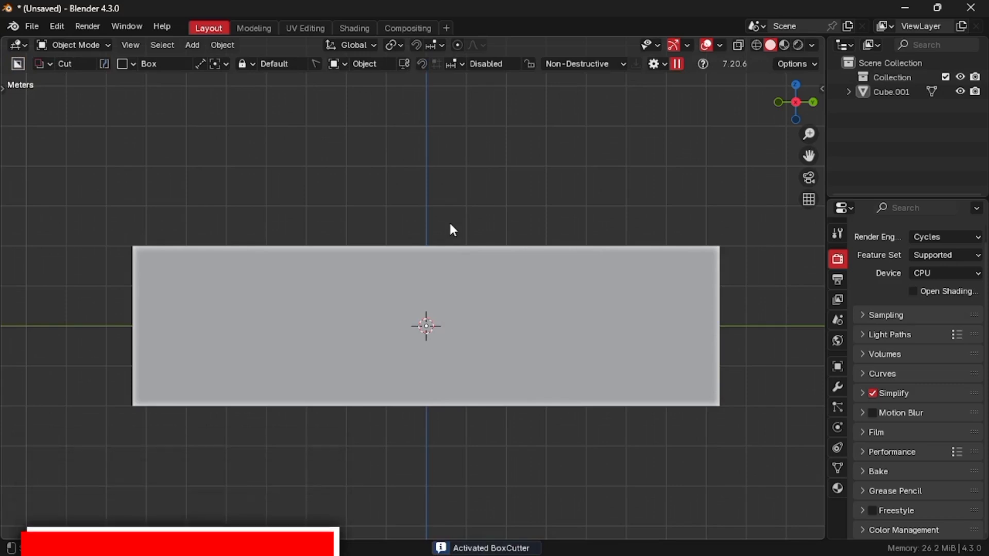
key(d)
click(443, 245)
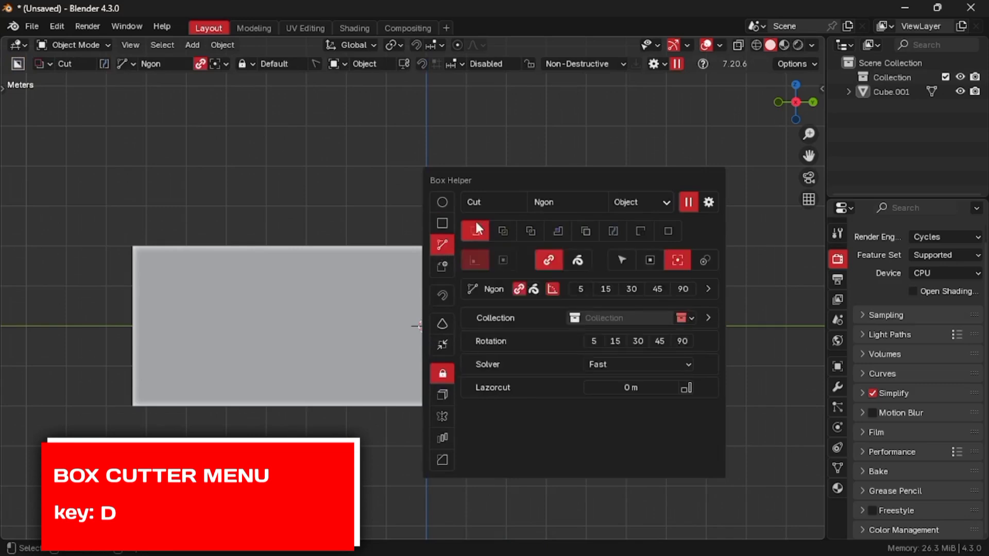
click(429, 250)
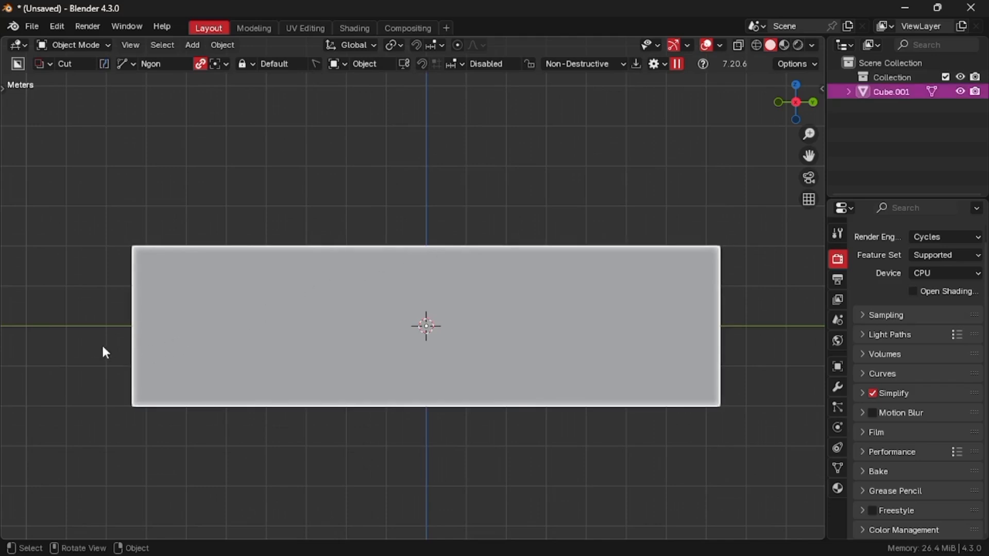
Draw the Ngon cutter's upper profile across the block: sloped front, short flat, raised hump, and straight edge past the rear end
click(133, 334)
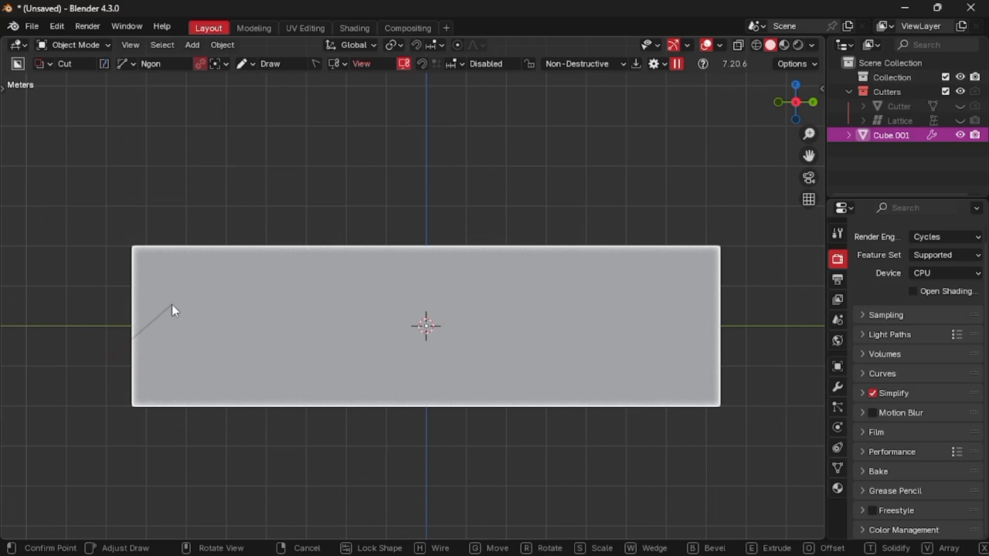
click(171, 305)
click(235, 305)
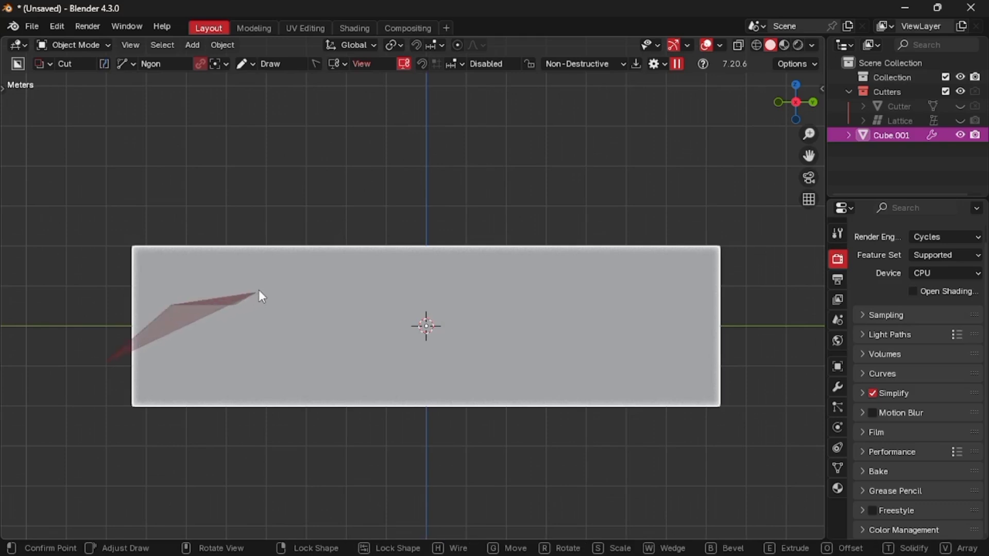
click(262, 291)
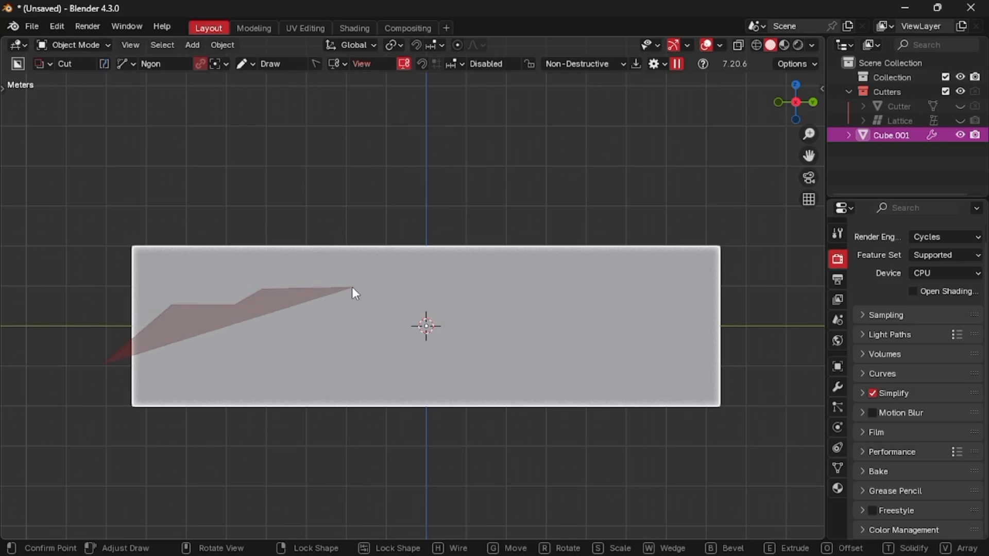
click(352, 287)
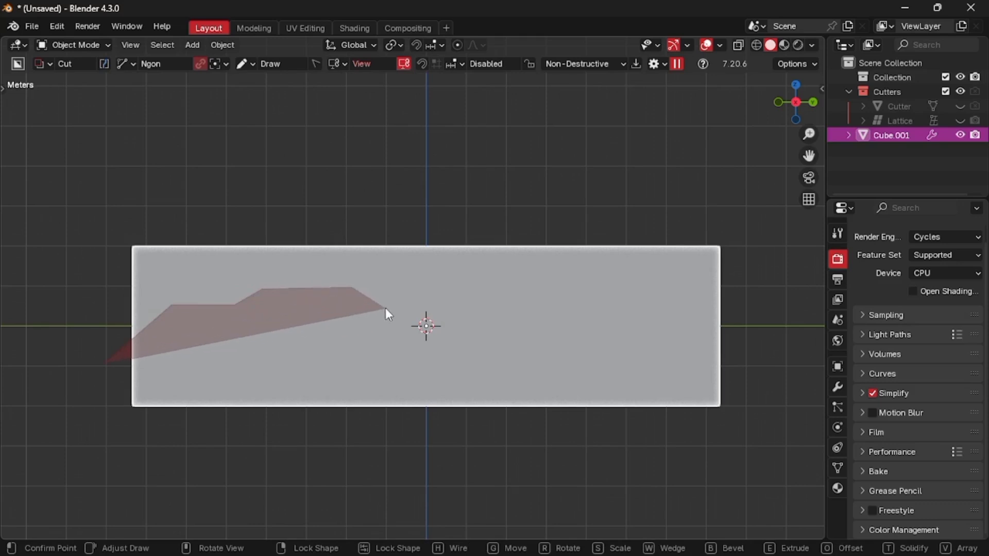
click(386, 308)
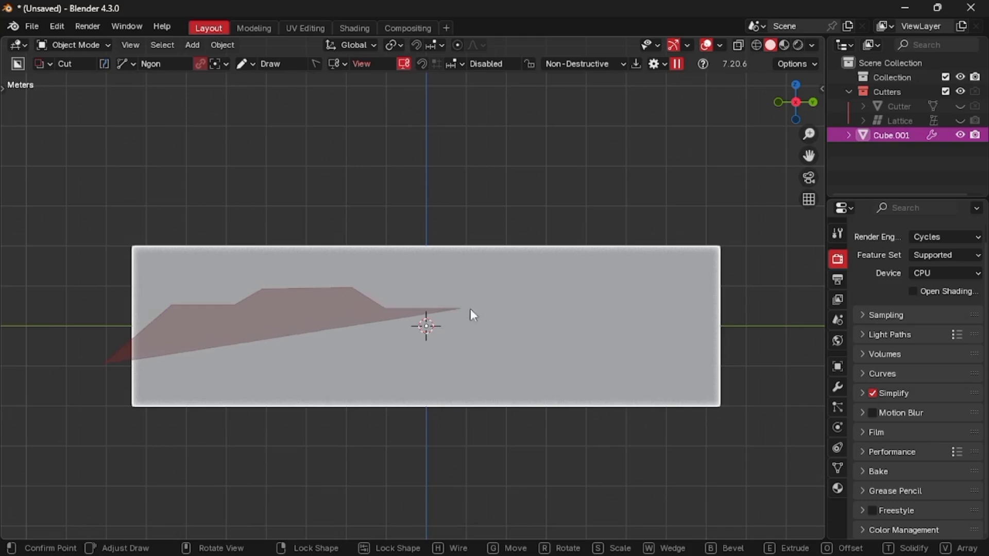
click(731, 308)
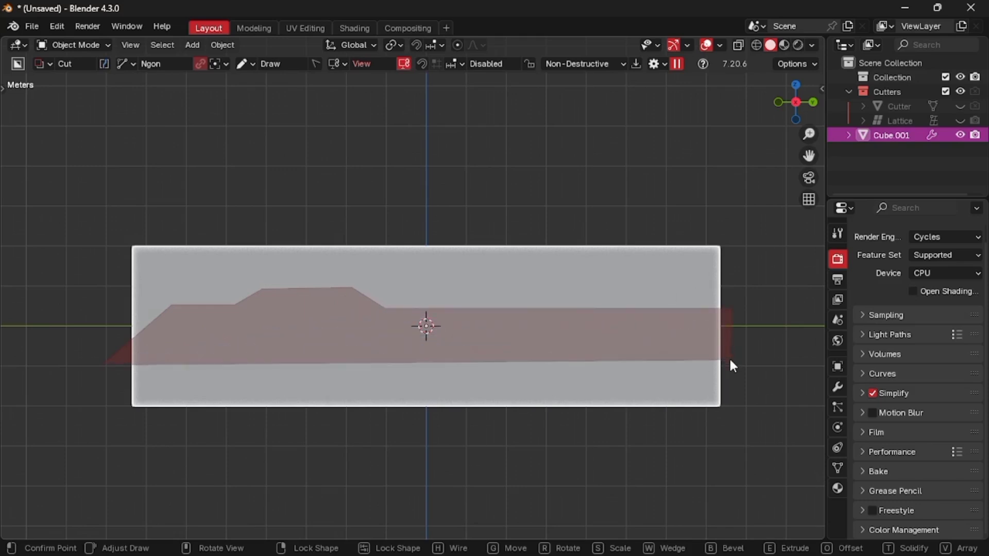
Continue the Ngon along the lower profile: straight rear underside, a bulge below the hump, and a flat edge to the front end
click(730, 361)
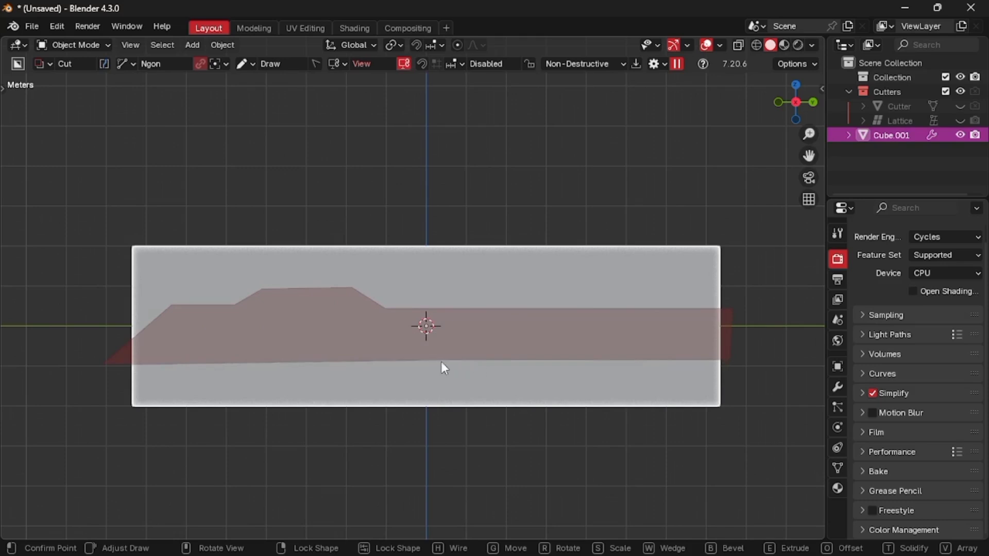
click(472, 361)
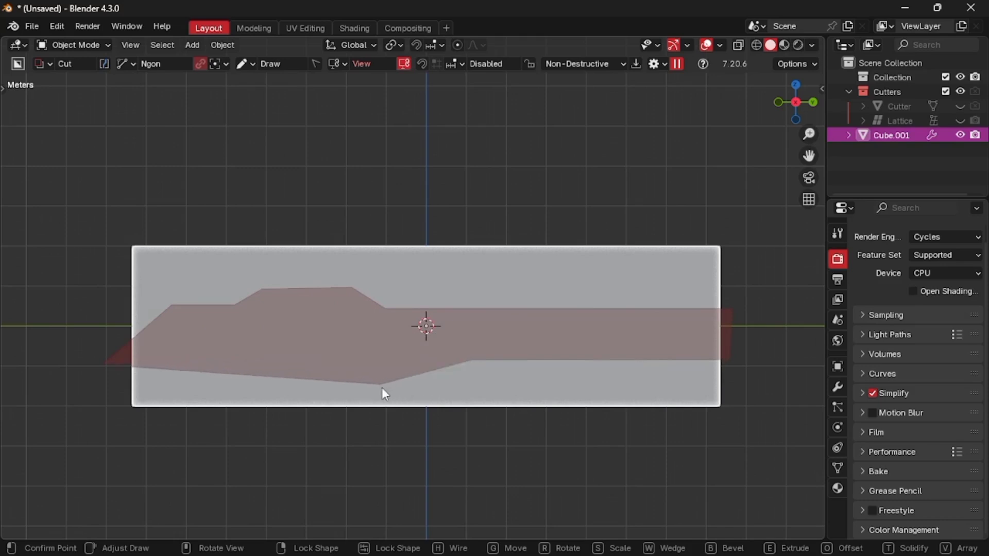
click(381, 387)
click(343, 386)
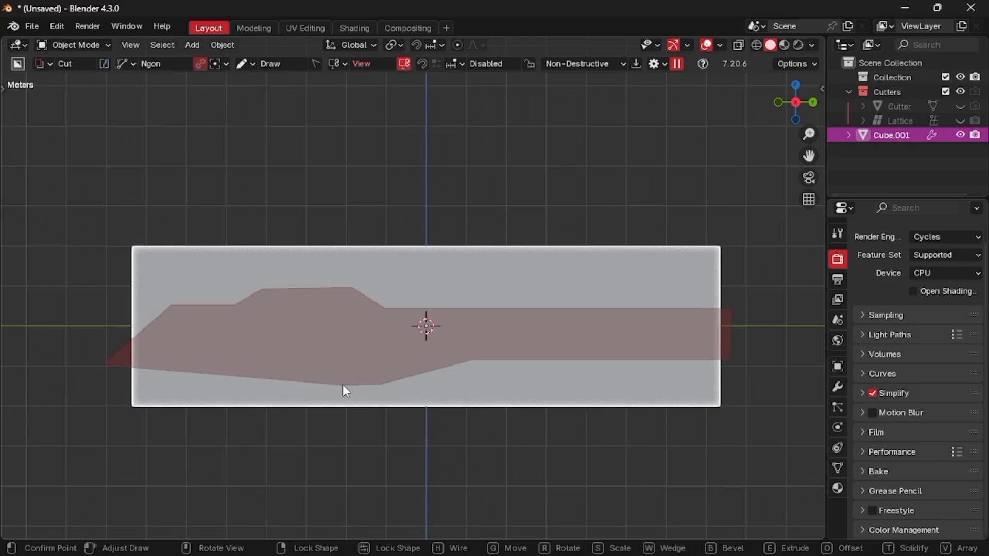
click(277, 347)
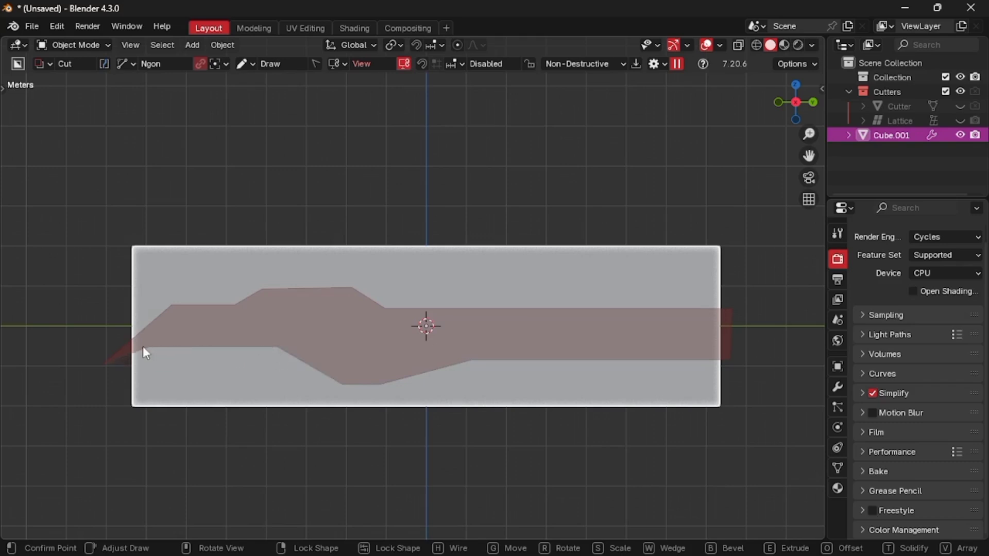
click(120, 347)
Run the Ngon around the outside of the block and execute the cut so that only the drawn profile remains
click(131, 415)
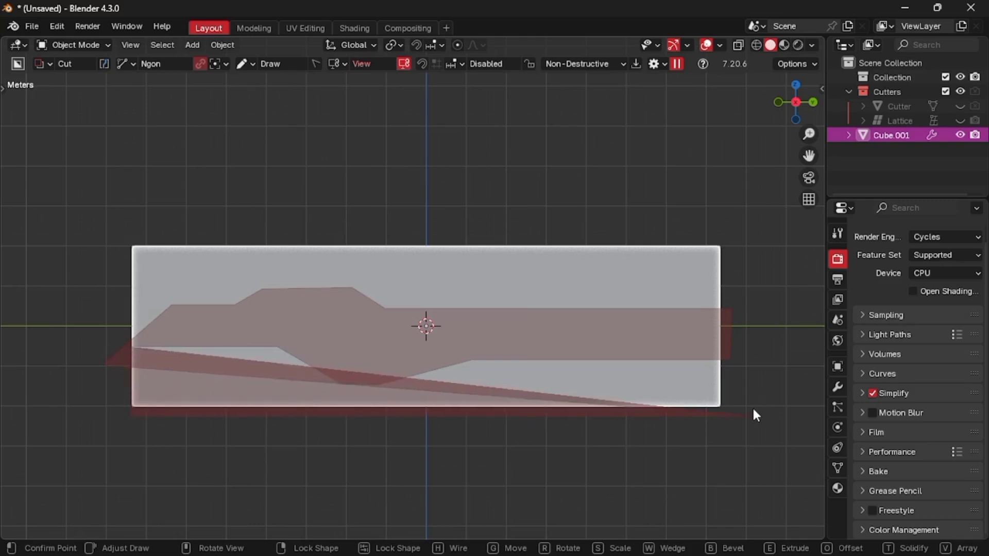
click(738, 411)
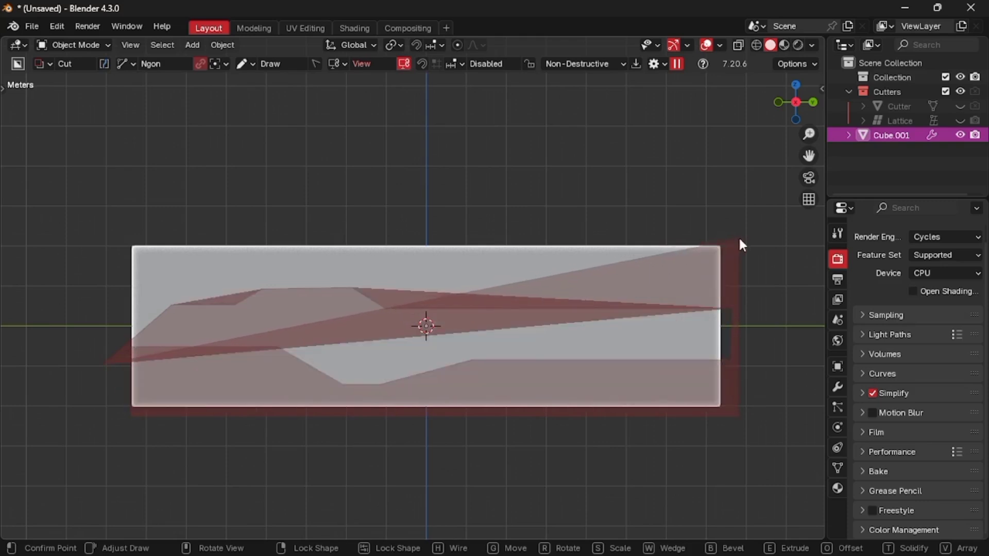
click(731, 217)
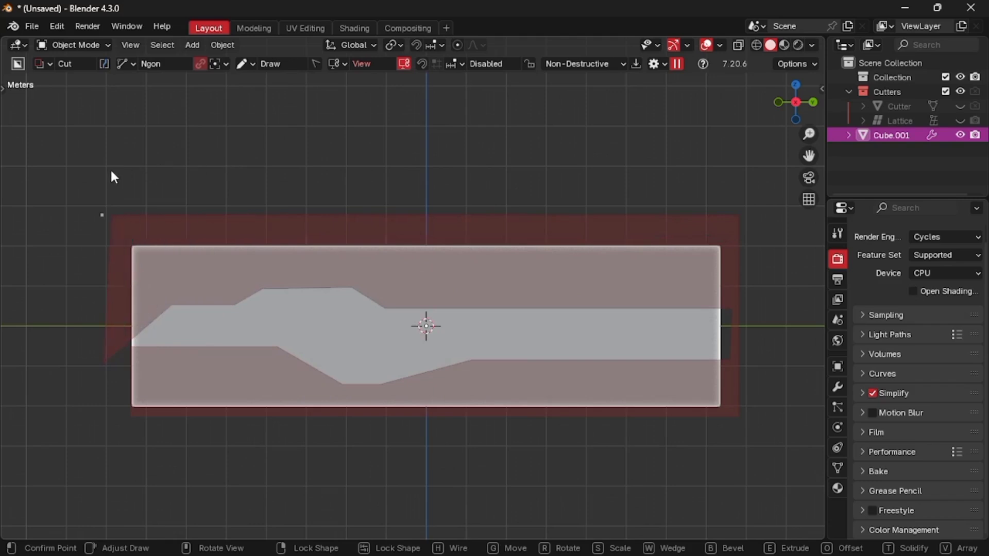
key(space)
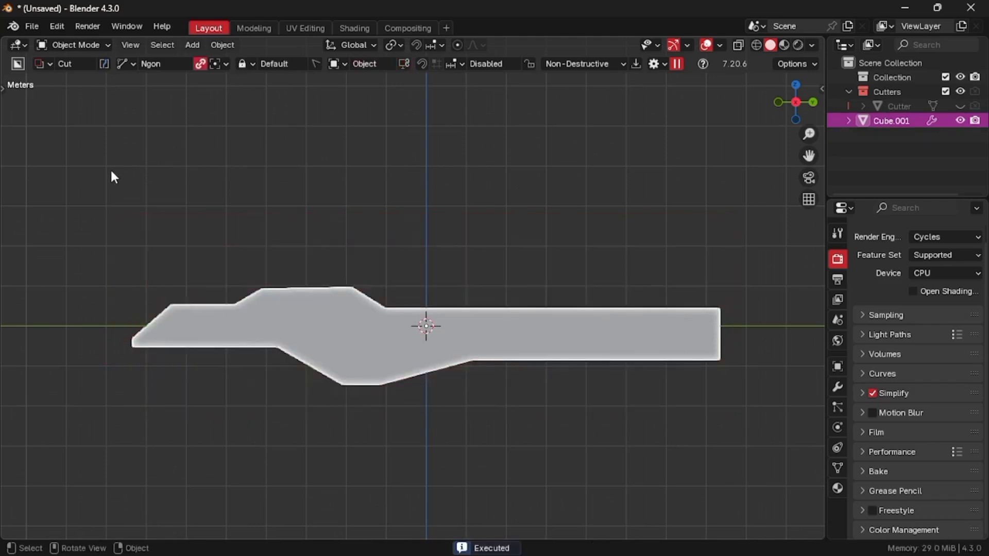
Narrow the cut body by scaling it along the X axis by about 0.621
middle_drag(407, 289, 552, 338)
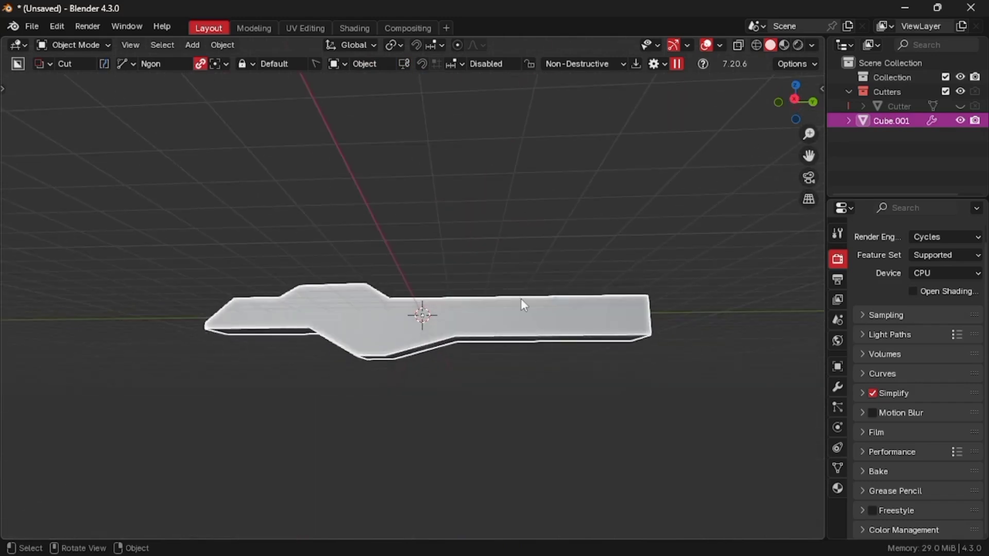
middle_drag(523, 304, 533, 315)
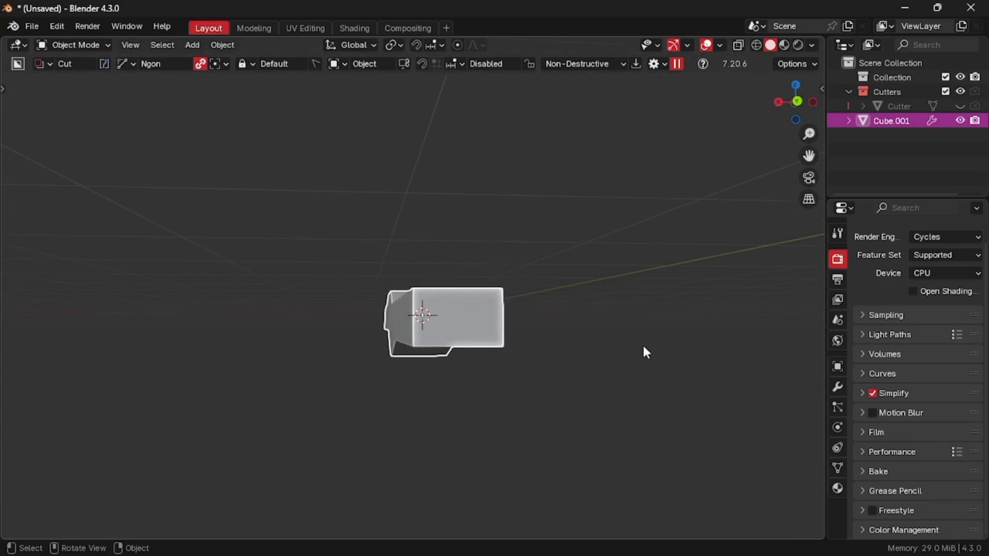
middle_drag(643, 347, 643, 346)
key(KP_1)
key(KP_3)
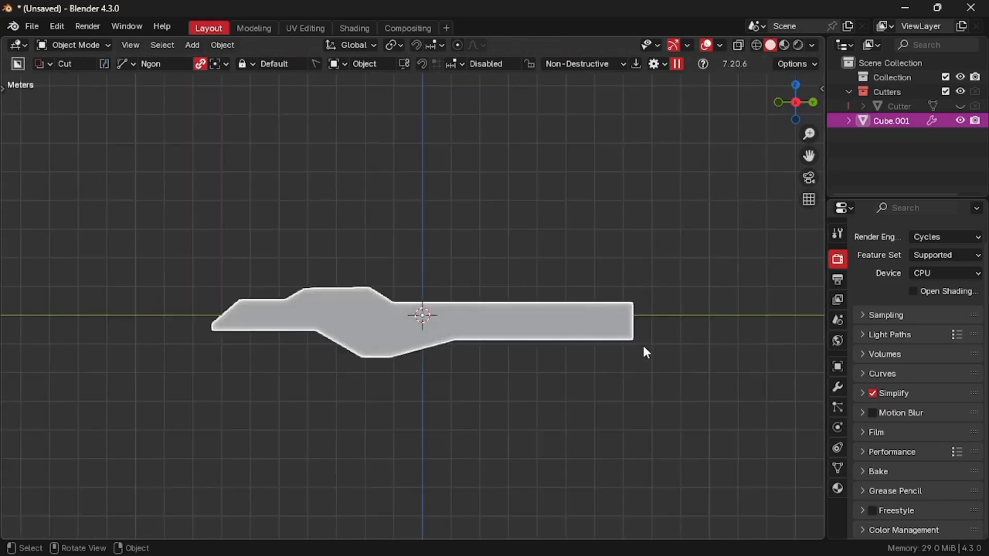
scroll(517, 345, down, 1)
key(KP_1)
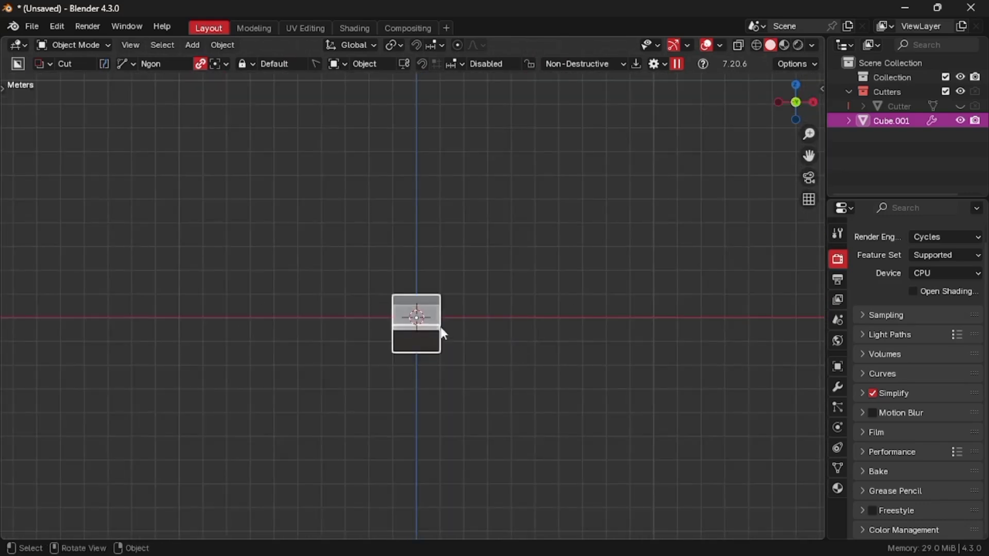
key(s)
key(x)
click(484, 339)
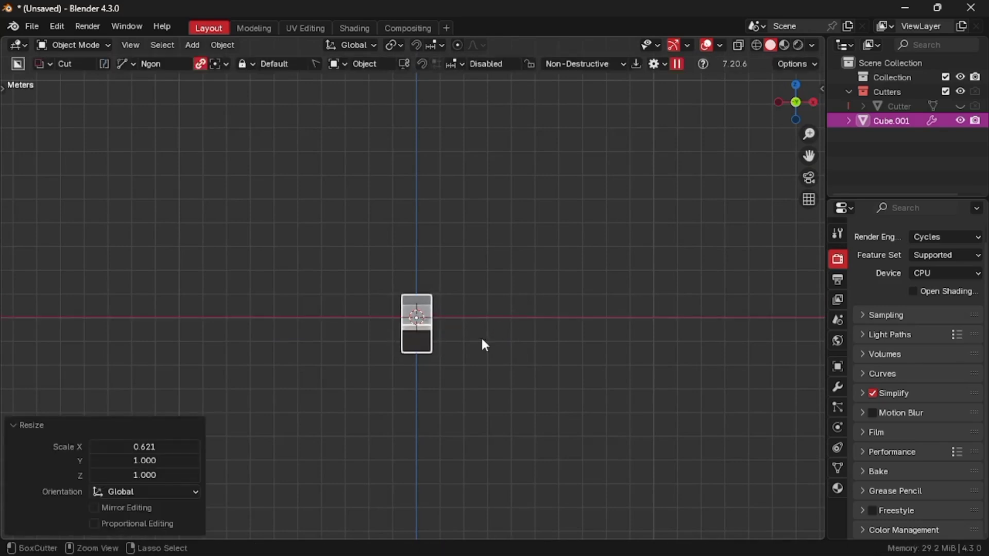
Narrow the body further along the X axis to an overall X scale of about 0.497
scroll(481, 341, up, 4)
shift+scroll(481, 341, down, 2)
key(s)
key(x)
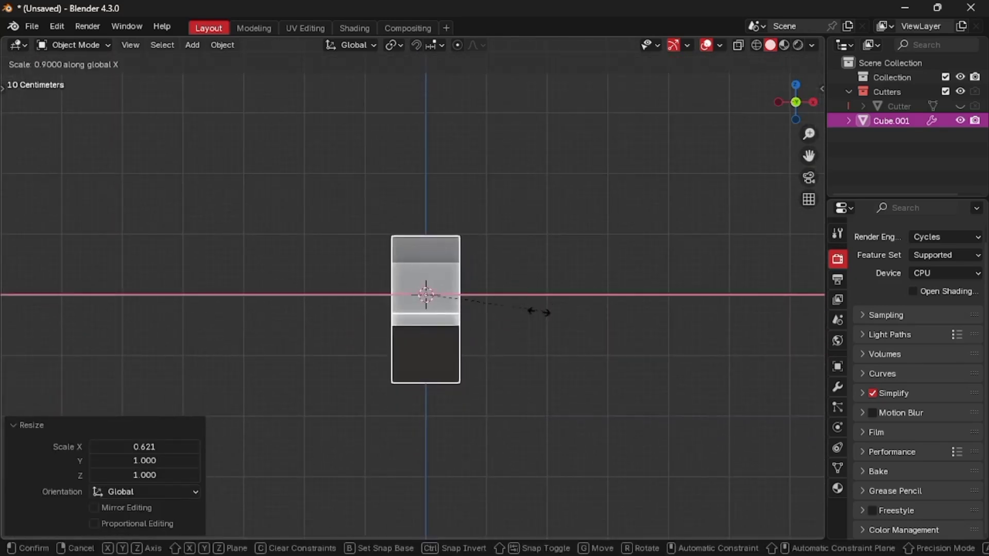
click(527, 311)
Apply the body's Boolean Difference modifier, keeping the smoothing modifier
middle_drag(529, 313, 527, 312)
scroll(529, 313, down, 1)
key(d)
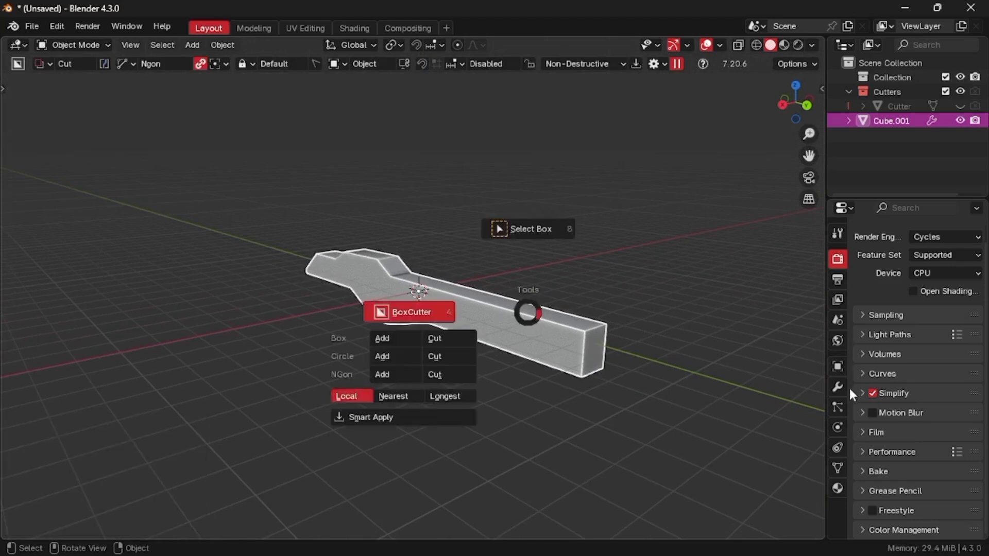
click(840, 386)
click(833, 387)
click(862, 281)
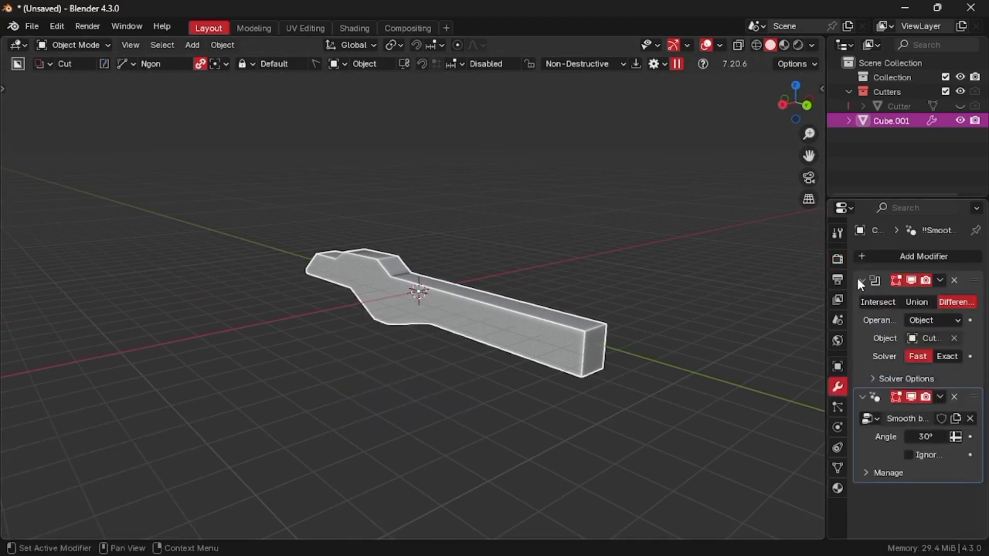
click(862, 280)
key(ctrl+a)
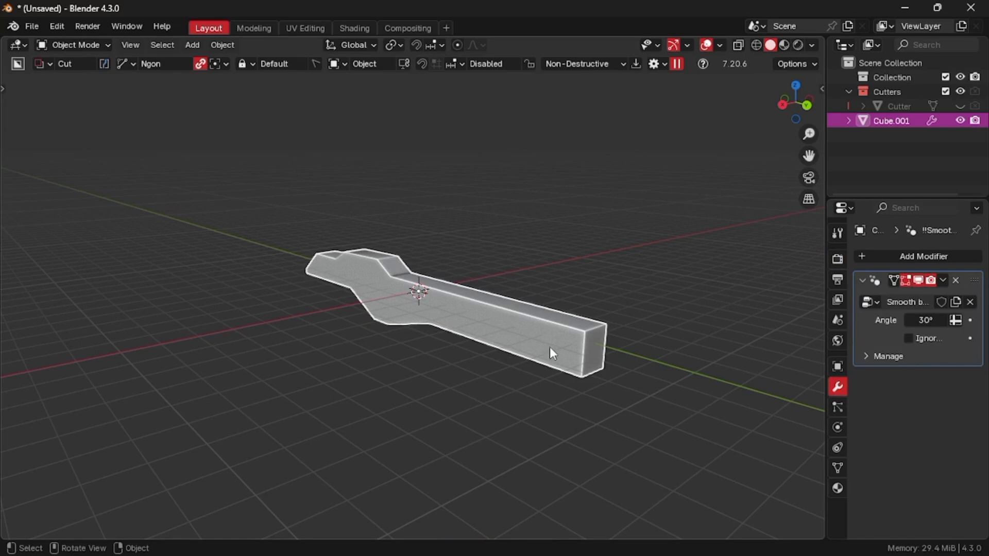
Examine the body's mesh in Edit Mode with edge selection and return to Object Mode
key(Tab)
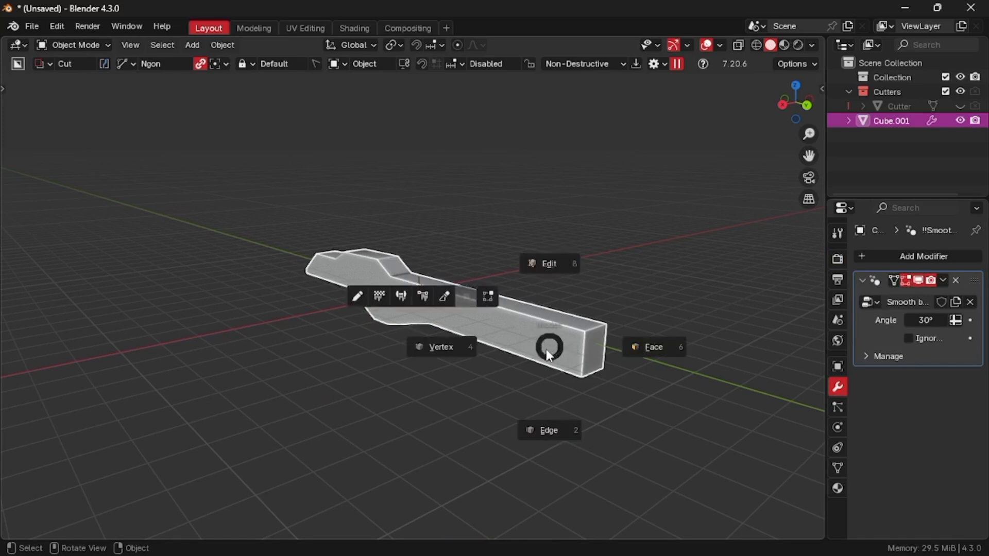
click(546, 383)
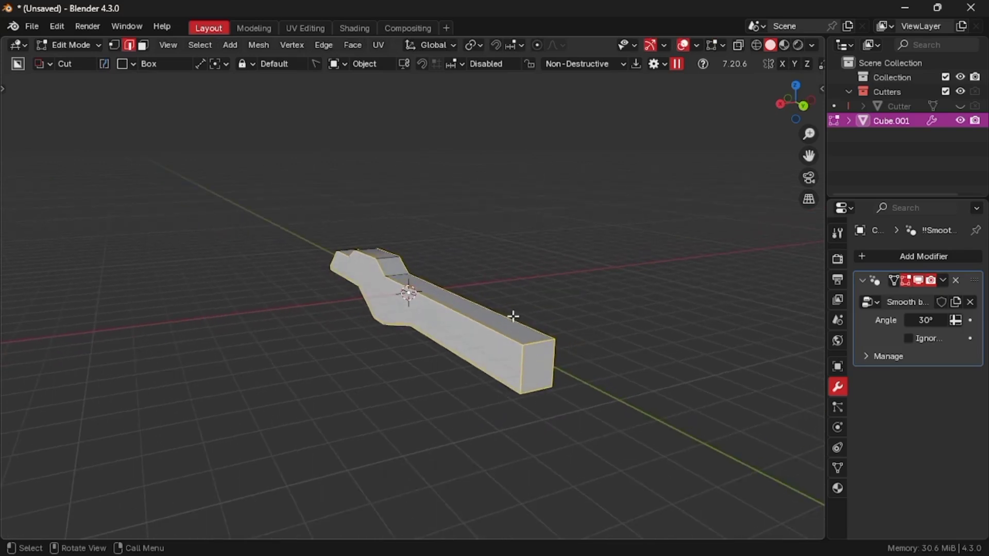
key(Tab)
click(505, 245)
Check the body's transform values and apply its scale
key(n)
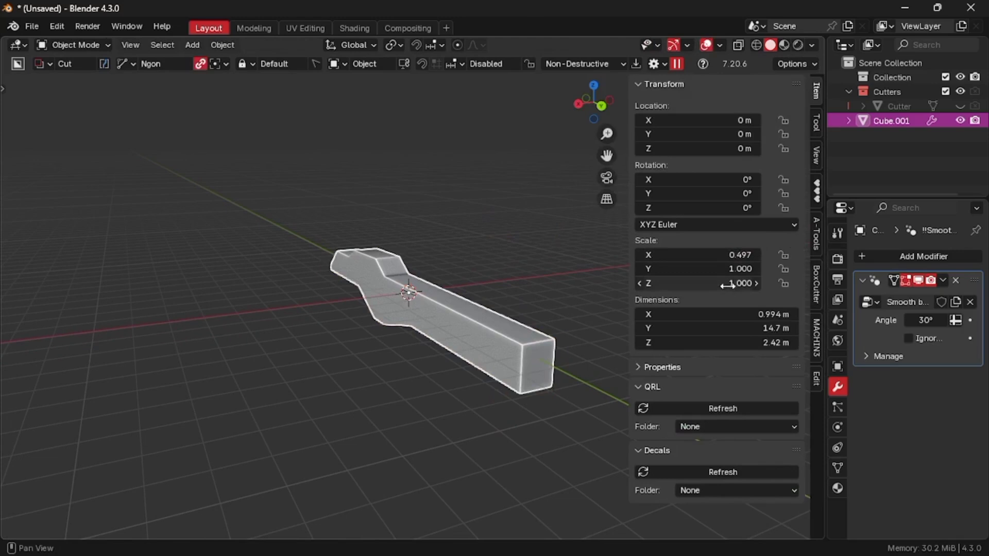
middle_drag(592, 299, 498, 304)
key(ctrl+a)
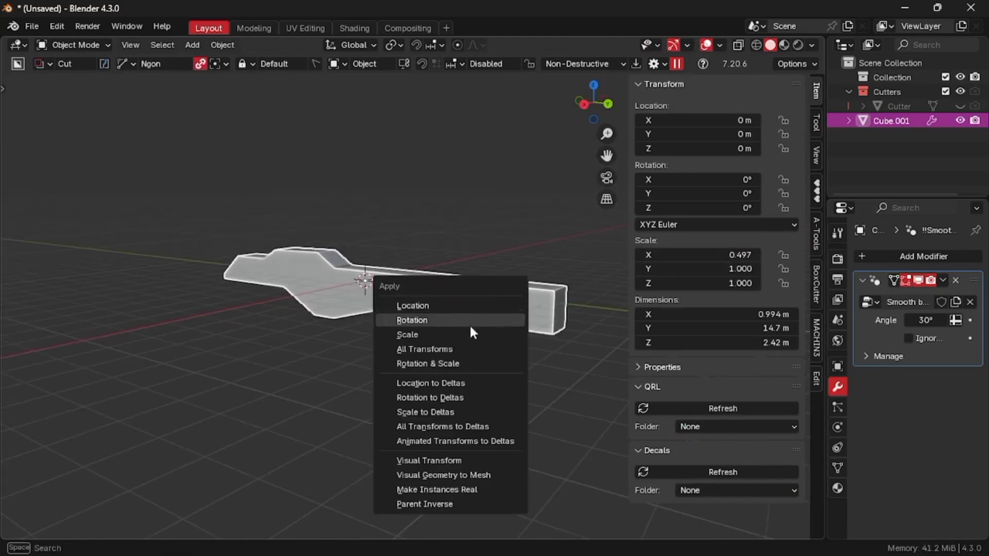
click(451, 333)
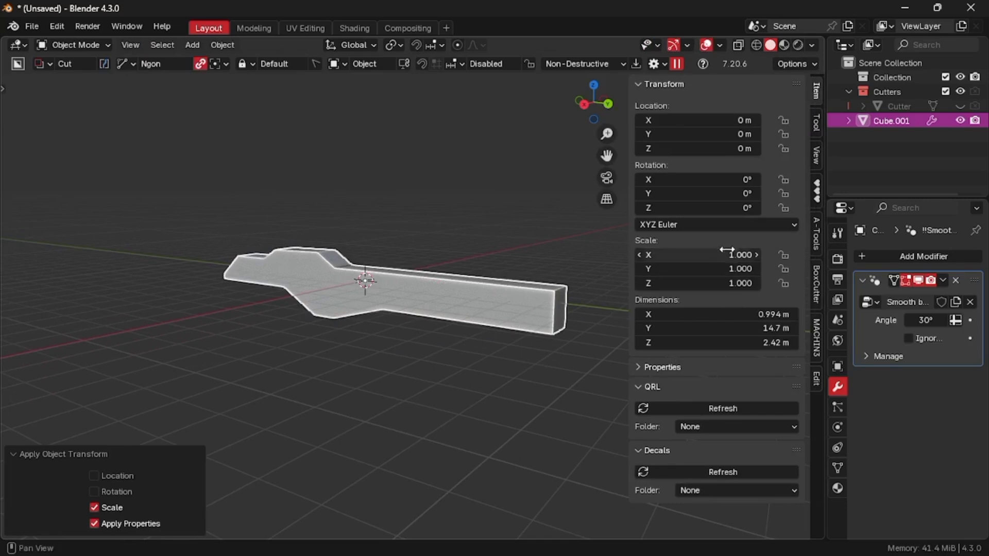
key(n)
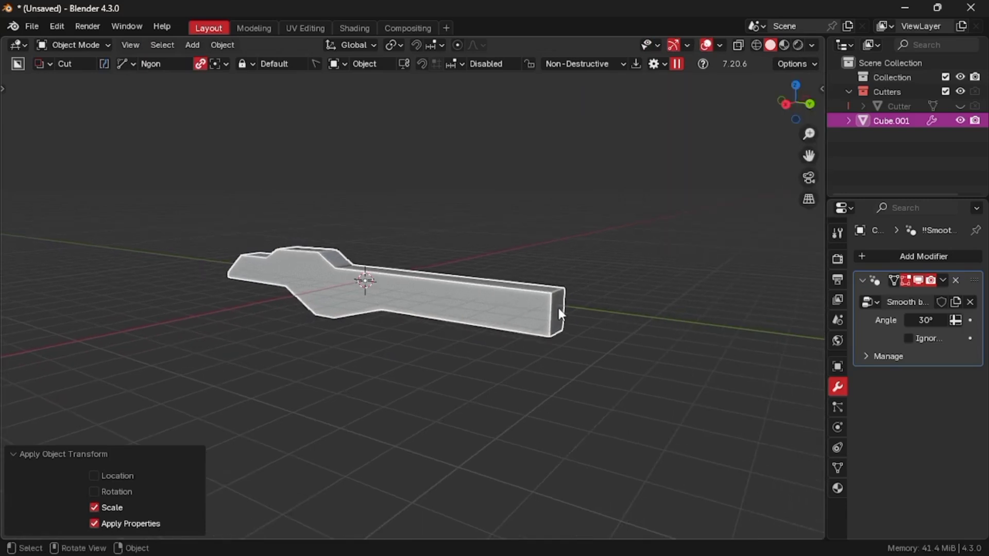
Bevel the upper and lower edges at the long arm's squared end by 0.436 m with 6 segments
key(Tab)
click(539, 370)
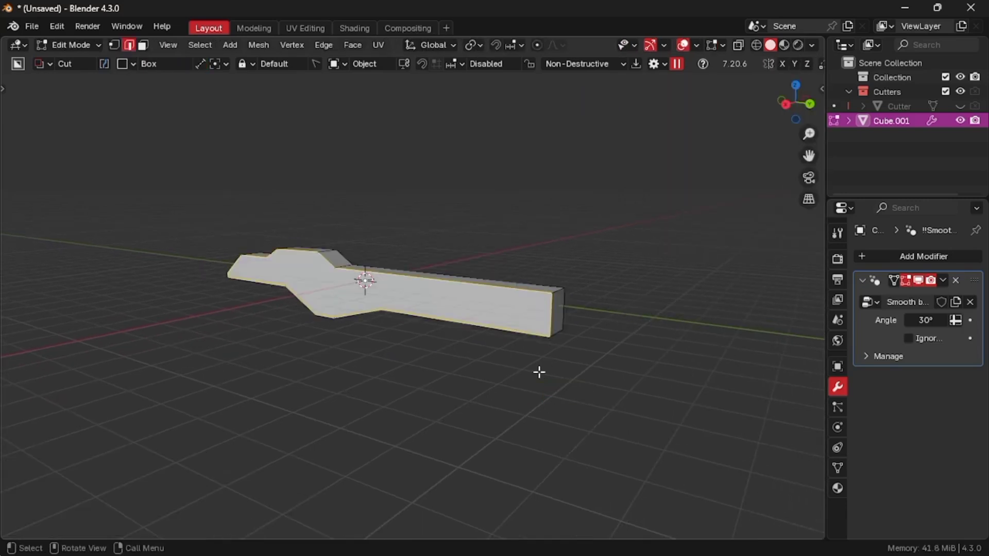
key(alt+a)
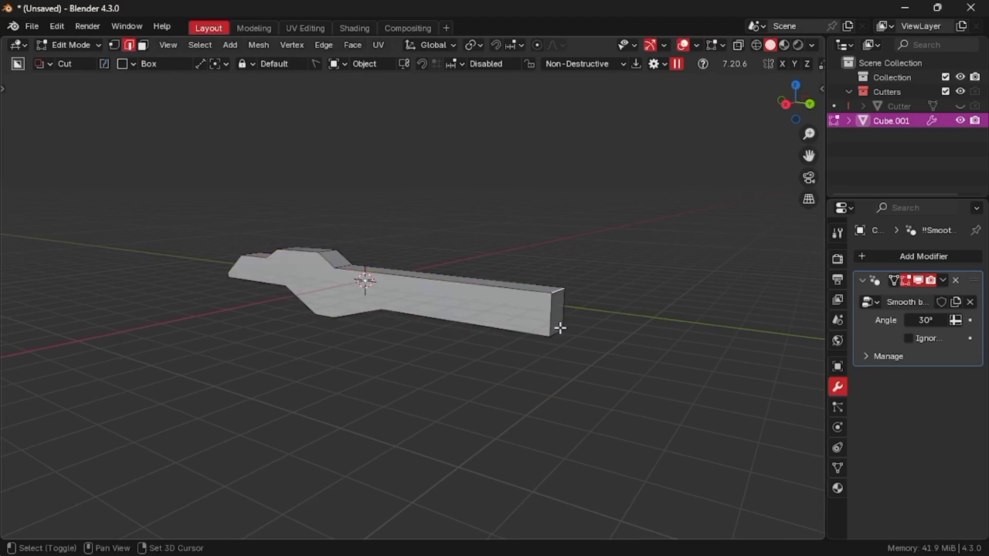
key(ctrl+b)
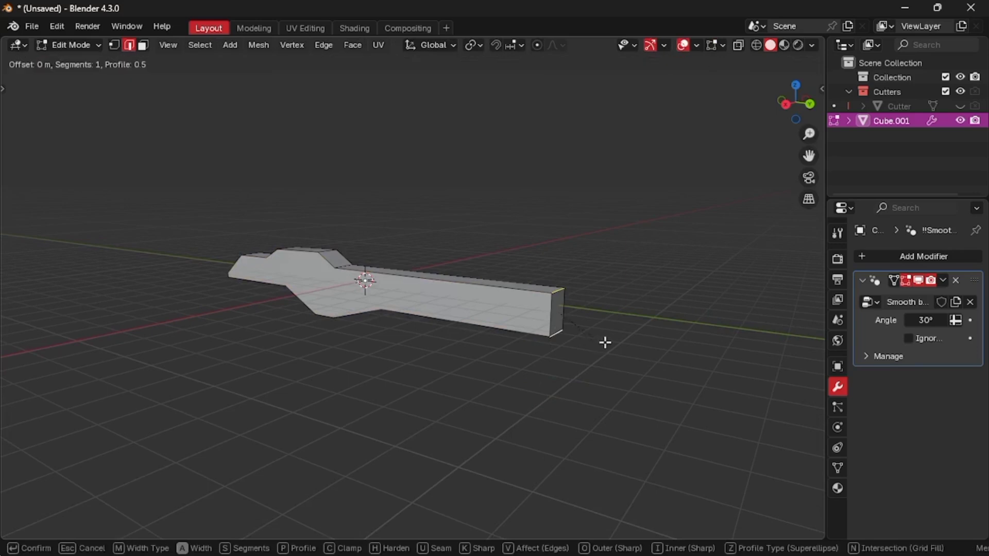
scroll(621, 336, up, 4)
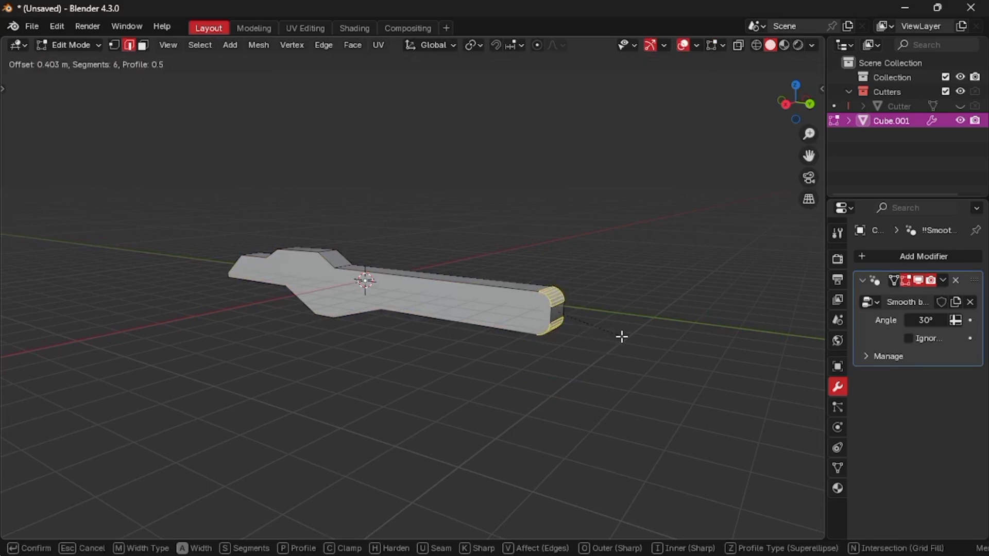
click(624, 336)
Bevel the upper and lower edges where the long arm meets the thick middle section by 0.443 m with 6 segments
key(KP_3)
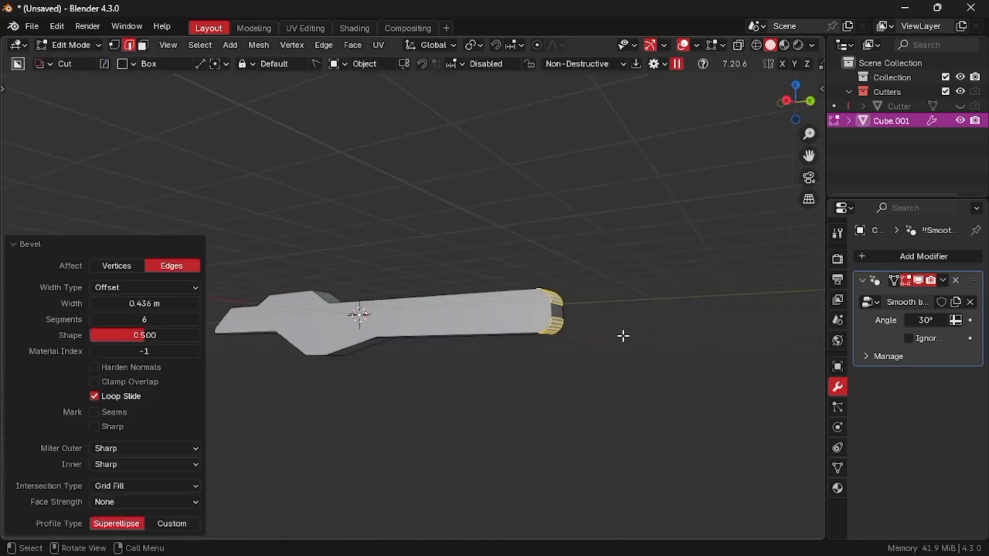
middle_drag(471, 435, 471, 349)
key(ctrl+b)
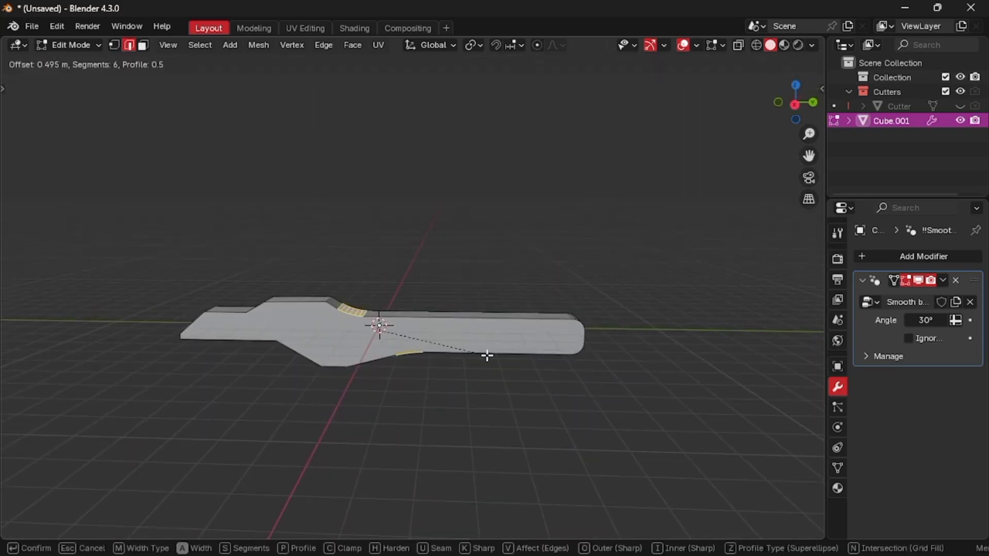
click(485, 355)
Bevel the two concave corner edges between the pointed tip and the thick middle by about 0.37 m and return to Object Mode
key(KP_5)
middle_drag(485, 356, 342, 346)
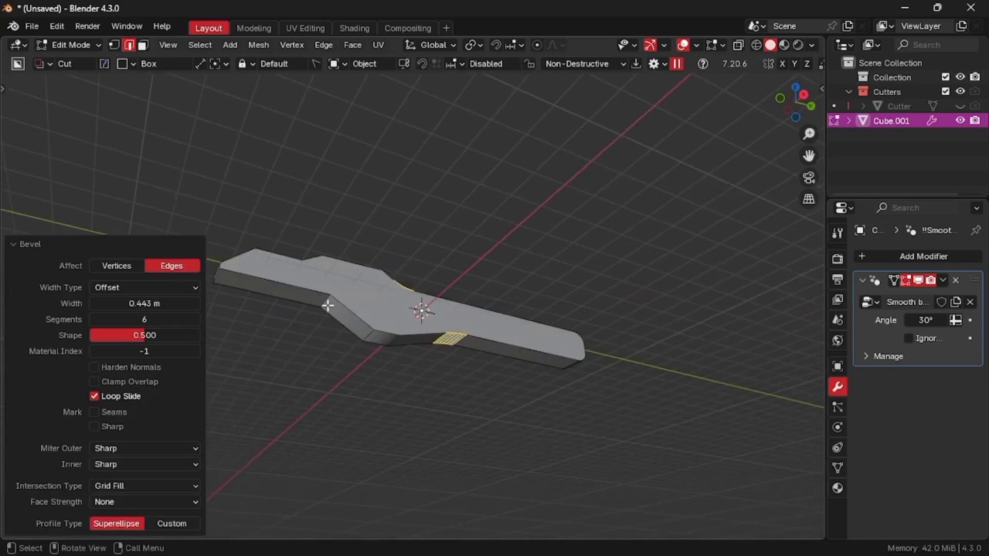
key(alt+a)
middle_drag(327, 305, 298, 294)
shift+click(298, 297)
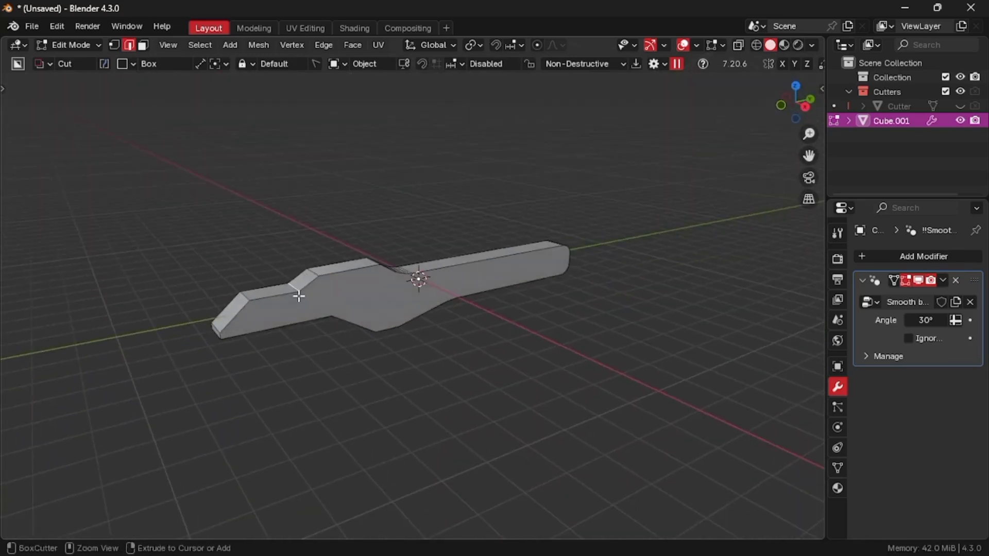
key(ctrl+b)
click(286, 312)
key(Tab)
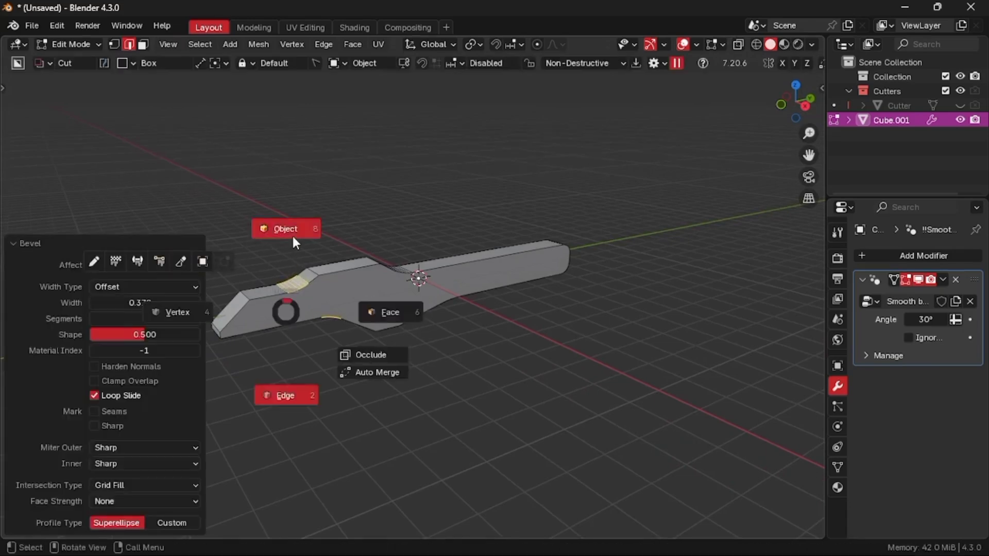
click(292, 233)
Show the body in orthographic side view and switch the BoxCutter shape from Ngon to Box
key(KP_1)
key(KP_3)
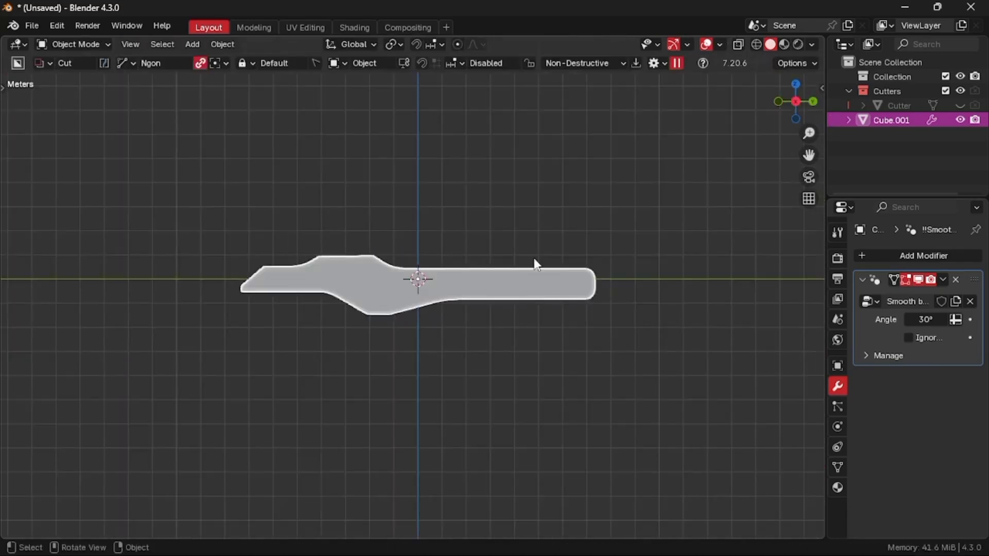
click(490, 249)
shift+middle_drag(302, 334, 164, 340)
scroll(302, 334, up, 2)
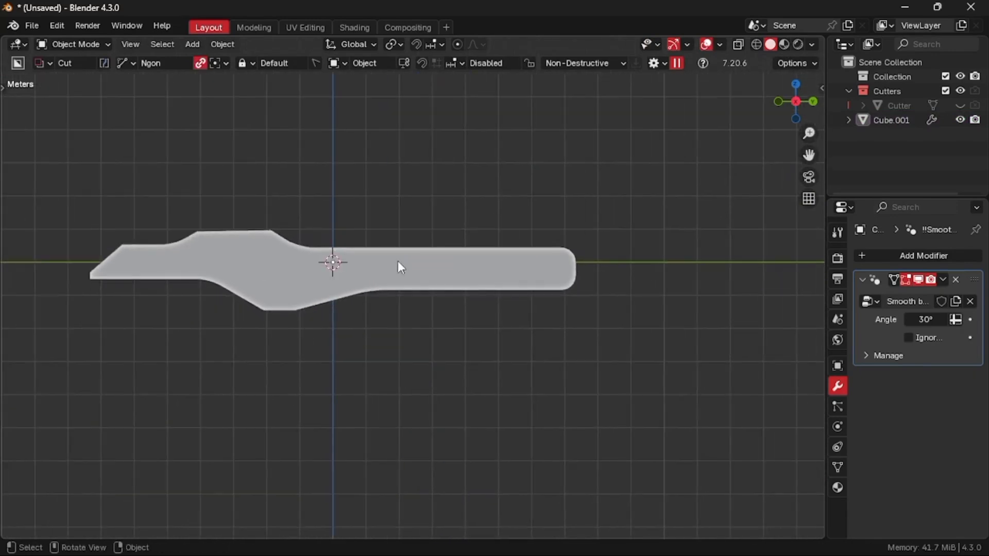
scroll(393, 271, up, 3)
key(d)
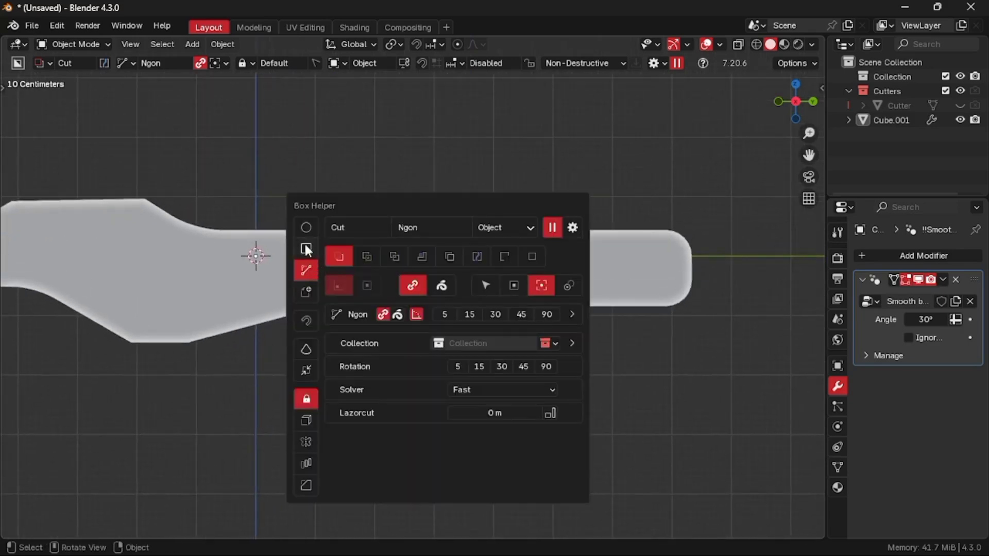
click(304, 245)
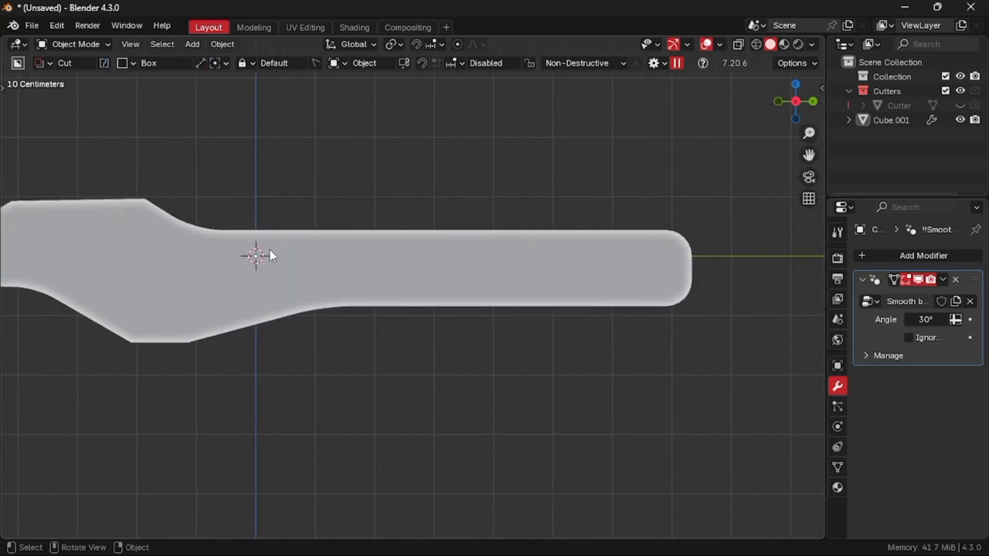
Select the body and cut a long rectangular slot with bevelled corners through its arm with BoxCutter
mouse_move(271, 249)
mouse_down()
mouse_move(302, 279)
mouse_move(308, 271)
mouse_move(413, 286)
mouse_move(574, 265)
mouse_up()
key(Escape)
click(275, 246)
key(Escape)
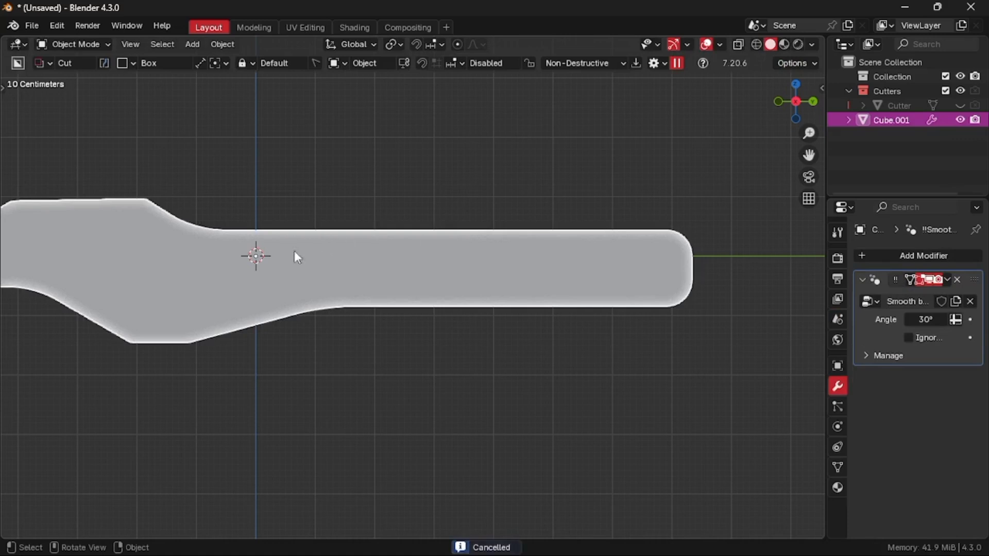
mouse_move(295, 253)
mouse_down()
mouse_move(345, 284)
mouse_move(669, 286)
mouse_up()
key(b)
key(b)
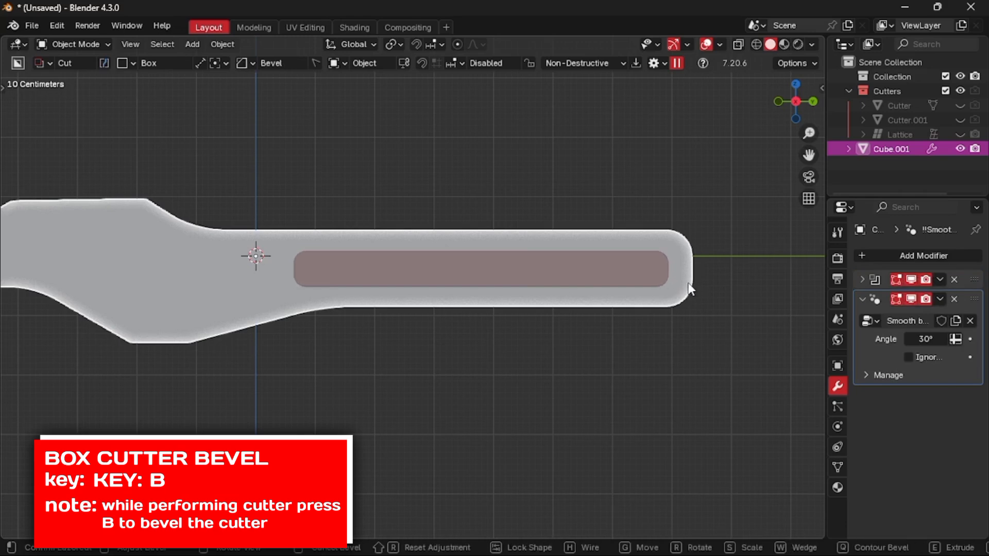
click(689, 289)
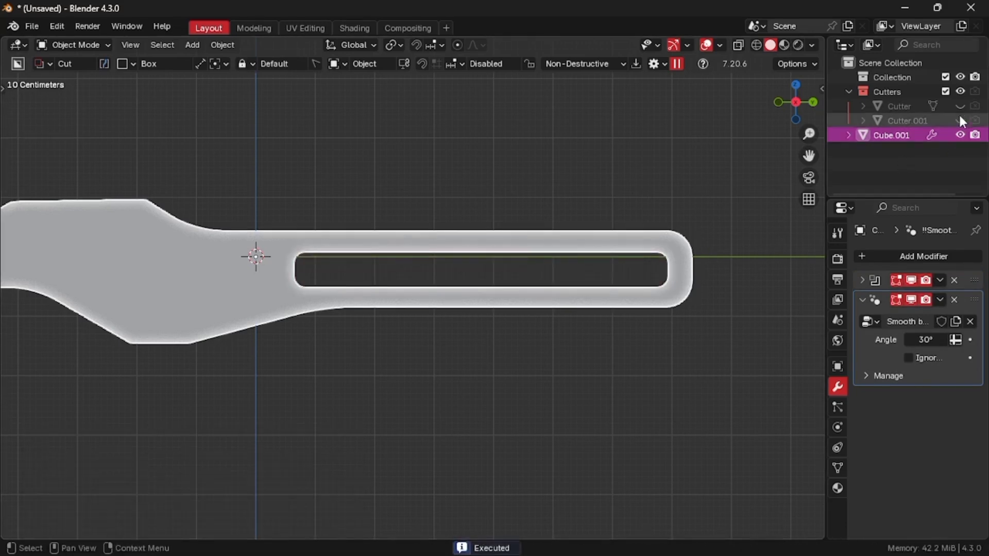
Unhide the slot's cutter, scale it 1.423 along the Z axis to make the slot taller, and hide it again
click(959, 115)
click(640, 256)
click(640, 256)
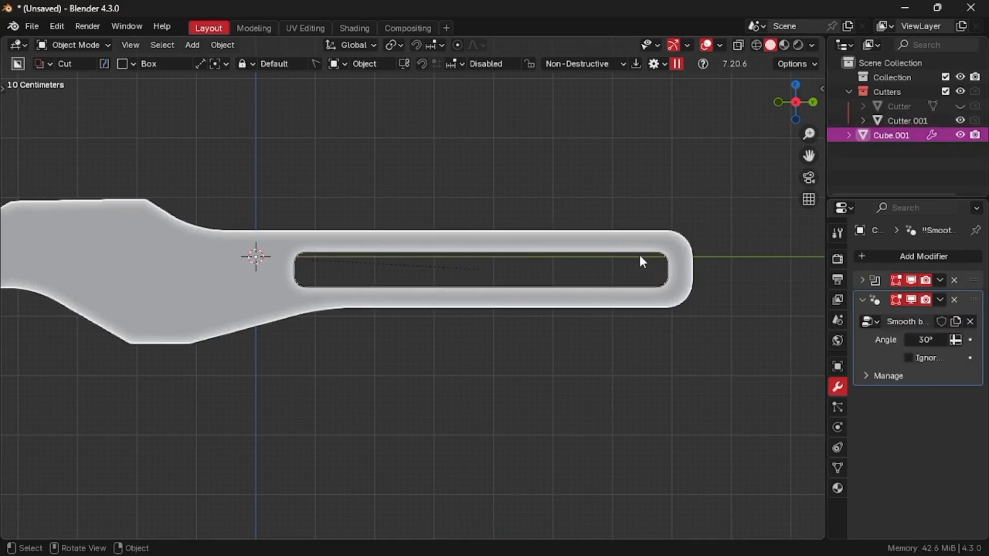
click(640, 256)
key(s)
key(z)
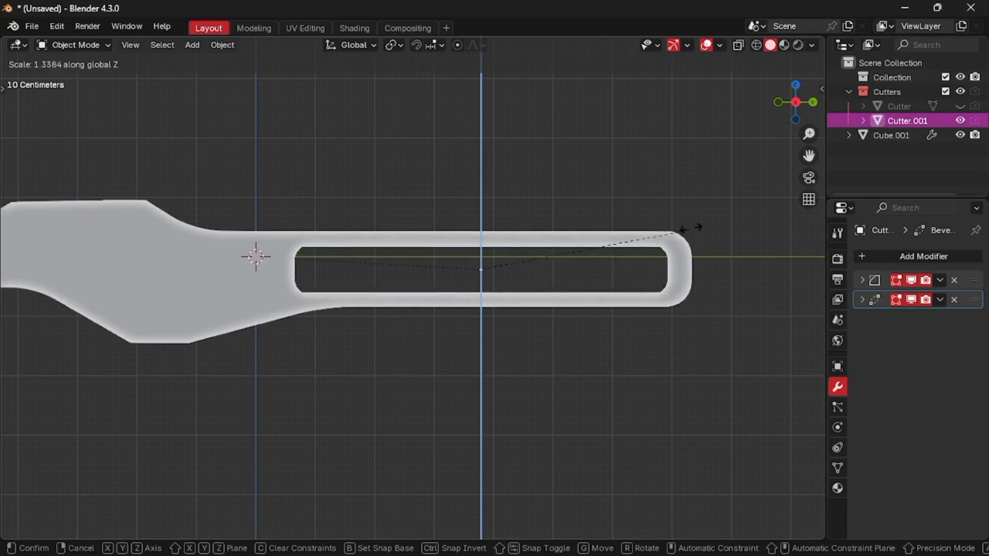
click(705, 223)
click(960, 120)
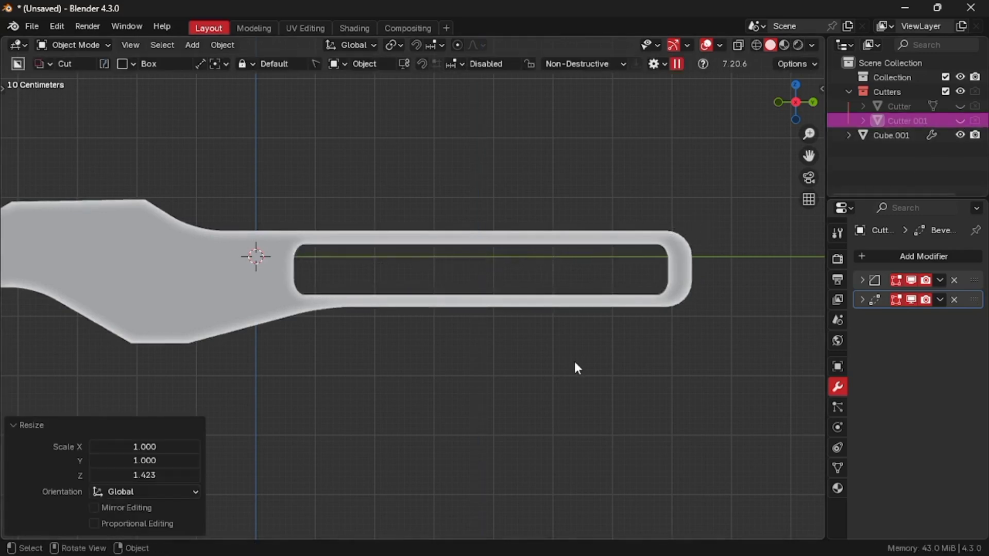
Select the slotted body, examine its mesh in Edit Mode and return to Object Mode
scroll(574, 363, down, 3)
middle_drag(574, 362, 734, 319)
click(966, 275)
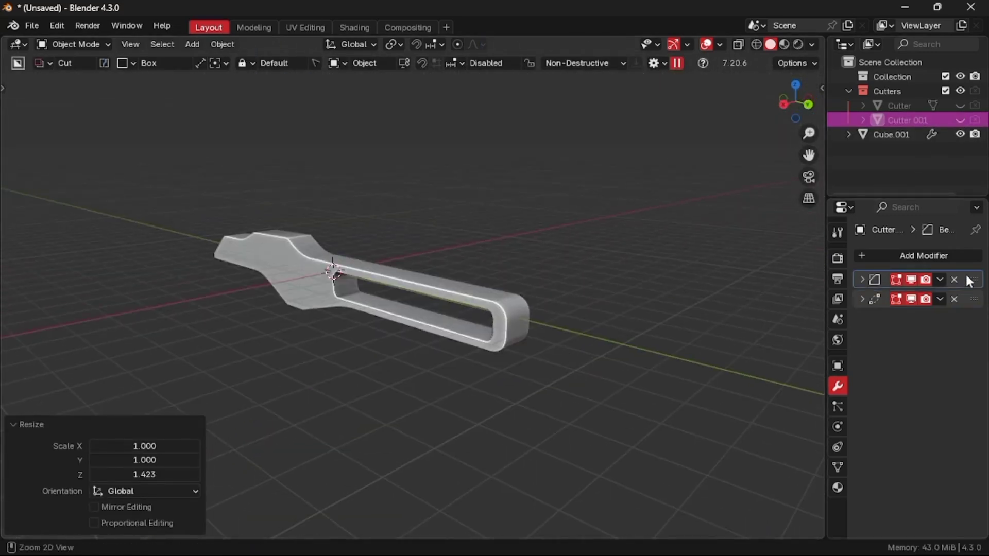
key(ctrl+a)
middle_drag(513, 308, 561, 293)
click(561, 293)
key(Tab)
click(559, 376)
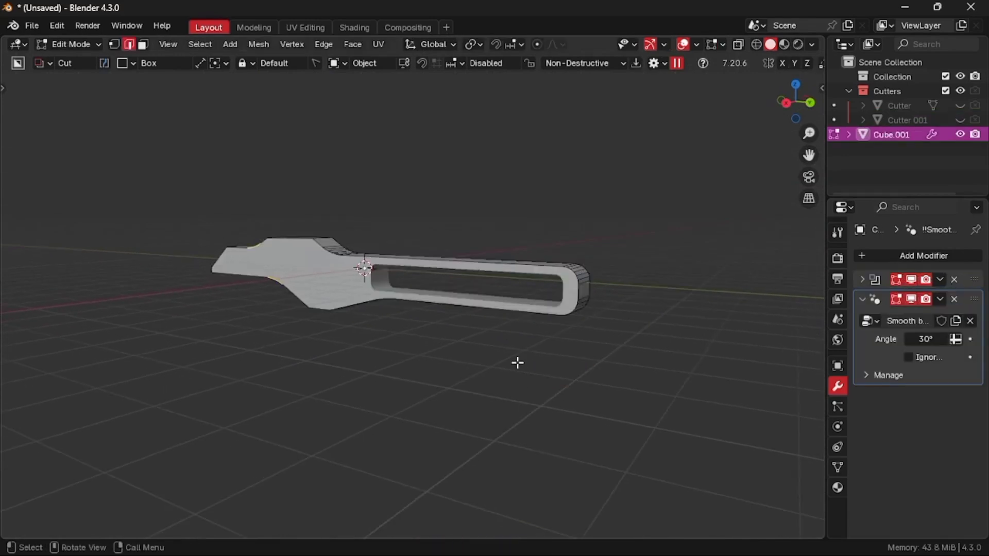
middle_drag(517, 363, 517, 361)
key(Tab)
Apply the body's Boolean modifier from the slot cut and add a Mirror modifier to the body
click(515, 312)
click(966, 281)
key(ctrl+a)
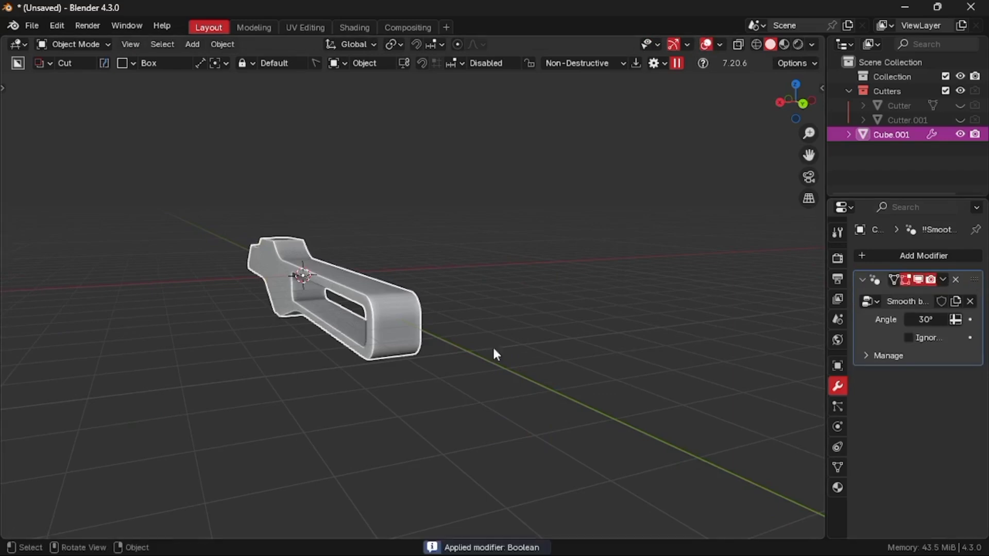
key(alt+shift+x)
click(467, 338)
Select the edges around the slot's rim in Edit Mode and try to bevel them
mouse_move(303, 337)
shift+middle_down()
mouse_move(380, 330)
mouse_move(309, 337)
shift+middle_up()
key(Tab)
click(428, 324)
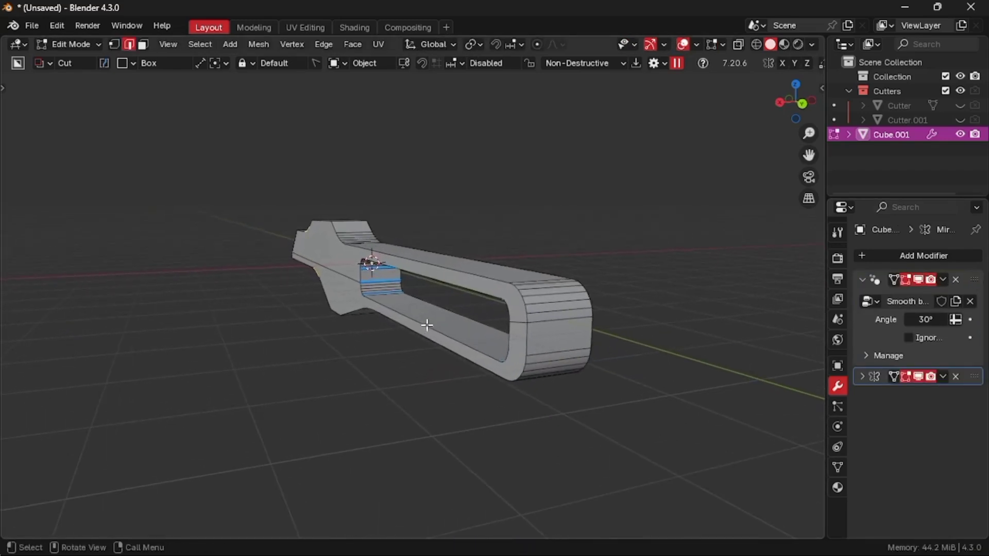
alt+click(419, 324)
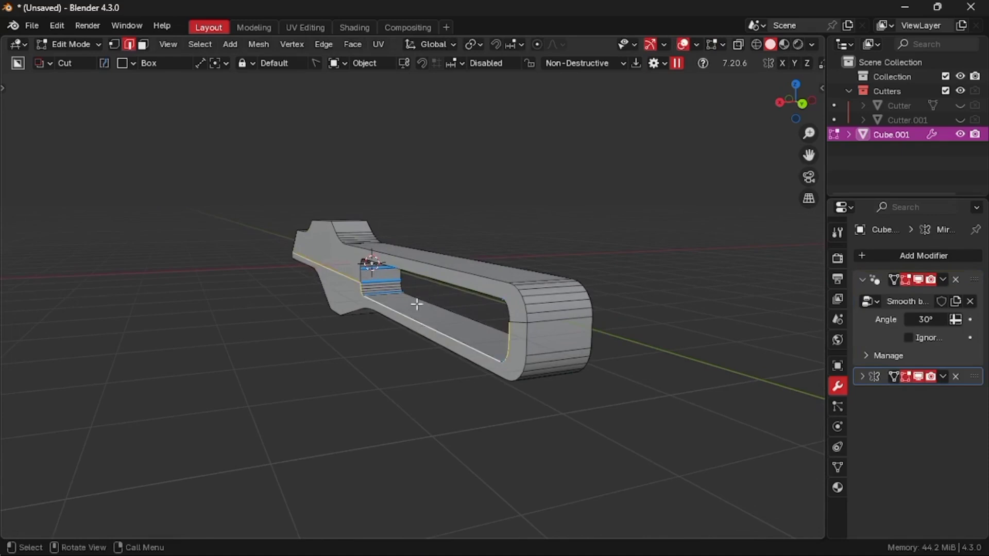
click(408, 315)
ctrl+click(358, 275)
middle_drag(359, 276, 438, 264)
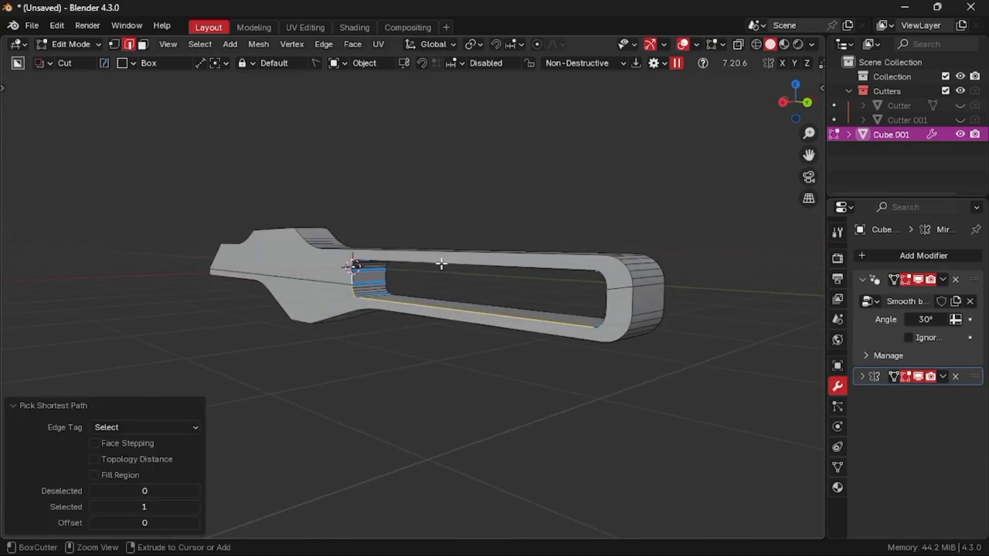
ctrl+click(446, 259)
ctrl+click(609, 300)
middle_drag(585, 306, 605, 320)
ctrl+click(597, 321)
key(ctrl+b)
click(605, 322)
Knife an edge from the upper curve's end to the slot's inner end, and dissolve the long edge running from the slot to the tip
scroll(606, 321, up, 3)
key(k)
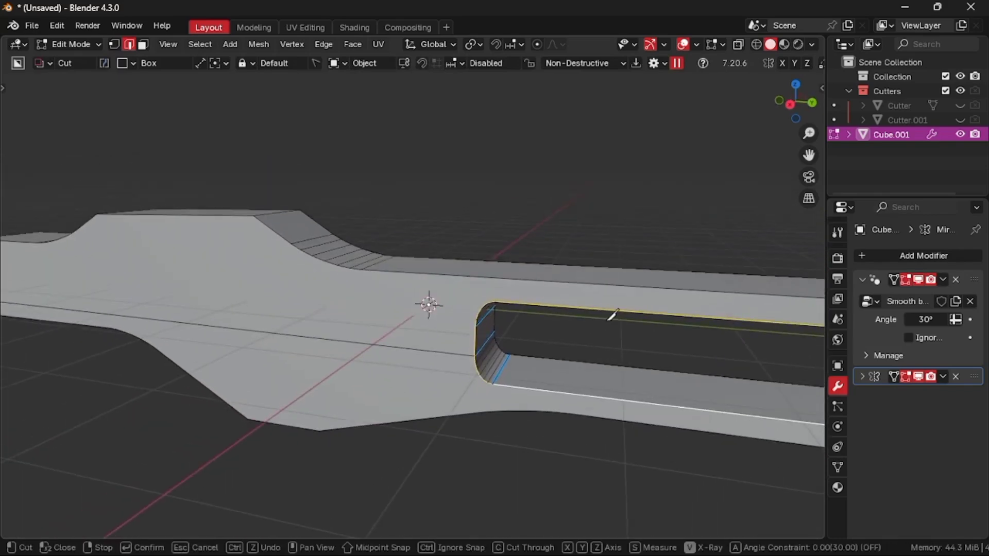
click(362, 269)
click(475, 355)
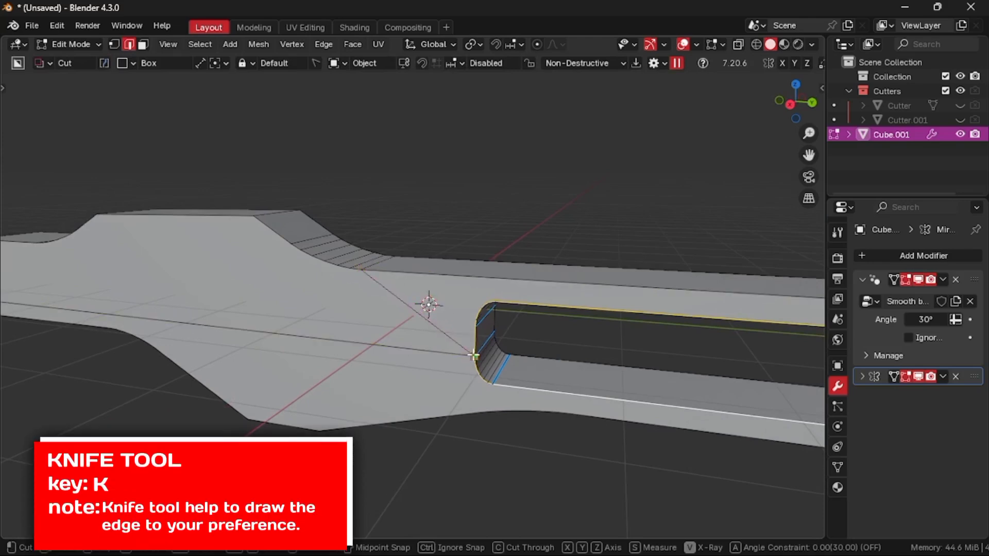
key(Return)
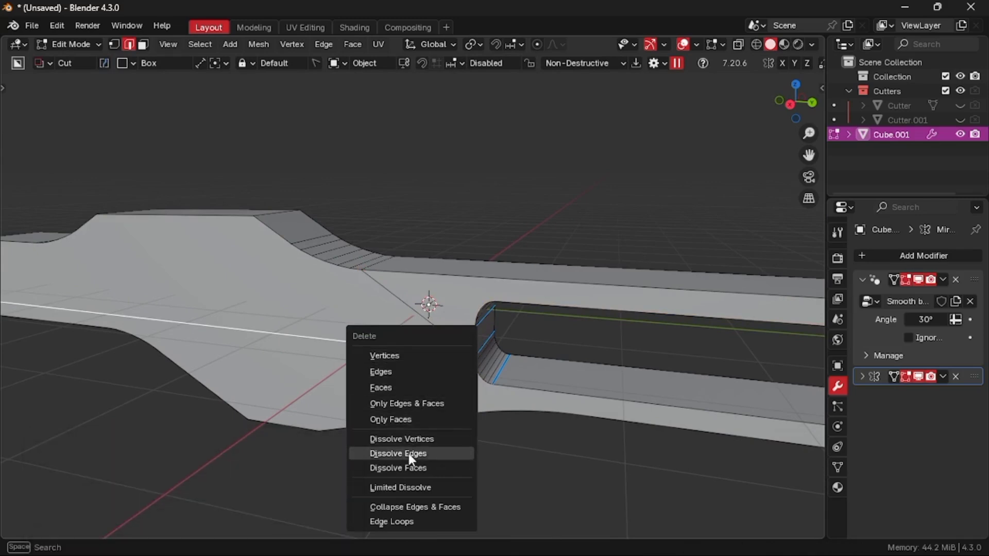
click(410, 453)
Bevel all edges around the slot's rim by 0.0966 m with 1 segment and return to Object Mode
middle_drag(409, 453, 409, 453)
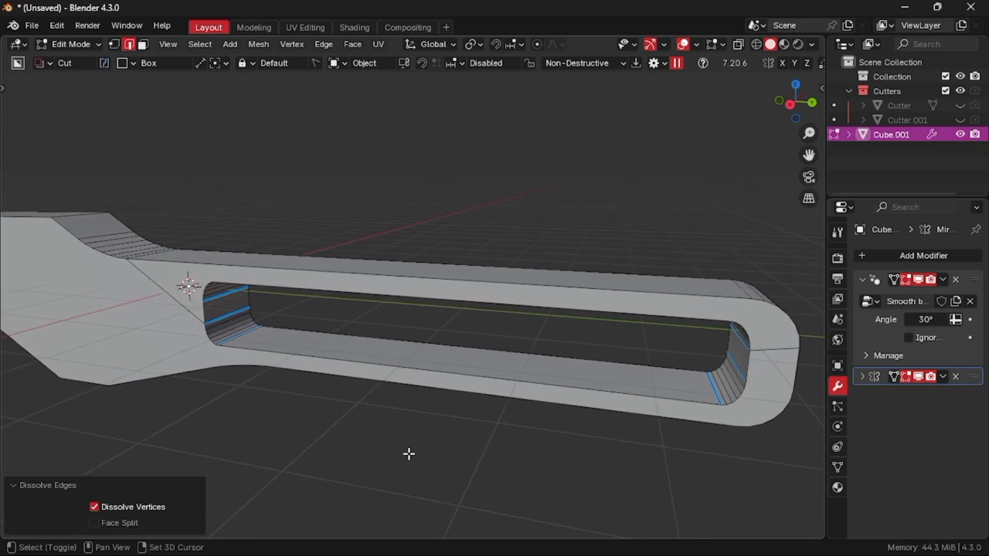
click(474, 375)
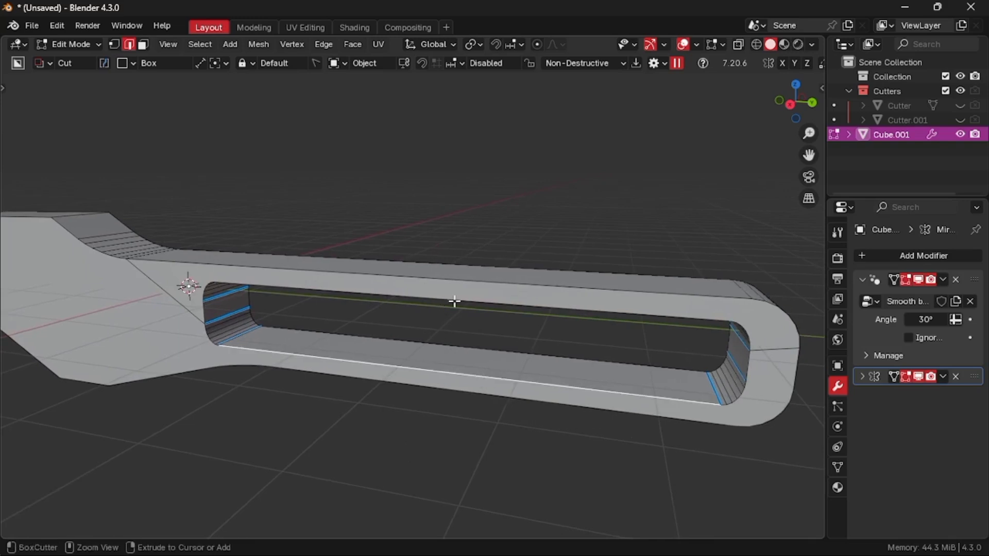
ctrl+click(455, 303)
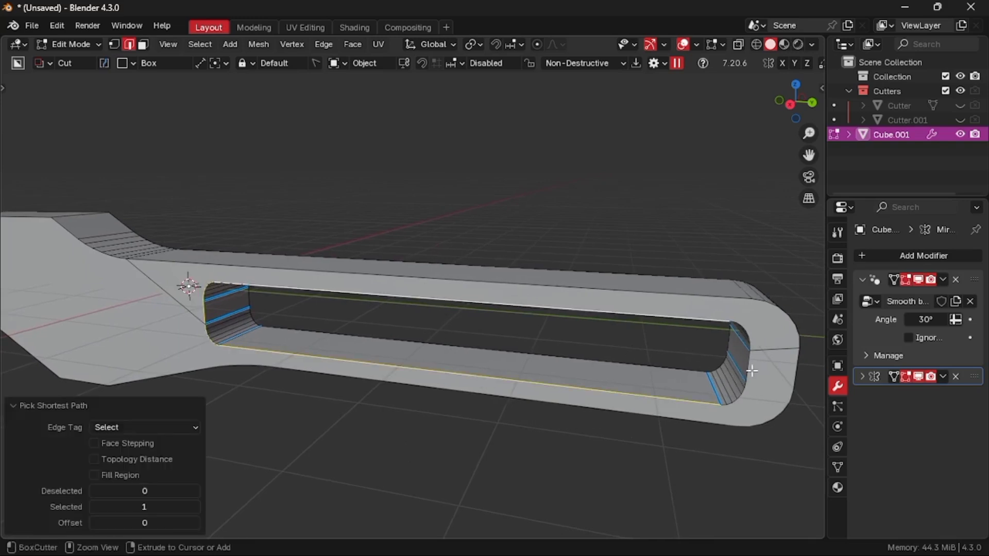
middle_drag(680, 397, 680, 398)
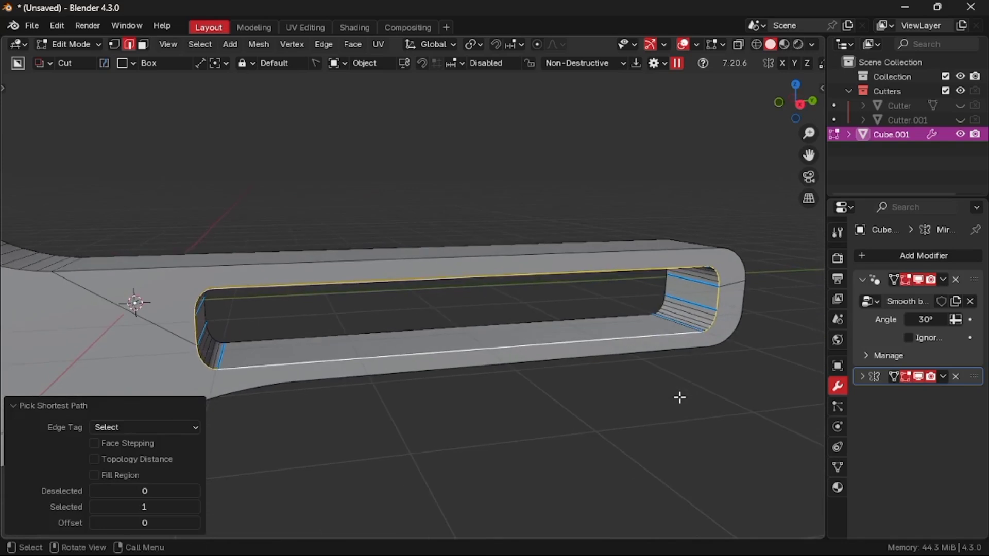
key(ctrl+b)
scroll(692, 397, down, 5)
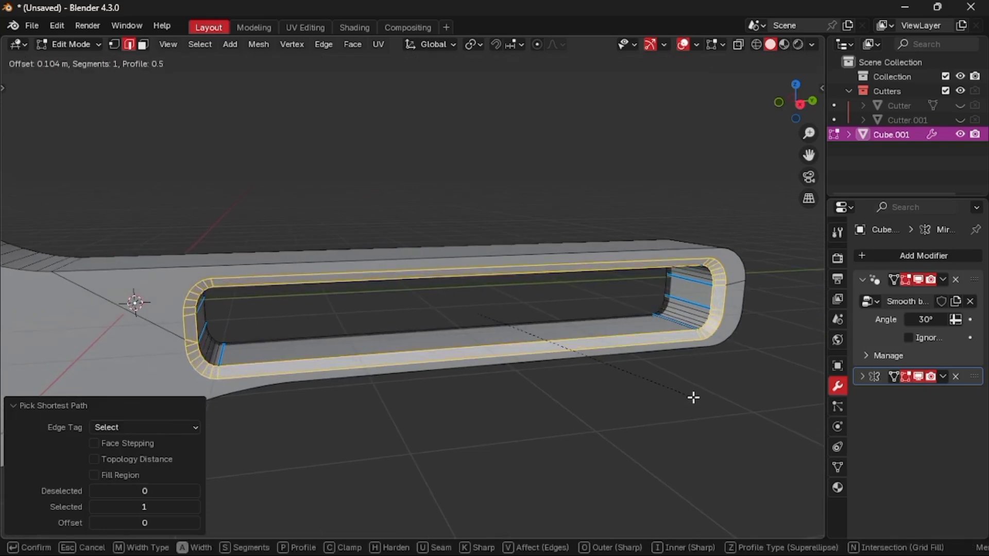
click(688, 397)
middle_drag(688, 397, 506, 326)
key(ctrl+Tab)
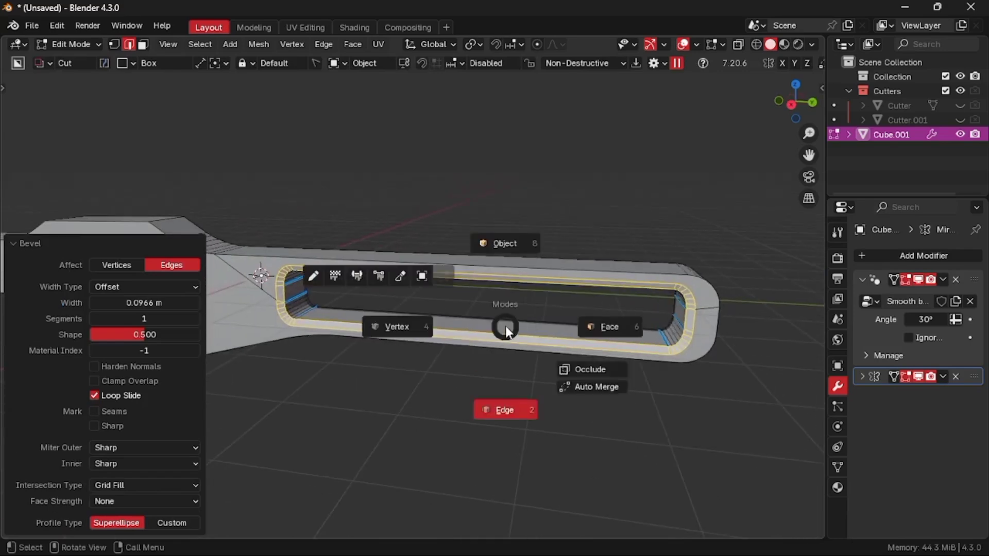
click(503, 279)
middle_drag(502, 279, 503, 280)
scroll(503, 279, down, 4)
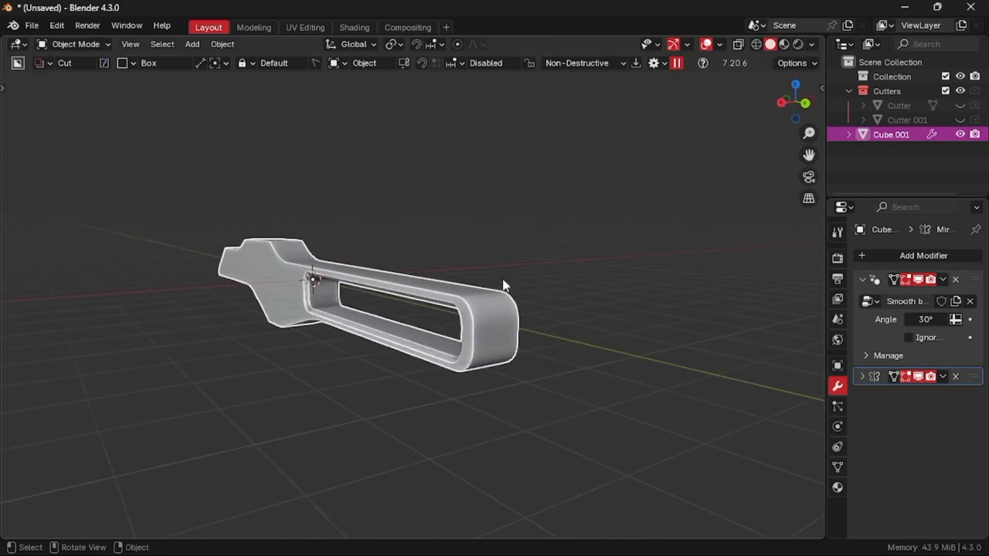
Bevel the edge loop around the body's outer side outline by 0.107 m with 1 segment and return to Object Mode
scroll(503, 280, up, 3)
key(Tab)
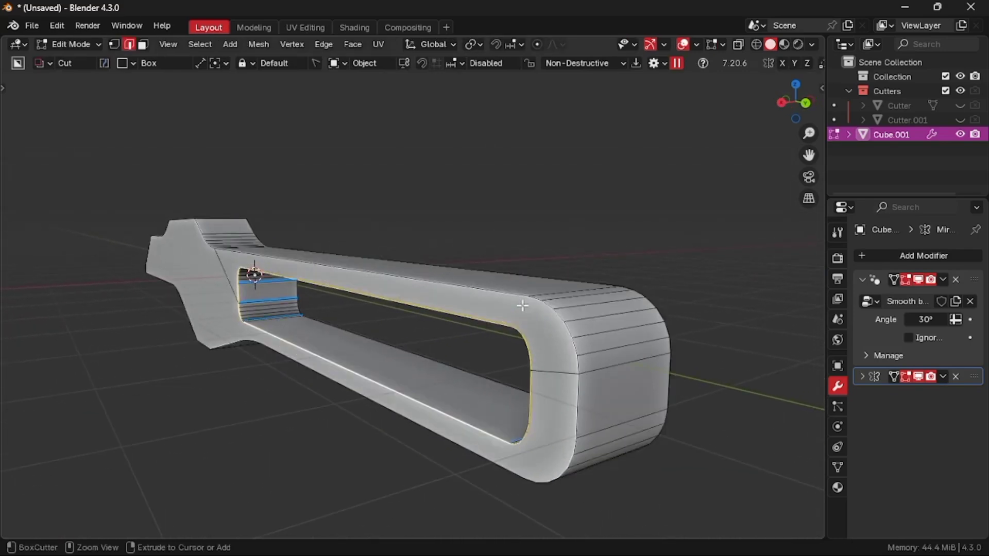
middle_drag(531, 306, 161, 278)
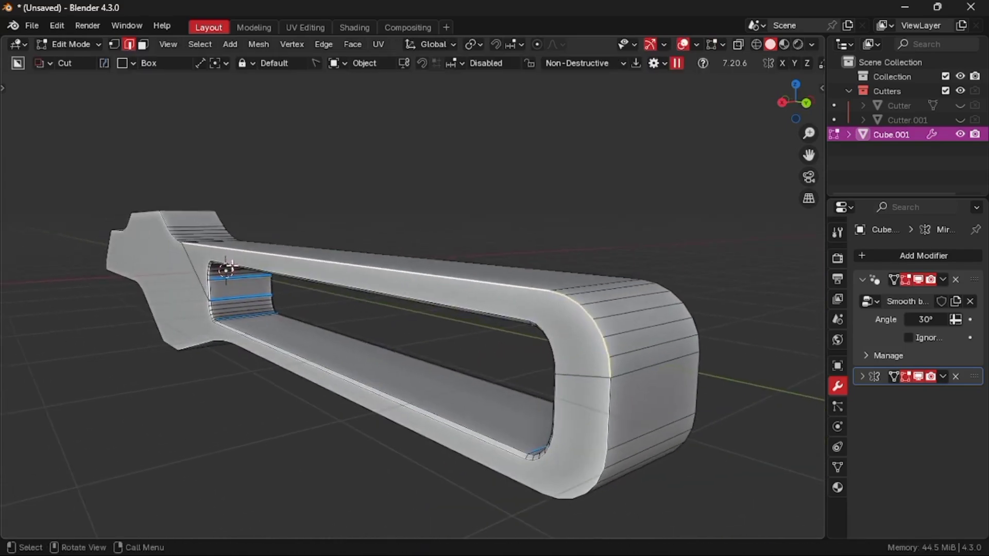
alt+click(148, 210)
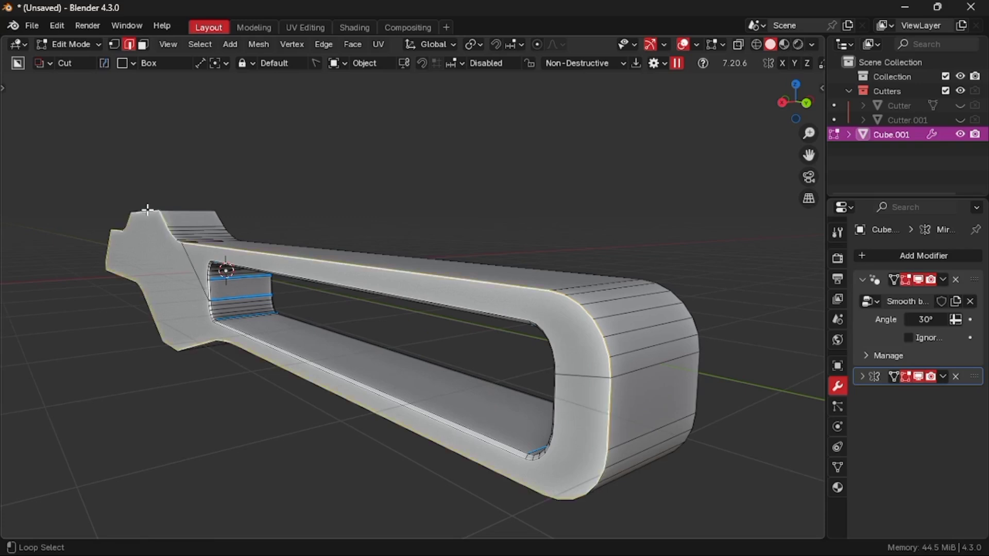
middle_drag(609, 416, 609, 415)
key(ctrl+b)
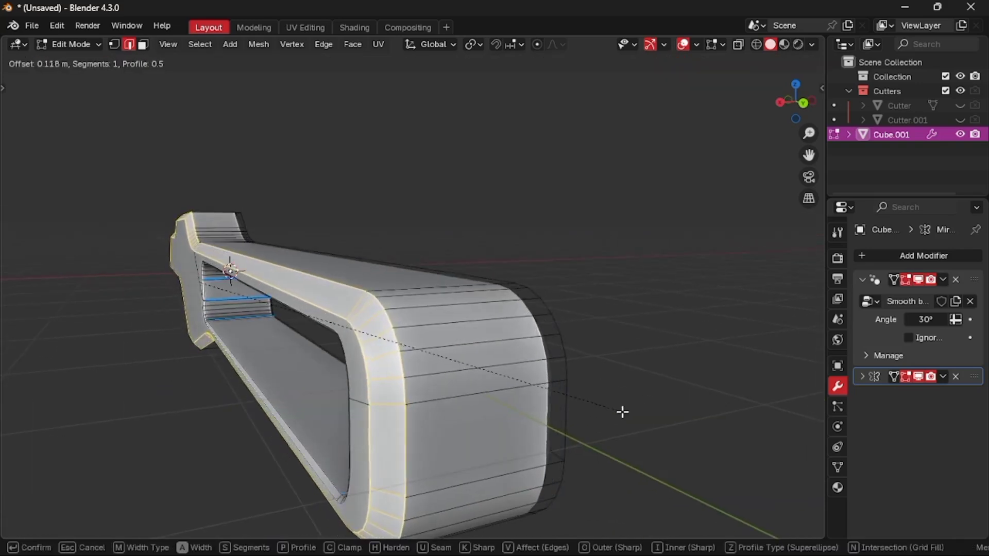
click(622, 413)
scroll(621, 412, down, 2)
key(KP_3)
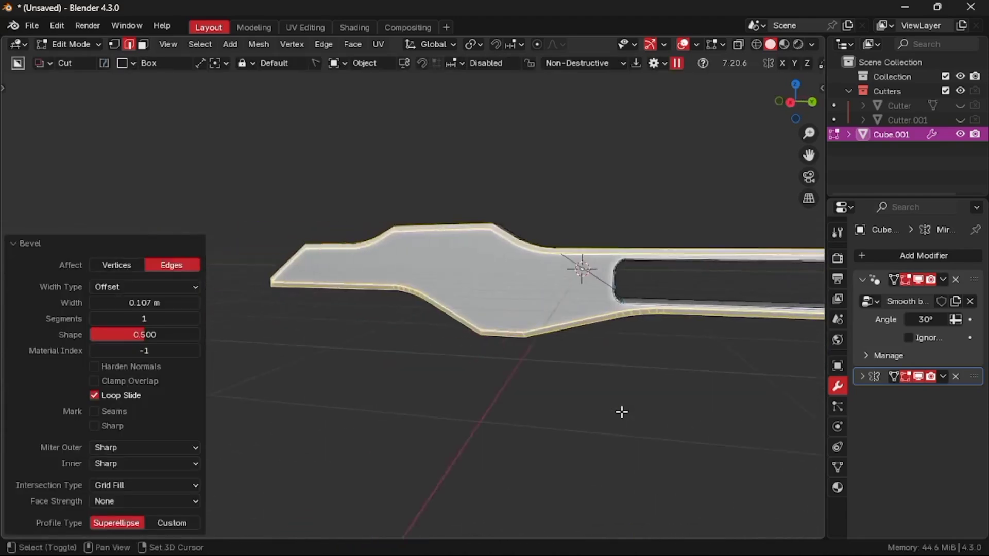
key(Tab)
Add a cube, shift it along Y beneath the body's front section and lower it 0.91194 m along Z
click(610, 360)
key(shift+a)
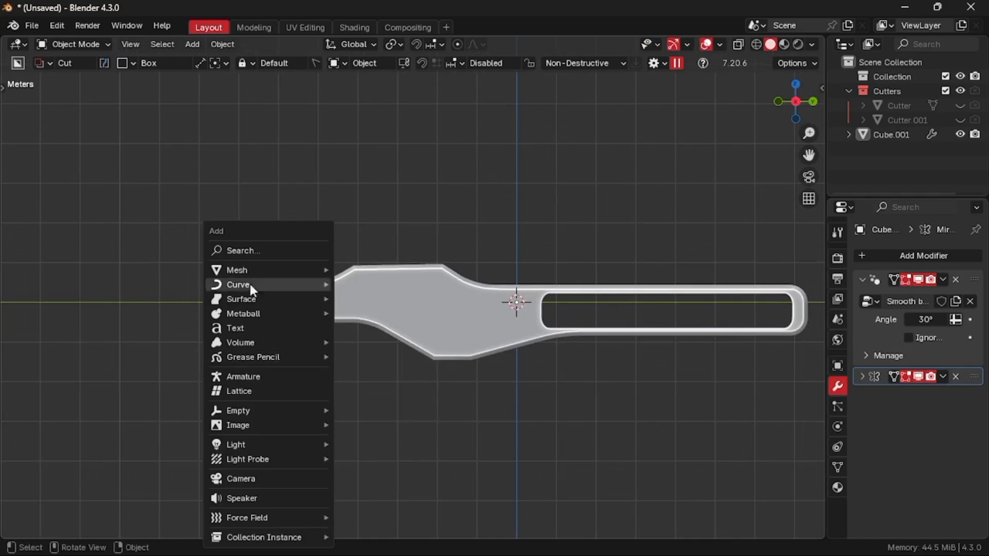
mouse_move(237, 268)
click(382, 293)
key(g)
key(y)
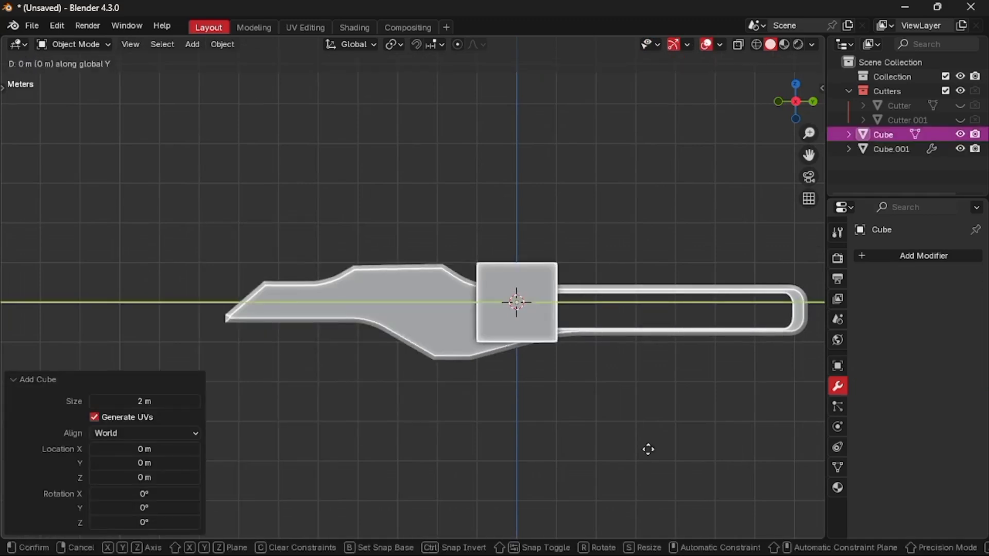
click(477, 474)
key(g)
key(z)
click(483, 513)
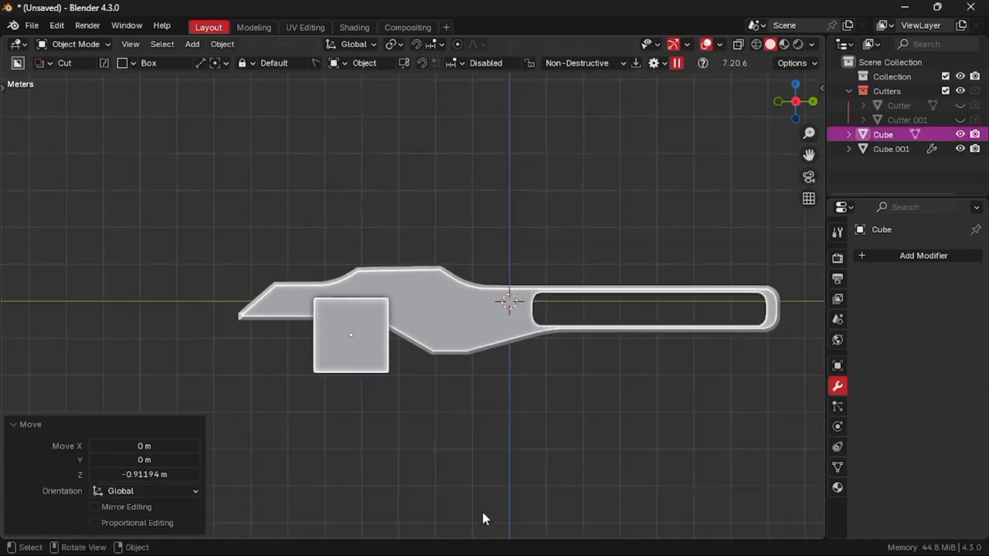
Scale the new cube by 0.375 along X in the front view
key(KP_1)
key(s)
key(x)
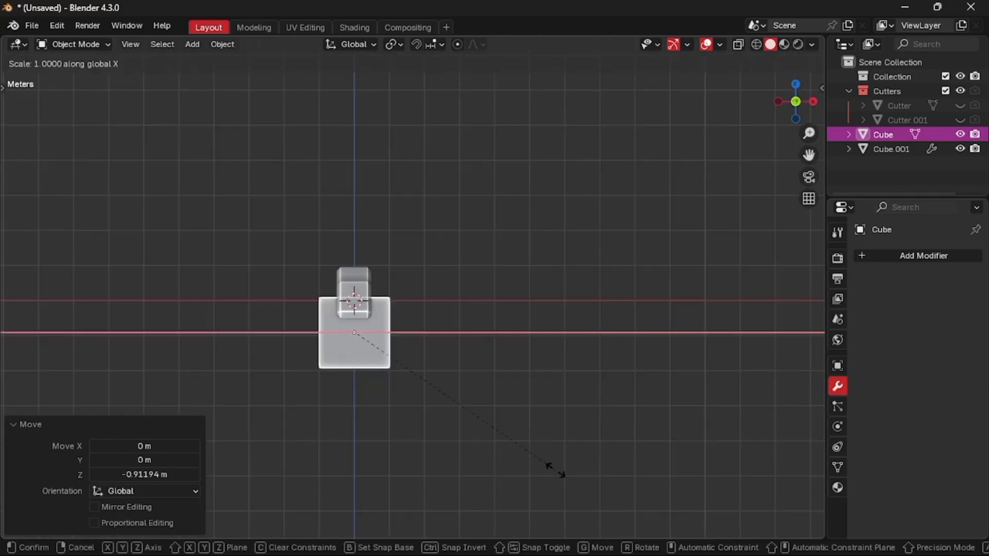
click(418, 406)
Scale the cube by 2.311 along Z and 3.988 along Y to form a large block behind the body
key(KP_3)
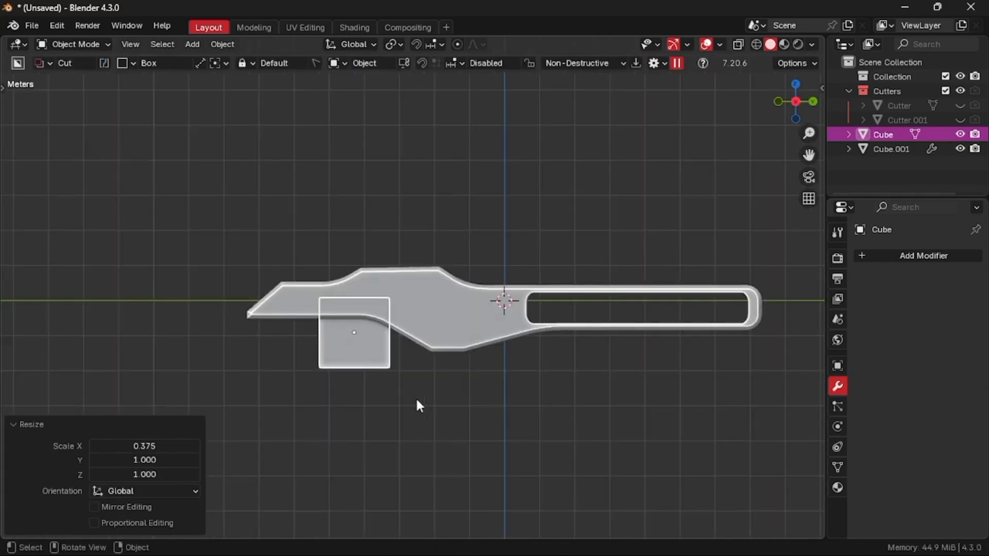
scroll(416, 397, up, 3)
scroll(415, 398, down, 3)
key(s)
key(z)
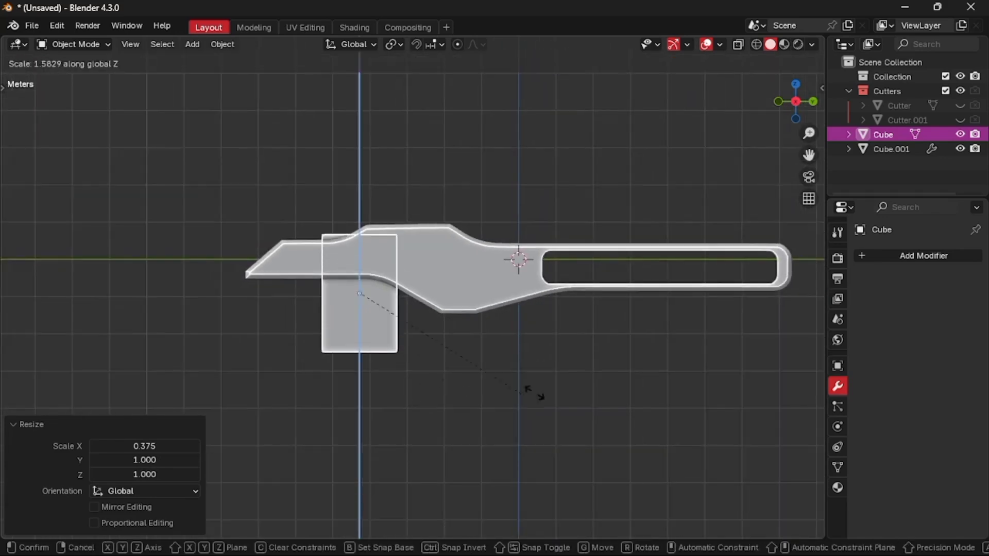
click(625, 379)
key(s)
key(y)
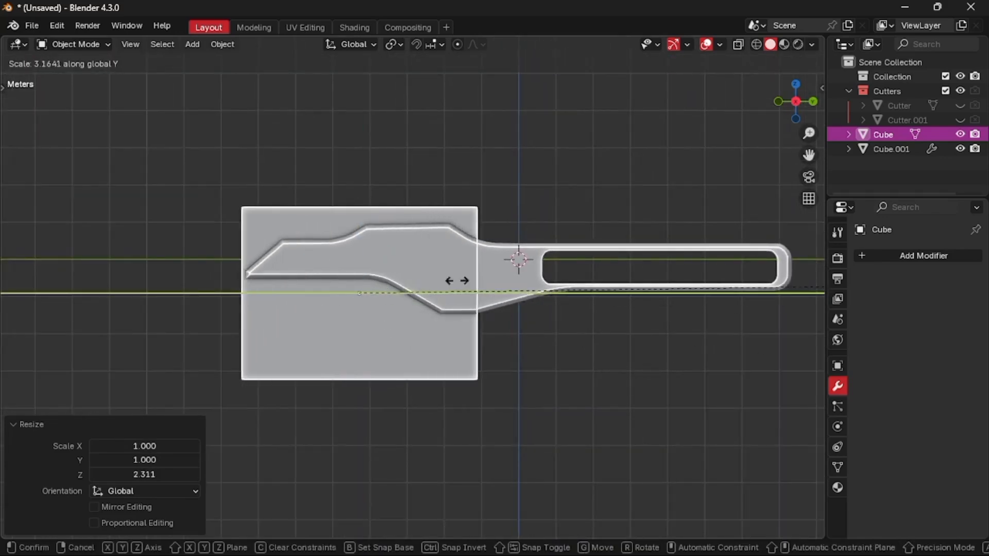
click(641, 265)
Move the block 1.5057 m down along Z and scale it by 1.034 along Y
scroll(542, 311, down, 1)
key(g)
key(z)
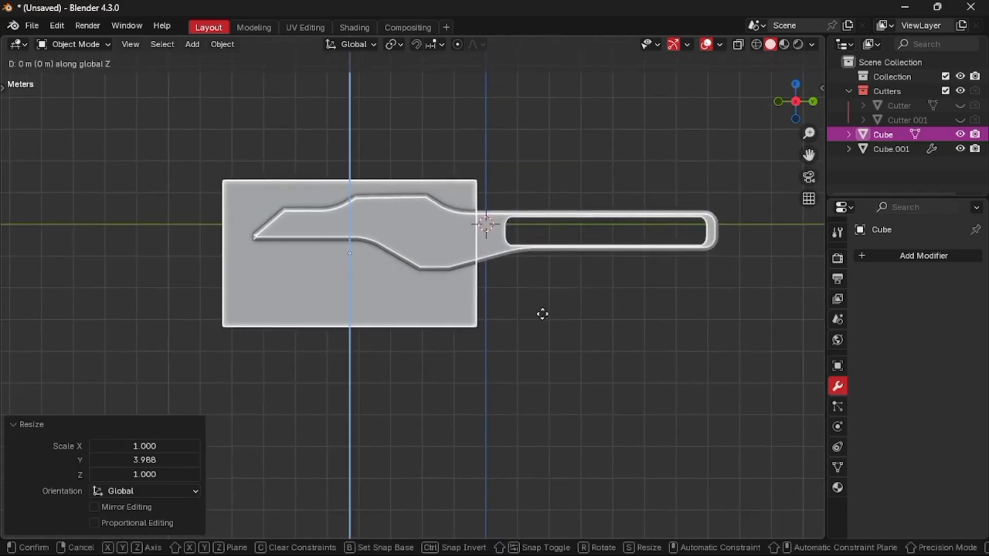
click(547, 362)
key(s)
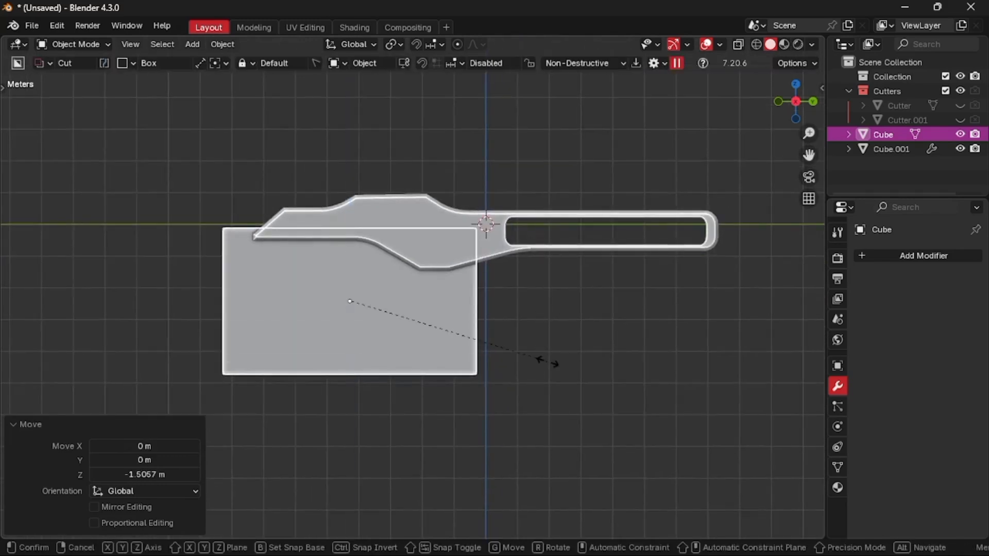
key(y)
click(554, 358)
key(g)
key(y)
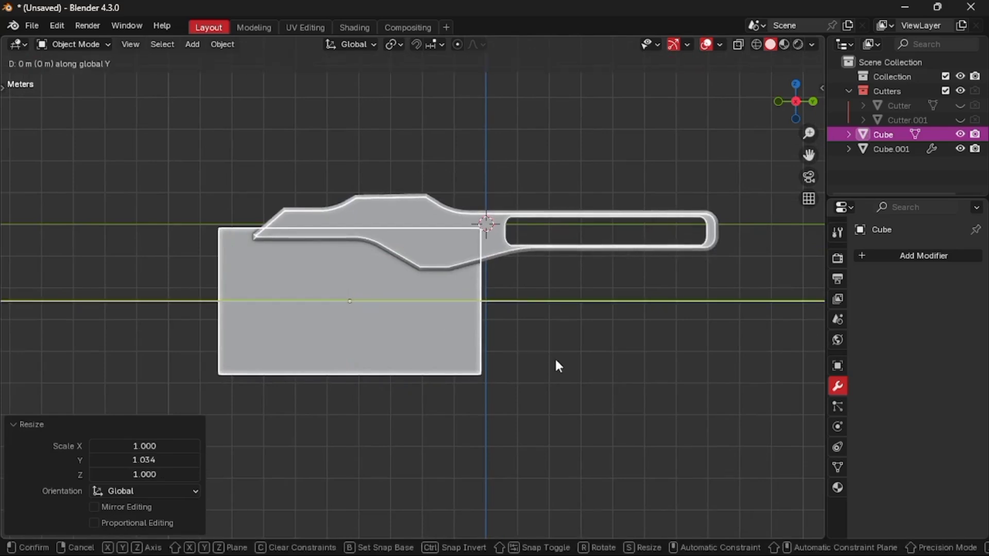
click(555, 358)
Slice the block with a BoxCutter Ngon outlining a front section, a tapered magazine shape, an arched gap and a slanted rear grip
scroll(555, 357, up, 2)
scroll(554, 357, down, 1)
key(d)
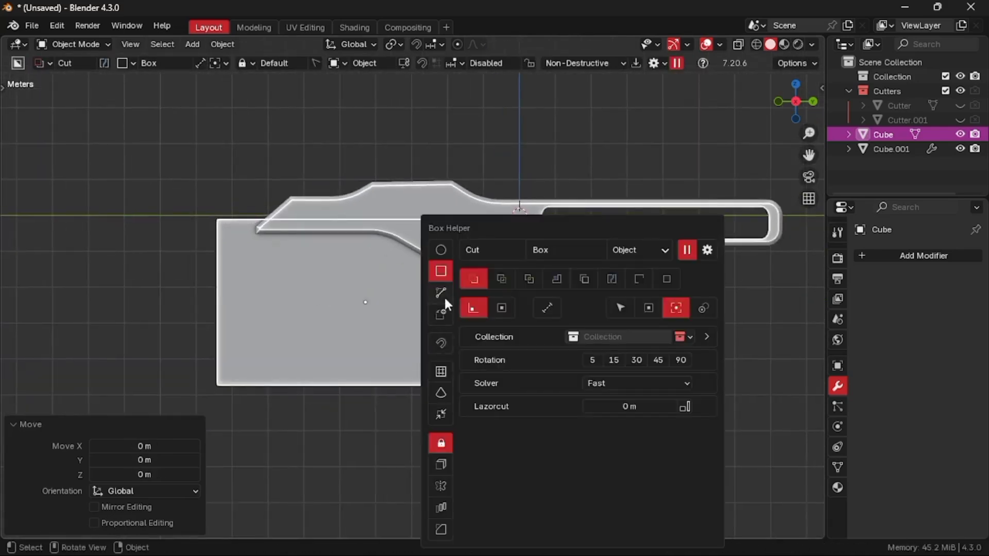
click(444, 296)
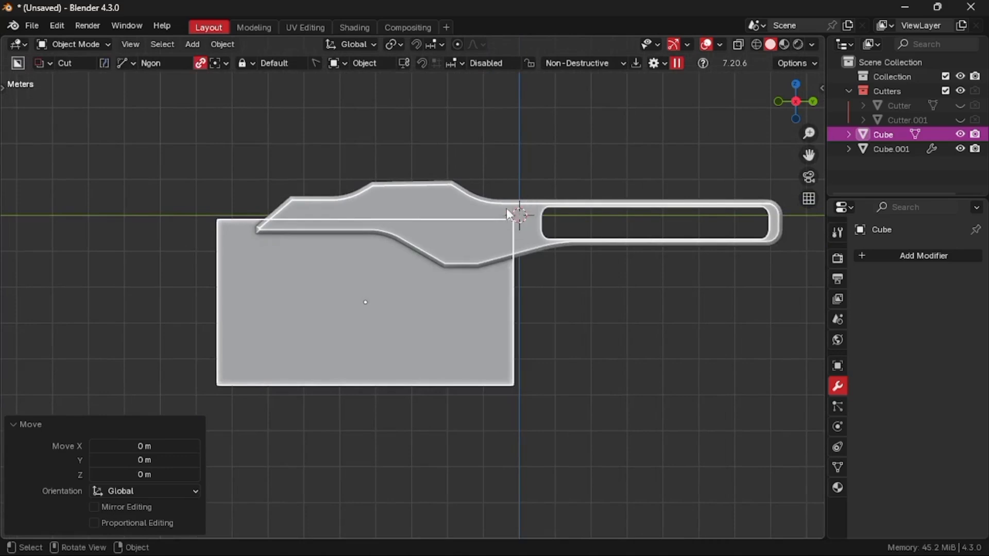
drag(509, 210, 471, 298)
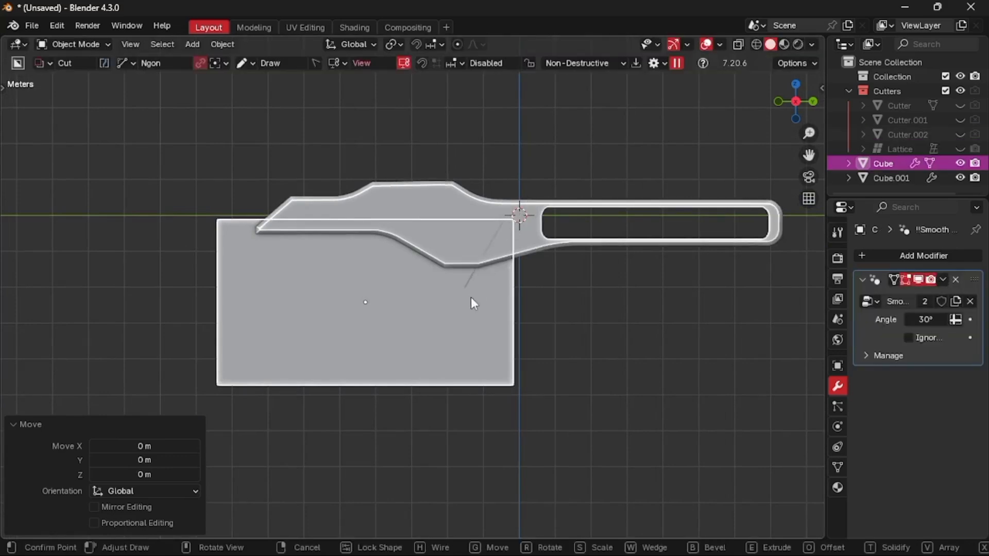
click(452, 340)
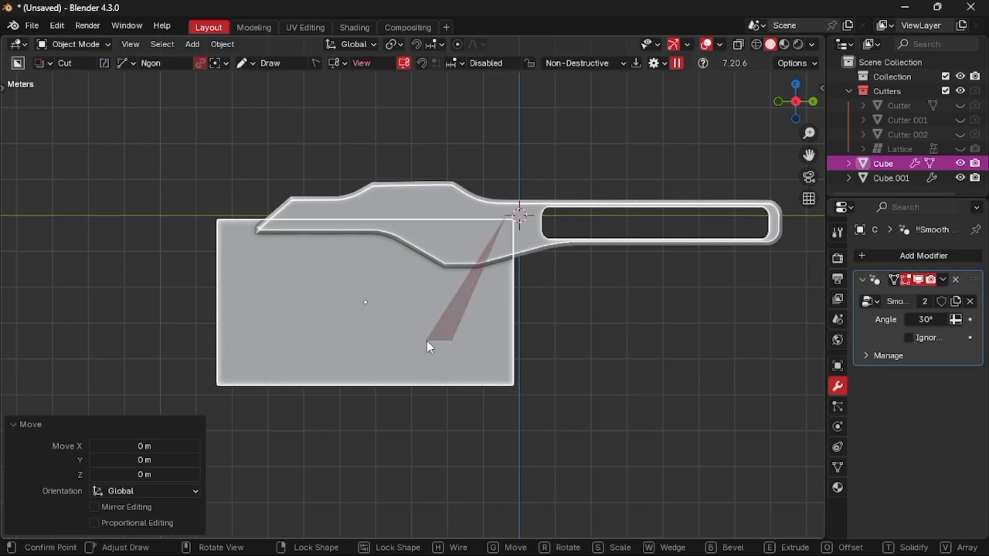
click(427, 341)
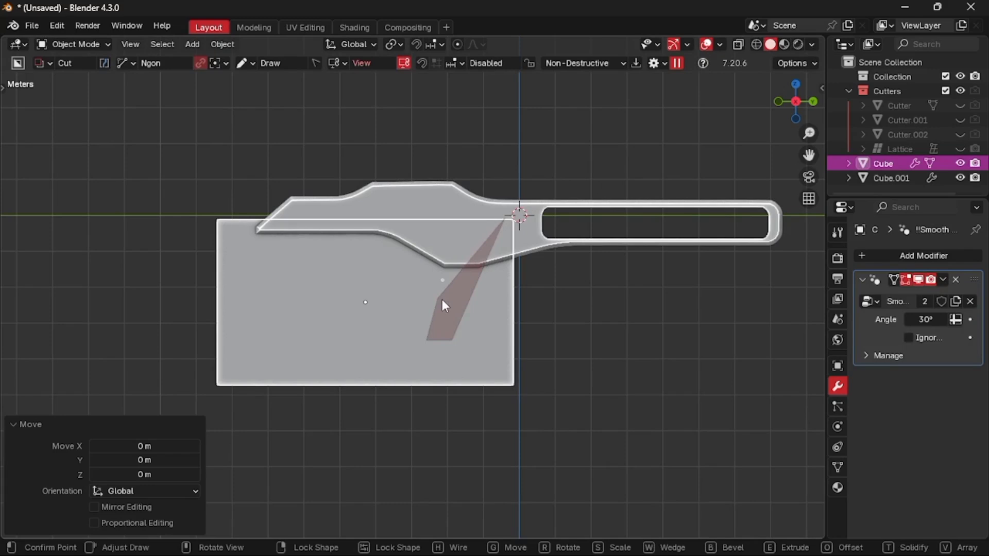
click(442, 303)
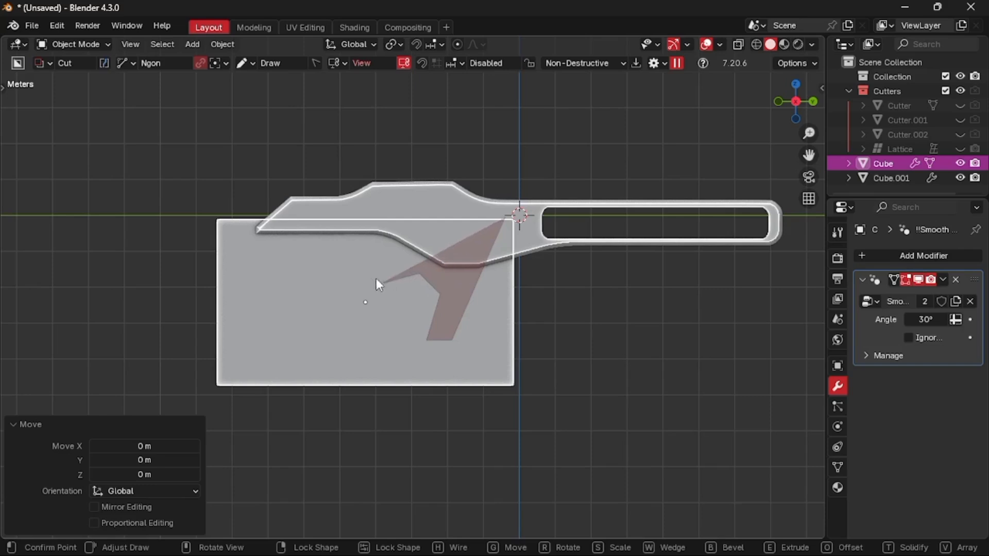
click(391, 275)
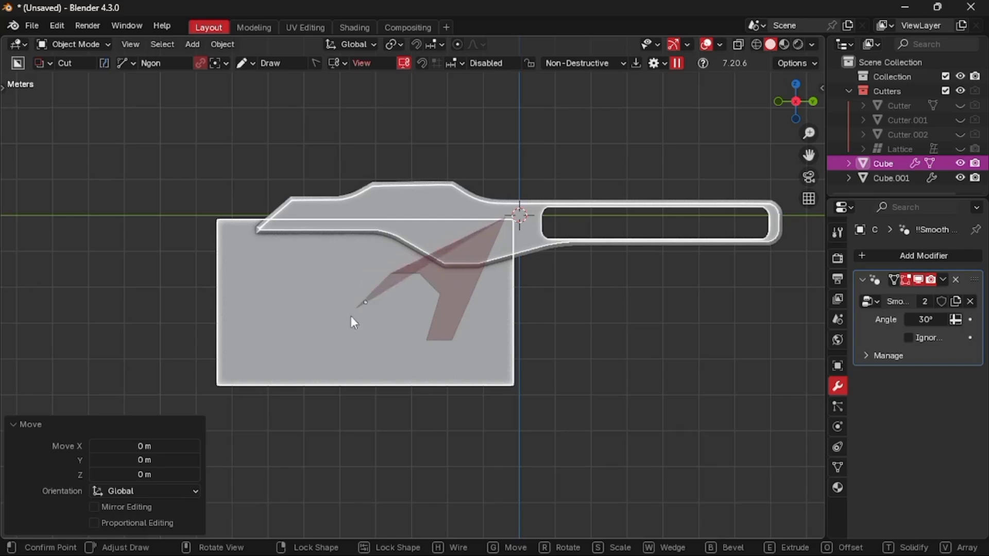
click(328, 350)
click(277, 340)
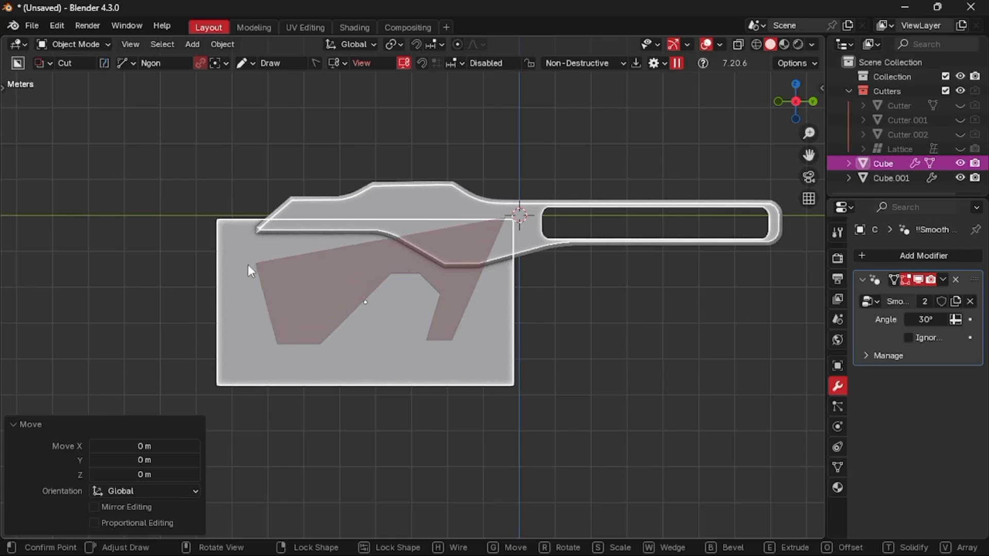
click(248, 267)
click(208, 267)
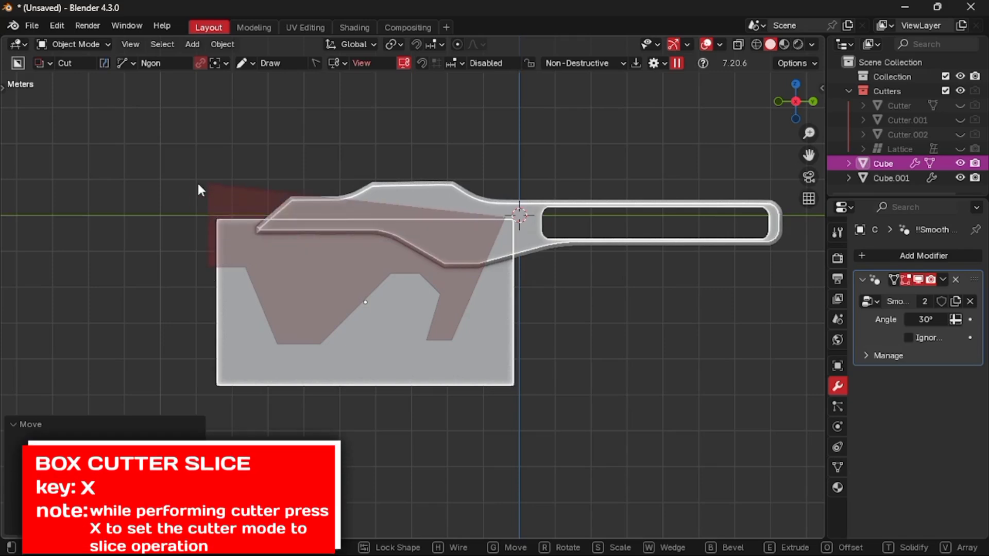
key(x)
key(space)
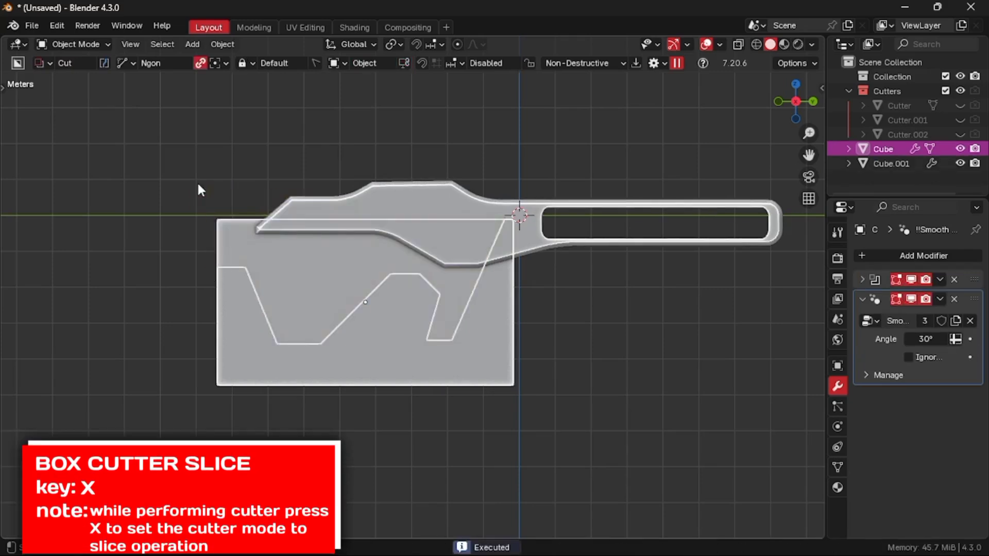
Delete the leftover part of the block outside the sliced outline and select the remaining lower piece
click(382, 353)
key(x)
click(381, 354)
click(462, 317)
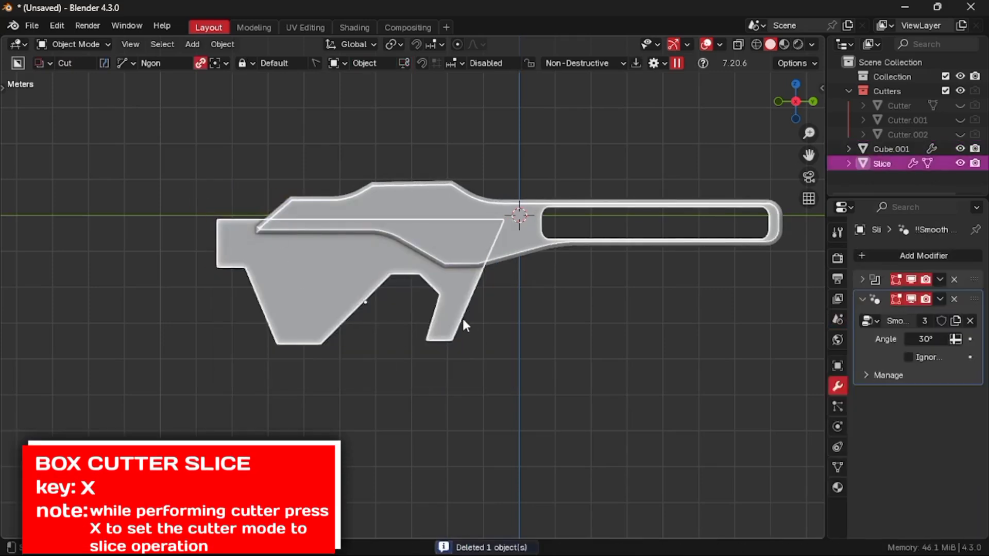
Apply the Boolean modifier on the sliced lower piece
key(g)
key(y)
click(472, 307)
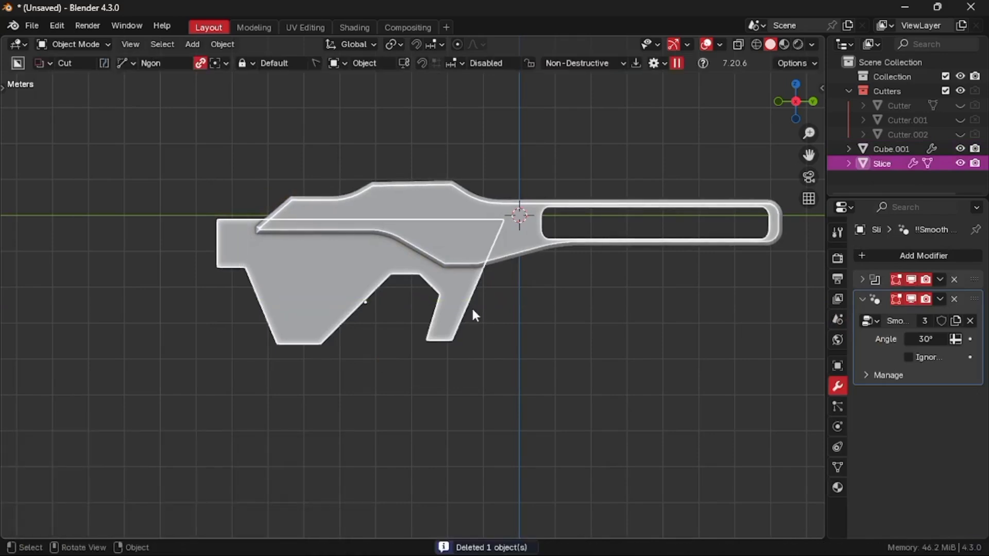
key(ctrl+a)
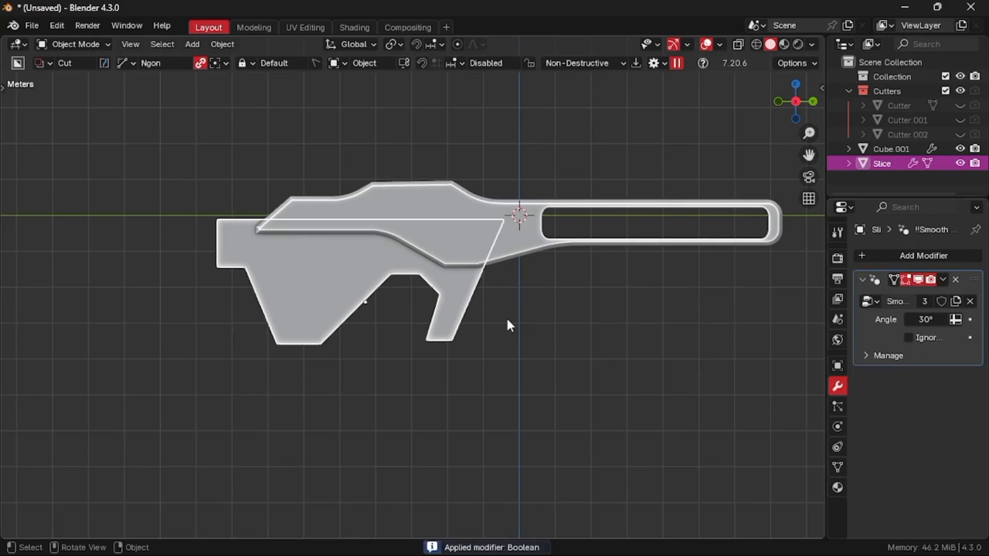
Move the sliced lower piece 0.96791 m along Y toward the slotted arm
key(g)
key(y)
click(541, 324)
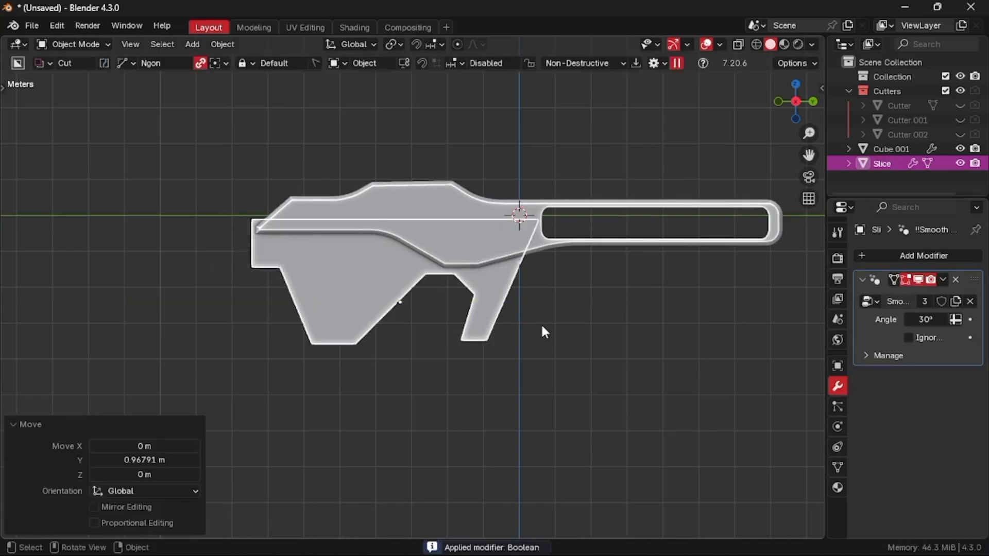
Move the sliced lower piece 0.21378 m down along Z and -0.07126 m along Y to fit under the body
scroll(541, 323, up, 2)
key(g)
key(z)
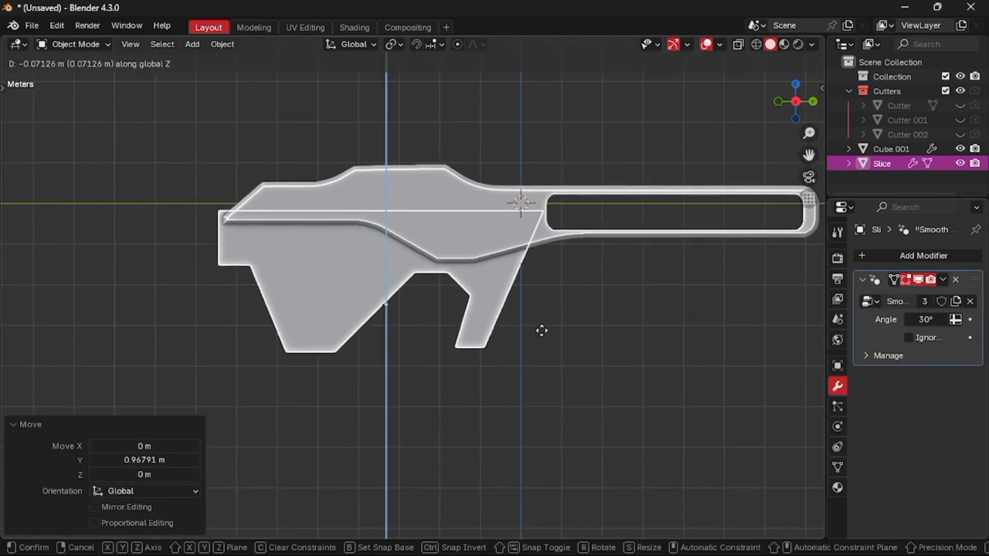
click(538, 336)
key(g)
key(y)
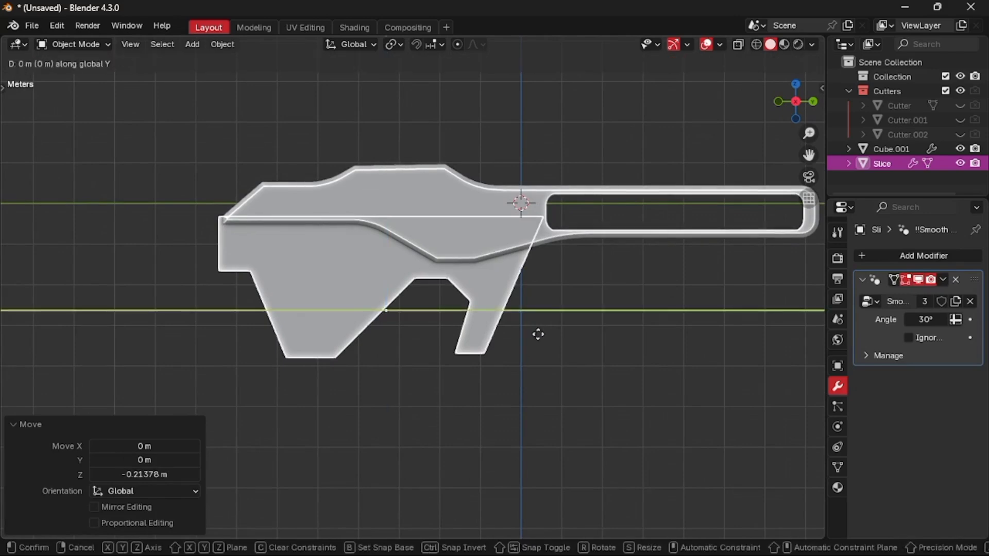
click(536, 332)
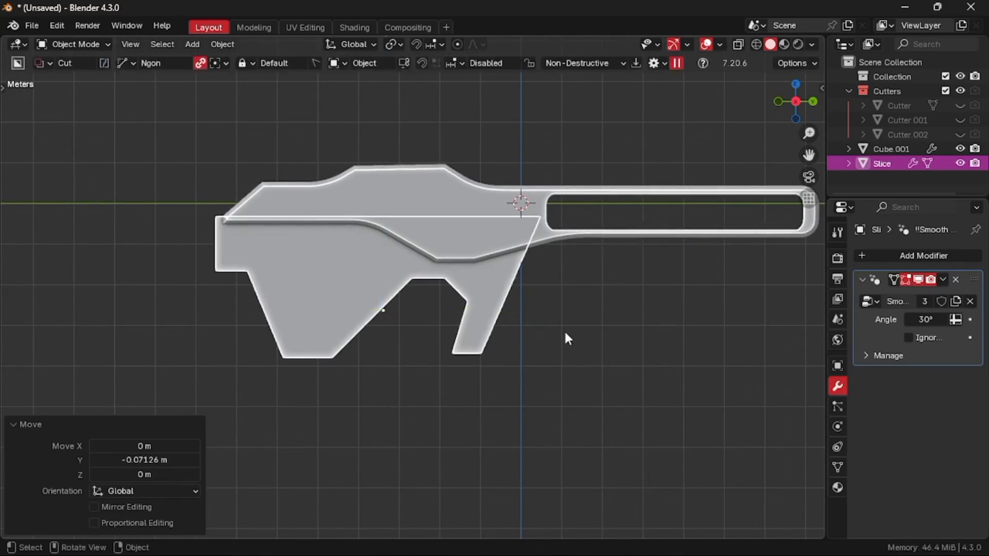
click(564, 330)
scroll(427, 292, down, 1)
click(316, 288)
key(Tab)
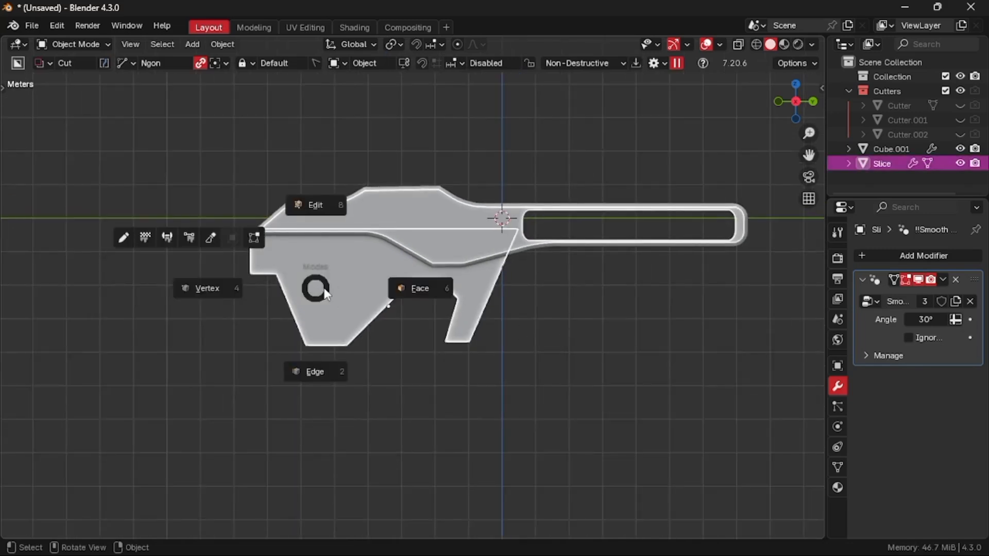
scroll(434, 333, up, 2)
scroll(412, 309, up, 3)
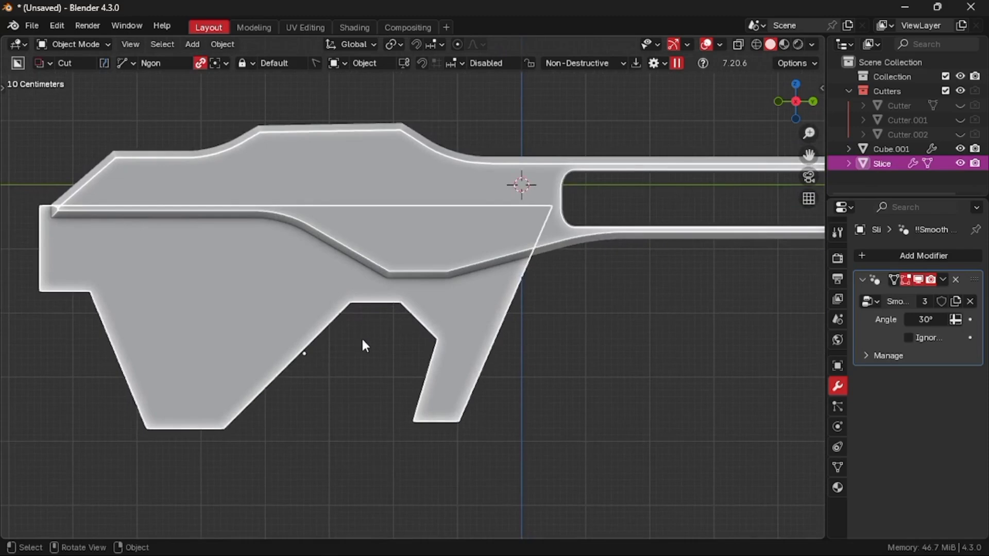
key(g)
click(362, 340)
key(ctrl+d)
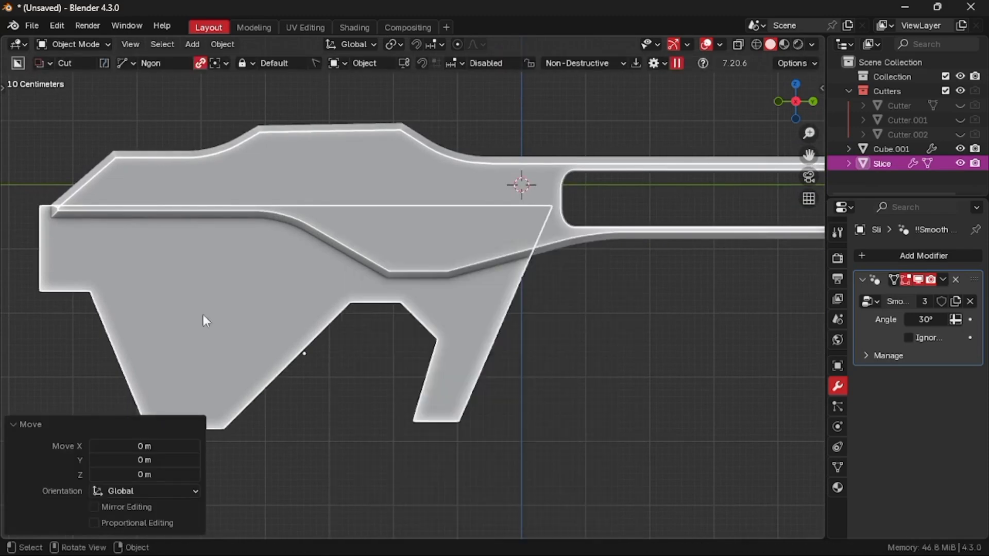
Slice the grip section off the lower piece with a slanted four-sided BoxCutter Ngon drawn around it
click(364, 304)
click(400, 200)
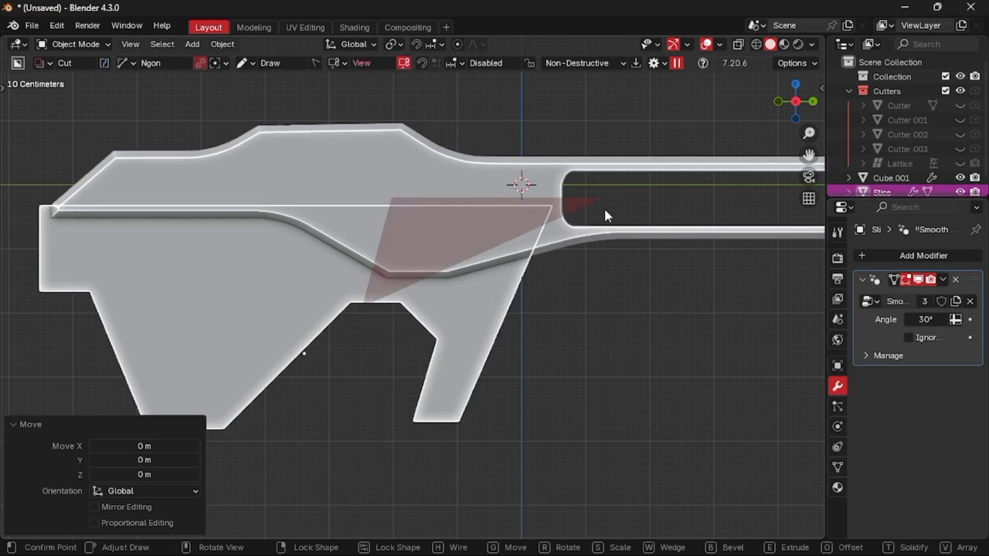
click(605, 209)
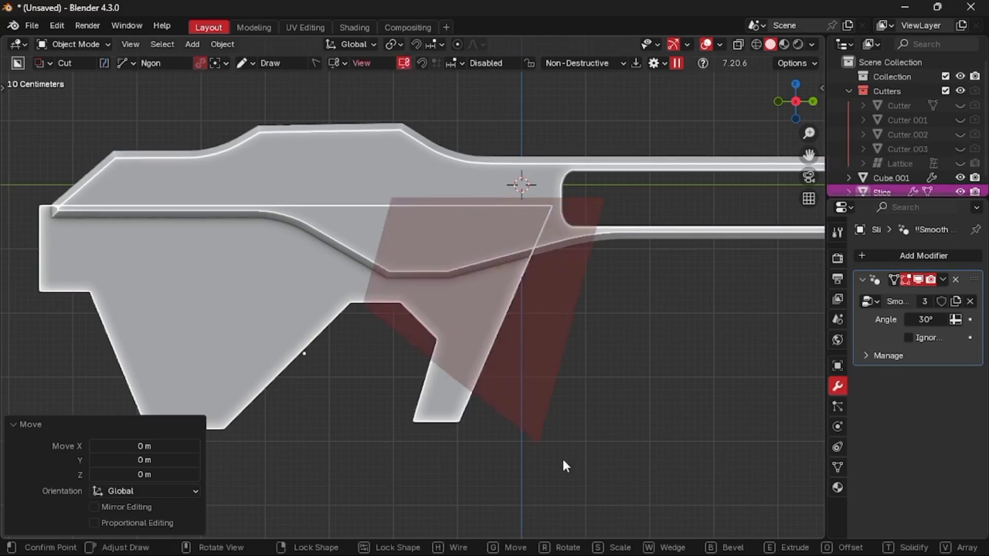
click(554, 485)
key(y)
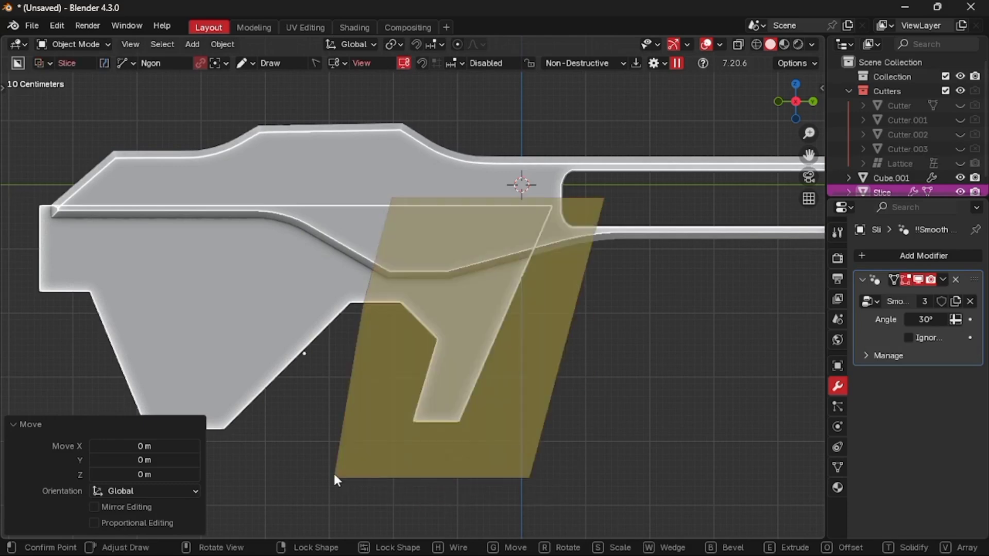
click(332, 472)
Run BoxCutter's Smart Apply on the slice and open the separated grip piece in Edit Mode
key(d)
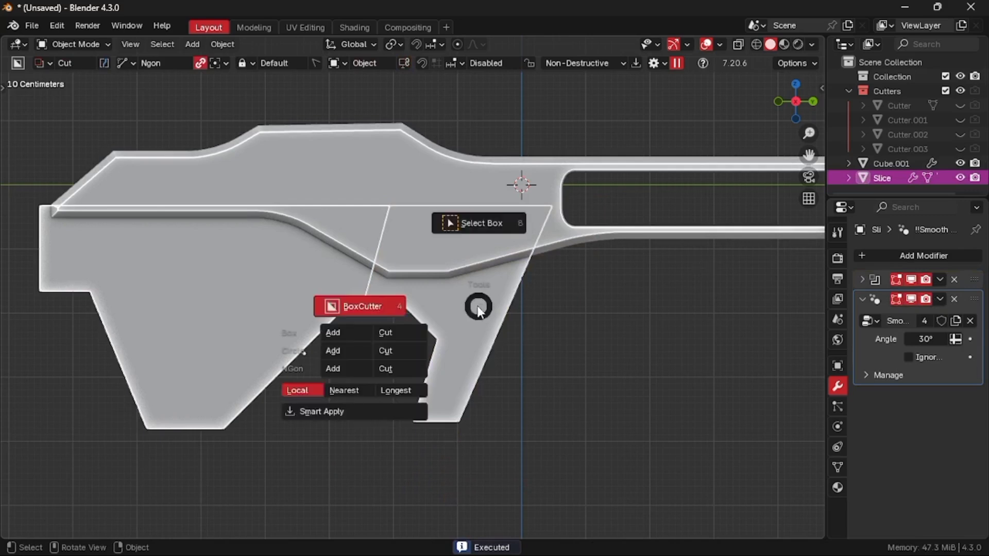
click(352, 414)
key(Tab)
click(463, 401)
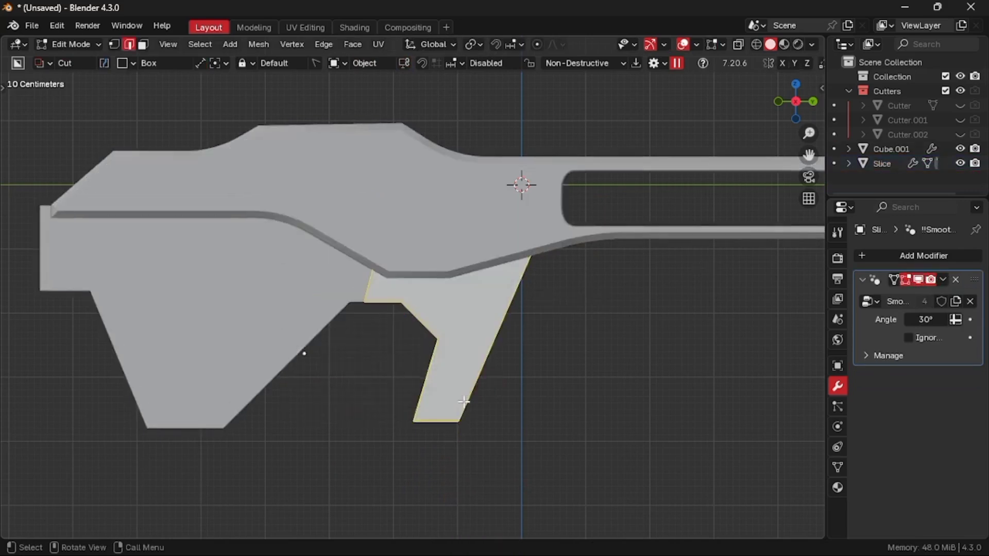
Isolate the grip and bevel the two long edges of its straight slanted side by 0.211 m with 6 segments
middle_drag(464, 402, 443, 402)
scroll(464, 403, down, 5)
click(458, 362)
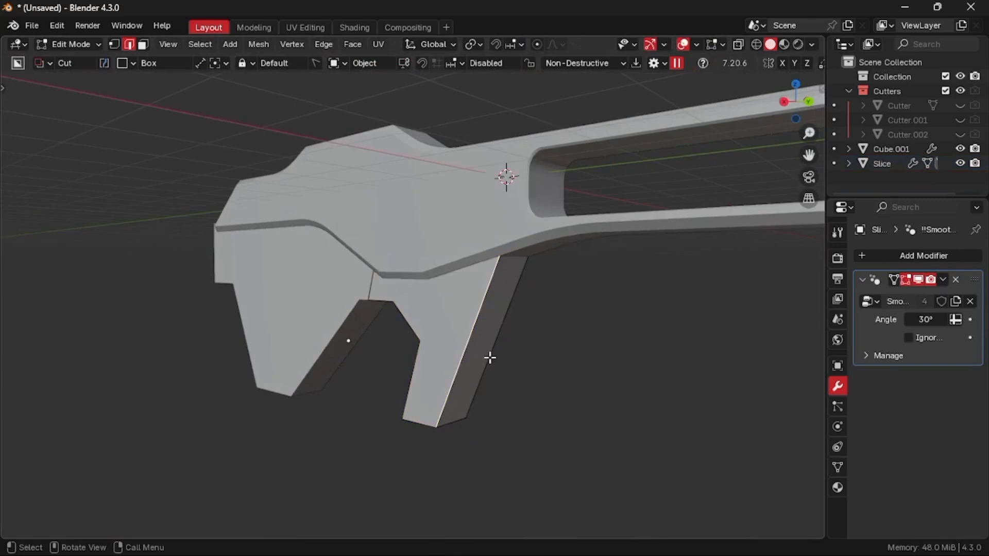
key(KP_Divide)
shift+click(482, 334)
scroll(482, 334, down, 1)
middle_drag(481, 333, 481, 333)
key(ctrl+b)
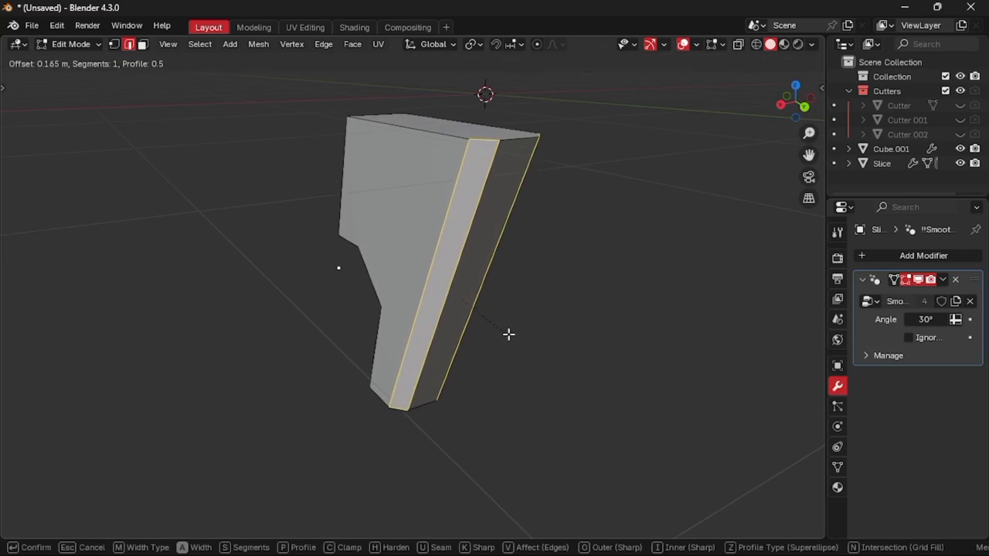
scroll(509, 335, up, 5)
click(517, 332)
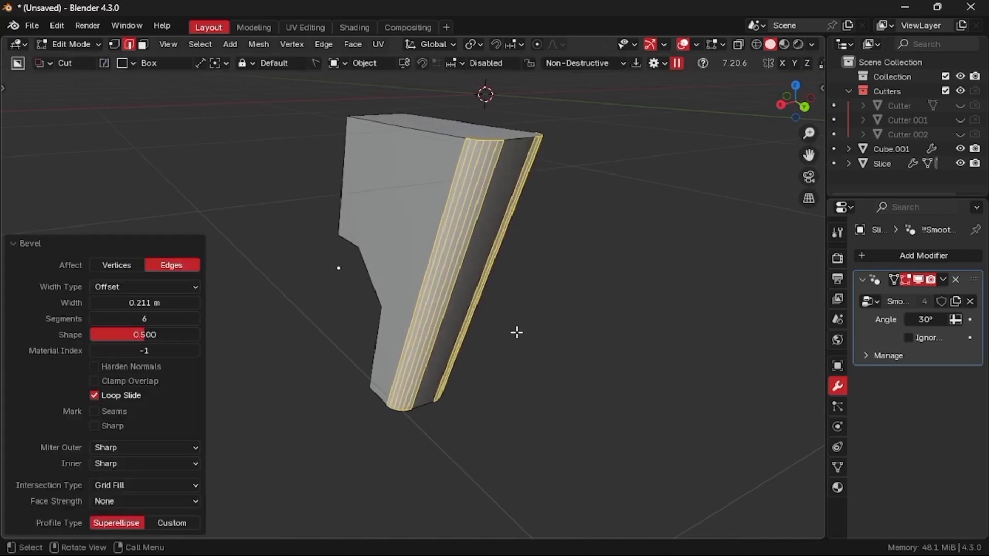
Try to bevel the edge chain along the grip's stepped side with 6 segments, then undo the bevel
middle_drag(517, 333, 438, 373)
middle_drag(371, 413, 376, 394)
click(376, 395)
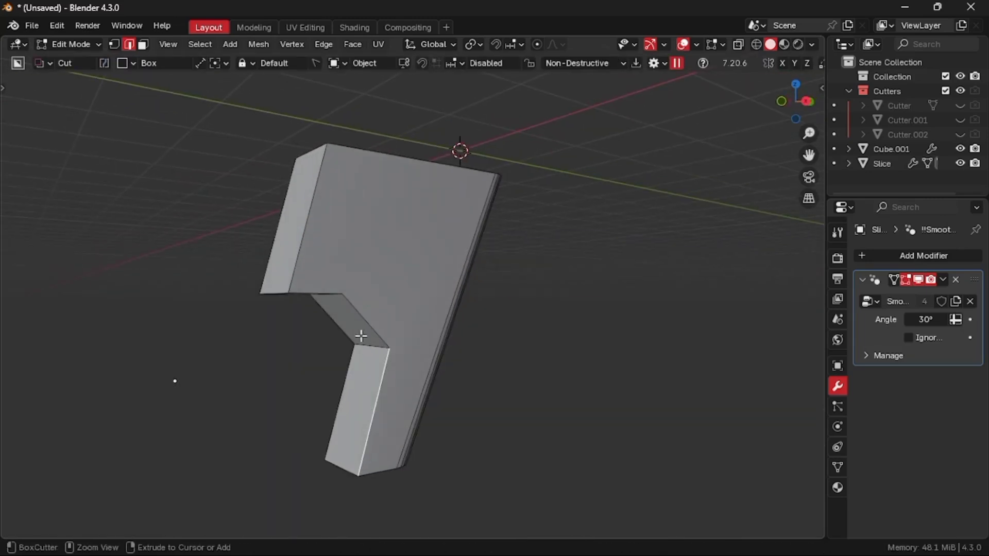
ctrl+click(358, 314)
middle_drag(385, 301, 338, 291)
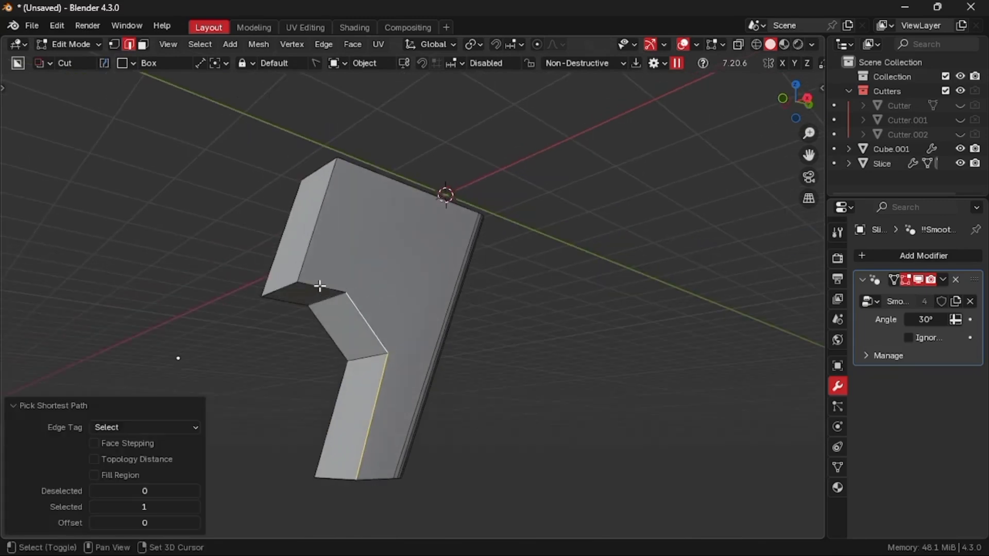
shift+click(320, 285)
middle_drag(453, 299, 464, 304)
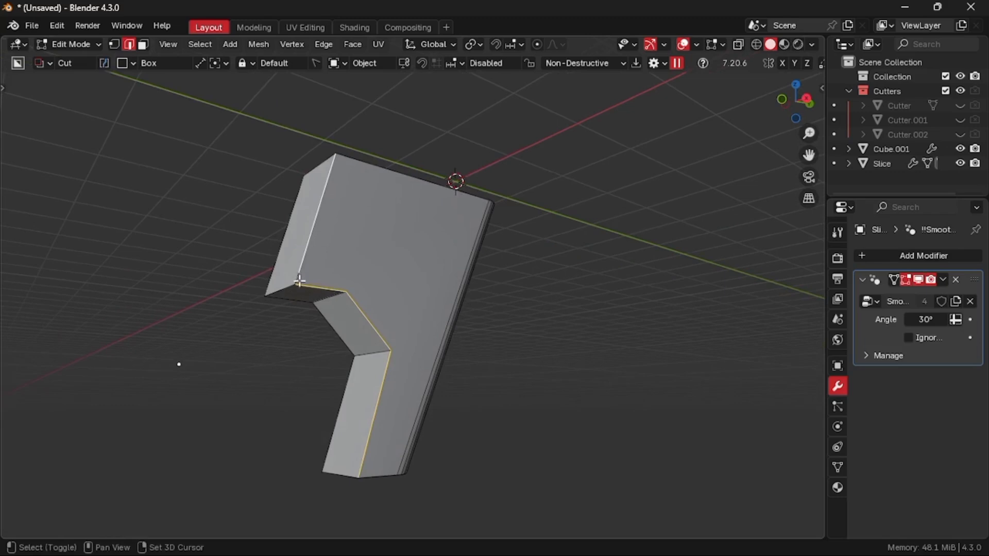
key(ctrl+b)
scroll(441, 285, up, 5)
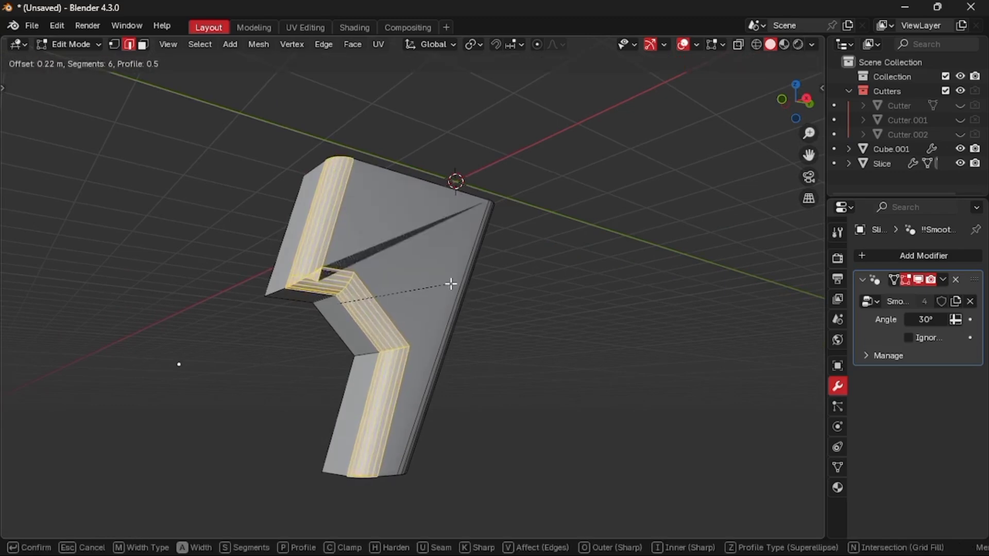
click(442, 285)
key(ctrl+z)
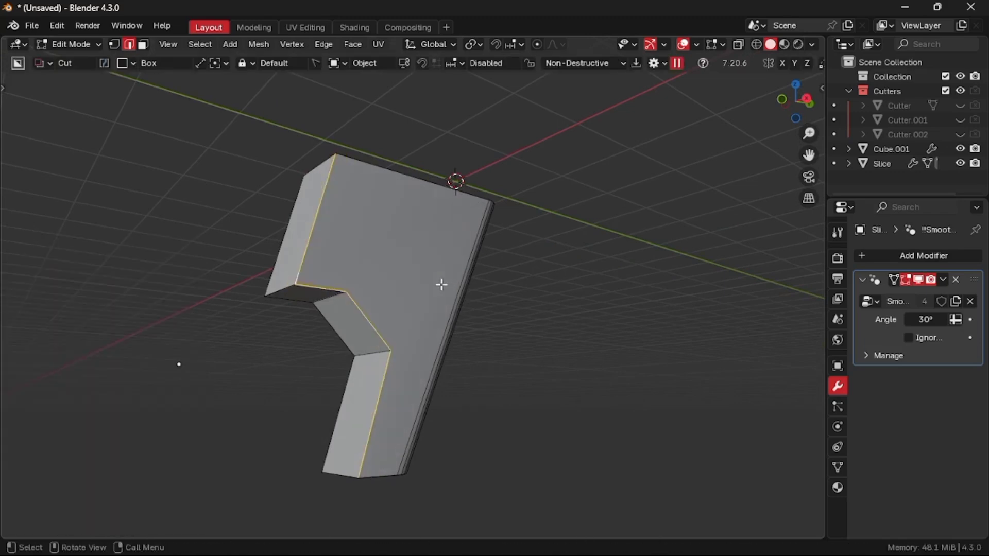
Dissolve the stray vertex on the long upper edge of the grip's stepped side
scroll(442, 285, up, 4)
shift+middle_drag(441, 285, 487, 284)
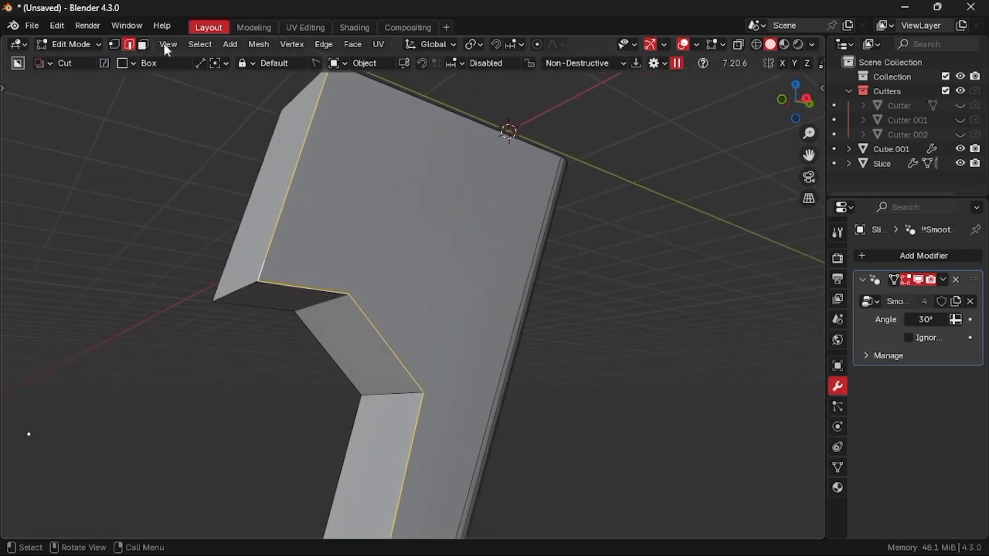
click(115, 45)
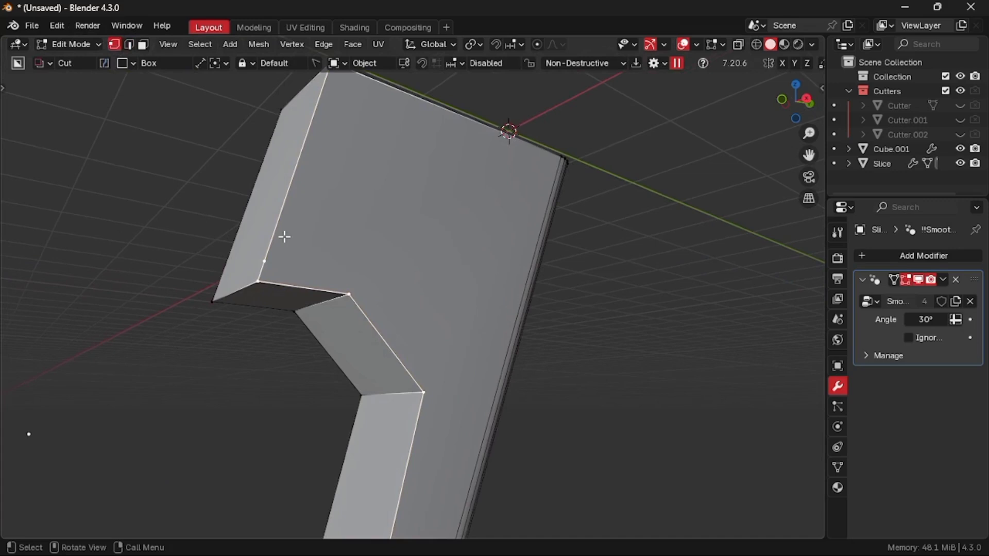
key(alt+a)
key(x)
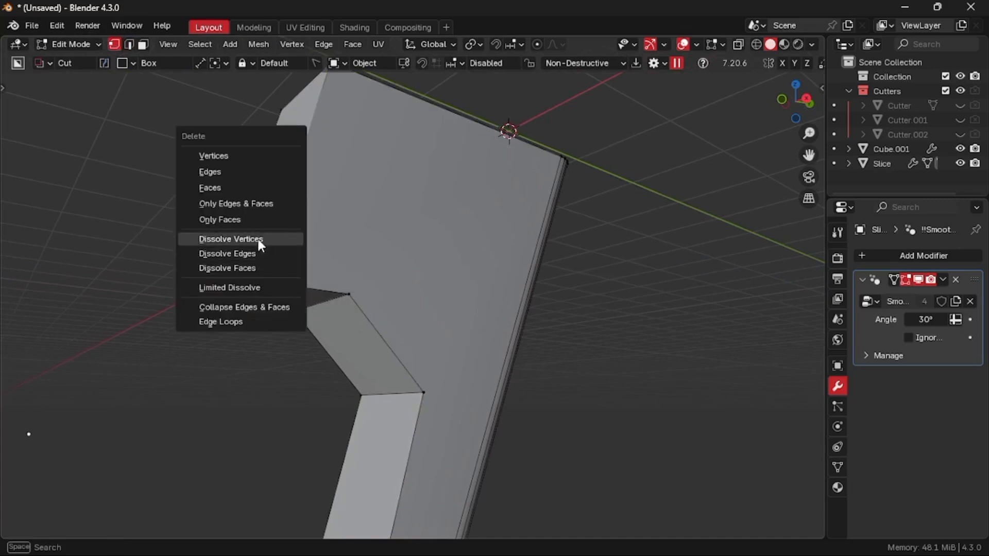
click(262, 242)
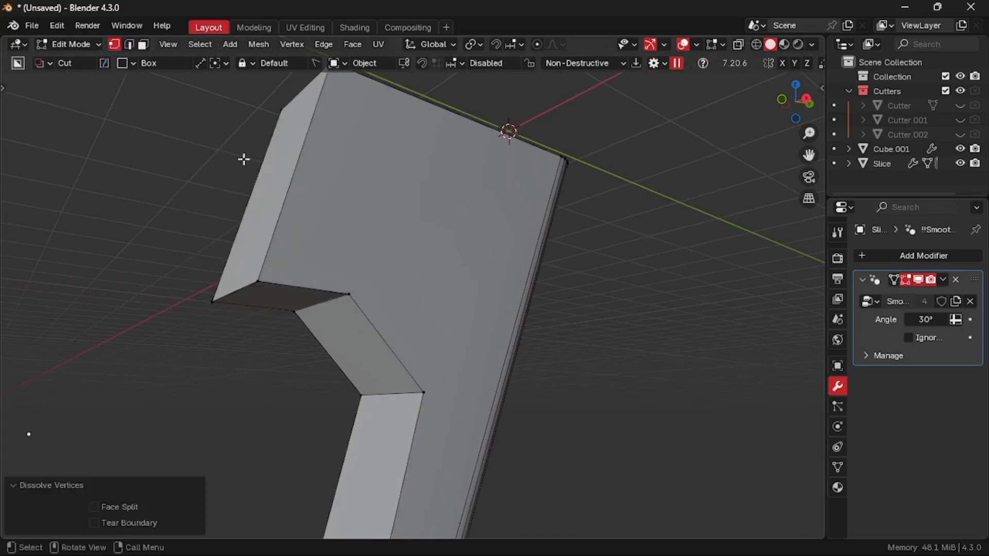
Bevel the connected edges along the grip's stepped side by about 0.271 m with 6 segments
click(129, 44)
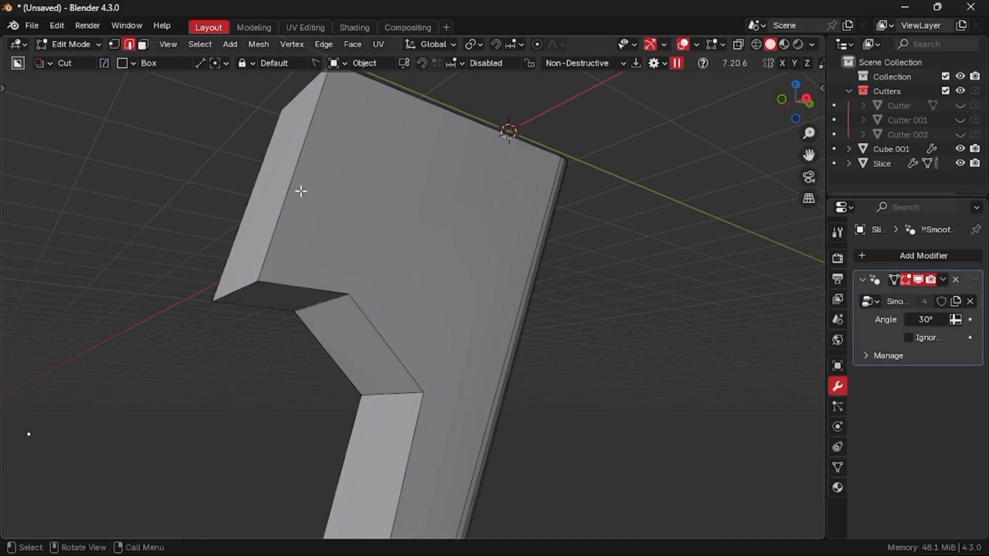
scroll(302, 191, down, 2)
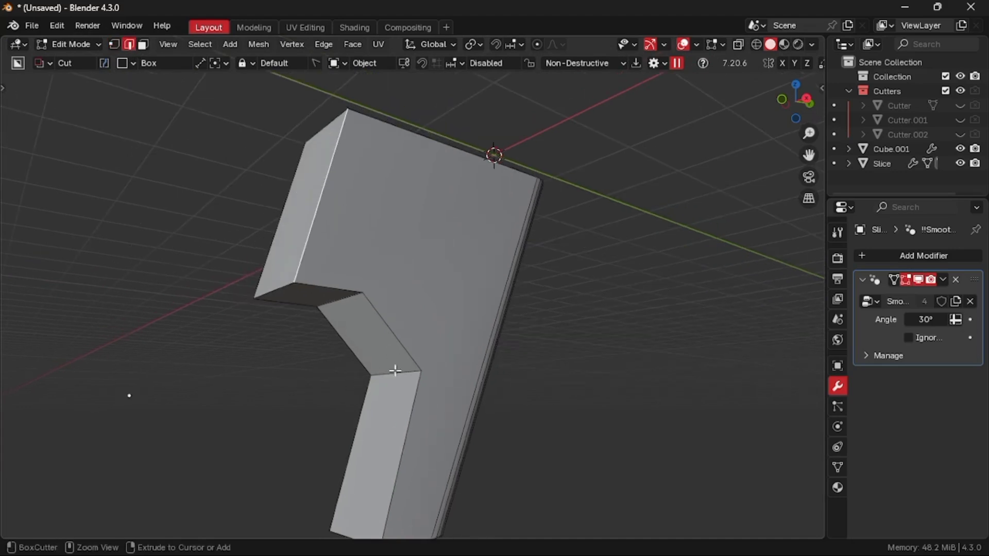
ctrl+click(414, 421)
key(ctrl+b)
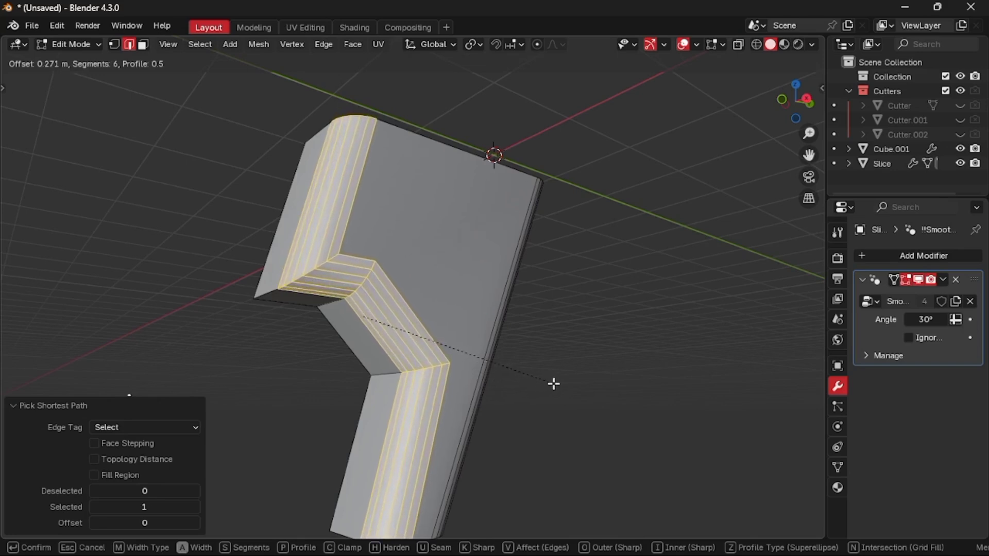
click(554, 383)
Try to round the bends of the grip's stepped side with bevels, the lowest by about 0.373 m with 9 segments
key(alt+a)
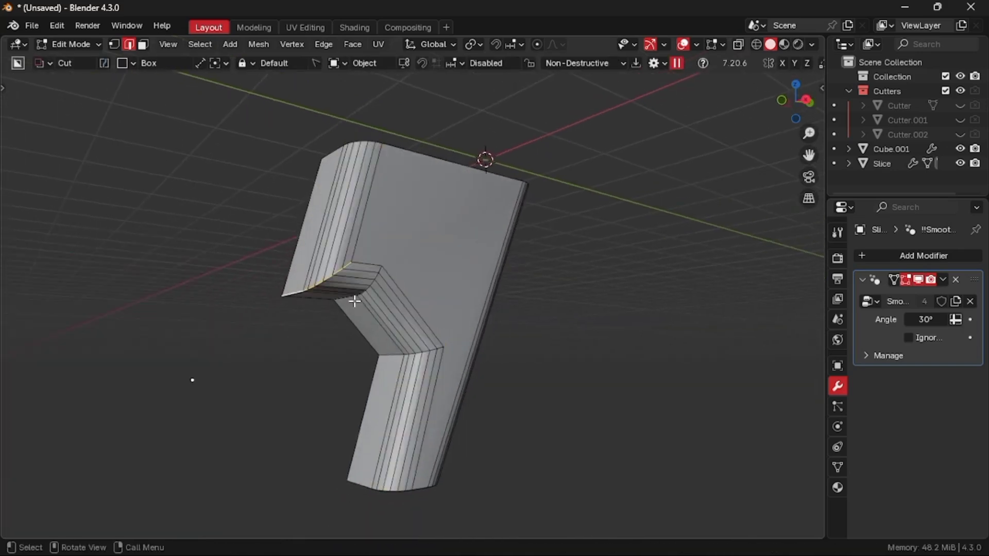
key(ctrl+b)
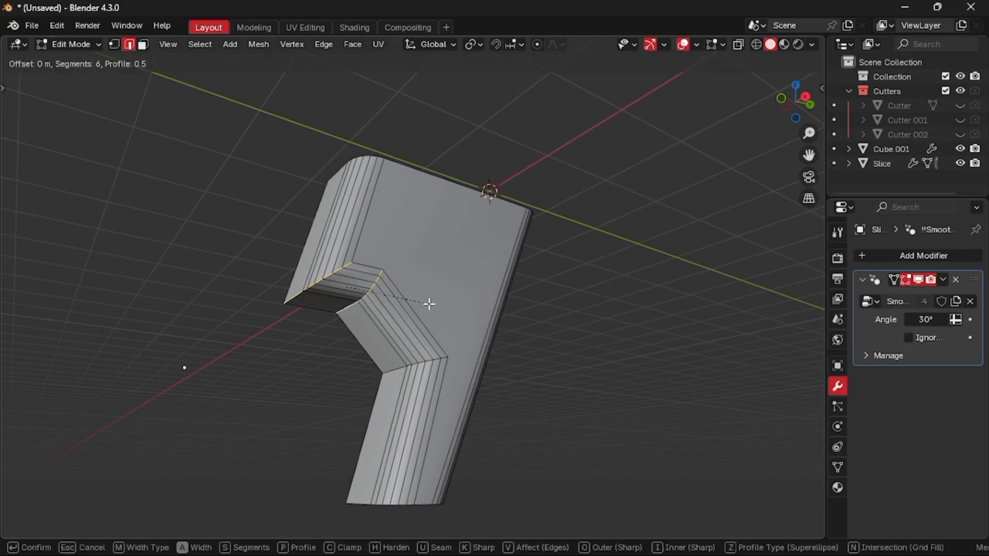
click(446, 305)
key(alt+a)
middle_drag(392, 376, 402, 368)
key(ctrl+b)
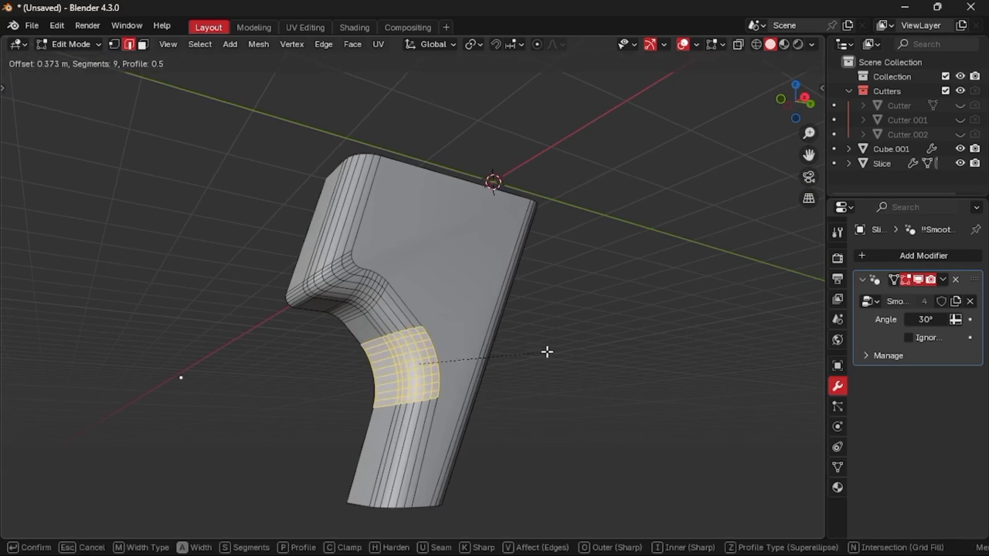
click(548, 351)
Leave Edit Mode and examine how the rounded grip sits under the body in side and perspective views
middle_drag(548, 351, 544, 290)
key(Tab)
key(KP_3)
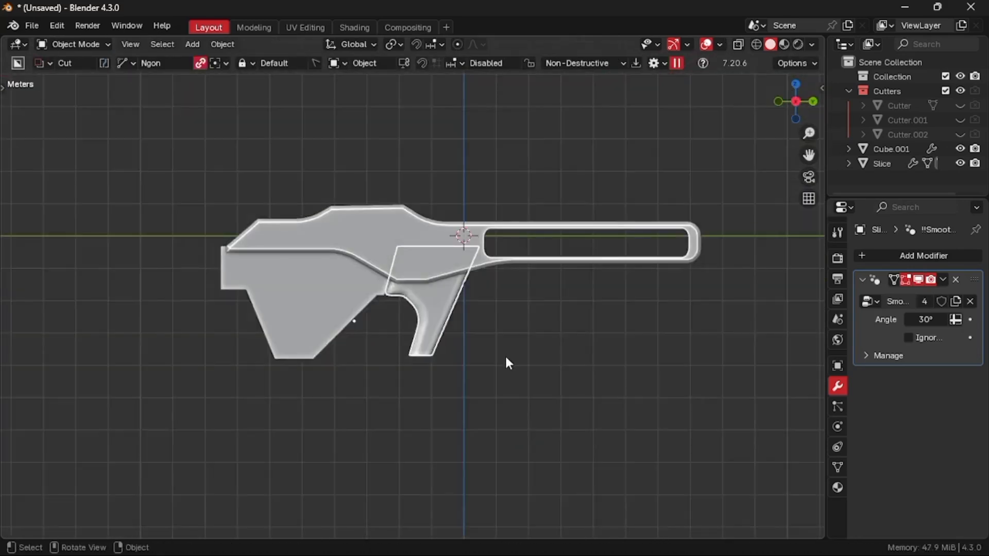
scroll(506, 358, up, 6)
key(alt+a)
click(507, 360)
middle_drag(507, 360, 381, 306)
key(KP_Decimal)
Undo the bend bevels on the grip, back to the stepped profile in Edit Mode
key(ctrl+z)
key(ctrl+z)
key(ctrl+z)
key(ctrl+z)
key(ctrl+z)
key(ctrl+z)
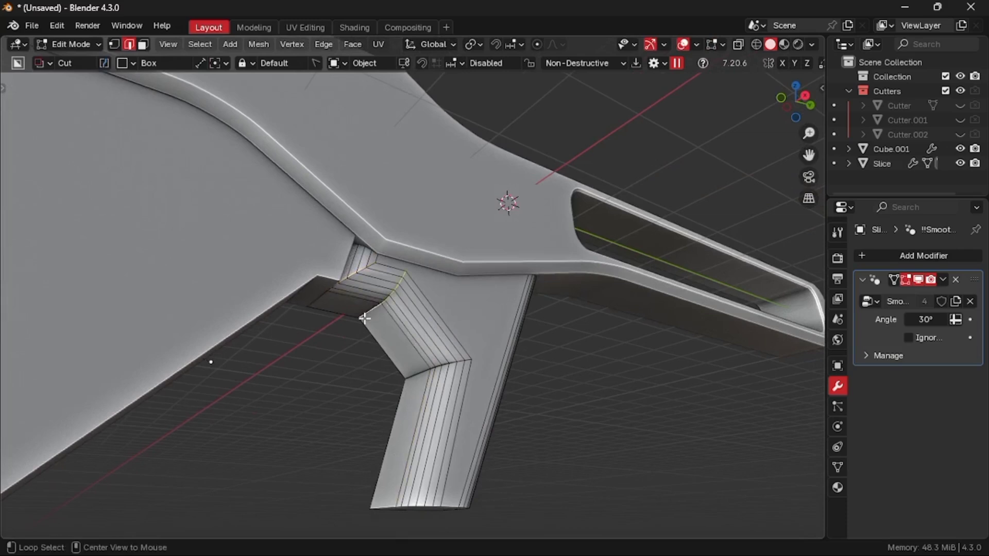
Slide the edge loop at the grip's middle bend by about 0.25 toward the lower bend
key(g)
key(g)
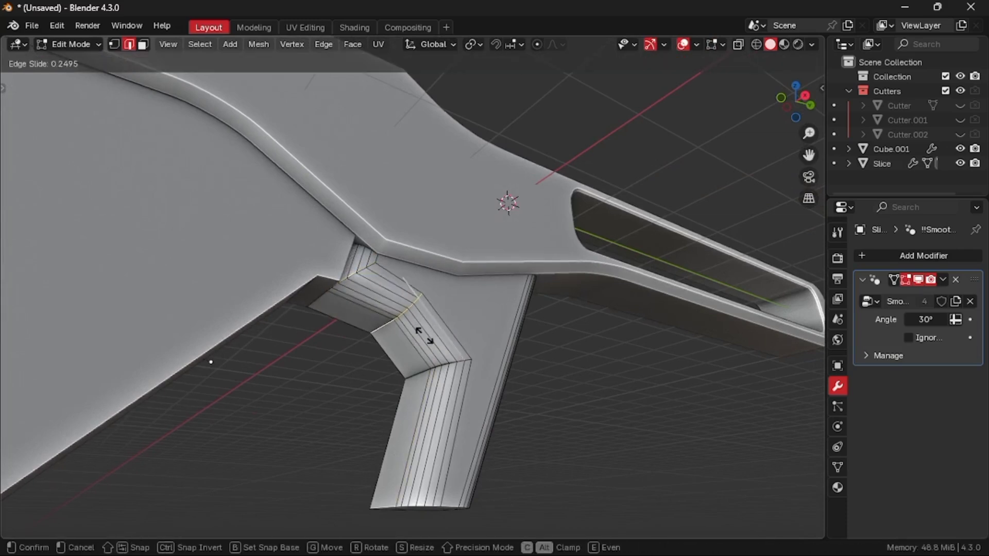
click(424, 340)
middle_drag(425, 340, 402, 340)
Isolate the grip and dissolve the edge loop at its middle bend
key(KP_Divide)
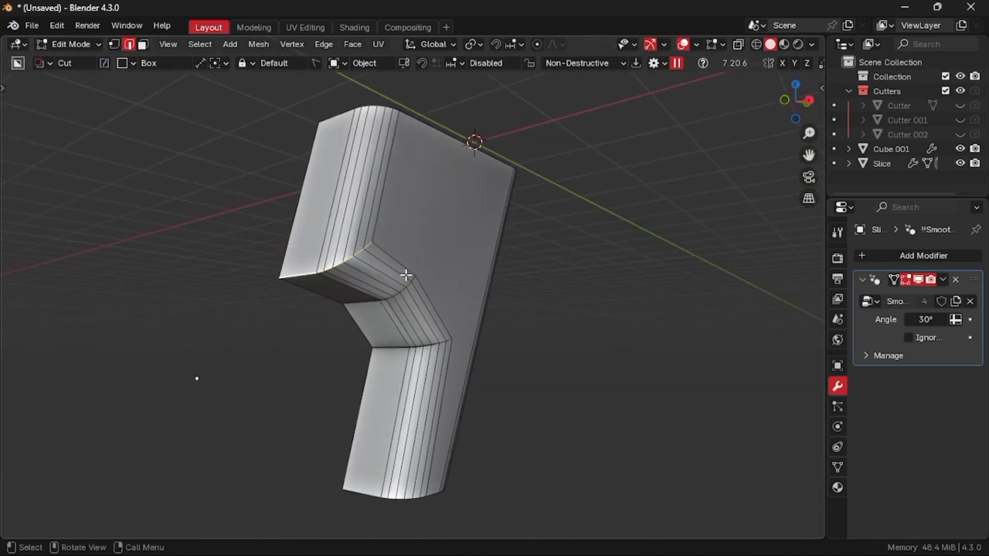
middle_drag(406, 275, 380, 302)
key(x)
click(366, 319)
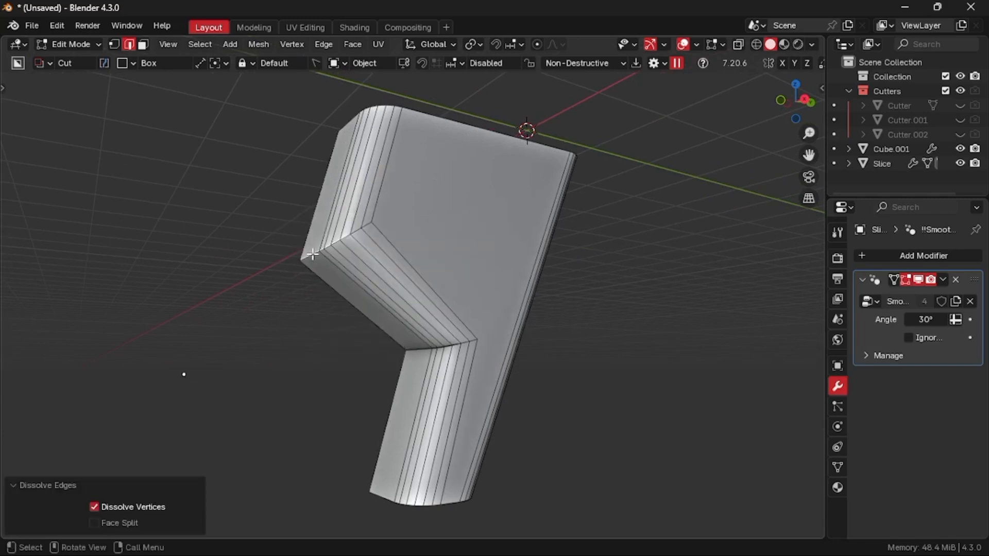
Slide the edge loop at the grip's upper bend by about 0.201 toward the lower bend
click(313, 254)
key(x)
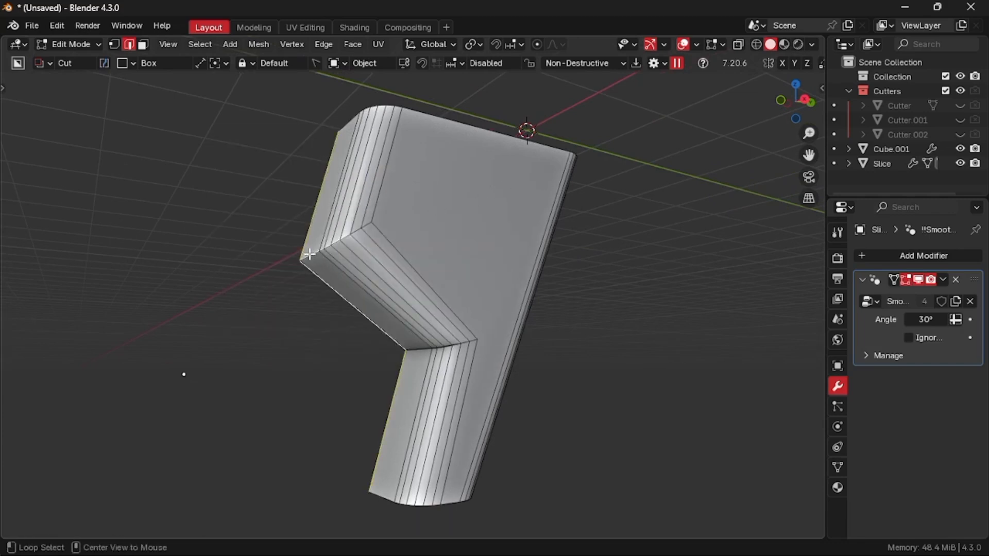
key(g)
key(g)
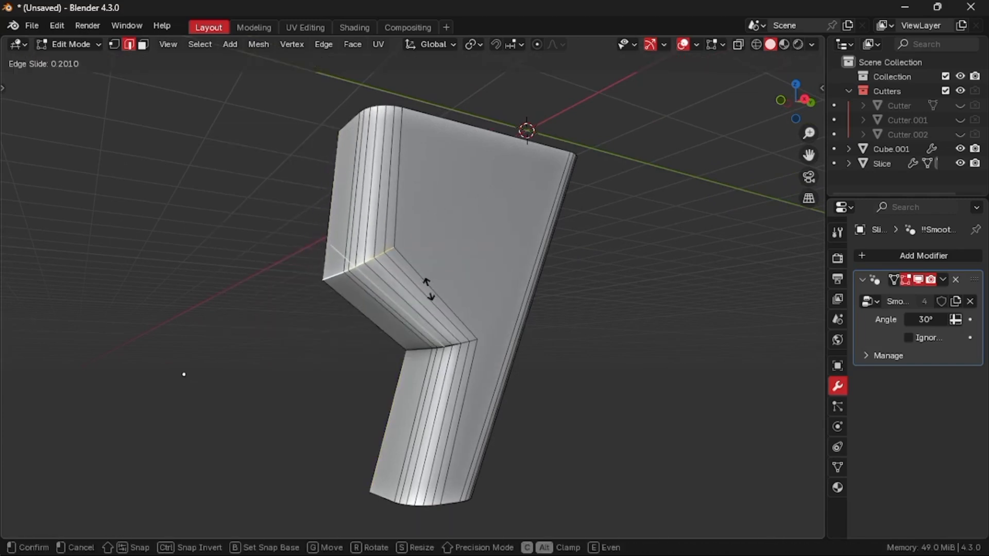
click(426, 285)
Bevel the upper and lower bend loops together by about 0.434 m with 11 segments and leave Edit Mode
middle_drag(427, 285, 400, 341)
key(ctrl+b)
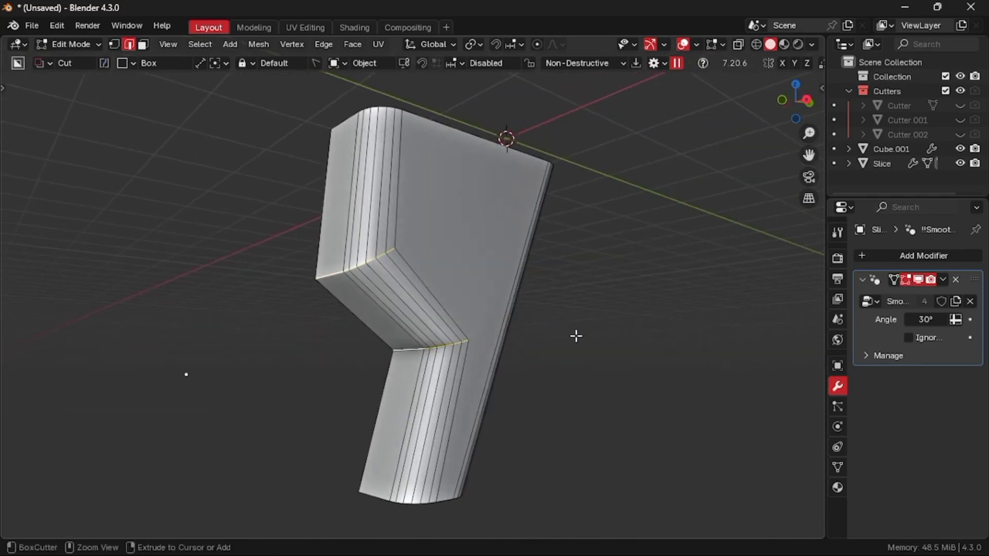
scroll(618, 335, up, 10)
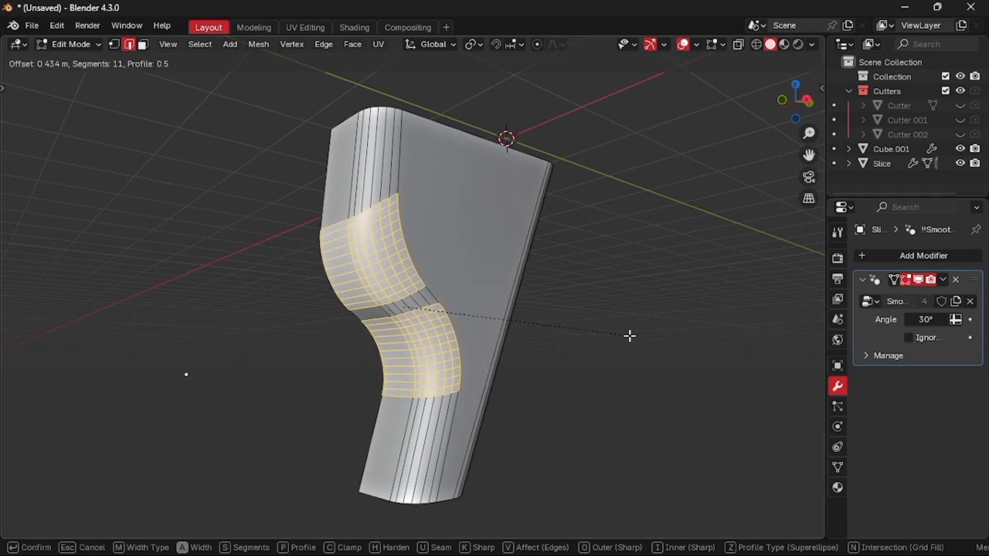
scroll(629, 335, up, 2)
click(629, 335)
key(Tab)
Exit isolation and examine the curved grip's shape and fit beneath the body in side view
click(623, 246)
middle_drag(622, 244, 593, 234)
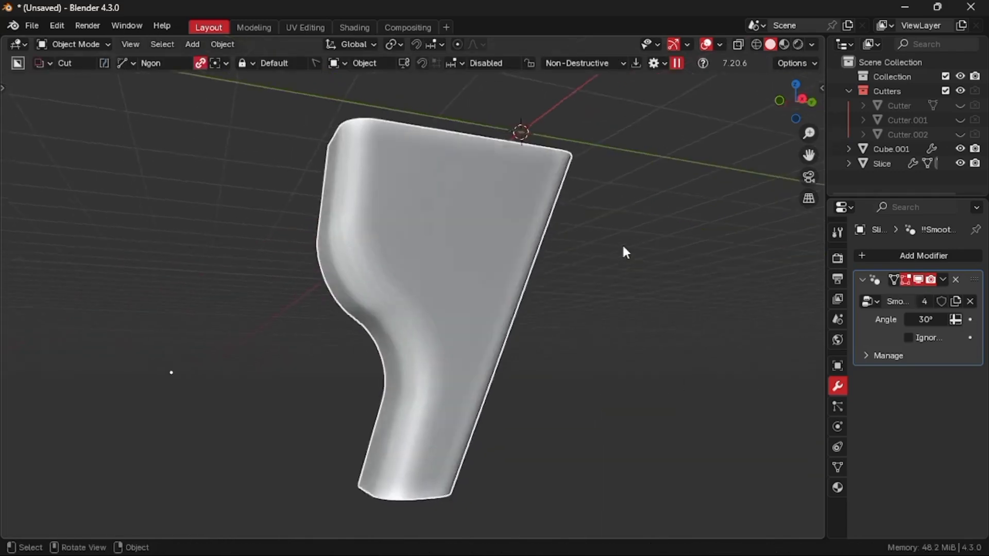
scroll(622, 244, down, 2)
key(slash)
scroll(623, 244, down, 4)
click(591, 368)
key(KP_1)
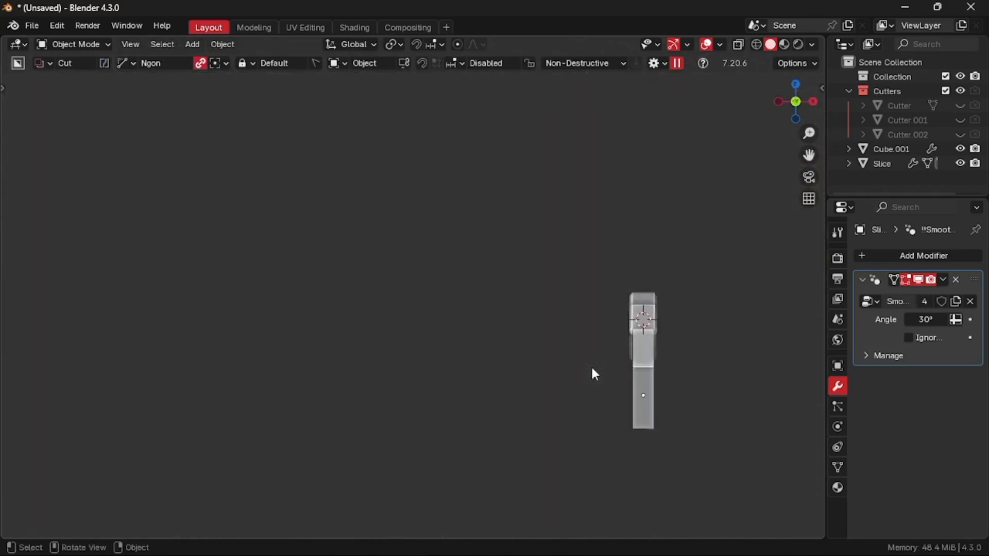
key(KP_3)
scroll(591, 368, up, 4)
shift+middle_drag(591, 367, 617, 143)
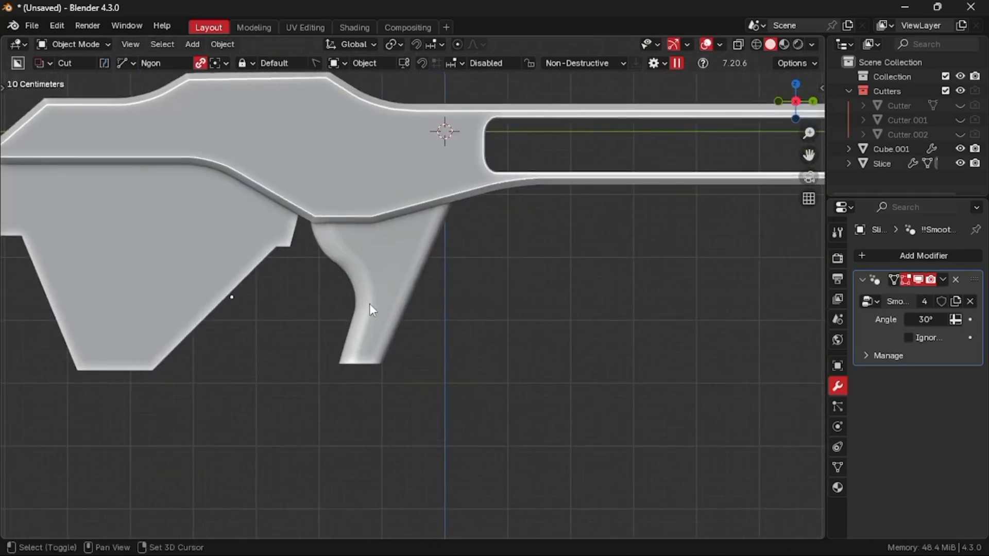
Move the grip about -0.184 m along Y and about -0.576 m along Z beneath the upper body
shift+middle_drag(369, 309, 415, 296)
click(415, 294)
key(g)
key(y)
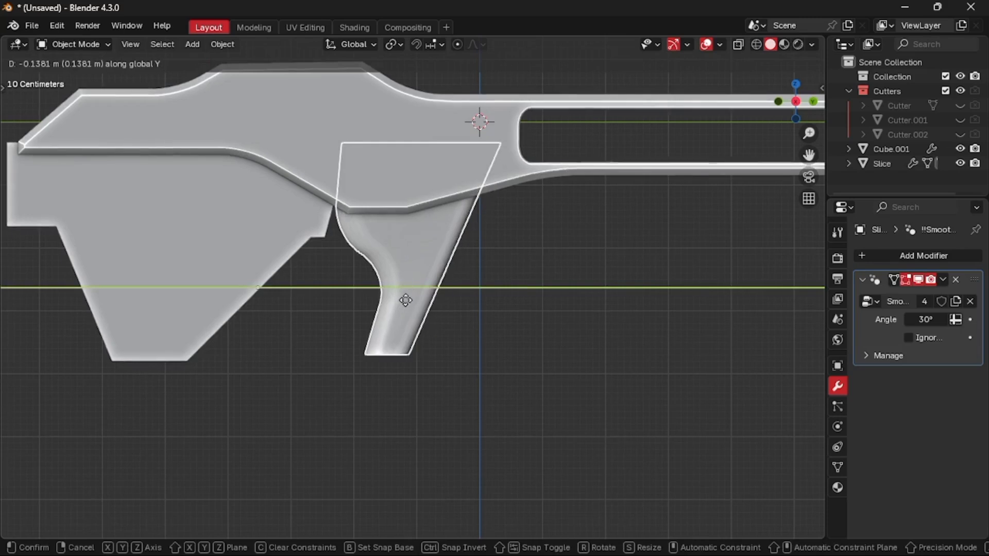
click(403, 301)
key(g)
key(z)
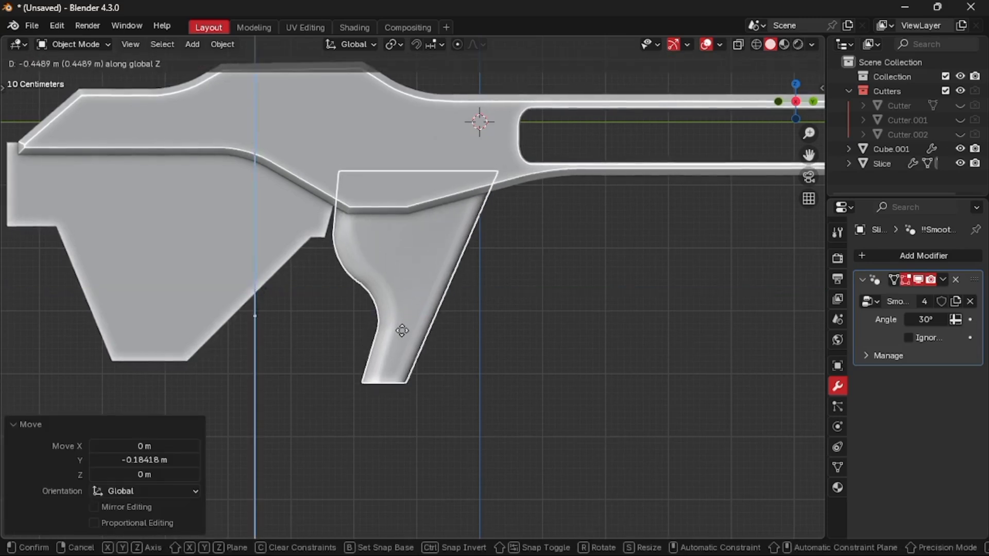
click(403, 337)
Rotate the grip by about -3.9° around X, then shift it about -0.179 m in Y and 0.142 m in Z
scroll(401, 337, up, 1)
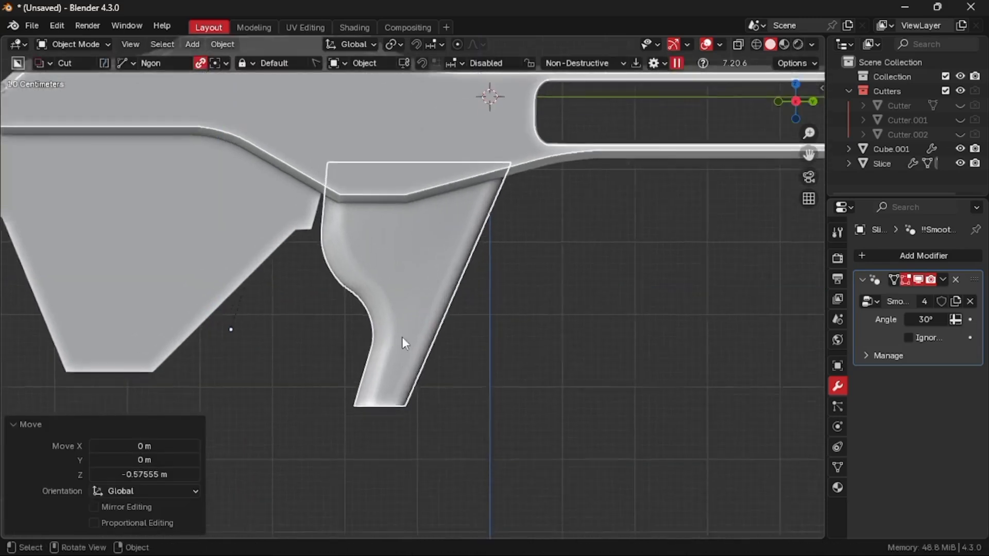
shift+middle_drag(402, 337, 393, 379)
key(r)
key(x)
click(401, 344)
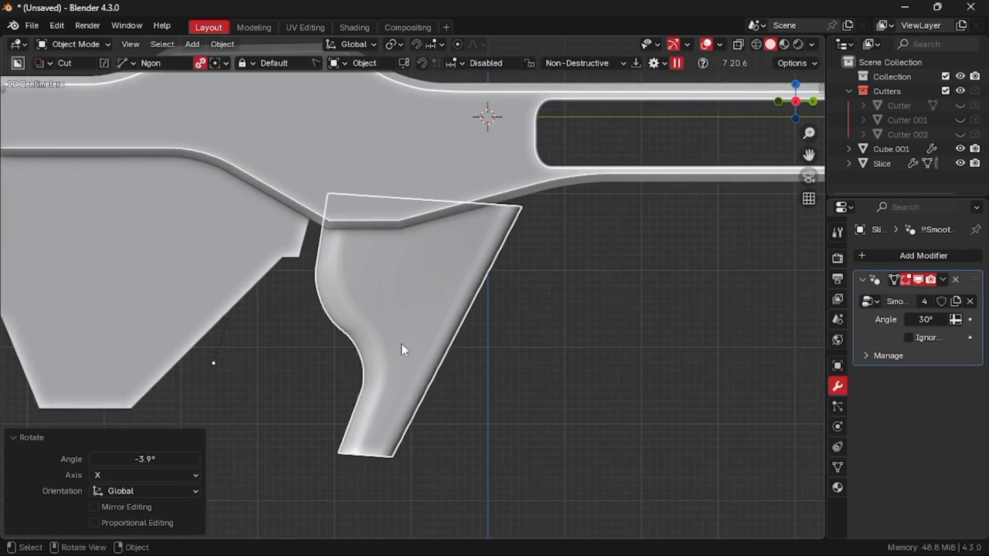
key(g)
click(388, 334)
Tilt the grip further around X by about -0.78° and -2.31°, nudging it back into place against the body
key(r)
key(x)
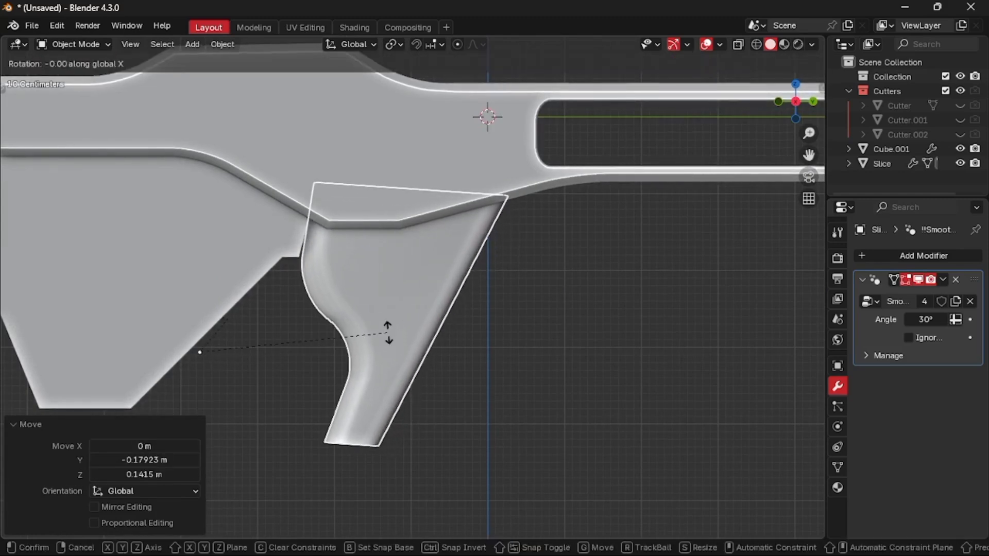
click(385, 335)
key(g)
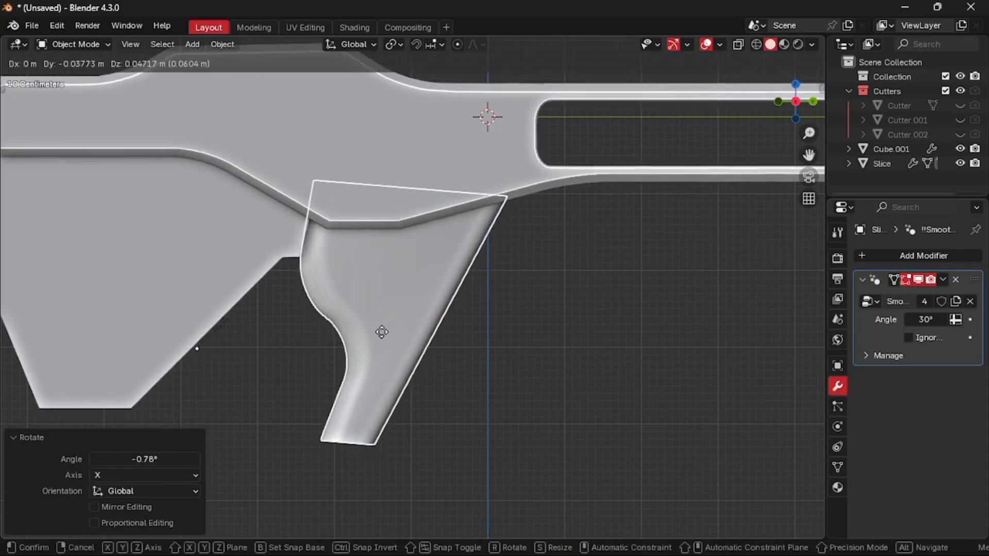
click(383, 334)
key(r)
key(x)
click(491, 349)
key(g)
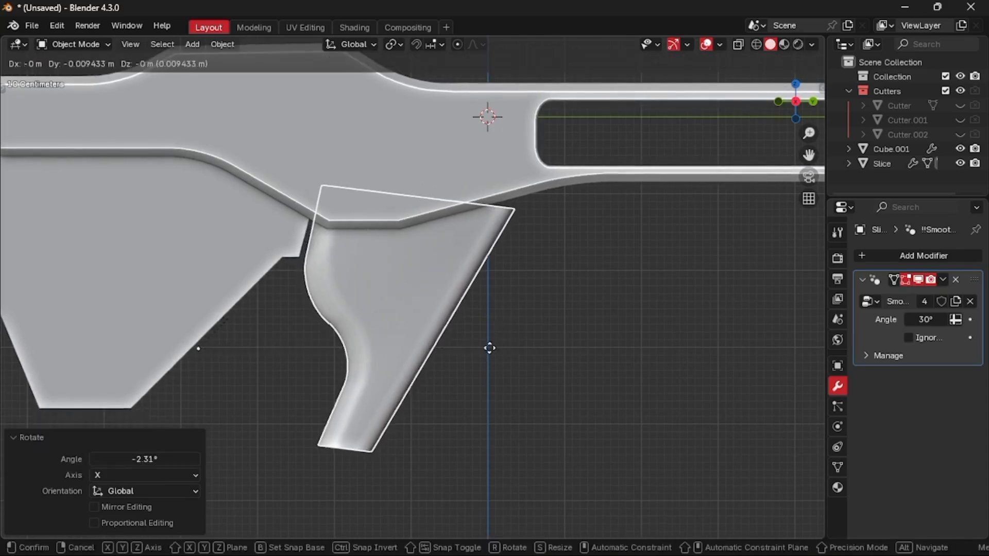
click(486, 346)
click(483, 349)
Raise the grip slightly along Z so its top sits deeper in the body
middle_drag(484, 349, 494, 328)
click(432, 310)
key(f)
key(g)
key(z)
click(431, 293)
key(KP_3)
scroll(494, 328, down, 2)
click(494, 329)
Isolate the lower magazine section and move its slanted grip-side end face along Y toward the grip
click(186, 249)
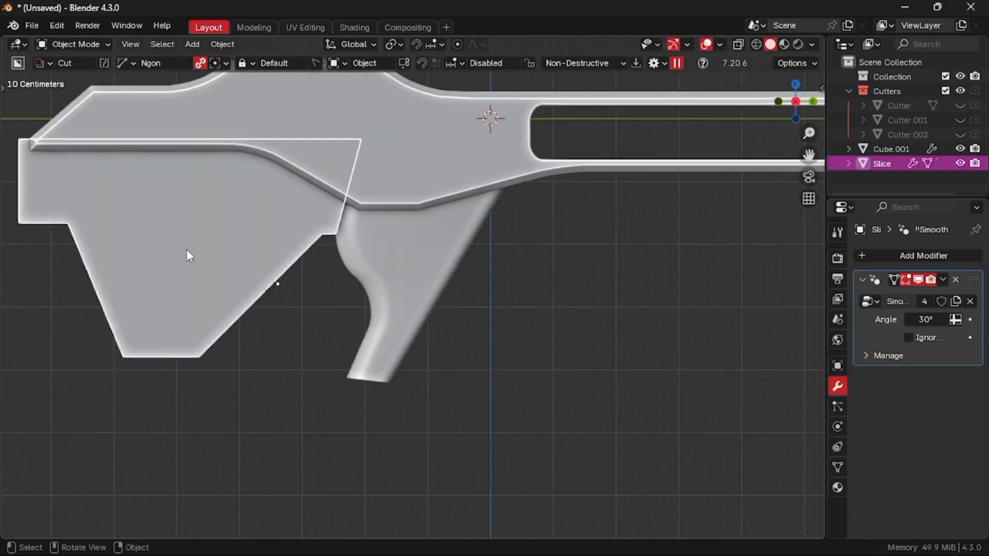
scroll(186, 249, down, 3)
key(f)
middle_drag(439, 271, 511, 262)
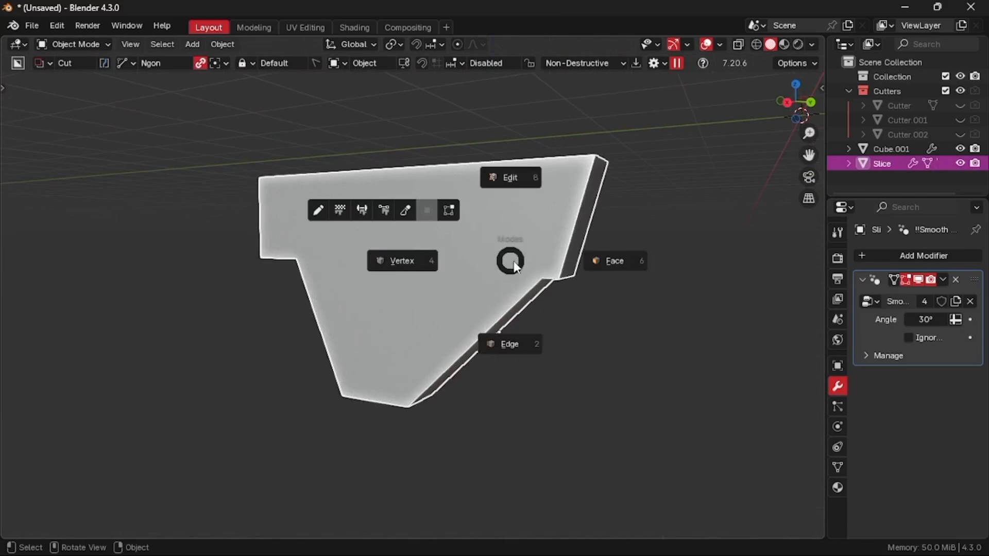
click(551, 262)
key(KP_3)
key(g)
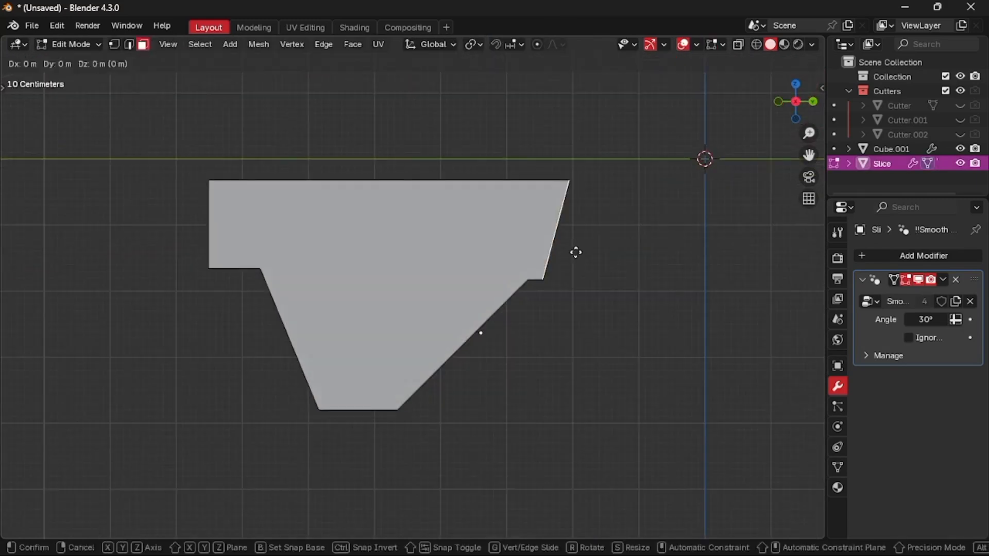
key(y)
click(602, 248)
Bevel the magazine section's two bottom and two inner step corners by about 0.313 m with 12 segments, then exit Edit Mode and isolation
shift+scroll(603, 248, down, 2)
click(130, 45)
middle_drag(510, 257, 543, 252)
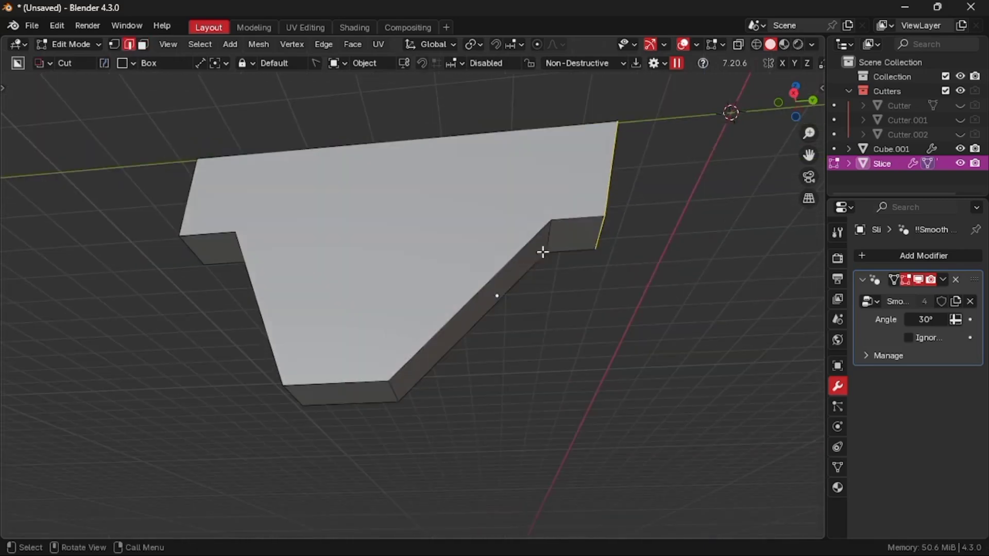
middle_drag(393, 393, 335, 335)
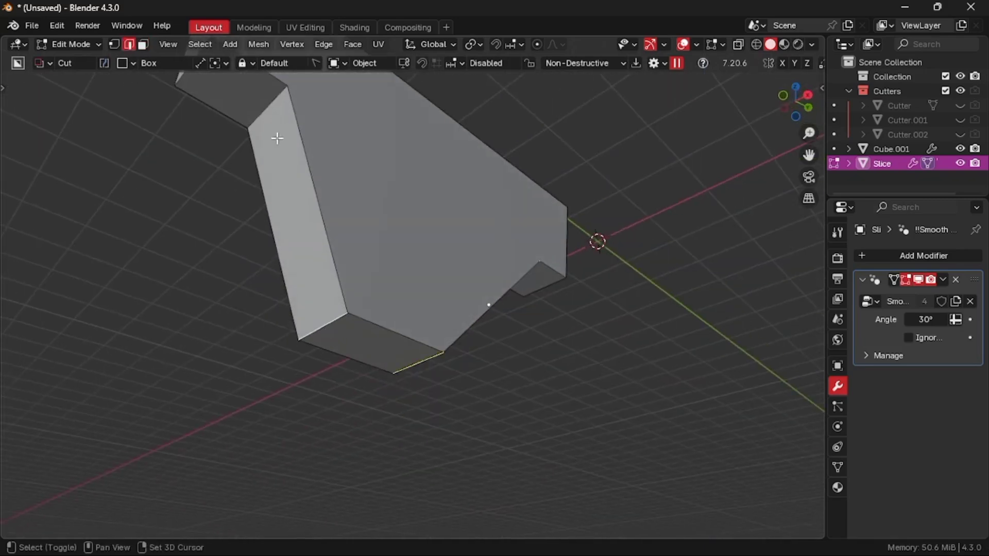
middle_drag(426, 220, 427, 221)
key(ctrl+b)
scroll(427, 221, up, 12)
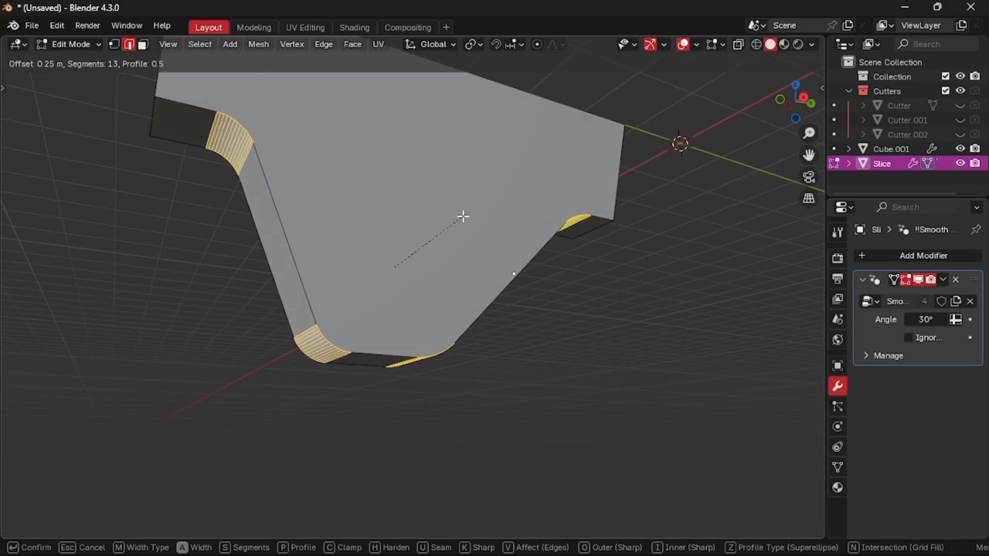
scroll(468, 215, down, 1)
click(466, 214)
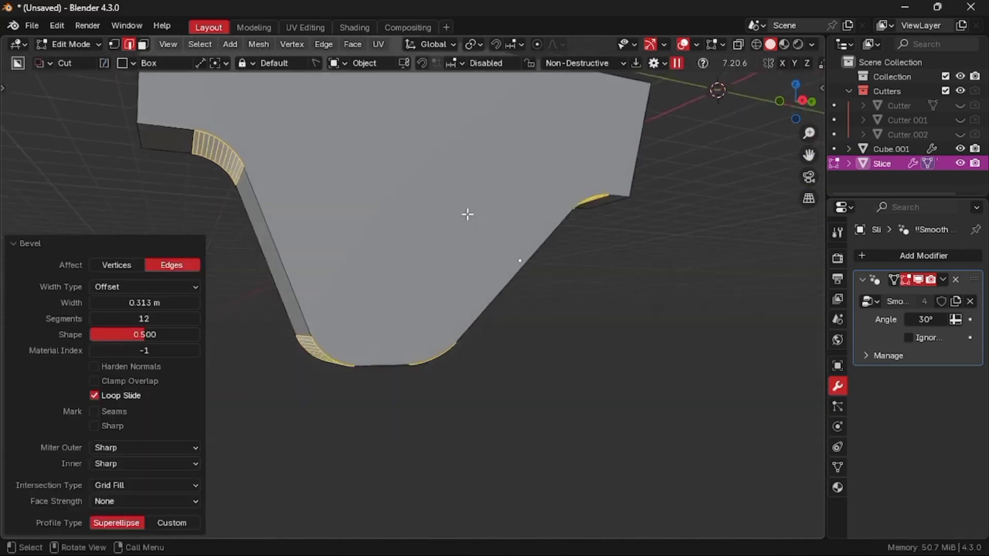
middle_drag(466, 214, 551, 194)
key(Tab)
key(KP_3)
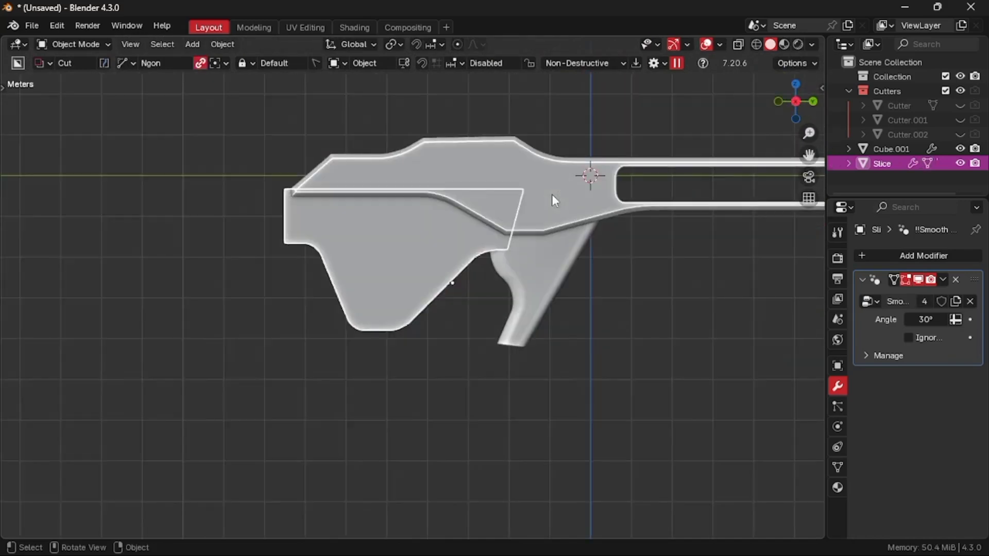
Try scaling the magazine section along X and then uniformly to test how the grip follows it
scroll(683, 353, up, 3)
middle_drag(683, 353, 389, 230)
scroll(389, 229, down, 4)
click(389, 230)
key(s)
key(x)
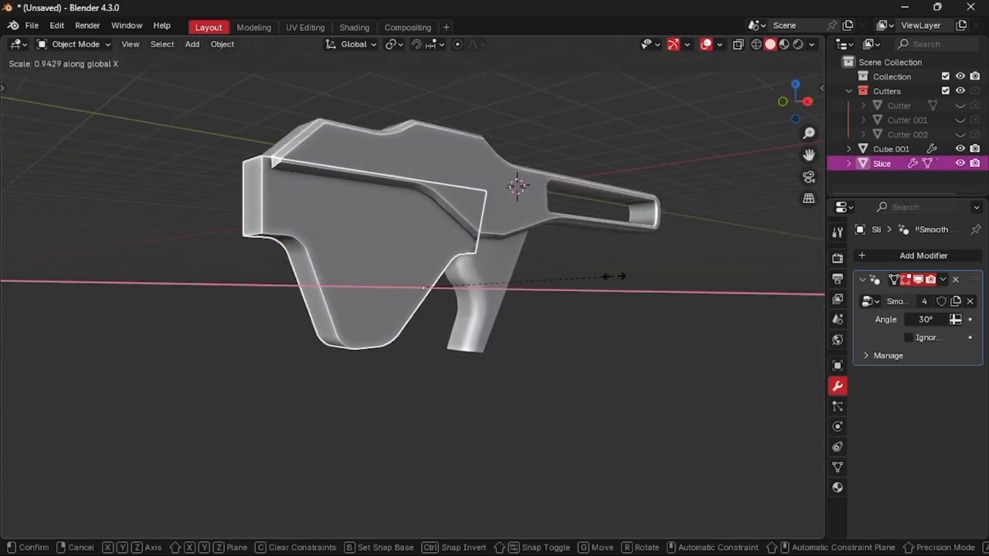
click(540, 282)
middle_drag(540, 281, 540, 281)
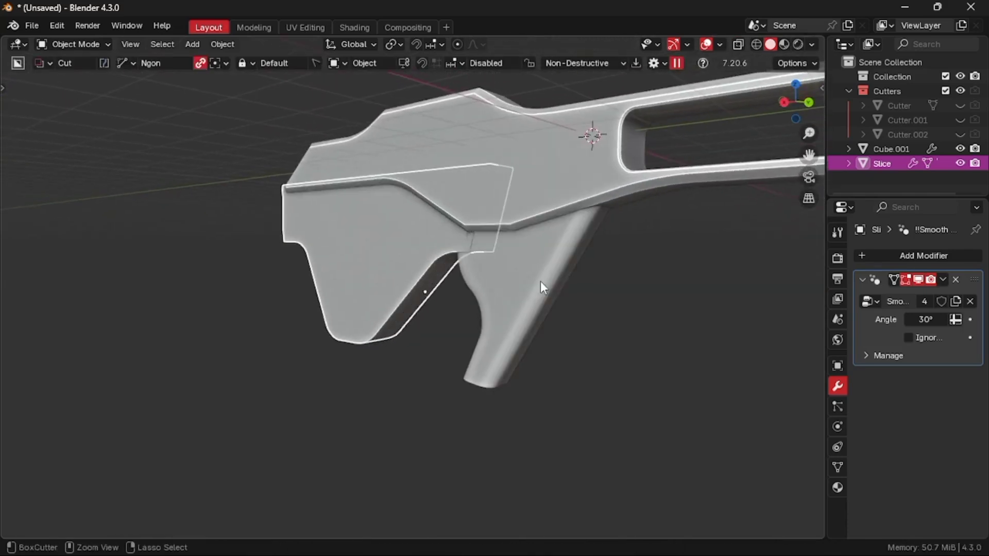
key(s)
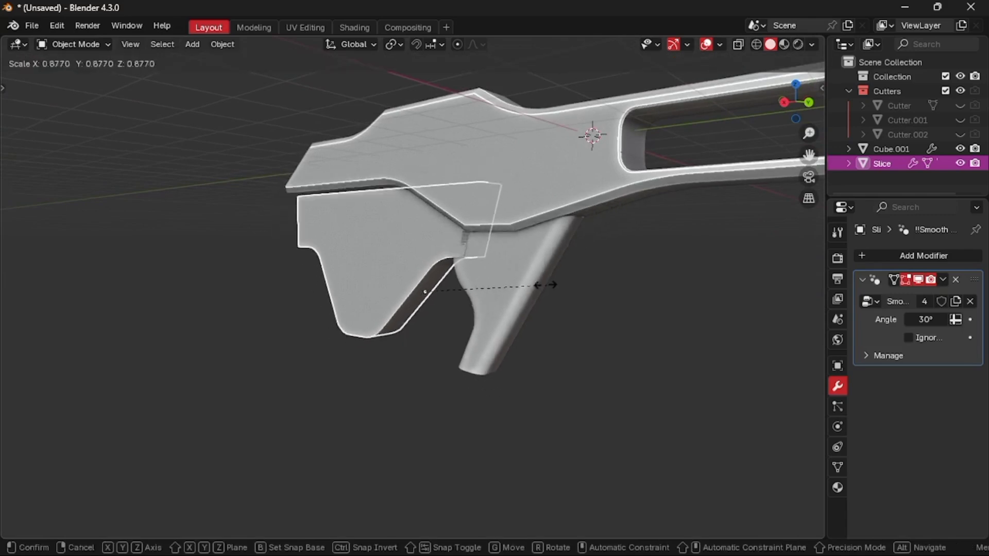
click(557, 293)
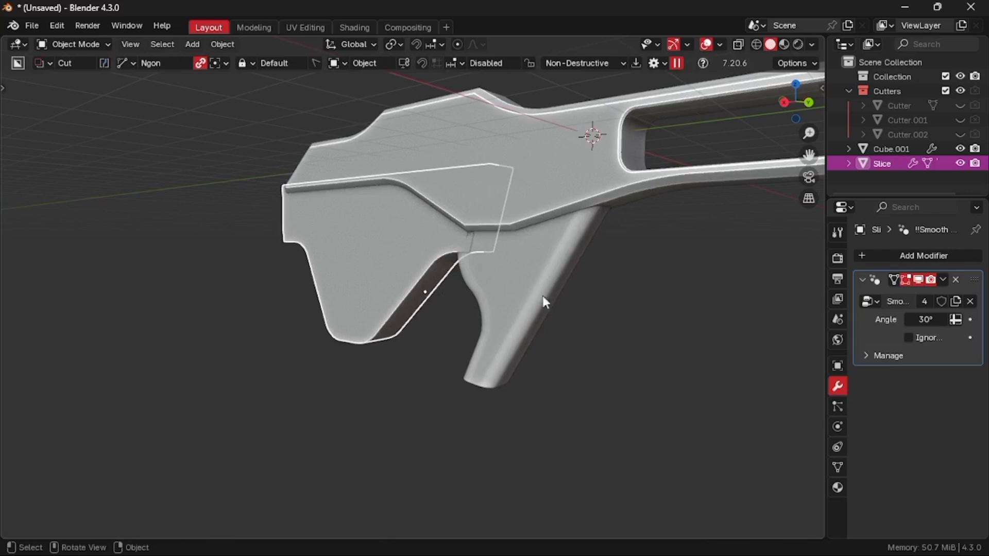
Clear the parent relationship between the magazine section and the grip
shift+click(508, 279)
key(alt+p)
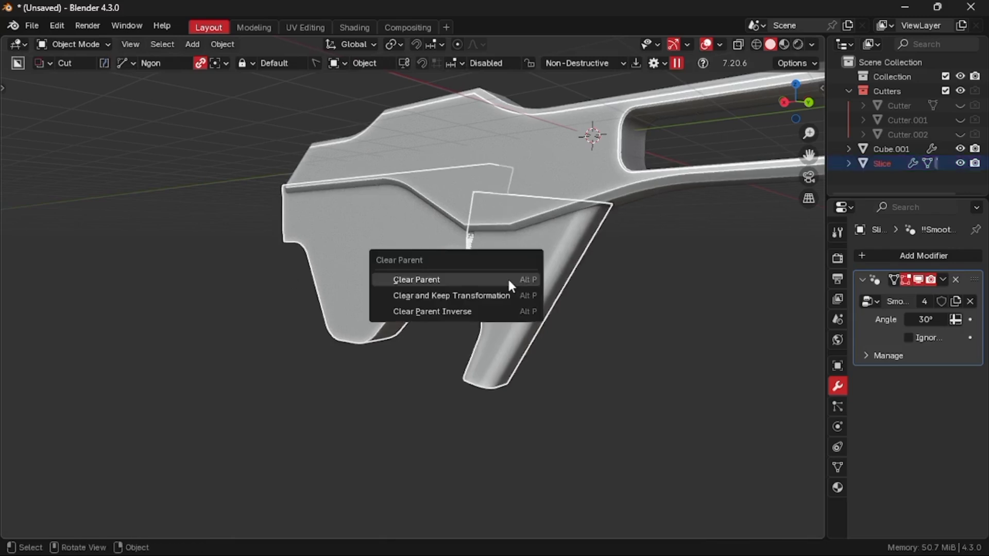
click(494, 296)
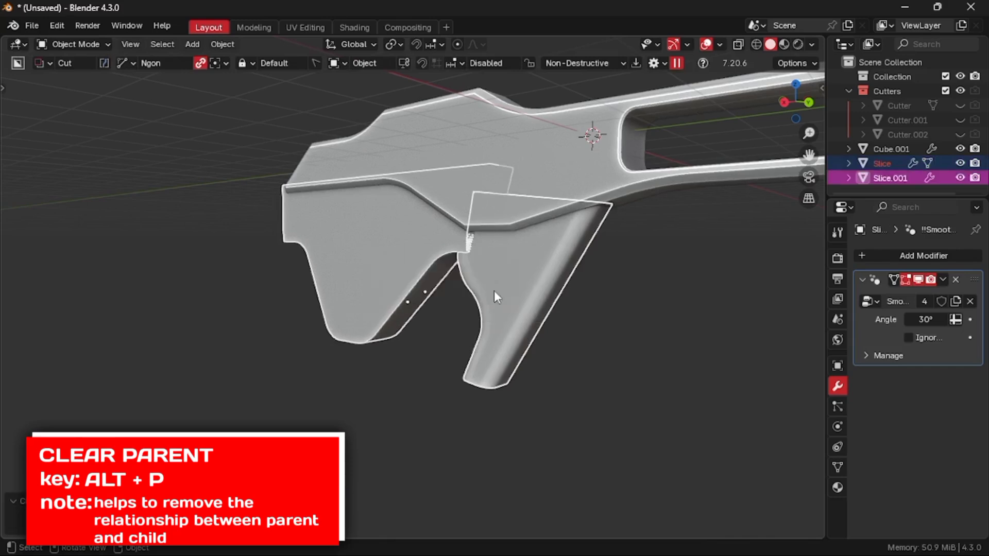
key(ctrl+z)
key(alt+p)
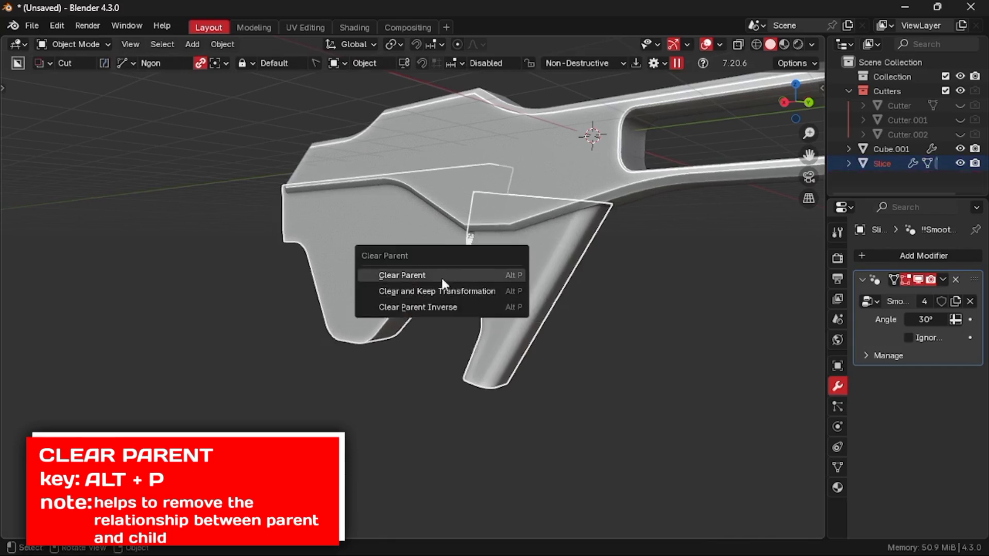
click(428, 271)
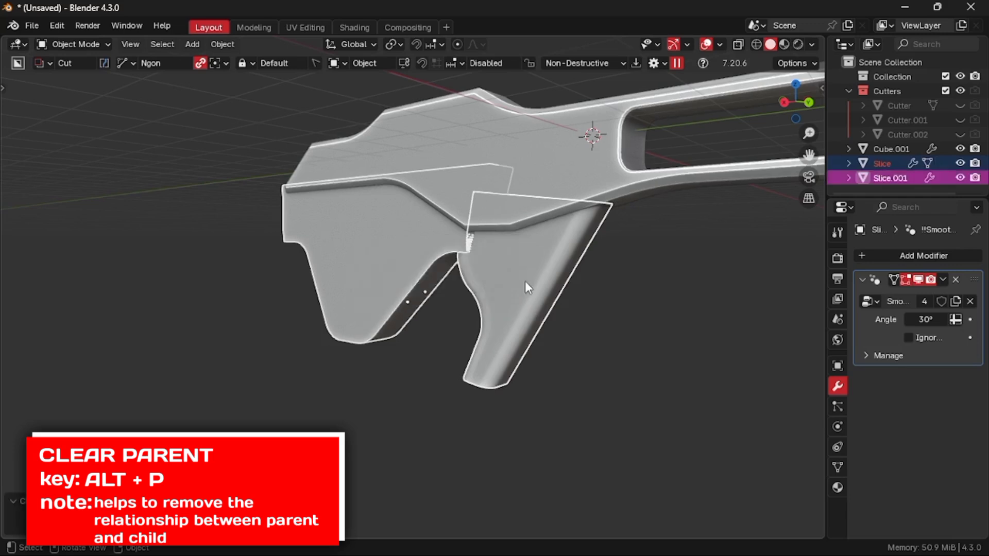
Widen the magazine section along X by a factor of about 1.26
click(415, 263)
key(s)
right_click(566, 302)
middle_drag(567, 301, 570, 304)
key(s)
key(x)
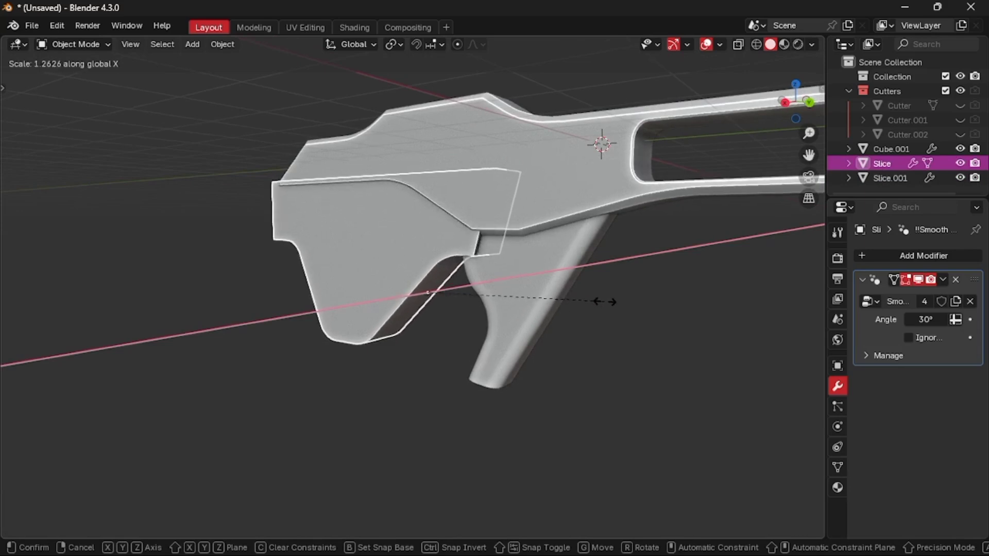
click(602, 300)
Bevel the magazine section's lower grip-side corner edge by about 0.193 m with 12 segments and leave Edit Mode
click(537, 297)
key(KP_1)
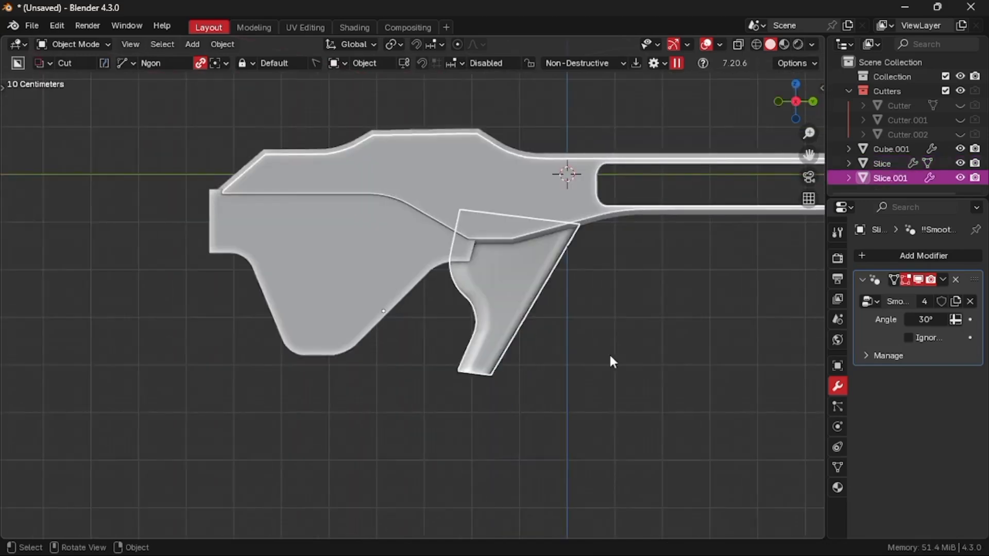
scroll(609, 356, up, 3)
click(403, 224)
key(Tab)
click(415, 307)
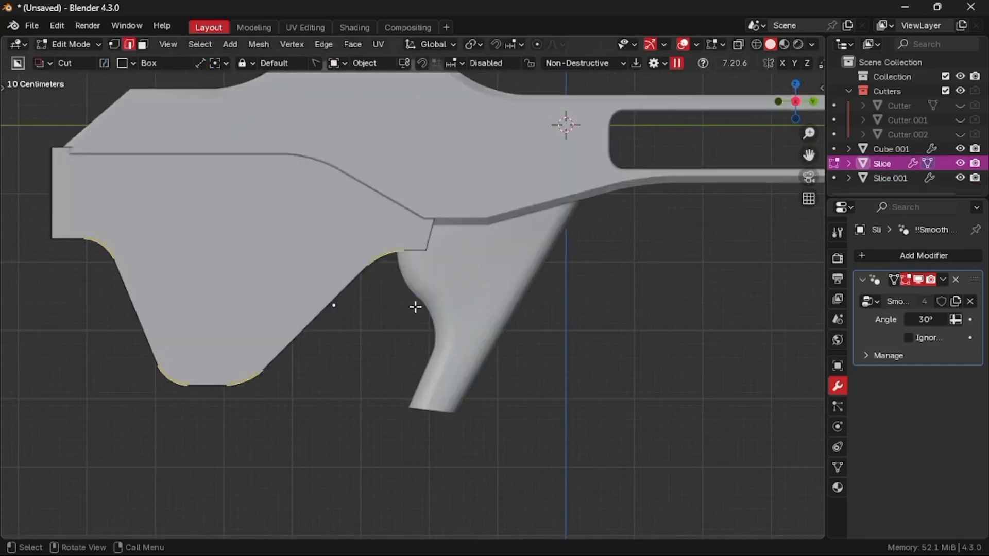
middle_drag(416, 305, 394, 201)
key(ctrl+b)
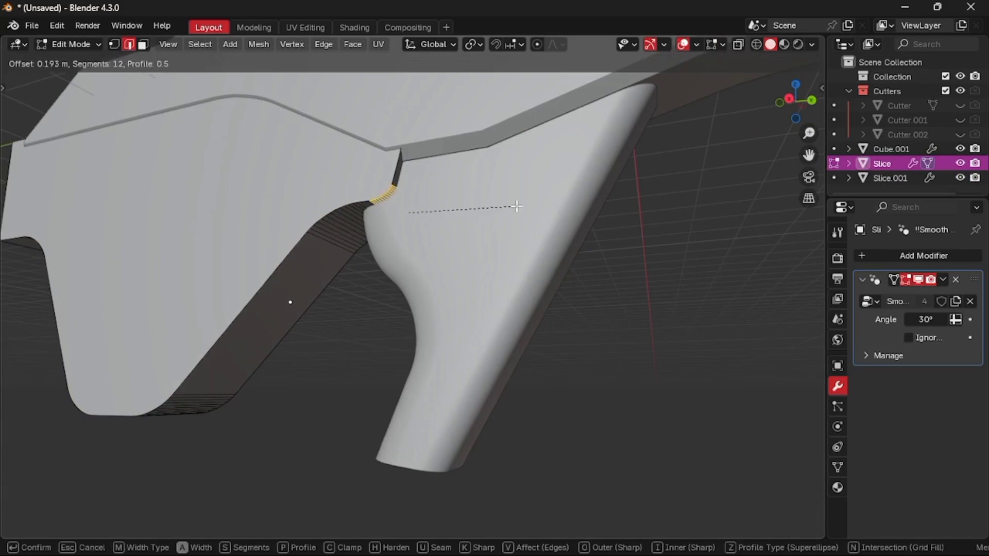
click(518, 205)
key(Tab)
Frame the grip and scale it down along X to make it narrower
click(508, 129)
click(508, 128)
key(KP_3)
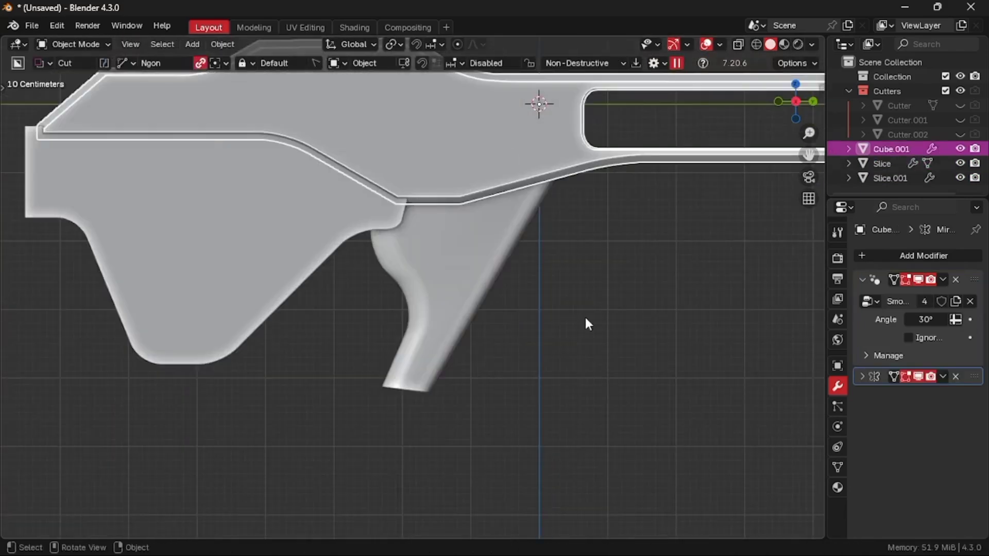
middle_drag(585, 318, 514, 252)
click(514, 253)
key(KP_Decimal)
key(s)
key(x)
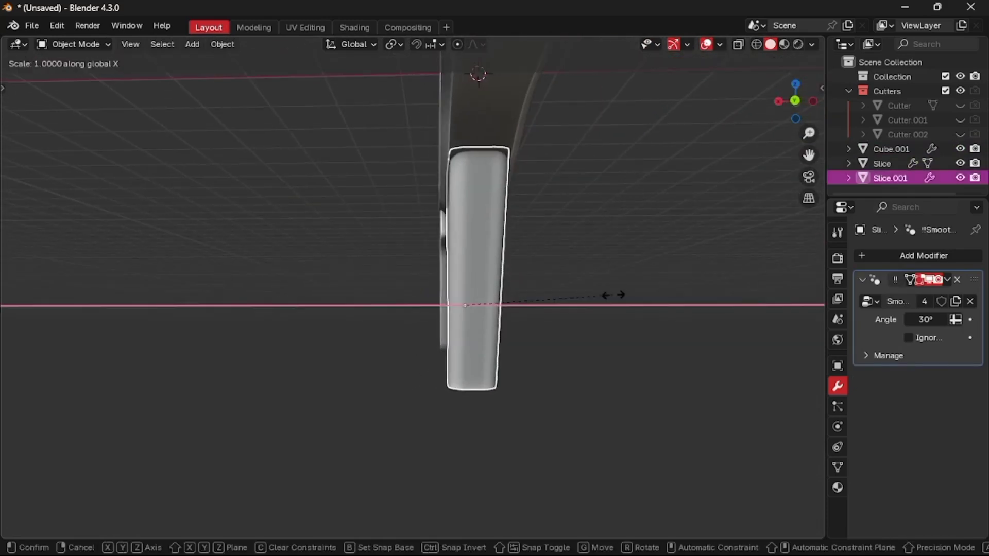
drag(614, 295, 585, 297)
click(589, 297)
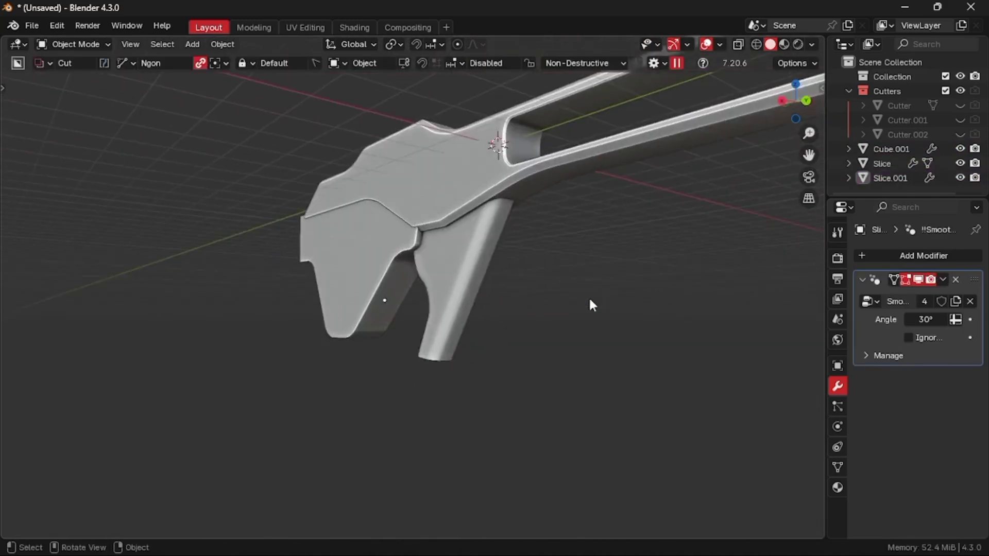
Examine the fit and silhouette of the body, magazine section and grip in side view
key(KP_3)
scroll(590, 300, up, 2)
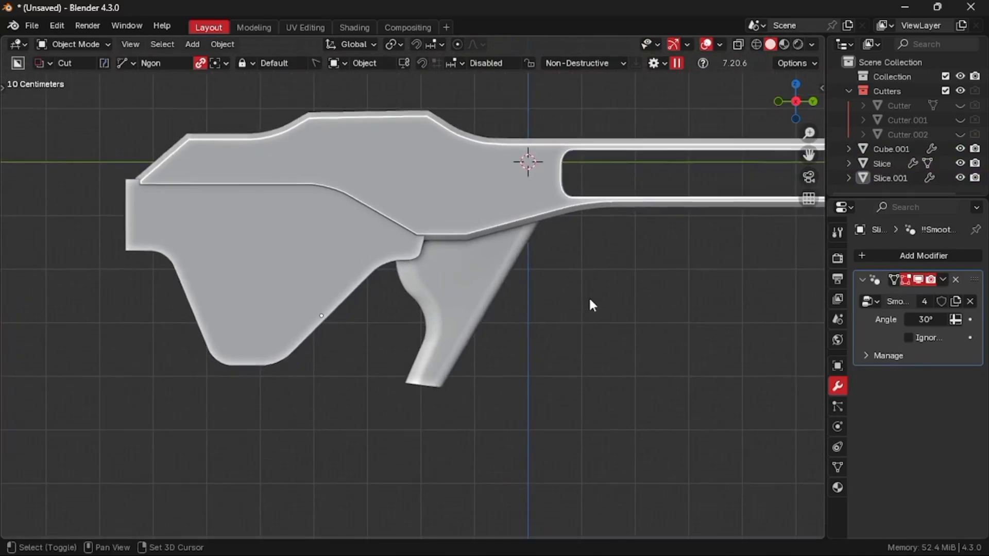
scroll(589, 296, up, 3)
shift+middle_drag(589, 295, 639, 307)
scroll(589, 296, down, 3)
right_click(589, 296)
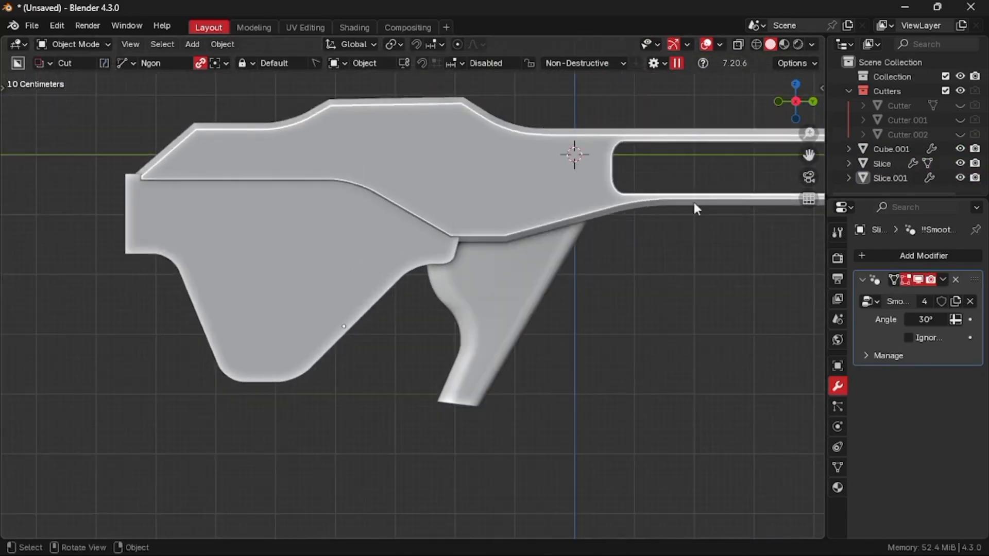
scroll(438, 269, down, 3)
shift+middle_drag(437, 269, 544, 251)
Cut a four-sided Ngon opening with beveled corners through the magazine section, following its tapered outline
scroll(438, 269, up, 3)
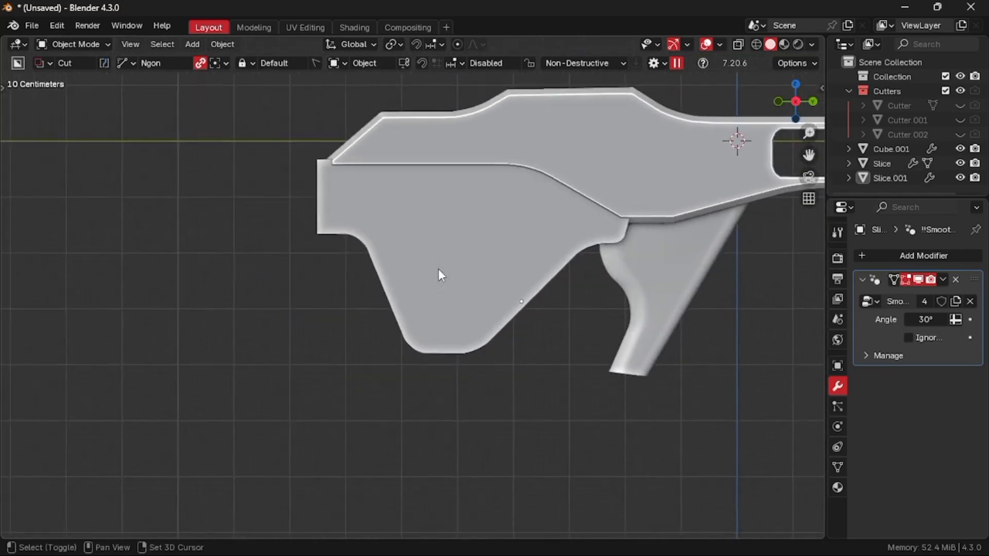
scroll(439, 270, up, 3)
click(329, 204)
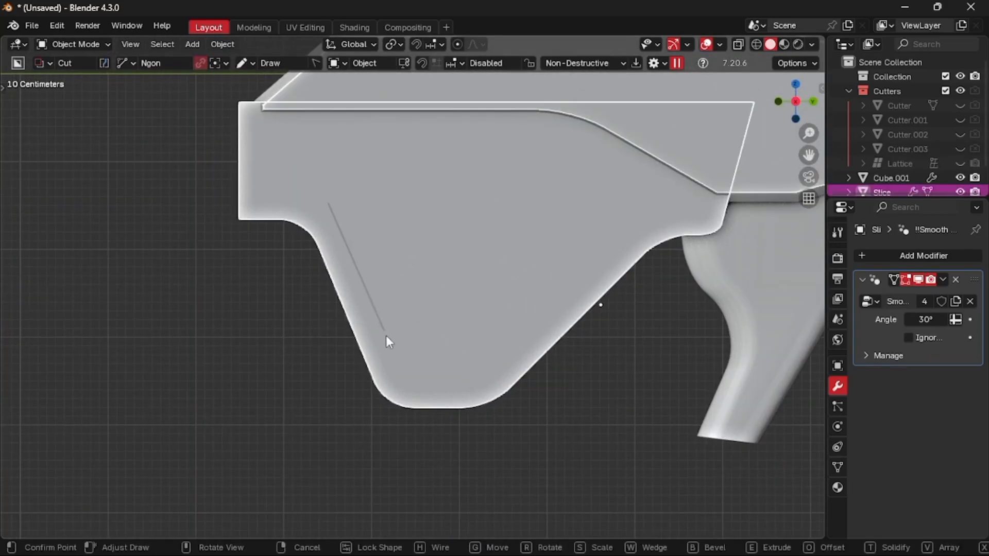
click(405, 378)
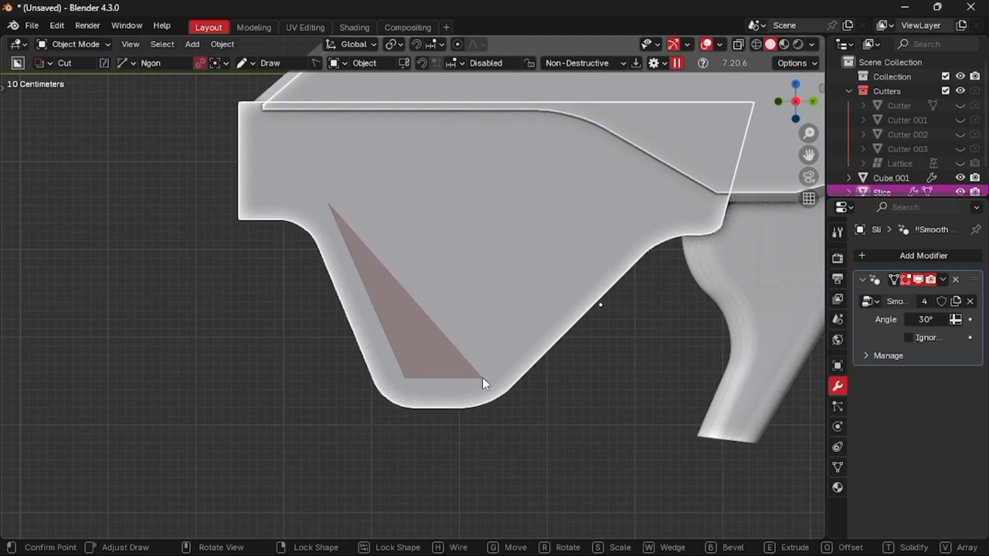
click(483, 378)
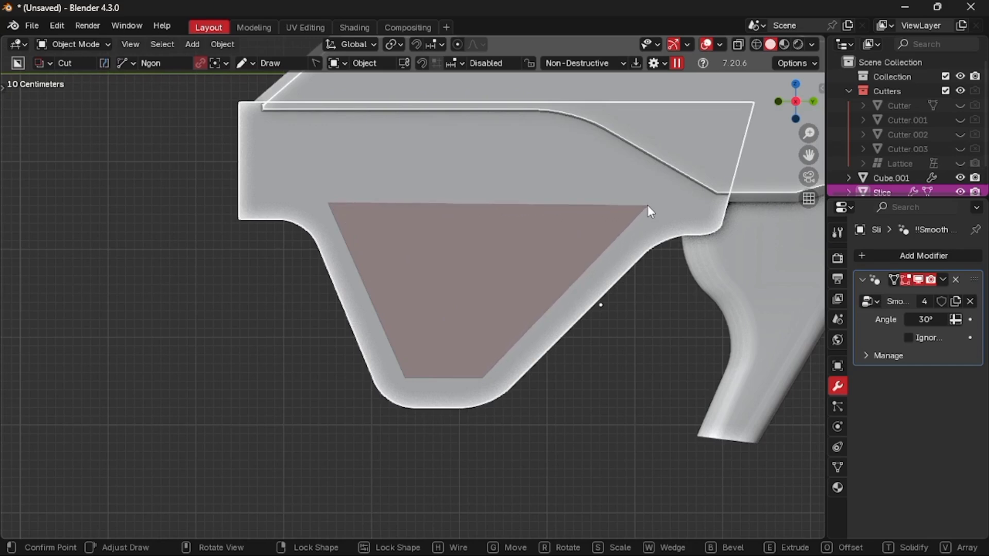
key(b)
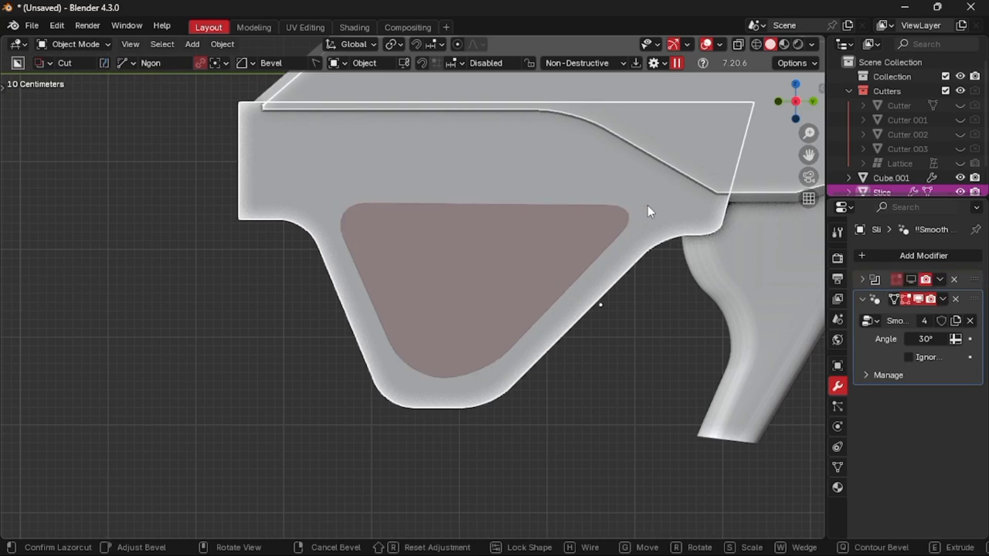
click(647, 205)
scroll(534, 295, down, 4)
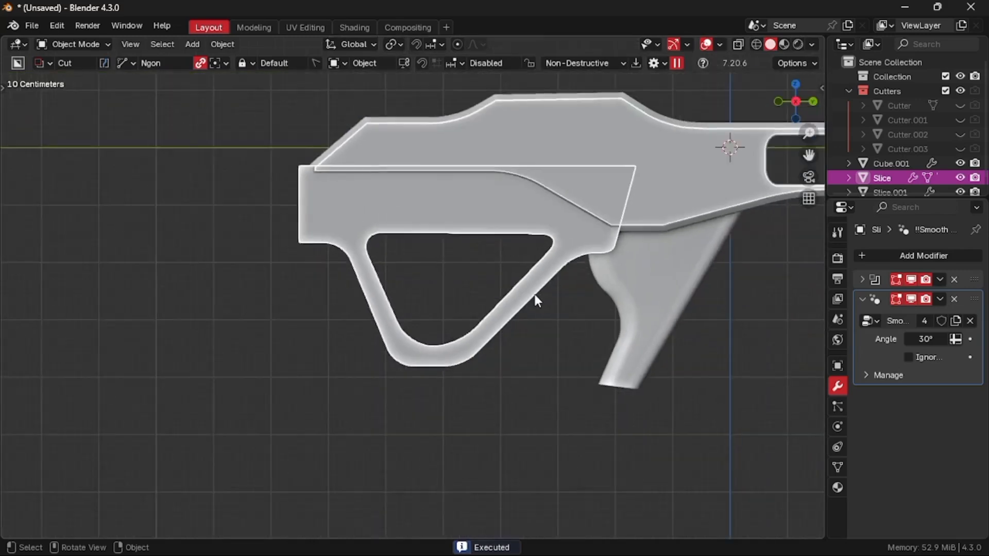
scroll(535, 296, down, 2)
Make the opening's boolean cut permanent on the magazine section with BoxCutter's Smart Apply
click(445, 424)
middle_drag(446, 425, 584, 325)
scroll(446, 424, down, 2)
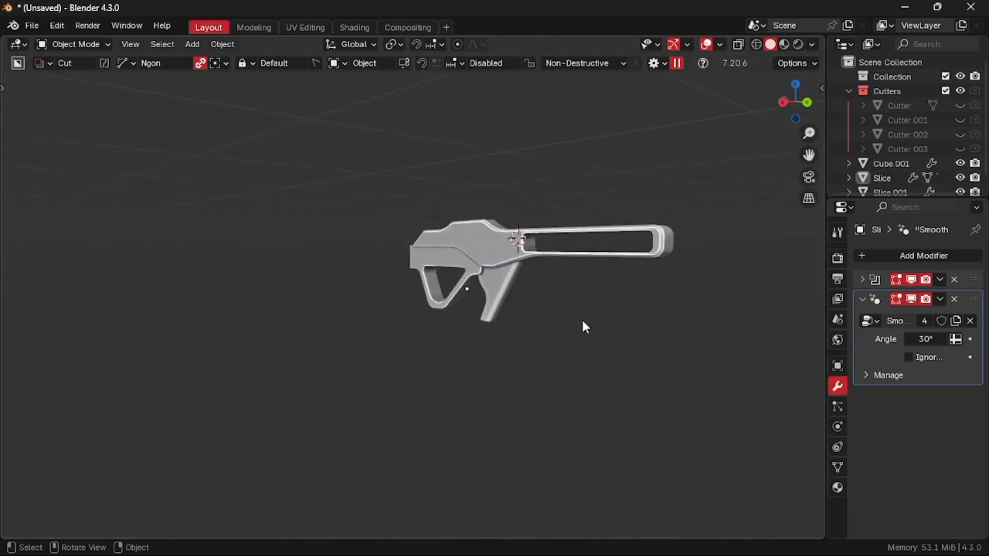
scroll(583, 322, up, 4)
scroll(582, 321, up, 2)
click(493, 225)
key(d)
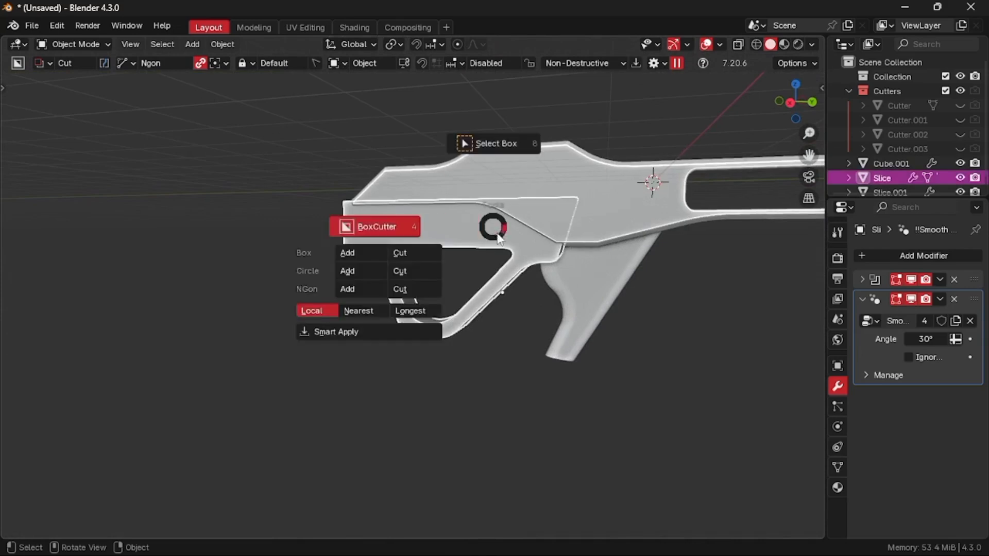
click(354, 330)
Isolate the magazine section in local view and enter Edit Mode with edge selection
key(slash)
middle_drag(529, 302, 508, 302)
key(Tab)
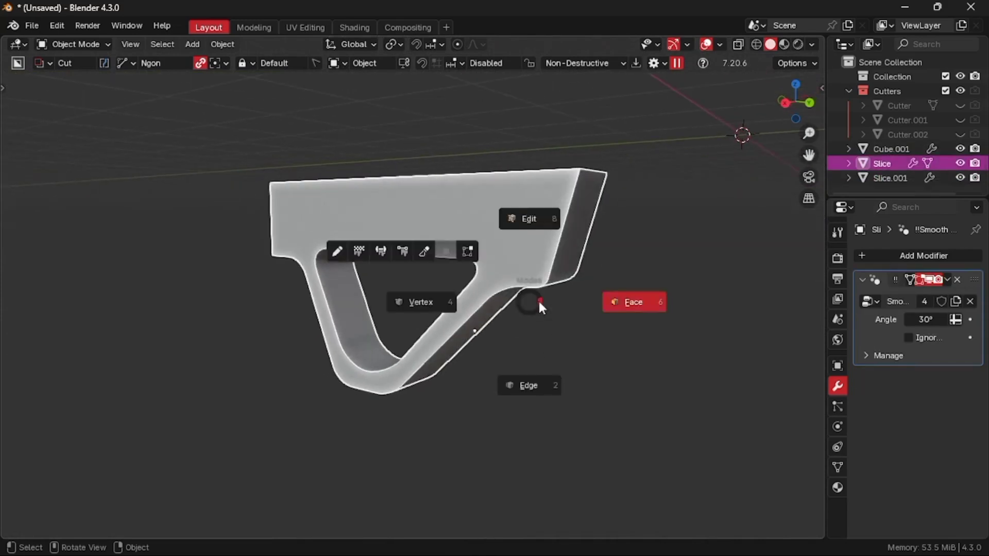
click(528, 384)
Try to bevel the outer side outline of the magazine section by about 0.092 m in one segment
alt+click(388, 170)
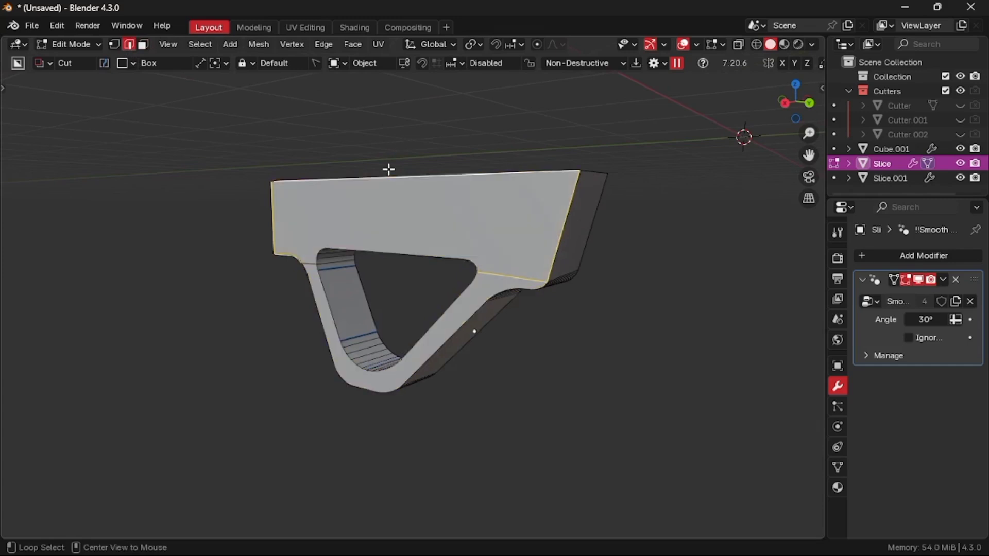
alt+shift+click(318, 313)
middle_drag(602, 304, 601, 302)
key(ctrl+b)
scroll(611, 302, down, 11)
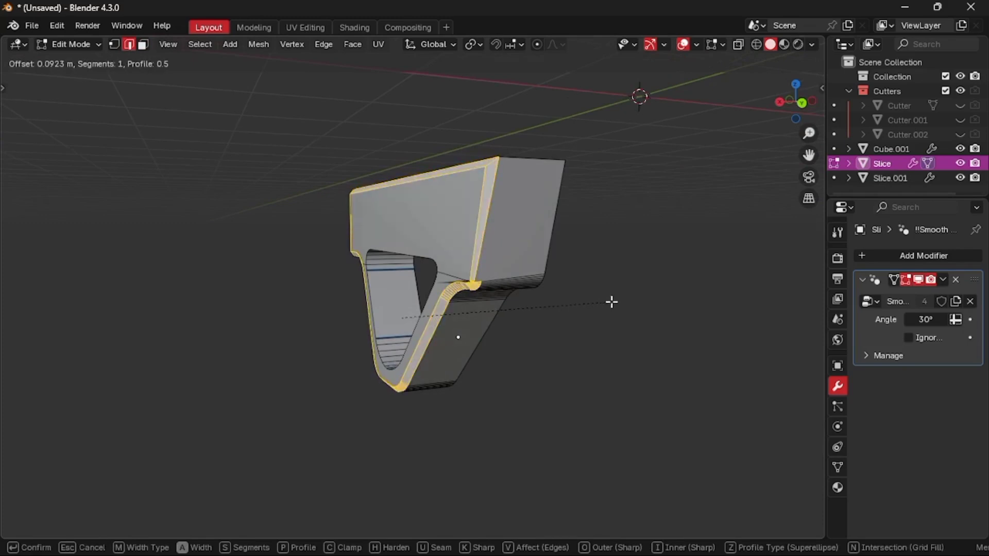
click(612, 303)
scroll(612, 302, up, 6)
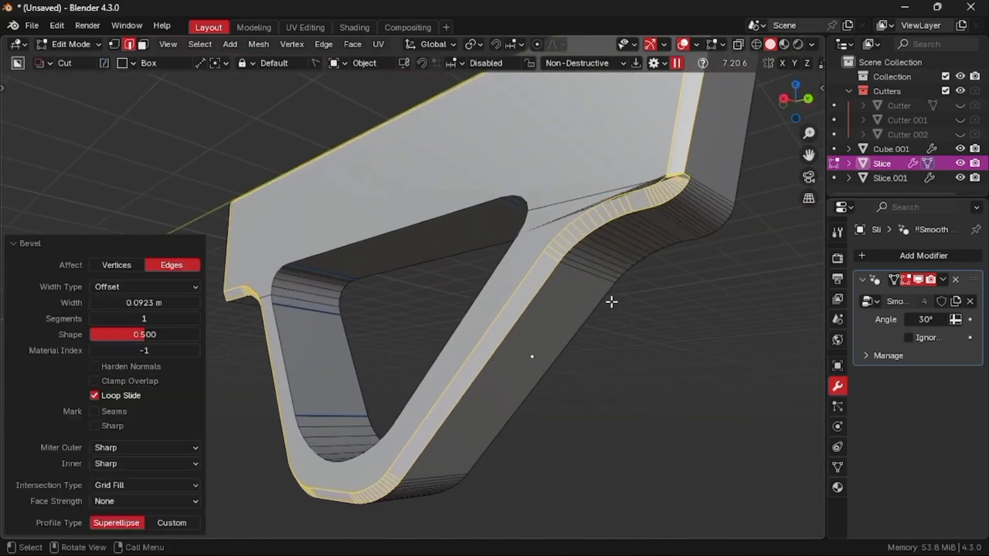
key(ctrl+z)
middle_drag(611, 303, 611, 303)
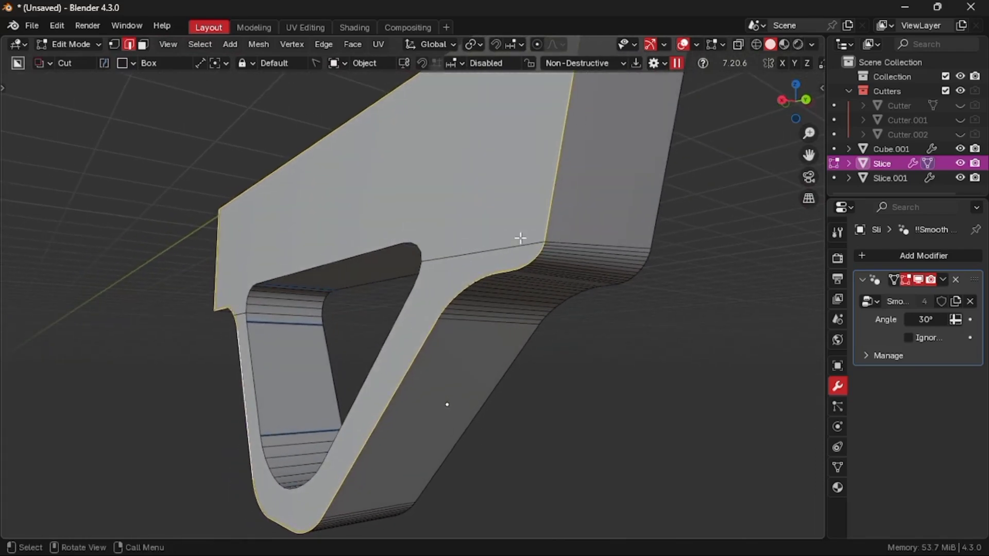
key(ctrl+b)
click(580, 233)
key(ctrl+z)
middle_drag(580, 233, 581, 233)
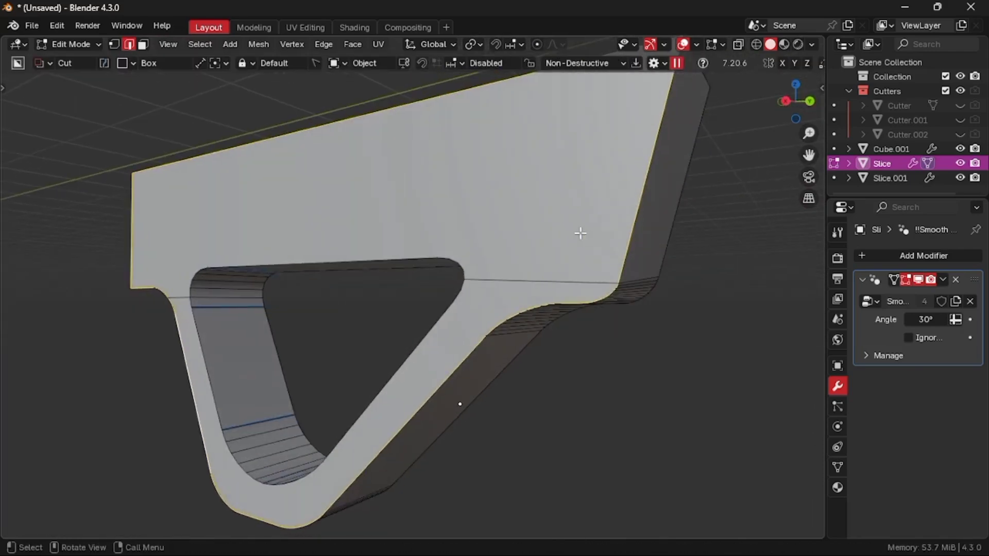
Knife-cut an edge from the opening's grip-side corner to the upper side edge and dissolve the short horizontal edge beside it
scroll(523, 264, up, 5)
middle_drag(501, 285, 500, 283)
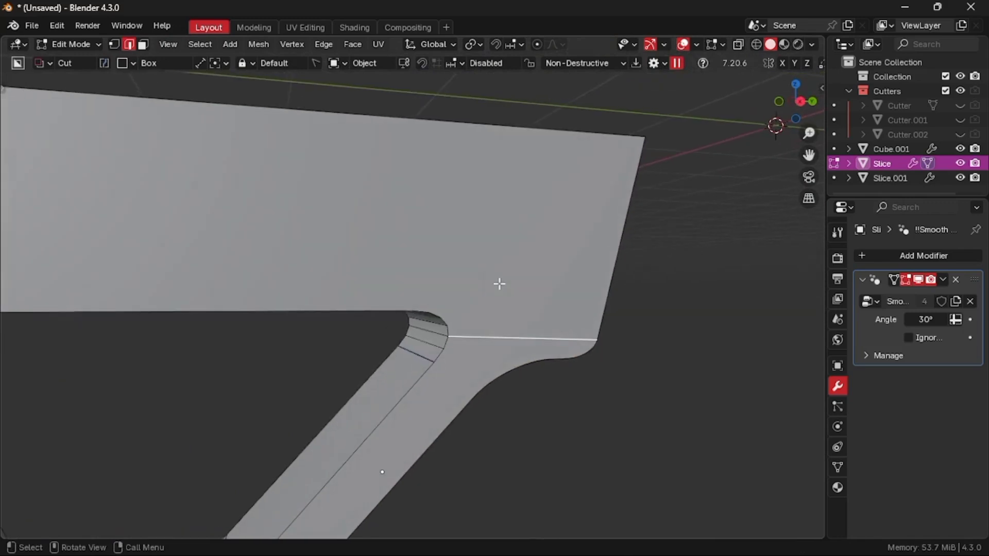
key(k)
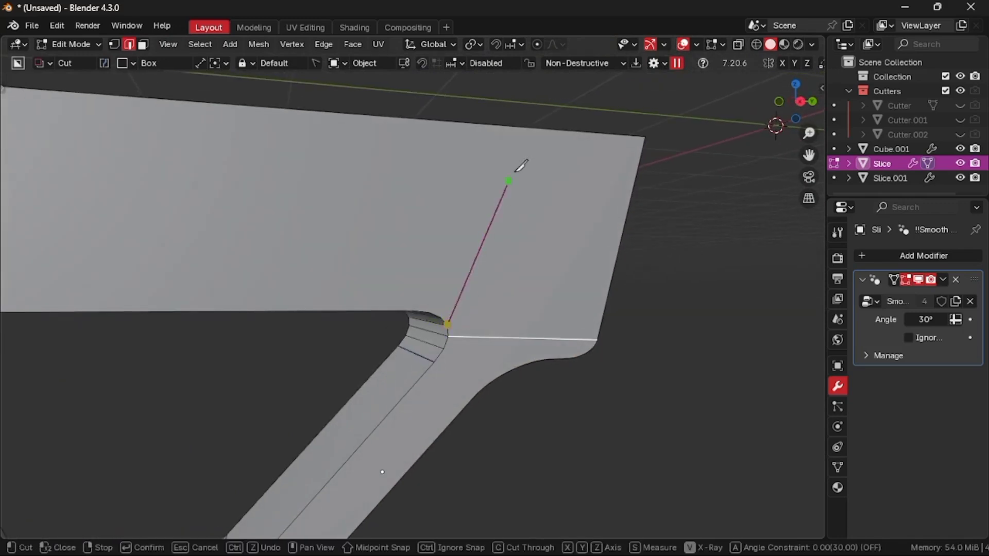
click(533, 134)
key(Return)
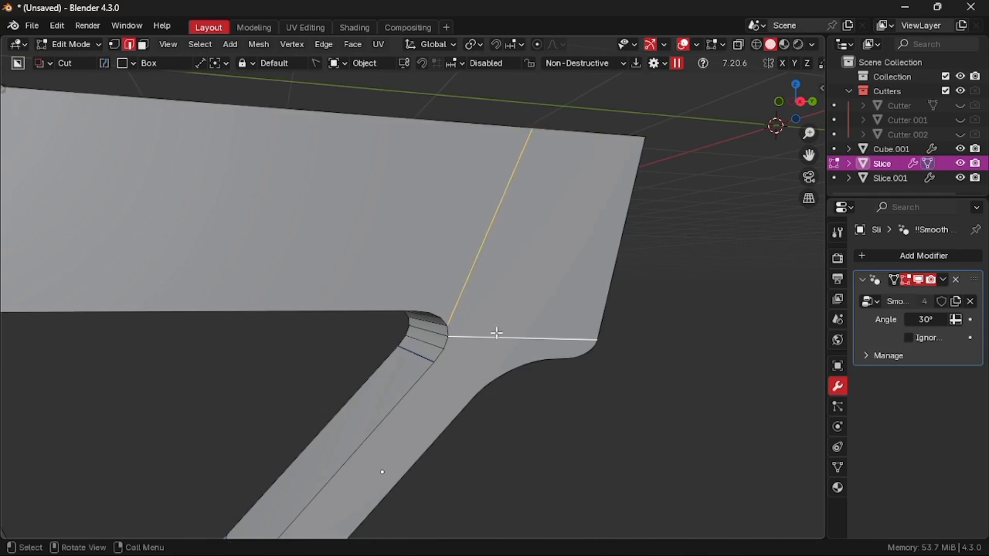
key(x)
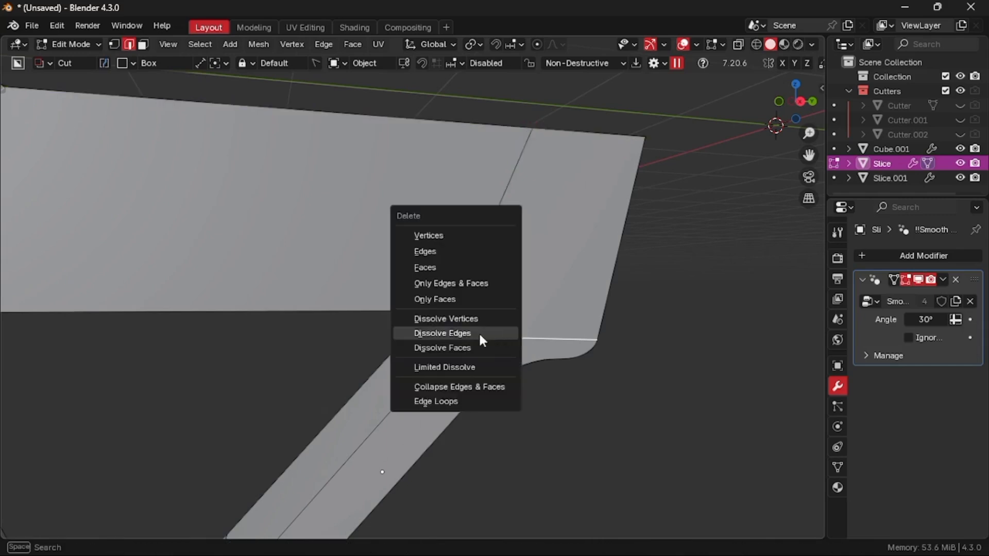
click(481, 334)
scroll(439, 304, down, 3)
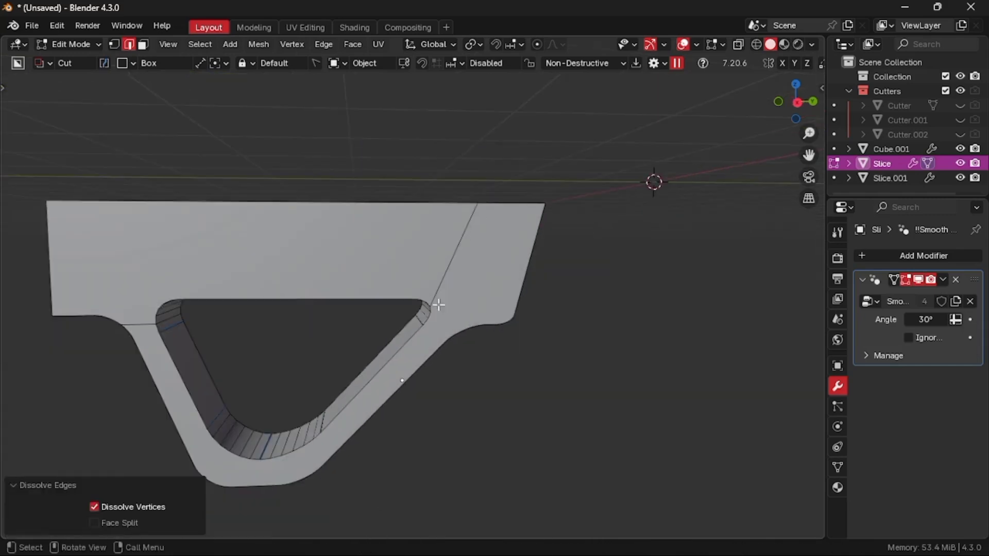
Select the magazine section's complete outer side outline and bevel it by about 0.135 m with one segment
alt+click(375, 208)
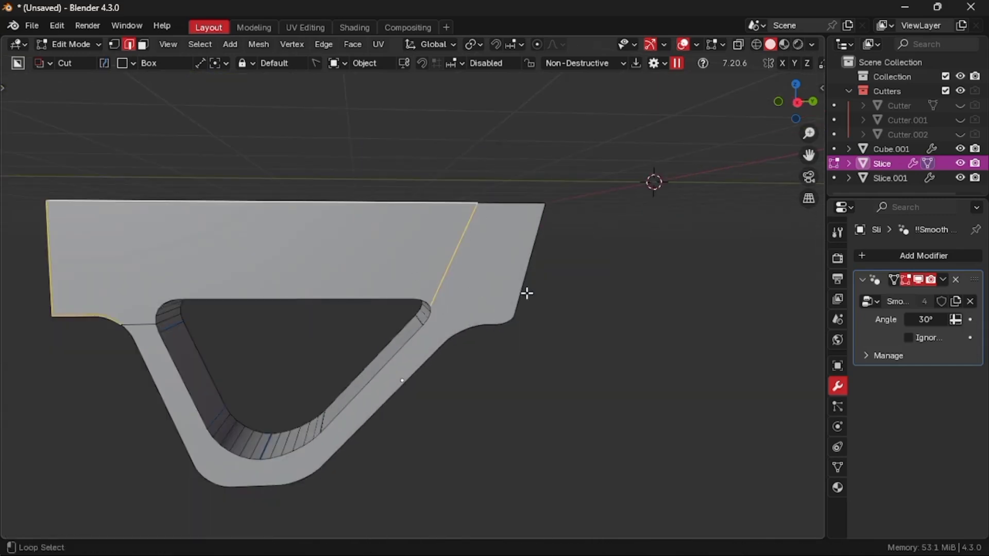
alt+shift+click(526, 294)
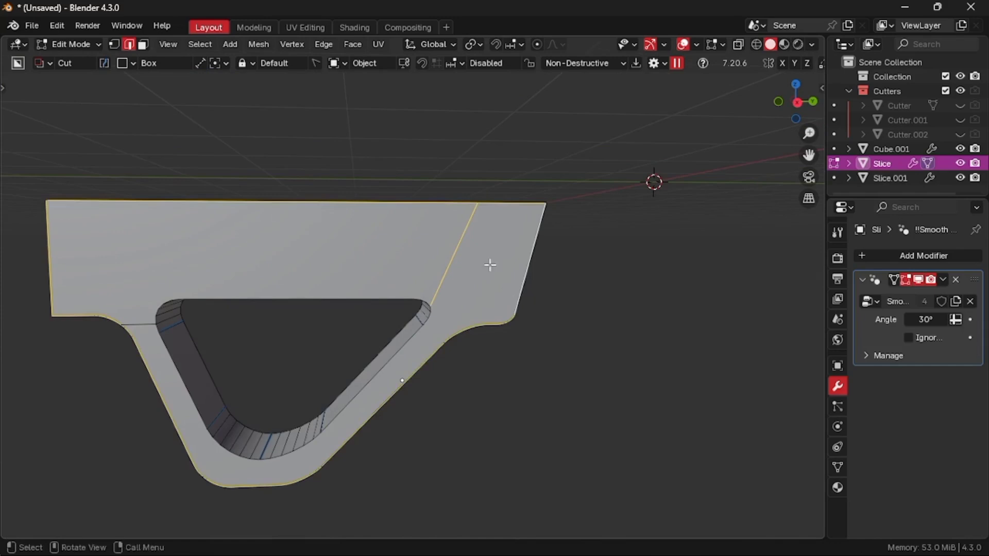
middle_drag(463, 258, 593, 223)
key(ctrl+b)
click(640, 246)
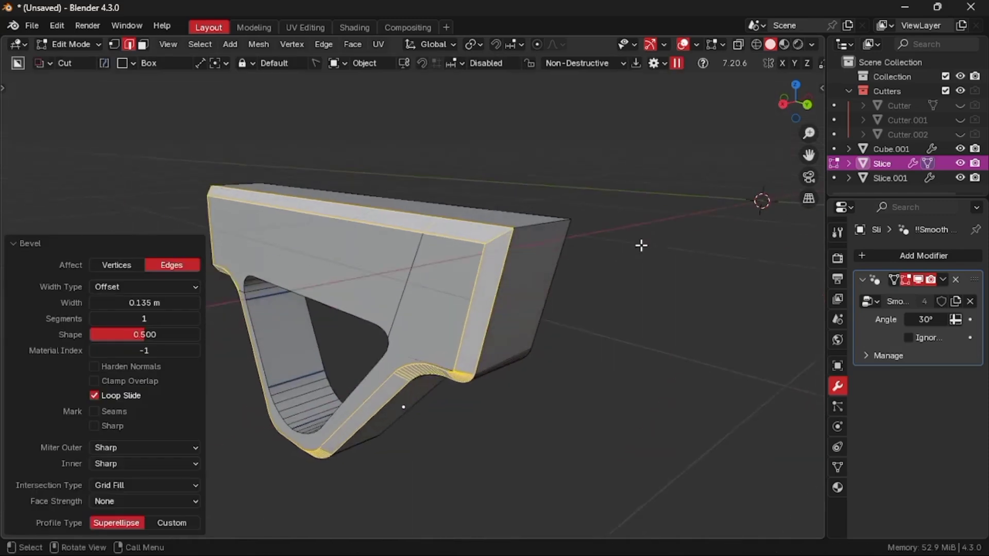
Bevel the magazine section's upper grip-side corner edge by about 0.148 m with 7 segments and return to Object Mode
alt+click(547, 228)
key(ctrl+b)
key(Escape)
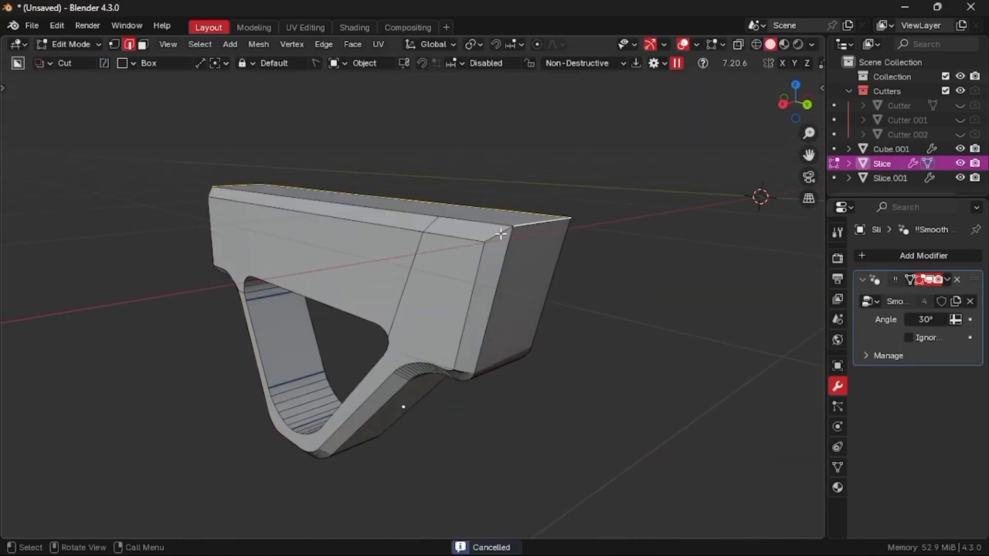
key(ctrl+b)
click(623, 241)
key(Tab)
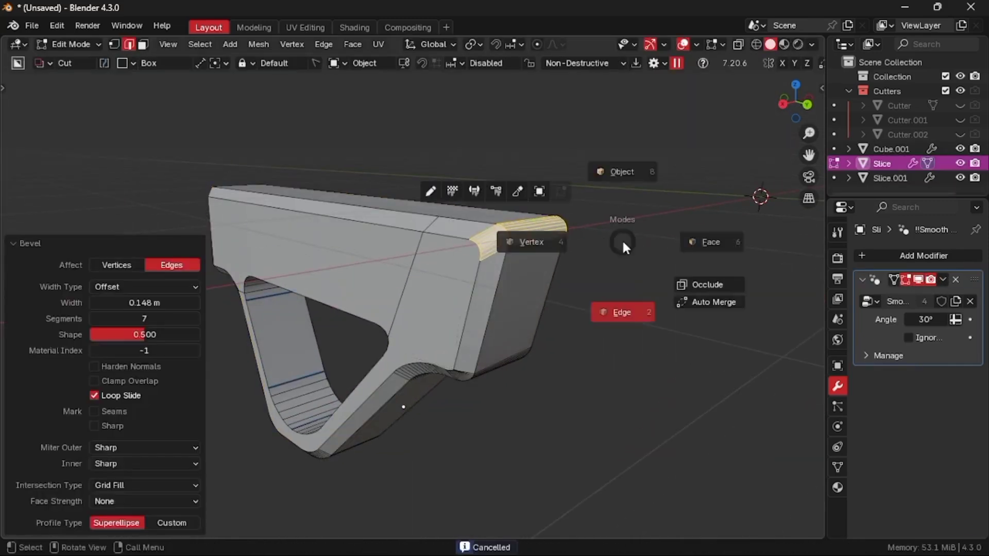
click(620, 198)
Mirror the magazine section across X with Bisect enabled and inspect the chamfer on the mirrored side
key(KP_1)
key(alt+shift+x)
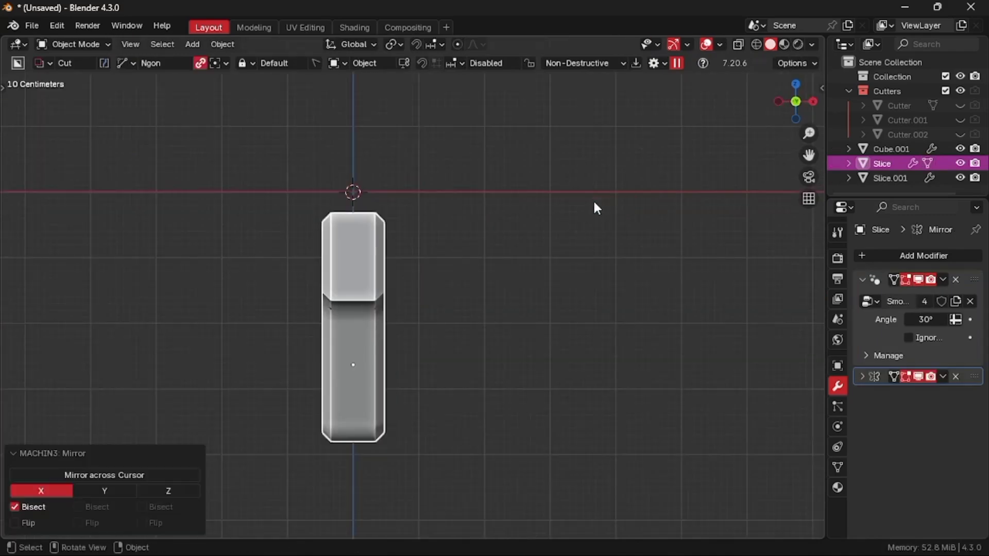
scroll(526, 284, up, 6)
middle_drag(525, 284, 504, 280)
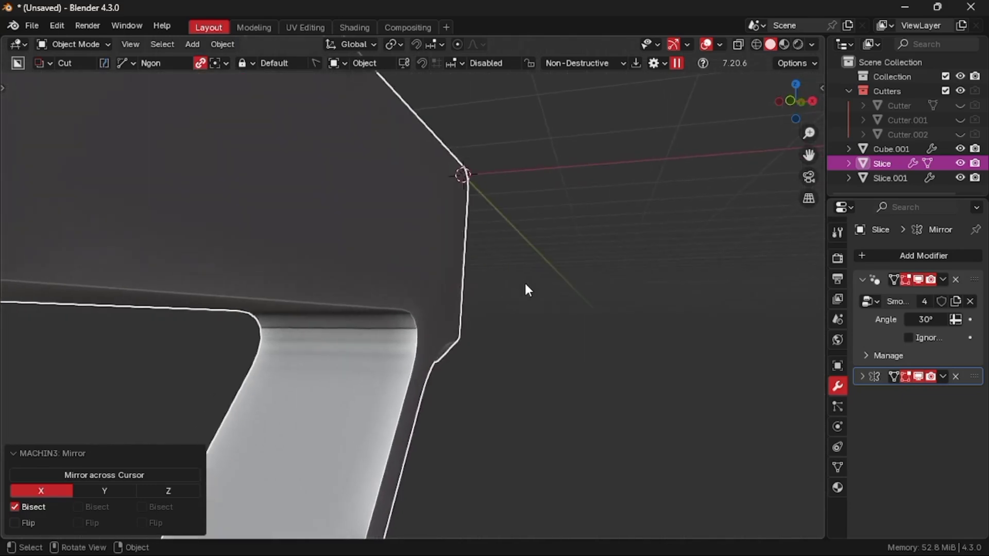
scroll(525, 285, down, 3)
scroll(525, 281, down, 3)
In vertex mode, slide the stray vertex on the curved chamfer beside the opening by a factor of about 0.789
key(Tab)
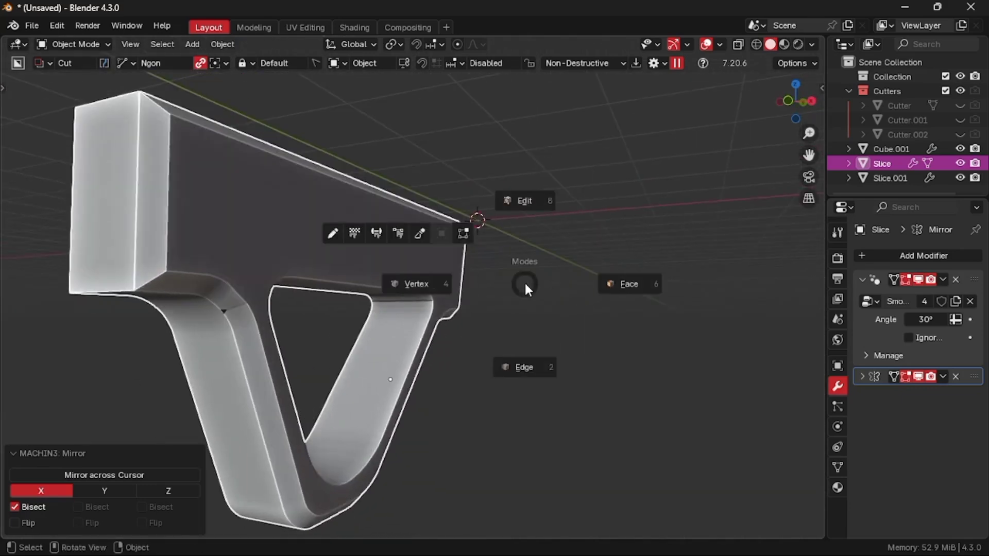
click(408, 284)
scroll(409, 288, up, 6)
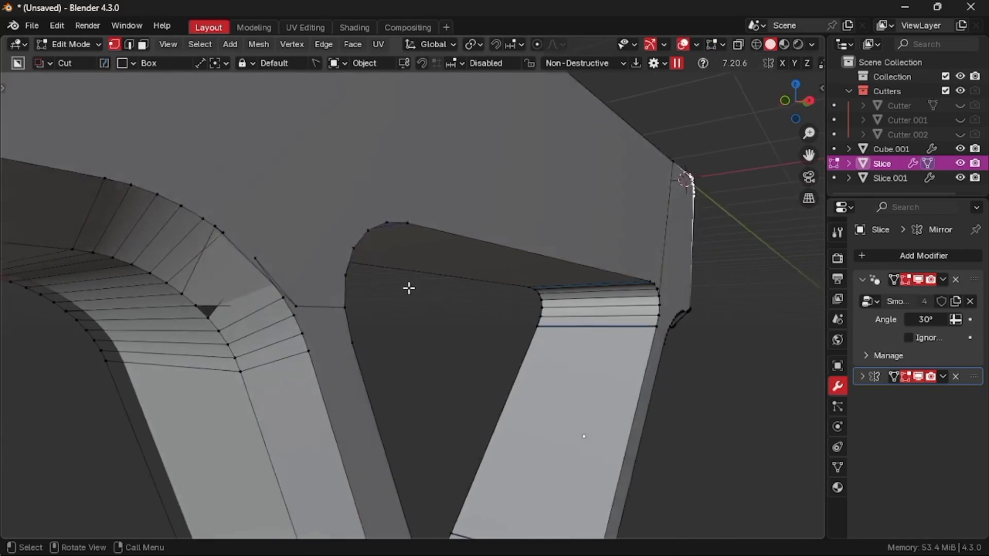
middle_drag(409, 288, 405, 289)
middle_drag(216, 301, 216, 301)
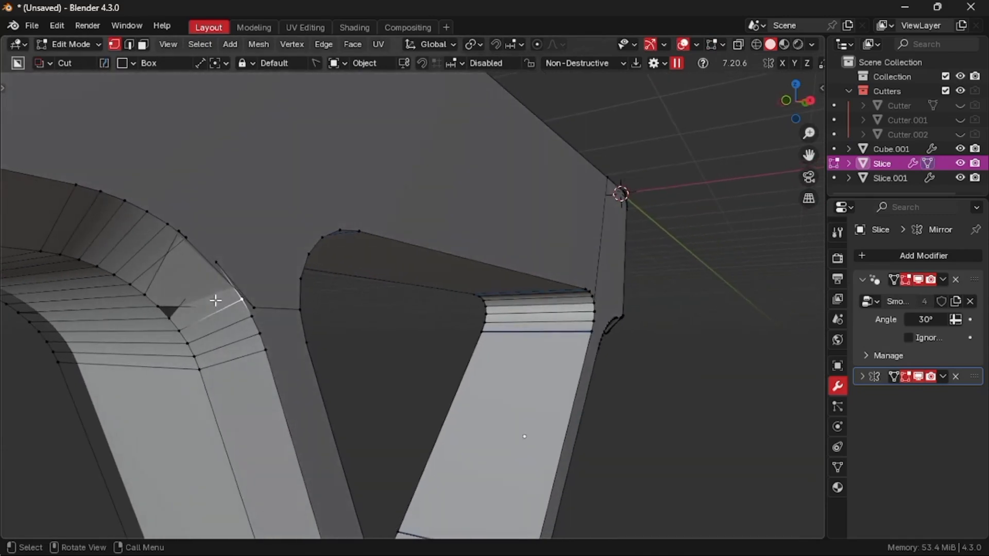
key(shift+v)
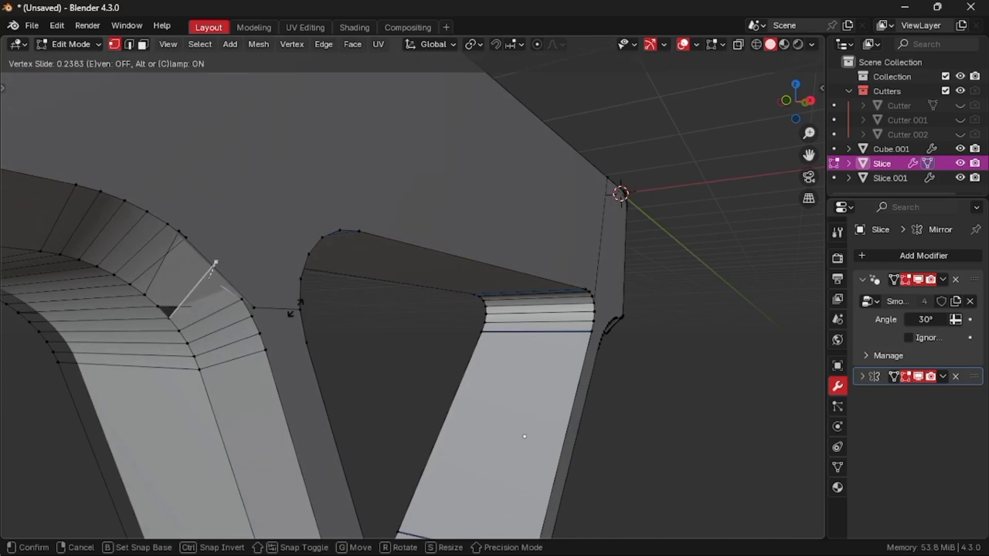
click(309, 324)
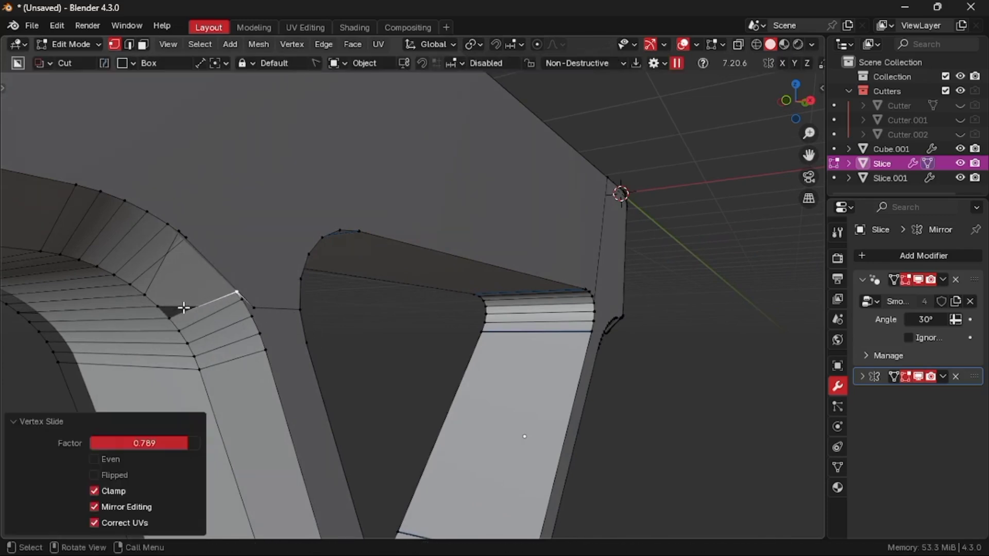
Slide the neighbouring vertices along the curved chamfer edge to even their spacing, the last by a factor of about 0.667
click(240, 298)
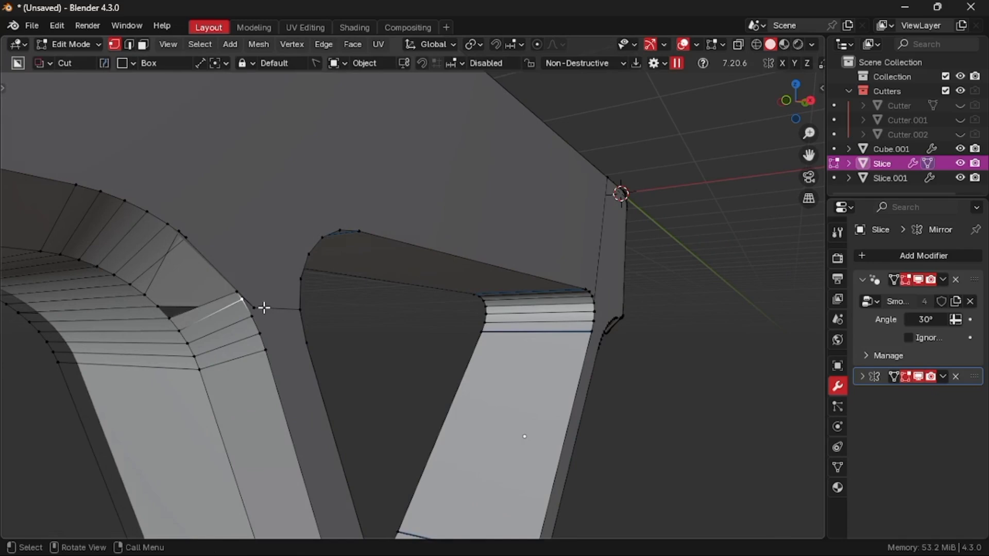
key(shift+v)
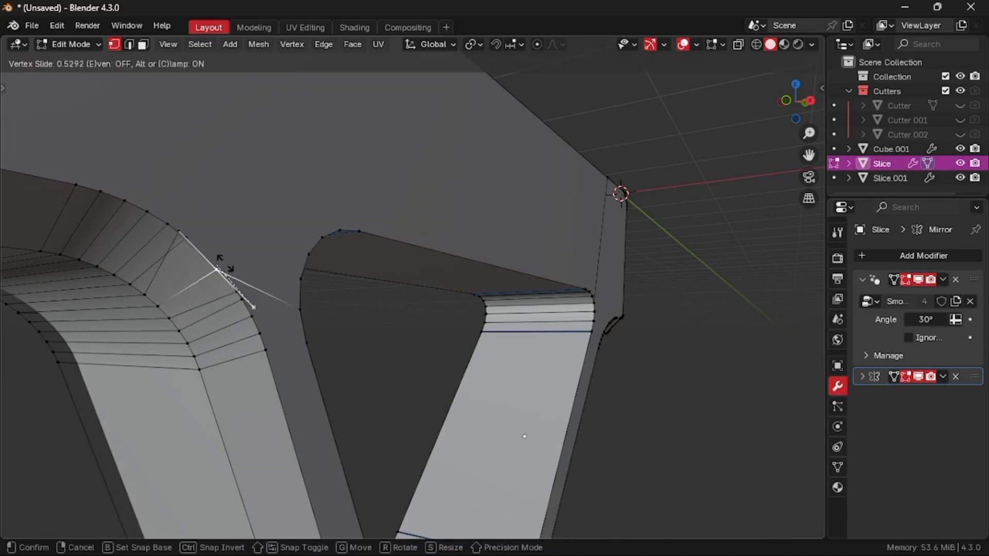
click(181, 227)
click(181, 227)
key(shift+v)
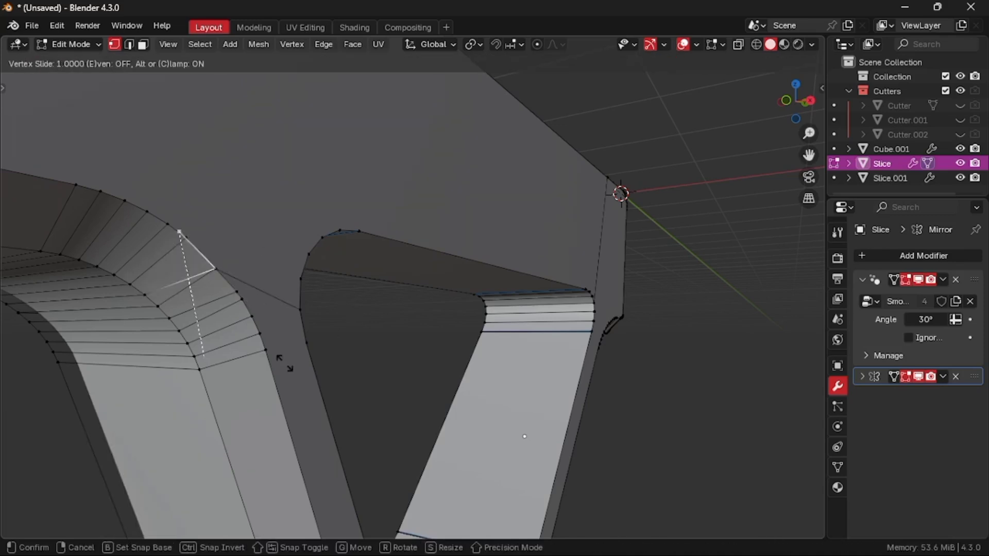
click(272, 276)
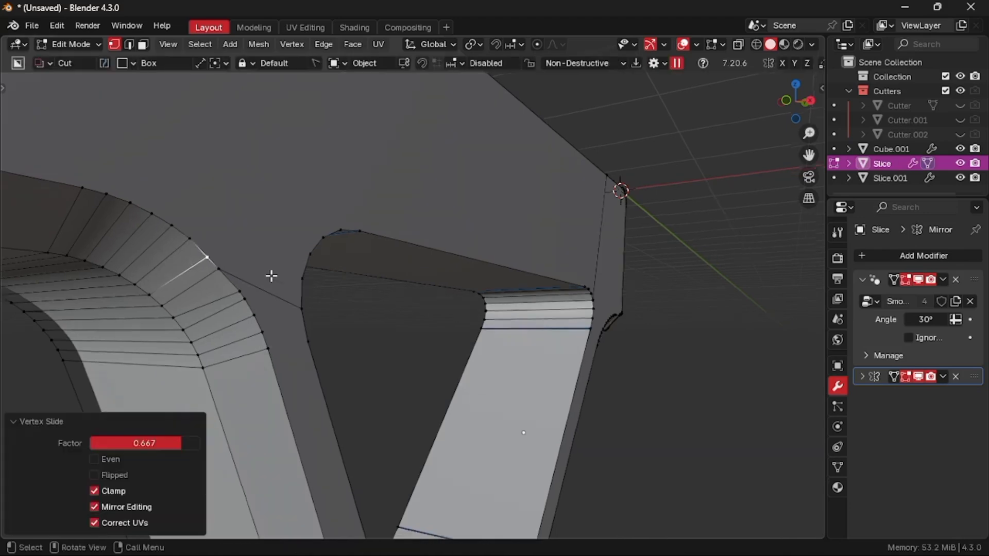
Slide the next vertex along the curved chamfer edge beside the opening, return to Object Mode and leave Local View
middle_drag(271, 276, 265, 270)
click(280, 293)
key(shift+v)
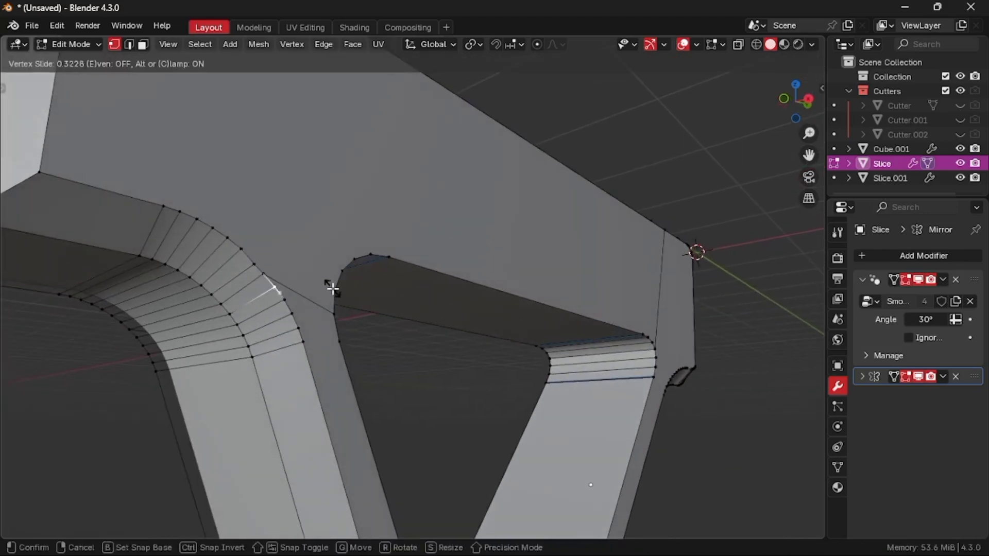
click(332, 288)
key(Tab)
click(314, 209)
scroll(313, 210, down, 4)
middle_drag(313, 209, 313, 210)
scroll(314, 210, down, 2)
key(KP_Divide)
Select the grip and adjust its thickness by scaling it along the global X axis
click(428, 381)
scroll(428, 381, down, 2)
shift+middle_drag(428, 382, 442, 331)
scroll(430, 387, up, 3)
click(493, 297)
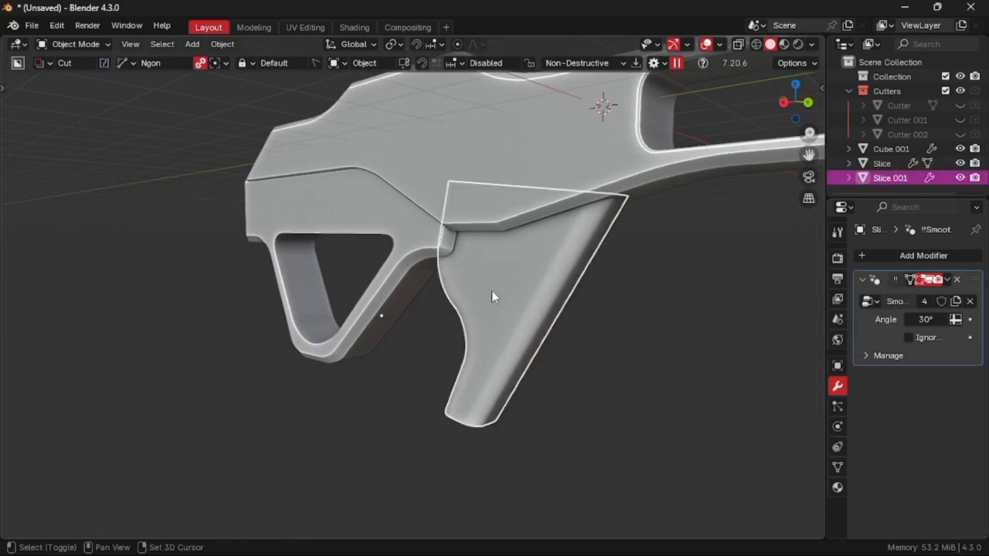
scroll(492, 293, up, 3)
key(s)
key(x)
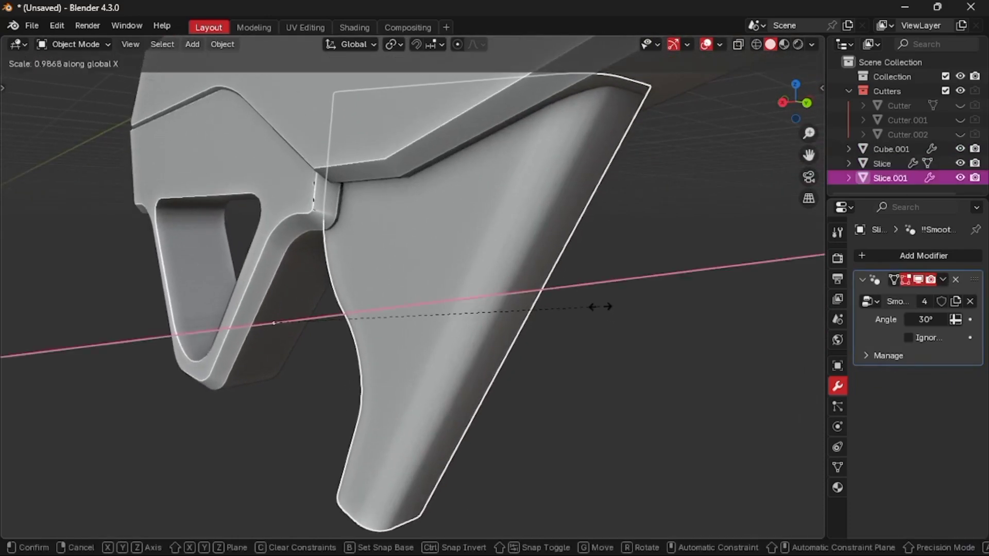
click(600, 307)
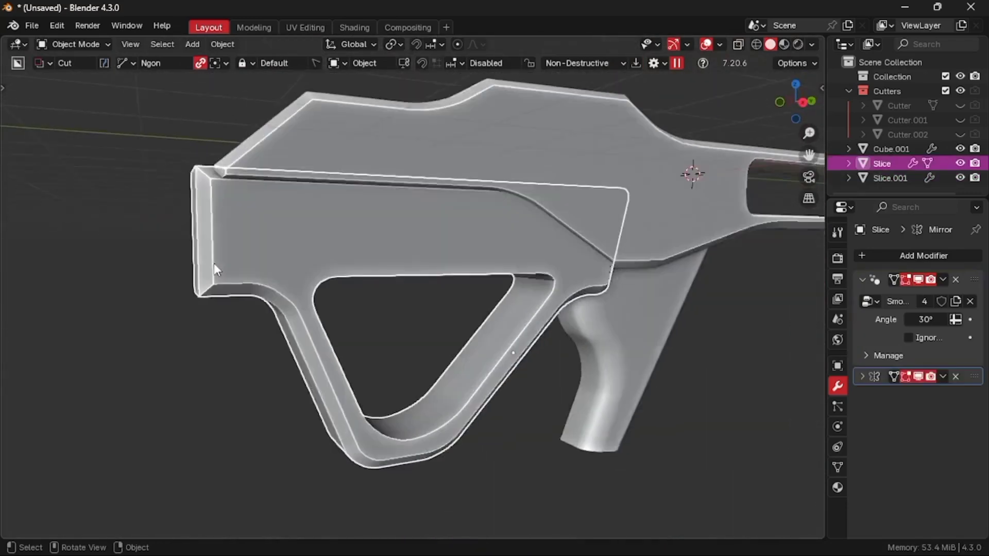
In face mode, move the magazine section's outer end faces about 0.126 m along Y and return to Object Mode
key(ctrl+Tab)
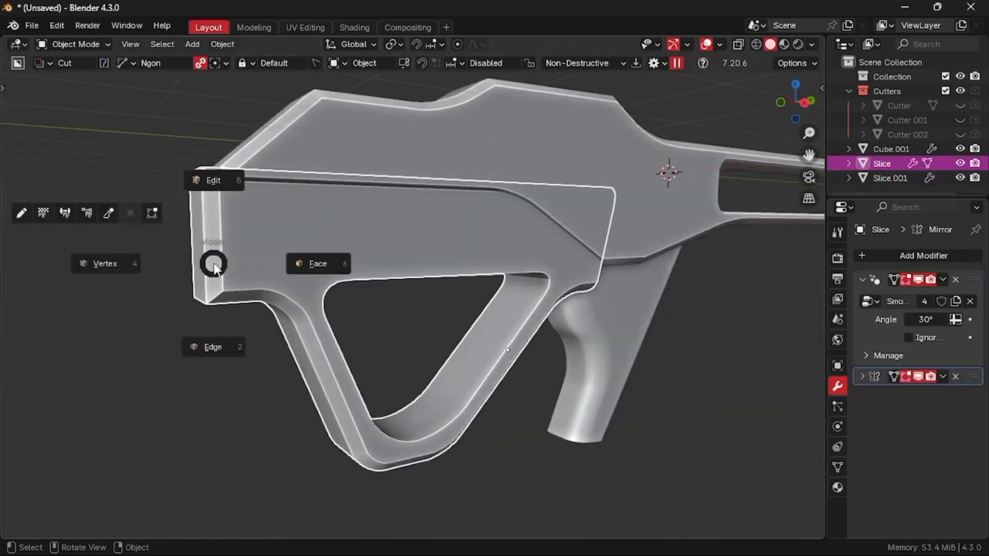
click(317, 264)
click(211, 259)
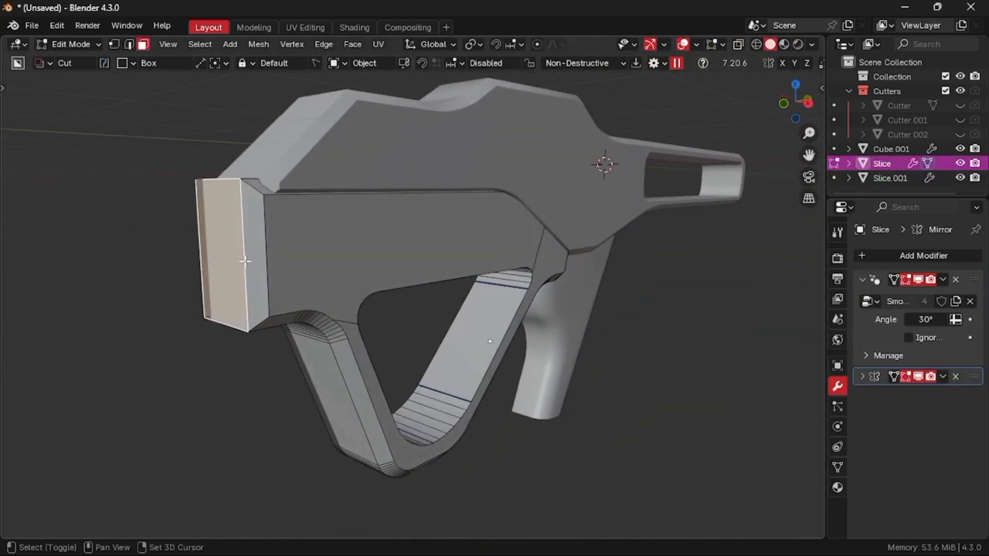
scroll(254, 261, up, 2)
key(g)
key(y)
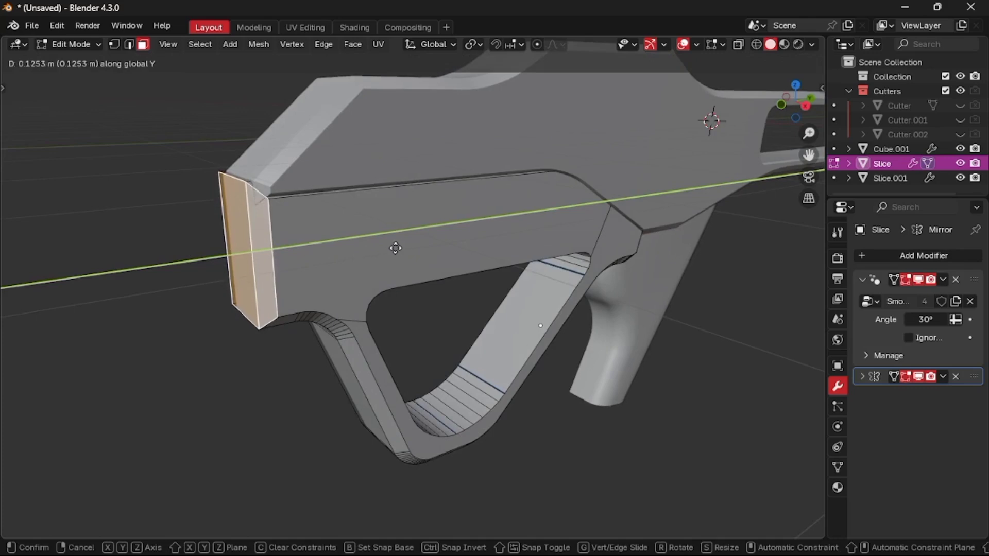
click(397, 248)
key(ctrl+Tab)
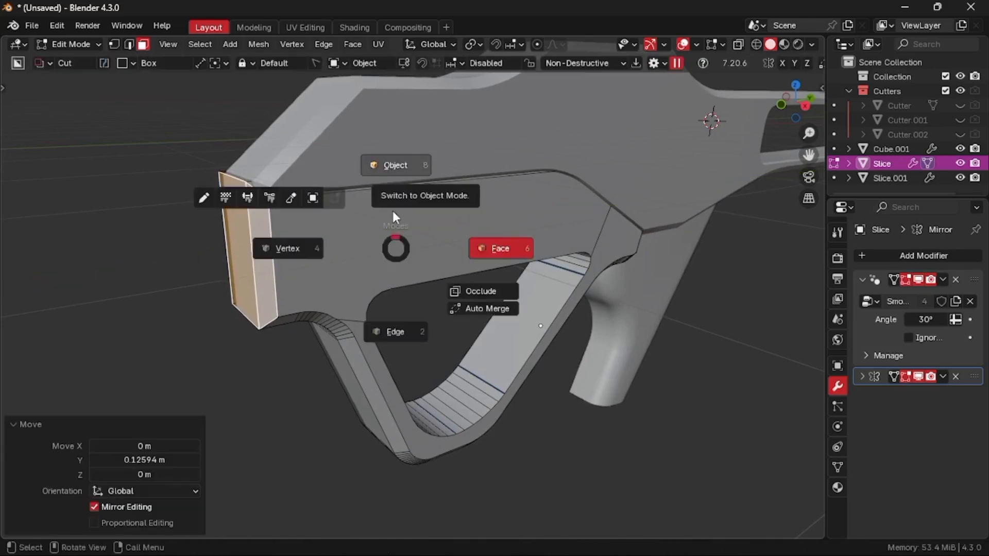
click(393, 212)
Slice a four-cornered panel with bevelled corners from the magazine section with BoxCutter, across the seam above the opening
scroll(393, 212, down, 2)
mouse_move(394, 212)
middle_down()
mouse_move(438, 219)
mouse_move(393, 212)
middle_up()
scroll(393, 213, down, 3)
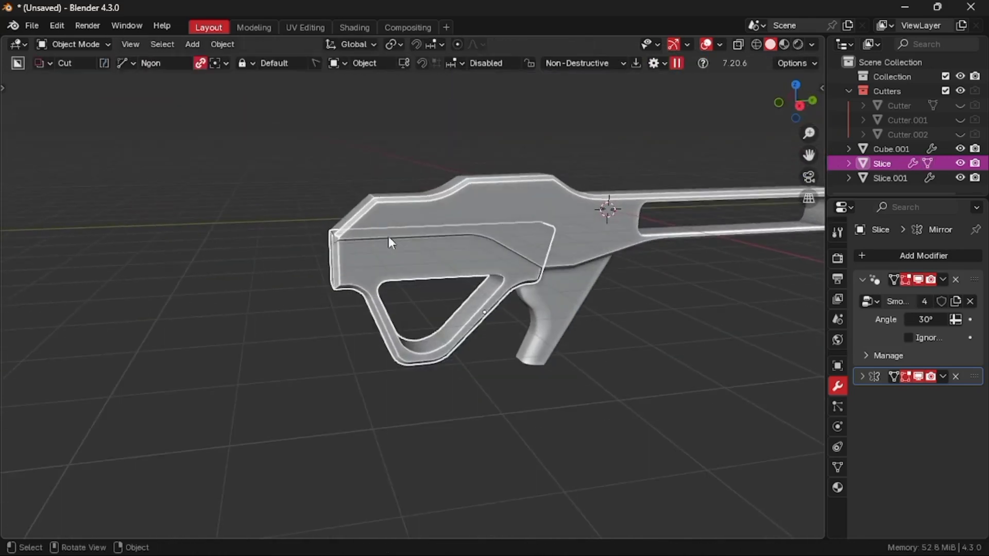
key(KP_1)
key(KP_3)
click(366, 303)
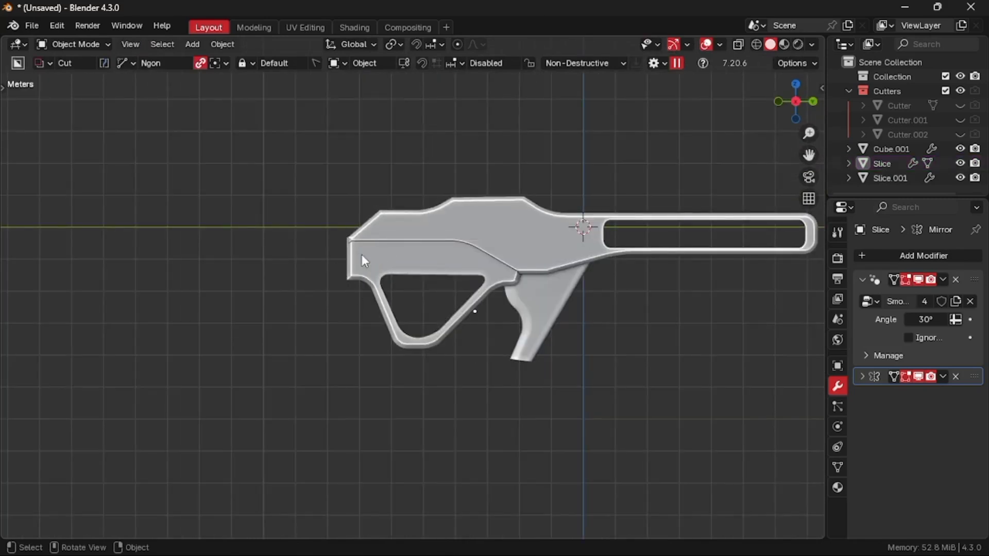
scroll(361, 255, up, 5)
shift+scroll(362, 255, up, 1)
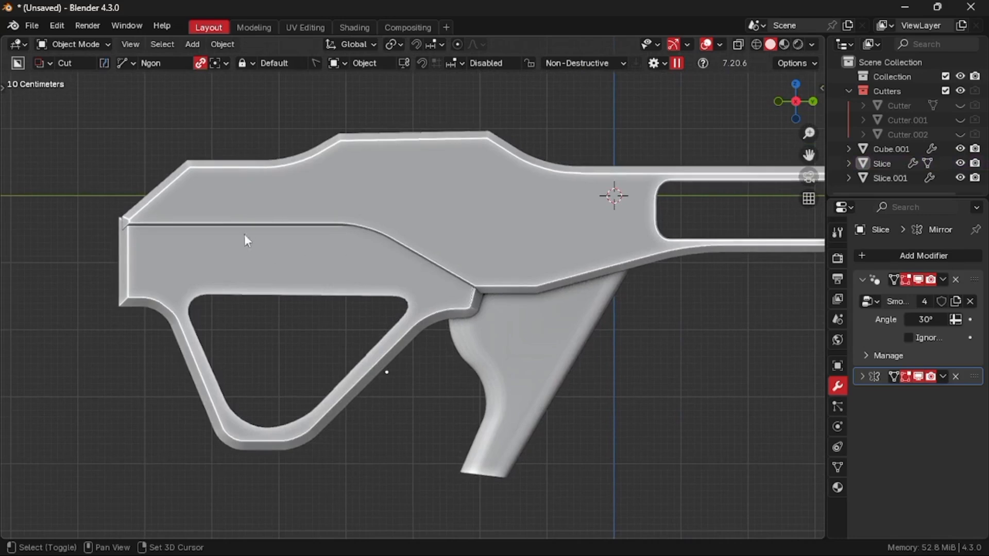
click(221, 237)
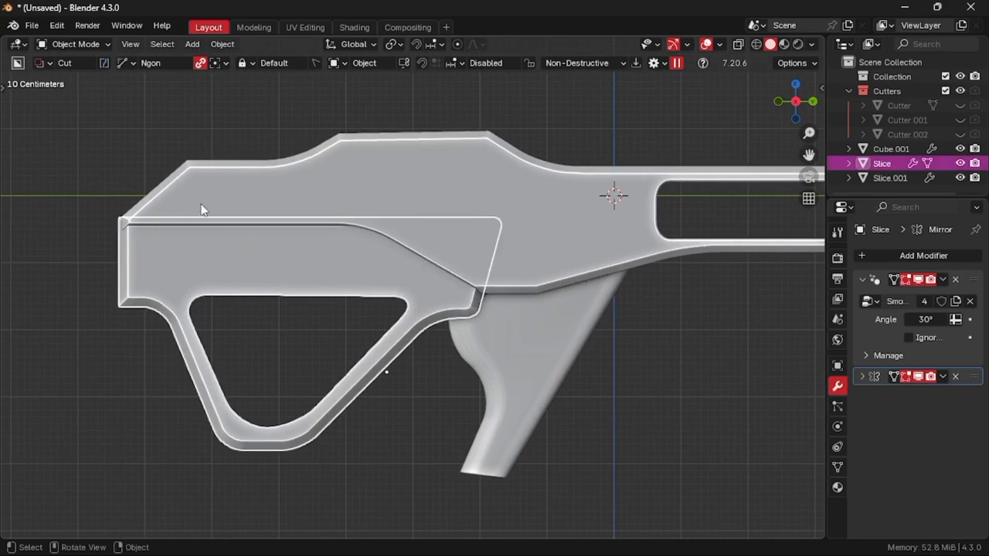
key(ctrl+d)
drag(234, 196, 306, 256)
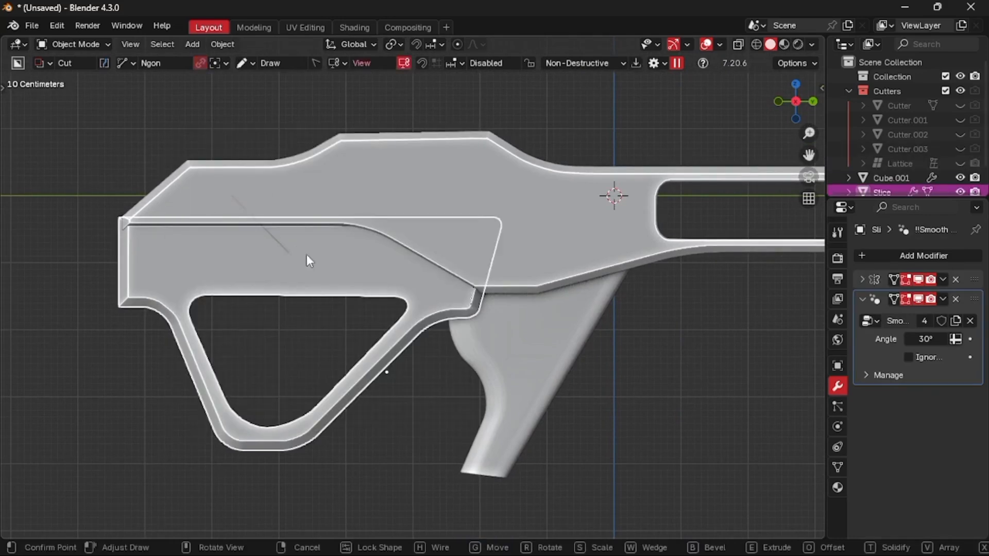
click(320, 260)
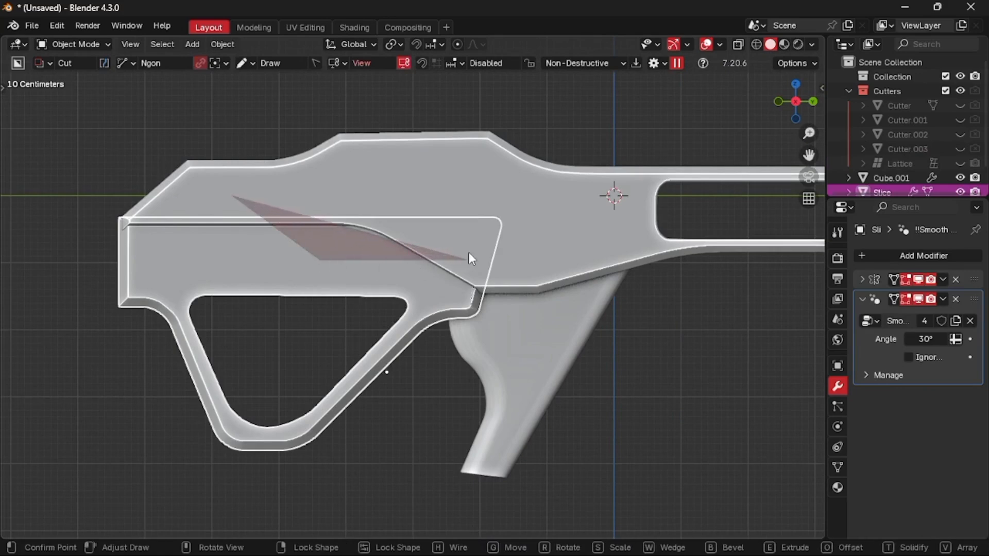
click(468, 259)
key(b)
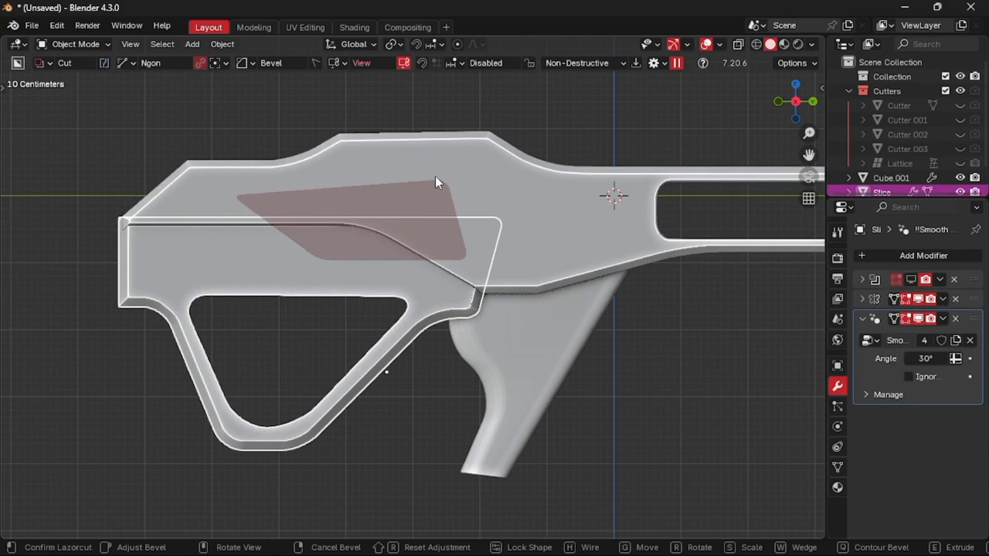
key(x)
click(435, 176)
Scale the sliced panel along the global X axis by about 1.253
middle_drag(353, 250, 463, 277)
key(s)
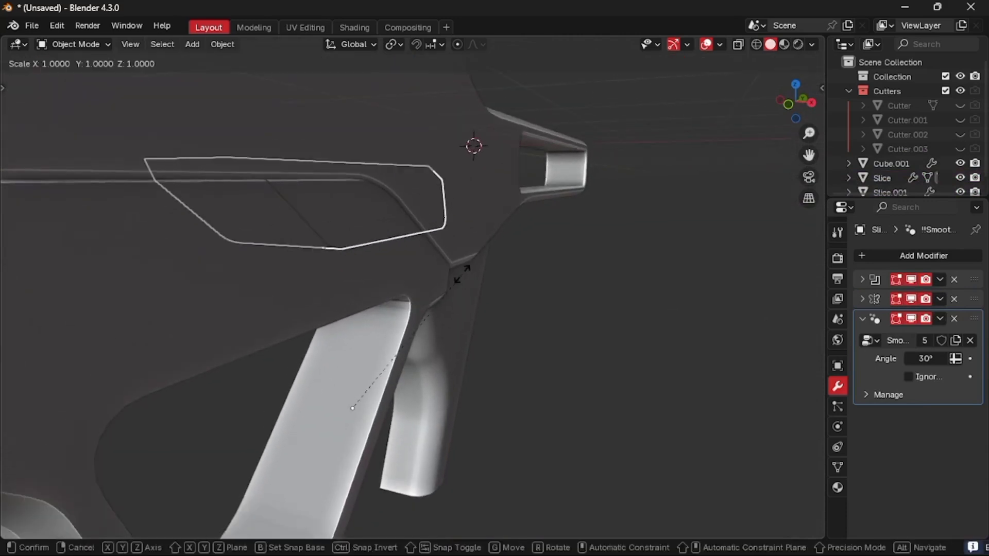
key(x)
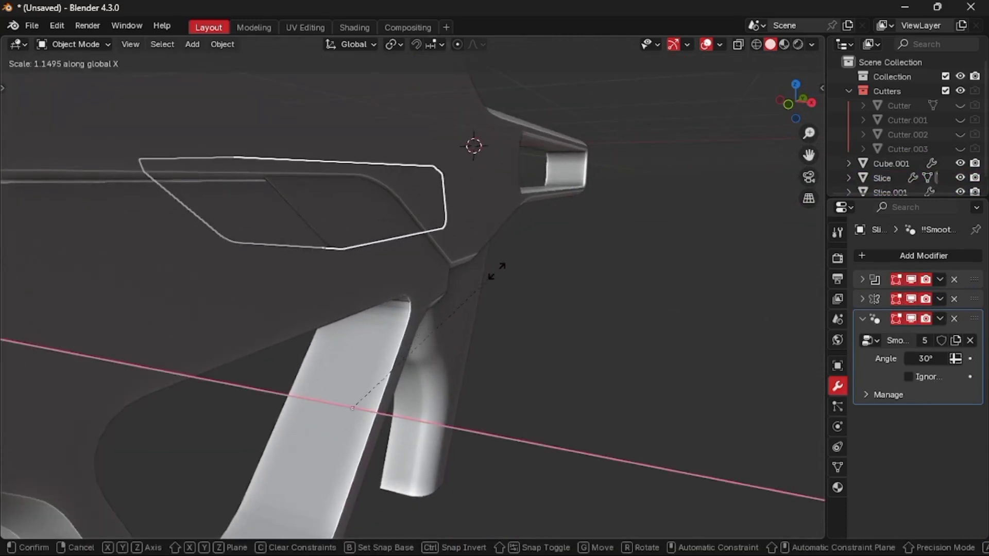
click(526, 267)
Scale the sliced panel along the global X axis a second time and deselect it
scroll(524, 264, down, 5)
middle_drag(525, 264, 526, 271)
scroll(524, 264, down, 3)
scroll(525, 270, up, 6)
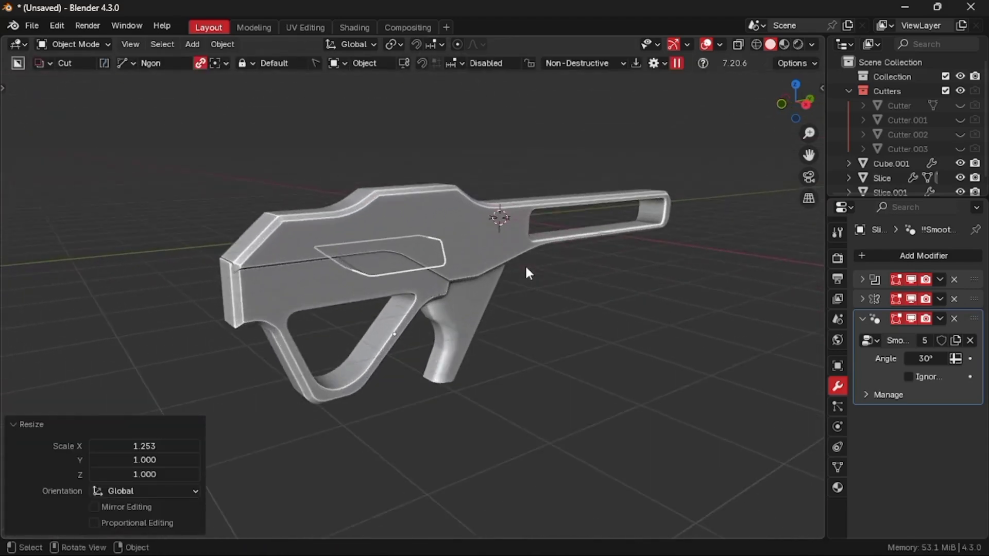
key(s)
key(x)
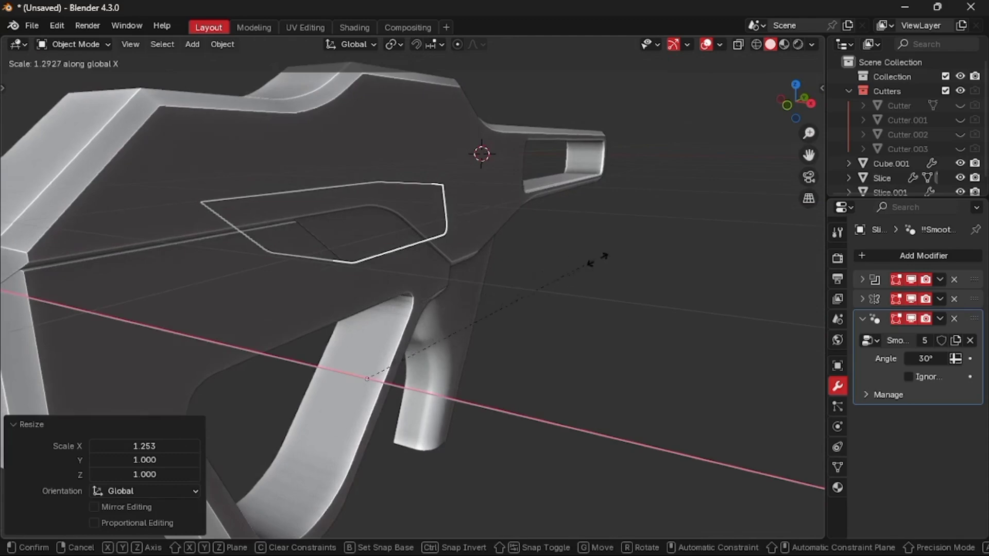
click(464, 344)
click(574, 385)
Apply the sliced panel's scale and set its origin to Center of Mass (Volume)
key(KP_3)
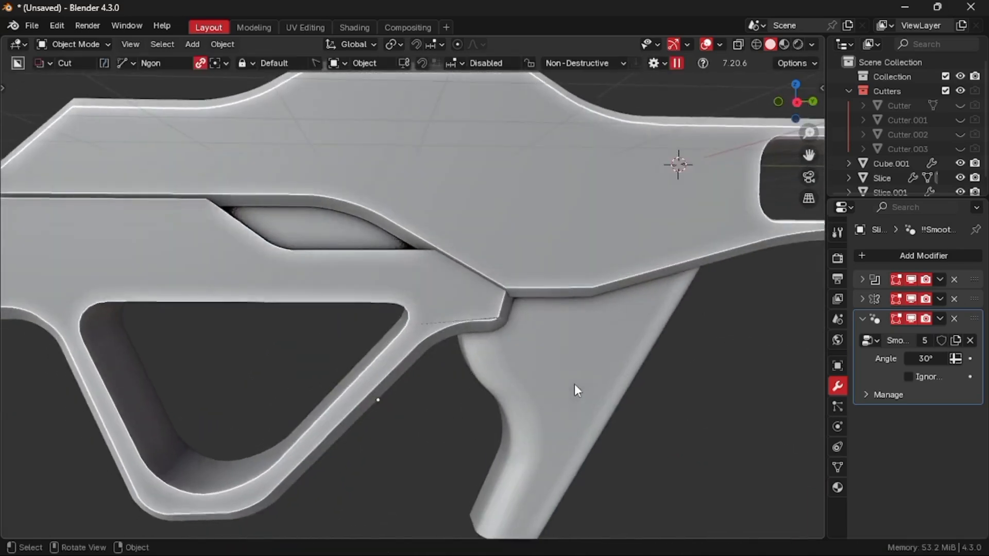
scroll(574, 384, down, 2)
key(KP_3)
shift+middle_drag(574, 384, 508, 386)
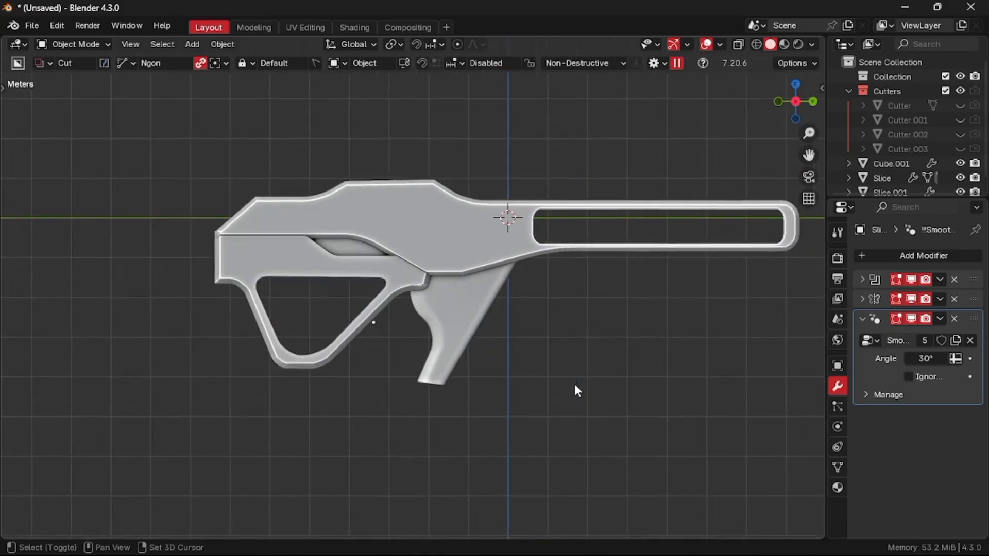
scroll(574, 384, up, 1)
scroll(574, 384, up, 1)
scroll(574, 385, down, 1)
middle_drag(574, 385, 615, 394)
key(ctrl+a)
click(574, 384)
right_click(404, 282)
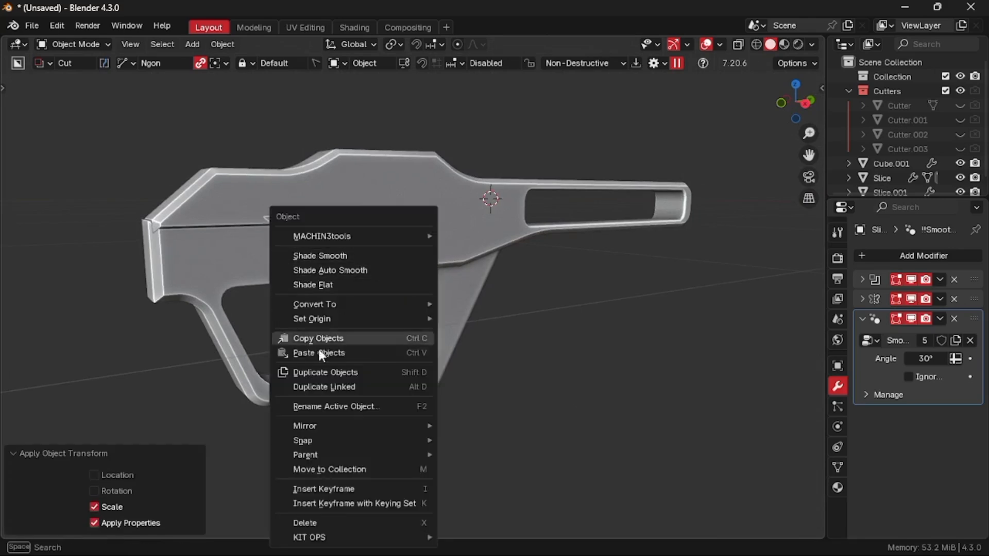
mouse_move(348, 319)
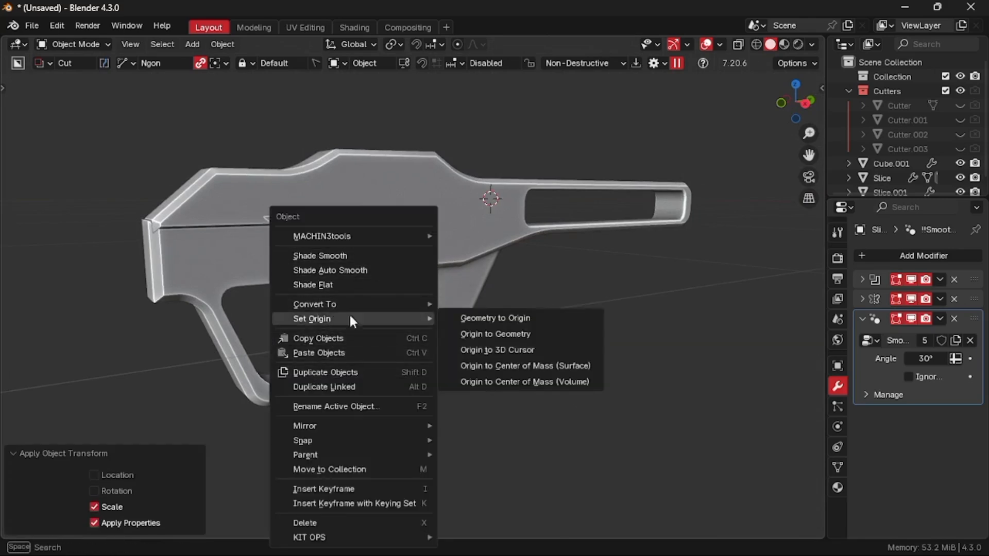
click(513, 380)
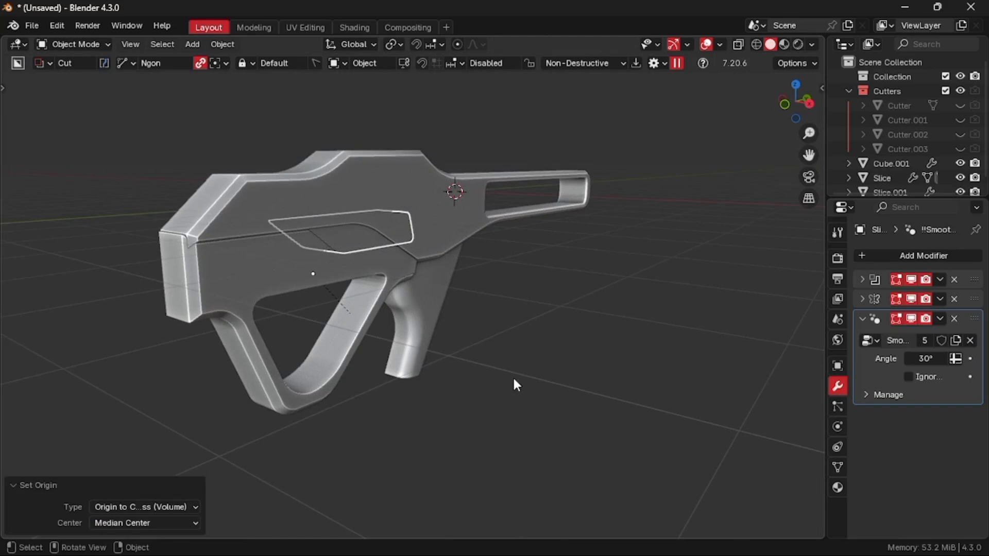
Smart Apply the cutter modifiers on the sliced panel and on the magazine section
middle_drag(514, 380, 456, 326)
key(d)
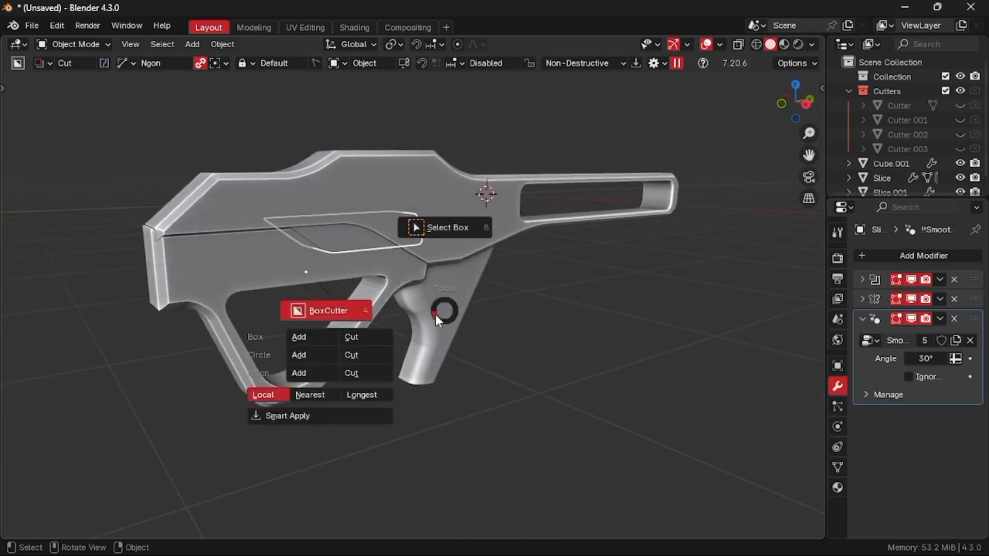
click(330, 415)
click(252, 276)
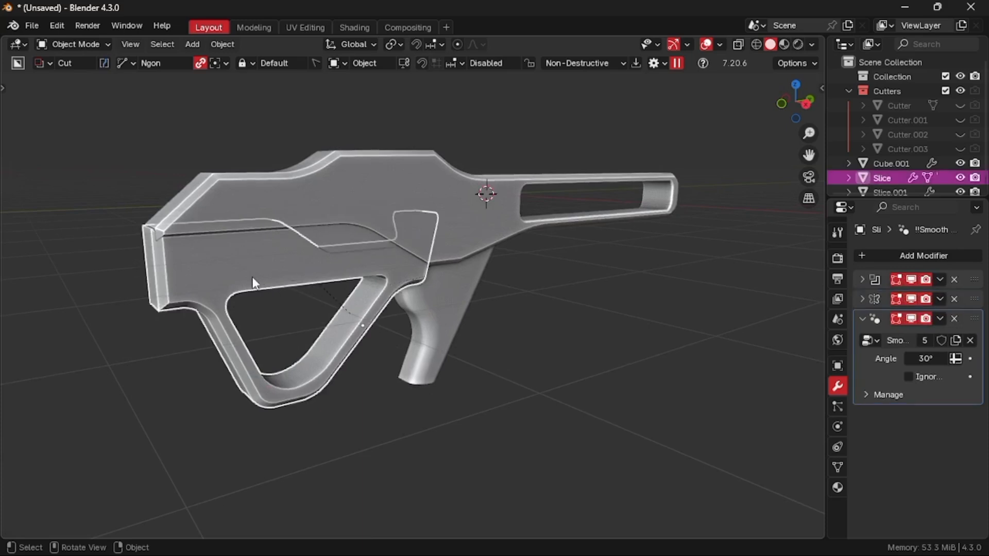
key(d)
click(155, 382)
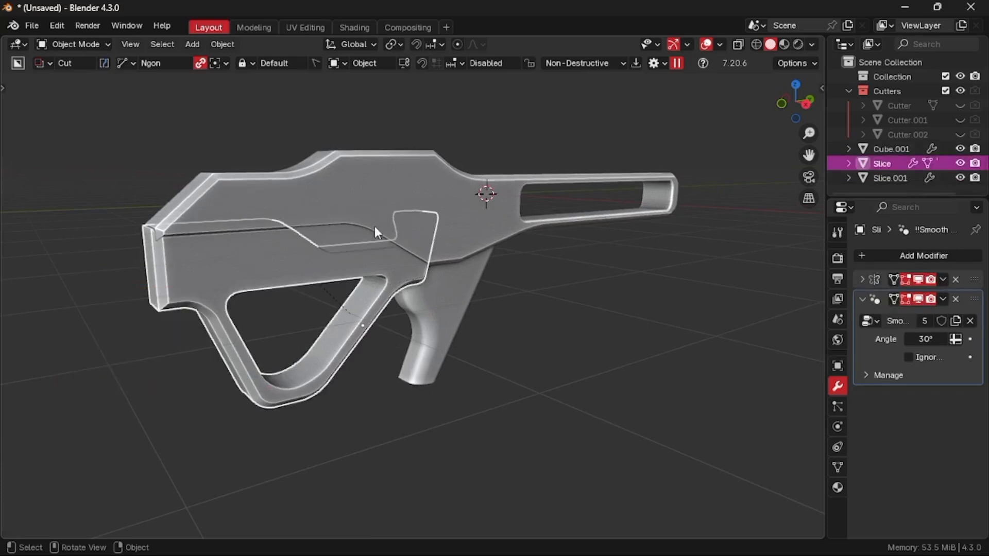
Set the panel's origin to Center of Mass (Volume) again and scale the panel along X by about 0.915
click(357, 231)
right_click(356, 229)
mouse_move(357, 229)
click(481, 291)
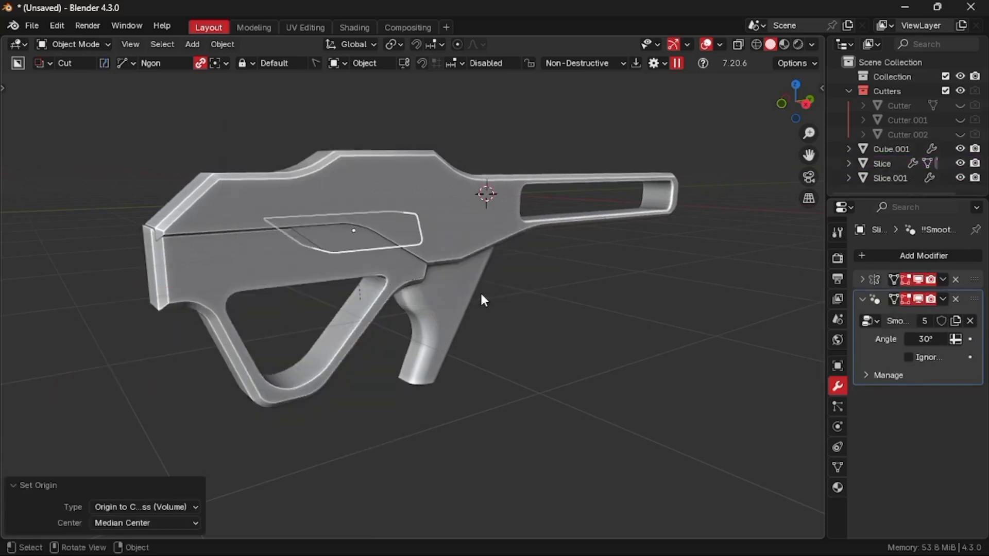
middle_drag(482, 296, 492, 286)
key(s)
key(x)
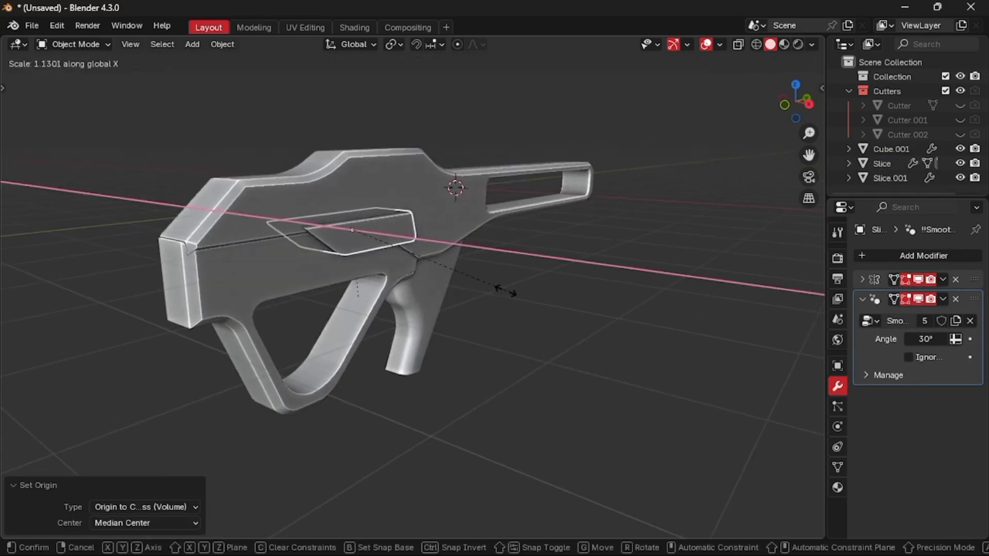
click(480, 314)
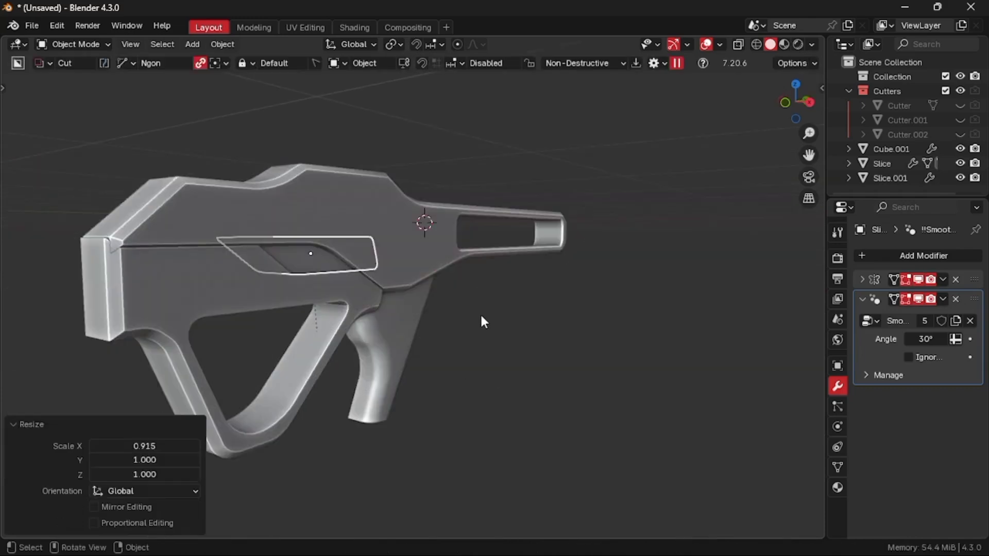
In Edit Mode, inset the panel's outer side face by about 0.057 m
scroll(481, 315, up, 5)
key(Tab)
click(518, 291)
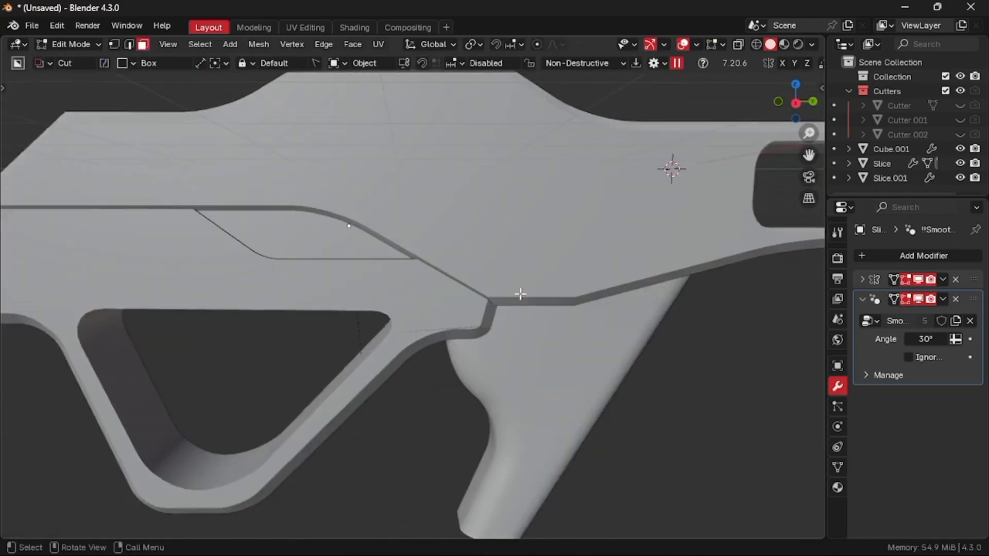
click(294, 219)
middle_drag(423, 254, 418, 255)
key(i)
click(418, 255)
Move the inset face about 0.0185 m along the global X axis and return to Object Mode
key(g)
key(y)
key(x)
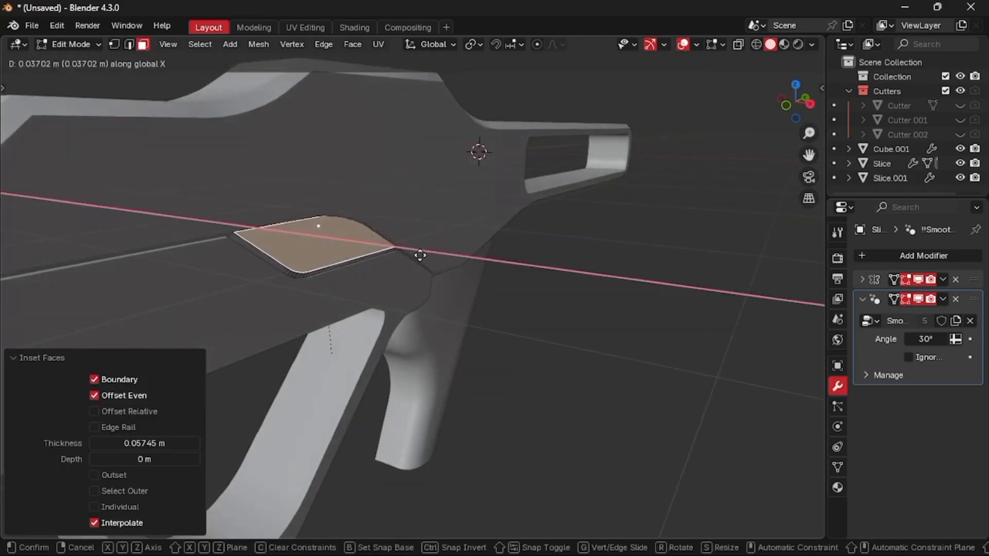
click(418, 255)
key(Tab)
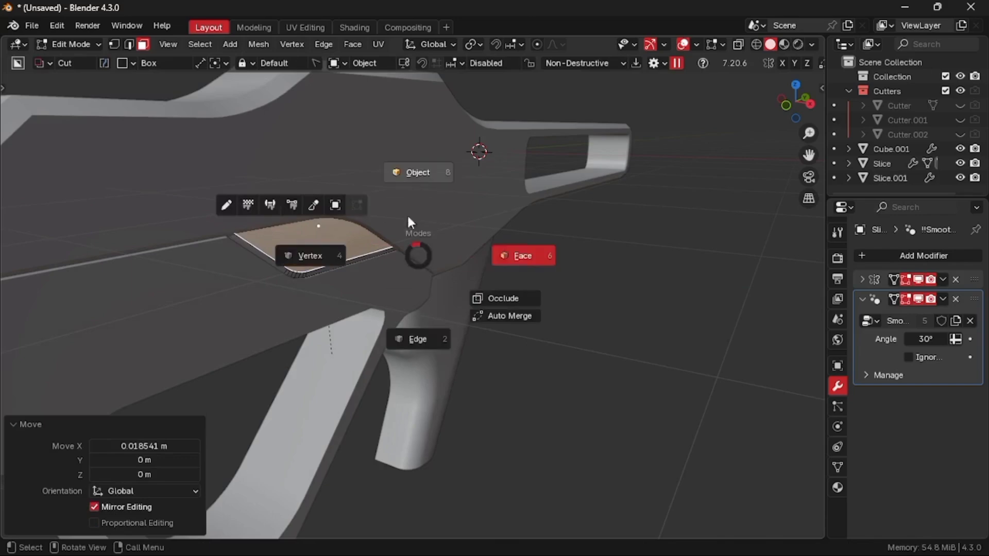
click(403, 187)
In Edit Mode, mark the edge loop around the side panel's inset face as sharp and return to Object Mode
key(KP_3)
click(403, 188)
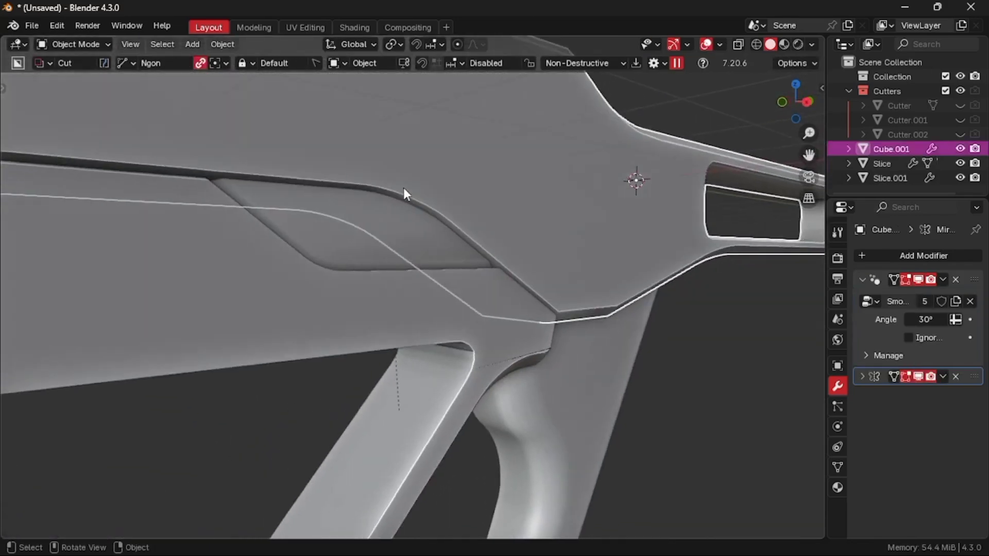
key(Tab)
click(366, 311)
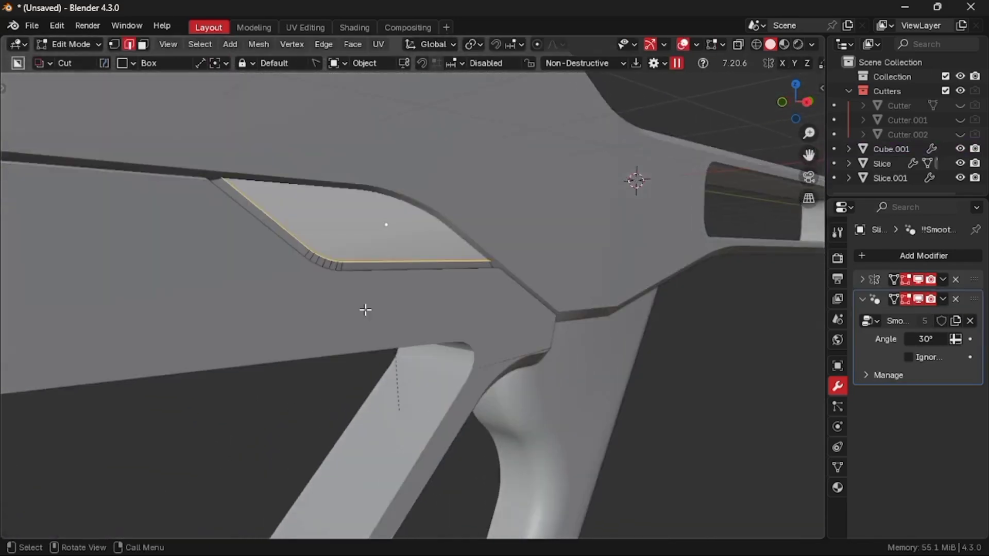
click(285, 223)
alt+click(285, 223)
key(ctrl+e)
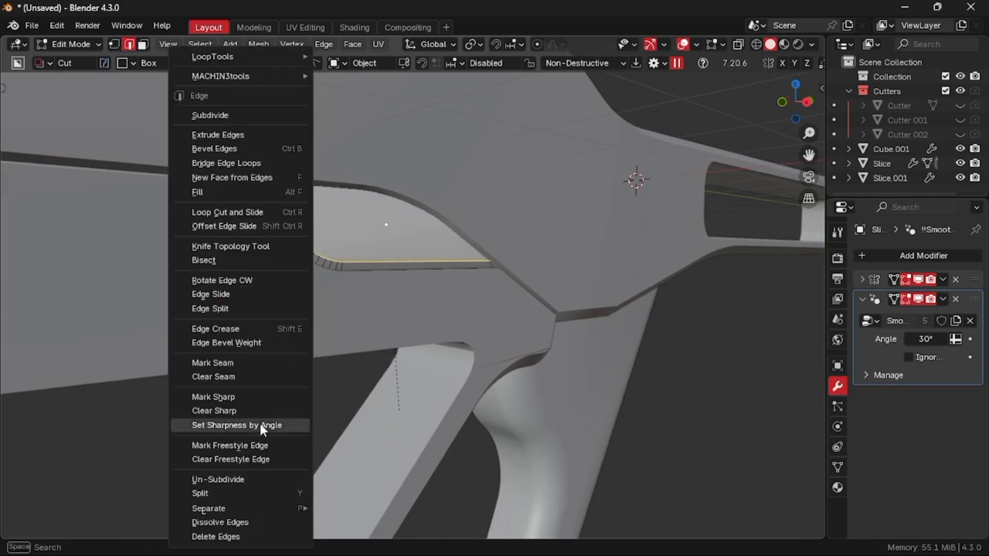
click(246, 394)
key(Tab)
click(455, 263)
scroll(455, 264, down, 6)
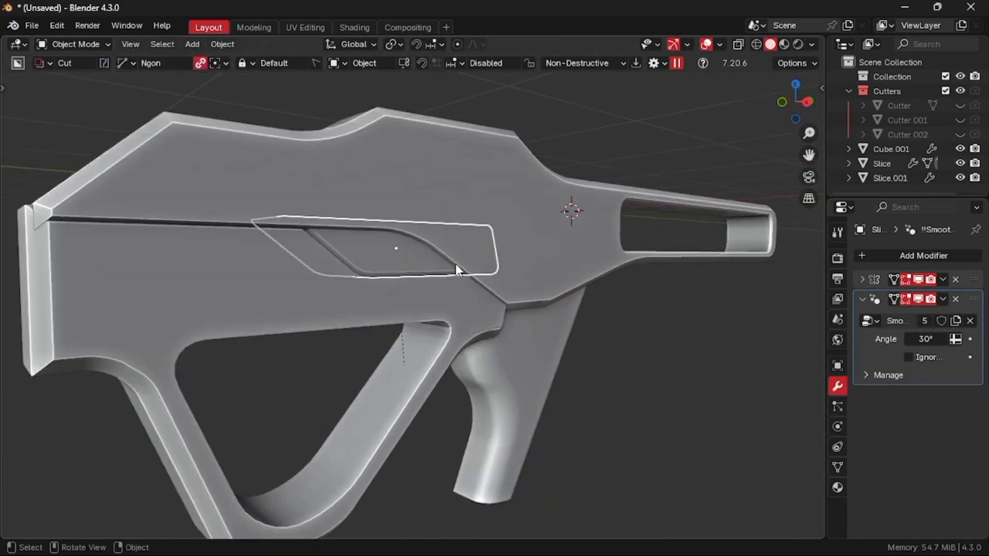
Cut a narrow vertical box slot with beveled, rounded ends into the rear part of the side panel
middle_drag(600, 462, 556, 453)
scroll(556, 453, up, 10)
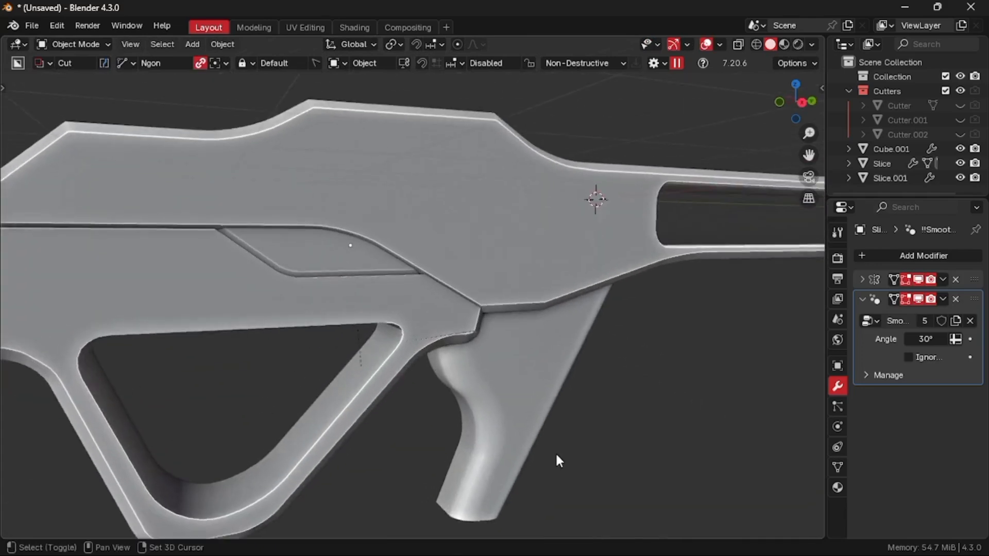
scroll(557, 454, down, 4)
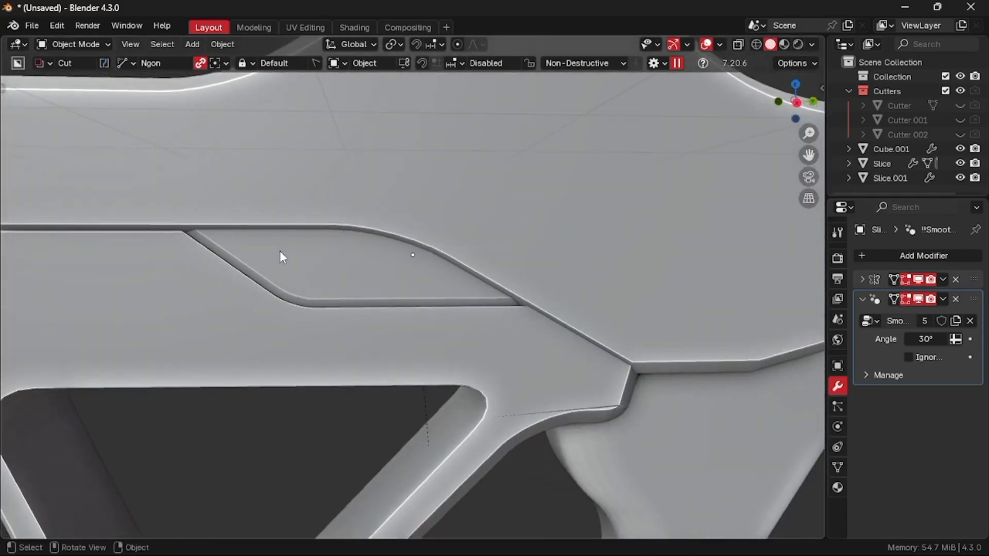
key(d)
click(272, 229)
drag(290, 241, 299, 282)
key(b)
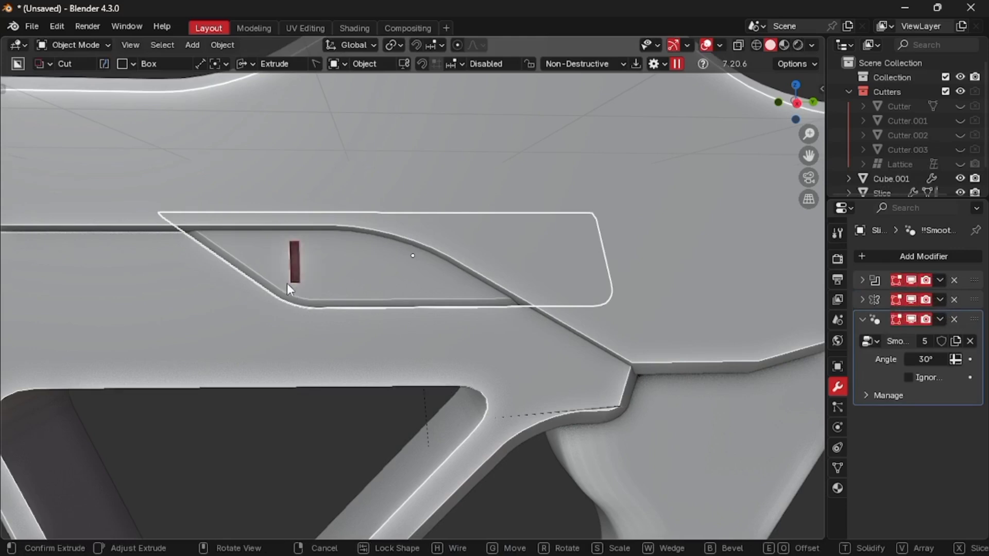
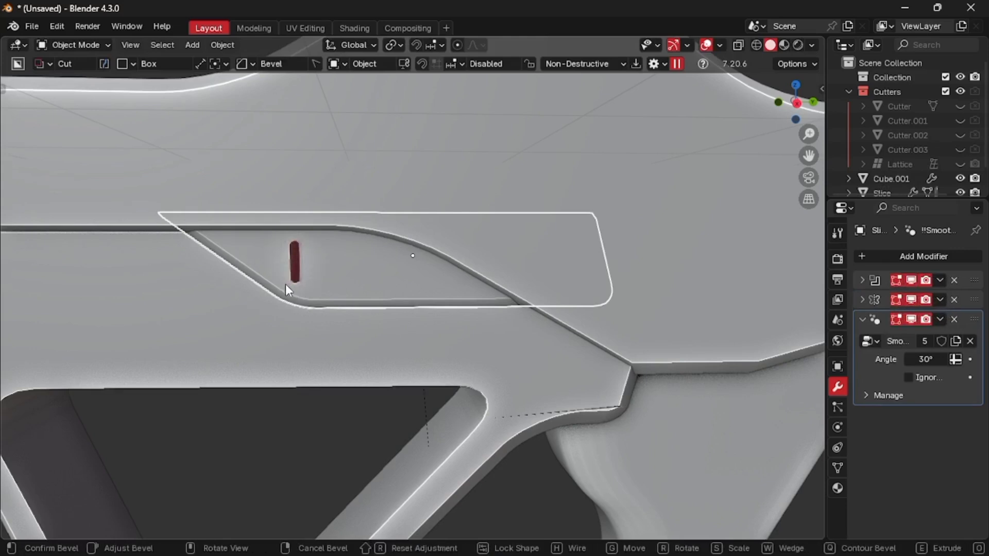
click(280, 285)
Unhide the slot's cutter, Cutter.003, and rotate it 36.8° about the global X axis in side view
click(960, 150)
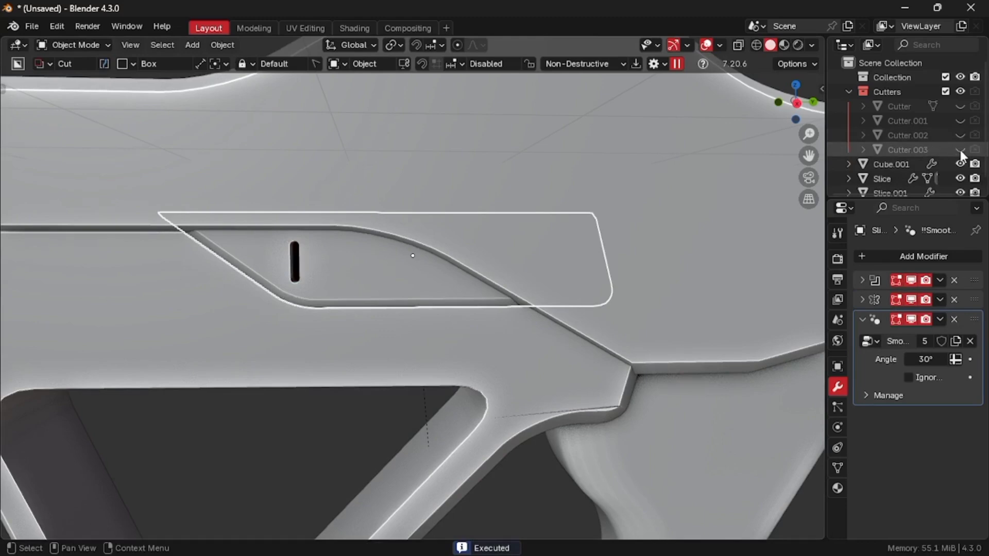
click(289, 253)
key(KP_3)
scroll(289, 253, up, 4)
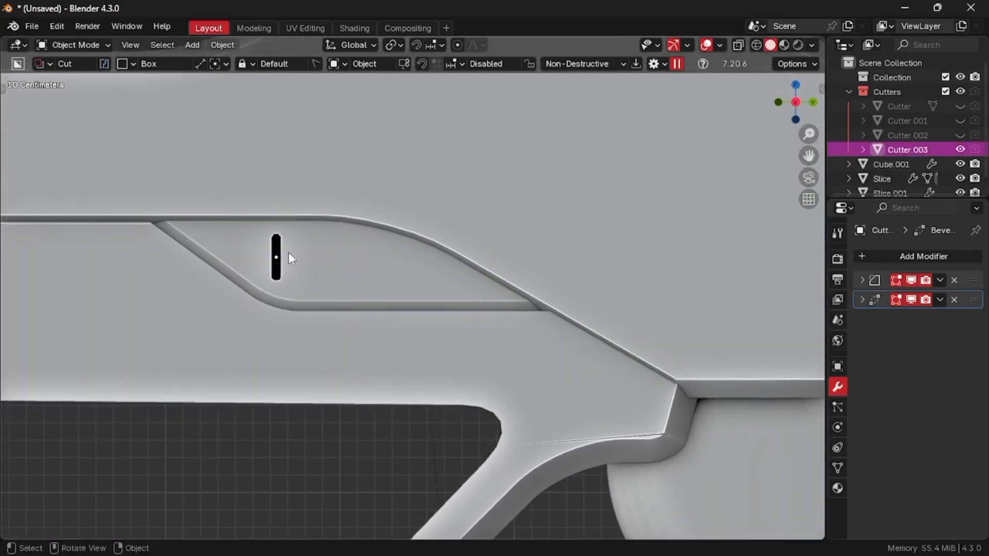
key(r)
key(x)
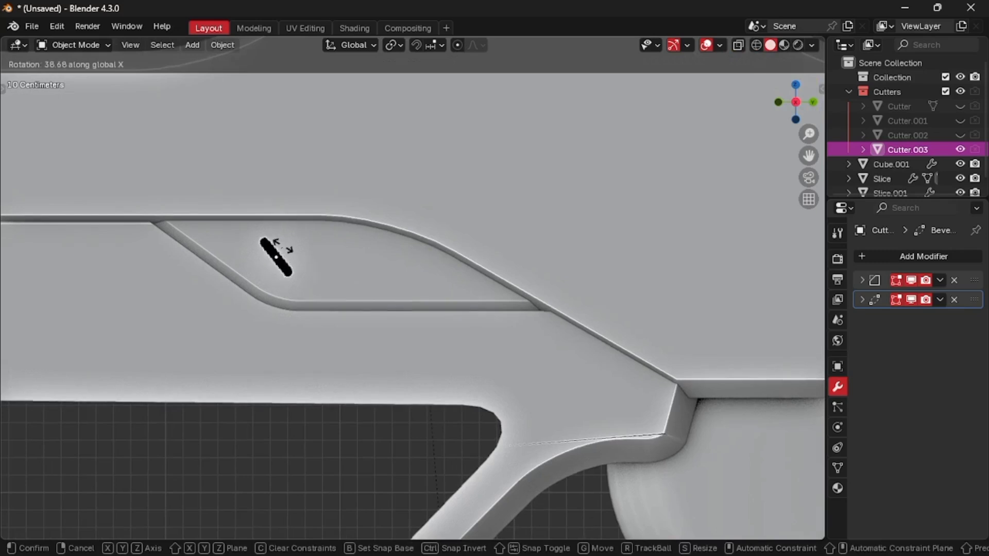
click(283, 246)
Move the slot cutter -0.12879 m along global Y and rotate it about global X by a further 9.64° and 3.93°
key(g)
key(y)
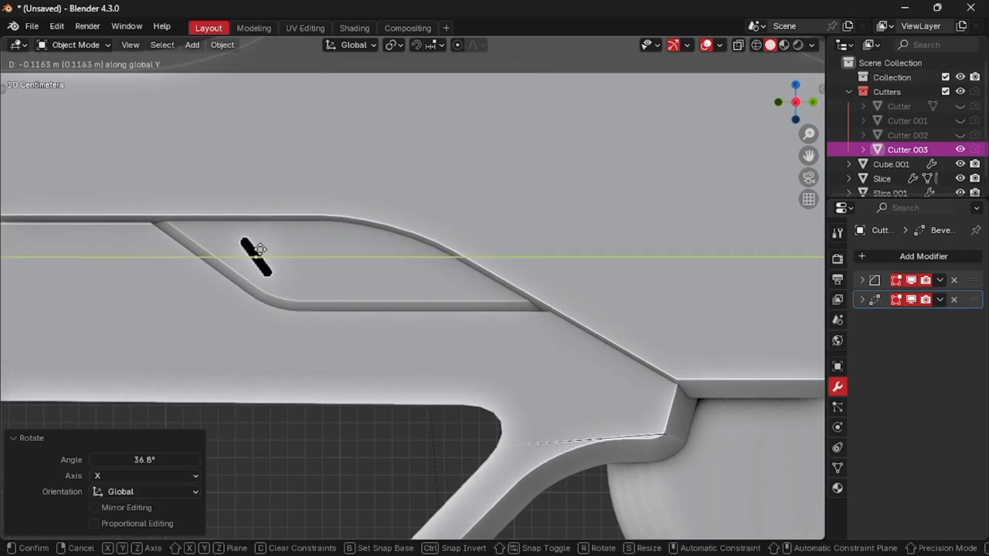
click(262, 255)
key(r)
key(x)
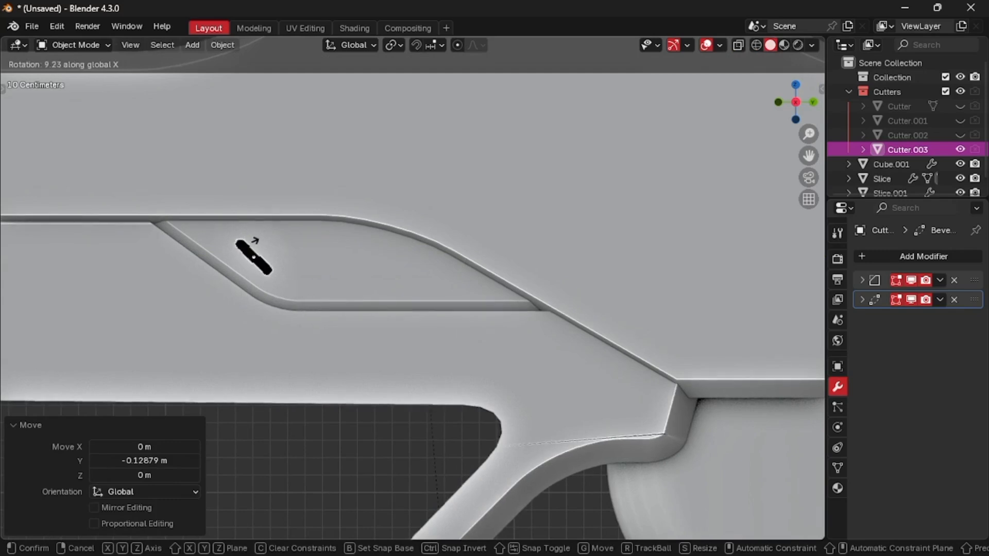
click(250, 240)
key(r)
key(x)
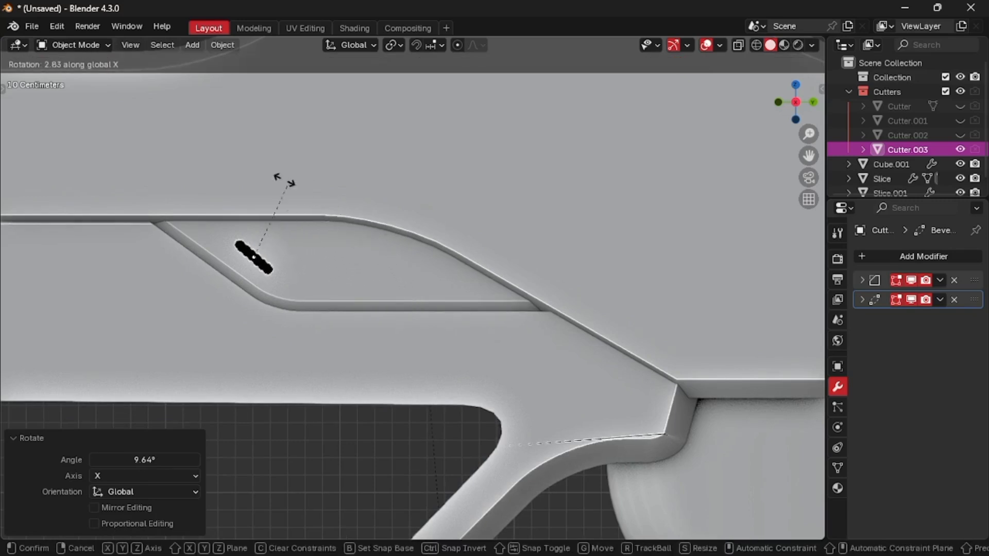
click(243, 181)
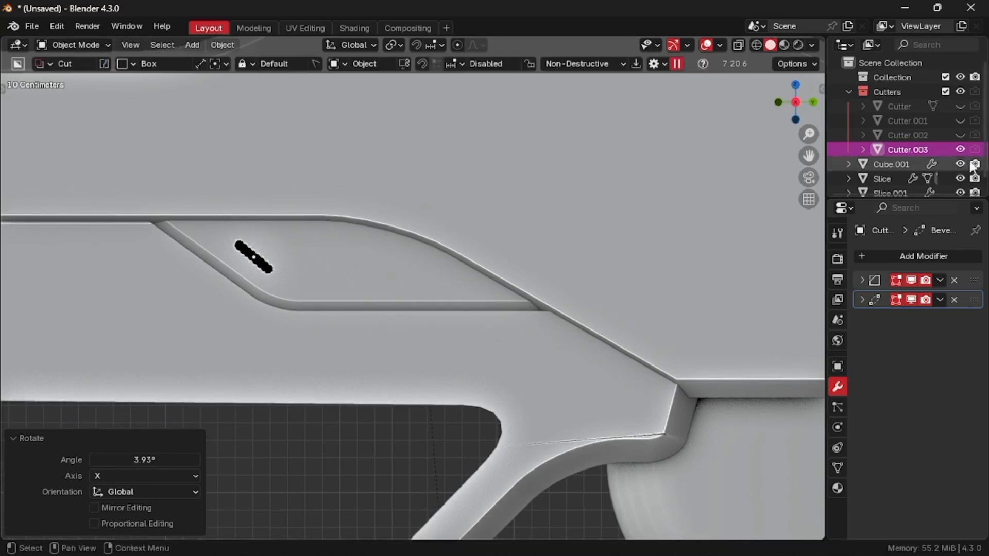
Add an Array modifier to the slot cutter with relative offset factors of 0 in X and -1.300 in Y
click(882, 254)
mouse_move(821, 301)
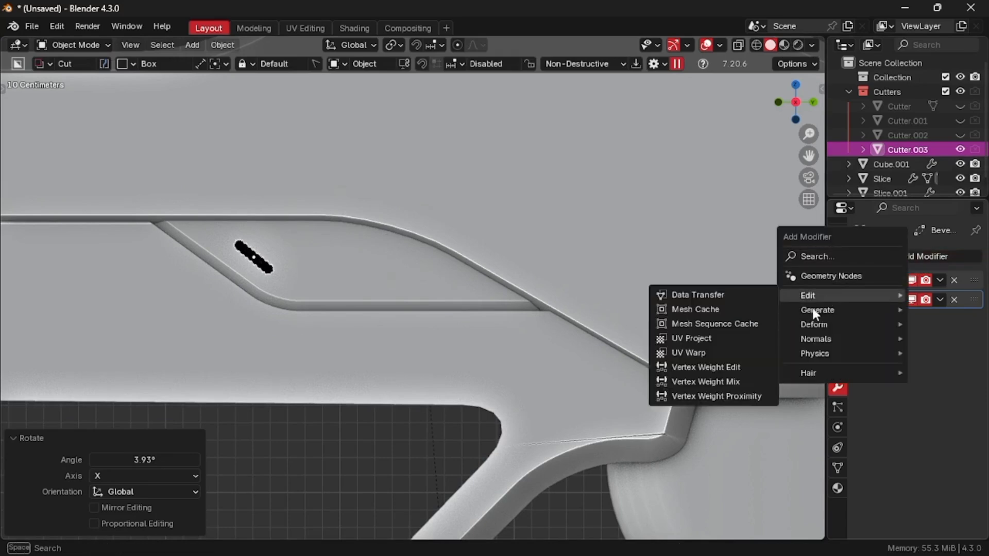
click(691, 64)
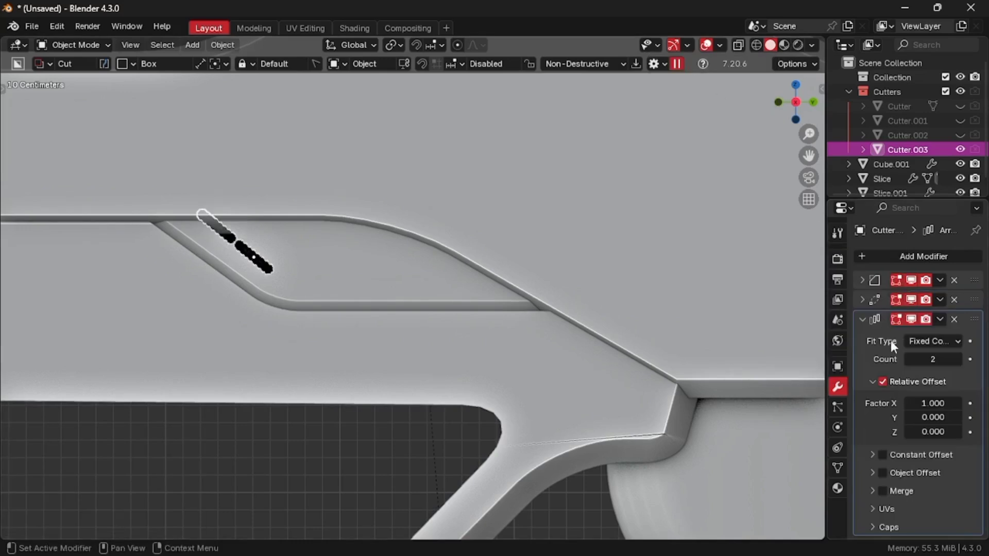
key(Return)
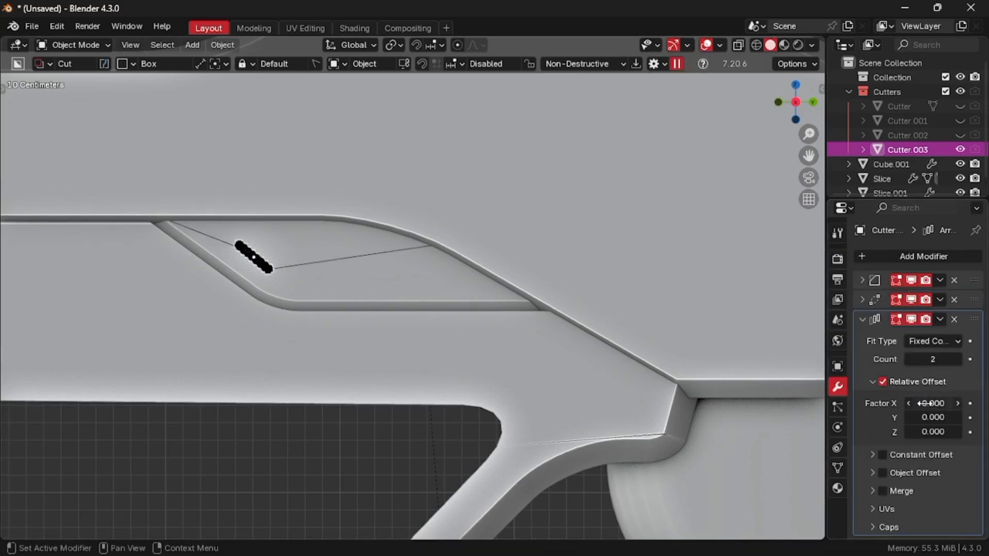
drag(932, 417, 748, 369)
Apply the slot cutter's rotation and set the array's relative offset Y factor to 0.700
key(ctrl+a)
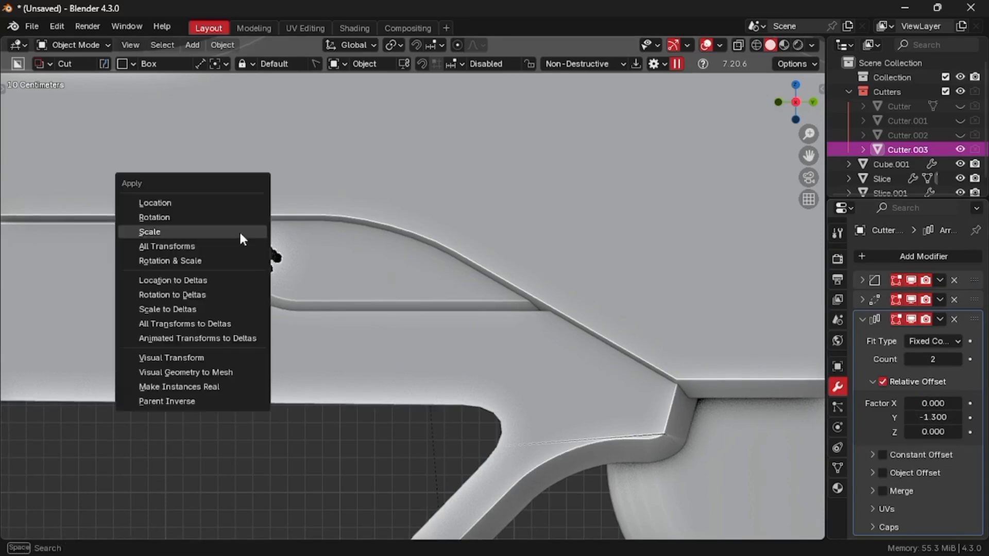
click(190, 218)
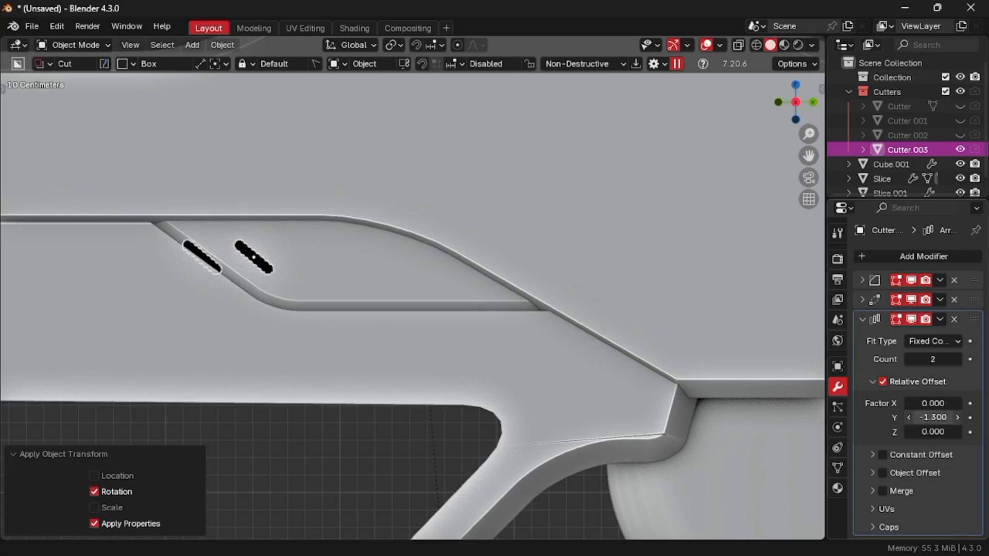
key(minus)
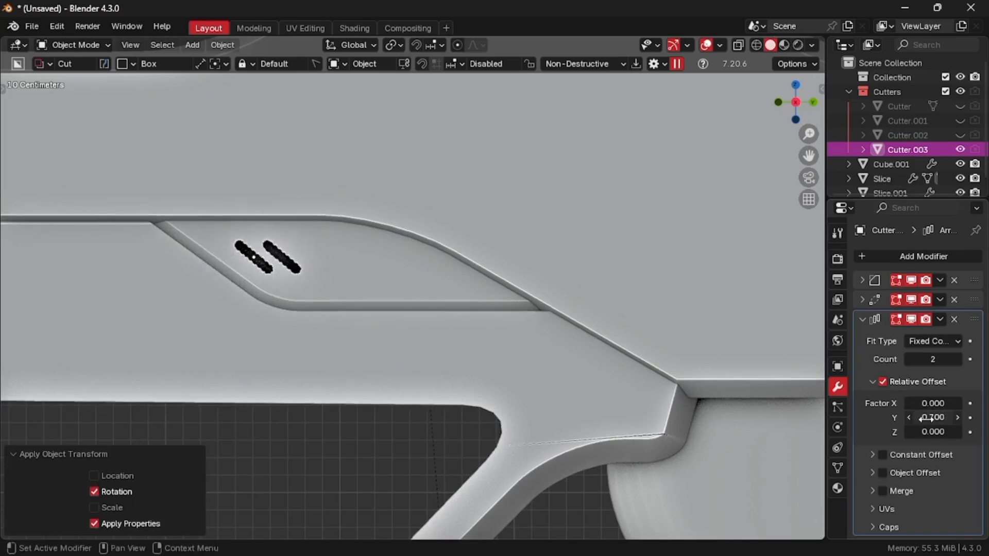
Increase the slot cutter's array count to 6
click(957, 359)
click(958, 360)
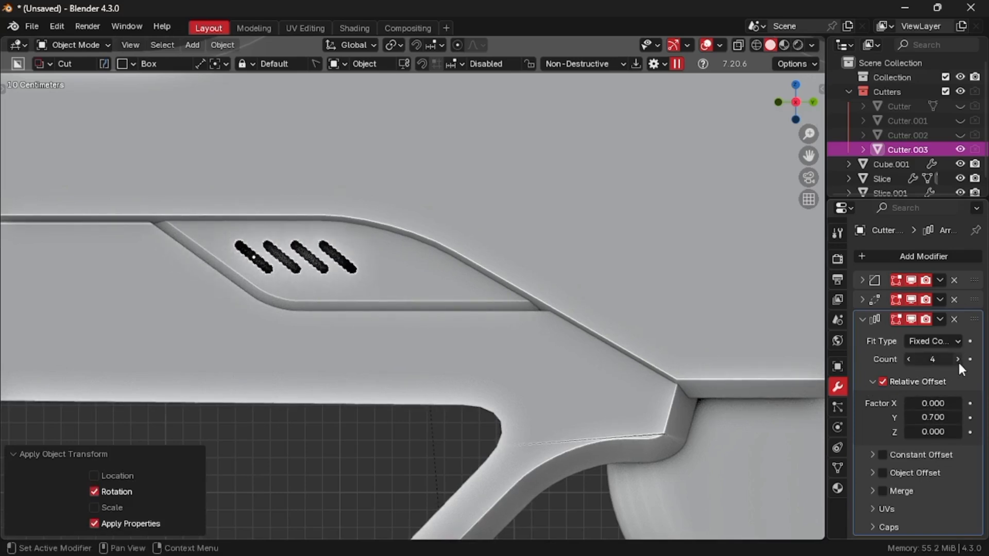
click(957, 360)
click(957, 360)
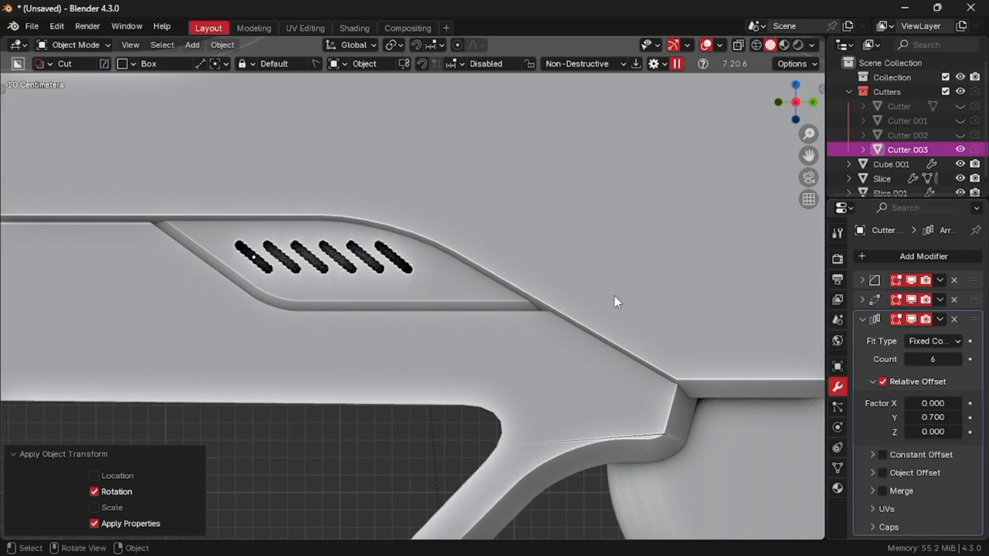
Move the arrayed cutter slightly outward along the global X axis to make the slots shallower, and hide the cutter
scroll(614, 296, up, 5)
scroll(614, 296, down, 5)
key(g)
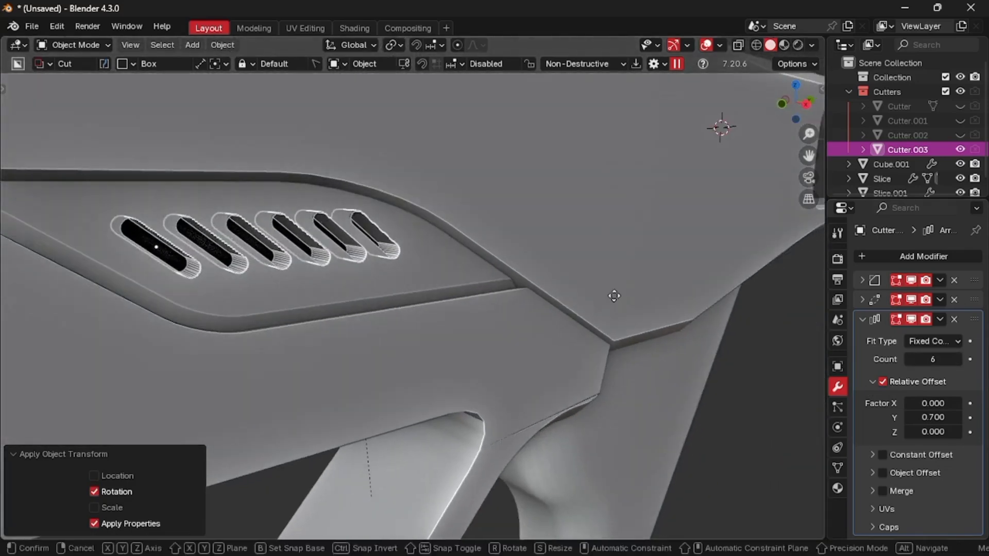
key(x)
click(621, 296)
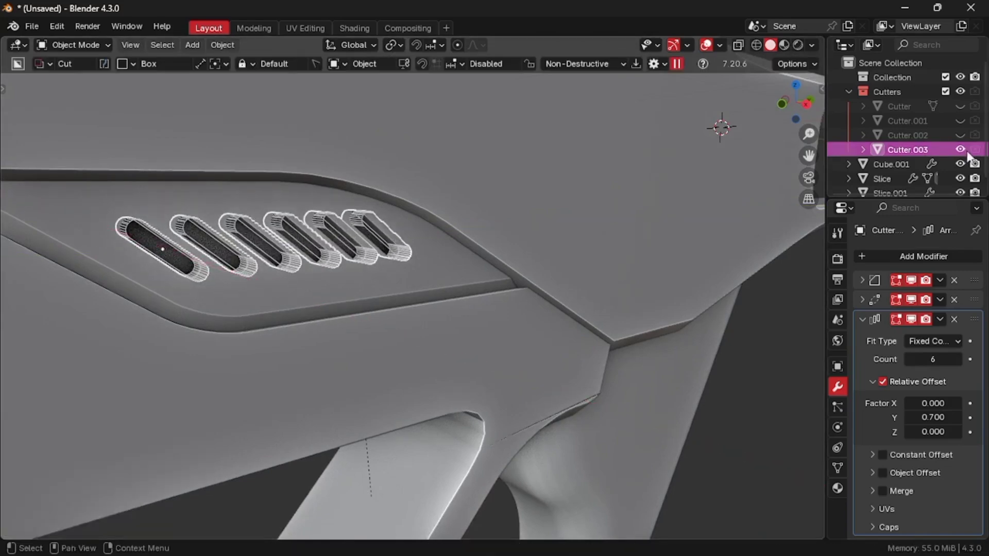
click(960, 150)
scroll(522, 287, down, 8)
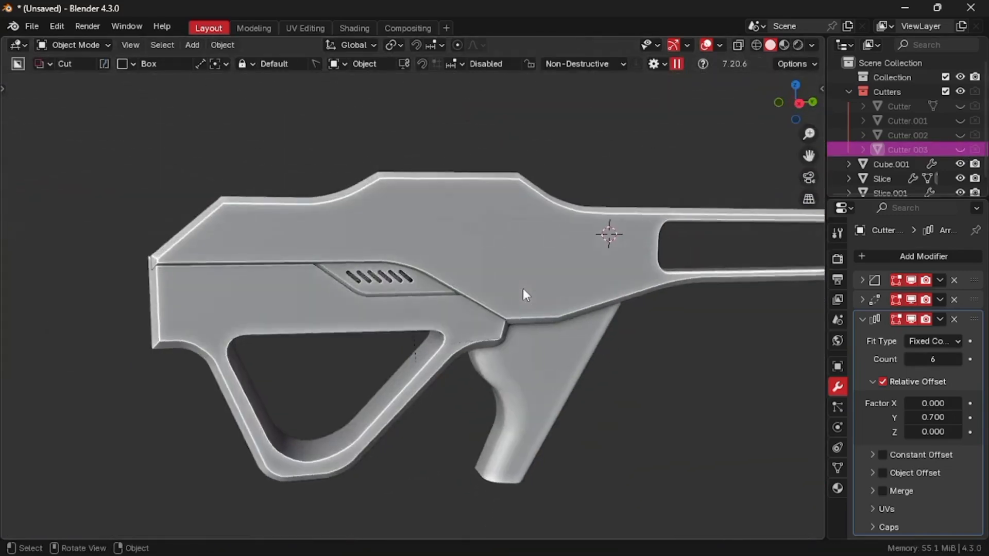
key(KP_3)
scroll(401, 326, up, 3)
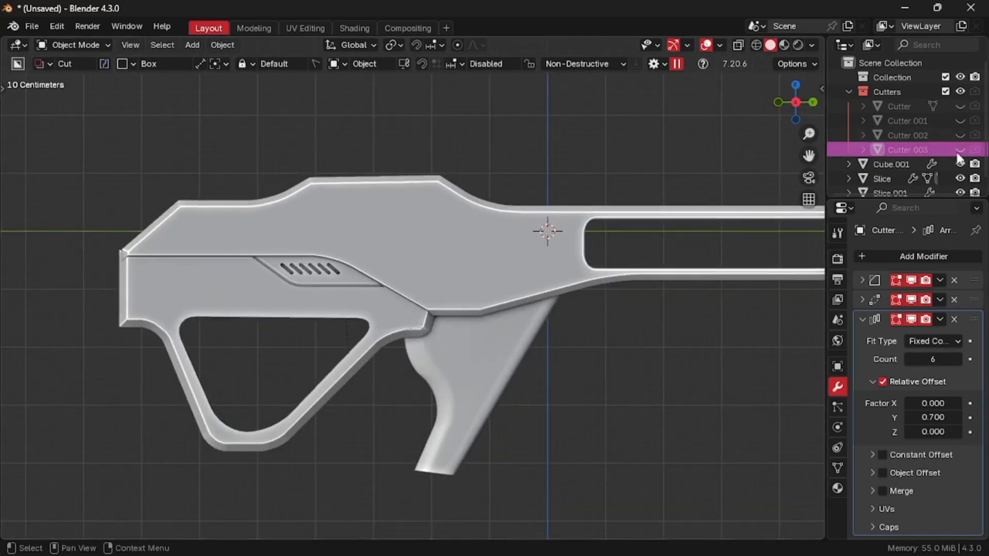
Hide the main body Cube.001, then show and select the slot cutter Cutter.003
click(960, 164)
click(378, 265)
scroll(407, 242, up, 5)
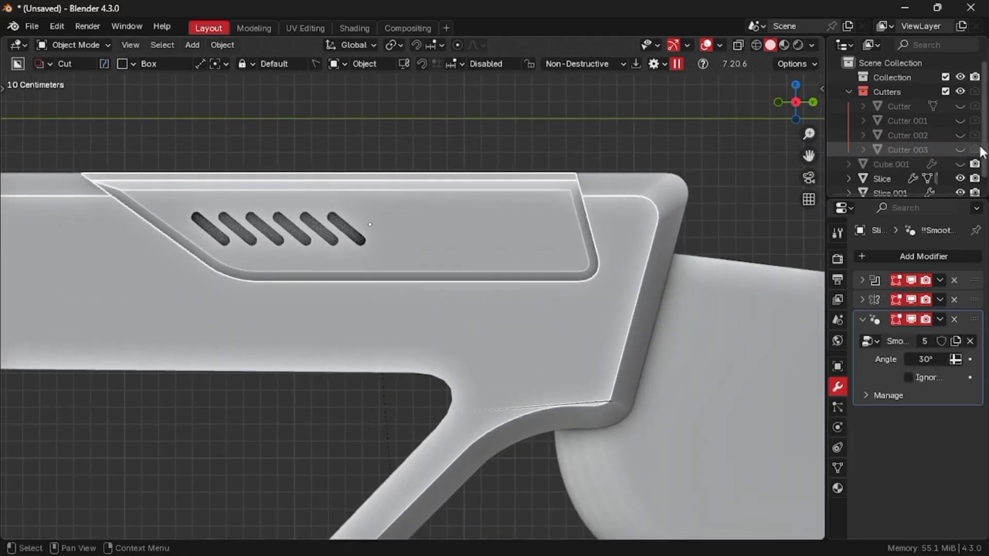
click(960, 149)
click(344, 221)
Try to scale the slot cutter along its local X and Y axes
key(s)
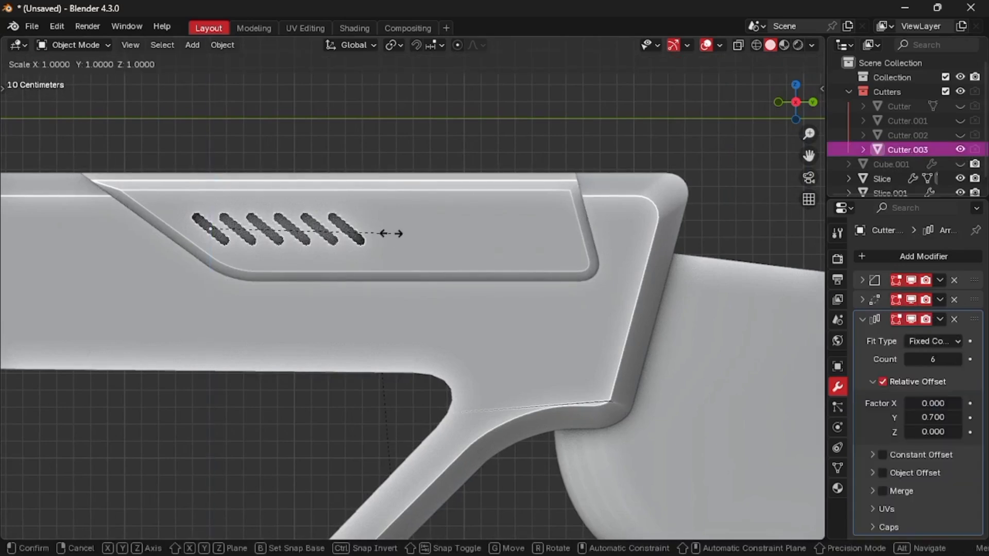
key(x)
key(x)
key(y)
key(y)
click(391, 233)
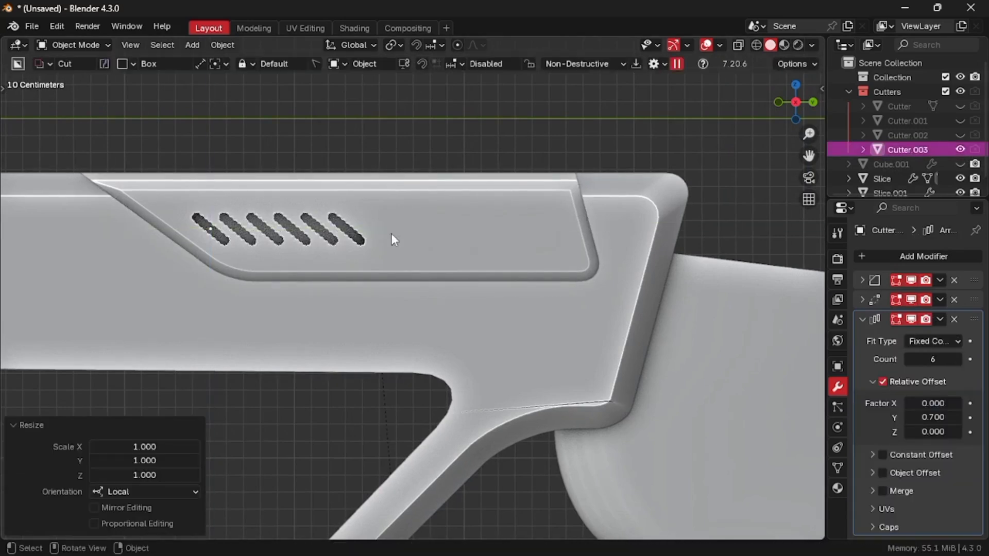
Enlarge the slot cutter and set its array count to 5, undoing a trial move along Z
key(s)
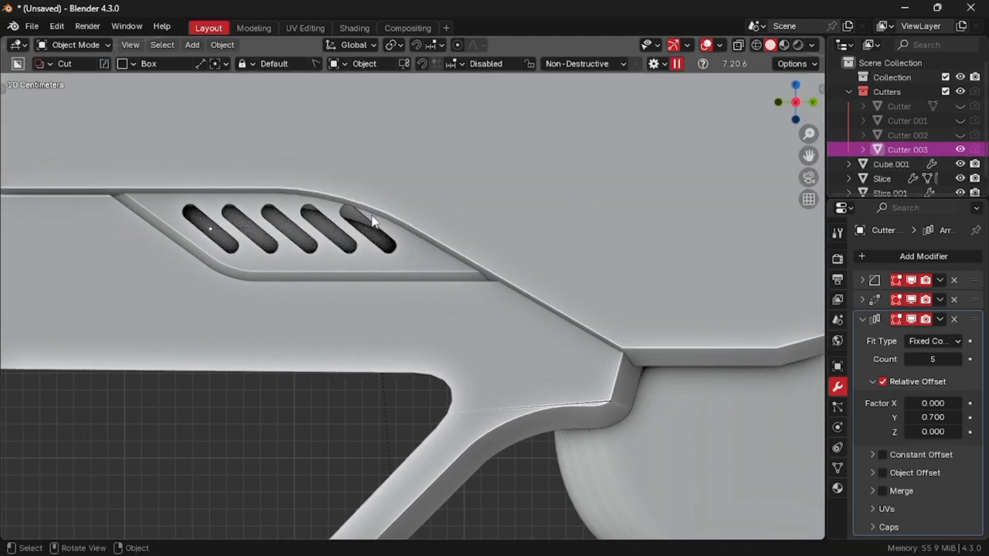
key(g)
key(z)
click(375, 224)
key(ctrl+z)
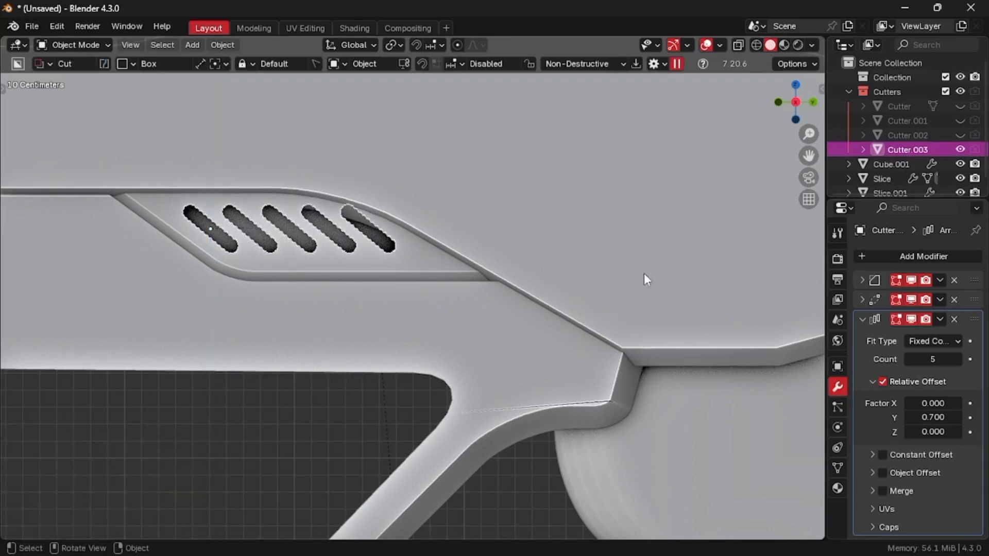
Refit the slots inside the side panel recess, move their cutter about 0.028 m along X and hide the cutter
key(s)
click(555, 286)
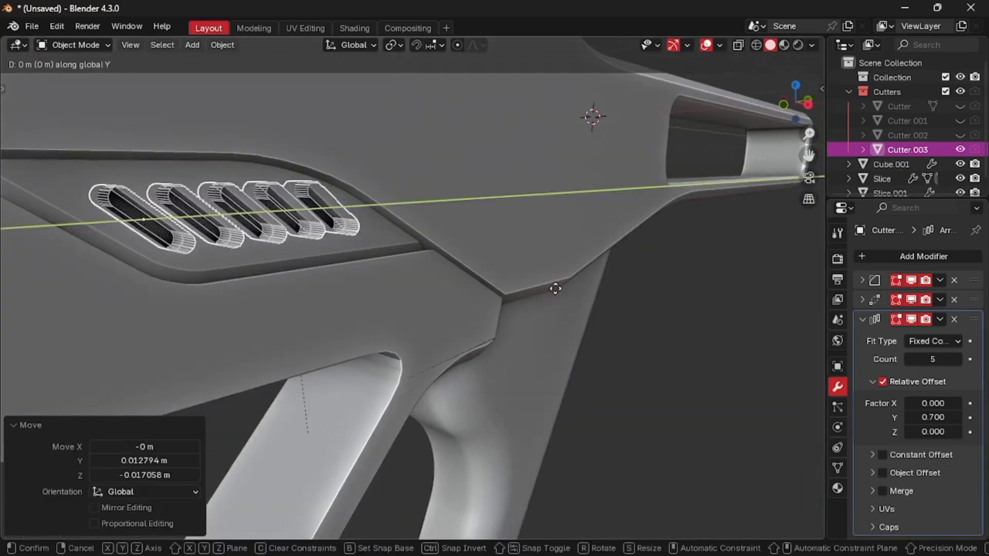
key(x)
click(561, 289)
click(960, 149)
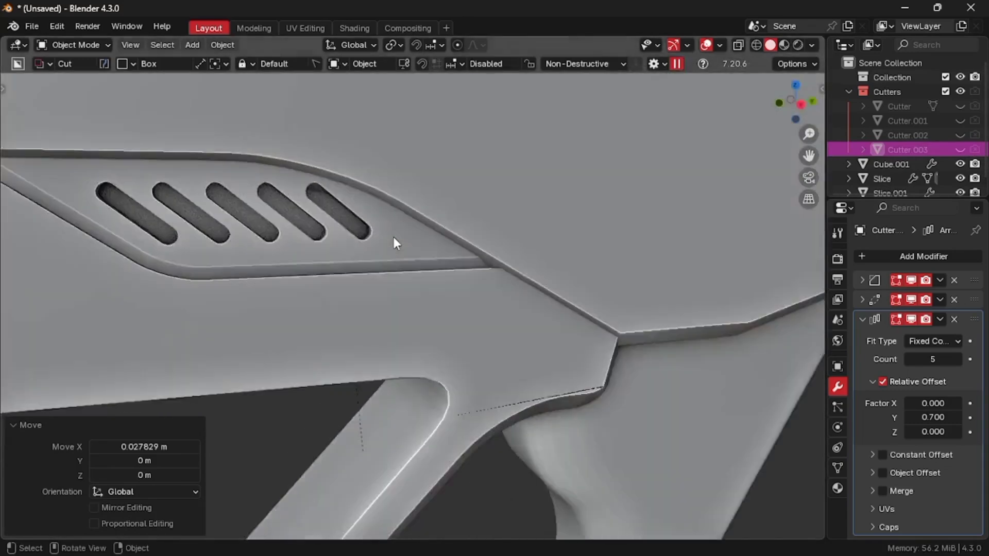
Move the grip about 0.41 m along Y and tilt it slightly about X towards a more upright angle
scroll(394, 240, down, 6)
scroll(414, 458, down, 2)
scroll(414, 458, up, 2)
key(KP_3)
key(f)
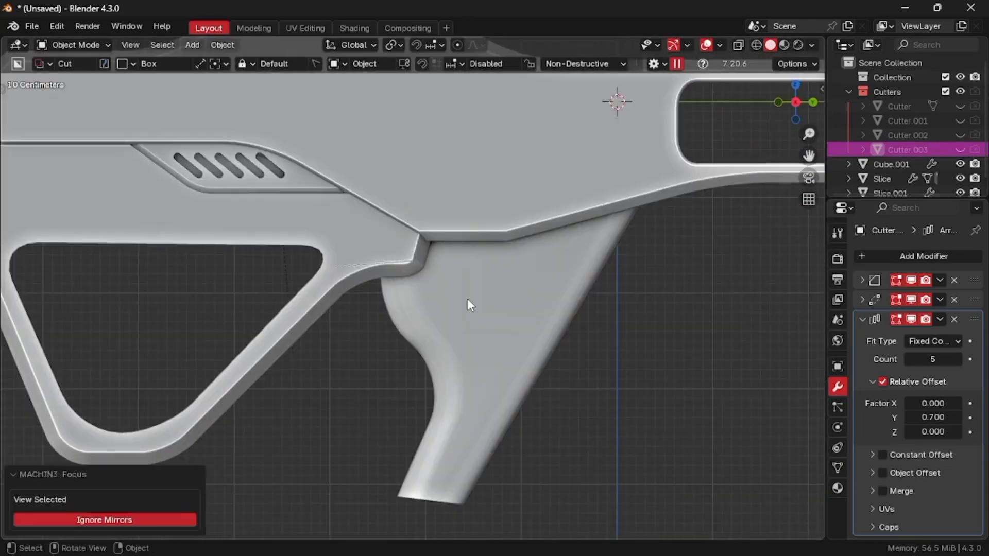
click(468, 299)
scroll(468, 298, down, 2)
key(g)
key(y)
click(539, 307)
key(r)
key(x)
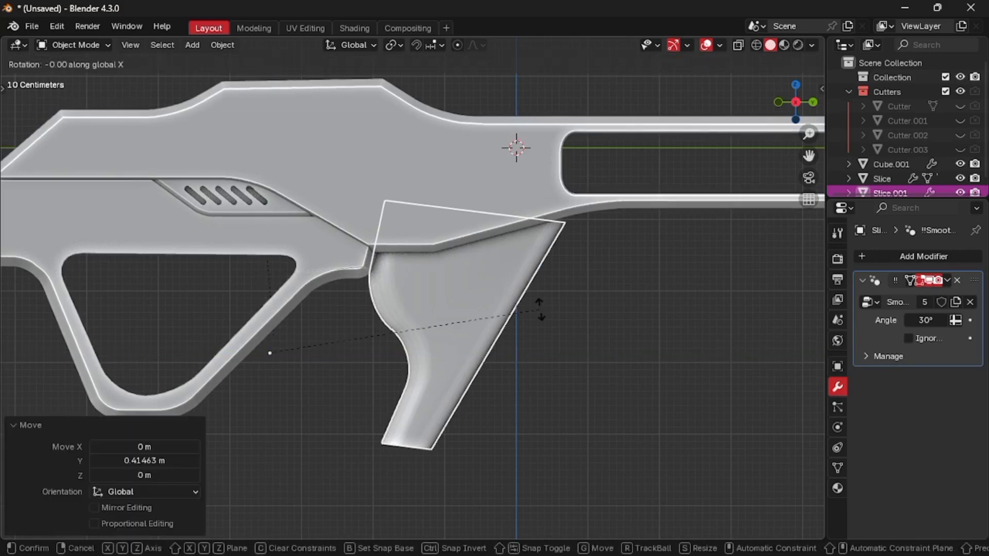
click(542, 286)
Nudge the grip along Y so its upper rear edge meets the lower corner of the body
key(g)
key(y)
click(550, 286)
click(550, 286)
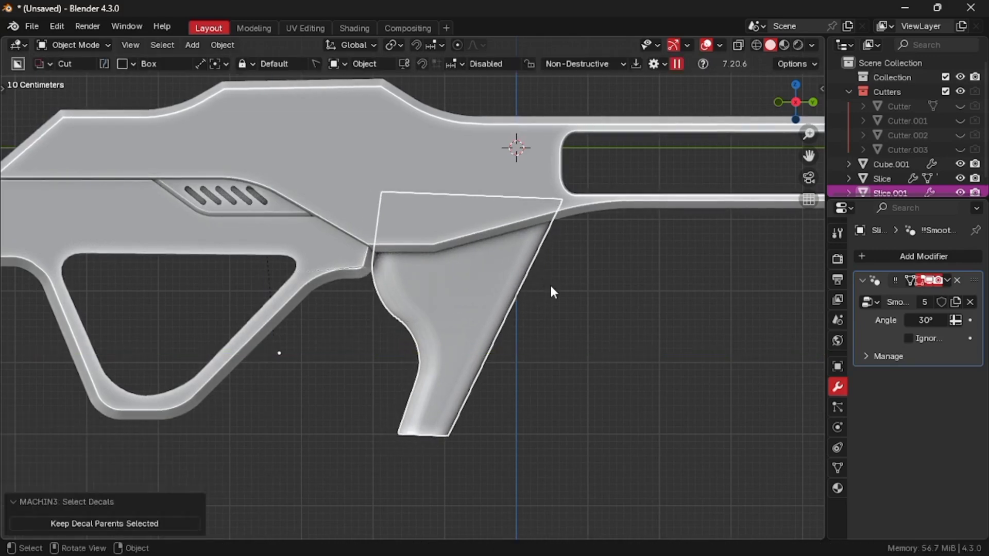
click(551, 286)
scroll(526, 352, down, 1)
scroll(462, 317, up, 3)
click(462, 318)
key(g)
key(y)
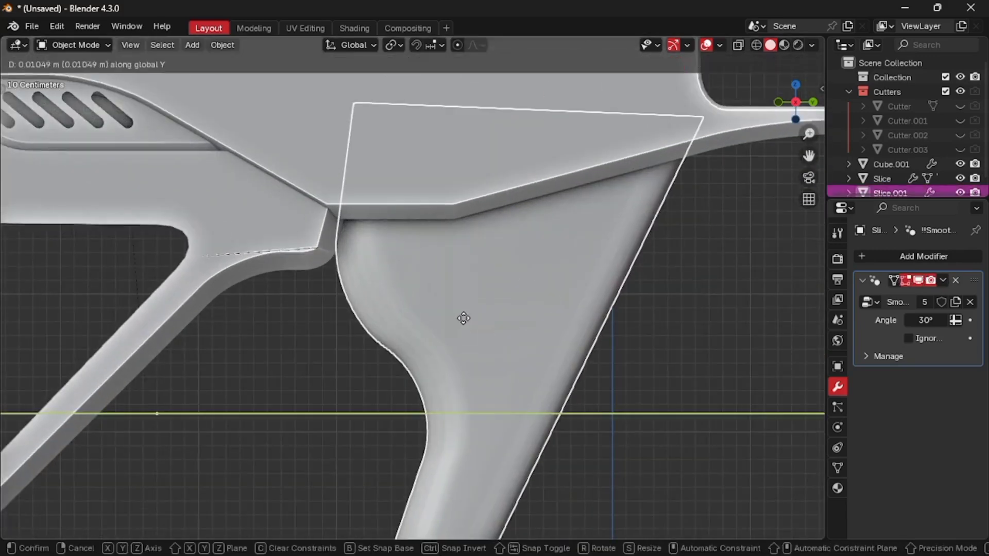
click(644, 367)
Add a cylinder with 50 vertices and rotate it 90° about X
scroll(644, 367, down, 5)
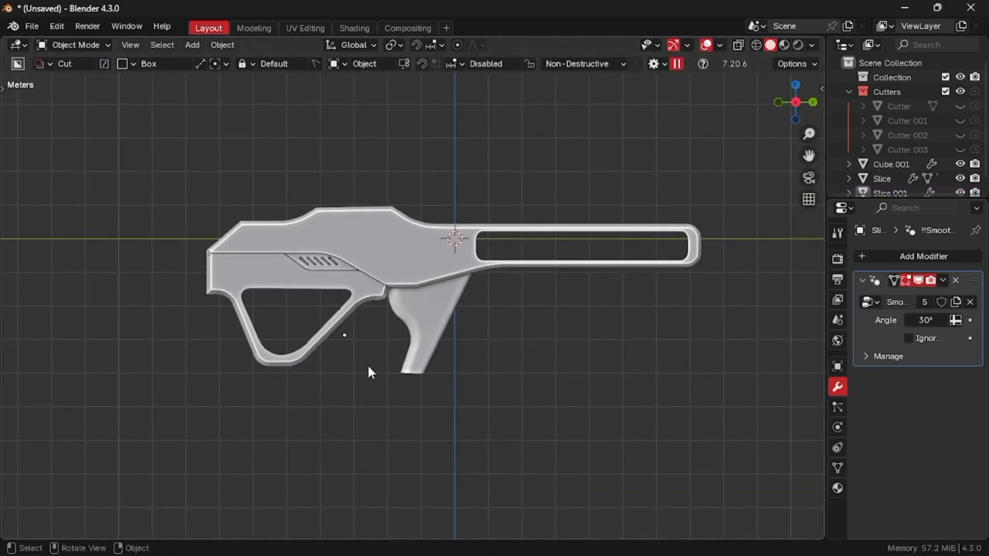
scroll(547, 353, down, 1)
scroll(545, 352, down, 1)
scroll(438, 309, up, 3)
key(shift+a)
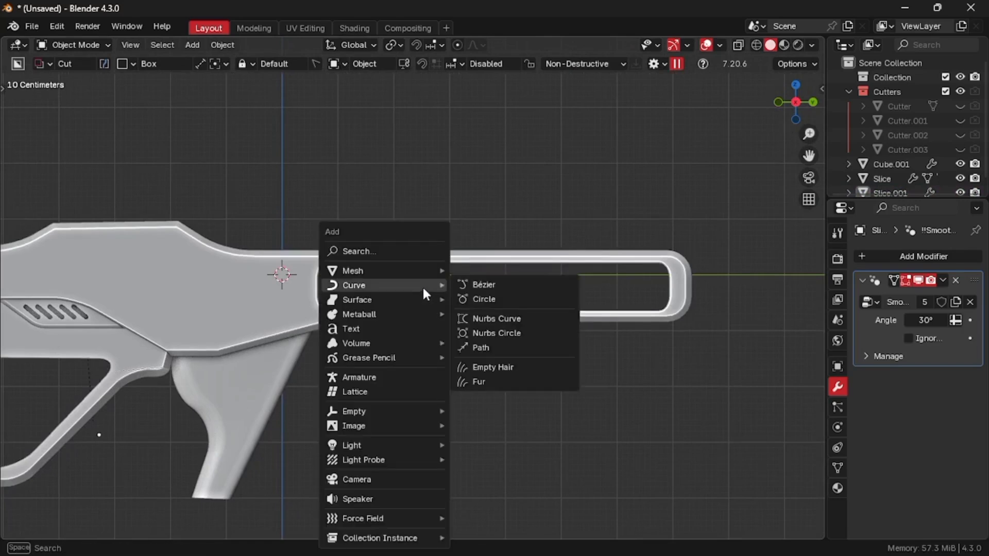
mouse_move(407, 270)
click(488, 356)
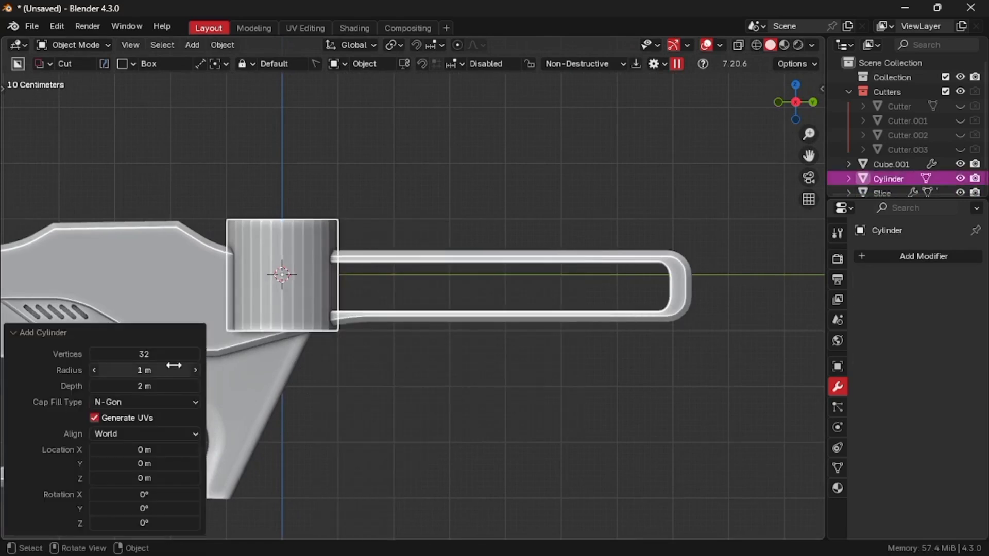
click(163, 356)
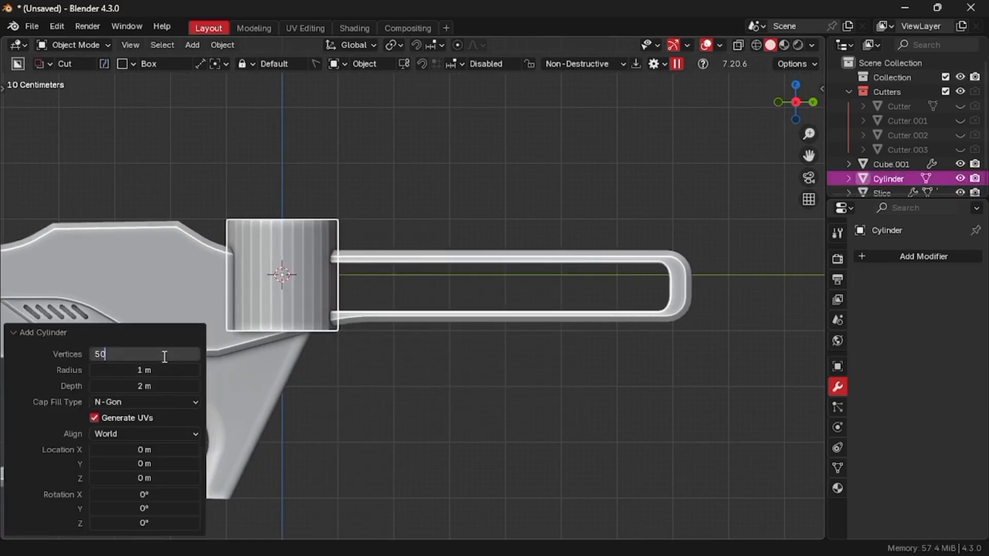
key(Return)
text(rx90)
key(Return)
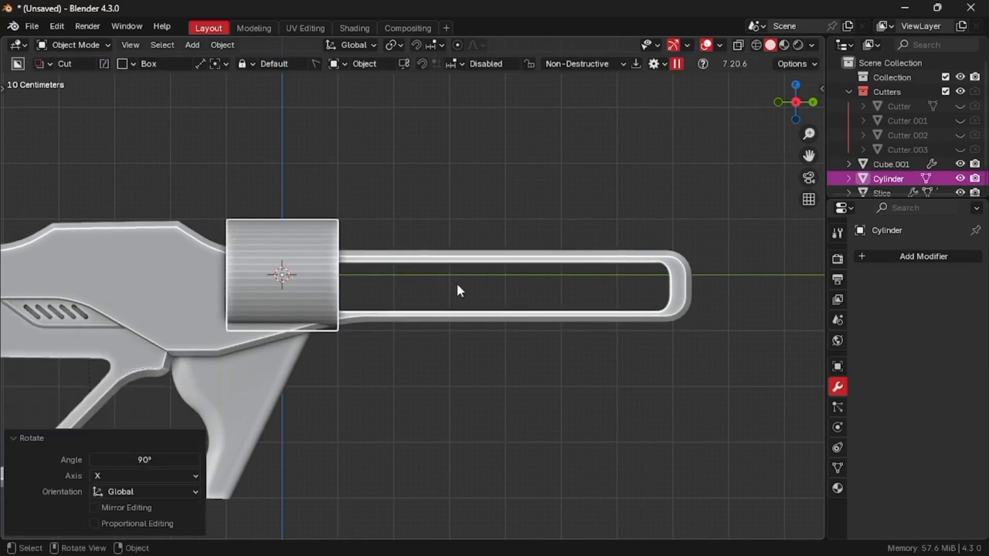
Scale the cylinder to about 0.214, then stretch it along Y by about 8.5
key(s)
click(321, 276)
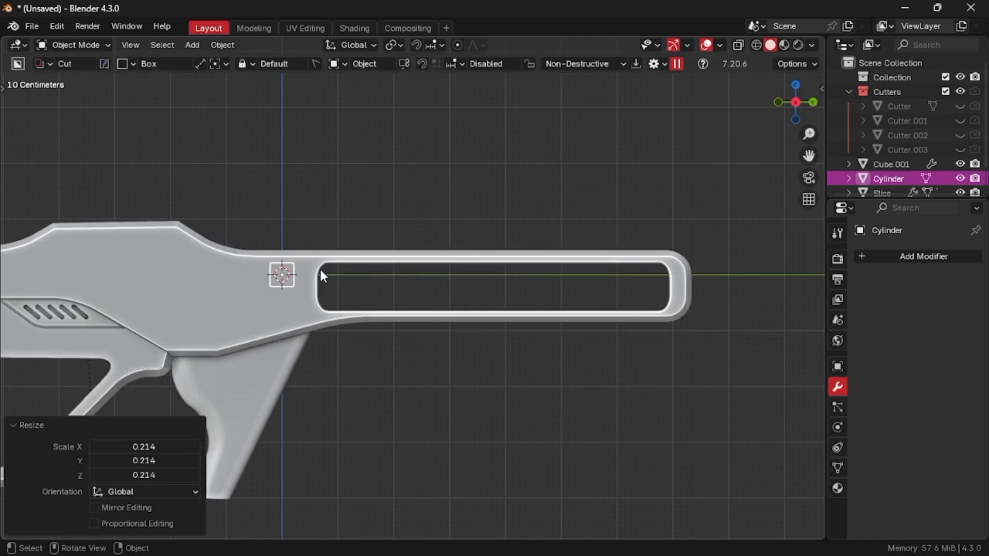
key(s)
key(y)
click(604, 227)
Lower the cylinder to mid-height of the front frame opening and move it about 1.41 m along Y
key(g)
key(z)
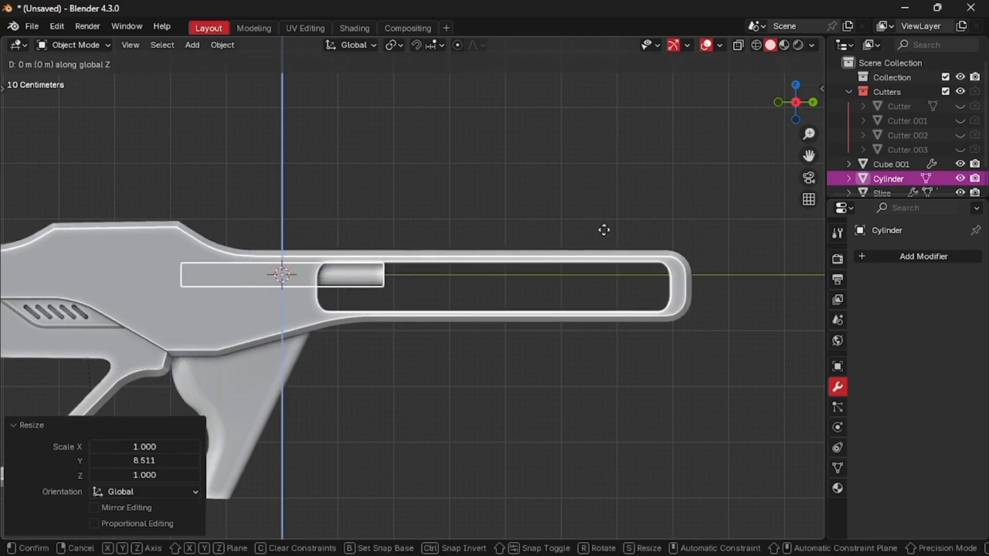
click(604, 232)
key(g)
key(y)
click(685, 248)
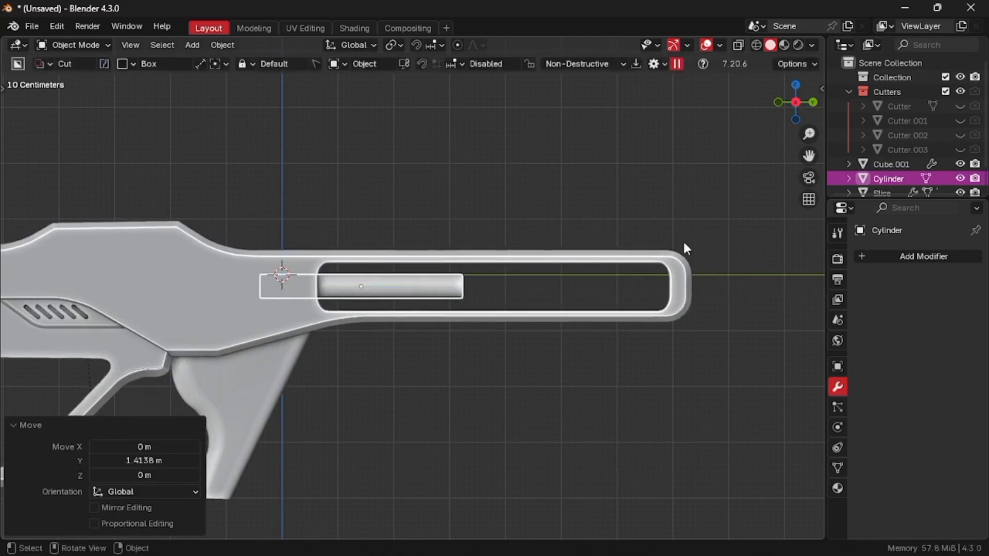
Shorten the cylinder along Y to about 0.774 and move it about 0.83 m along Y into the frame opening
key(s)
key(y)
click(613, 276)
key(g)
key(y)
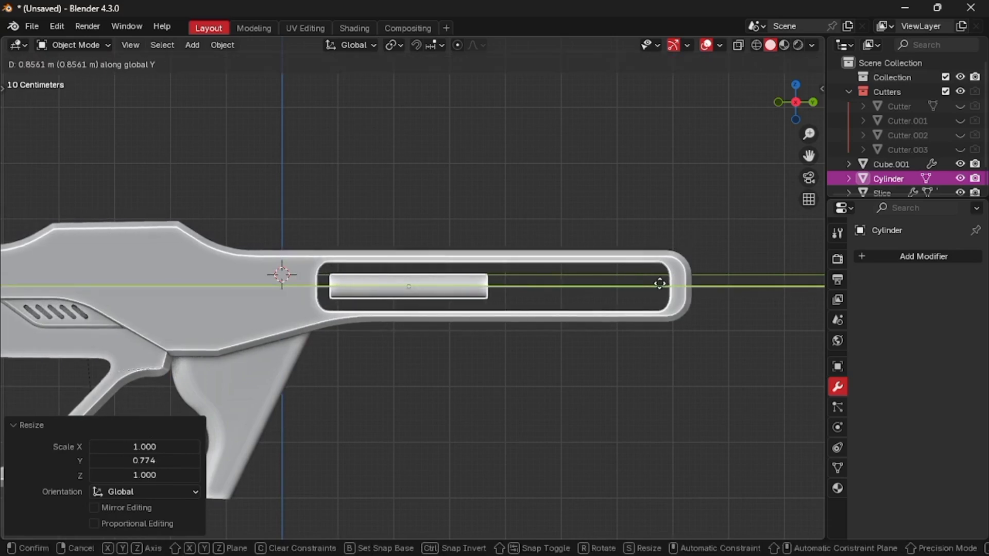
click(627, 280)
Enlarge the cylinder by about 1.43, shorten it along Y to about 0.818 and move it about 0.30 m along Y
key(s)
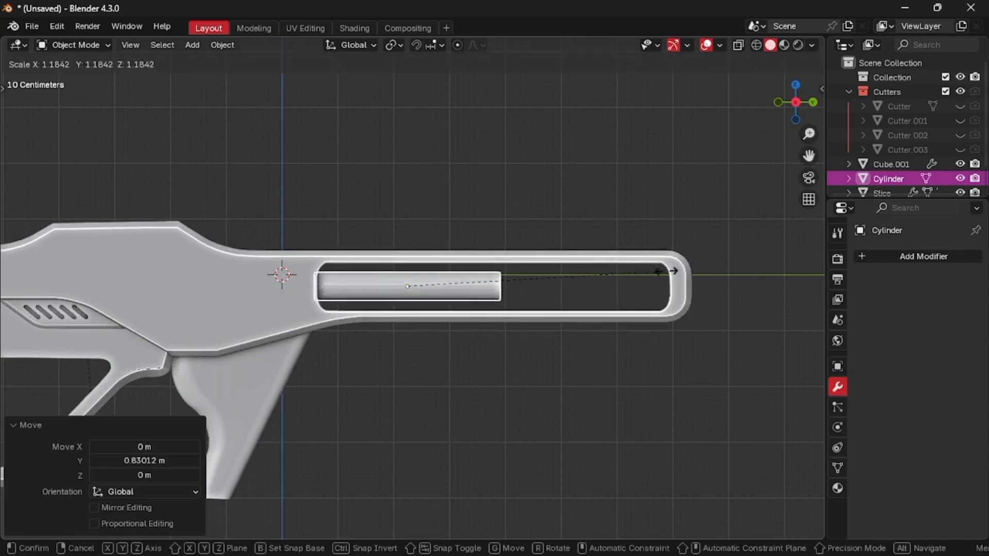
key(y)
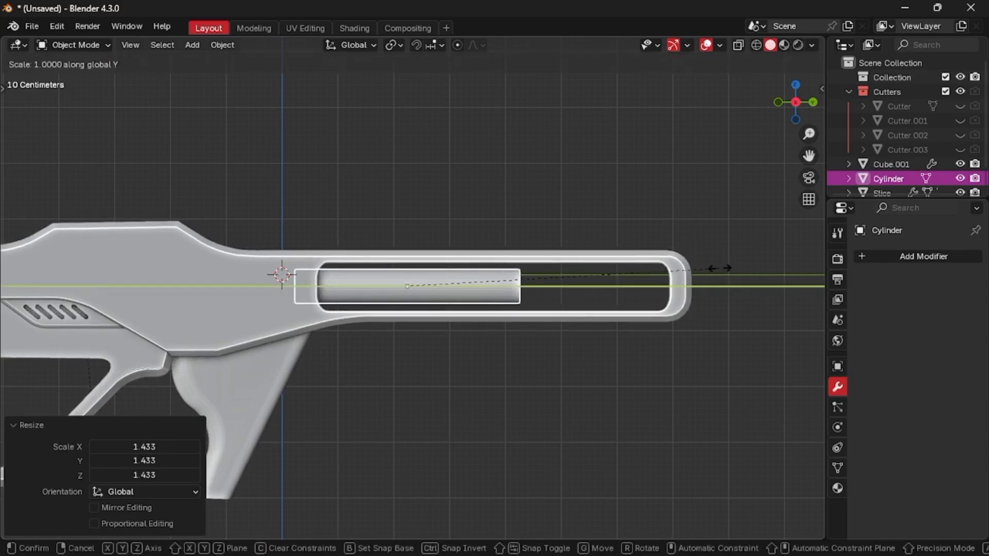
click(664, 275)
key(g)
key(y)
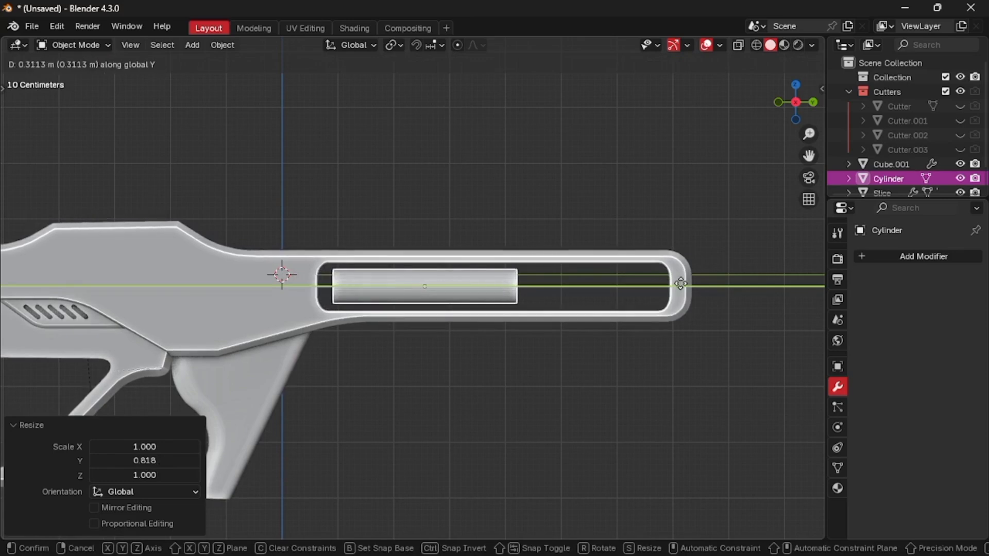
right_click(680, 284)
Apply the cylinder's scale and enter Edit Mode with nothing selected
key(ctrl+a)
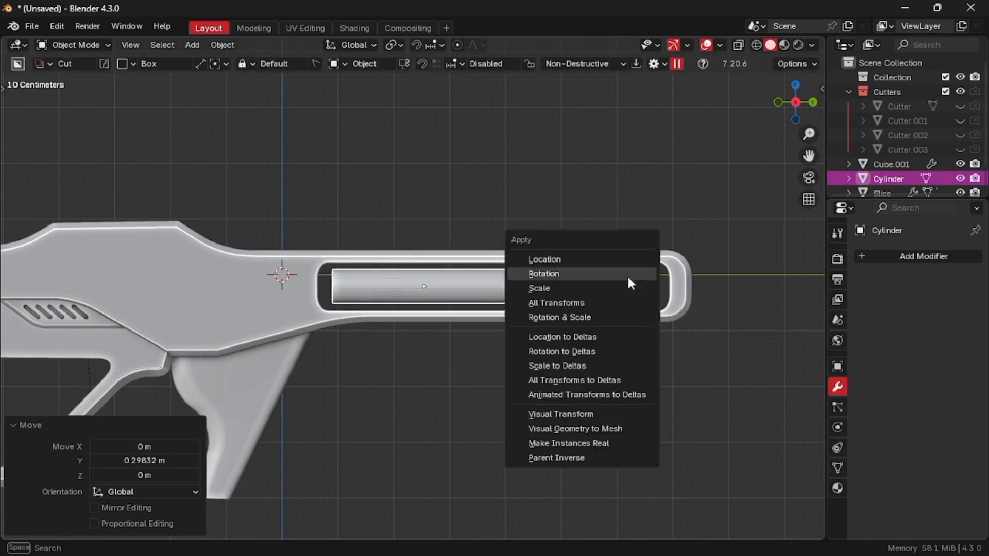
click(596, 291)
key(Tab)
click(733, 298)
click(732, 298)
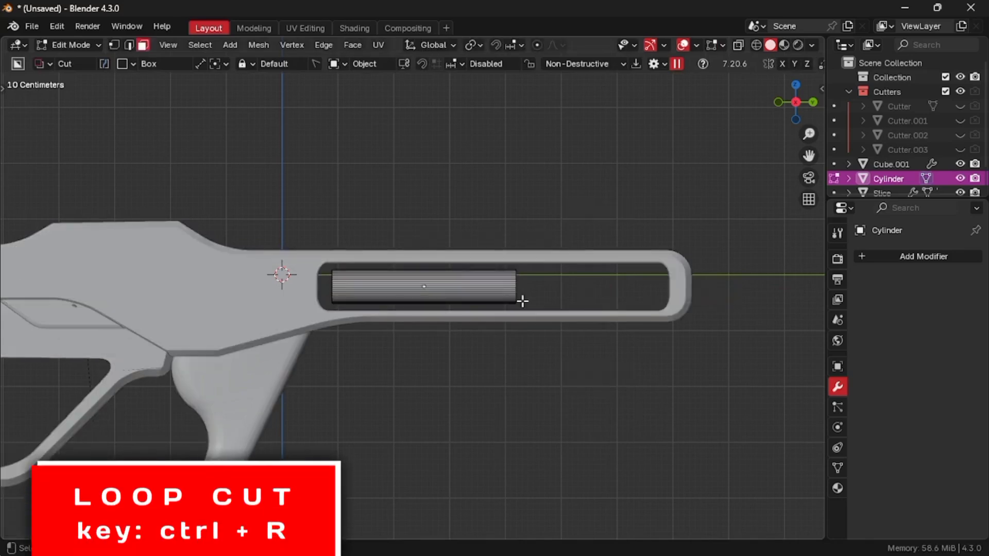
Add one loop cut around the cylinder and slide it close to the front end
scroll(512, 298, up, 3)
mouse_move(521, 301)
middle_down()
mouse_move(512, 298)
mouse_move(509, 312)
middle_up()
scroll(509, 312, up, 2)
key(ctrl+r)
click(506, 330)
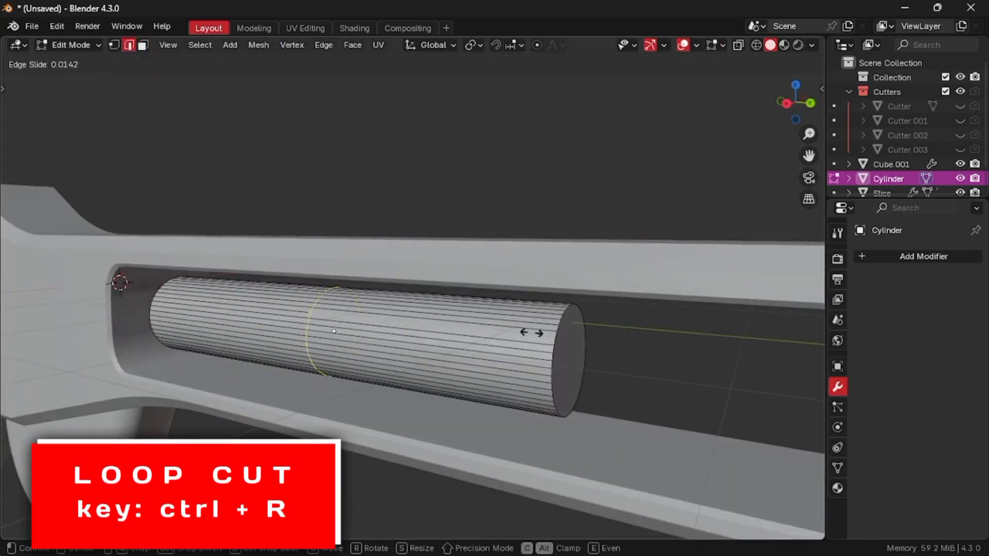
click(652, 371)
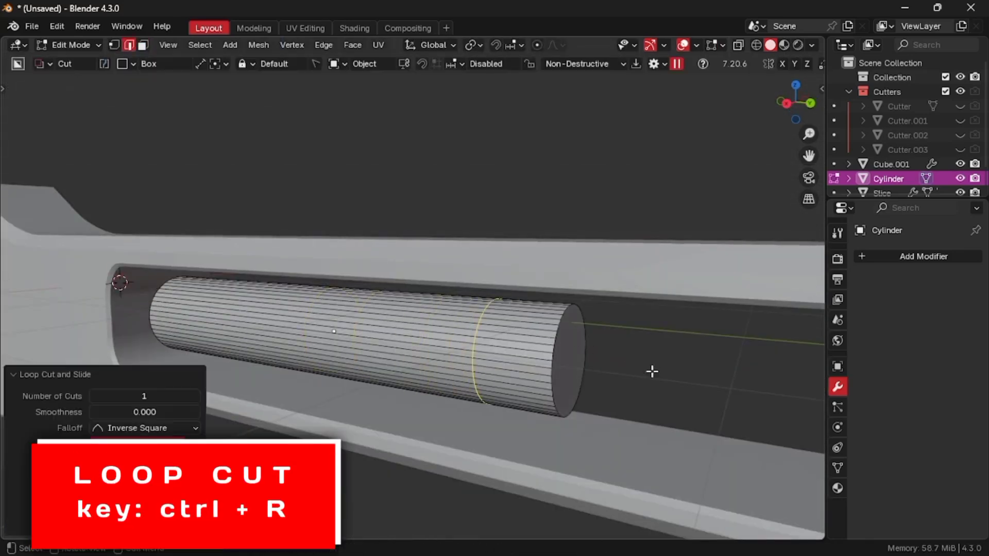
Extrude the ring of side faces at the cylinder's front end along their normals by about 0.057 m
click(143, 46)
alt+click(516, 333)
key(alt+e)
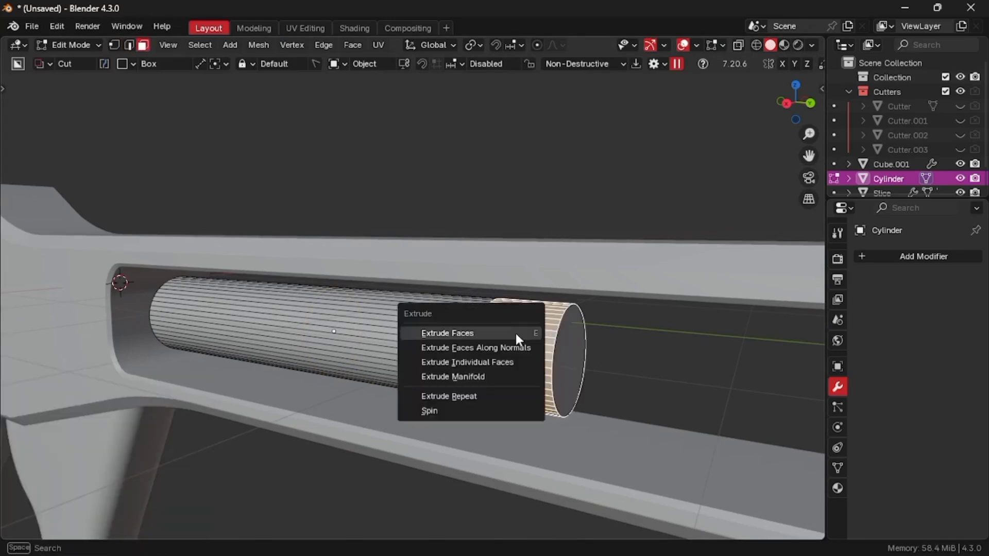
click(516, 335)
right_click(516, 334)
key(alt+e)
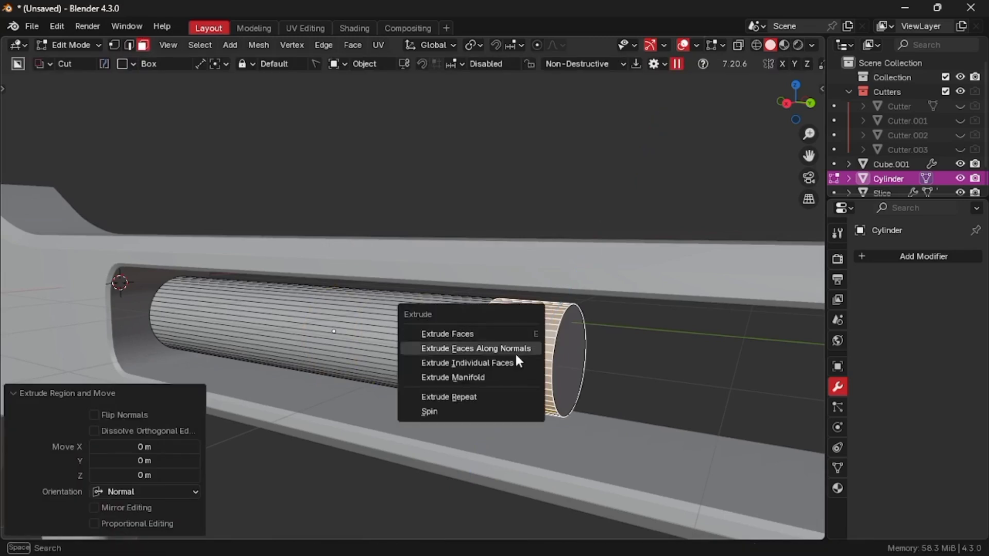
click(515, 352)
click(517, 349)
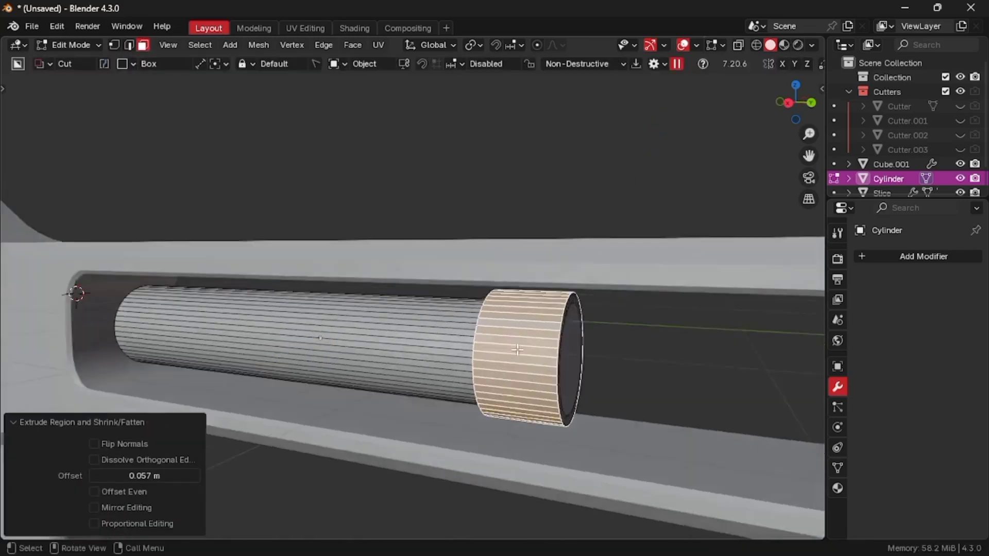
Move the inner edge loop at the back of the collar about -0.045 m along Y to slope its rear face
mouse_move(517, 349)
middle_down()
mouse_move(551, 354)
mouse_move(510, 361)
middle_up()
click(130, 46)
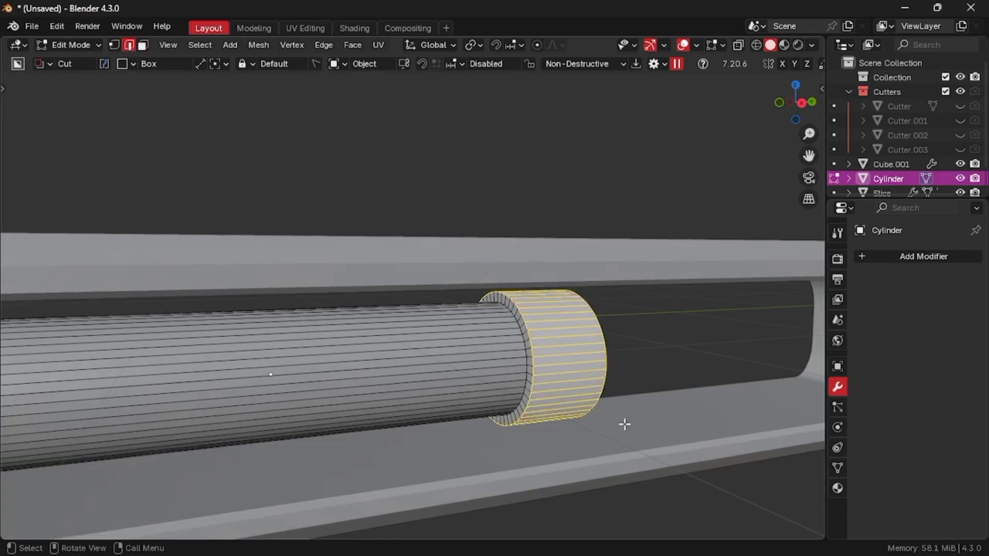
alt+click(518, 324)
key(g)
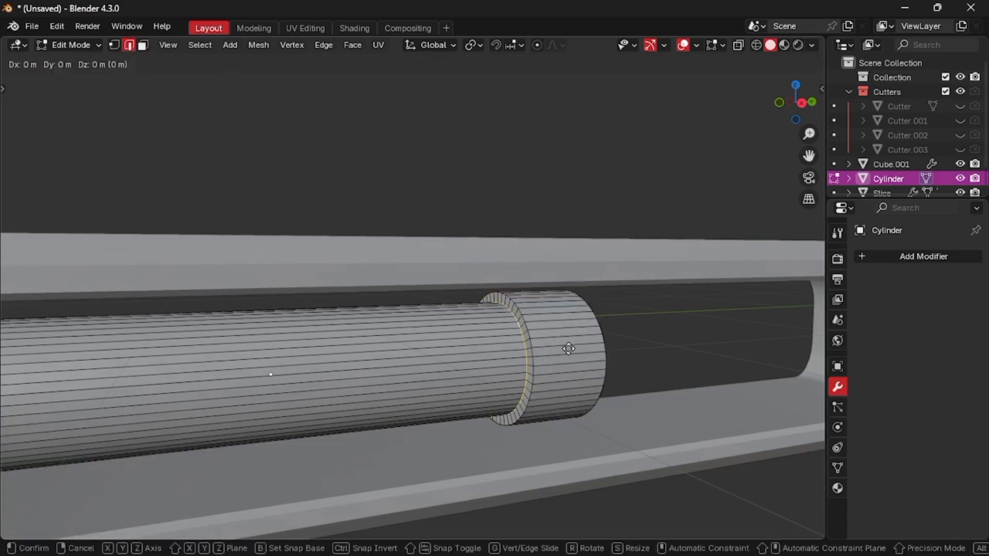
key(y)
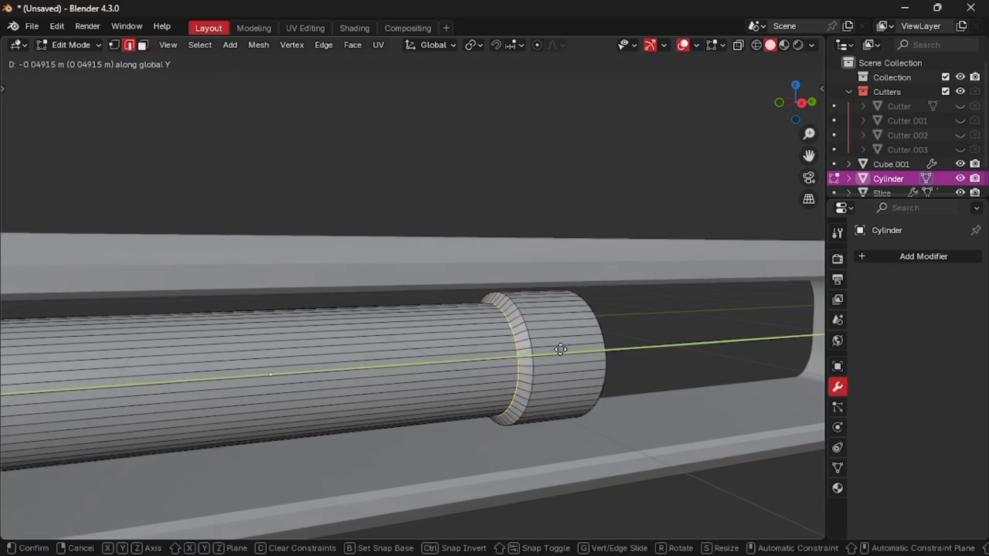
click(560, 350)
Add one loop cut around the front collar and slide it toward the collar's back edge, factor about -0.72
scroll(561, 350, down, 3)
middle_drag(494, 326, 420, 326)
scroll(495, 326, up, 6)
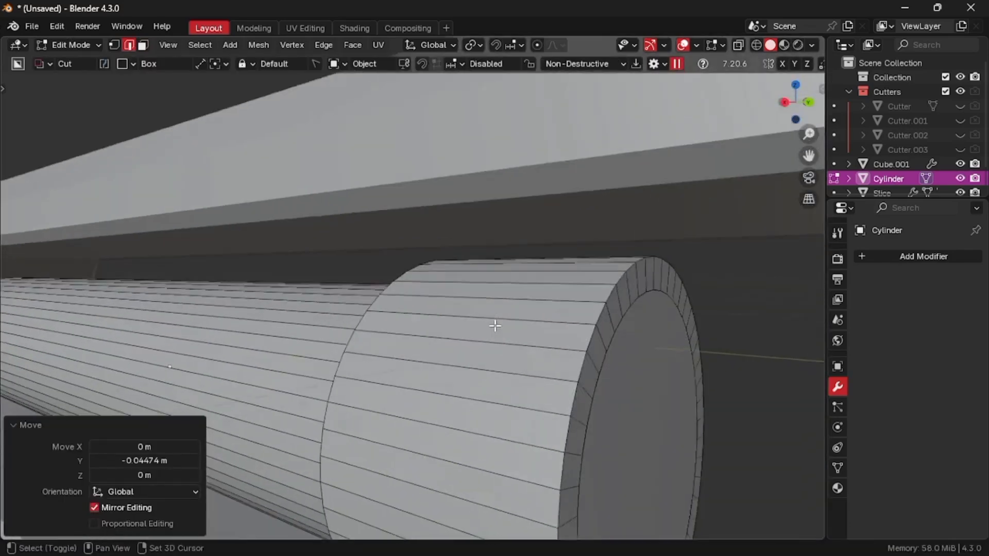
scroll(494, 326, down, 4)
key(ctrl+r)
click(436, 321)
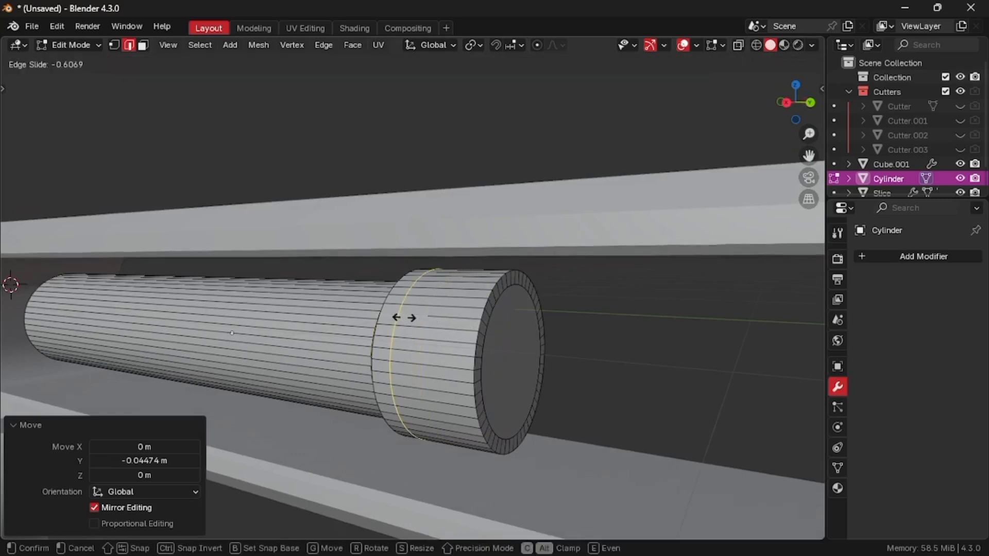
click(399, 324)
Bevel the collar's new loop about 0.0055 m wide and extrude it inward along normals by about -0.015 m as a groove
middle_drag(502, 326, 506, 325)
key(ctrl+b)
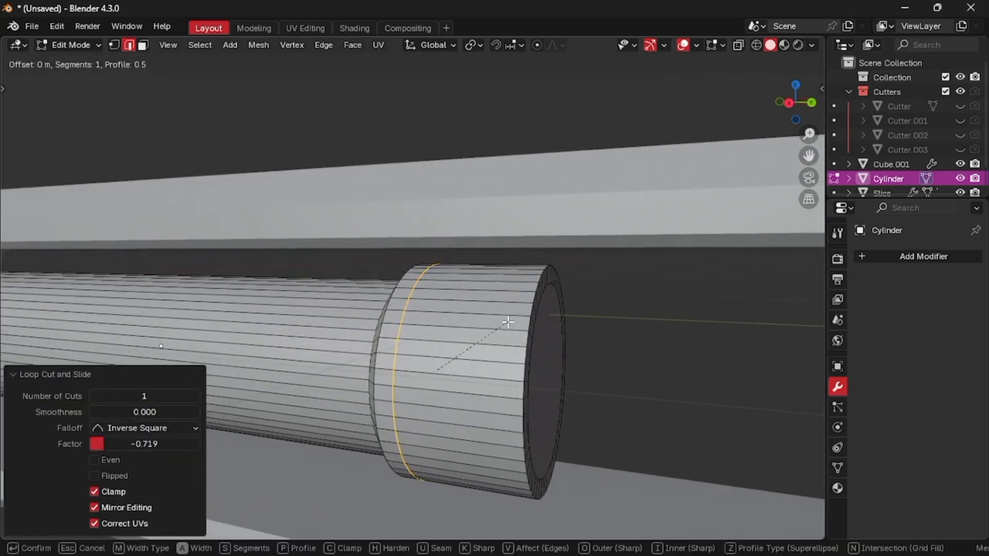
click(510, 322)
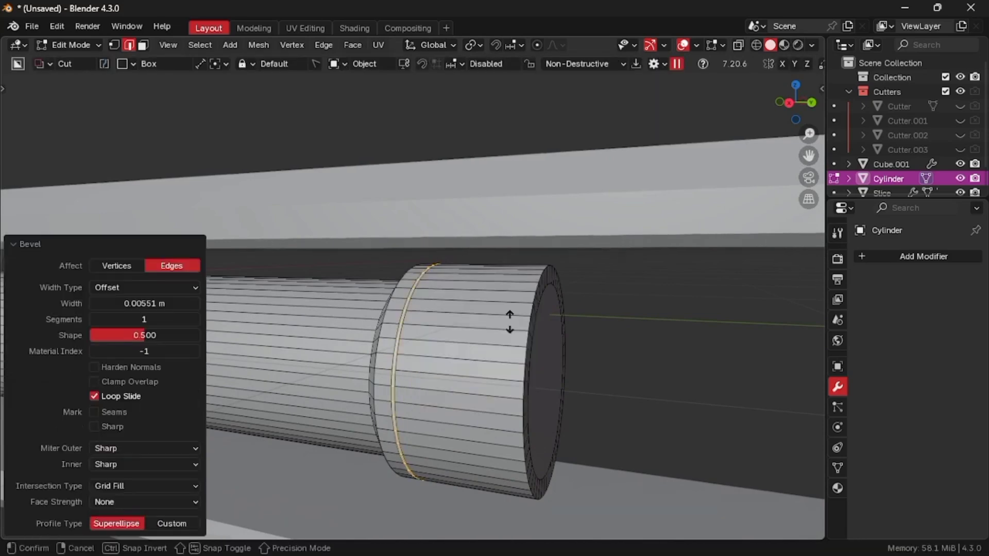
key(alt+s)
click(510, 324)
Add a loop cut around the barrel body, bevel it about 1.24 m wide, and move the band about 0.088 m along Y
scroll(509, 325, down, 5)
middle_drag(508, 325, 509, 325)
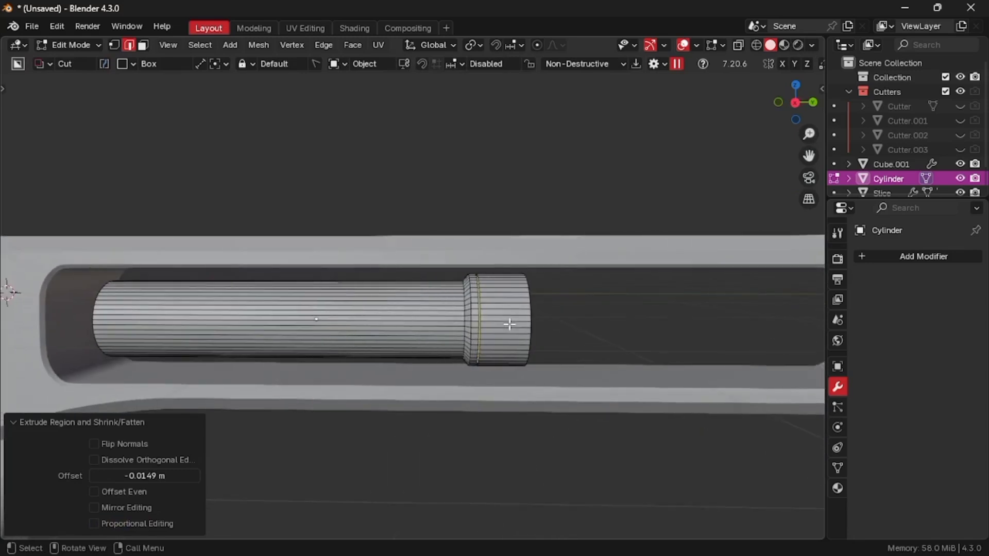
key(ctrl+r)
click(341, 324)
click(327, 323)
key(ctrl+b)
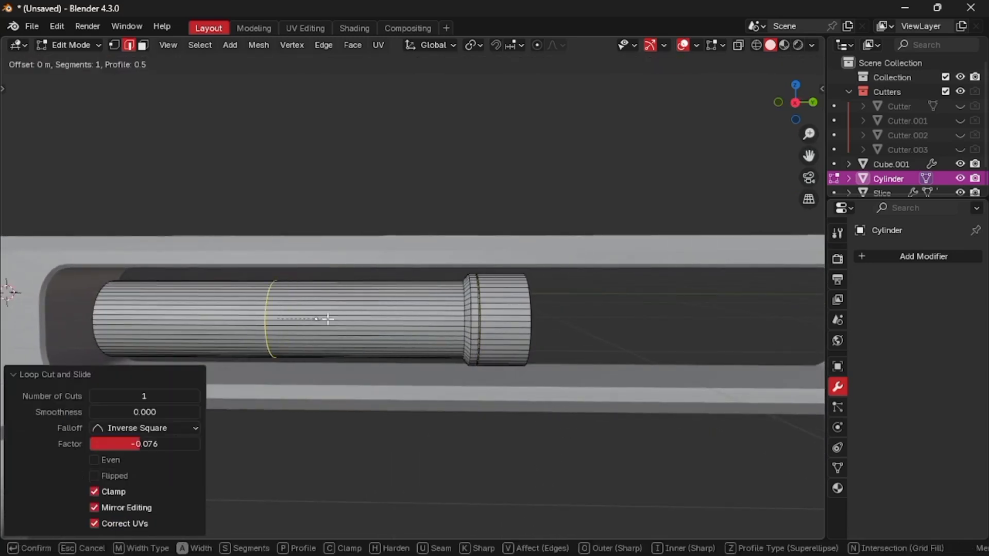
click(485, 308)
key(g)
key(y)
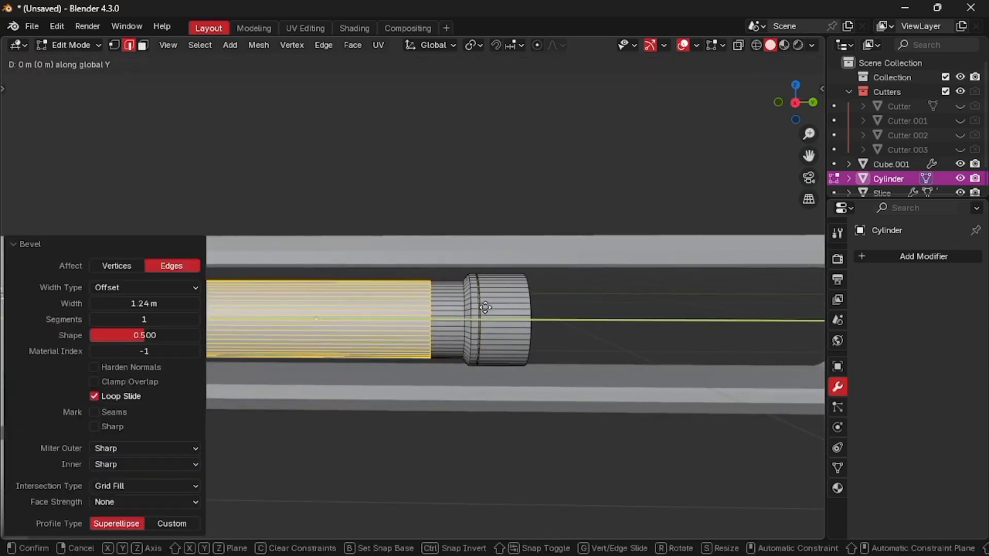
click(497, 307)
shift+middle_drag(458, 309, 497, 306)
click(496, 305)
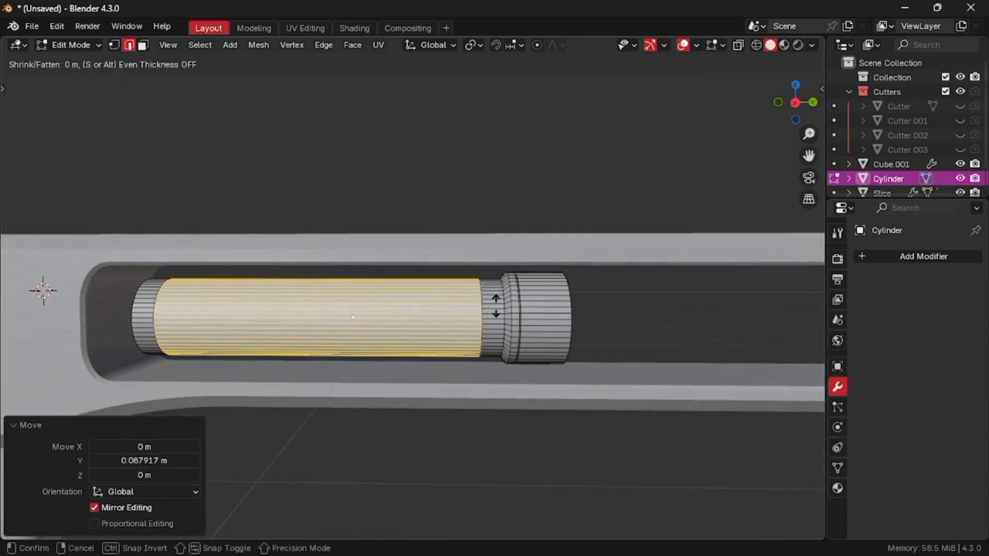
click(497, 304)
key(ctrl+z)
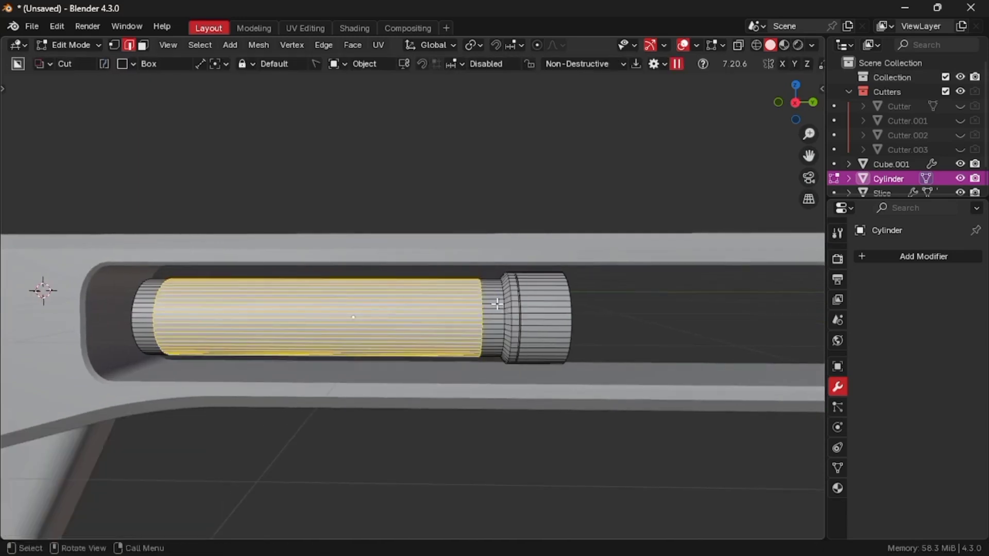
Extrude the body's wide face band outward along normals by about 0.047 m and scale it to about 0.97 along Y
key(alt+e)
click(497, 304)
click(497, 301)
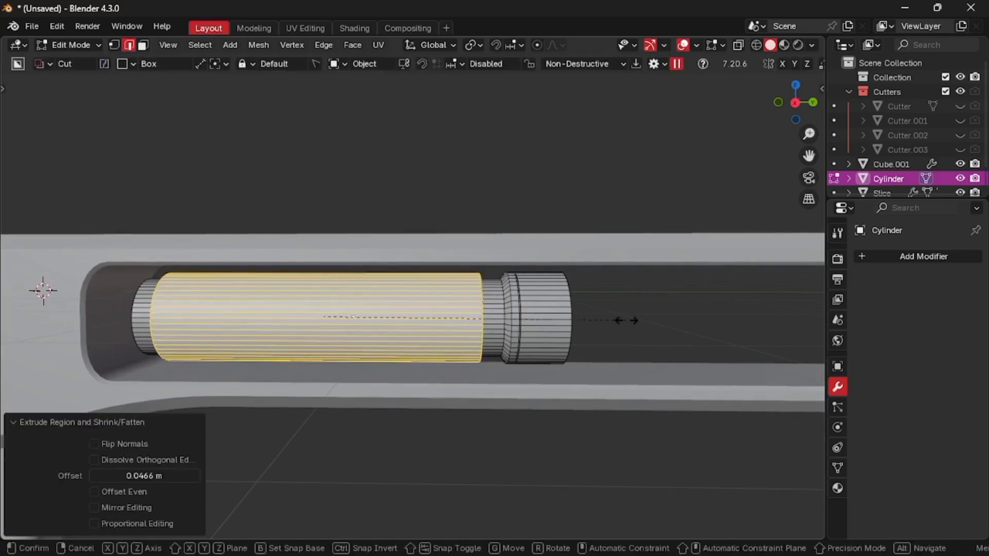
key(s)
key(y)
click(619, 321)
Add a centred loop cut on the neck behind the collar, bevel it about 0.08 m, and move it about -0.021 m along Y
scroll(618, 321, up, 3)
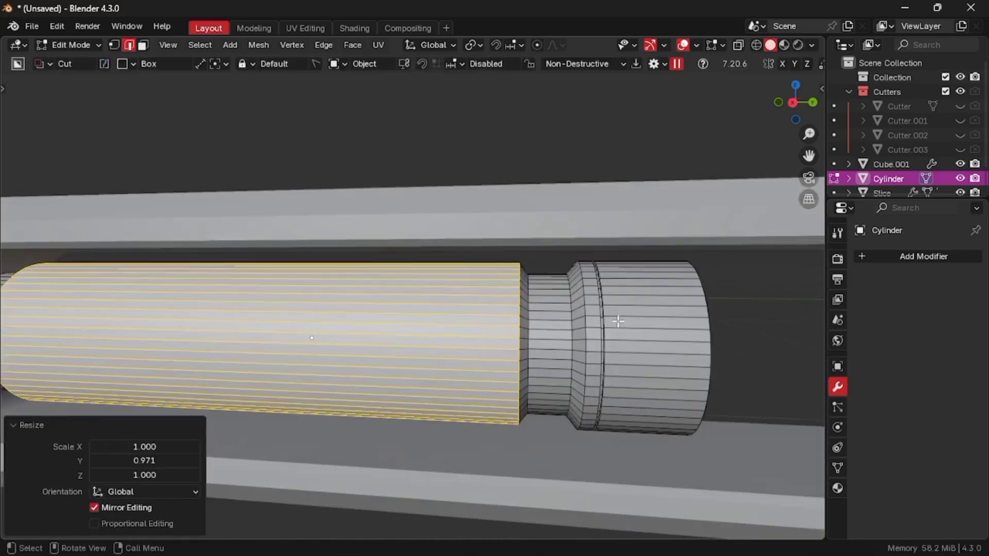
key(ctrl+r)
click(562, 334)
right_click(614, 337)
key(ctrl+b)
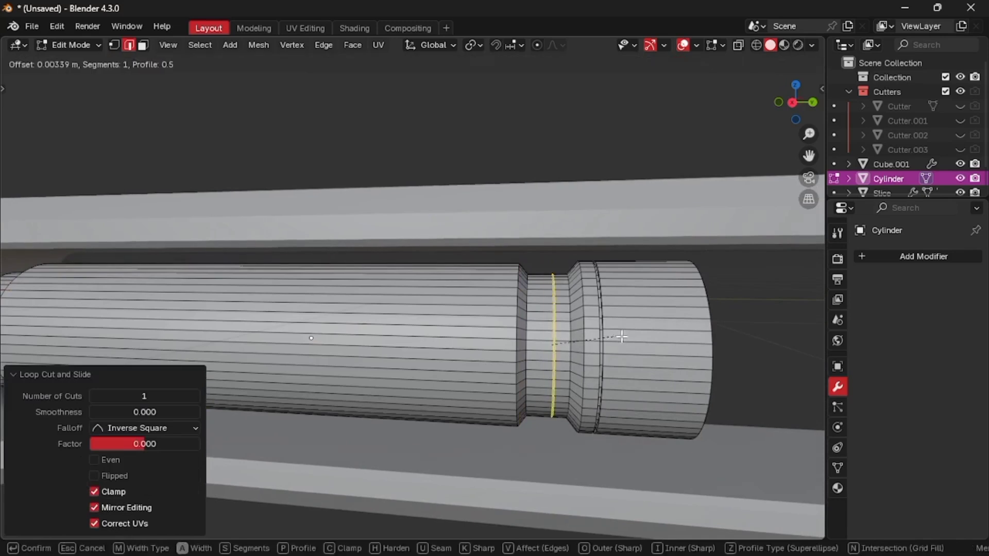
click(637, 339)
key(g)
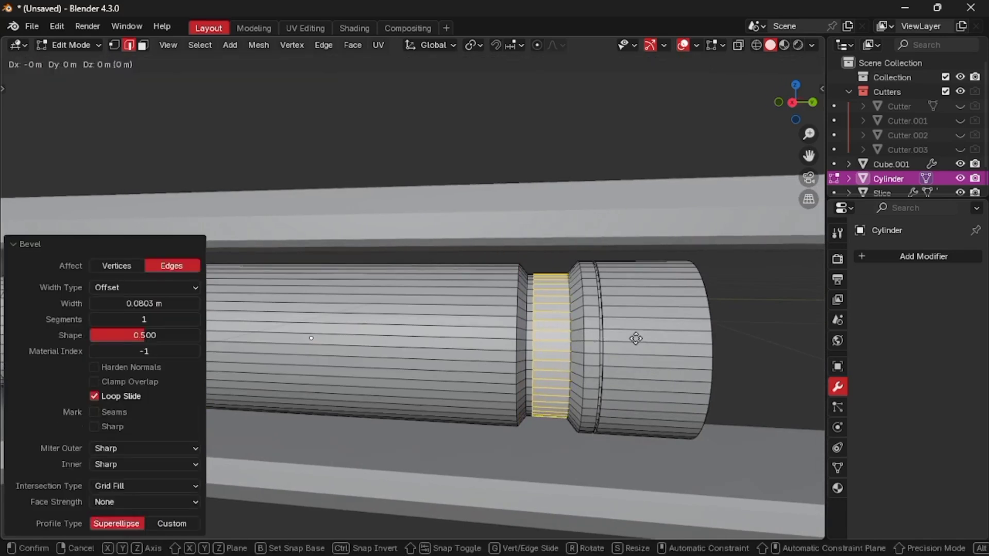
key(y)
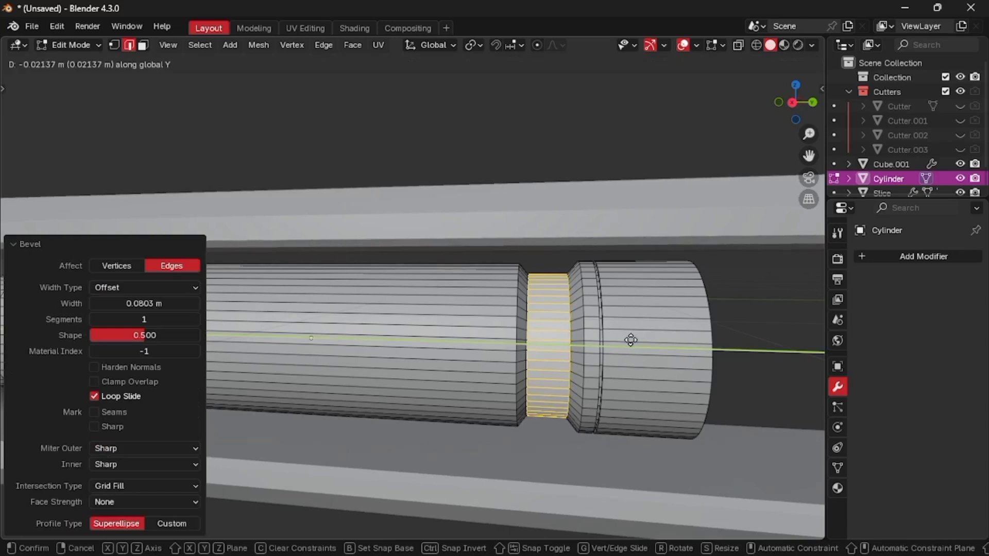
click(630, 341)
Scale the neck band to about 0.91 along Y and extrude it inward along normals by about -0.025 m
key(s)
key(y)
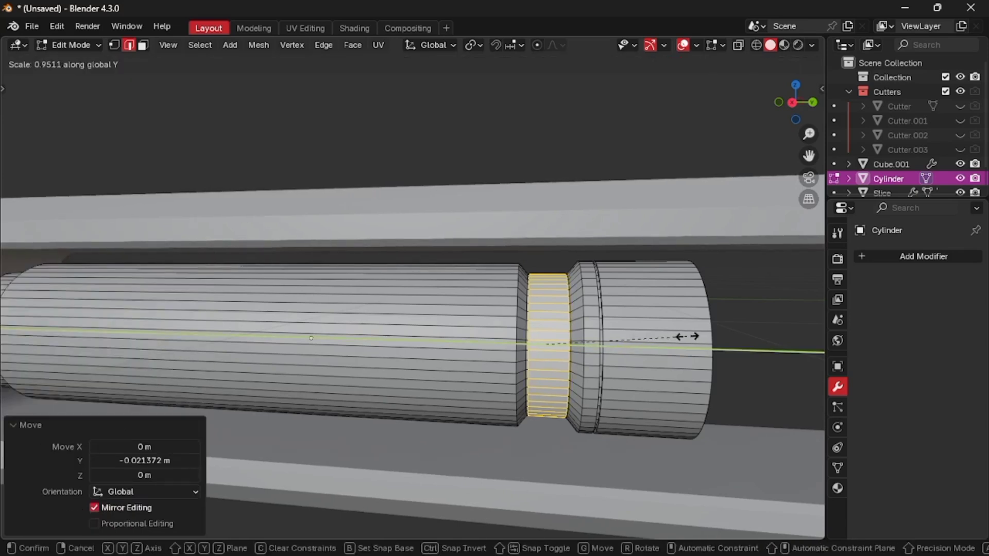
click(680, 337)
key(alt+e)
click(682, 340)
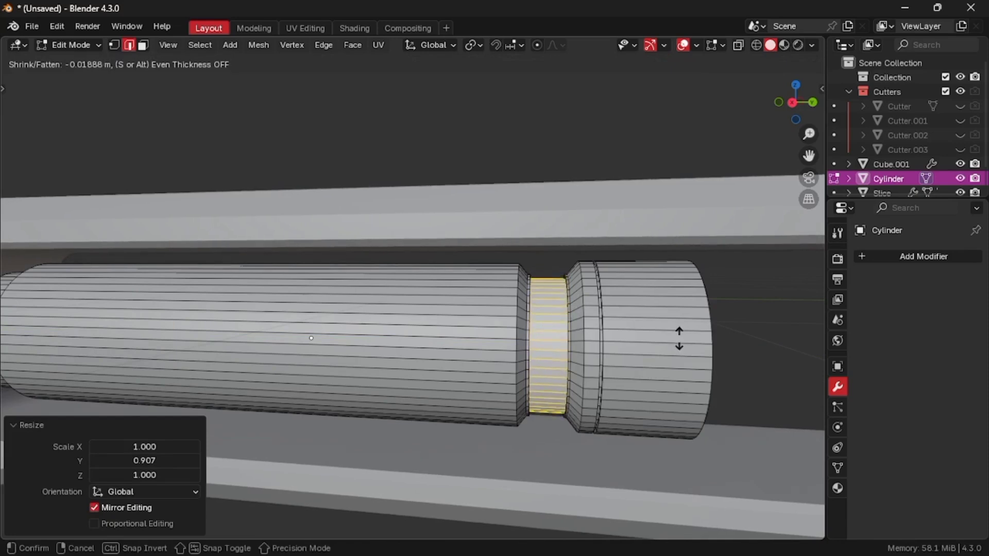
click(679, 339)
Scale the recessed neck band to about 0.83 along Y to slope its side walls
key(s)
key(y)
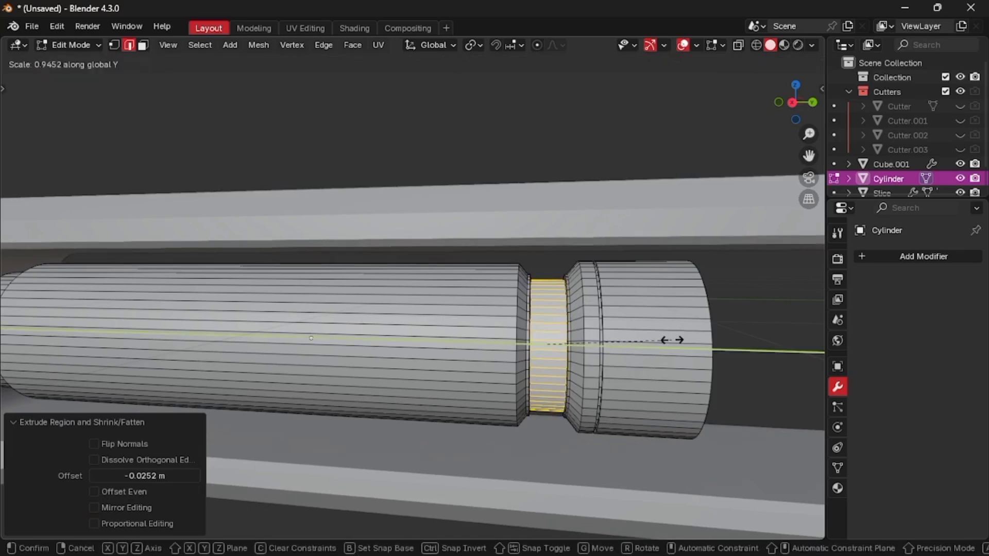
click(659, 341)
Add a centred loop cut in the recessed neck, bevel it about 0.003 m wide, and extrude it along normals as a thin groove
middle_drag(659, 341, 586, 333)
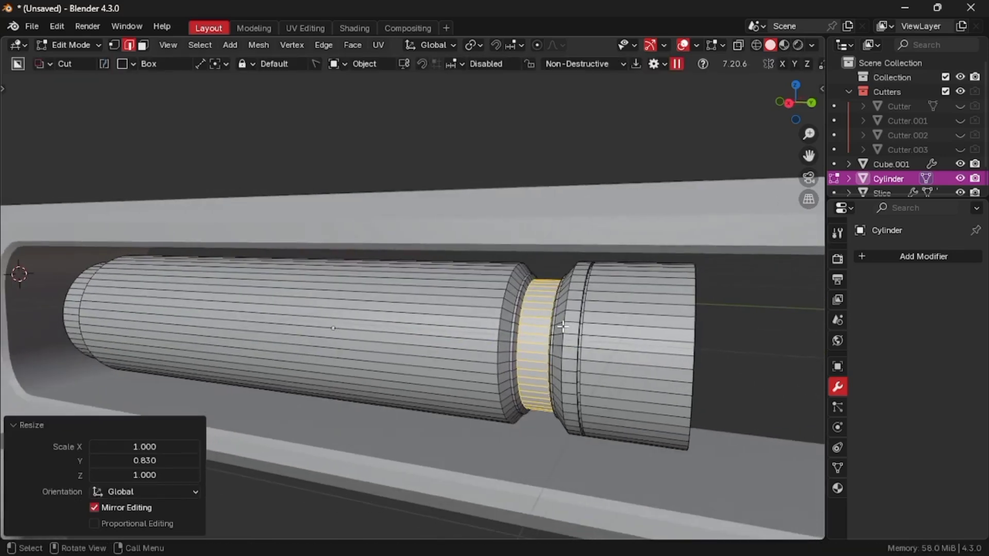
key(ctrl+r)
click(545, 324)
right_click(544, 325)
key(ctrl+b)
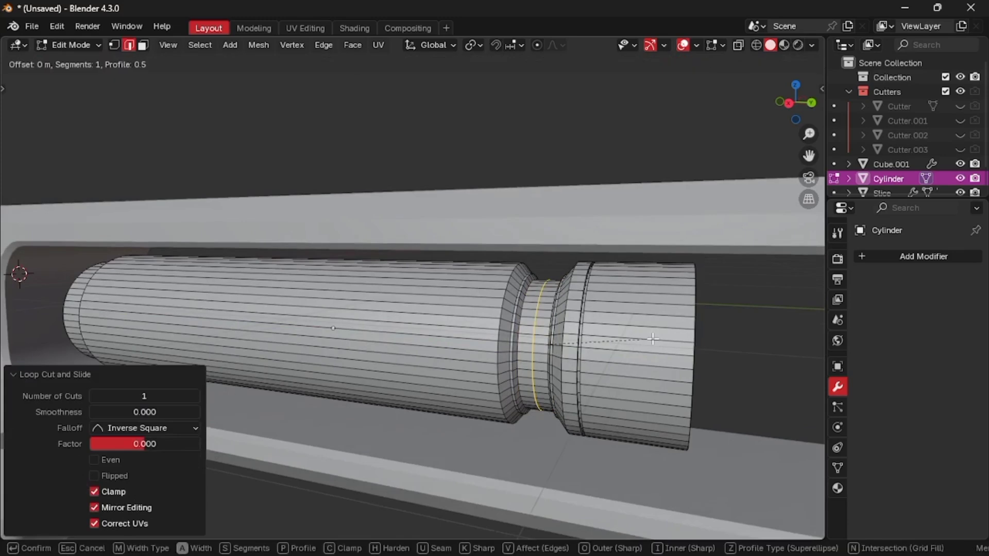
click(657, 339)
key(alt+s)
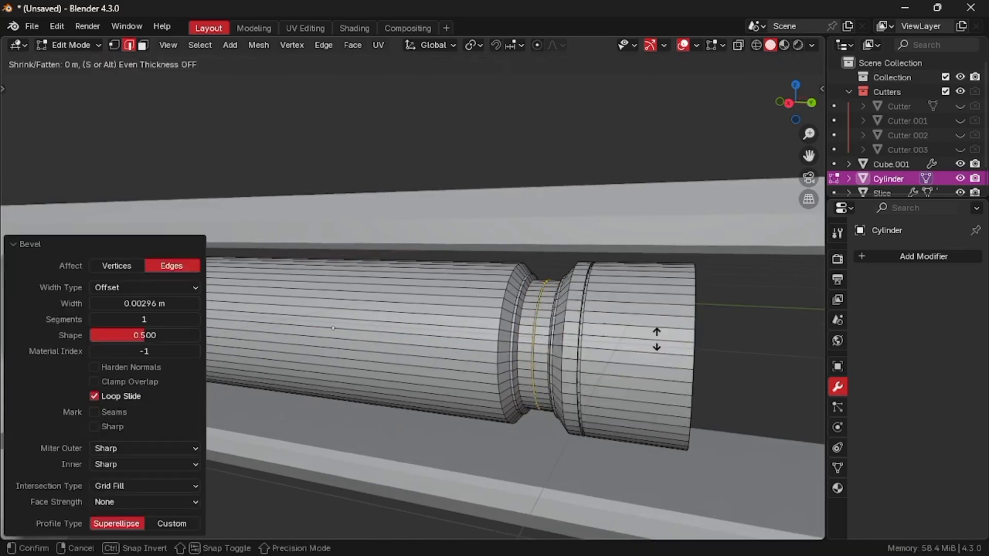
click(655, 343)
Bevel the rim of the cylinder's rear end face by about 0.044 m and add angle-based smoothing at 30°
scroll(654, 344, down, 4)
middle_drag(654, 344, 639, 343)
scroll(654, 344, down, 2)
click(144, 46)
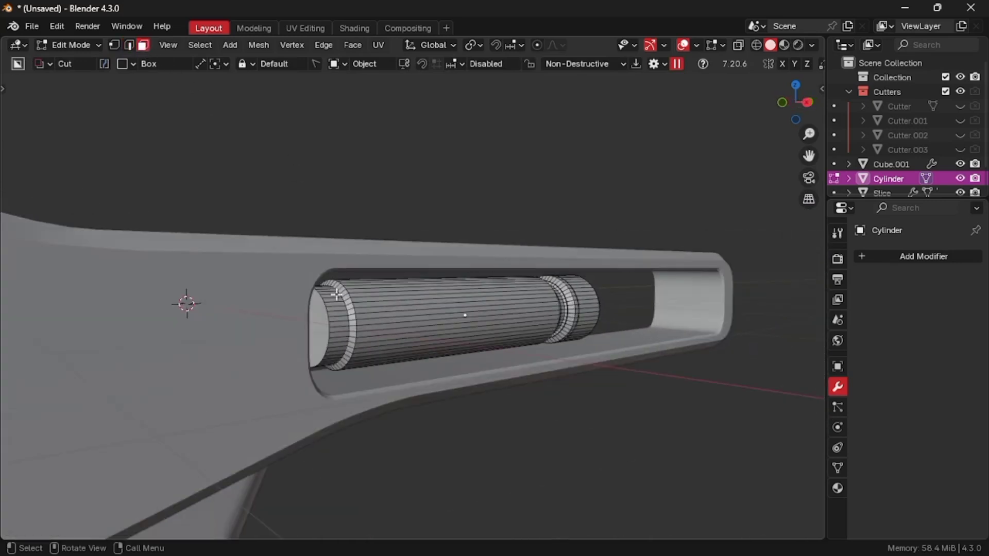
middle_drag(329, 318, 327, 319)
key(ctrl+b)
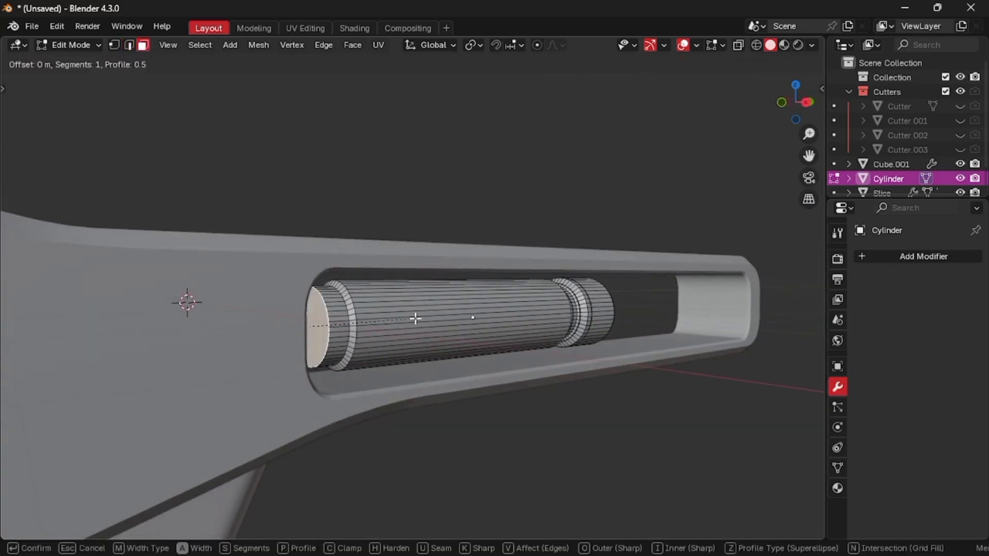
click(425, 318)
middle_drag(427, 316, 379, 305)
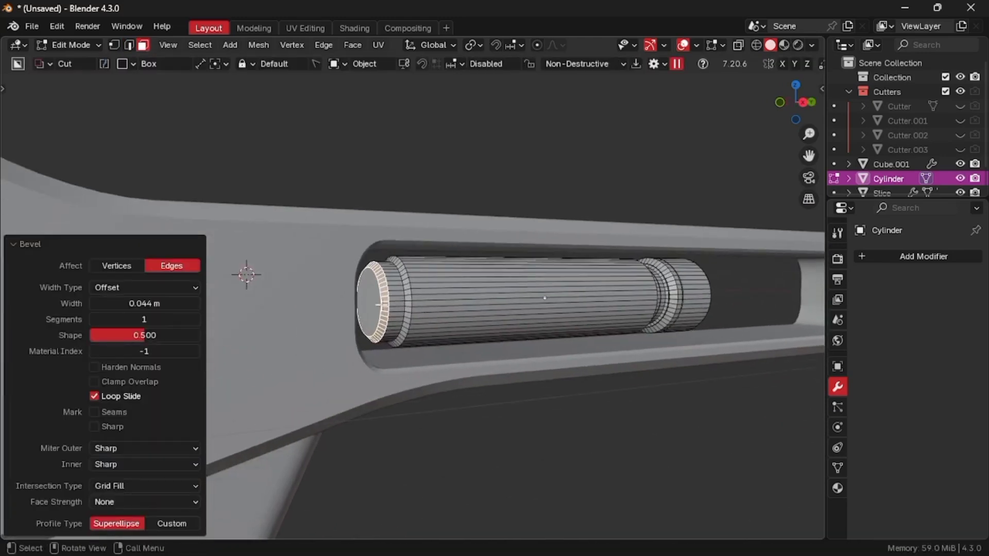
drag(549, 321, 510, 329)
key(Escape)
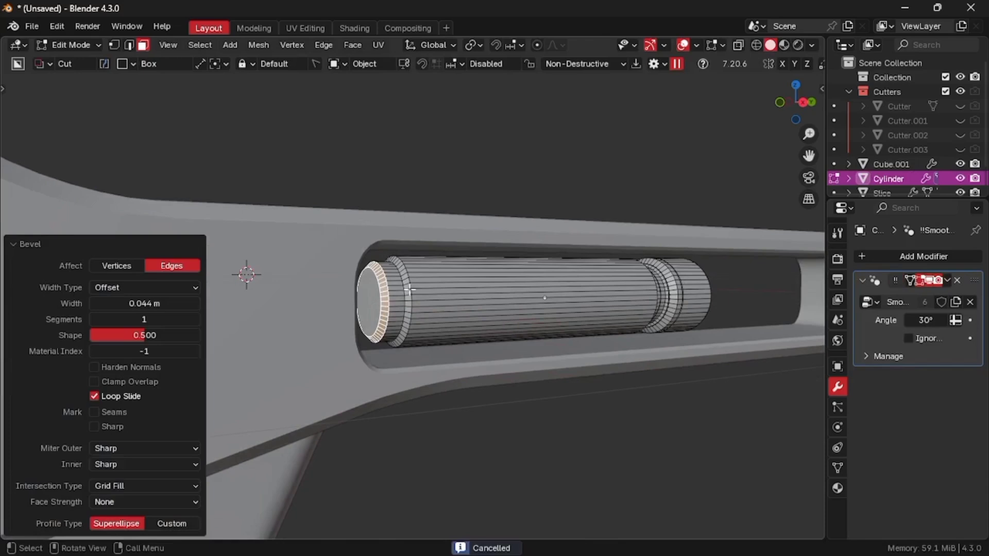
Inset the rear end face by about 0.048 m and extrude it inward along normals by about -0.066 m
click(375, 297)
key(i)
click(470, 316)
key(alt+e)
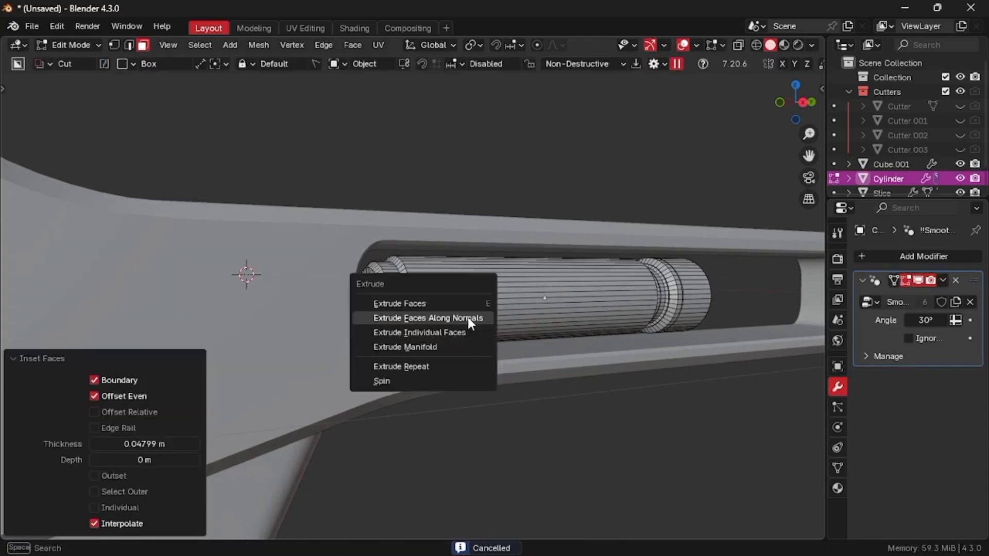
click(471, 319)
click(467, 322)
Scale the recessed rear face down to about 0.88 and inset it by about 0.028 m
key(s)
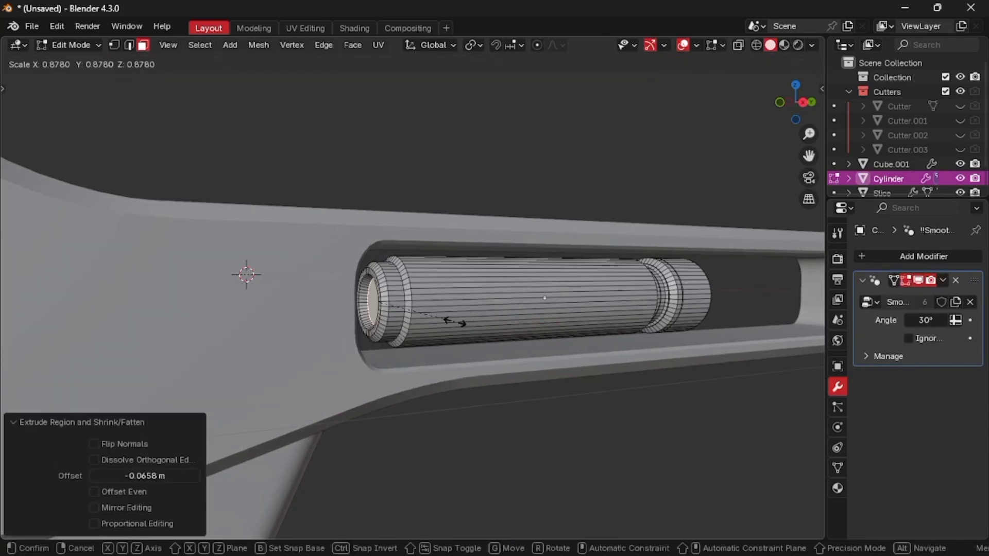
click(455, 322)
key(i)
click(452, 321)
Extrude the inner rear face outward twice, by about 0.146 m and 0.28 m, to form a two-segment stub
key(e)
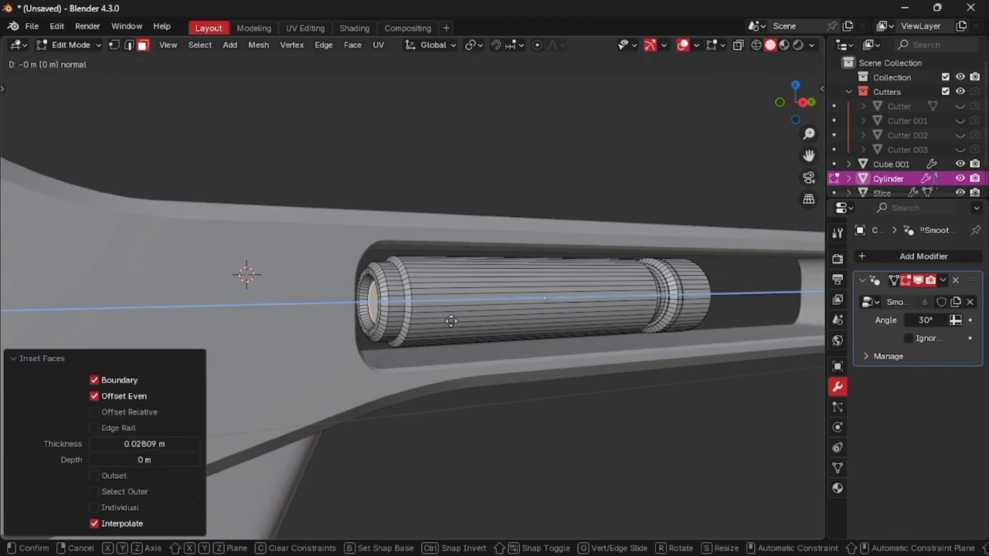
click(433, 326)
key(e)
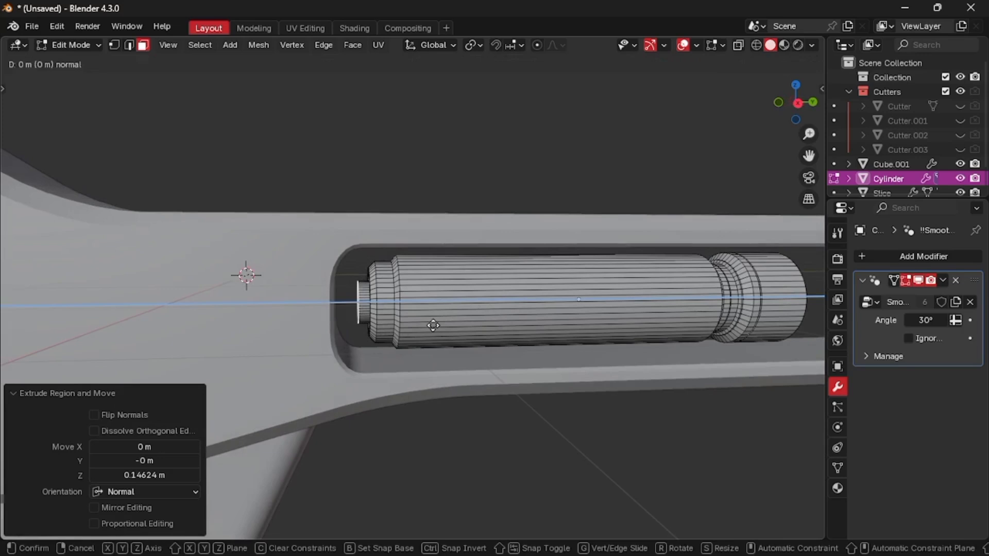
click(396, 334)
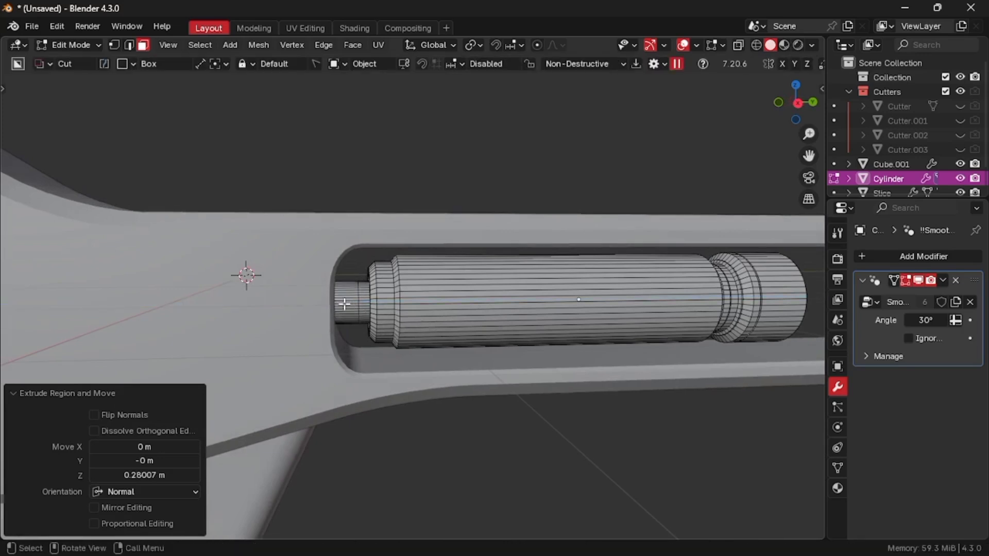
Select the side faces around the stub's outer segment and extrude them inward along normals by about -0.033 m
click(344, 303)
scroll(447, 311, up, 5)
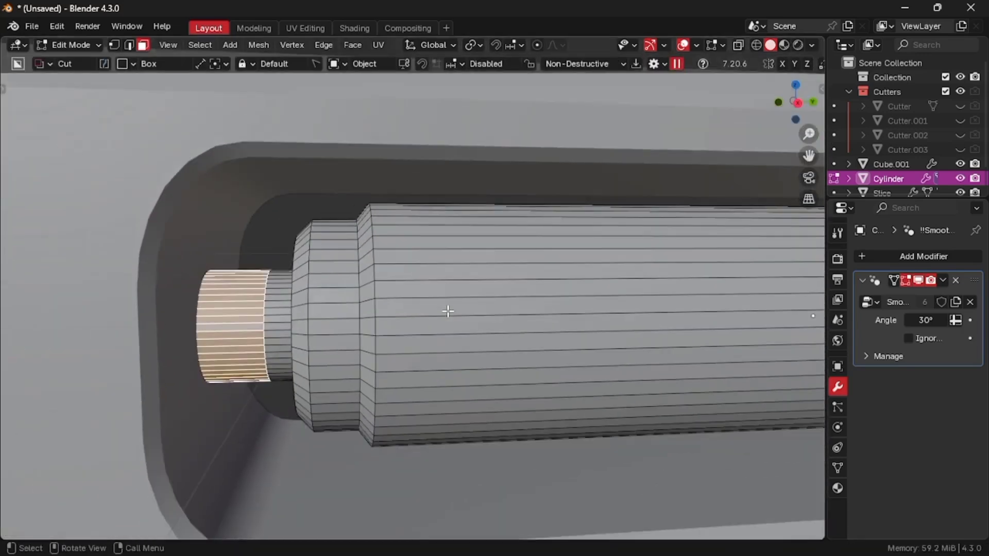
key(alt+e)
click(419, 314)
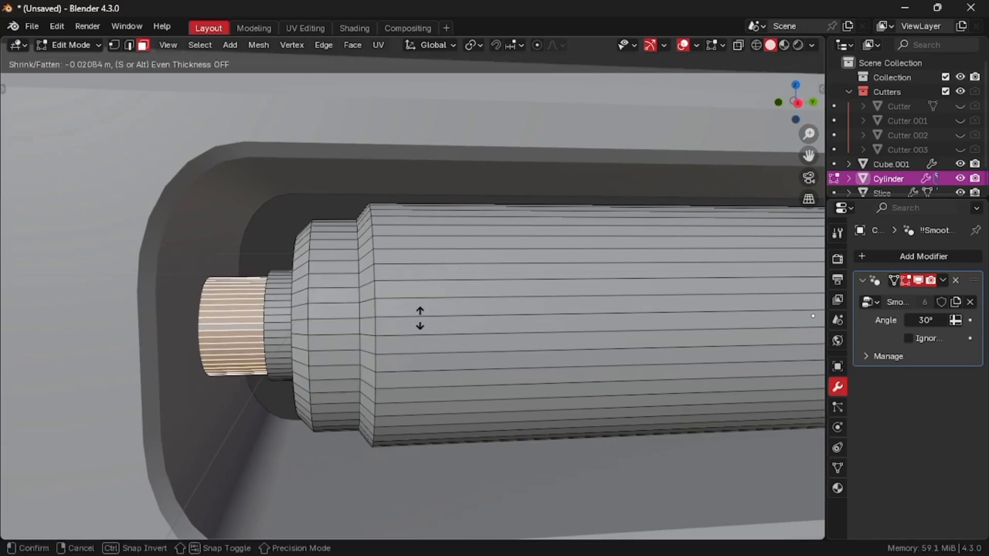
click(420, 316)
Move the stub's narrowed outer segment about -0.017 m along Y
shift+middle_drag(419, 316, 592, 311)
key(g)
key(y)
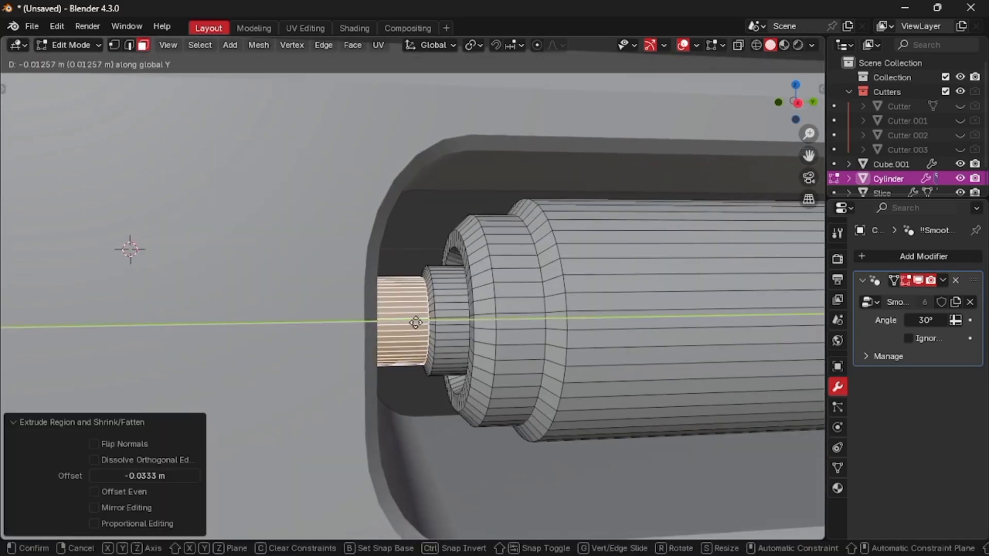
click(414, 322)
Add a MACHIN3tools thread to the stub's narrowed outer segment and set it to 16 threads
shift+middle_drag(415, 323, 315, 303)
right_click(311, 261)
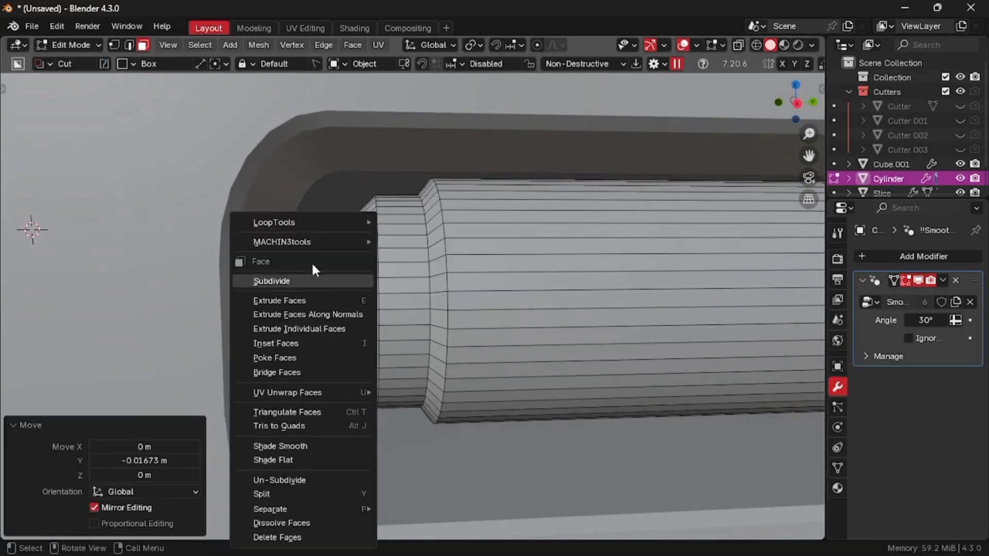
mouse_move(310, 240)
click(386, 237)
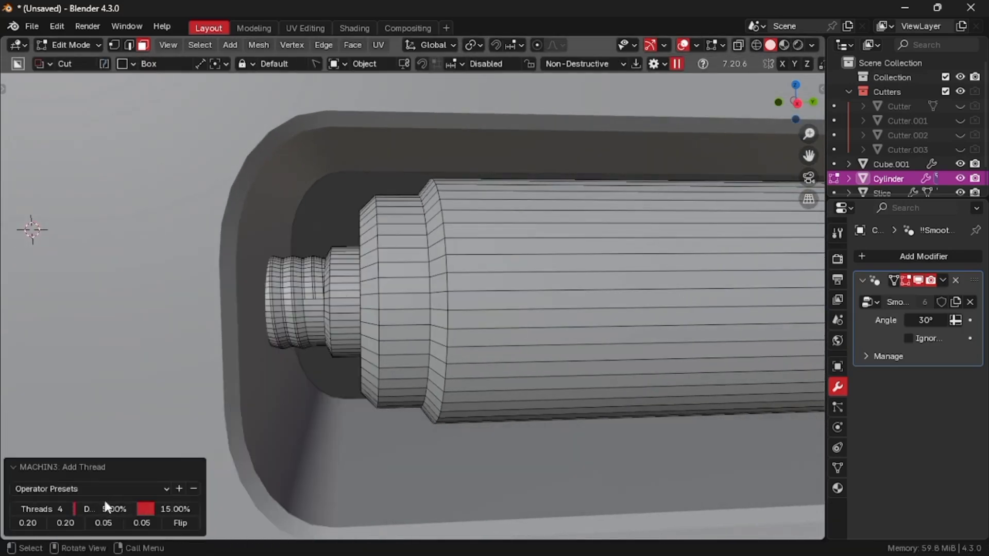
drag(41, 509, 49, 509)
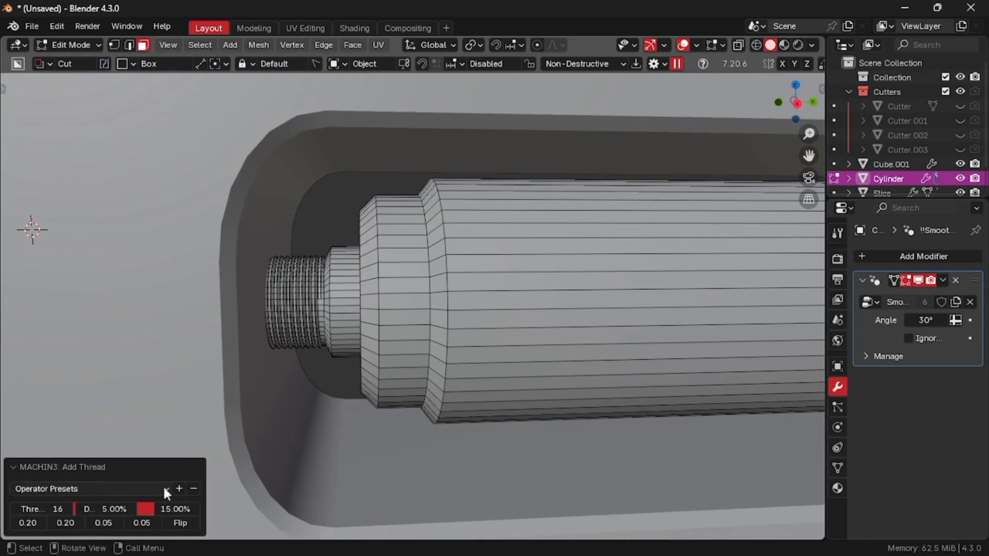
Return to Object Mode, shade the barrel auto smooth at 30° and deselect it
key(Tab)
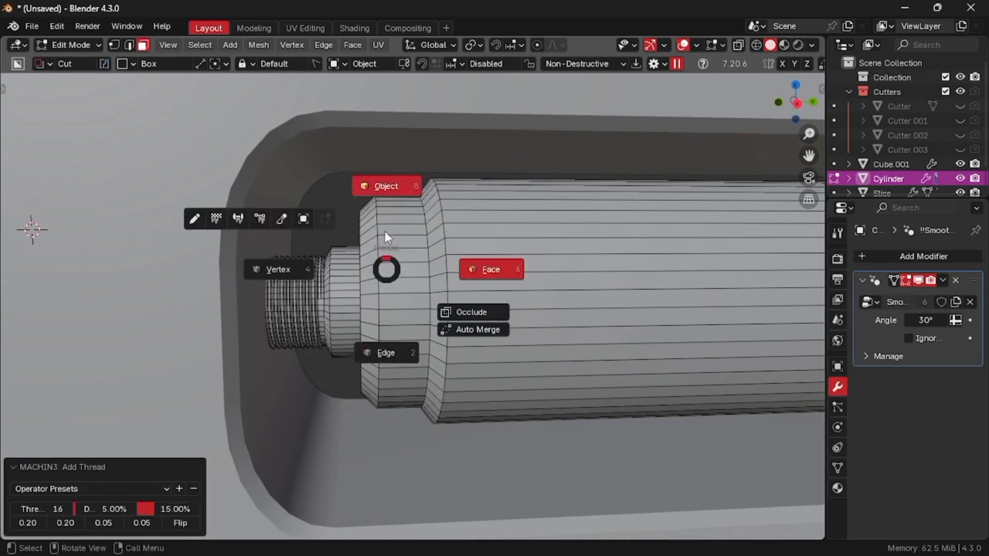
click(384, 230)
scroll(449, 277, down, 4)
right_click(449, 278)
click(414, 227)
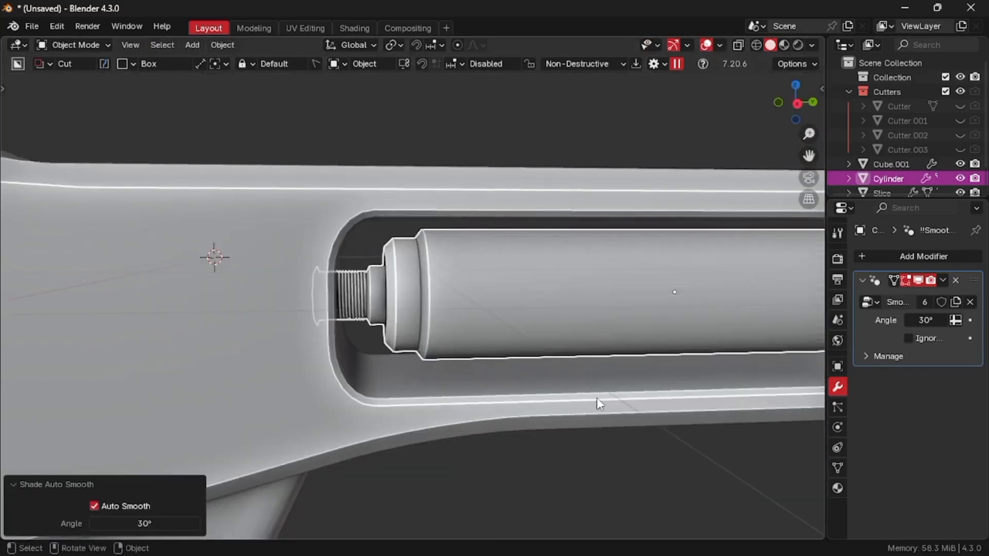
scroll(597, 398, down, 3)
middle_drag(598, 399, 567, 453)
click(575, 440)
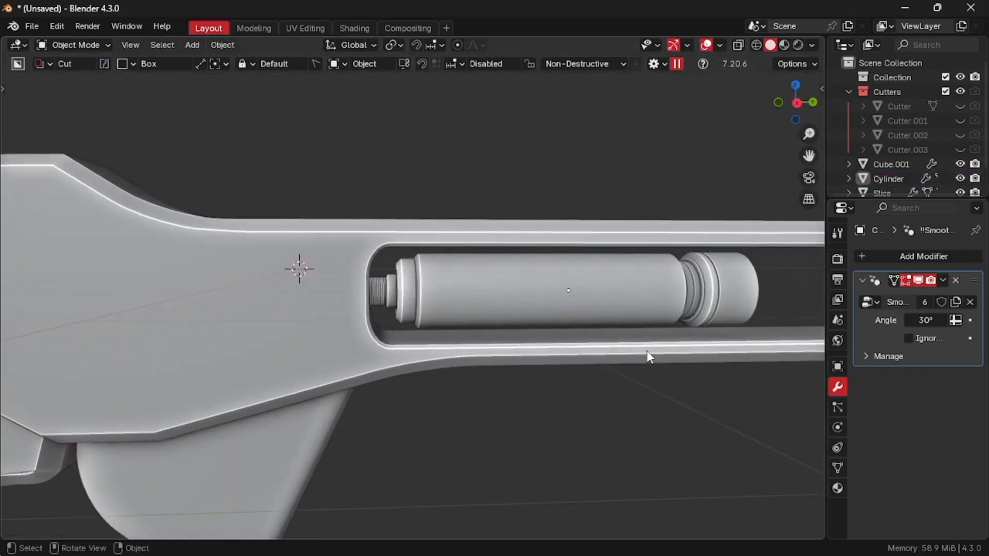
Edit the barrel and bevel its front collar's outer edge loop by about 0.032 m with one segment
scroll(647, 355, up, 5)
scroll(647, 351, down, 10)
middle_drag(646, 349, 646, 348)
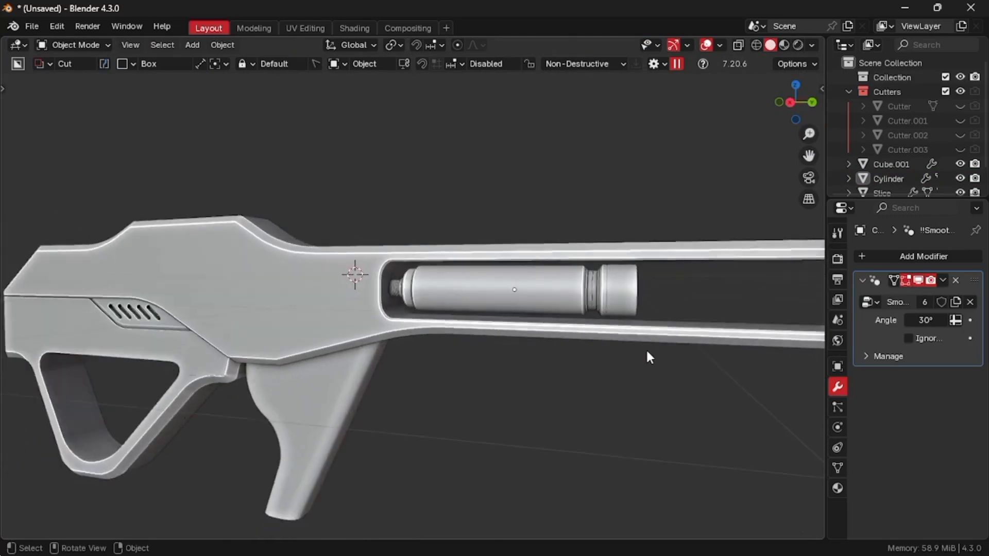
click(641, 293)
scroll(642, 292, down, 1)
key(ctrl+Tab)
click(700, 293)
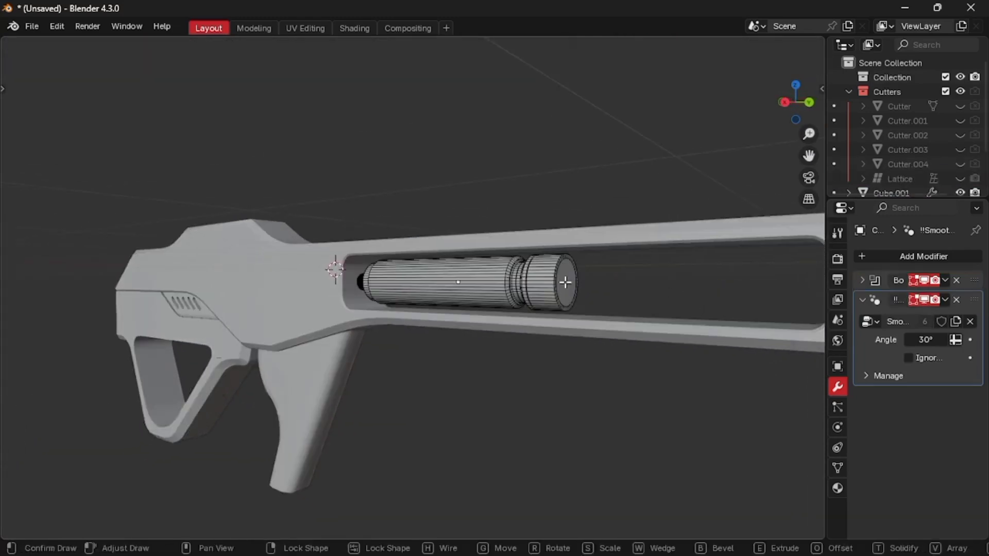
middle_drag(701, 293, 566, 282)
scroll(566, 282, up, 3)
key(1)
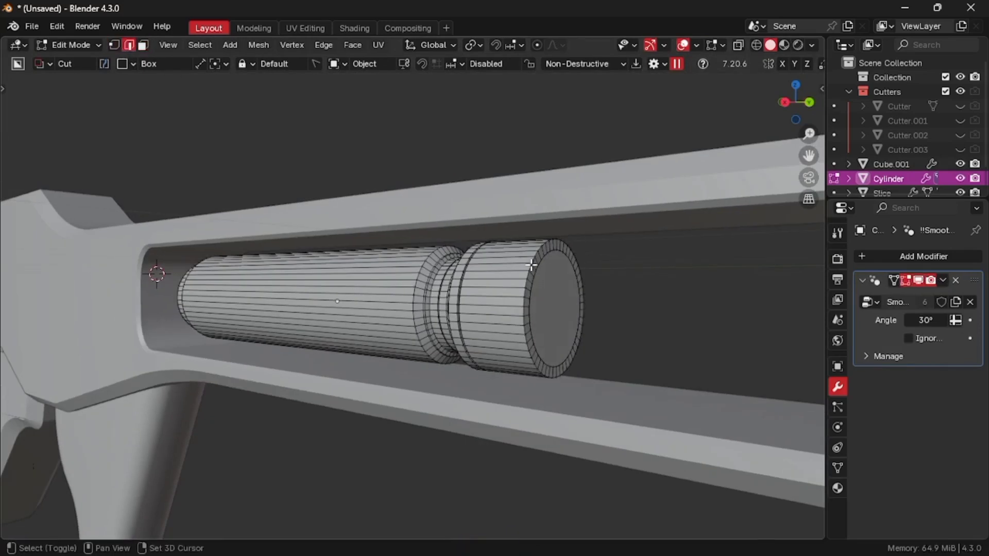
key(ctrl+b)
click(590, 273)
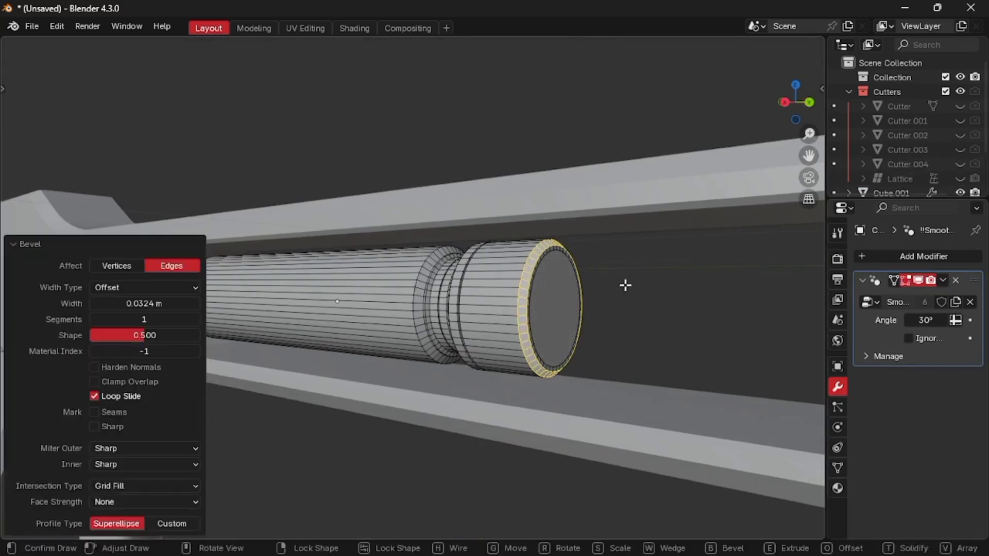
Inset the barrel's front end face and extrude it inward along normals by about -0.03 m
click(538, 309)
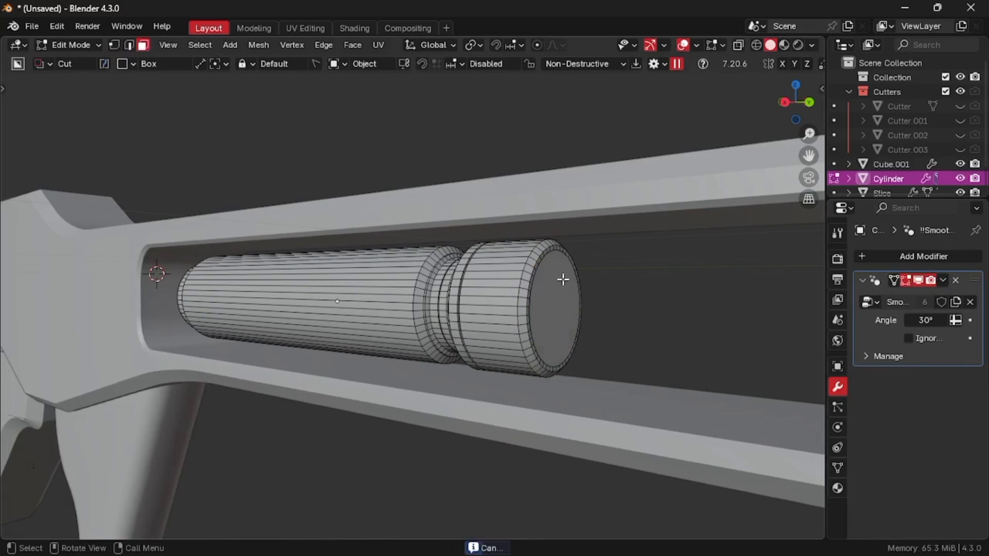
click(563, 279)
key(i)
click(652, 320)
middle_drag(652, 319, 662, 322)
key(alt+e)
click(652, 324)
click(652, 323)
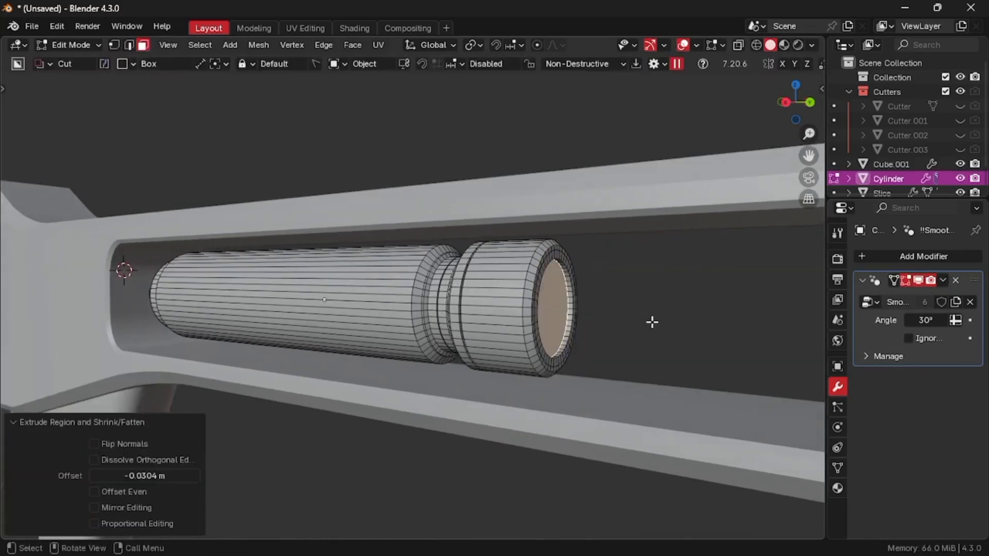
Scale the recessed front face and inset it by about 0.014 m
key(s)
click(651, 324)
key(i)
click(651, 324)
Extrude the inset front face outward about 0.123 m and move it about 0.06 m along Y
scroll(648, 324, down, 4)
key(e)
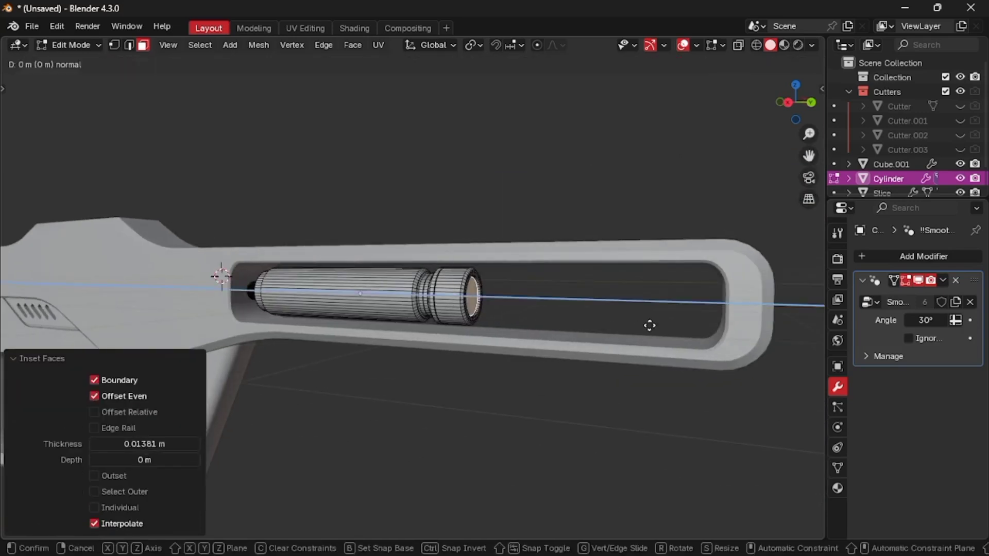
click(654, 325)
scroll(657, 323, up, 5)
scroll(656, 323, up, 2)
key(g)
key(y)
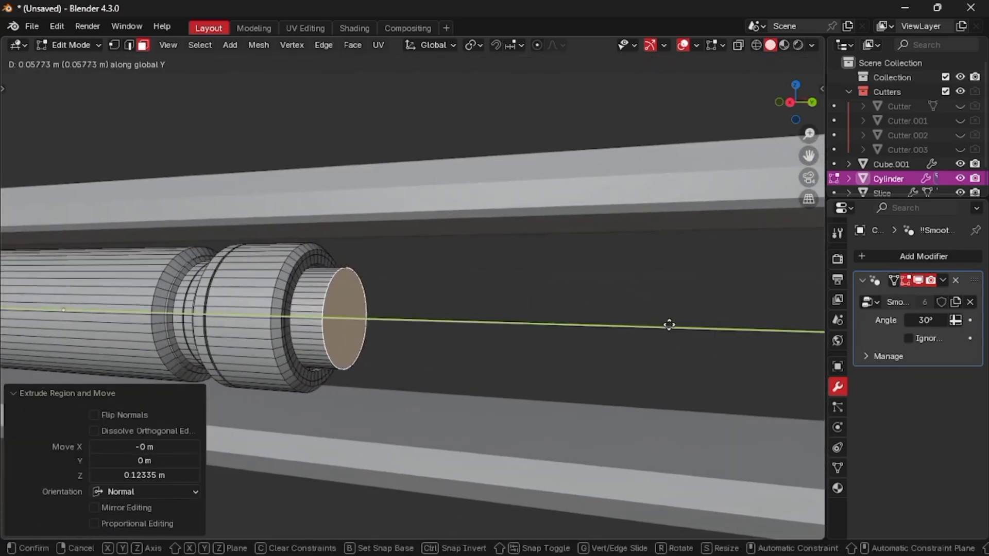
click(676, 324)
Adjust the front stub's end face along Y and extrude a second segment from it, positioned along Y
middle_drag(669, 323, 681, 326)
key(g)
key(y)
click(641, 320)
key(e)
click(682, 323)
key(g)
key(y)
click(503, 325)
Add a centred loop cut around the front stub's outer segment and scale it up to about 1.208
key(ctrl+r)
click(513, 329)
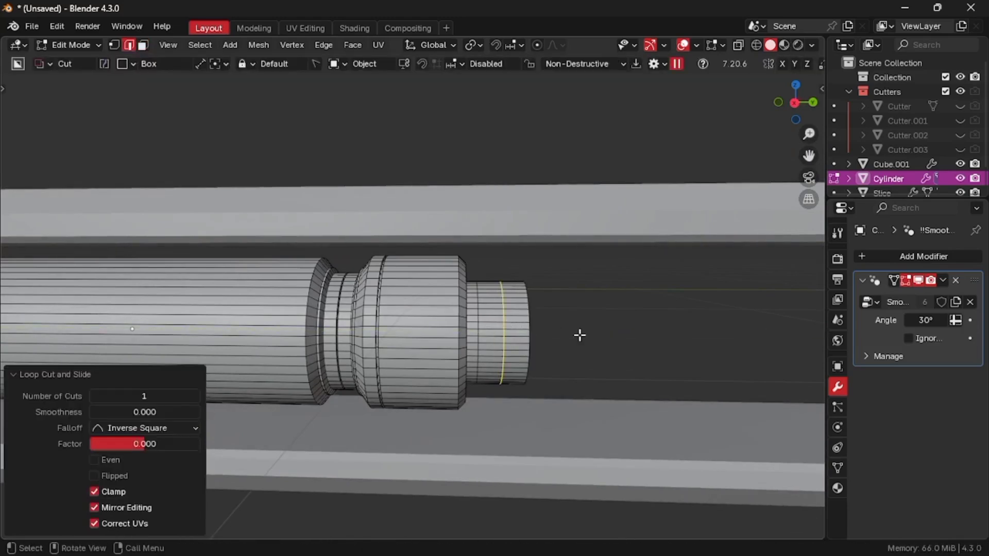
key(s)
click(596, 335)
Bevel the widened loop with 6 segments at about 0.083 m and bevel the loop at the bulge's neck
key(ctrl+b)
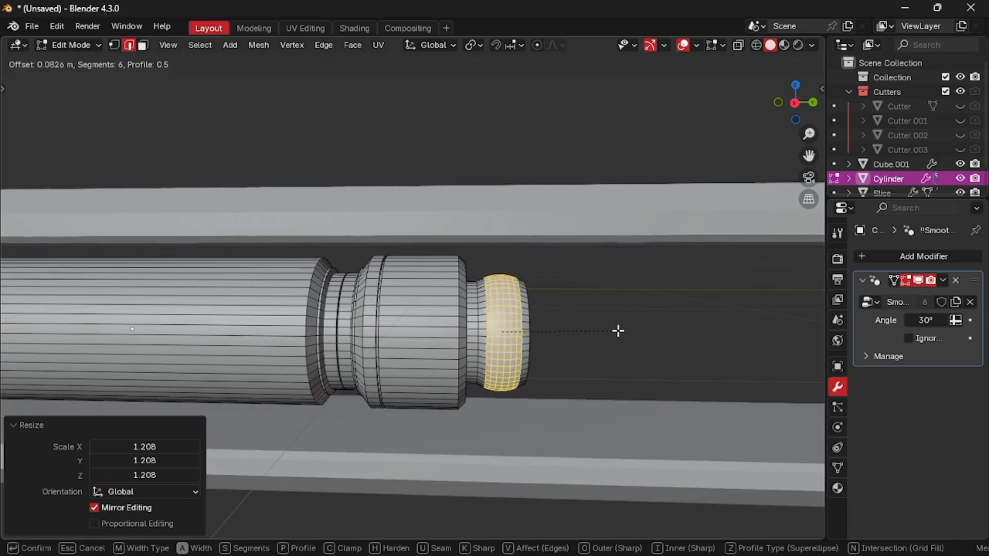
click(619, 330)
scroll(533, 314, up, 4)
alt+click(578, 329)
key(ctrl+b)
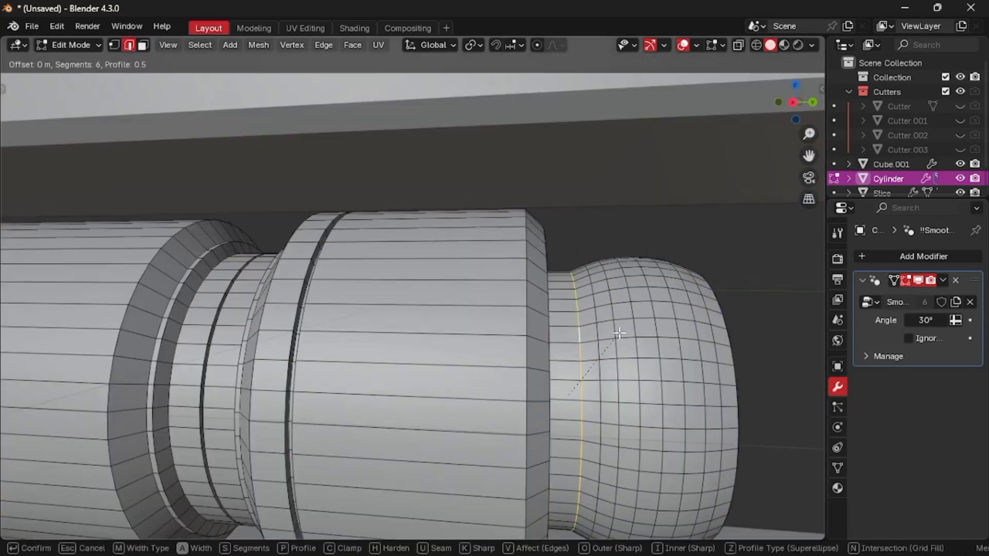
scroll(635, 337, down, 1)
click(642, 340)
Return to Object Mode and duplicate the barrel about 3.56 m forward along Y
scroll(644, 341, down, 6)
middle_drag(659, 341, 644, 341)
key(Tab)
click(648, 246)
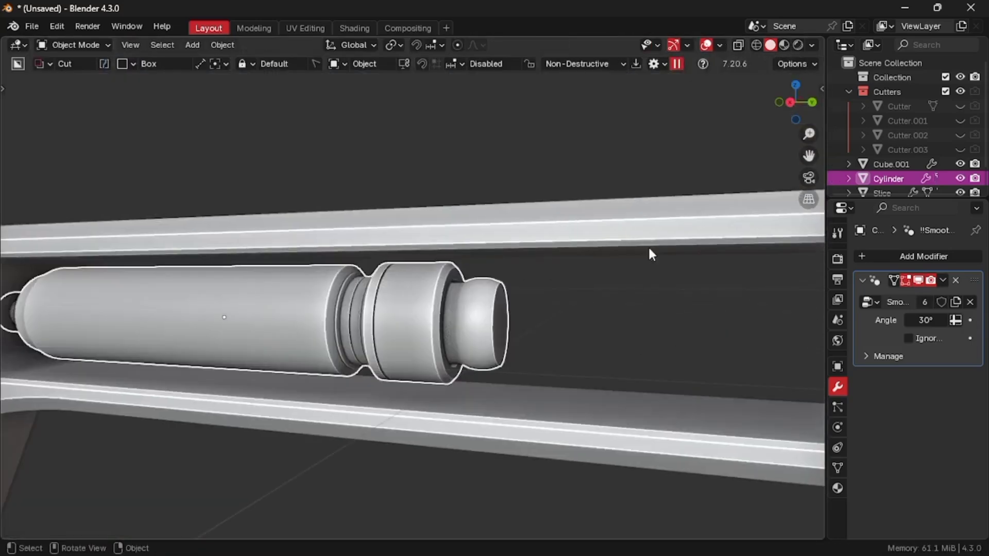
middle_drag(559, 309, 583, 314)
scroll(583, 314, down, 6)
key(KP_3)
scroll(480, 350, down, 3)
scroll(480, 351, up, 2)
scroll(481, 355, up, 3)
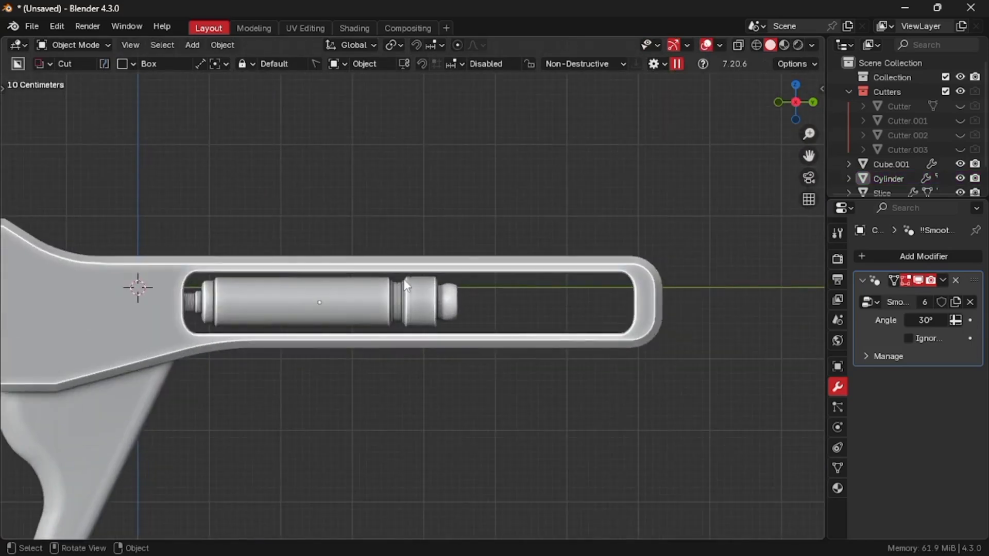
key(shift+d)
key(y)
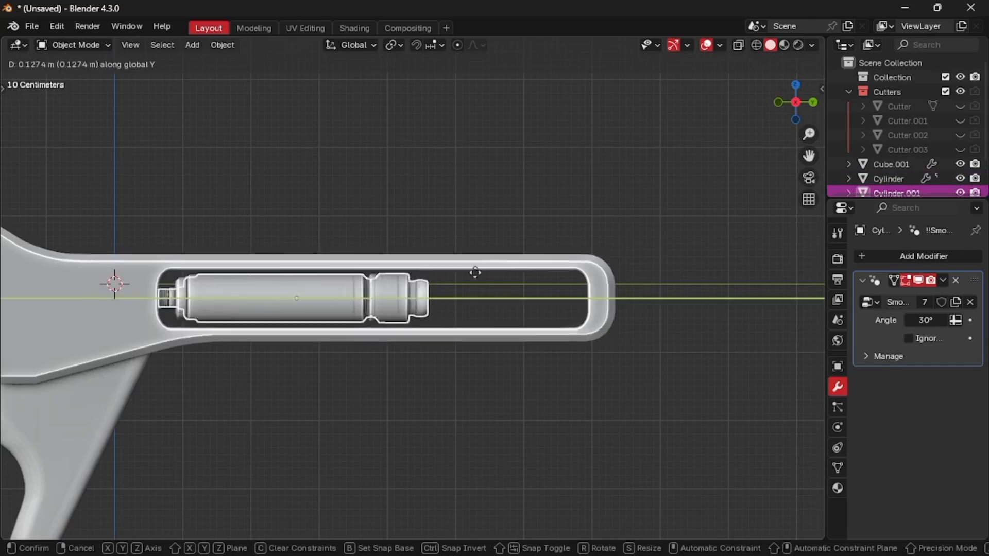
click(646, 271)
Scale down the barrel copy, finishing with a factor of 0.860, and move it about 0.10 m along Y
scroll(646, 271, up, 2)
key(s)
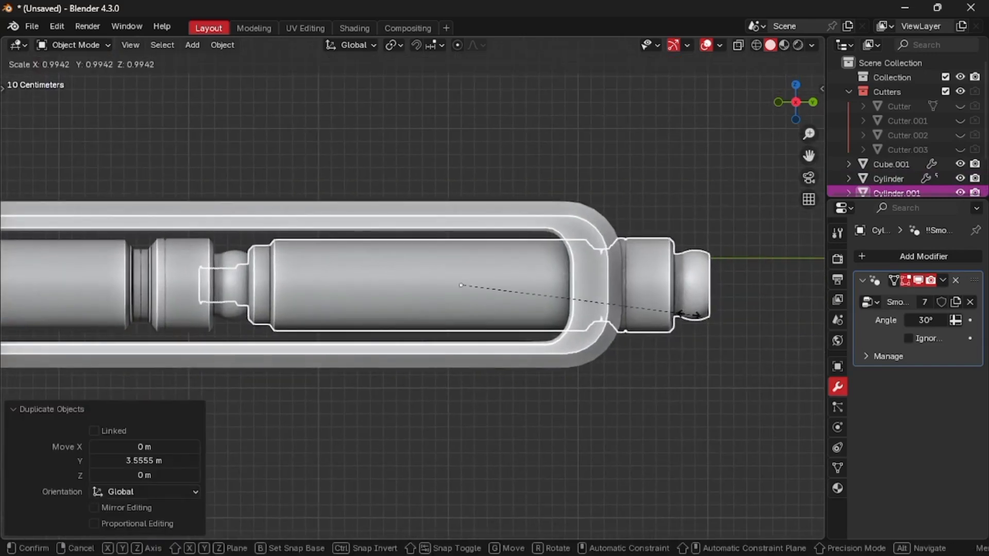
click(643, 327)
key(g)
key(y)
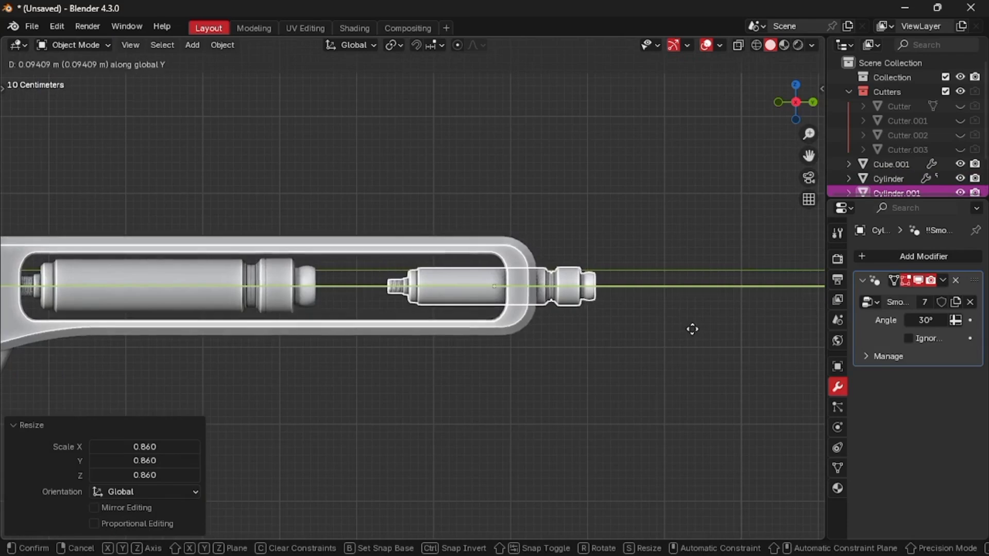
click(694, 329)
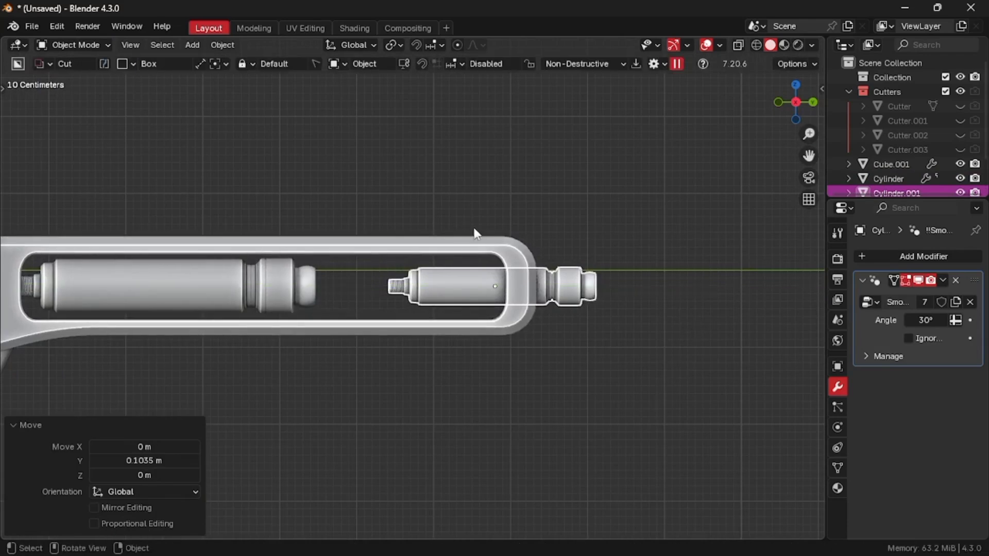
key(ctrl+d)
drag(382, 203, 431, 270)
key(Escape)
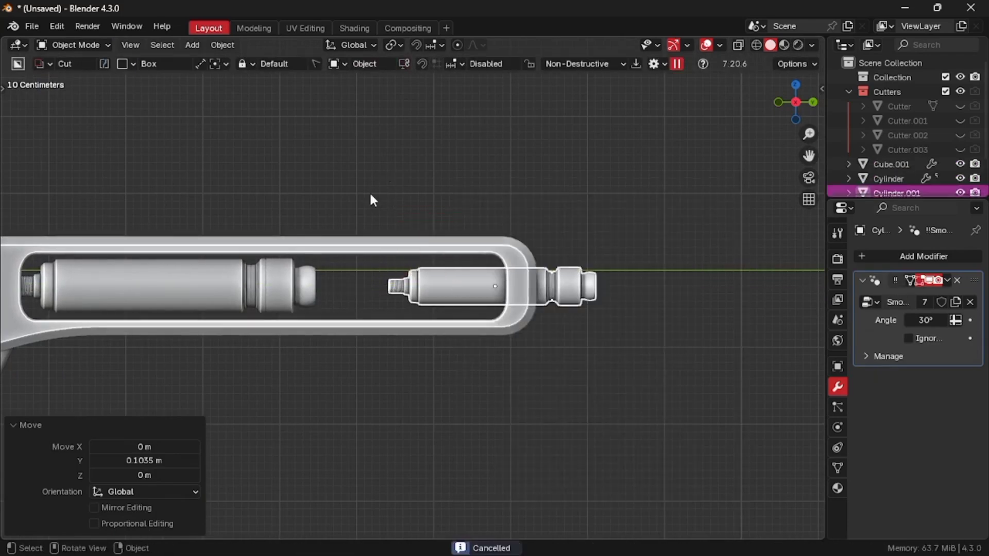
Cut off the copy's rear half with a BoxCutter box and Smart Apply the cut
drag(380, 203, 492, 326)
click(493, 325)
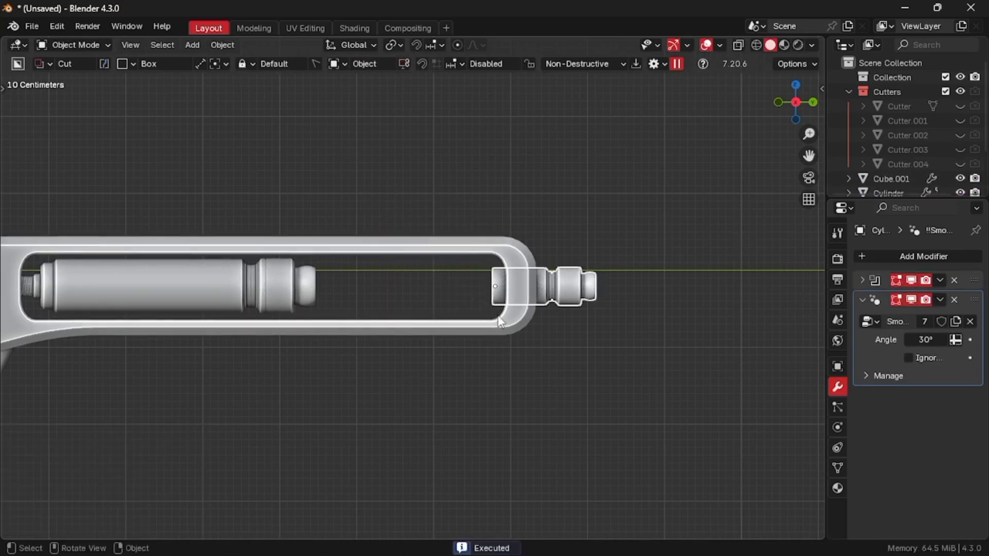
key(d)
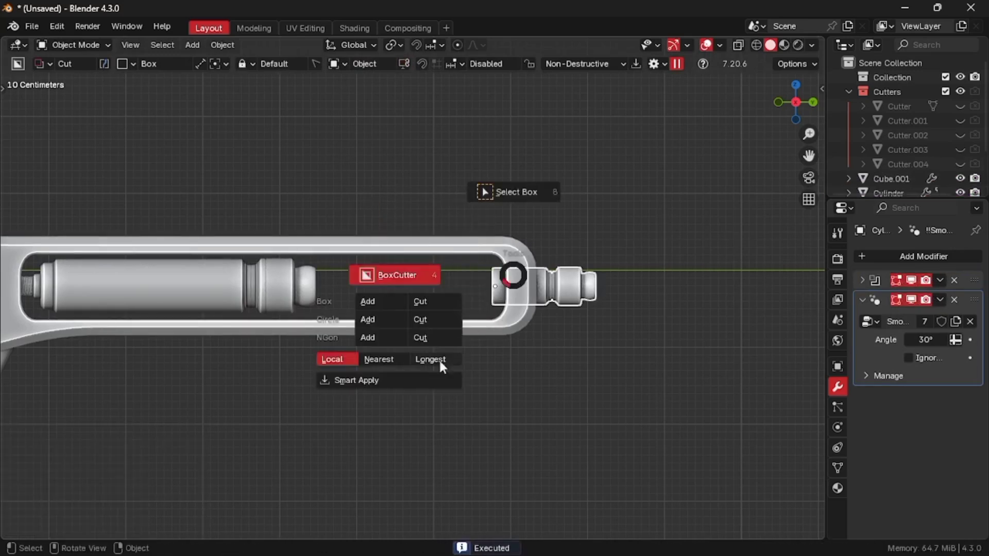
click(424, 381)
Select the copy's rear cut face in Edit Mode and move it about -0.889 m along Y
key(Tab)
click(515, 380)
middle_drag(455, 378, 514, 375)
scroll(515, 375, down, 4)
click(547, 271)
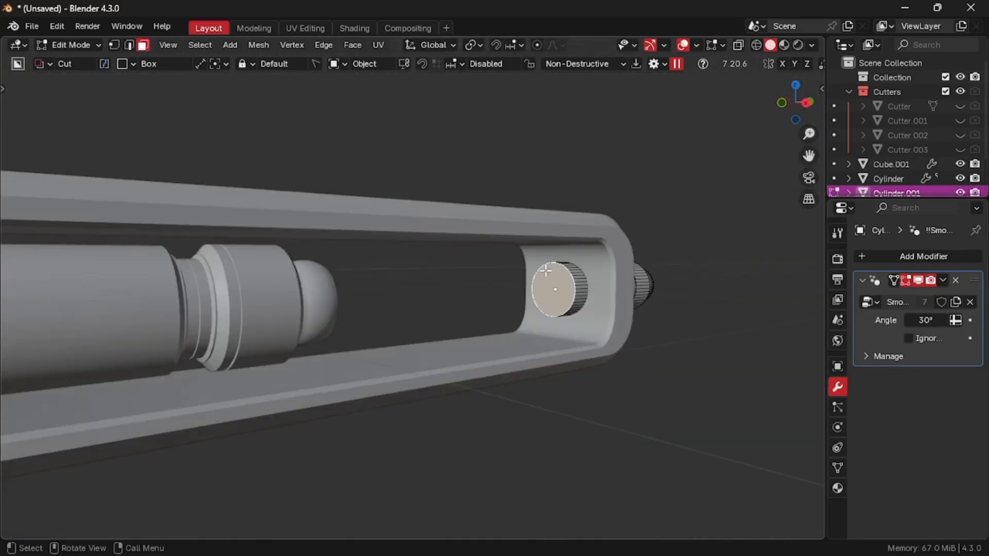
key(g)
key(y)
click(474, 294)
Shorten the copy by moving its rear face about 0.519 m along Y
key(KP_3)
shift+middle_drag(496, 299, 528, 311)
scroll(528, 312, up, 3)
key(shift+a)
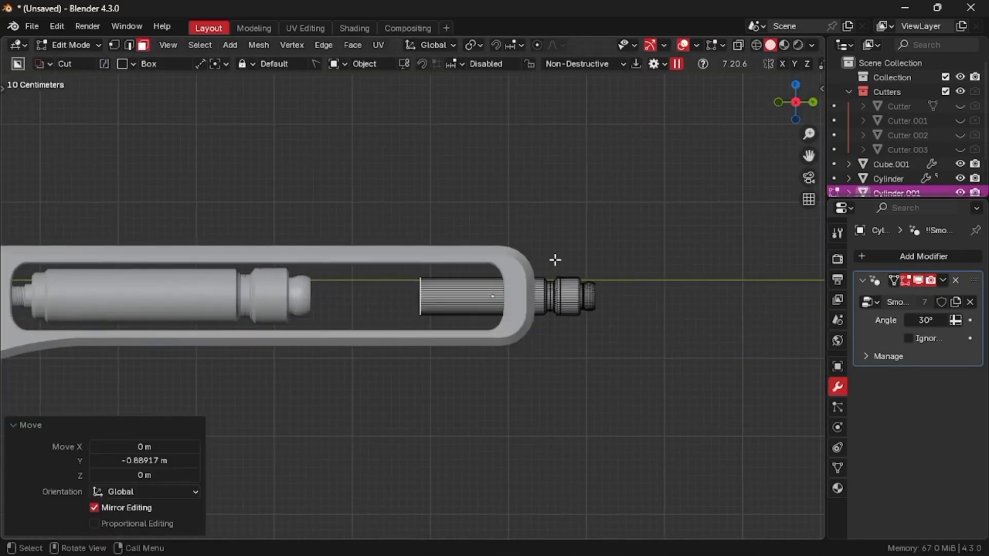
key(g)
key(y)
click(583, 261)
Bevel the edges of the copy's rear face by 0.035 m with one segment
scroll(584, 260, up, 3)
key(ctrl+b)
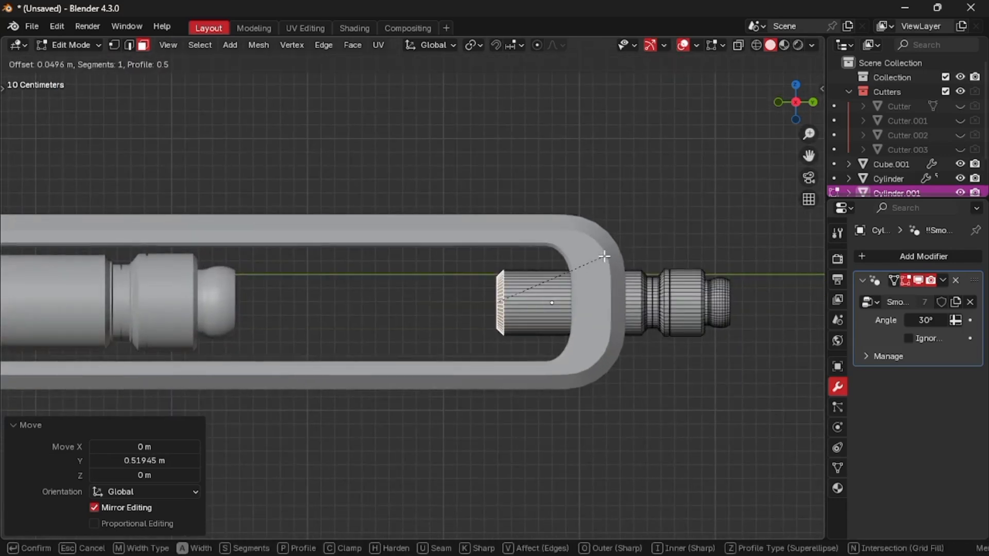
click(602, 256)
middle_drag(591, 256, 602, 256)
scroll(603, 256, down, 7)
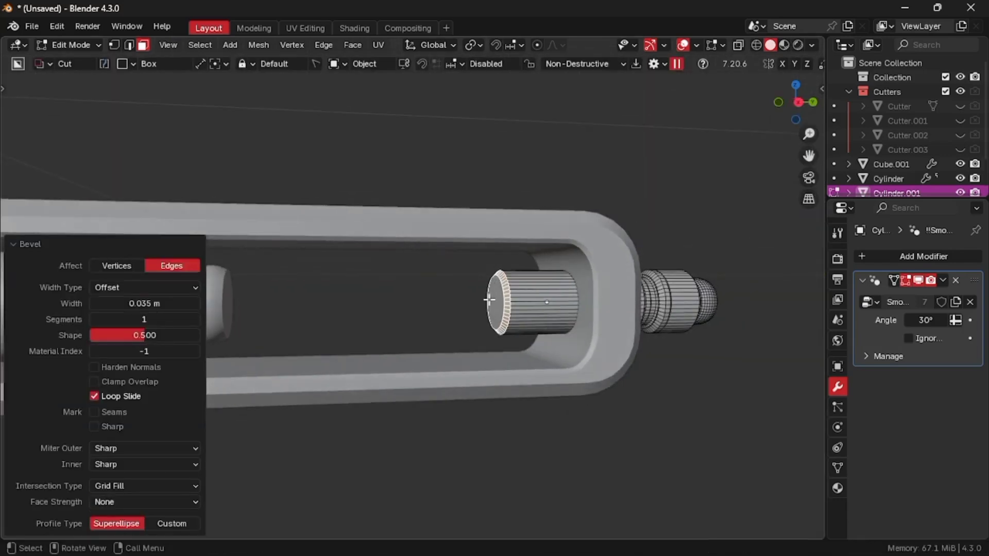
Inset the copy's rear end face about 0.036 m and extrude it inward along normals by -0.13 m
click(491, 300)
key(i)
click(559, 309)
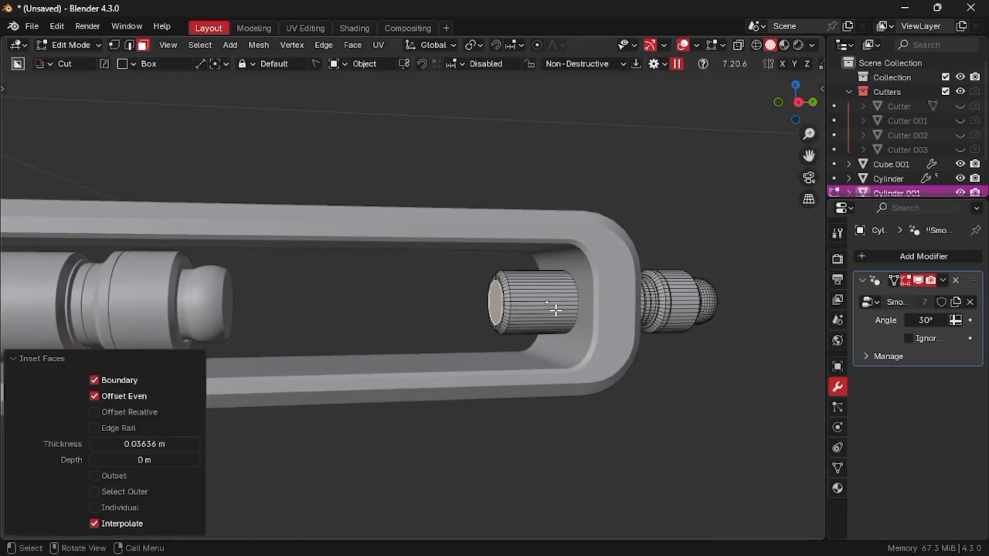
key(alt+e)
click(555, 310)
click(555, 317)
Inset the recessed face about 0.026 m, extrude it about 2.16 m to meet the main barrel, and return to Object Mode
middle_drag(552, 315, 640, 310)
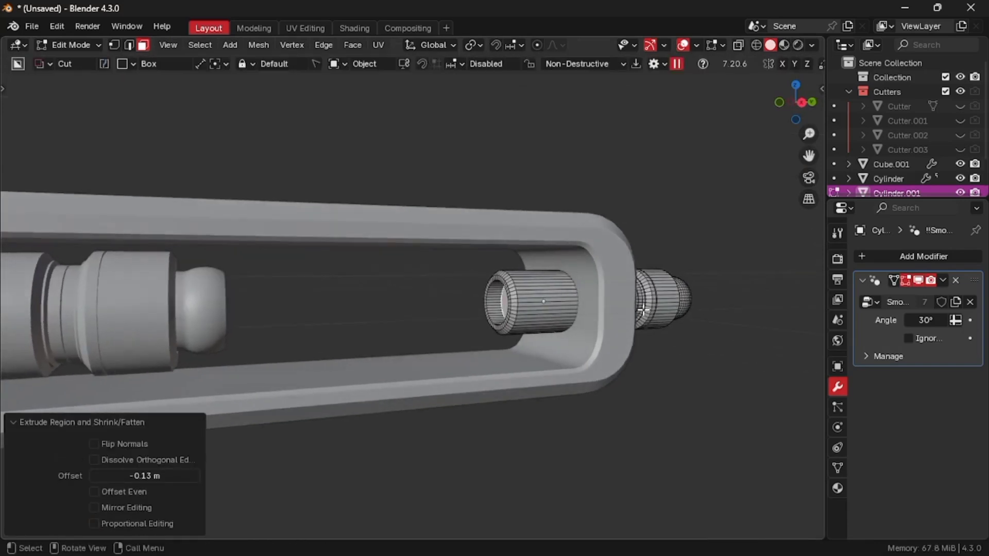
key(i)
click(640, 311)
key(r)
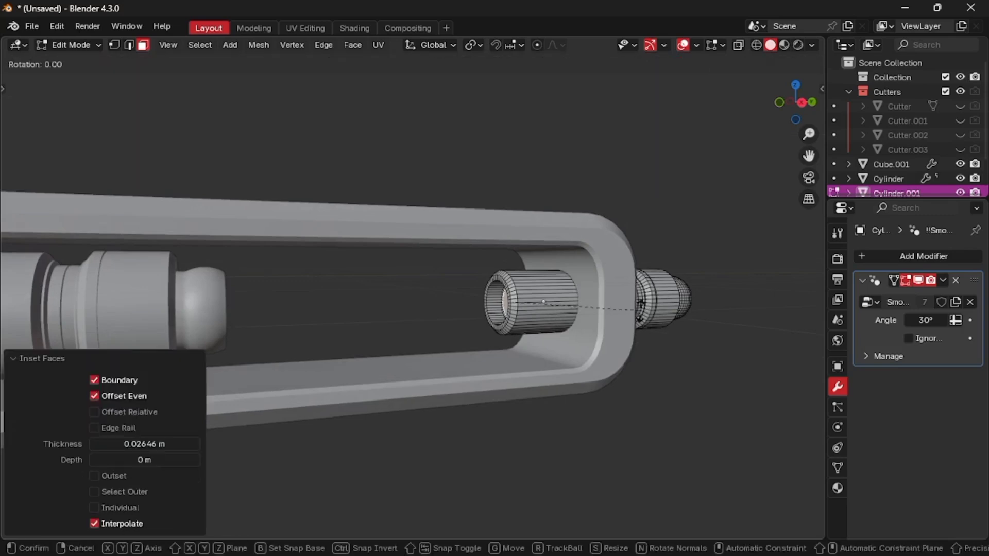
click(580, 327)
key(e)
click(333, 359)
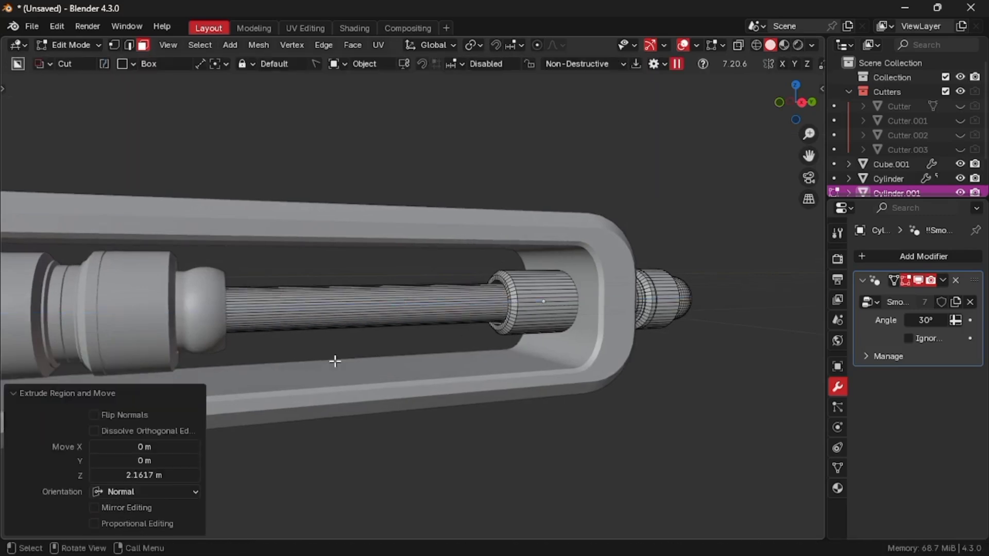
scroll(333, 360, up, 2)
key(Tab)
click(322, 283)
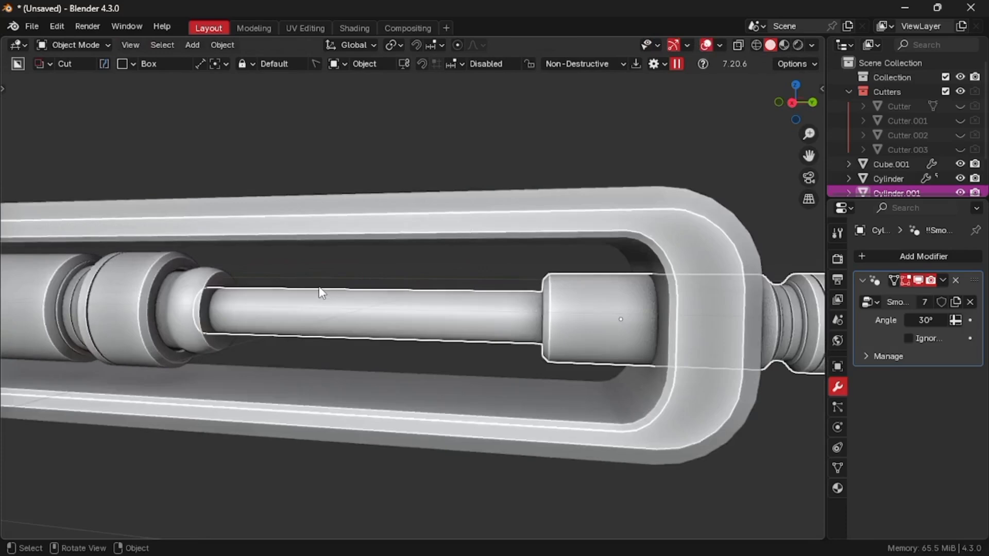
Examine the whole rifle's proportions and the connected barrel parts inside the front frame from the side
scroll(407, 144, down, 3)
scroll(494, 305, down, 1)
scroll(492, 303, down, 2)
key(KP_3)
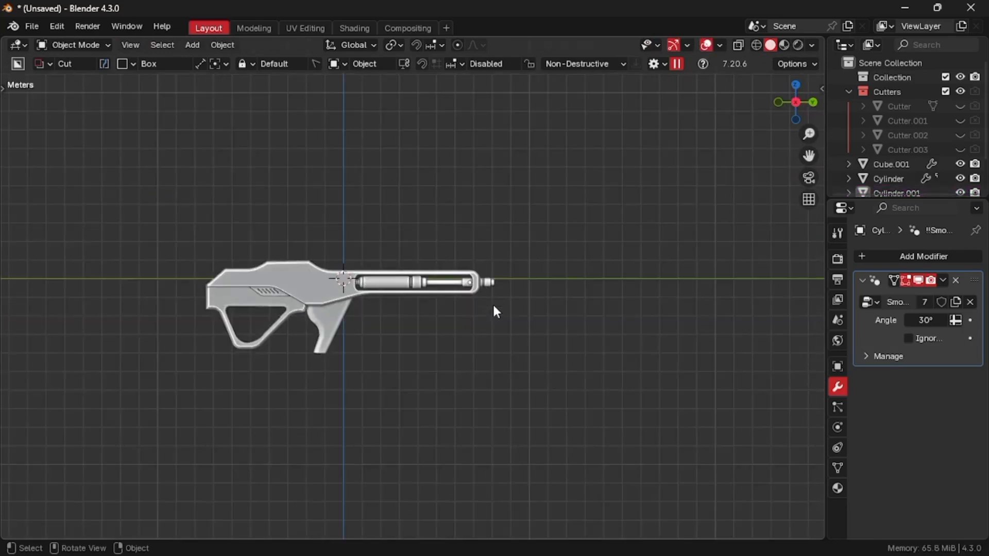
scroll(524, 353, up, 5)
scroll(526, 357, up, 1)
scroll(526, 356, down, 2)
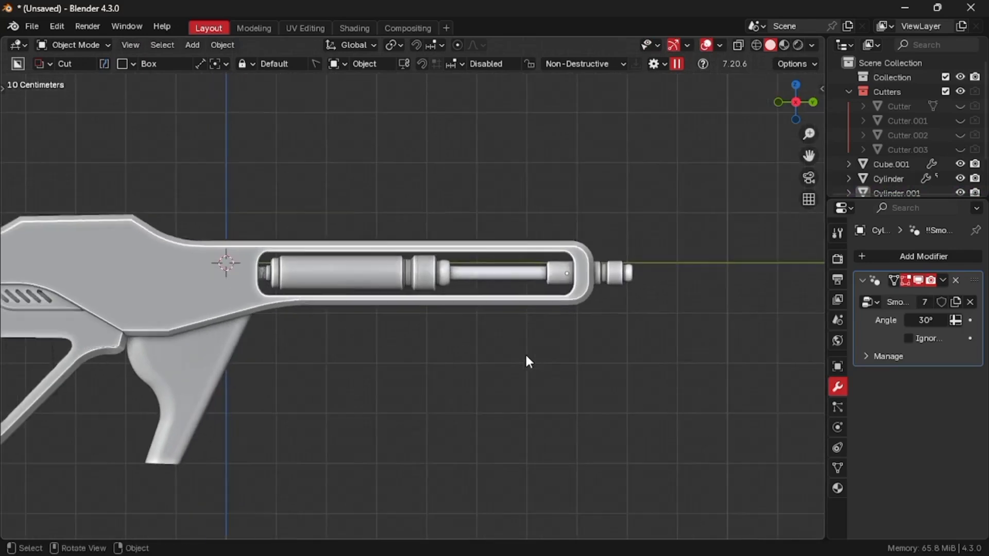
scroll(573, 258, up, 3)
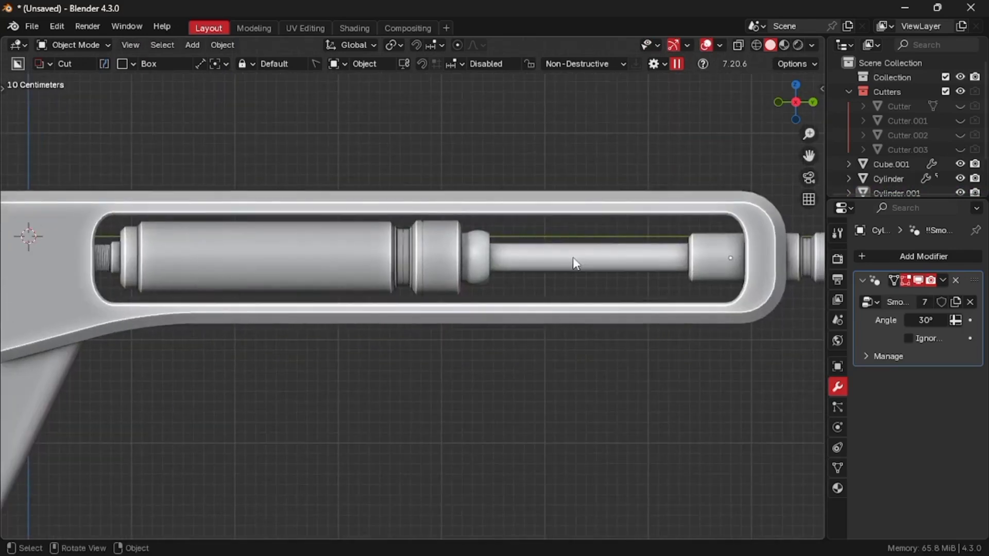
Add a centred loop cut around the connecting rod and bevel it to a width of 0.874 m with one segment
scroll(573, 258, up, 1)
key(ctrl+Tab)
click(572, 333)
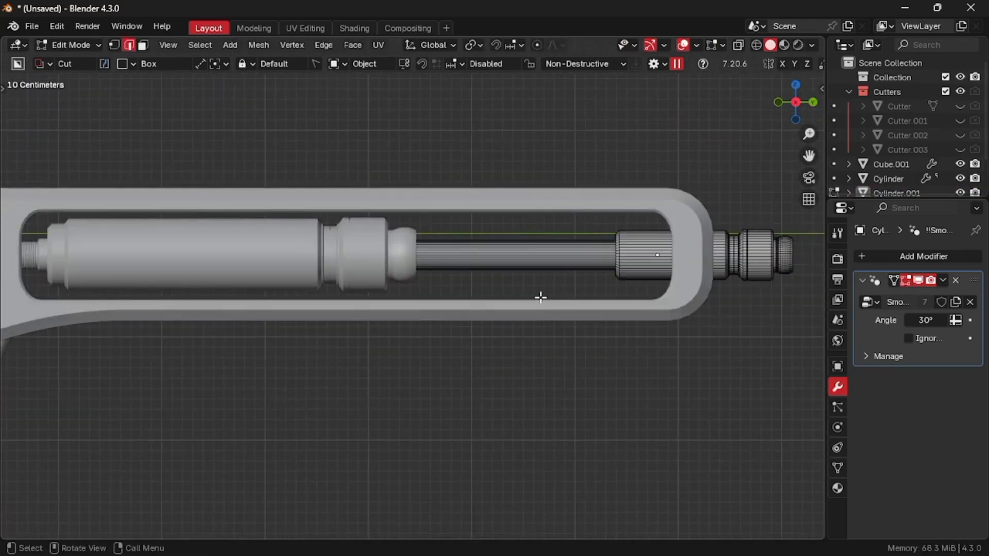
key(ctrl+r)
click(517, 265)
right_click(517, 265)
key(ctrl+b)
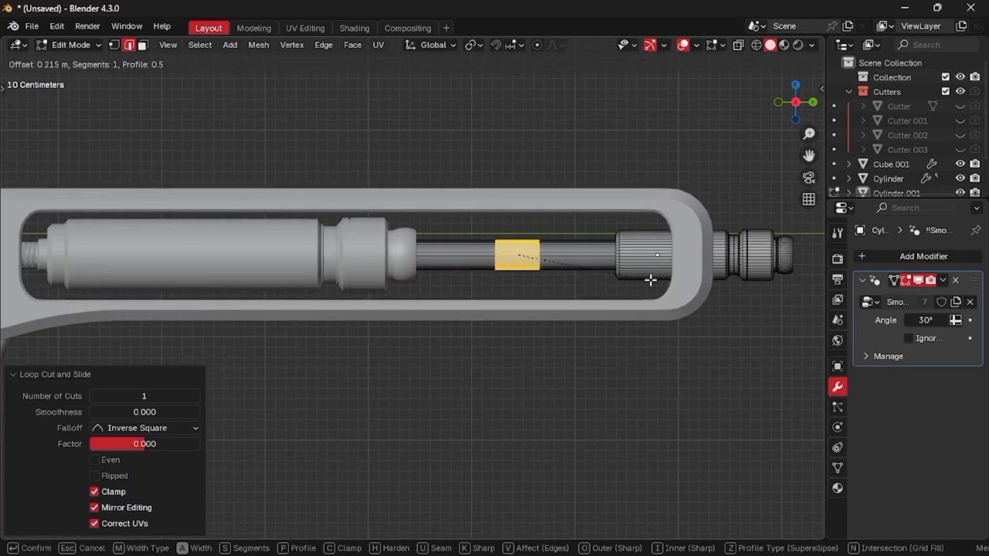
click(710, 280)
Move the rod's bevelled band about -0.014 m along Y, extrude it inward along normals, and return to Object Mode
key(g)
key(y)
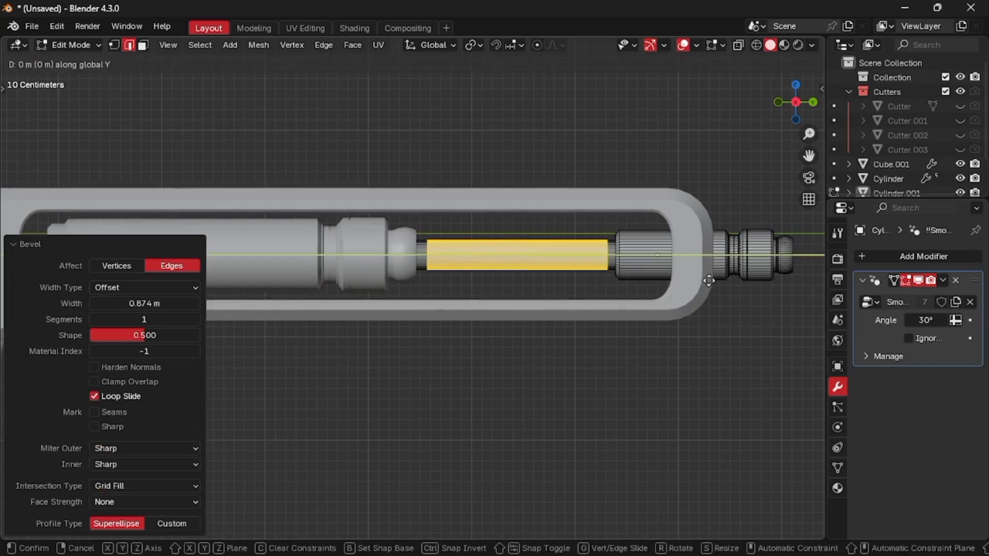
click(708, 282)
key(alt+e)
click(708, 283)
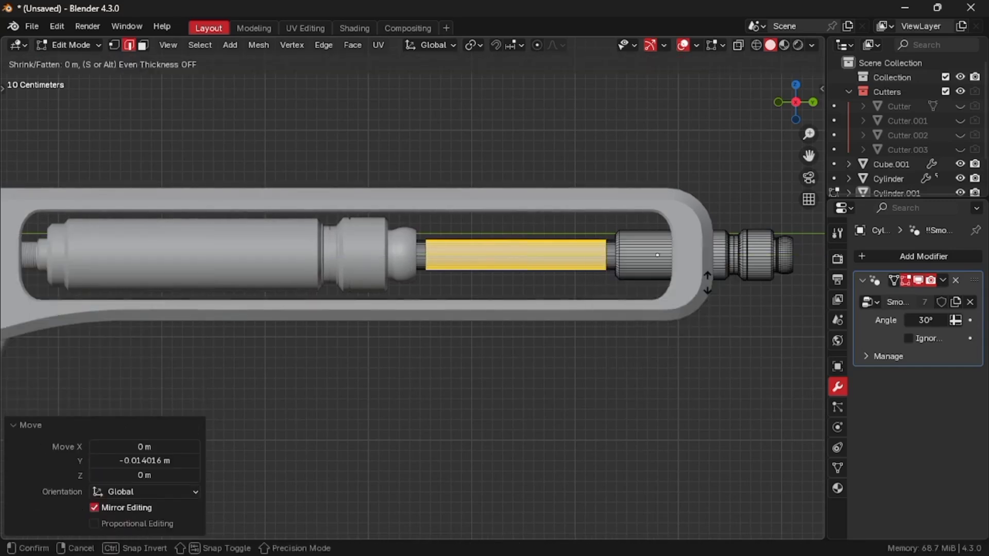
key(y)
click(699, 285)
key(Tab)
Select the muzzle piece's front end face in face mode and bevel its edges slightly
scroll(670, 286, down, 2)
key(Tab)
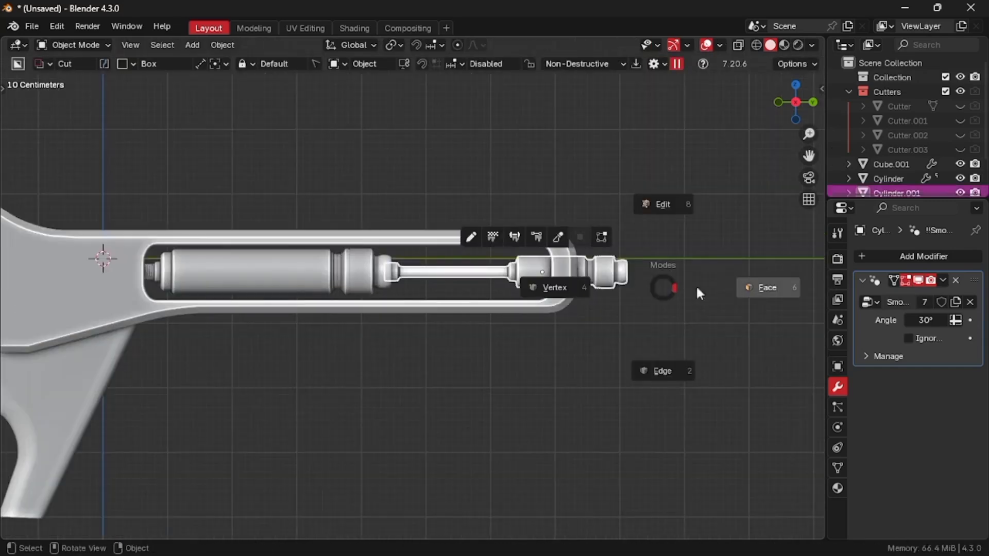
middle_drag(706, 291, 733, 286)
click(496, 268)
scroll(497, 267, up, 6)
scroll(496, 266, down, 3)
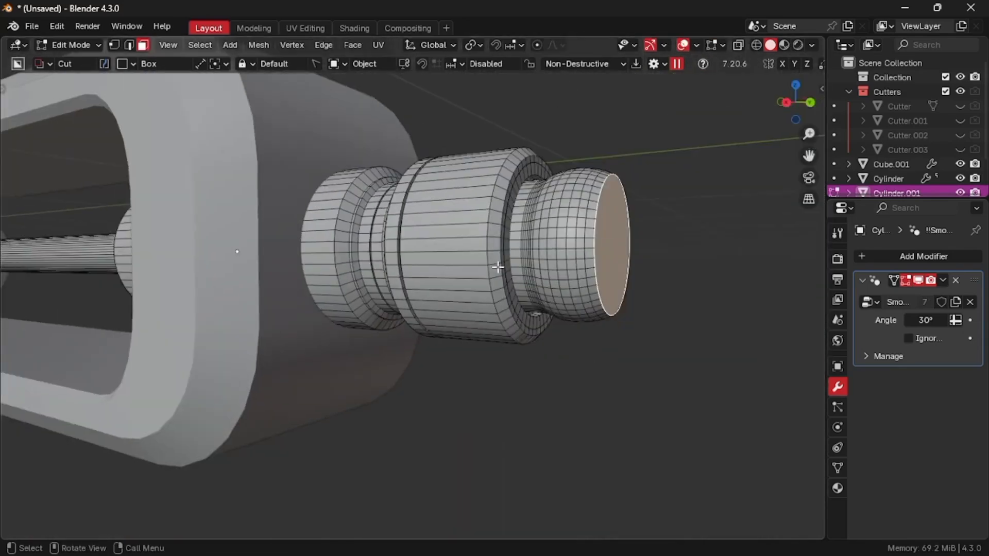
middle_drag(498, 269, 479, 270)
key(ctrl+b)
click(681, 265)
click(657, 259)
Inset the muzzle's front face about 0.026 m and extrude it inward along normals to hollow out the bore
click(607, 246)
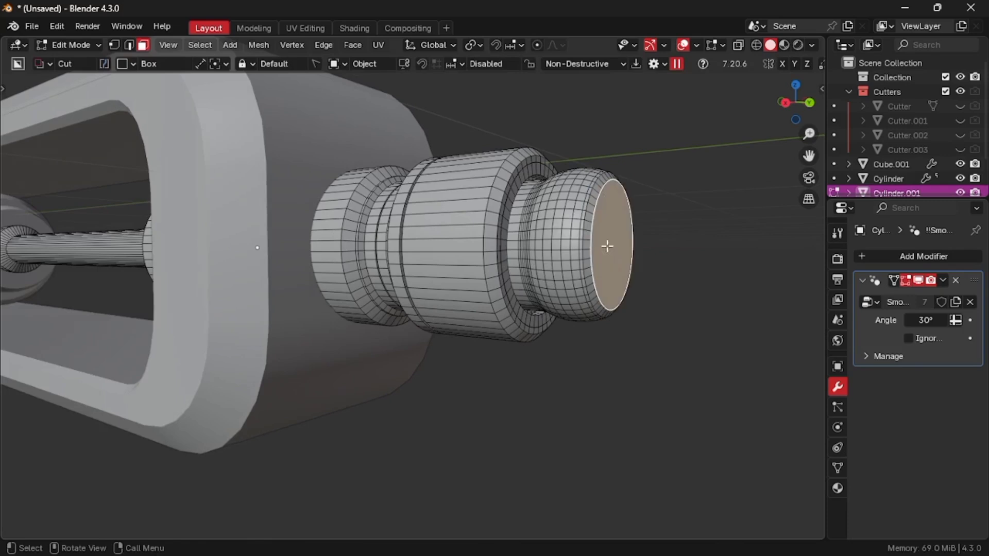
key(i)
click(708, 234)
key(alt+e)
click(705, 228)
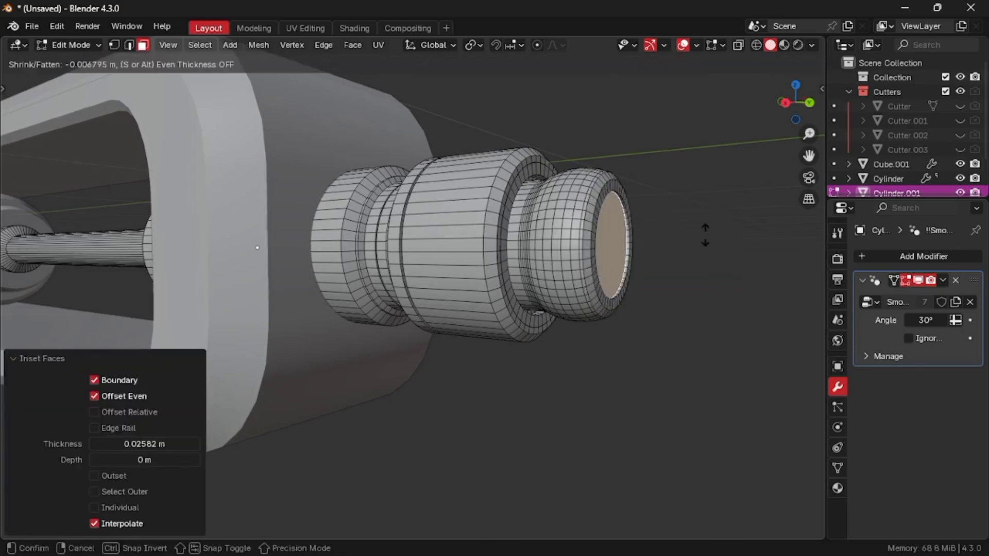
click(707, 261)
Bevel the edge loop around the rim of the muzzle's bore with one segment
key(2)
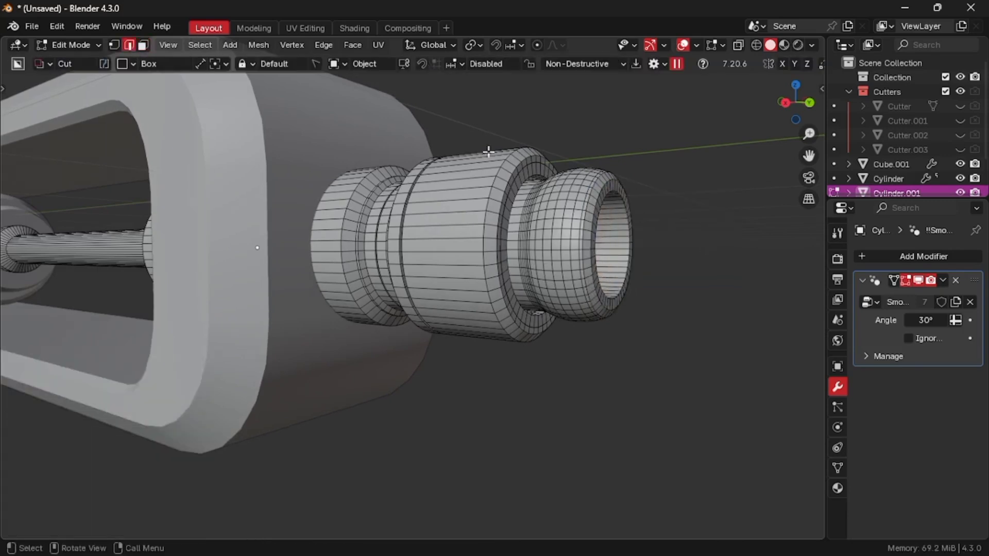
alt+click(628, 215)
key(ctrl+b)
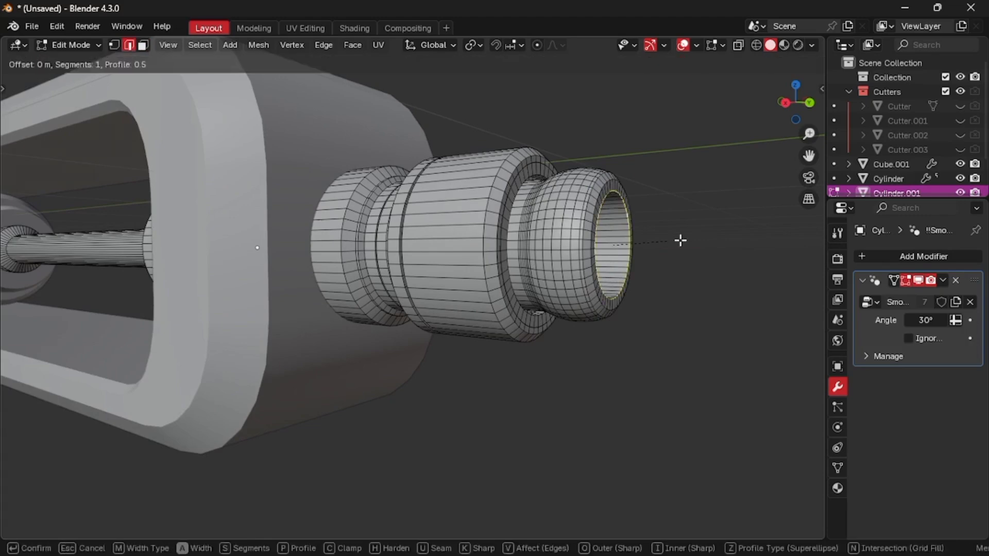
click(687, 239)
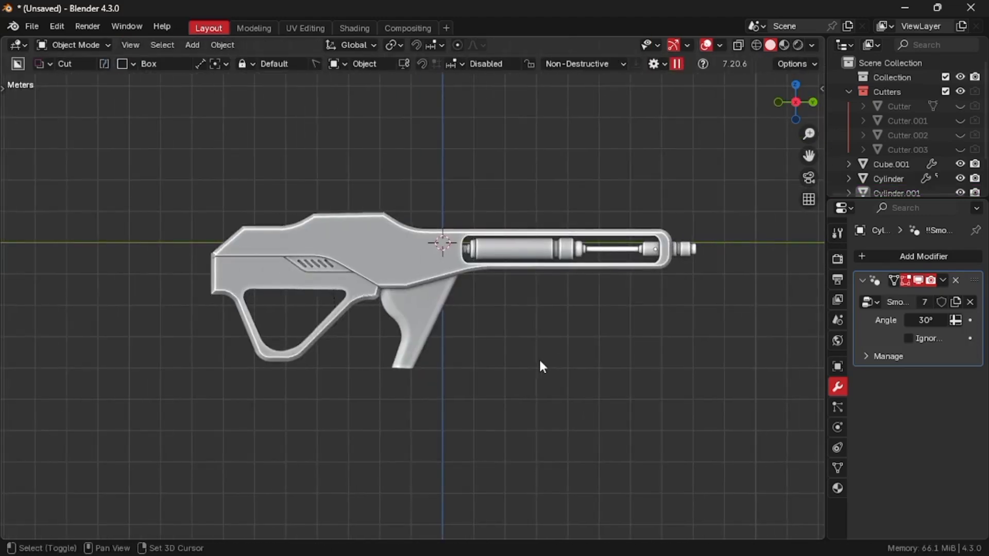
Mirror the front grip across the X axis and apply Shade Auto Smooth at 30°
scroll(408, 322, up, 5)
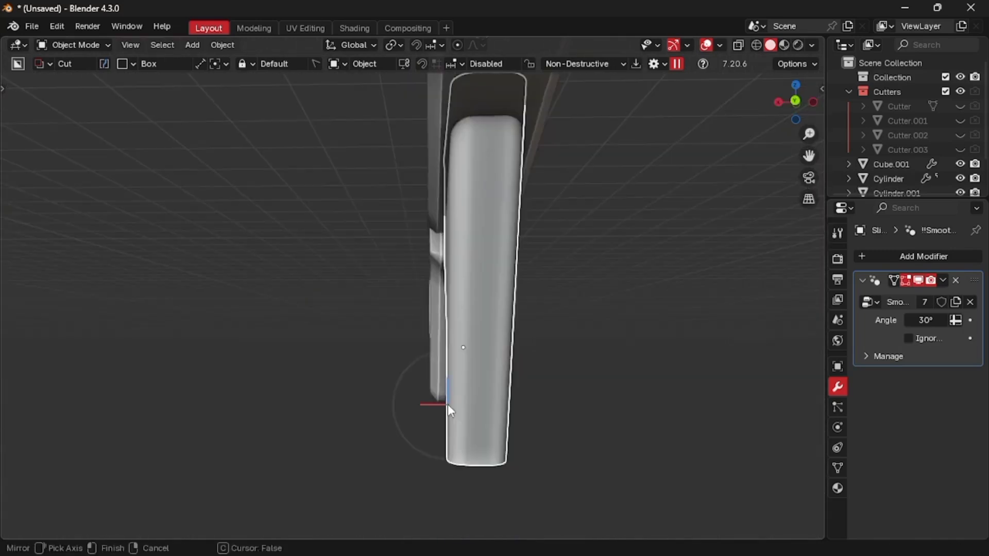
click(494, 408)
right_click(493, 404)
click(447, 272)
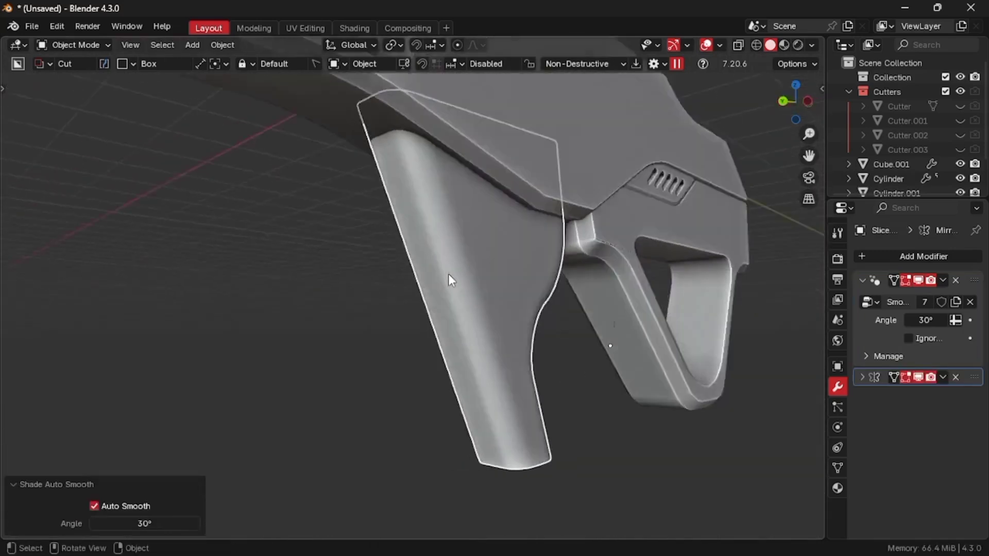
Bevel the edges of the grip's bottom face by about 0.049 m with one segment and return to Object Mode
scroll(448, 273, up, 3)
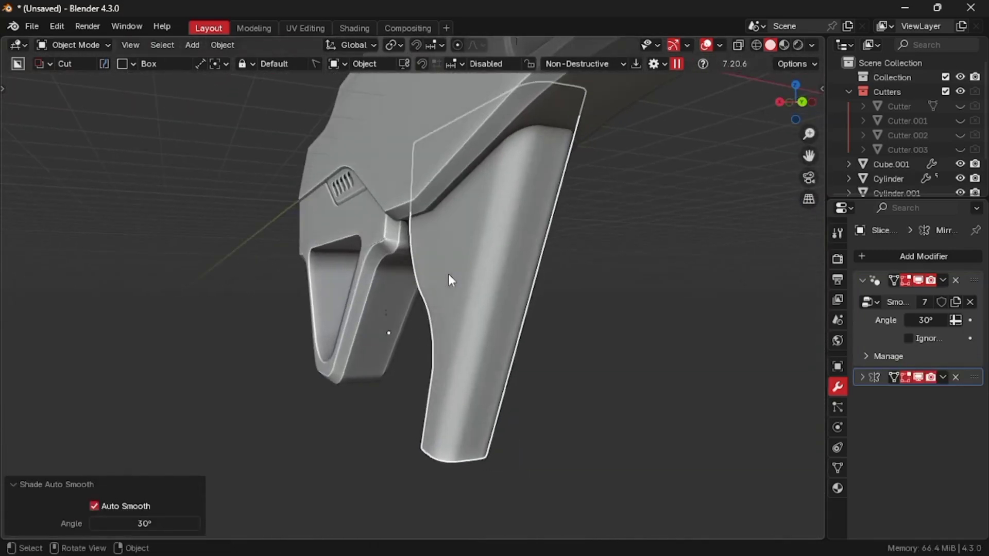
key(Tab)
click(505, 275)
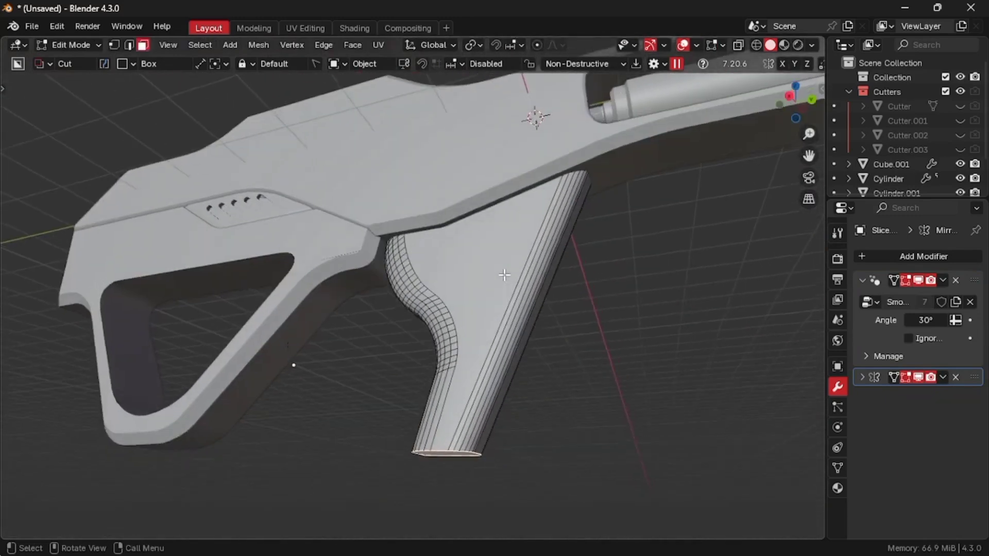
key(ctrl+b)
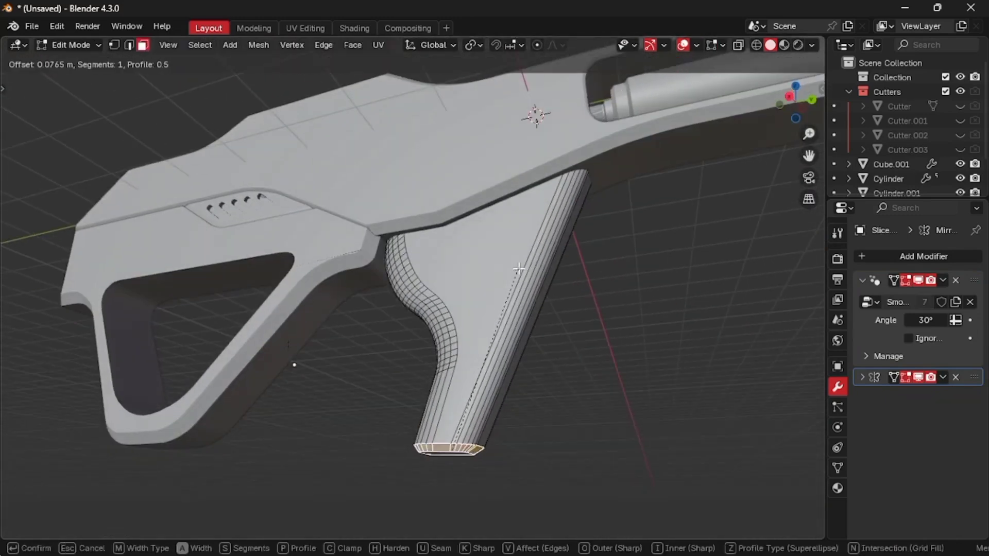
click(518, 271)
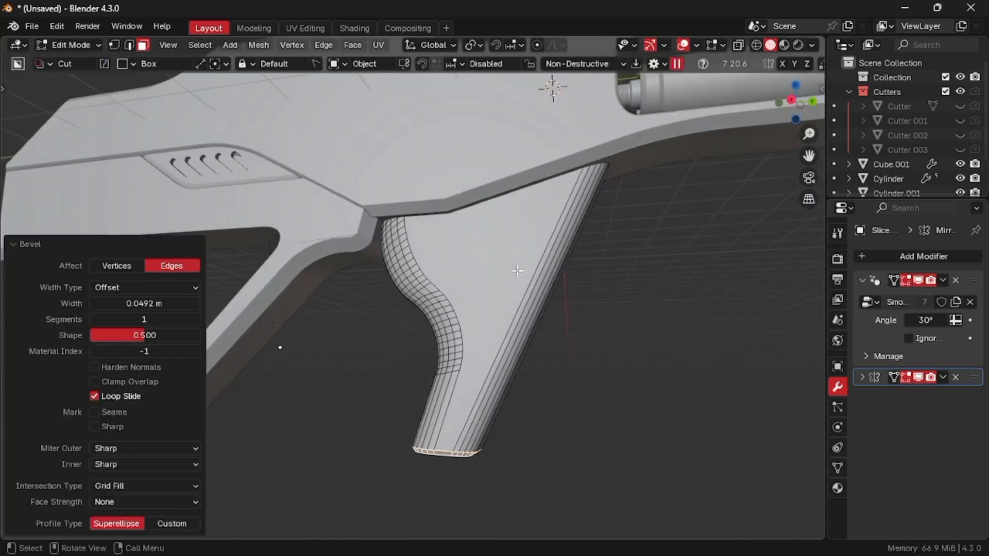
key(Tab)
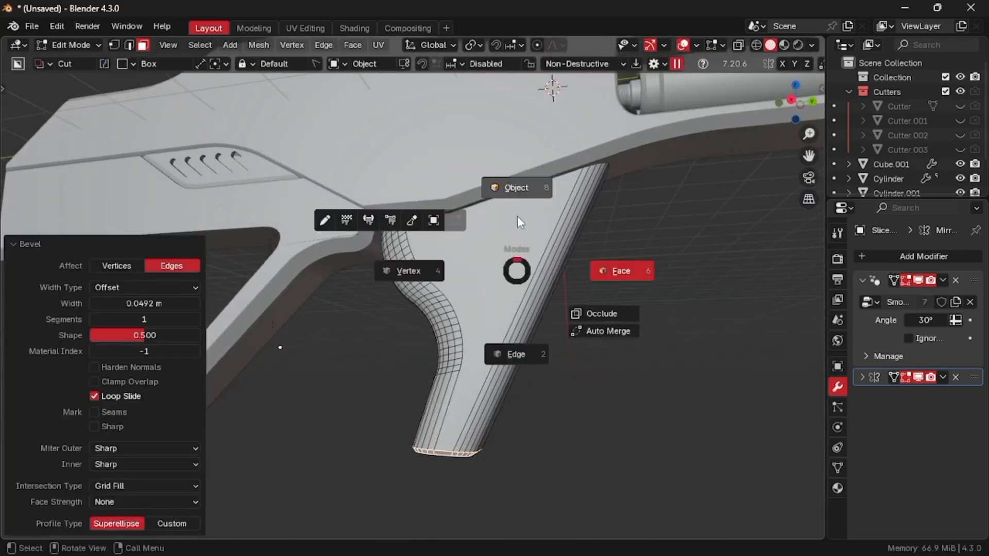
click(517, 215)
Examine the finished grip and the rifle's overall proportions in perspective and from the side, ending close on the main body
scroll(505, 375, down, 4)
middle_drag(504, 375, 471, 371)
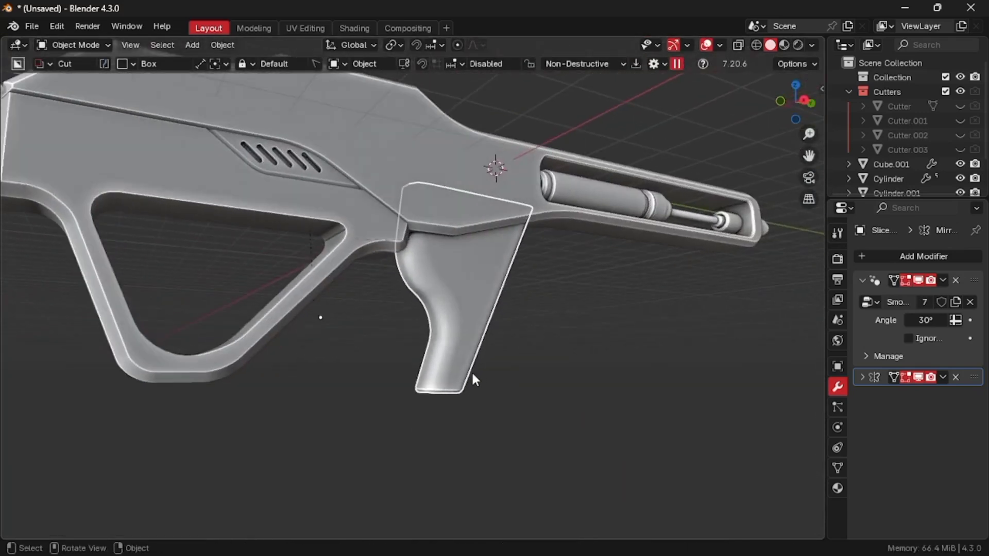
scroll(471, 371, down, 4)
key(KP_3)
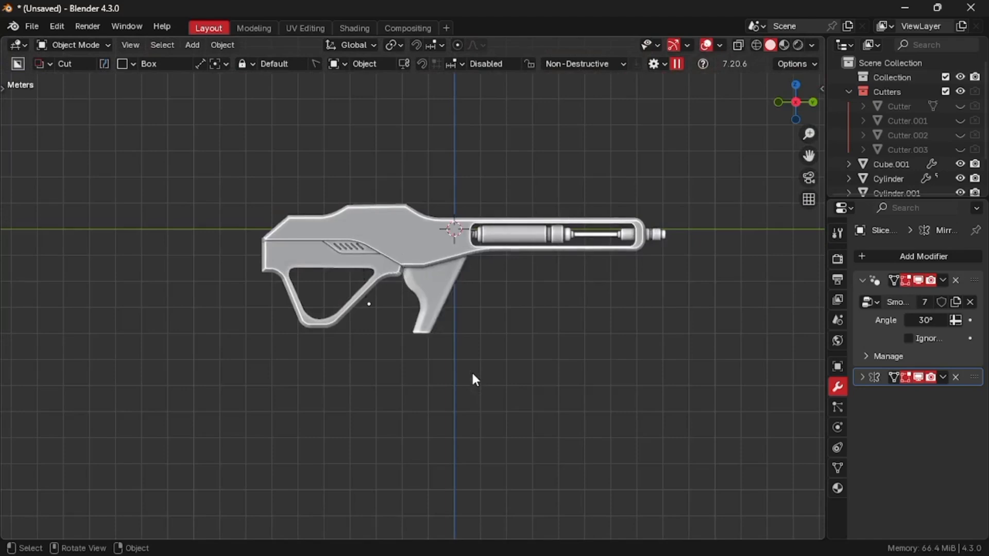
scroll(472, 371, up, 2)
shift+scroll(471, 371, up, 2)
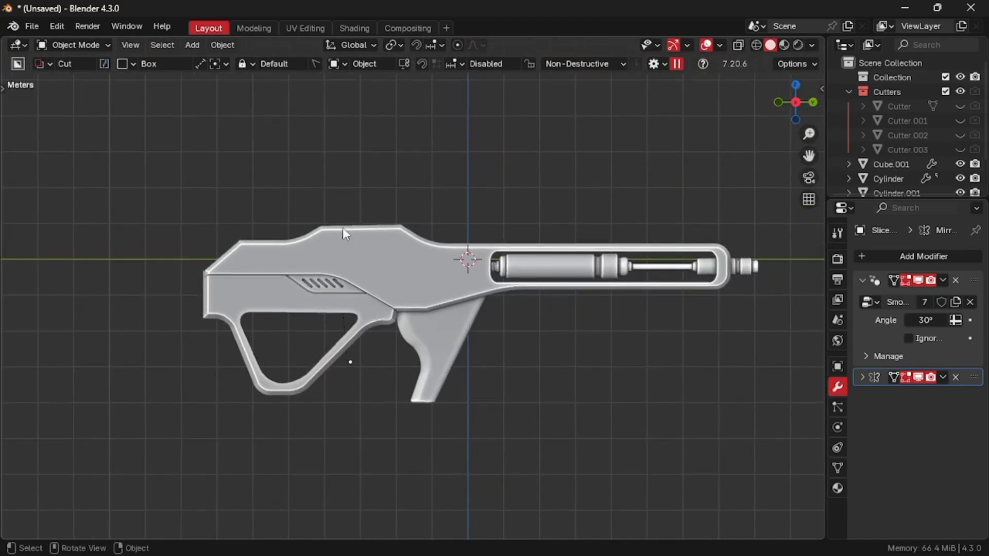
scroll(385, 256, up, 3)
shift+scroll(385, 256, up, 1)
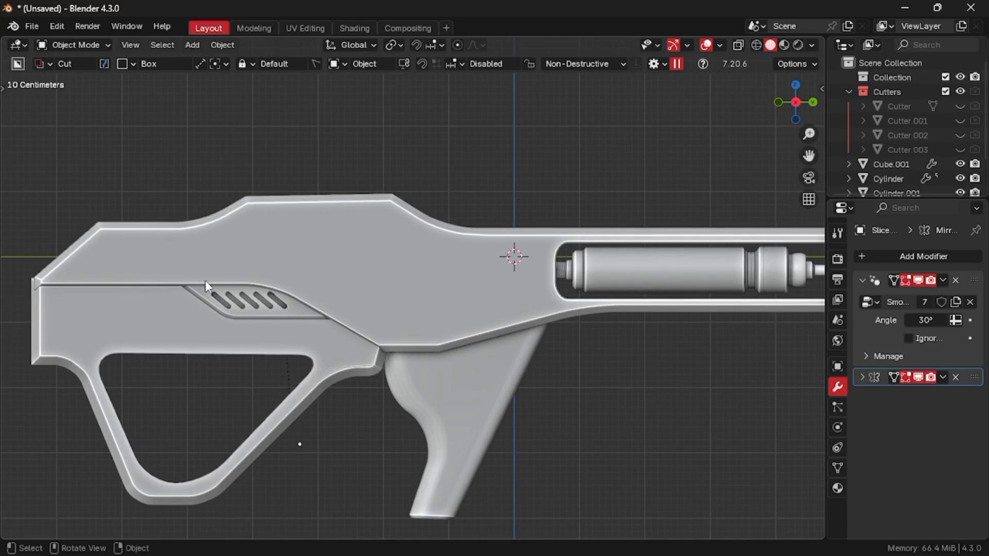
Slice the upper cover off the main body with an n-gon cutter, following a stepped line above the vents towards the front frame
key(ctrl+d)
click(271, 290)
click(155, 274)
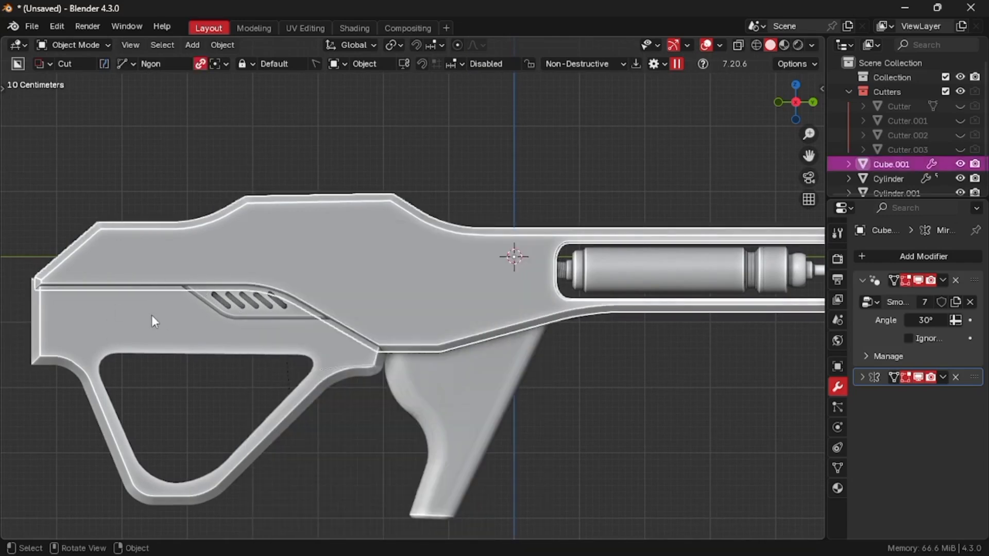
click(185, 287)
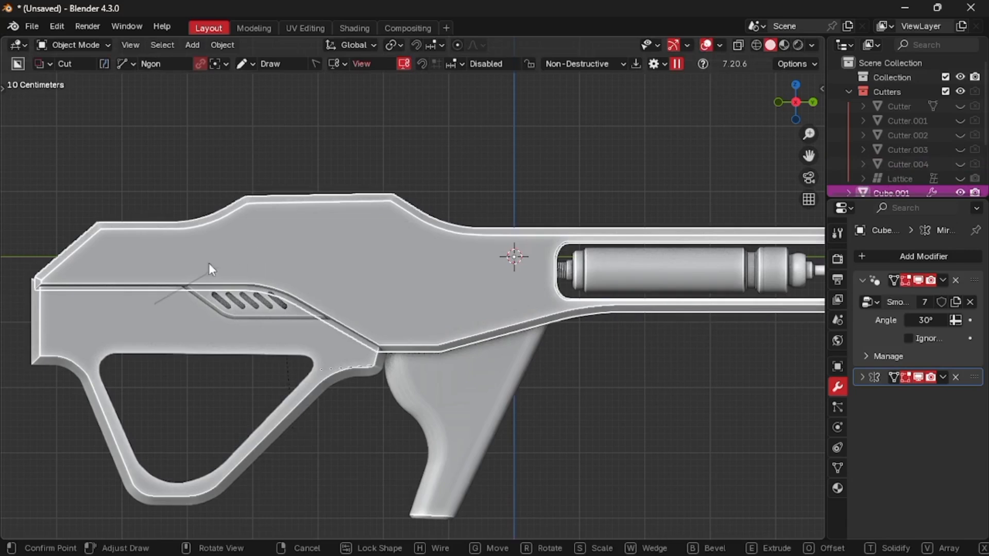
click(227, 260)
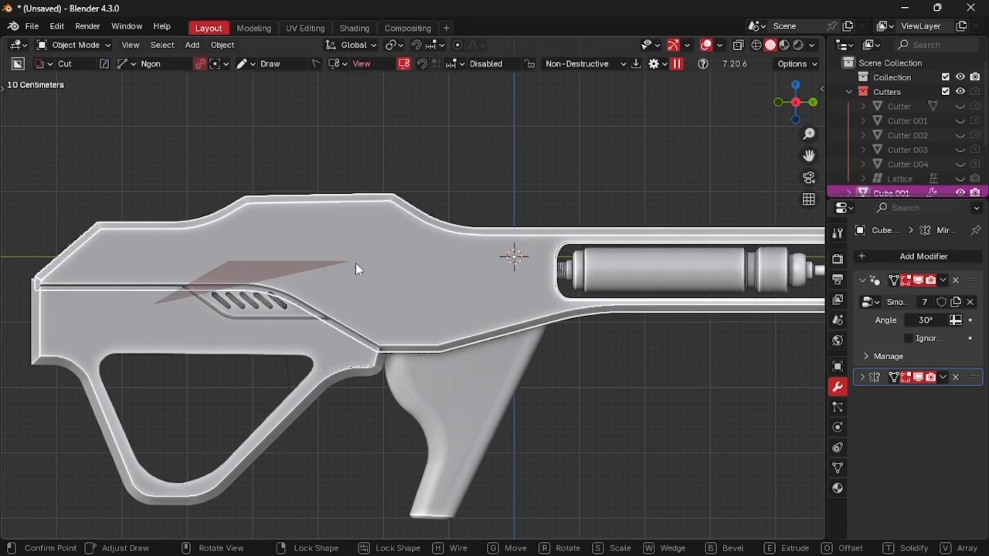
click(459, 269)
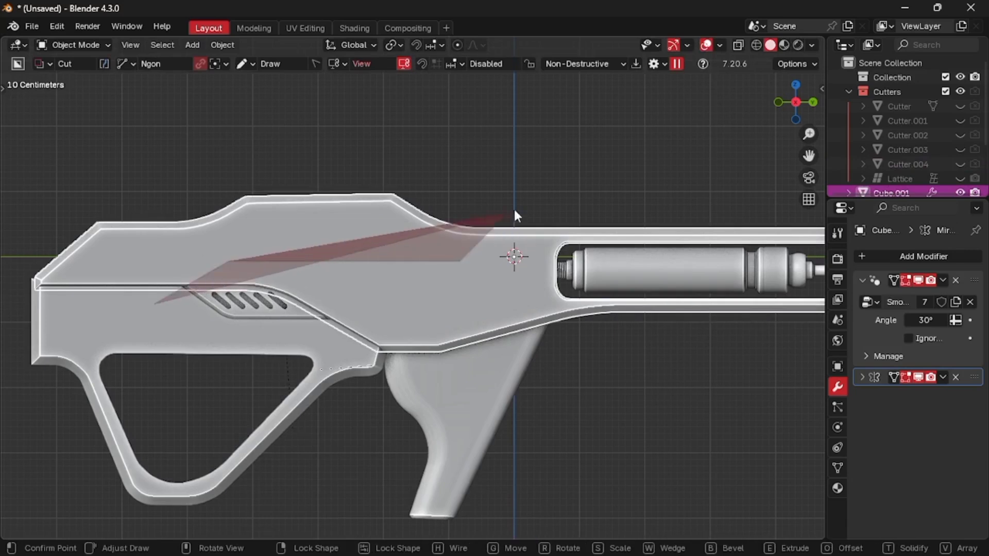
click(532, 191)
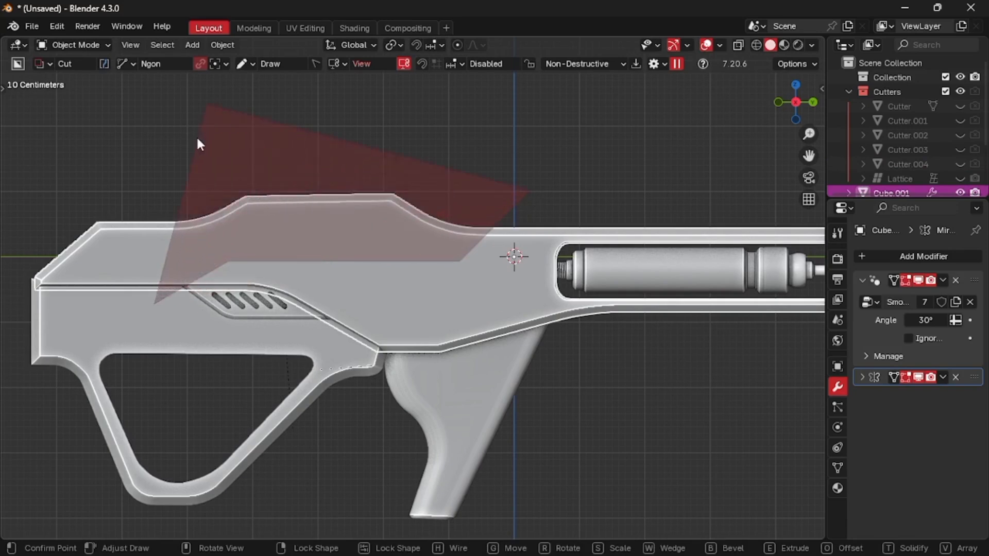
click(196, 135)
click(2, 241)
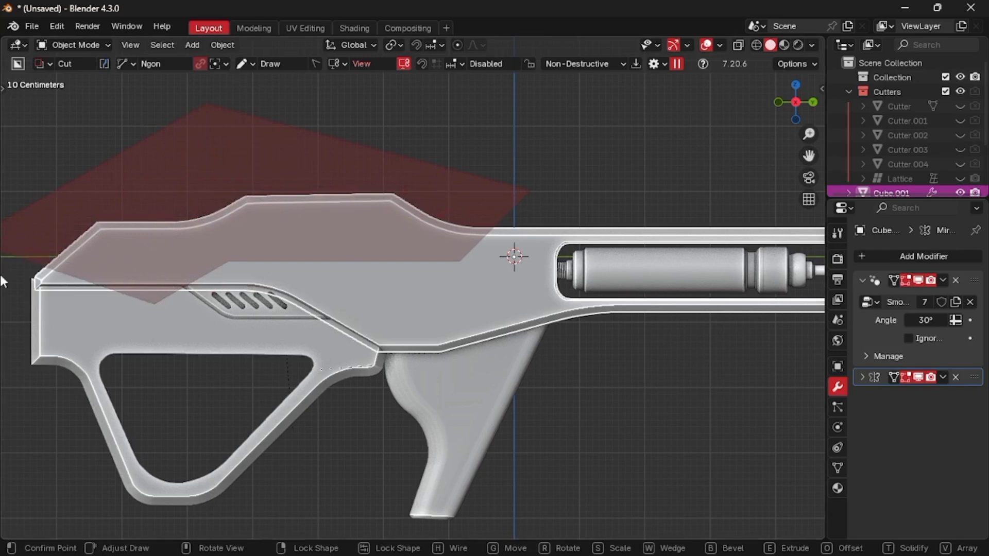
key(x)
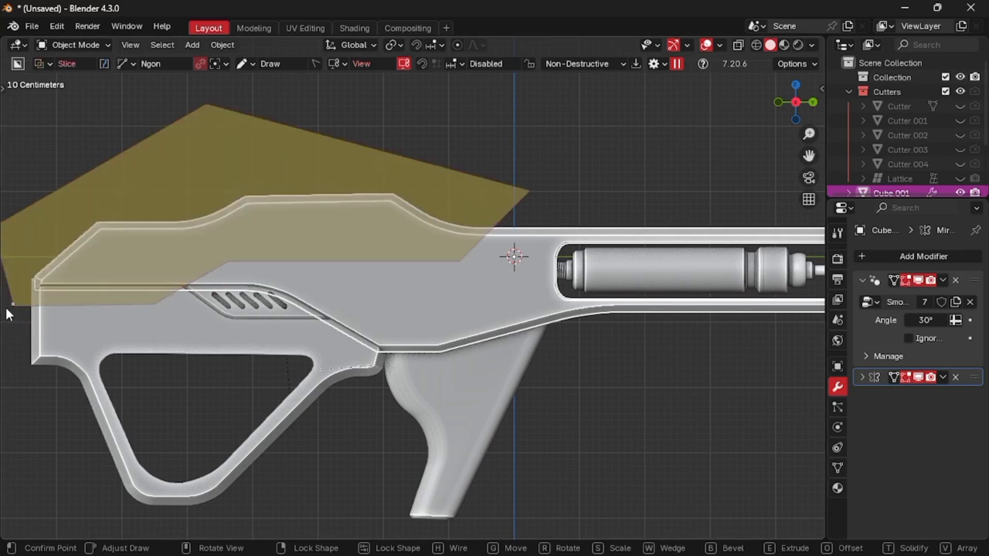
key(space)
Select the sliced upper cover and scale it wider along the X axis only
click(277, 236)
scroll(276, 236, down, 2)
middle_drag(277, 236, 320, 245)
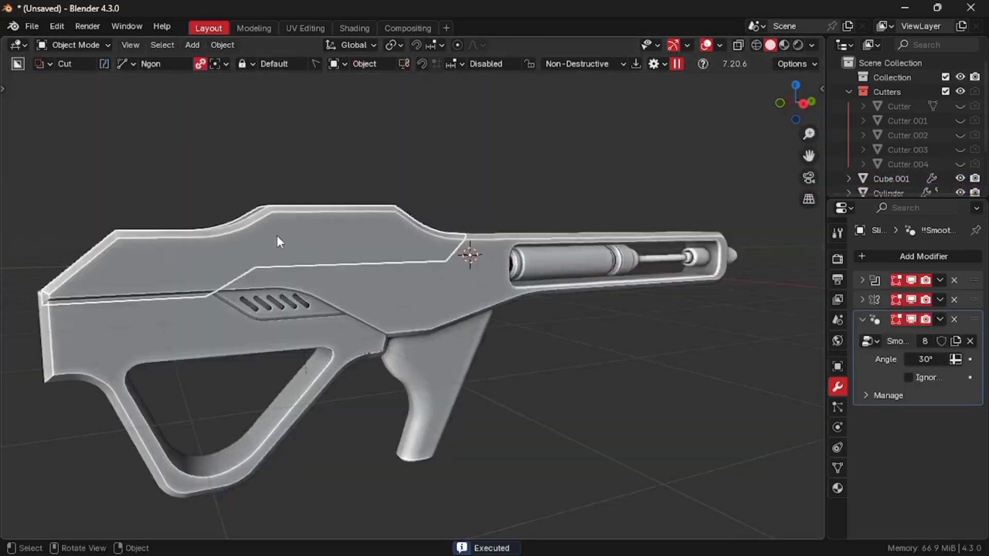
scroll(319, 245, down, 4)
key(f)
middle_drag(505, 253, 620, 299)
key(s)
key(x)
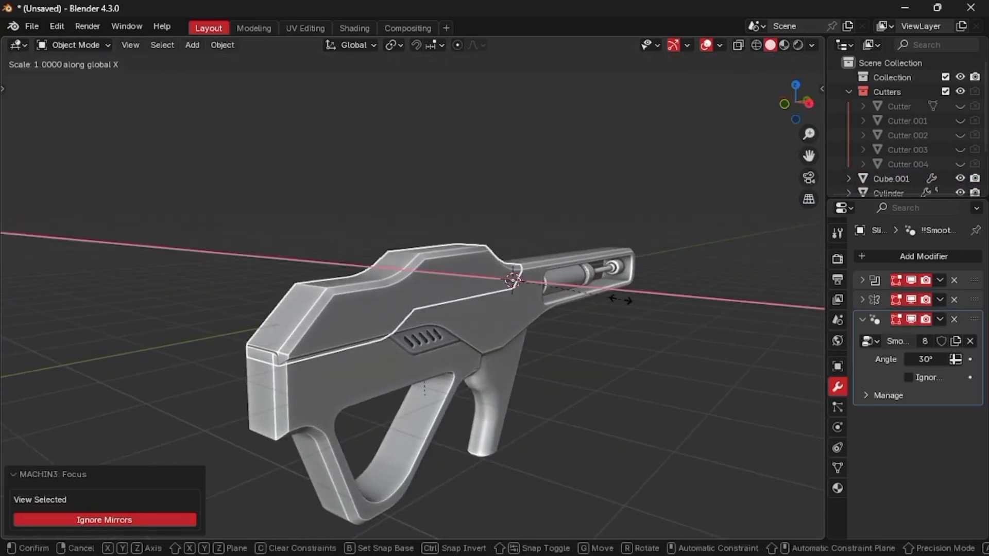
scroll(589, 304, up, 2)
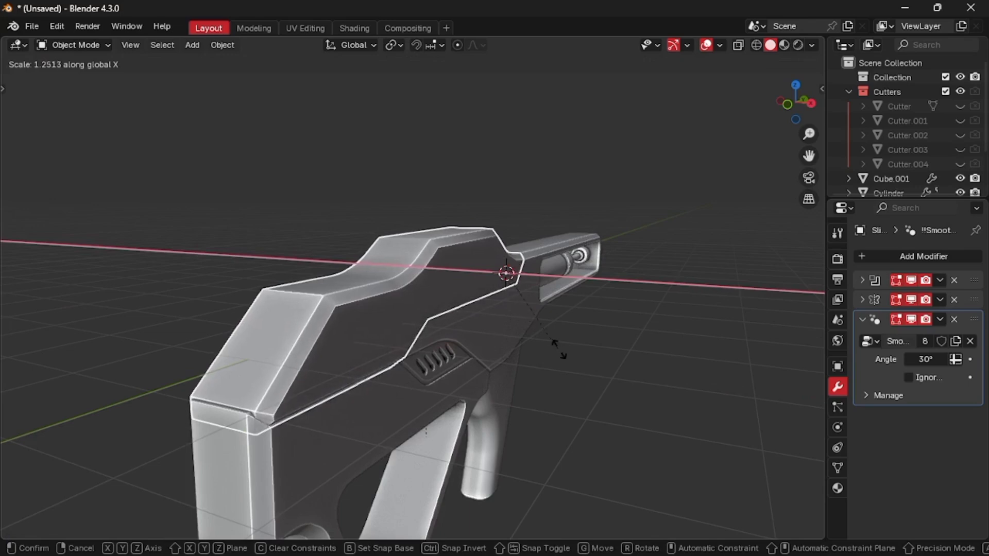
click(585, 350)
Raise the upper cover about 0.038 m along Z and check its fit from the side
scroll(586, 355, up, 2)
middle_drag(584, 352, 482, 289)
key(g)
key(z)
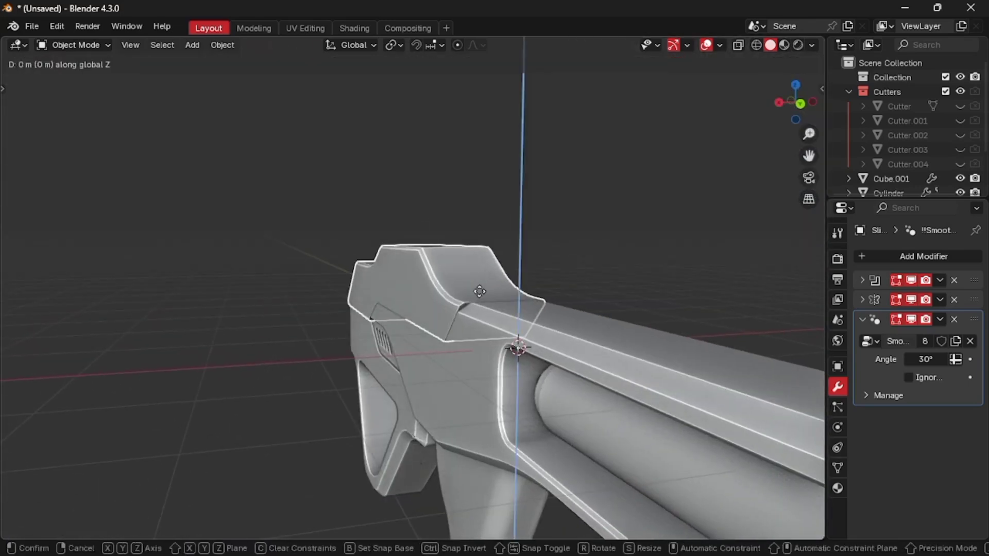
click(491, 255)
key(KP_3)
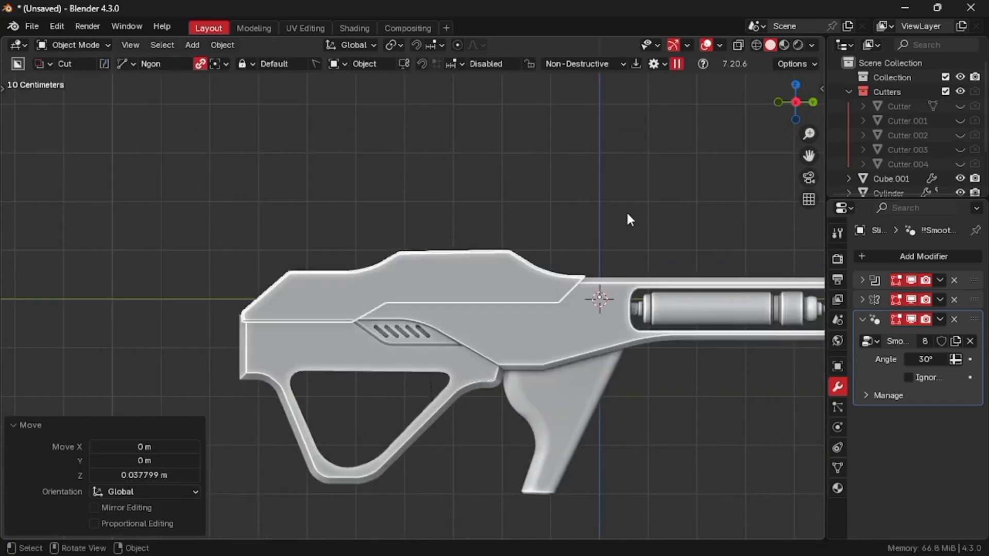
scroll(618, 278, down, 3)
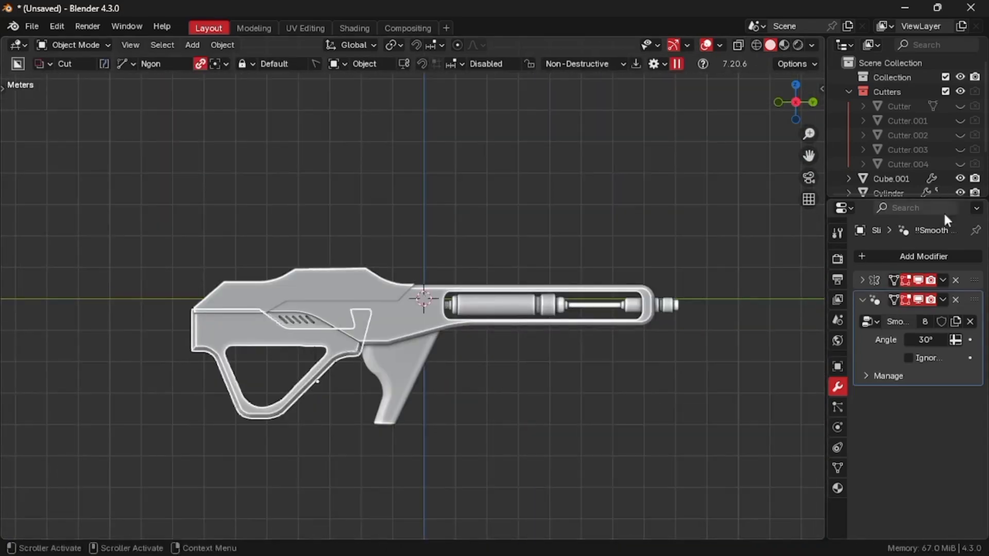
Bevel the edge loops around the stock's triangular opening by 0.0334 m with one segment
scroll(461, 412, up, 5)
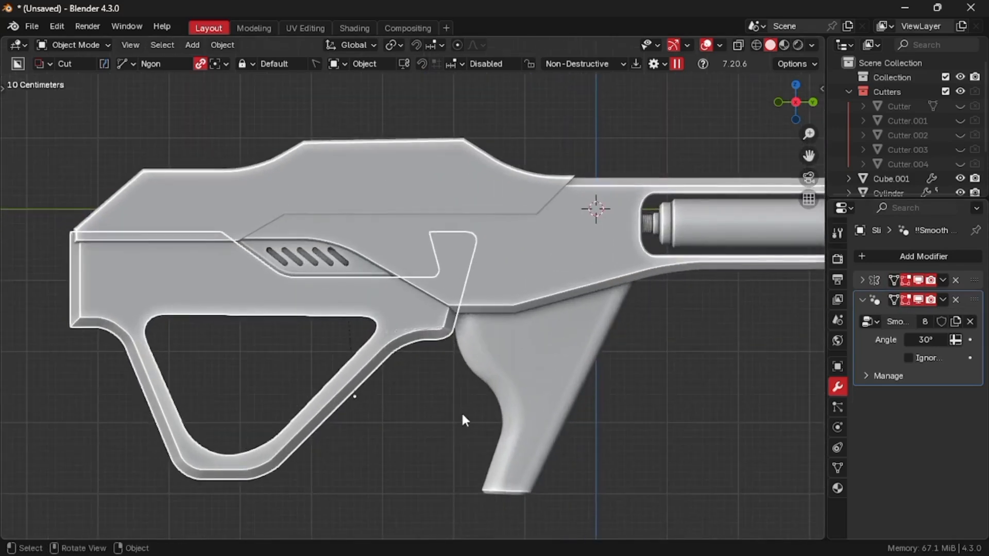
key(Tab)
click(566, 414)
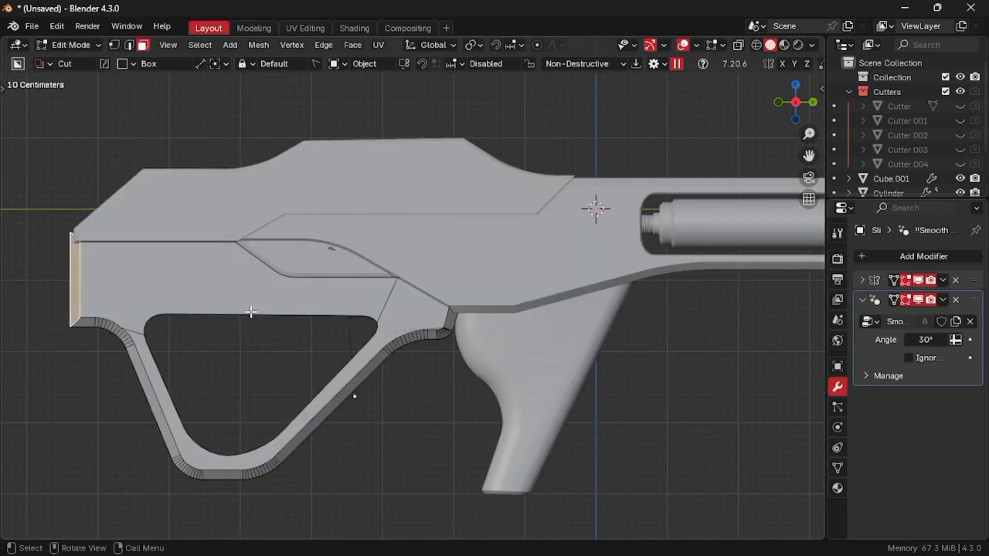
middle_drag(251, 312, 238, 353)
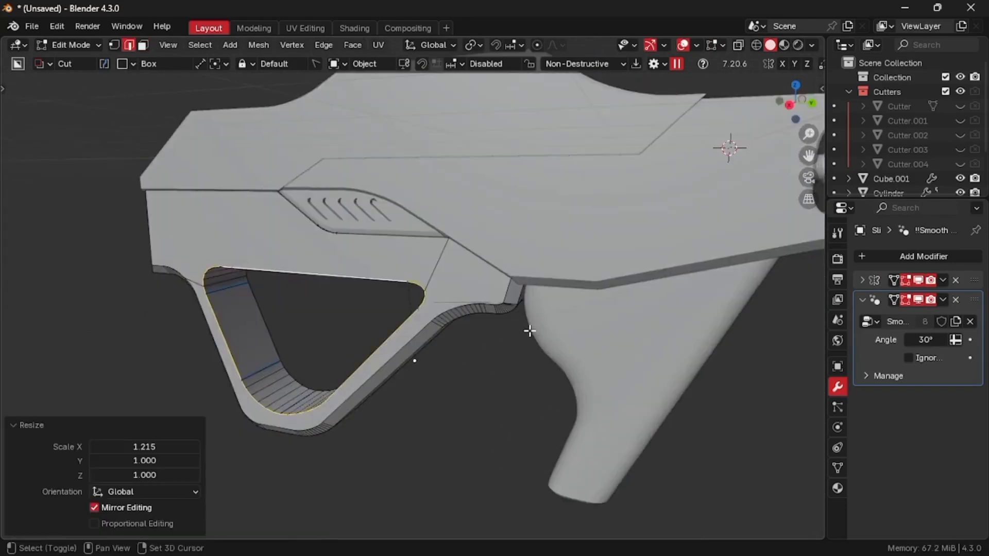
middle_drag(530, 331, 530, 331)
key(ctrl+b)
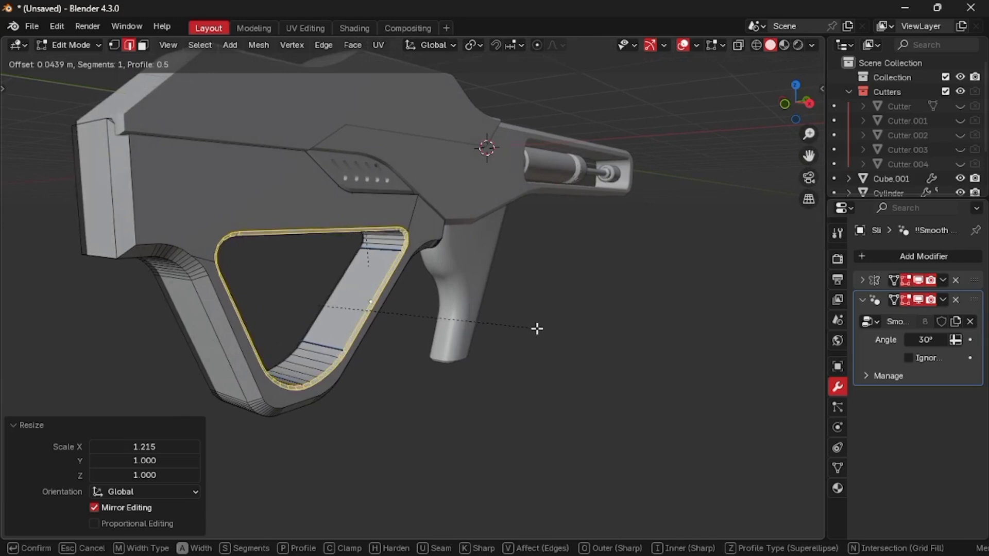
click(536, 328)
Add a centered edge loop around the opening's inner wall and bevel it 0.367 m into a wide band
key(ctrl+r)
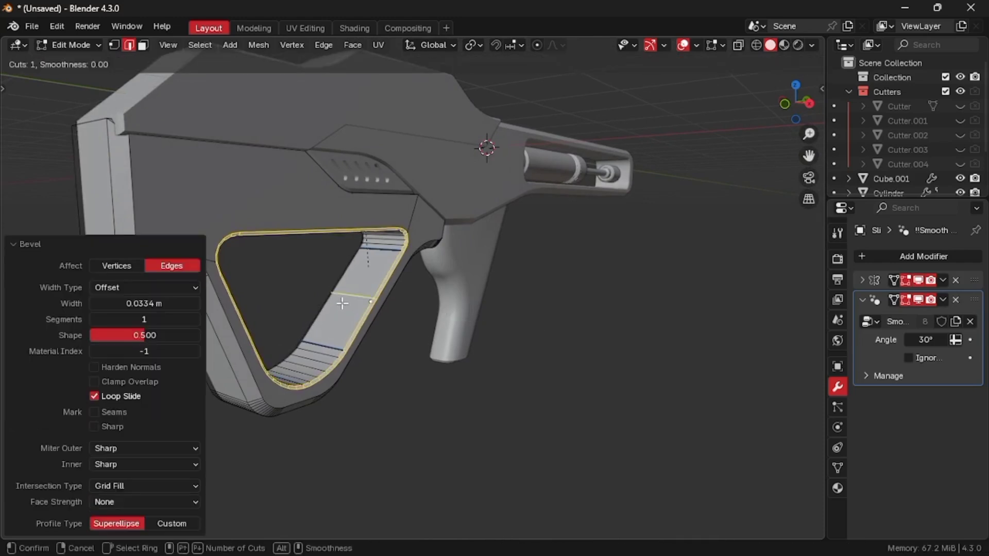
click(384, 238)
middle_drag(384, 239, 418, 236)
key(ctrl+b)
click(419, 237)
Extrude the inner band 0.119 m along its normals and scale it to 0.671 along X, forming a tapered groove
key(alt+e)
click(418, 236)
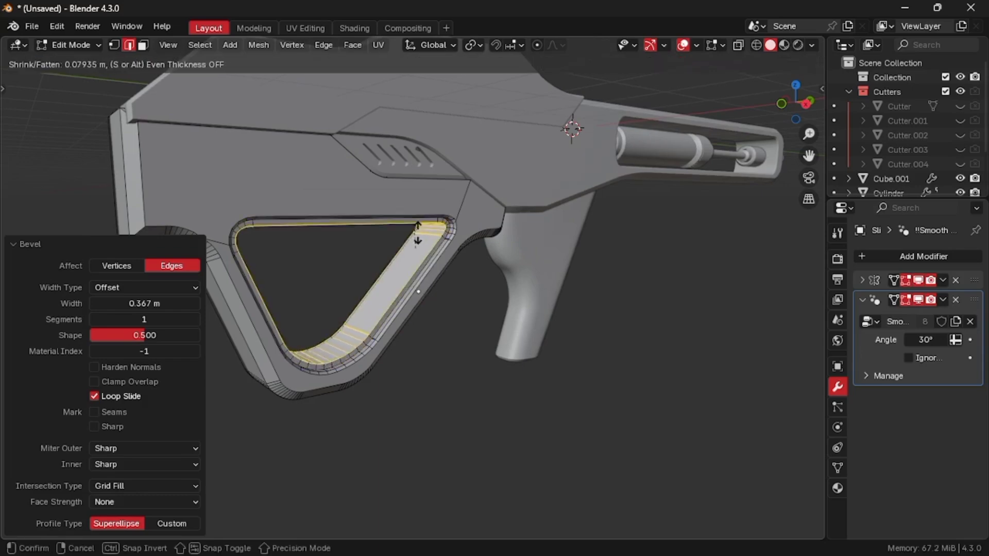
click(416, 231)
middle_drag(416, 232, 597, 247)
key(s)
key(x)
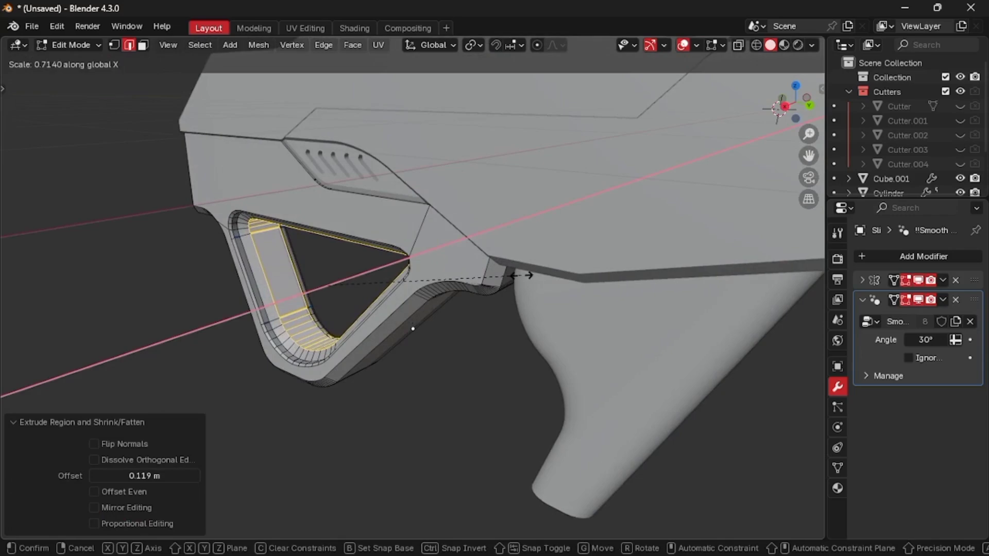
click(514, 278)
Round the groove's edge loops inside the stock opening with a 0.0458 m bevel of three segments
scroll(510, 280, up, 6)
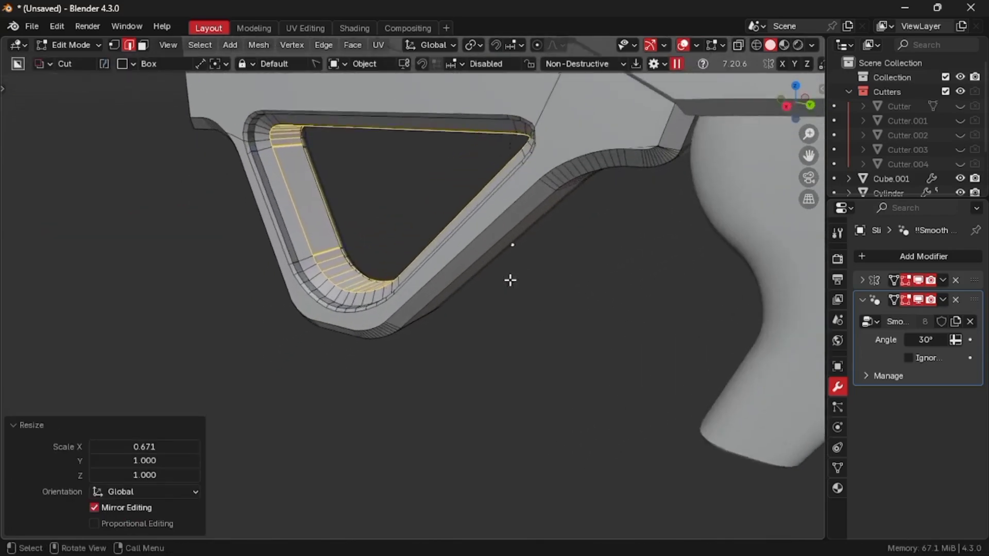
middle_drag(510, 280, 501, 279)
alt+click(271, 217)
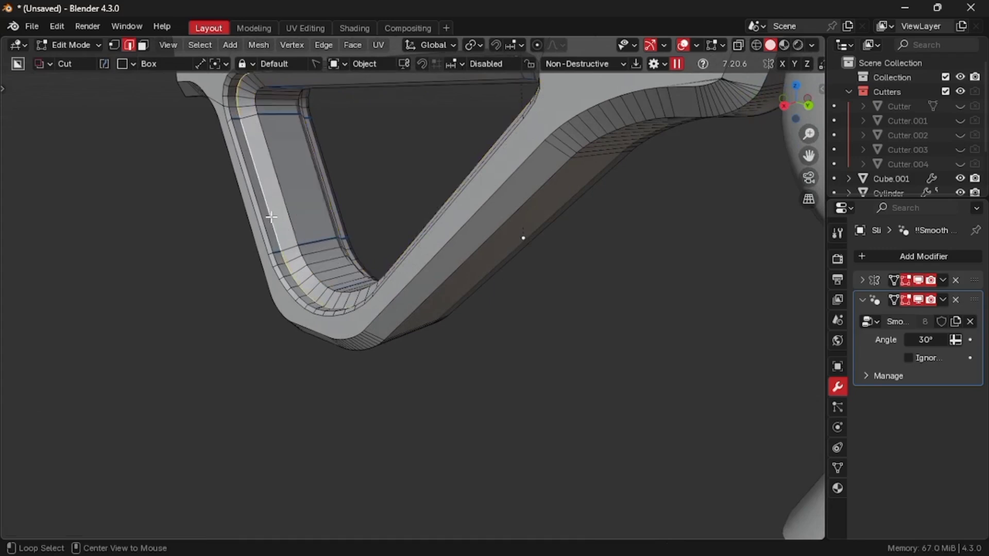
key(ctrl+b)
click(418, 252)
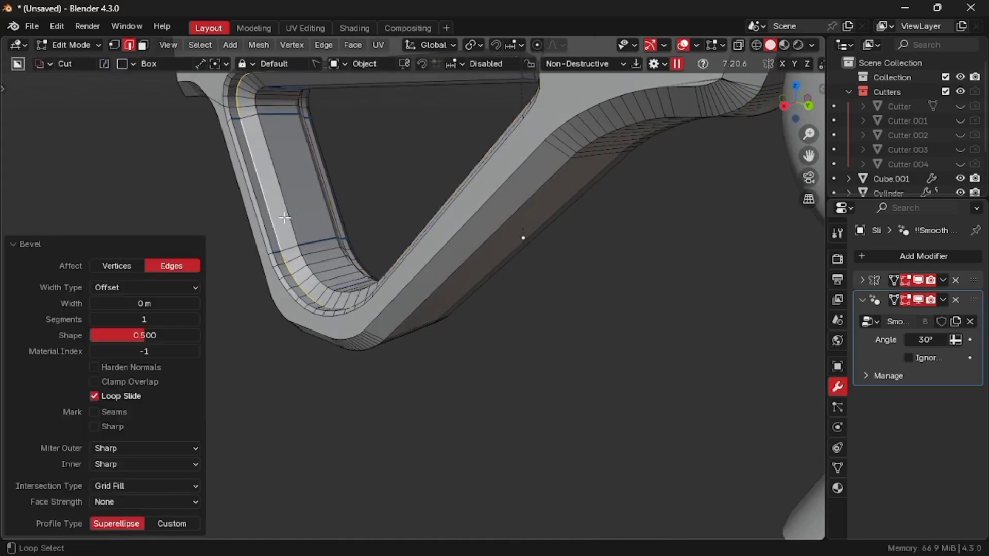
alt+click(284, 217)
key(ctrl+b)
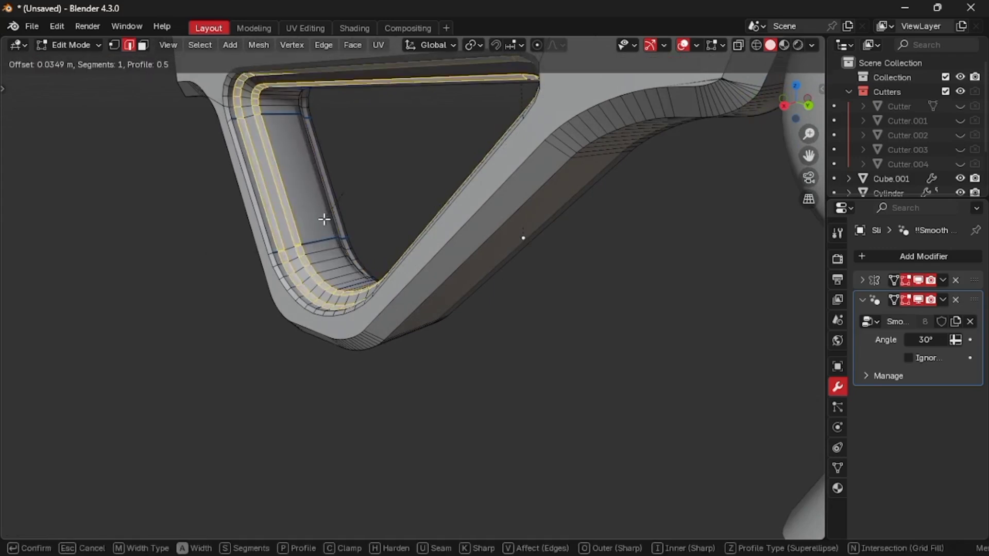
click(322, 219)
Return to Object Mode and mirror the stock across X with Bisect enabled
key(Tab)
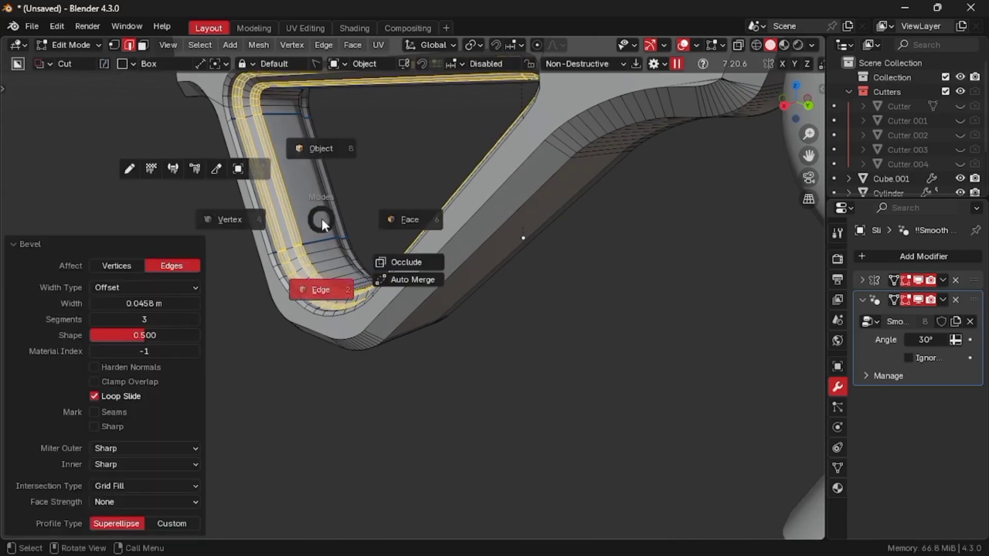
click(316, 159)
key(alt+x)
click(317, 159)
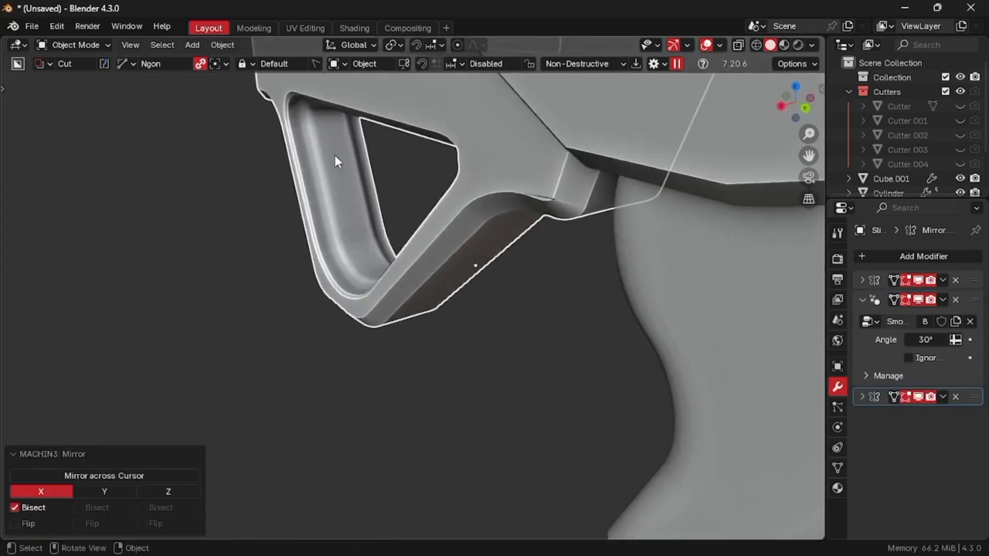
Spread the overlapping vertices at the stock's front lower corner by sliding the first ones along their edges
scroll(334, 156, down, 5)
key(KP_3)
scroll(463, 391, up, 8)
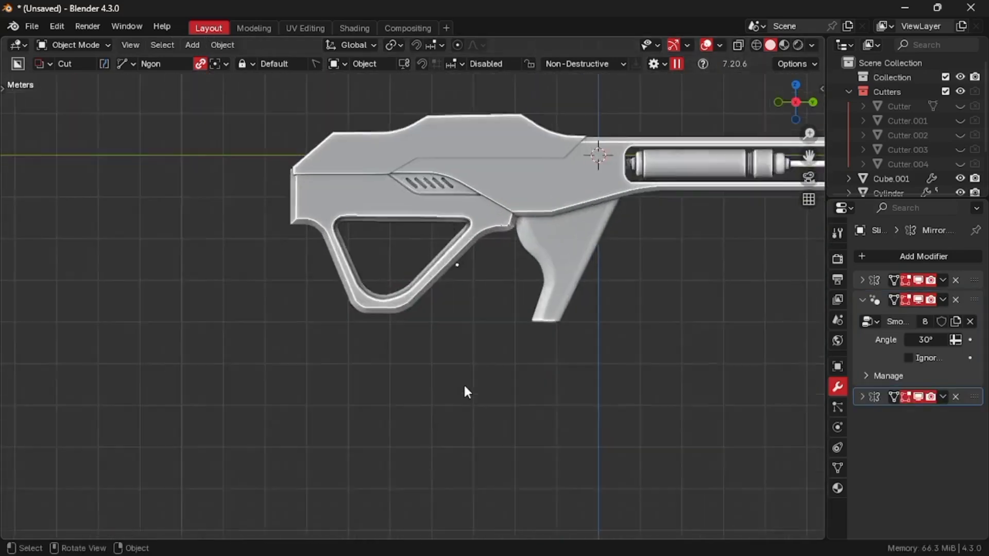
scroll(524, 297, up, 4)
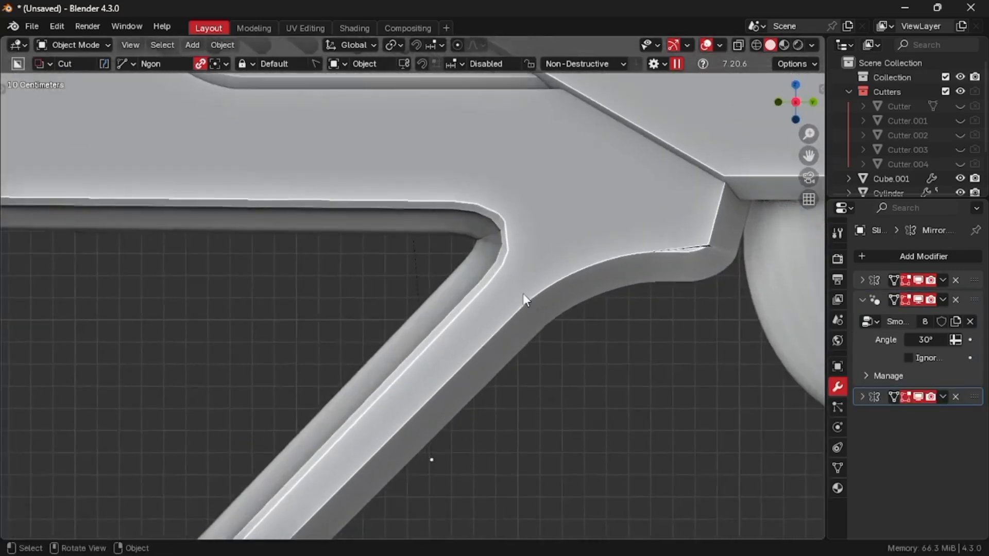
key(Tab)
click(503, 225)
scroll(503, 226, down, 4)
scroll(503, 226, up, 5)
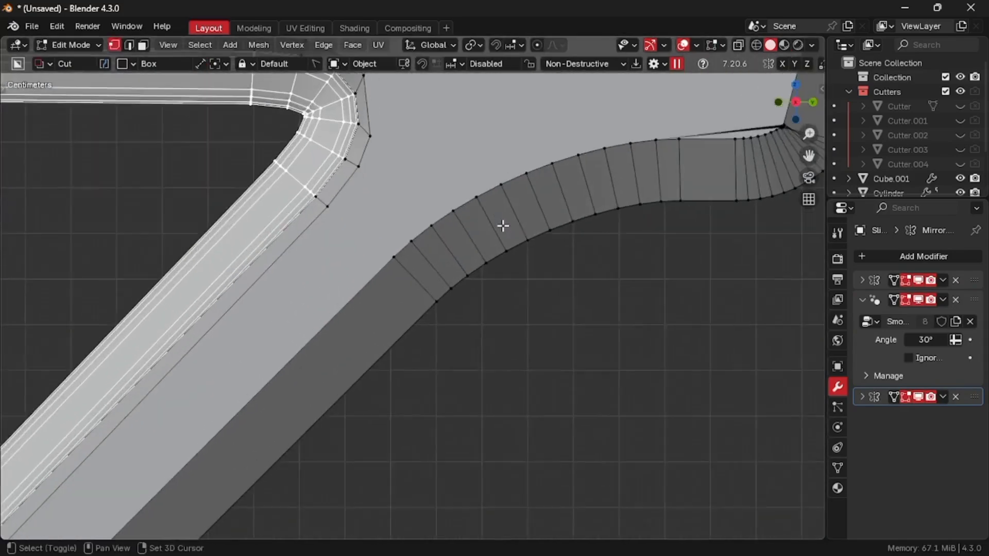
click(459, 205)
key(shift+v)
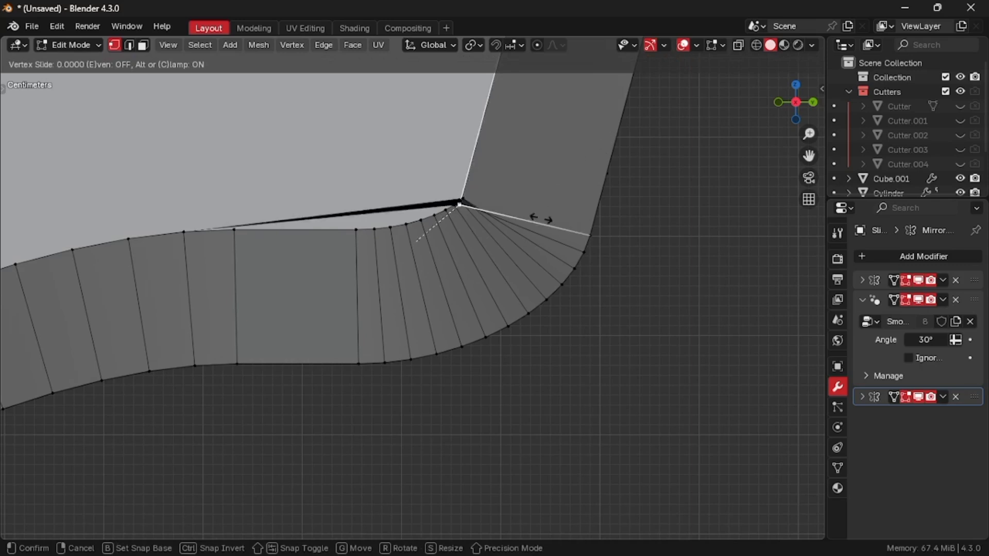
click(586, 124)
key(shift+v)
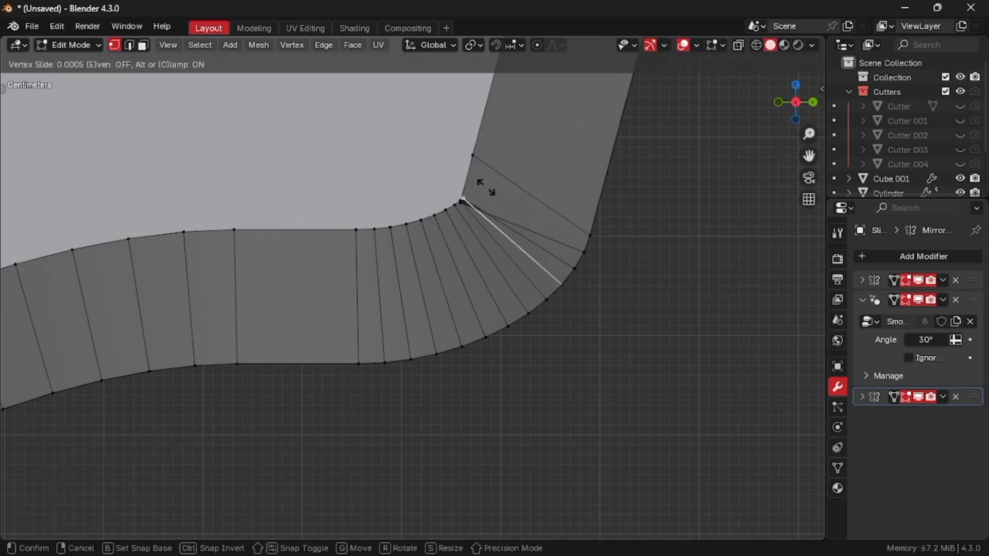
click(470, 227)
Vertex-slide the next crowded corner vertices, moving the second one up the slanted front edge with a factor of 0.500
click(461, 203)
key(g)
key(g)
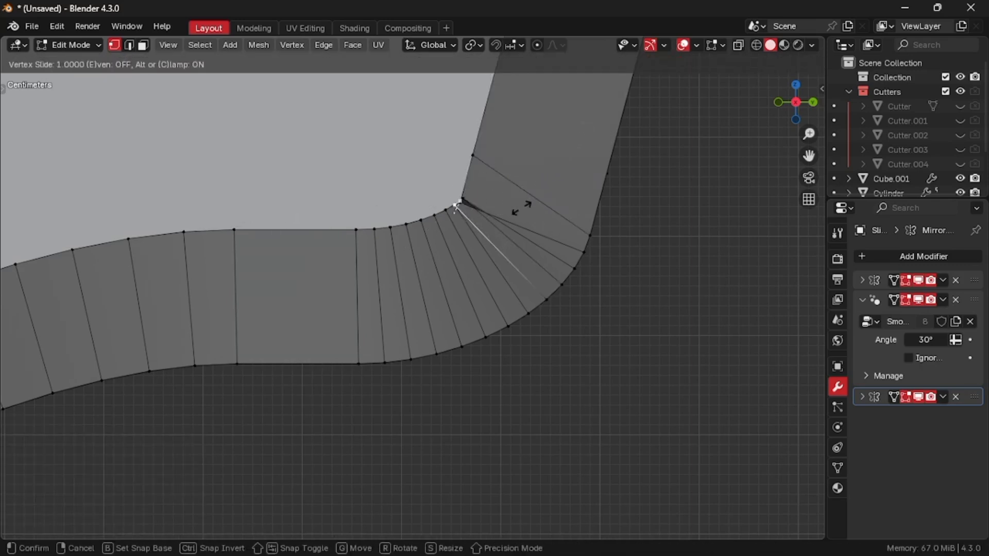
click(524, 205)
key(g)
key(g)
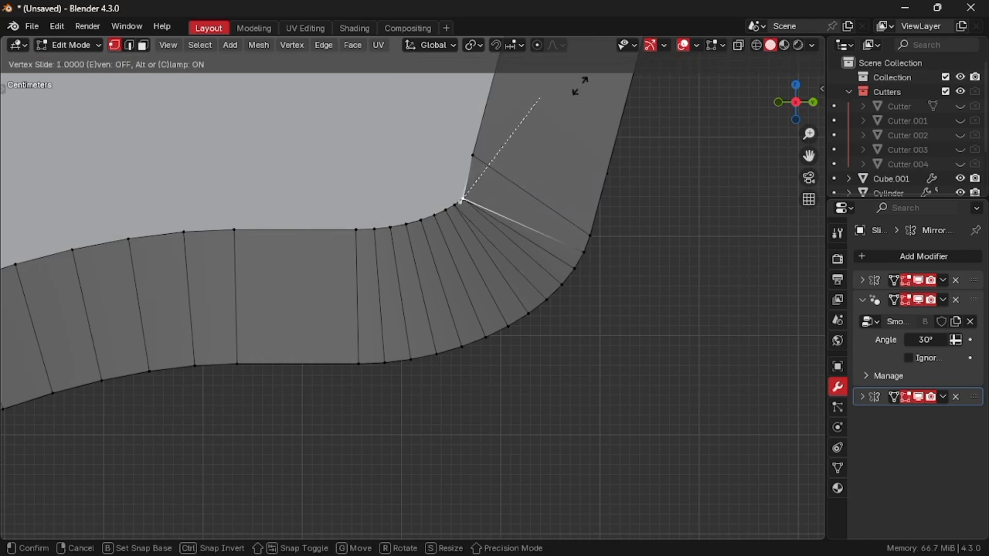
click(580, 86)
key(g)
key(g)
click(519, 215)
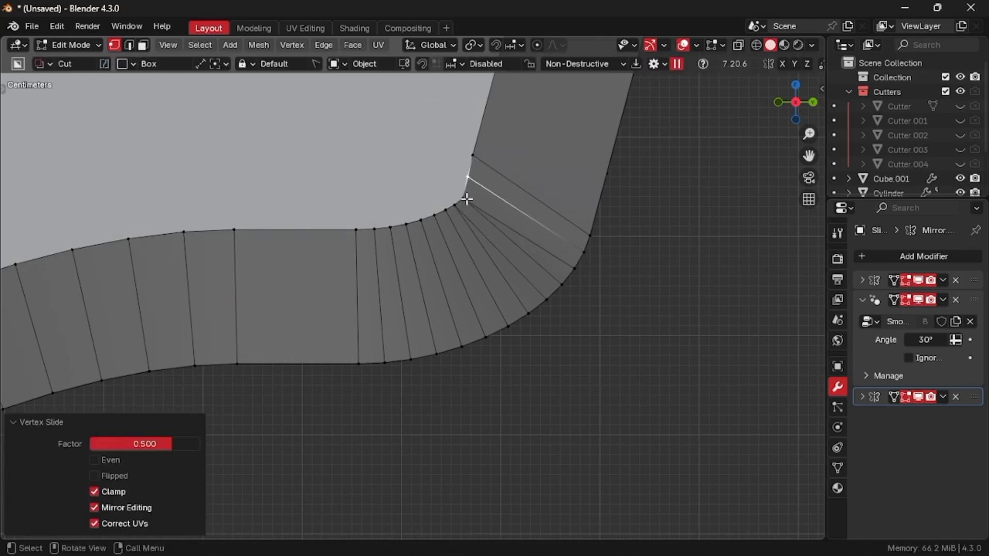
Slide the remaining bunched vertices along the stock's front corner curve and inspect the shading in Object Mode
drag(466, 199, 502, 186)
click(464, 199)
key(g)
key(g)
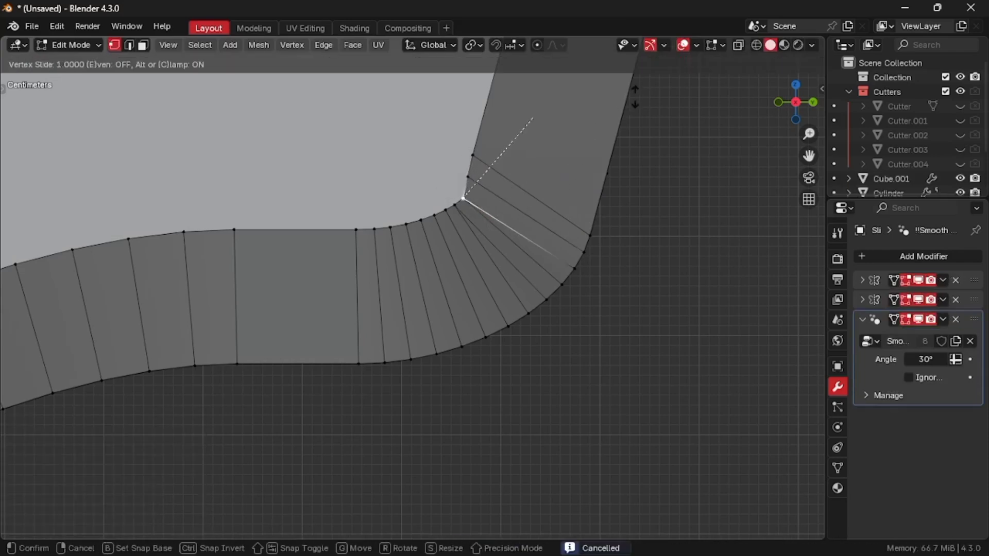
click(545, 210)
key(g)
key(g)
click(469, 221)
key(g)
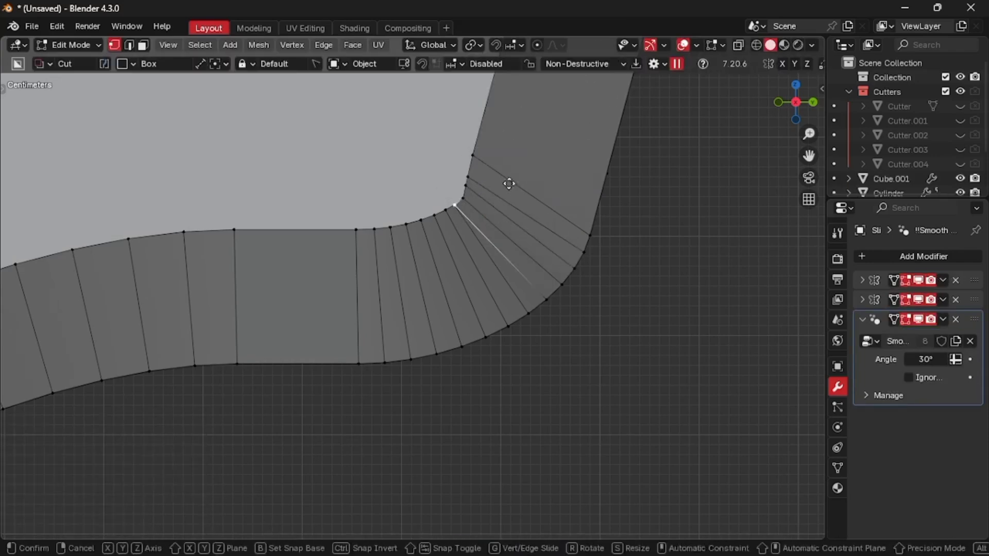
key(g)
click(512, 182)
key(Tab)
click(509, 125)
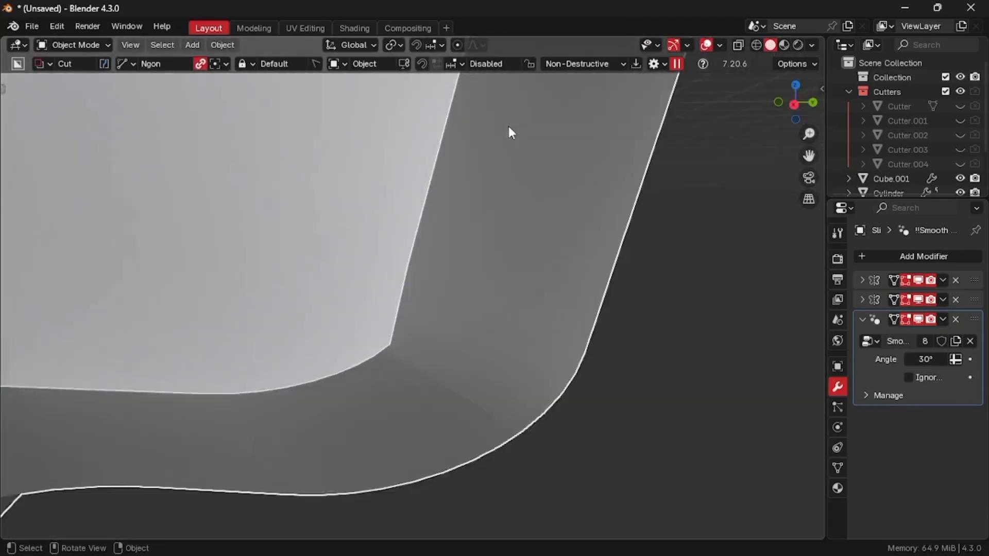
Refine the front corner's rounding by sliding its last two sharp vertices, the second with factor 0.474, and check the isolated stock
scroll(508, 126, down, 1)
key(Tab)
click(423, 128)
scroll(438, 218, up, 3)
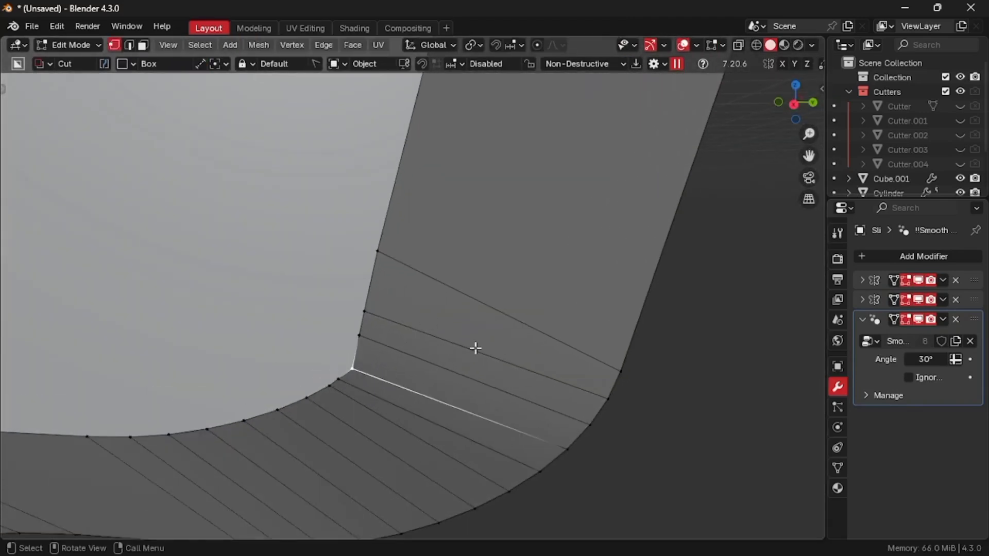
key(g)
key(g)
click(483, 334)
click(350, 372)
key(g)
key(g)
click(419, 360)
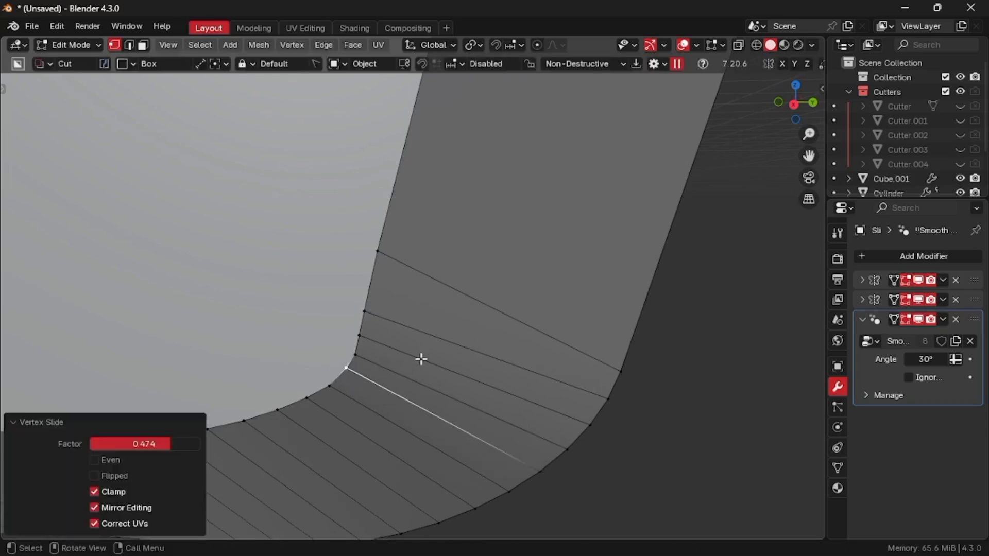
key(Tab)
click(415, 289)
scroll(414, 288, down, 4)
middle_drag(414, 288, 415, 288)
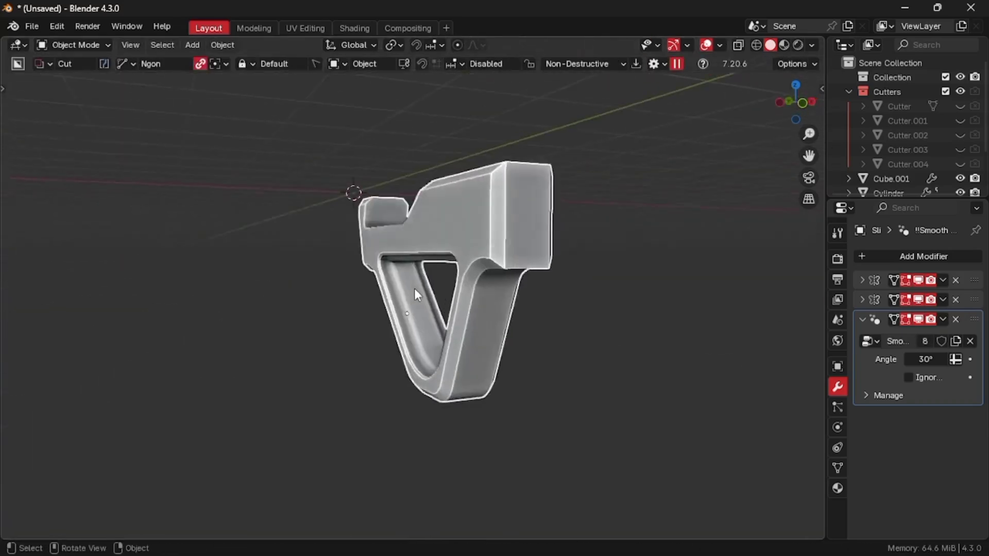
Save the rifle scene as snipercourse.blend in the 3D MODELS RARE folder
key(KP_3)
scroll(414, 288, down, 2)
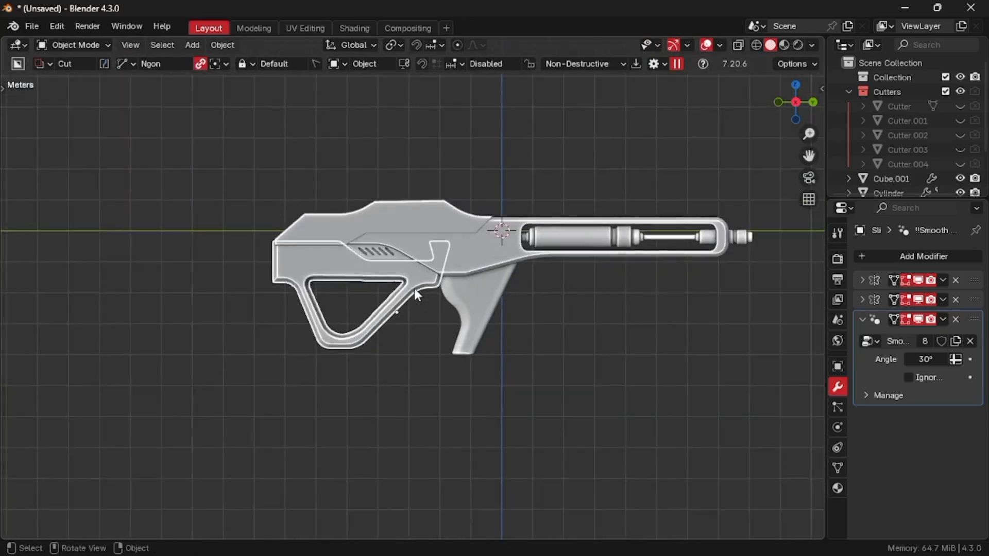
scroll(617, 443, down, 2)
shift+middle_drag(617, 443, 371, 451)
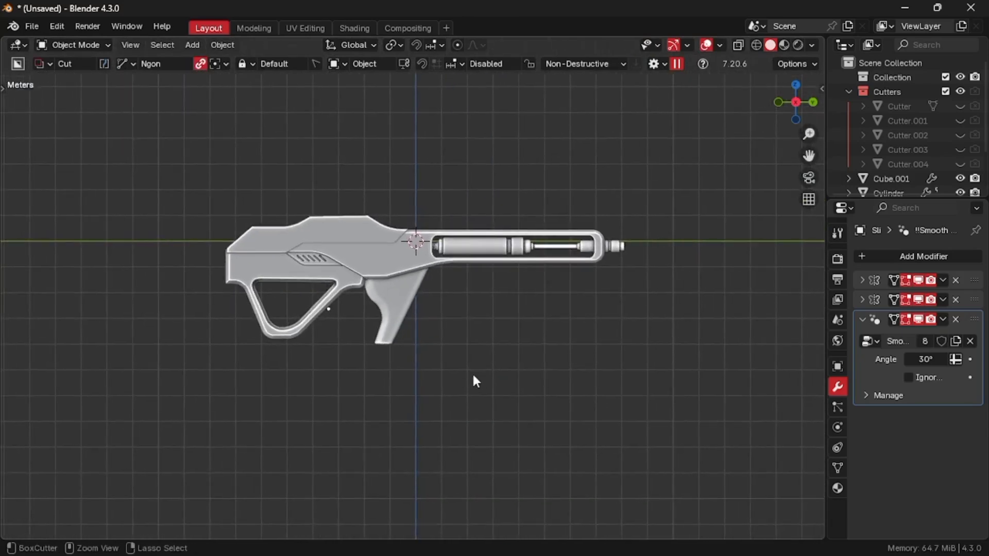
key(ctrl+s)
click(497, 378)
click(370, 463)
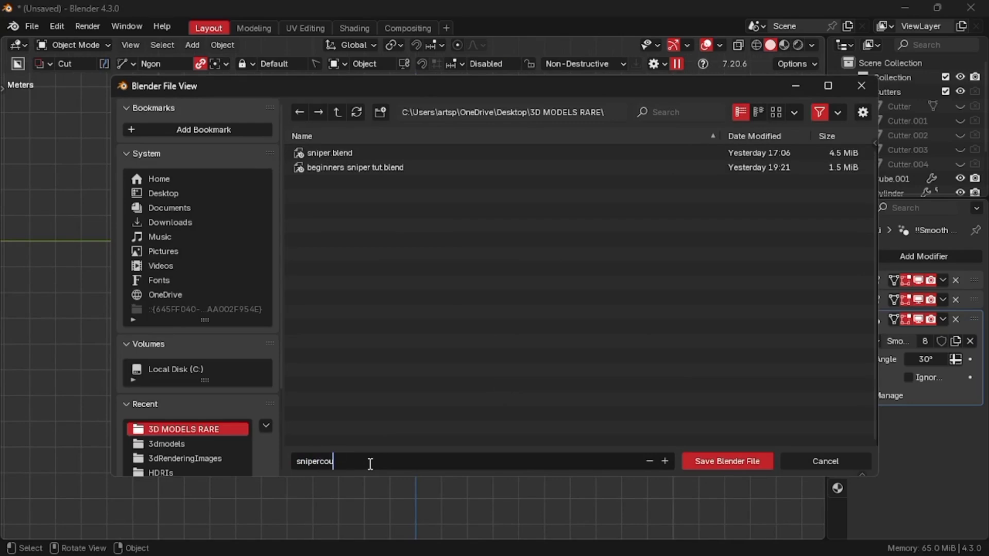
text(snipercourse)
key(Return)
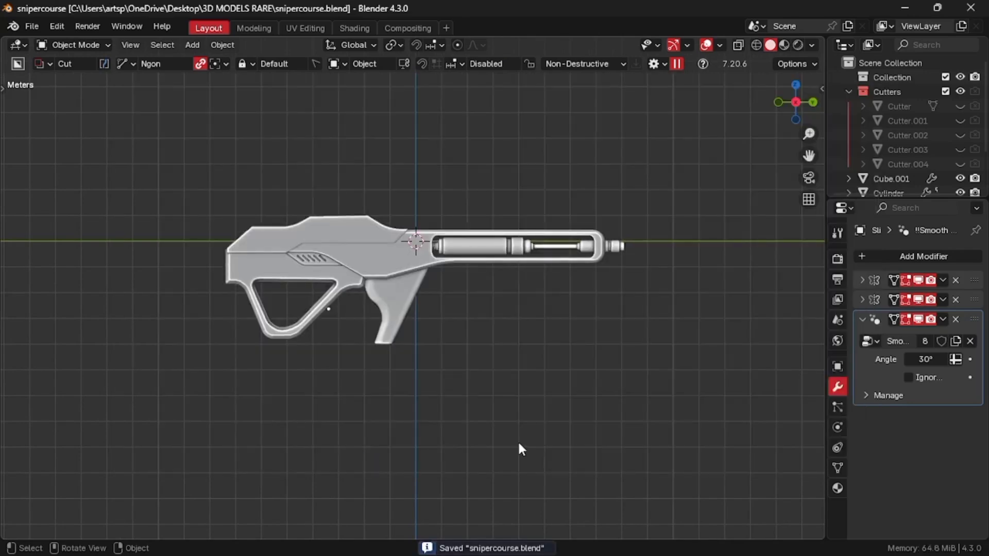
Cut a rectangular recess with beveled corners into the stock's side, behind the slanted vents, using a box cutter
click(260, 271)
scroll(261, 272, down, 1)
middle_drag(260, 271, 321, 258)
key(ctrl+d)
click(321, 231)
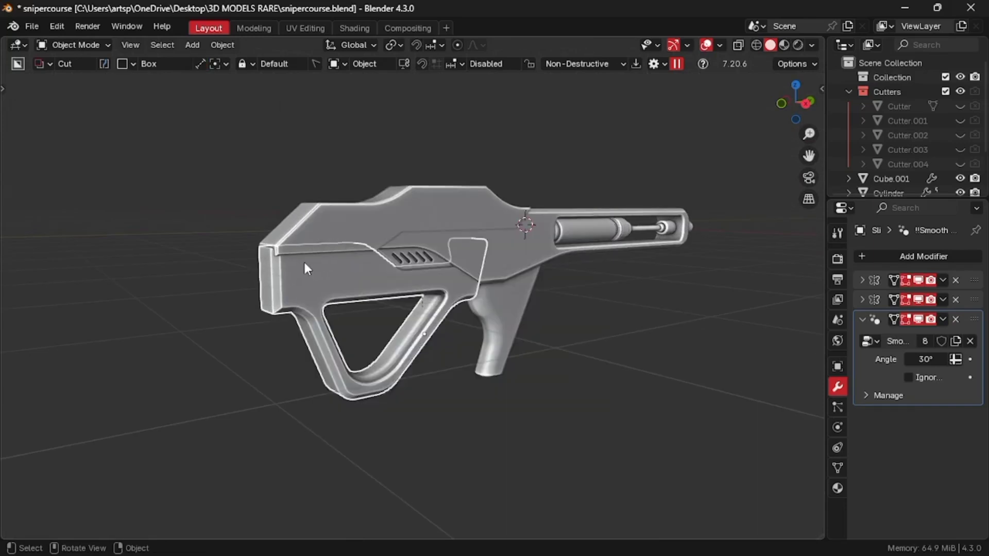
drag(315, 268, 362, 267)
drag(373, 228, 372, 228)
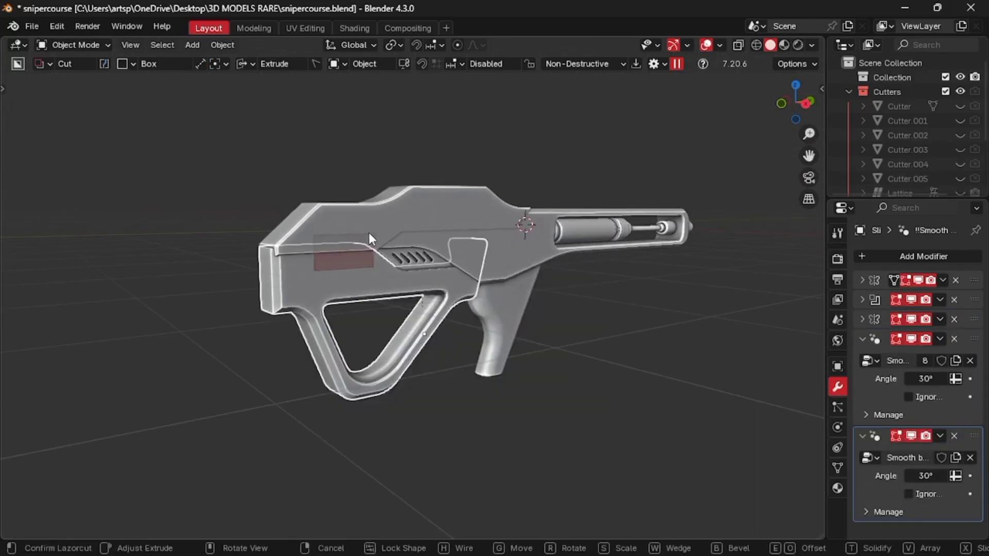
key(b)
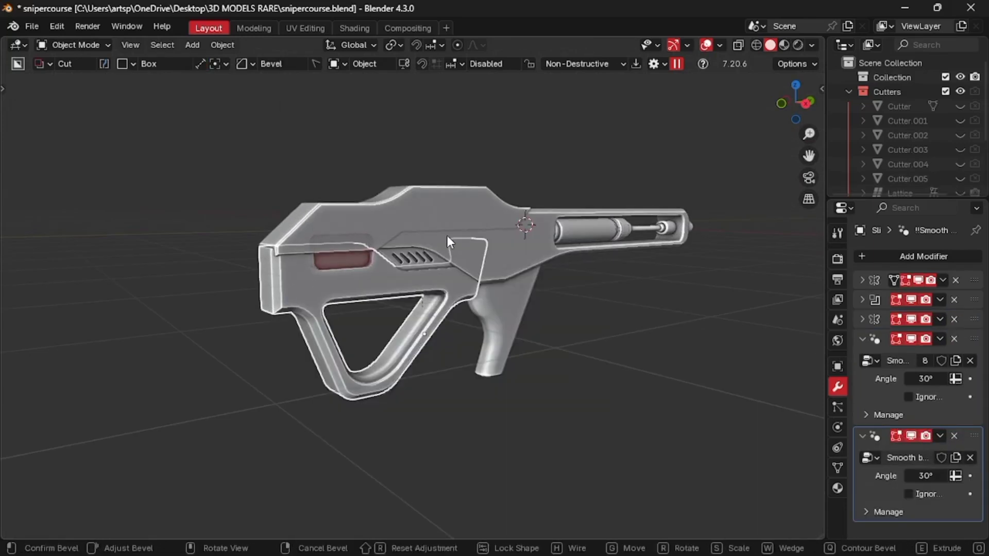
click(447, 236)
Unhide the side recess's box cutter and slide it along the Y axis to reposition the recess in the stock
middle_drag(447, 236, 412, 236)
scroll(959, 160, down, 4)
click(960, 109)
middle_drag(288, 255, 351, 259)
scroll(351, 259, up, 4)
click(348, 233)
key(g)
key(y)
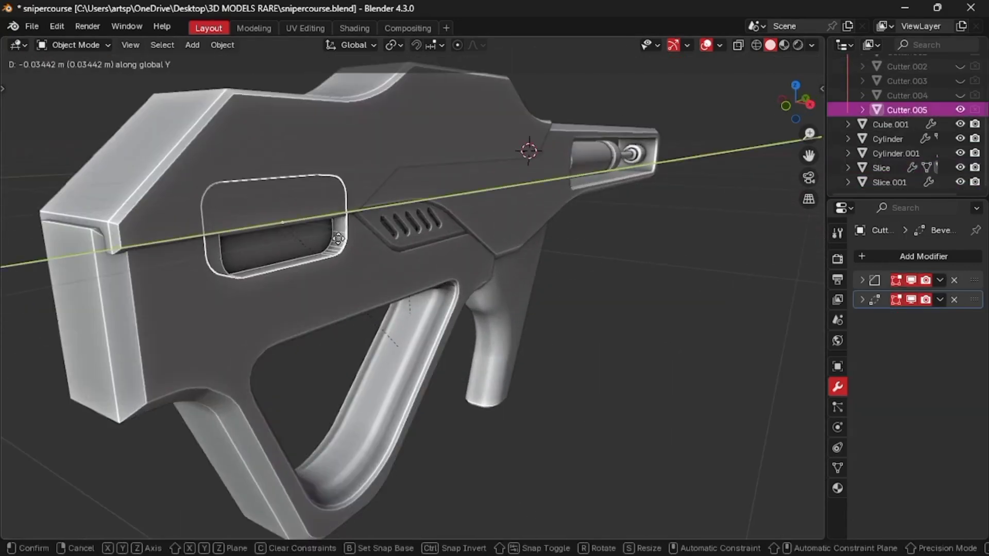
click(321, 242)
Move the side recess cutter about 0.098 m along X to adjust the recess depth, and hide the cutter
scroll(321, 243, down, 3)
key(g)
key(x)
click(560, 304)
click(960, 110)
Cut a rectangular notch into the stock's lower rear corner with a non-destructive box cutter
middle_drag(531, 301, 479, 294)
key(ctrl+d)
click(301, 295)
key(ctrl+d)
click(304, 294)
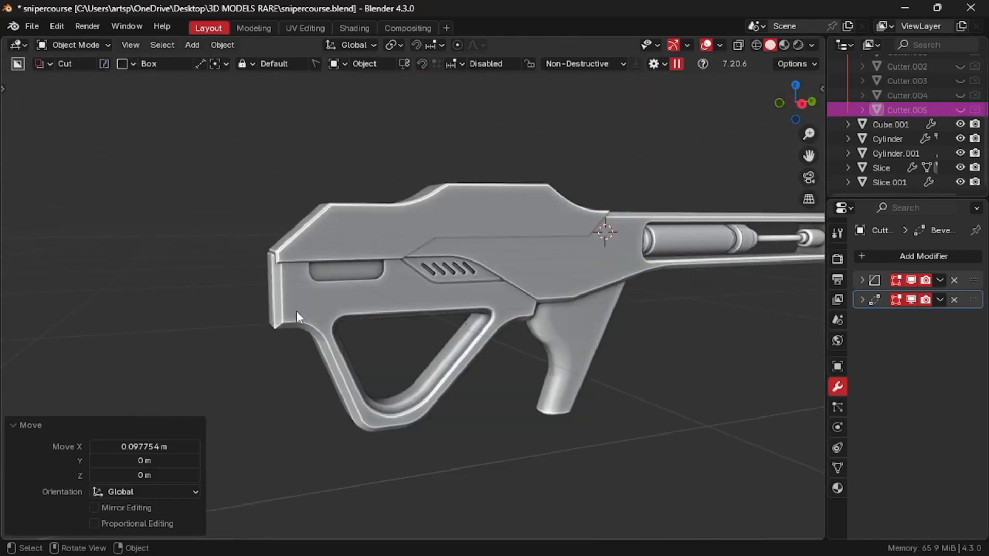
mouse_move(296, 312)
mouse_down()
mouse_move(313, 336)
mouse_move(268, 326)
mouse_up()
key(Escape)
click(314, 316)
key(Escape)
middle_drag(267, 327, 248, 325)
drag(260, 300, 289, 323)
click(445, 247)
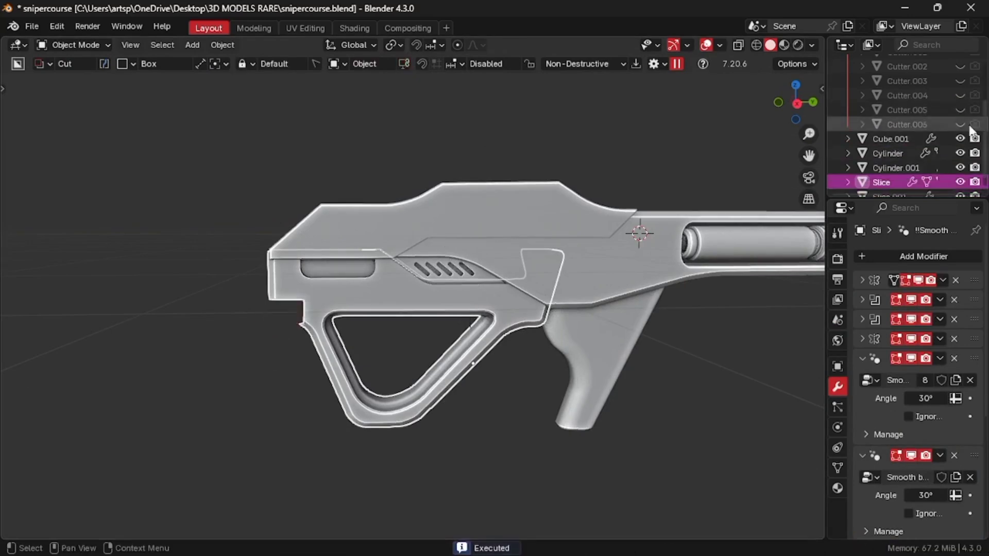
Unhide the corner notch's cutter and move it about 1.08 m outward along X and 0.043 m up along Z
click(961, 125)
scroll(273, 322, down, 2)
middle_drag(263, 322, 349, 335)
click(348, 336)
key(g)
key(x)
click(386, 337)
scroll(388, 334, up, 5)
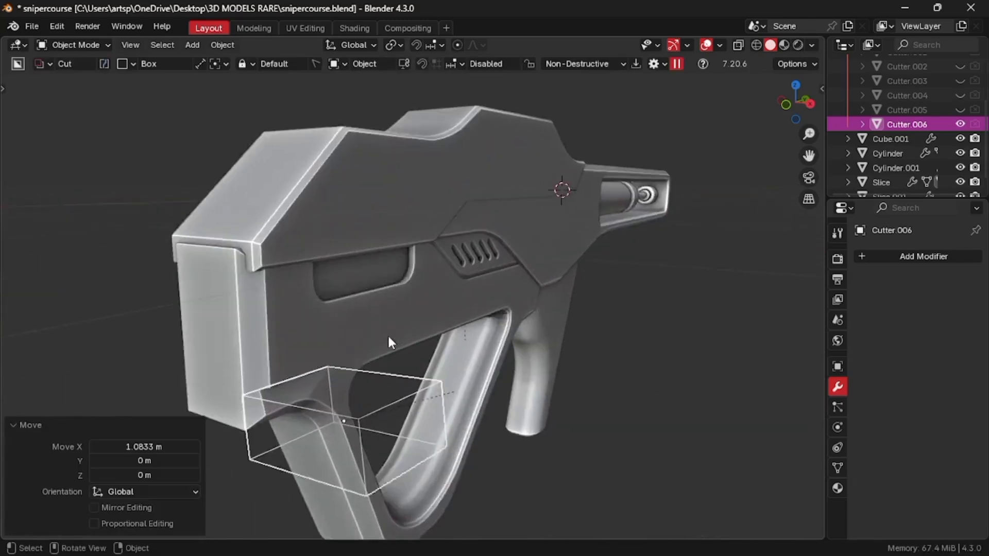
key(g)
key(z)
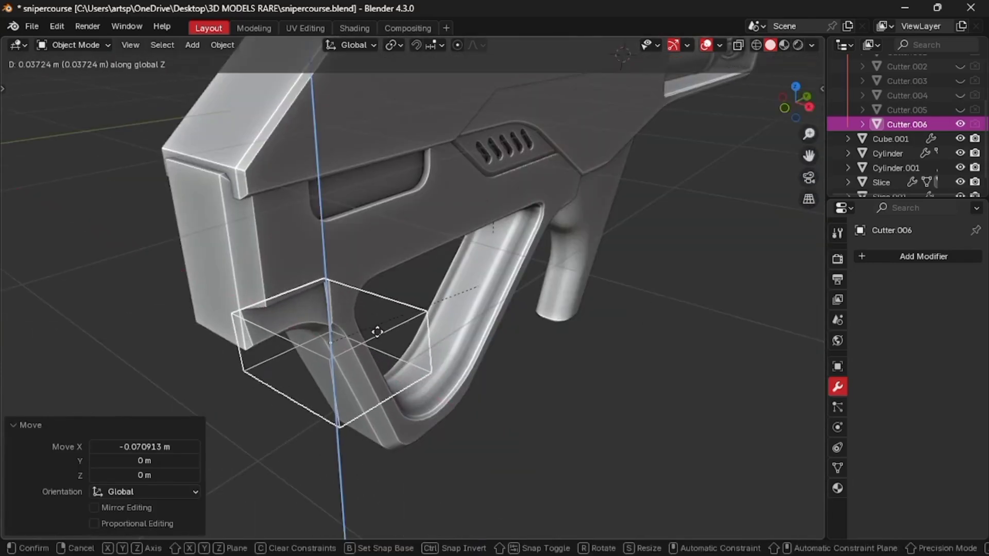
click(378, 332)
middle_drag(330, 344, 378, 333)
Rotate the notch cutter around the Y axis and shift it along X against the stock's side
key(Tab)
key(r)
key(x)
key(y)
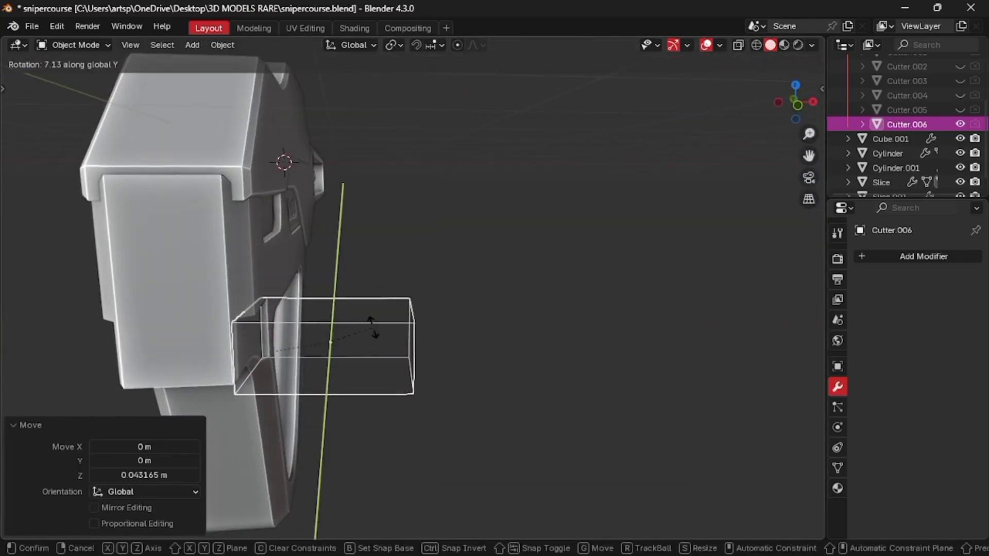
click(372, 329)
key(g)
key(x)
click(366, 330)
Scale the notch cutter along Z and fine-tune its position so it overlaps the stock's lower rear corner
key(s)
key(z)
middle_drag(365, 325, 340, 332)
click(372, 322)
key(g)
key(z)
click(373, 324)
key(g)
key(y)
click(359, 324)
key(g)
key(y)
key(x)
click(348, 326)
Shift the notch cutter's upper front edge along Y in Edit Mode to slant its front face
key(Tab)
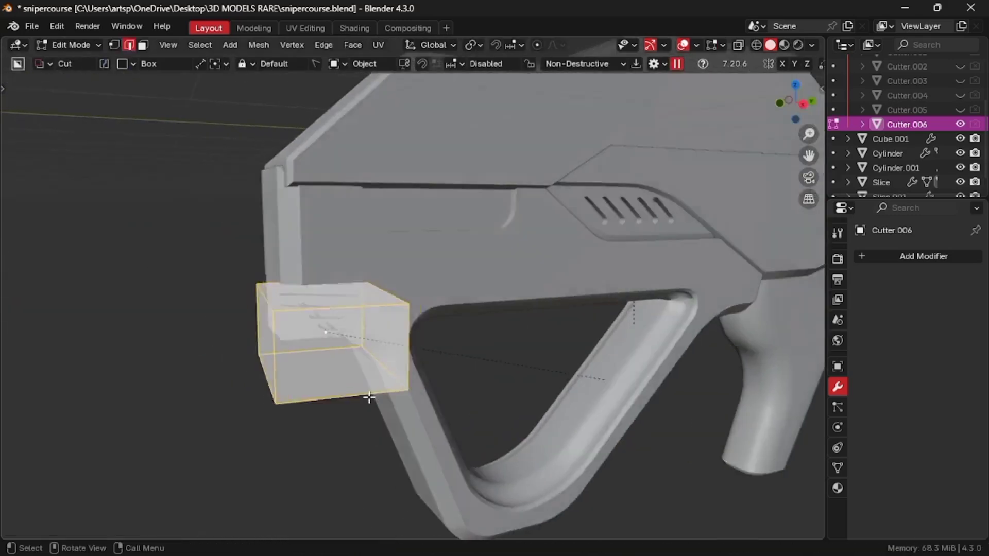
middle_drag(369, 397, 340, 389)
click(384, 300)
key(g)
key(y)
click(430, 289)
key(Tab)
click(446, 297)
Hide the notch cutter and apply the stock's boolean cuts to its mesh
scroll(446, 297, down, 3)
middle_drag(446, 297, 494, 264)
click(919, 126)
key(h)
click(430, 287)
key(d)
click(286, 396)
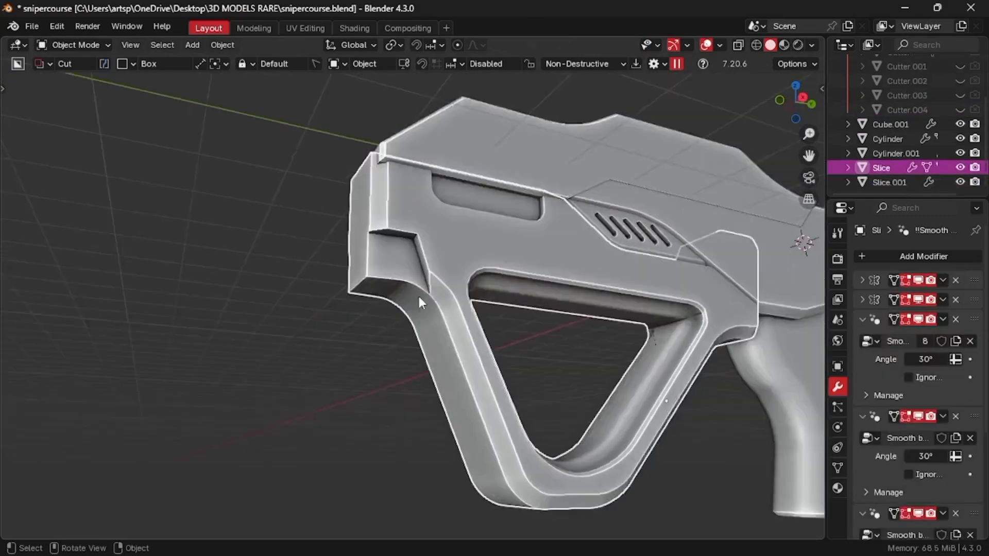
Bevel the stock's lower rear corner edge below the notch with a width of 0.148 m and 6 segments, and return to Object Mode
click(369, 383)
alt+middle_drag(419, 303, 454, 375)
click(301, 289)
key(Tab)
click(292, 357)
middle_drag(252, 367, 285, 314)
click(186, 308)
key(ctrl+b)
click(369, 290)
key(Tab)
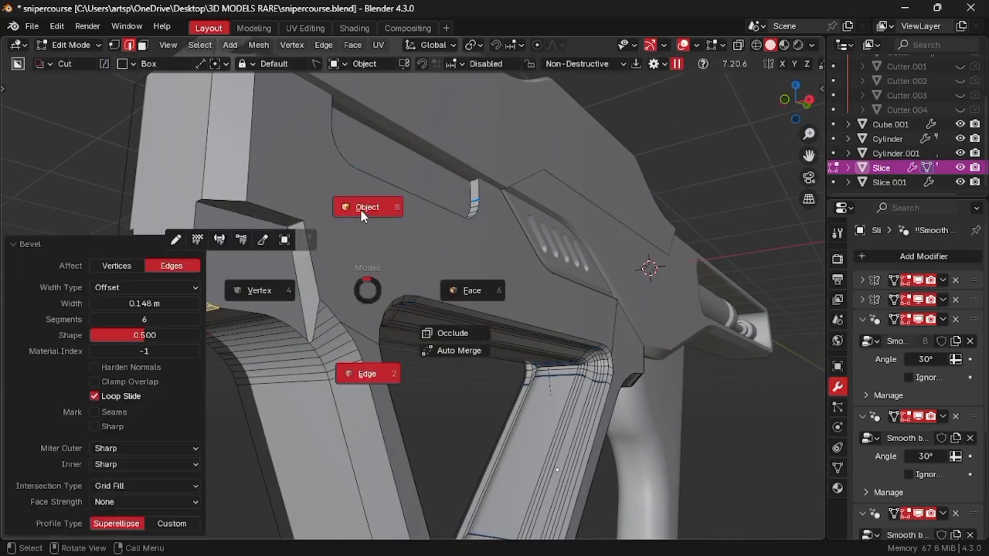
click(361, 211)
Examine the whole rifle's silhouette in side view and its rear stock details in perspective
key(KP_3)
click(196, 447)
scroll(197, 447, down, 4)
scroll(198, 444, down, 3)
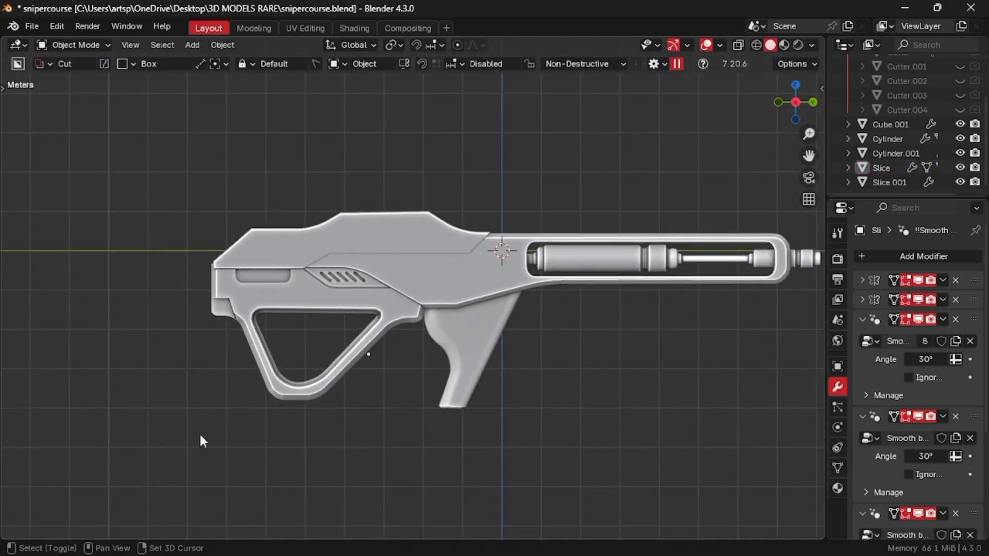
scroll(330, 309, up, 3)
scroll(302, 315, down, 3)
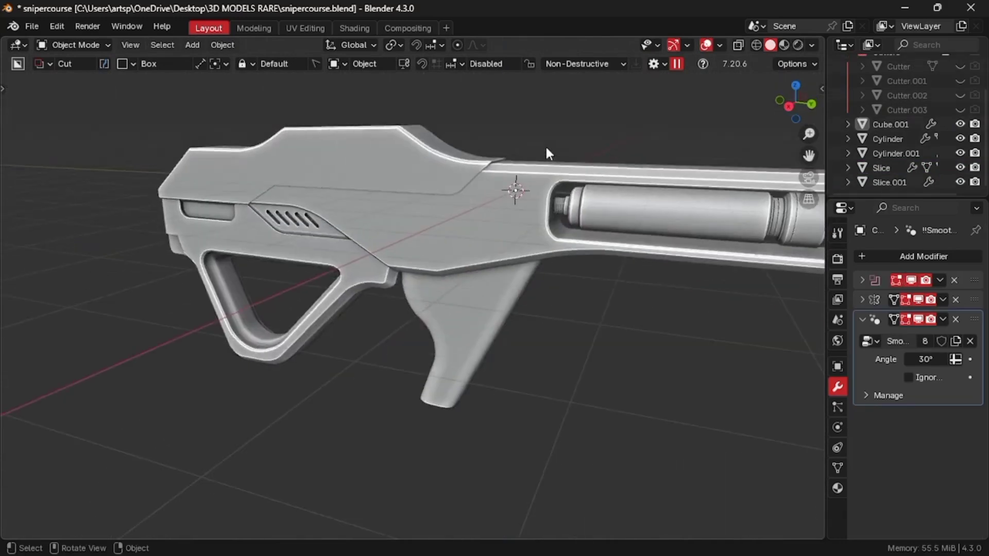
scroll(545, 145, down, 4)
middle_drag(545, 144, 391, 259)
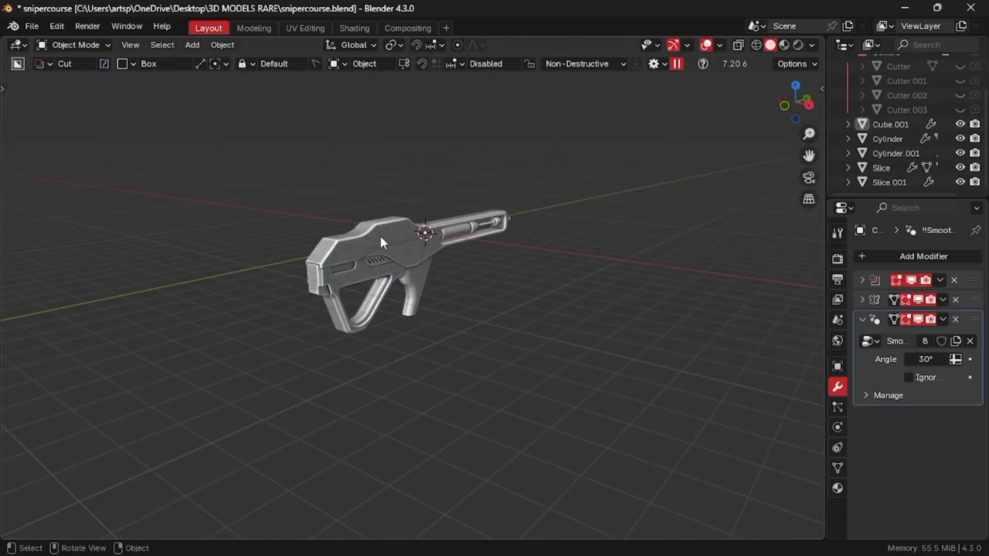
Try offsetting a duplicate of the upper body panel along X, and undo it
click(381, 240)
key(shift+d)
key(x)
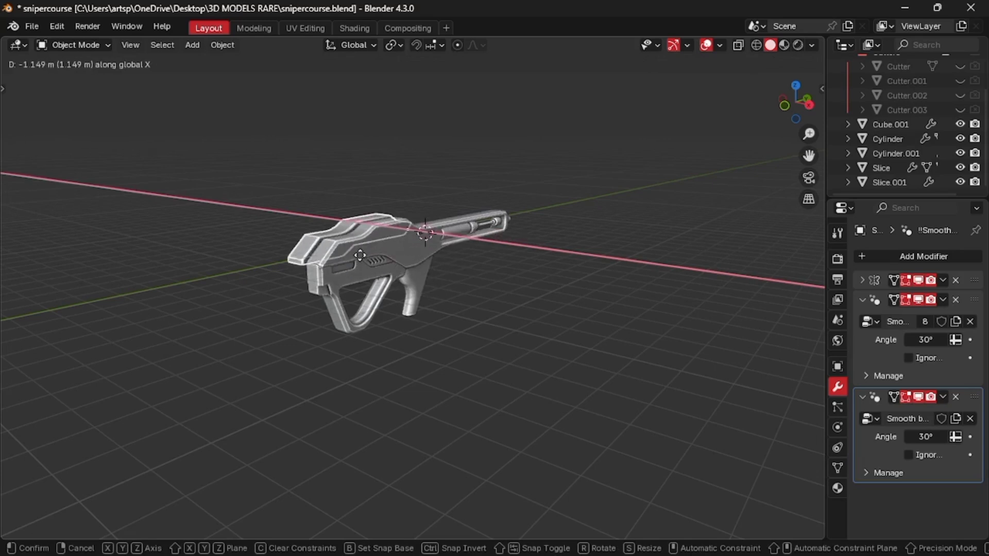
click(363, 253)
middle_drag(362, 253, 282, 137)
key(ctrl+z)
Scale the upper body panel along X so it forms a narrower ridge along the rifle's top
scroll(444, 275, up, 5)
key(s)
key(x)
click(428, 284)
scroll(490, 165, down, 3)
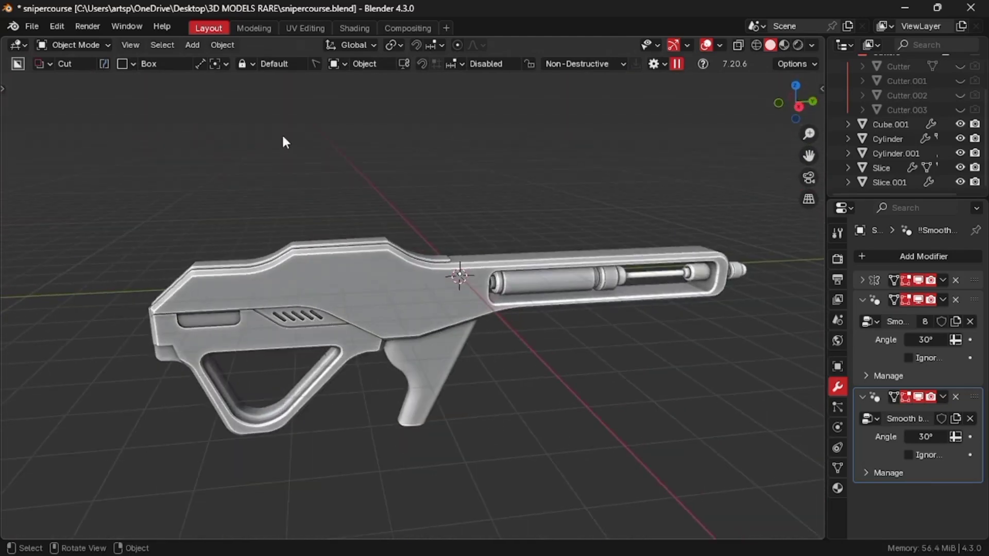
Slice an angular upper panel out of the main body with an Ngon cutter running above the vents and up to the barrel frame
click(391, 300)
key(KP_1)
key(KP_3)
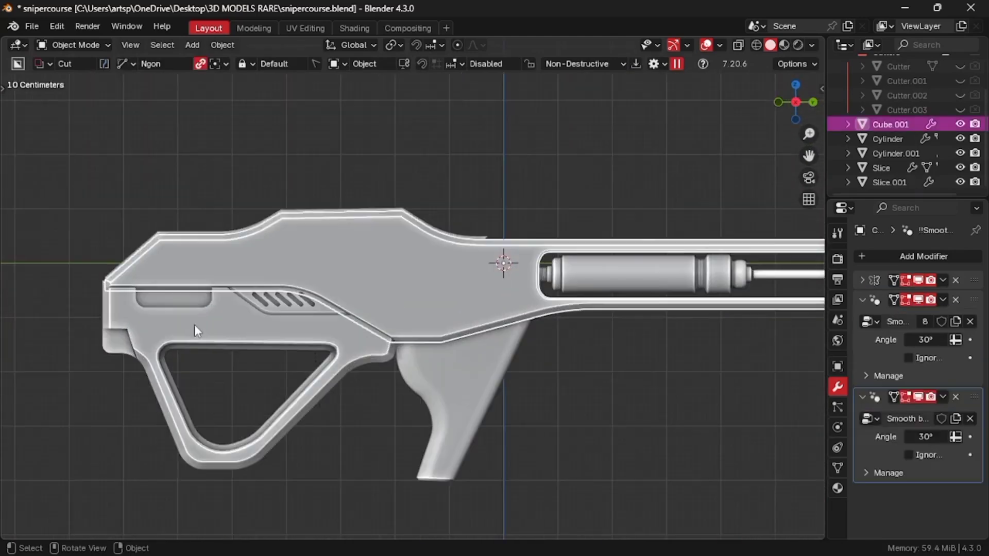
click(136, 311)
click(205, 272)
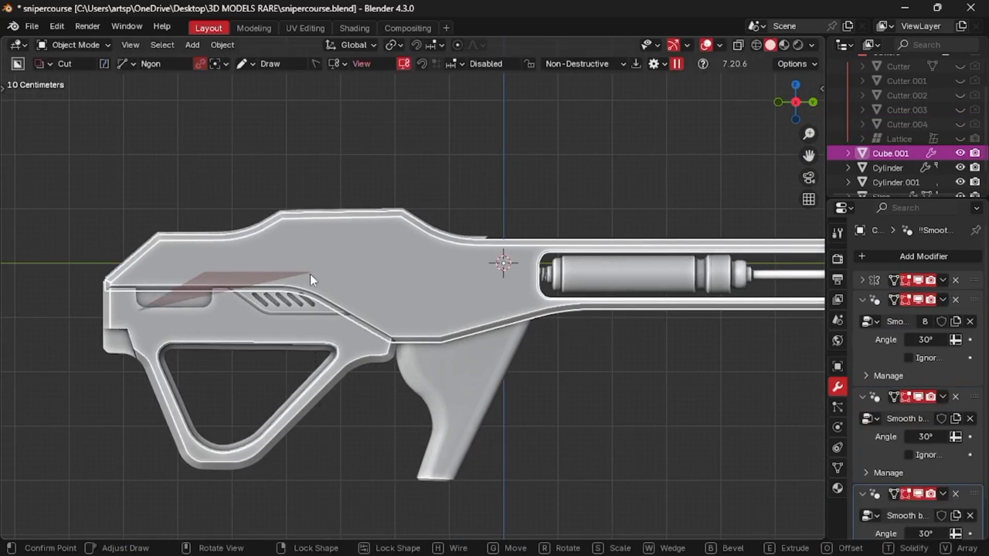
click(310, 274)
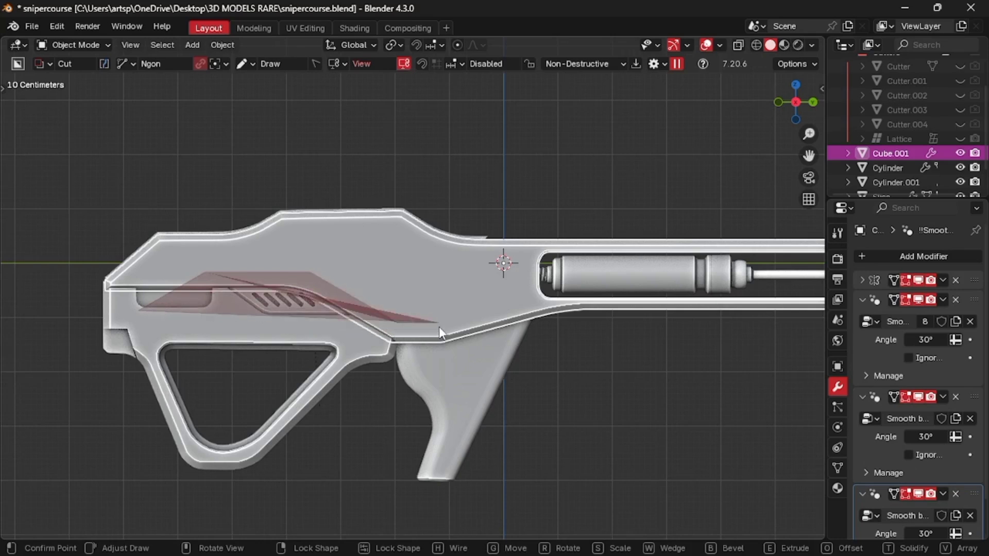
click(439, 326)
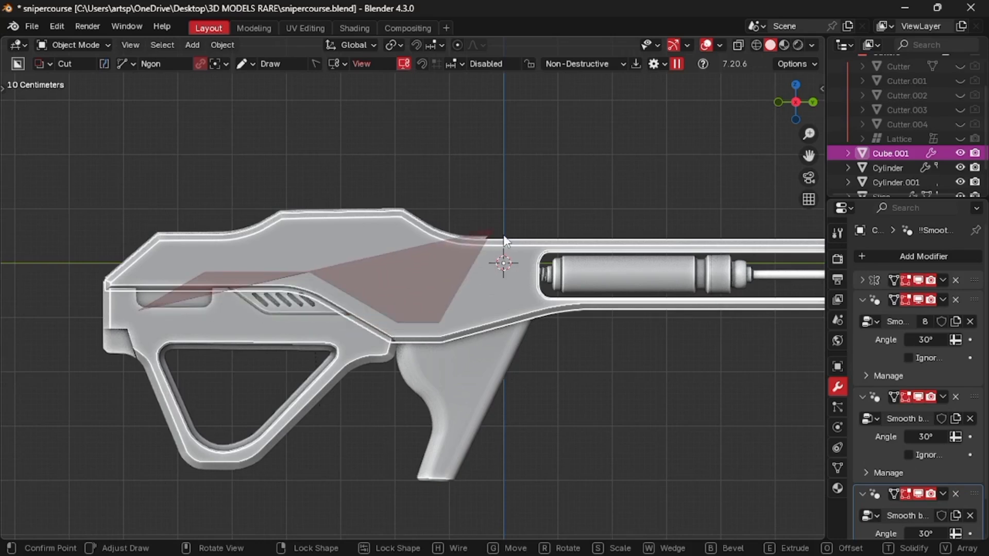
click(504, 207)
click(439, 136)
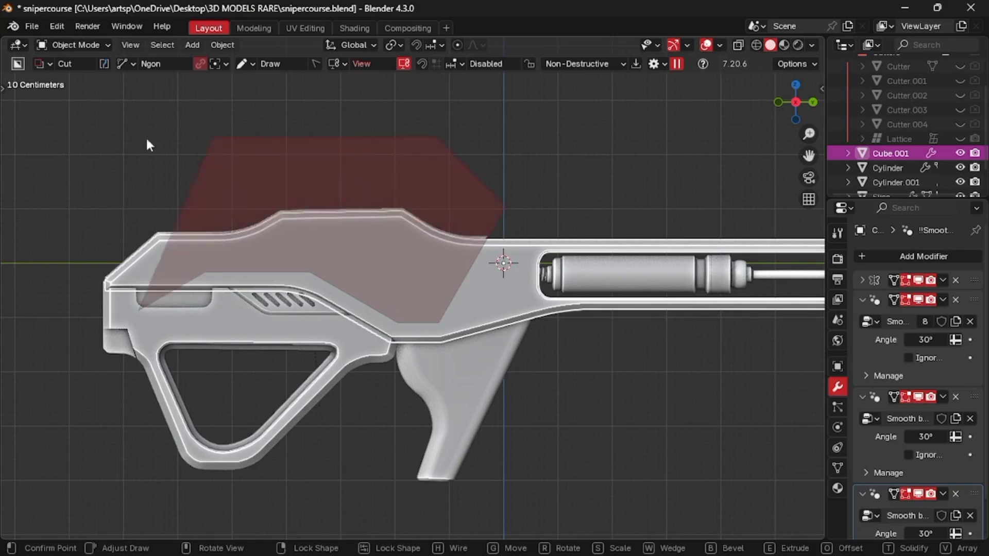
click(60, 138)
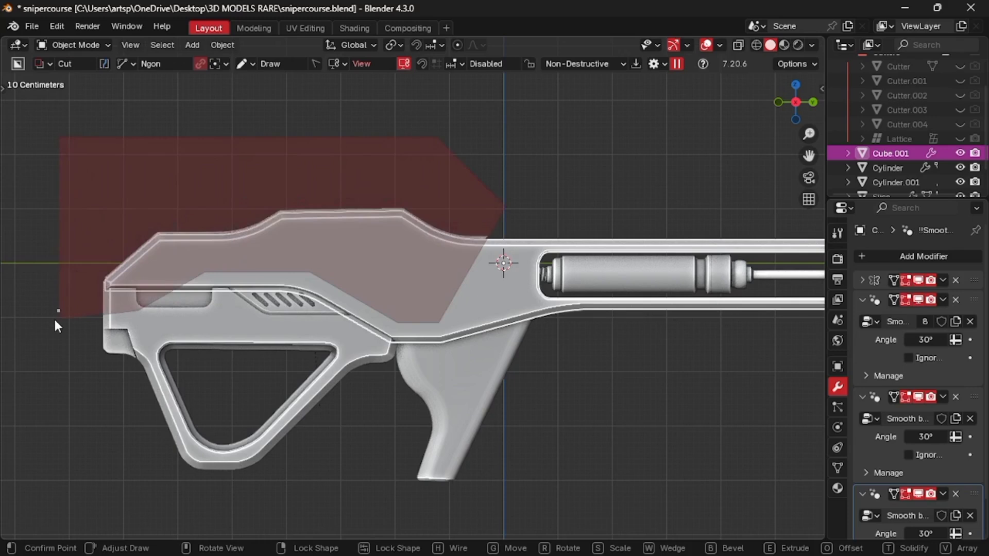
key(y)
click(55, 321)
Scale the newly sliced body panel along X by 0.874, and widen it again by a factor of about 1.1
middle_drag(55, 320, 411, 287)
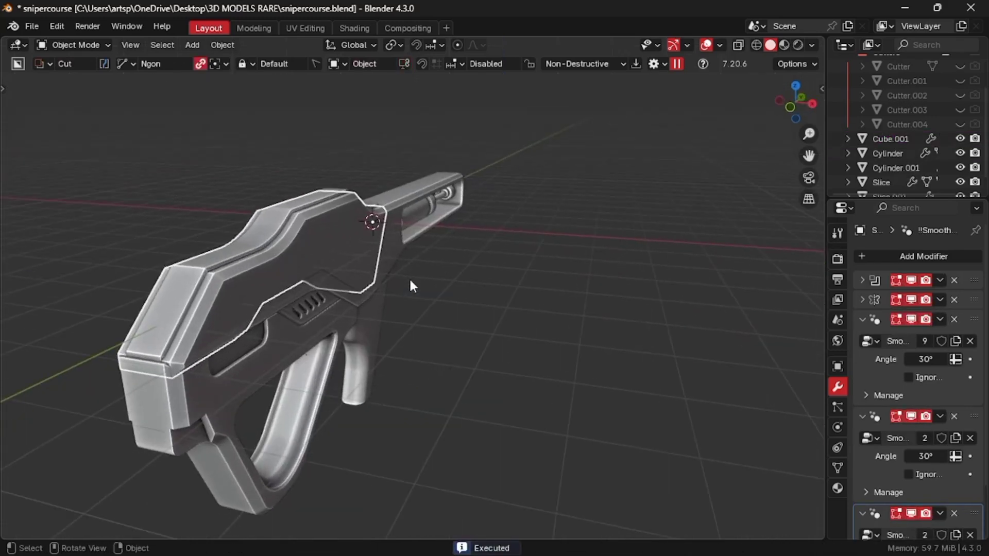
key(s)
key(x)
click(402, 272)
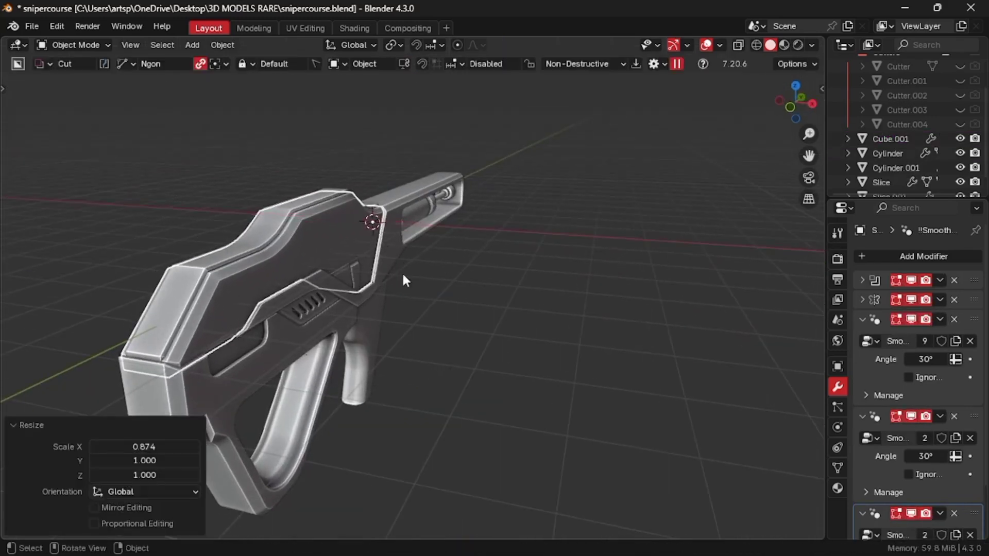
key(s)
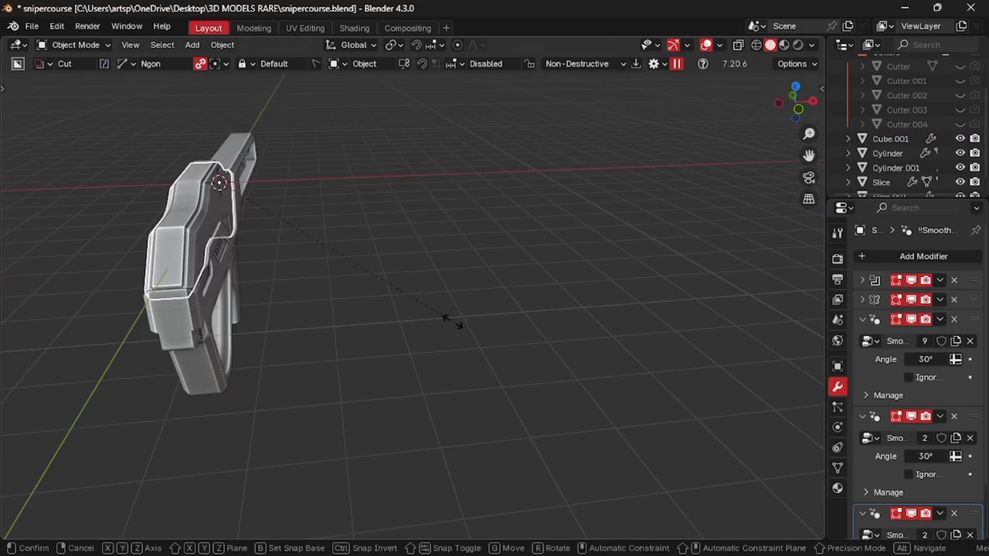
key(x)
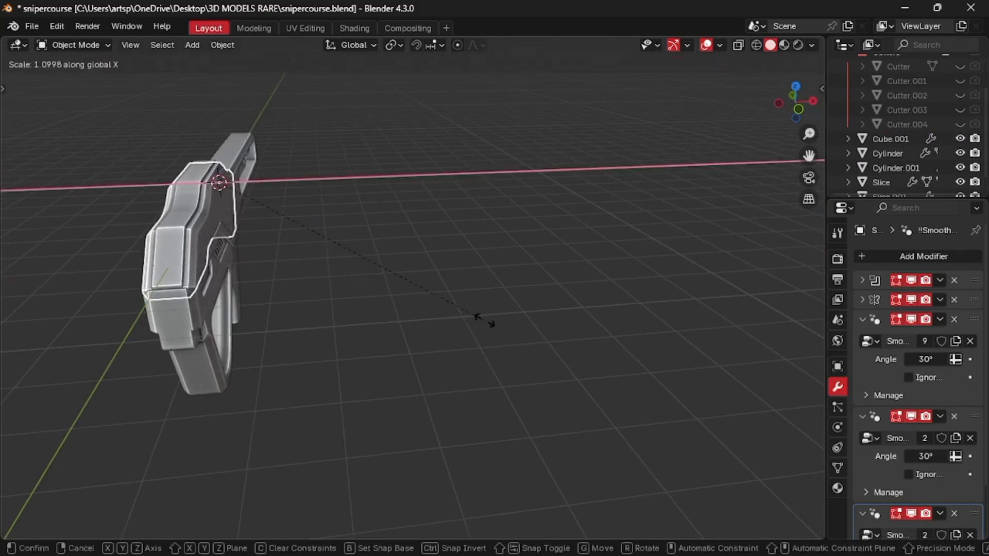
click(483, 319)
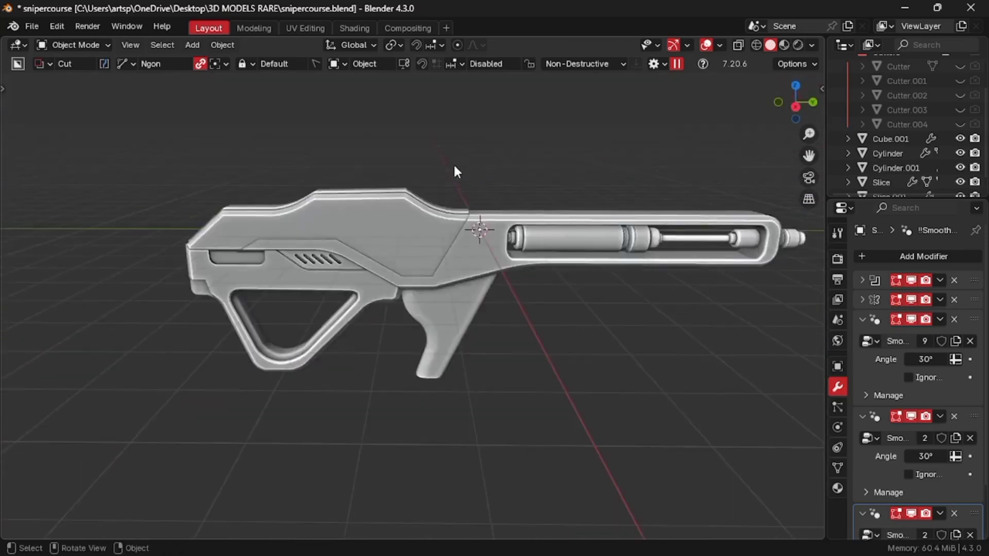
key(KP_3)
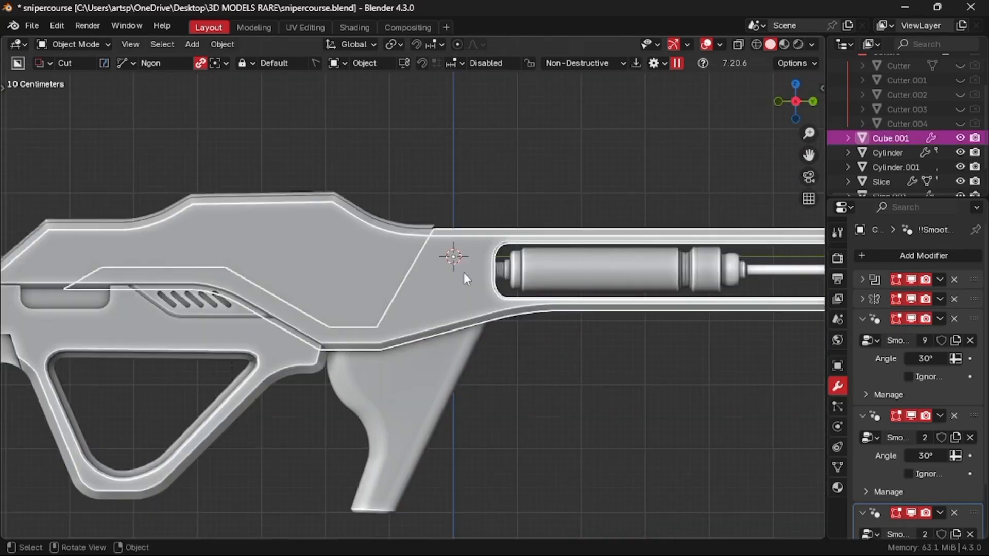
shift+middle_drag(409, 301, 496, 304)
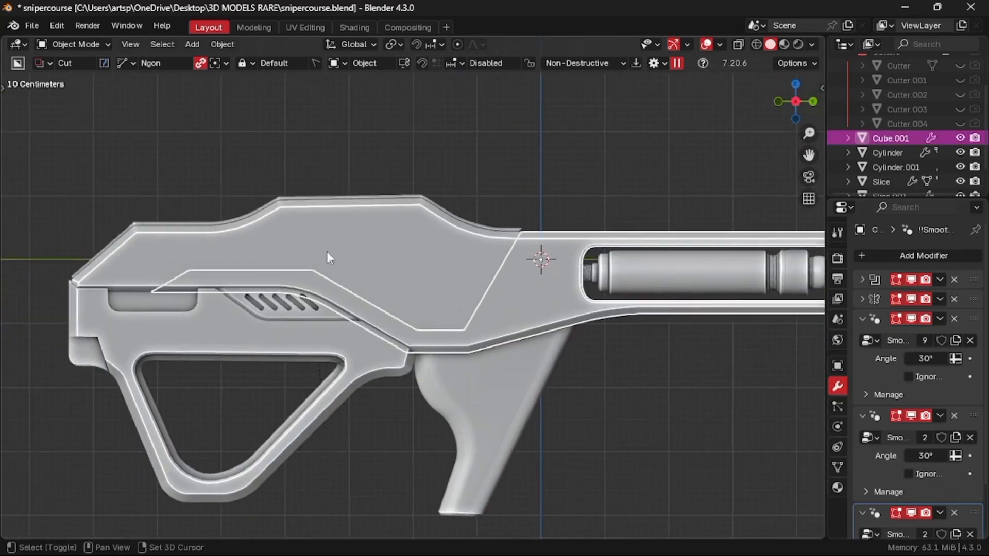
click(533, 182)
middle_drag(533, 183, 477, 206)
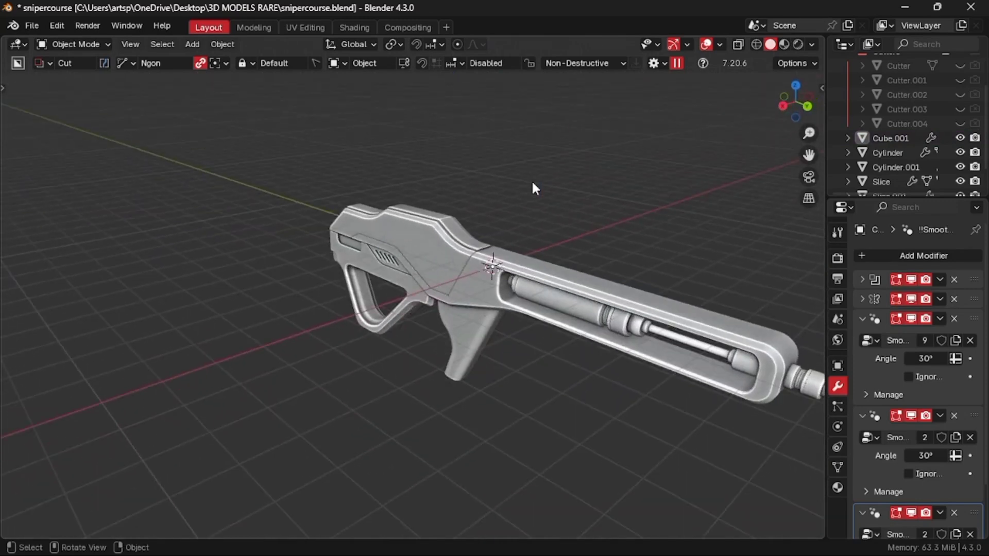
Add a 50-vertex cylinder mesh and scale it down to about 0.17
scroll(510, 204, up, 4)
key(shift+a)
mouse_move(471, 222)
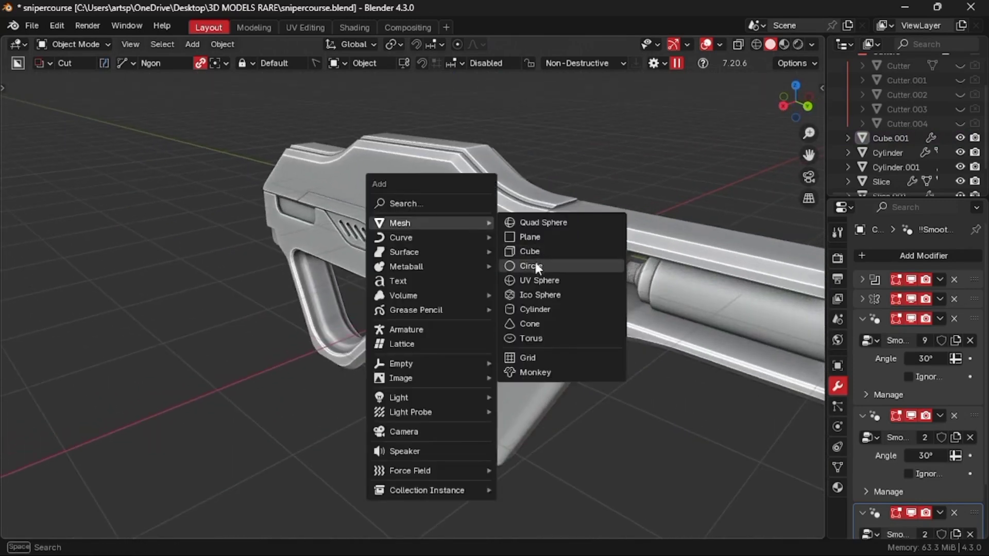
click(533, 310)
key(s)
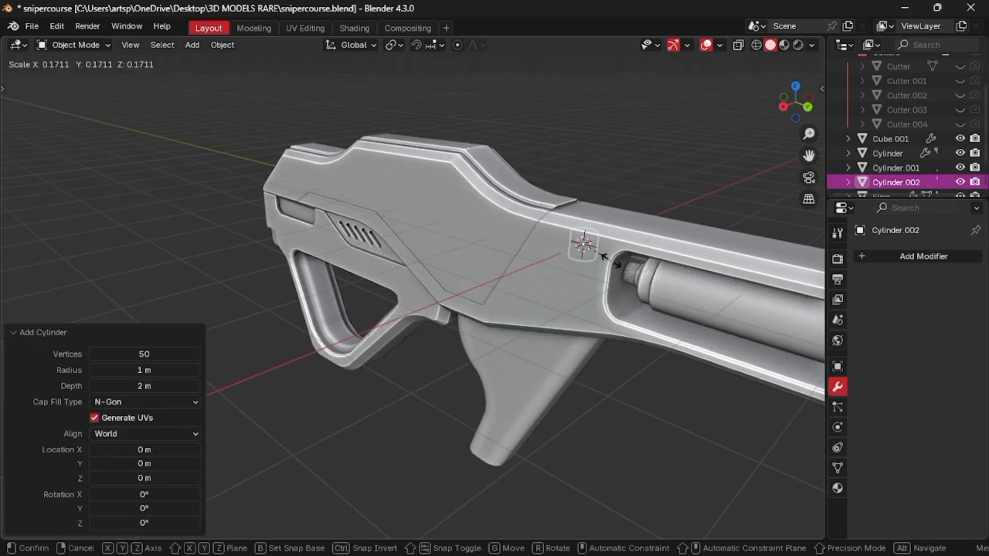
click(603, 256)
Move the small cylinder beside the body panel, about 1.09 m along X, -0.99 m along Y and -0.27 m back along X
key(g)
key(x)
click(566, 292)
key(g)
key(x)
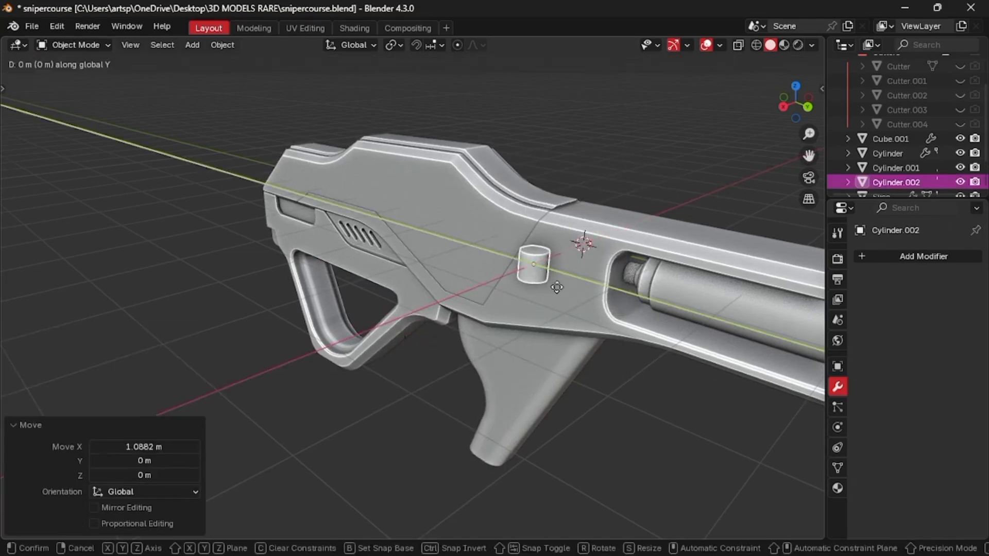
click(506, 259)
middle_drag(506, 259, 506, 259)
key(g)
key(x)
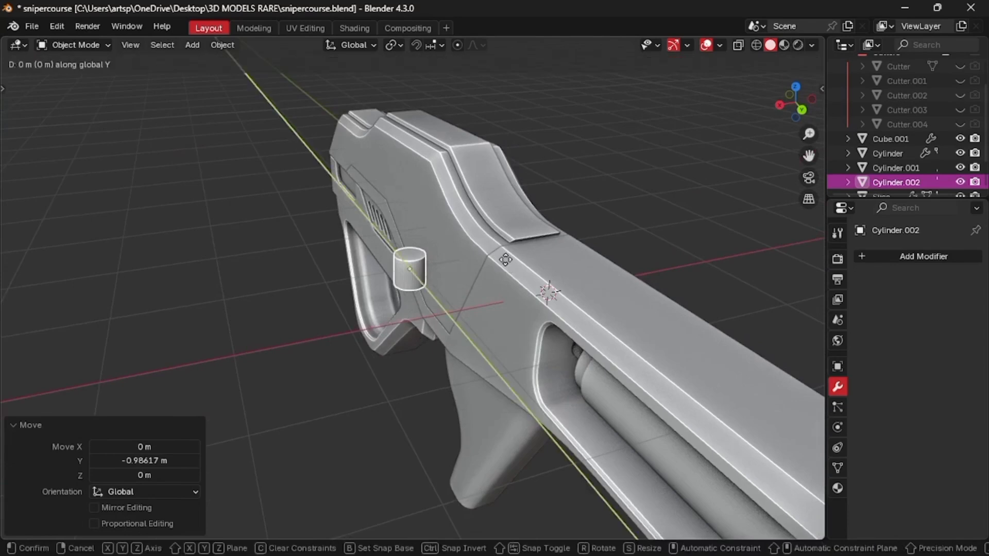
click(530, 260)
Rotate the small cylinder 41.4° about the Y axis and move it about -0.23 m along X
key(r)
key(y)
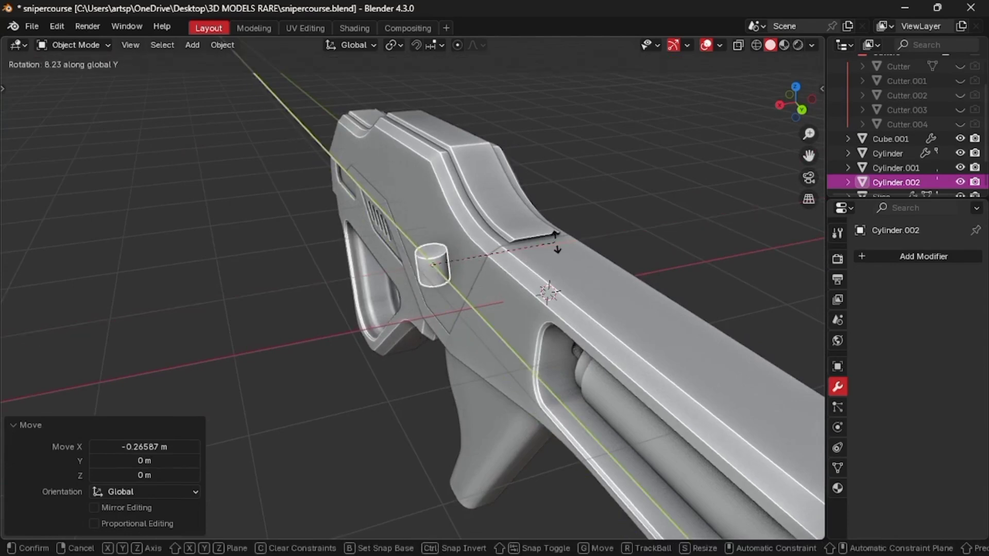
click(481, 218)
key(g)
key(x)
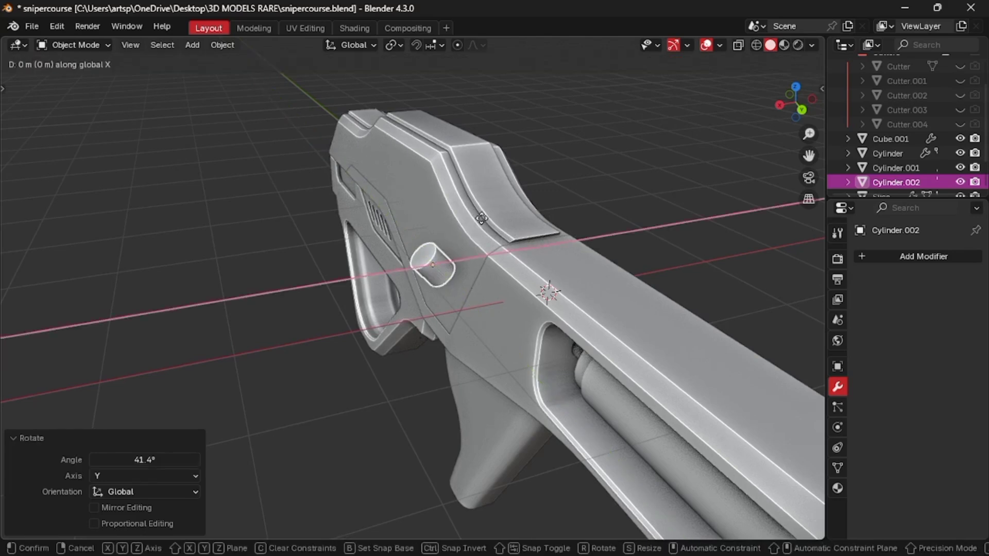
click(503, 228)
Rotate the cylinder a further 19.9° about Y, fine-tune its tilt, and shift it about -0.04 m along X against the body panel
key(r)
key(y)
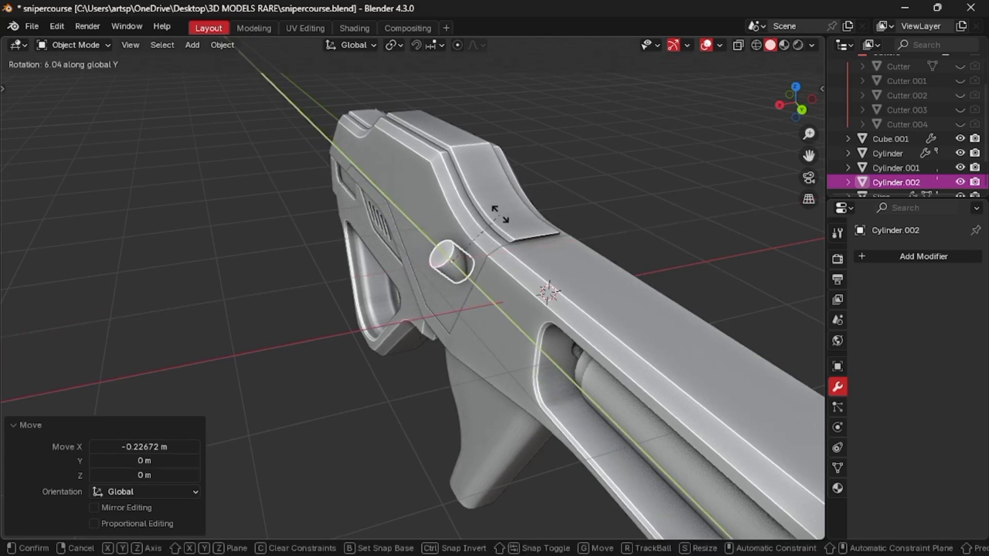
click(485, 208)
middle_drag(484, 208, 484, 209)
key(r)
key(y)
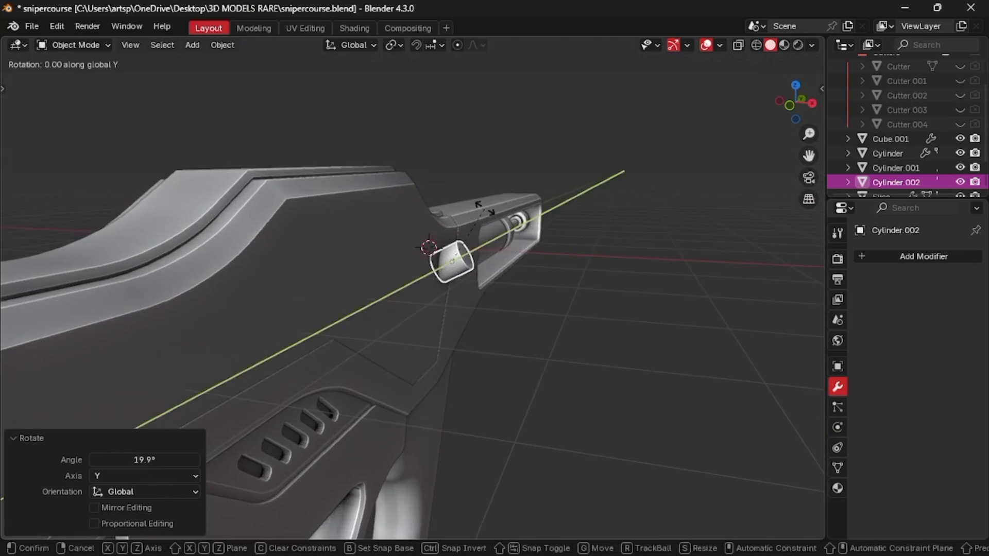
click(481, 220)
key(g)
key(x)
click(481, 221)
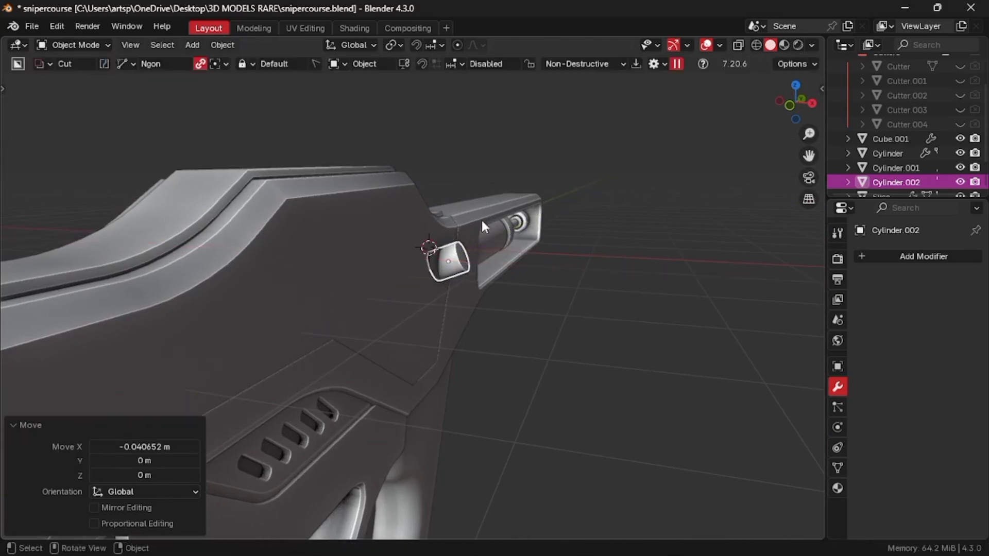
Scale the cylinder up uniformly by a factor of about 1.6
middle_drag(482, 221, 641, 254)
key(s)
key(z)
click(505, 221)
click(541, 198)
click(451, 264)
key(s)
click(457, 264)
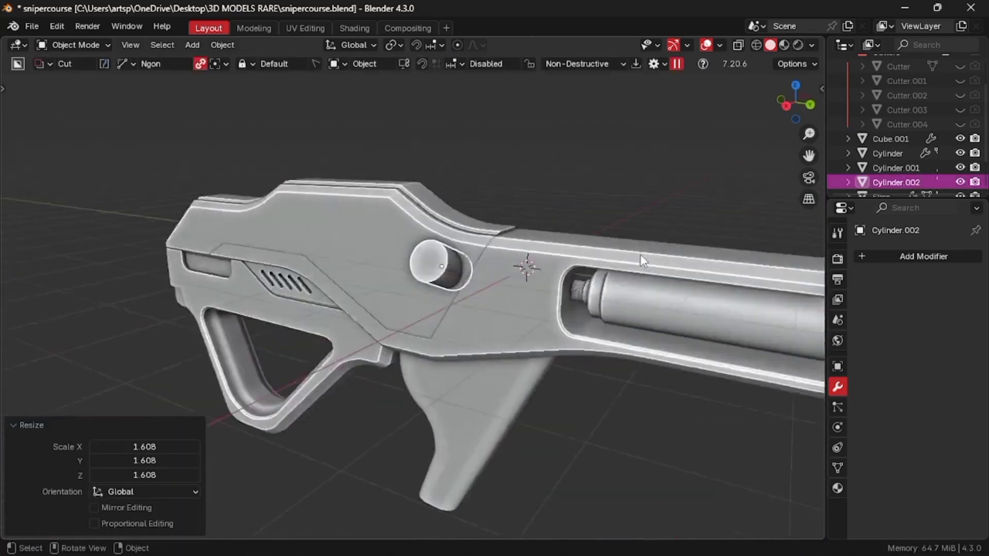
Flatten the cylinder along its local Z by 0.622 and shift it about -0.056 m along Y
key(s)
key(z)
key(z)
click(567, 253)
key(s)
key(z)
key(z)
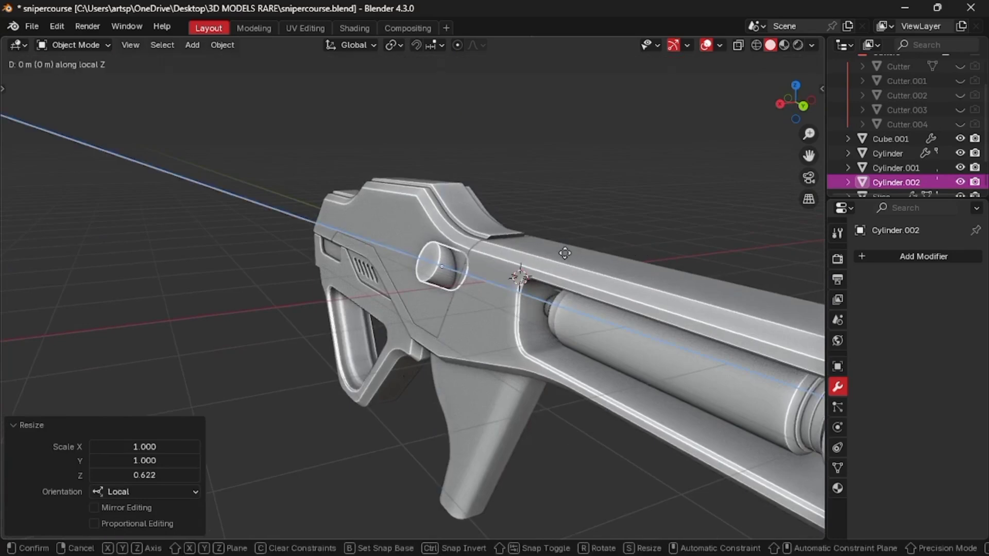
click(567, 253)
Add an Array modifier to the cylinder and apply the cylinder's rotation
click(871, 255)
mouse_move(871, 252)
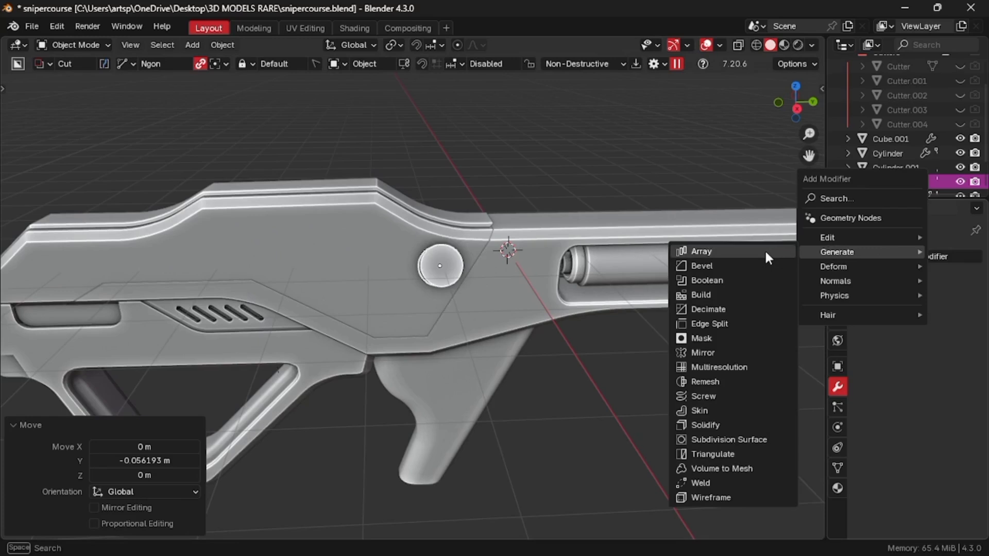
click(765, 252)
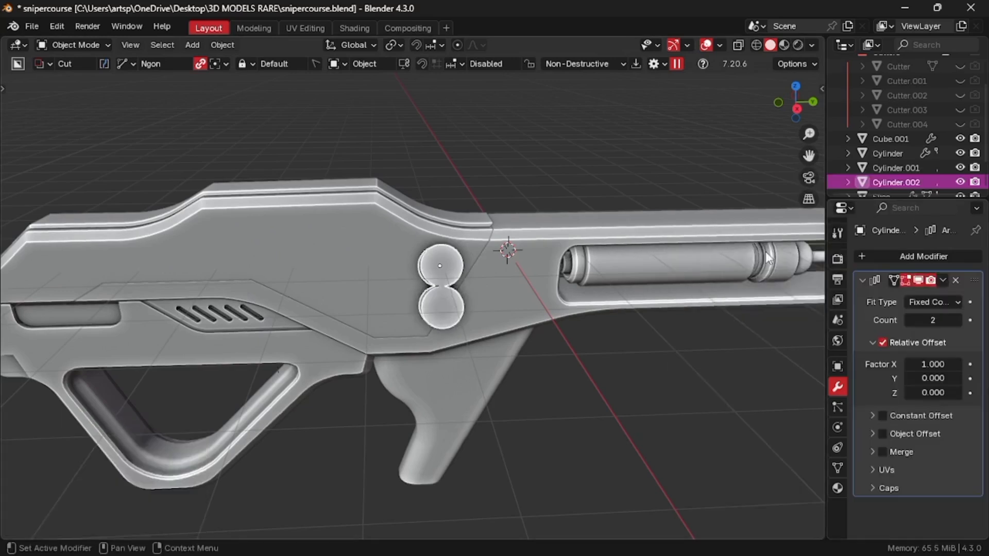
key(Return)
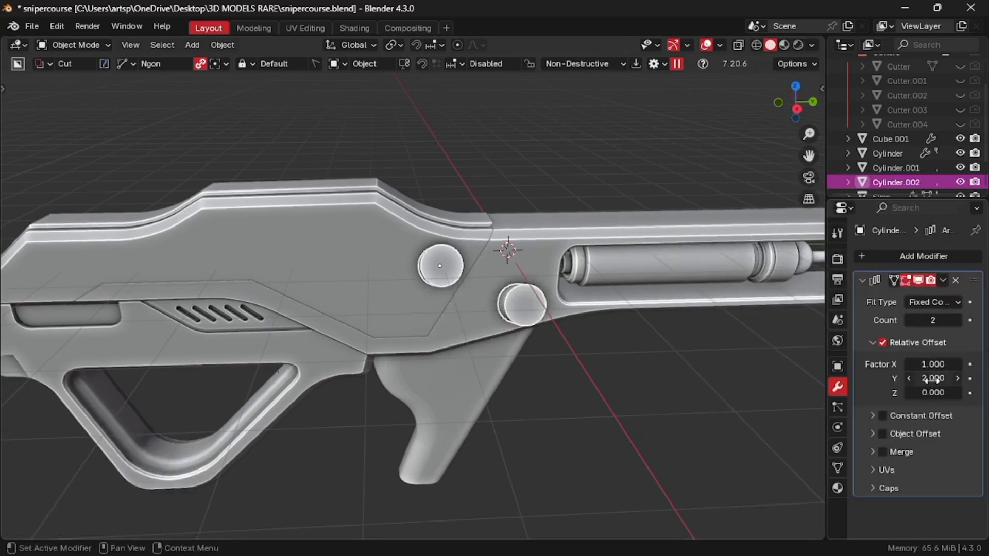
key(ctrl+a)
key(r)
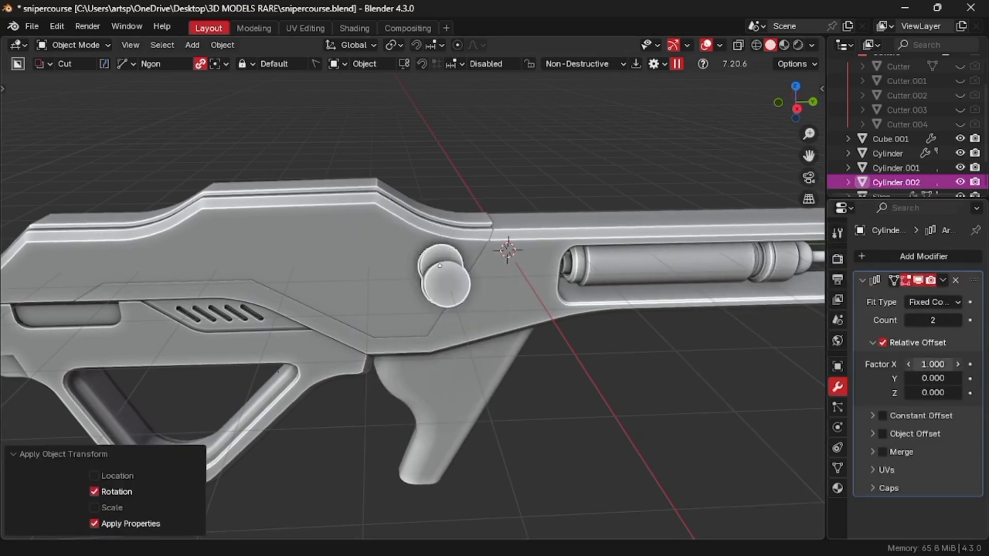
Set the array to 3 copies with a relative offset of 0 along X and -1.5 along Y
click(921, 364)
text(0)
key(Return)
text(1)
key(Return)
drag(926, 378, 913, 377)
middle_drag(681, 386, 681, 389)
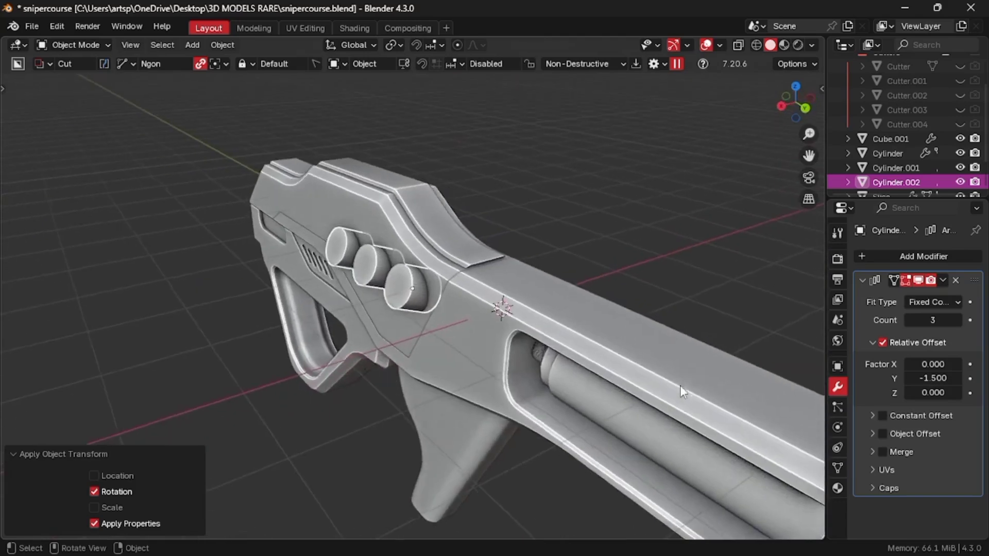
Join the three-cylinder array to the sliced upper body panel with an auto Boolean Union
click(693, 269)
middle_drag(693, 269, 603, 271)
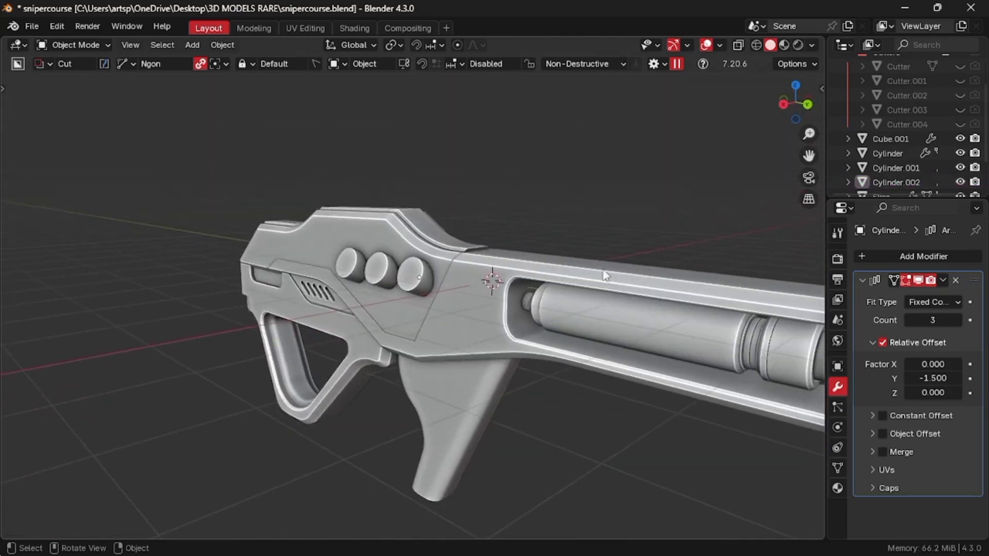
click(403, 276)
middle_drag(403, 277, 386, 279)
shift+click(385, 242)
middle_drag(384, 242, 367, 243)
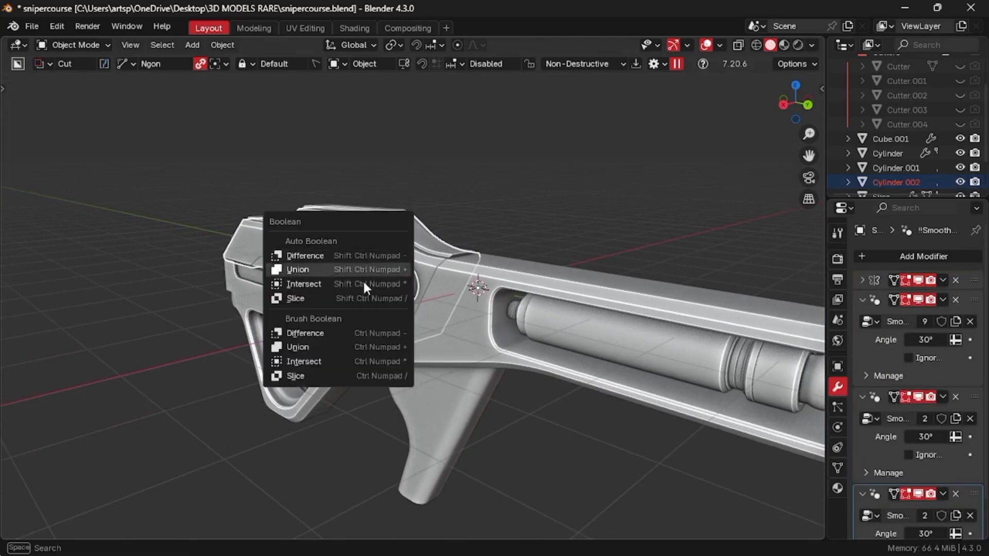
click(337, 272)
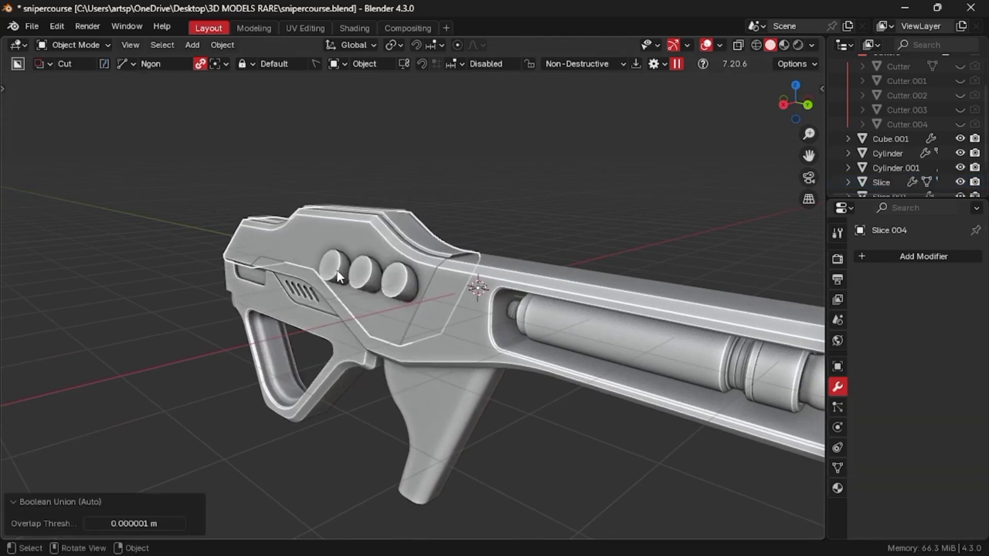
Isolate the merged body panel and apply Shade Auto Smooth at 30°
mouse_move(337, 272)
middle_down()
mouse_move(464, 283)
mouse_move(323, 272)
middle_up()
scroll(337, 271, up, 3)
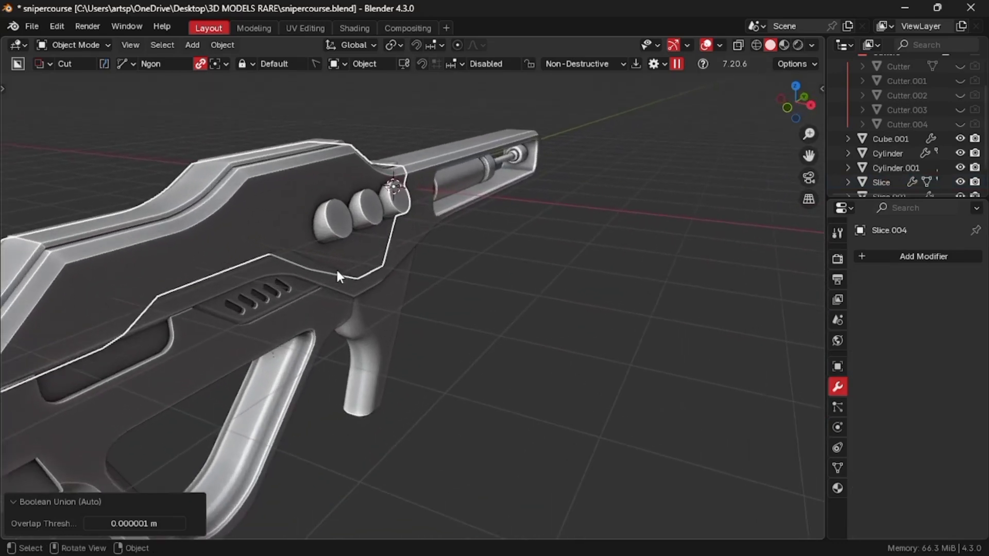
key(slash)
scroll(337, 271, up, 5)
scroll(337, 277, down, 2)
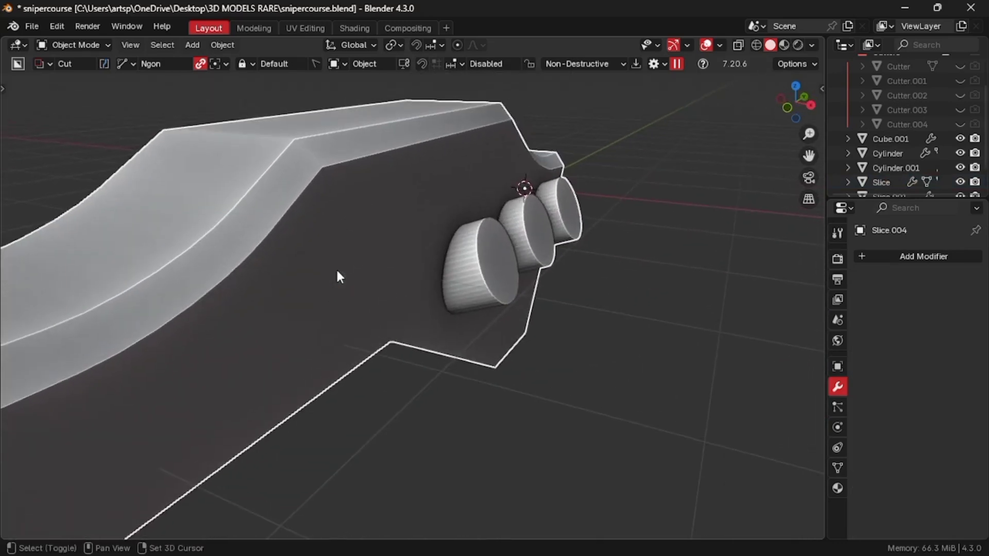
right_click(502, 236)
click(501, 236)
Knife a new edge from the rear cylinder's base to the panel's lower corner and dissolve the long edge running to the rear
key(Tab)
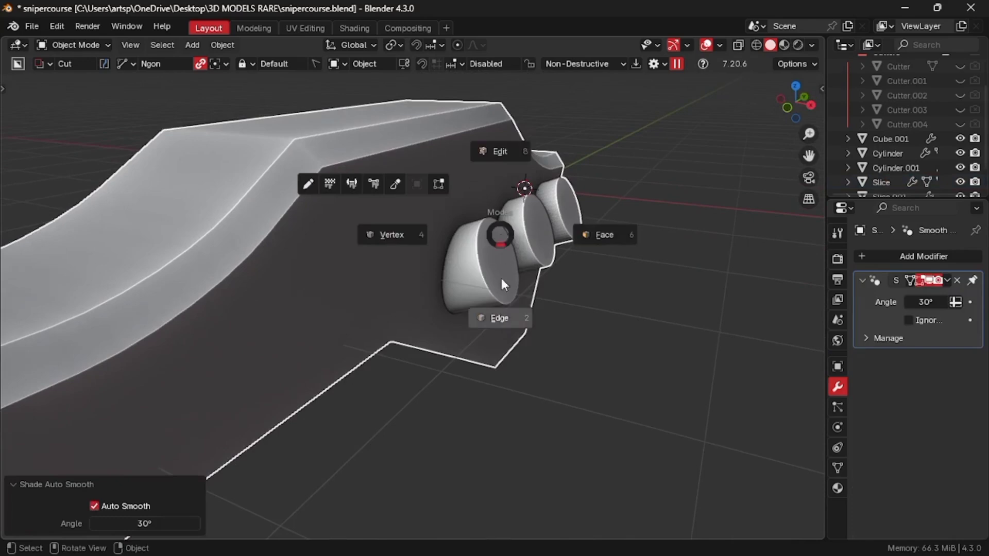
click(499, 316)
key(alt+a)
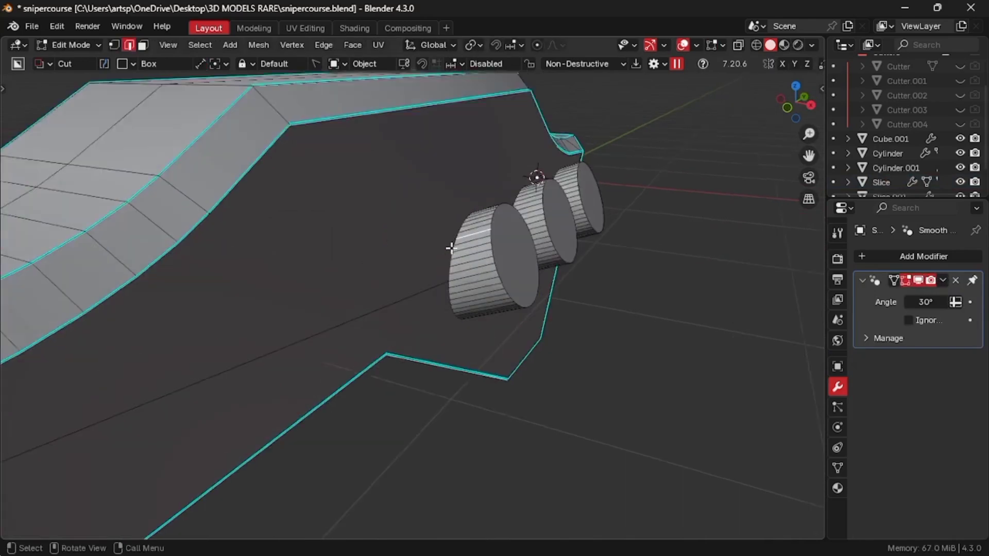
scroll(452, 250, up, 4)
key(k)
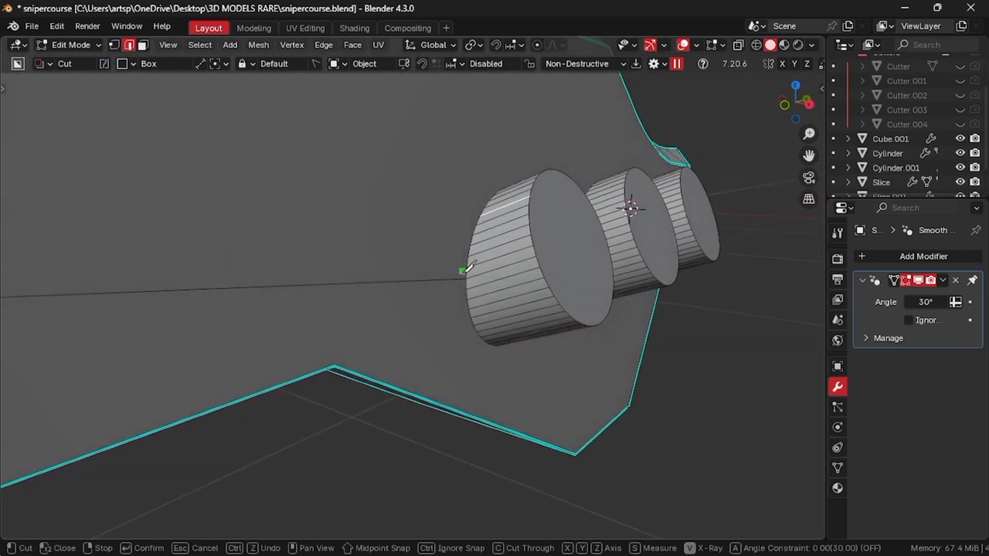
click(334, 366)
key(Return)
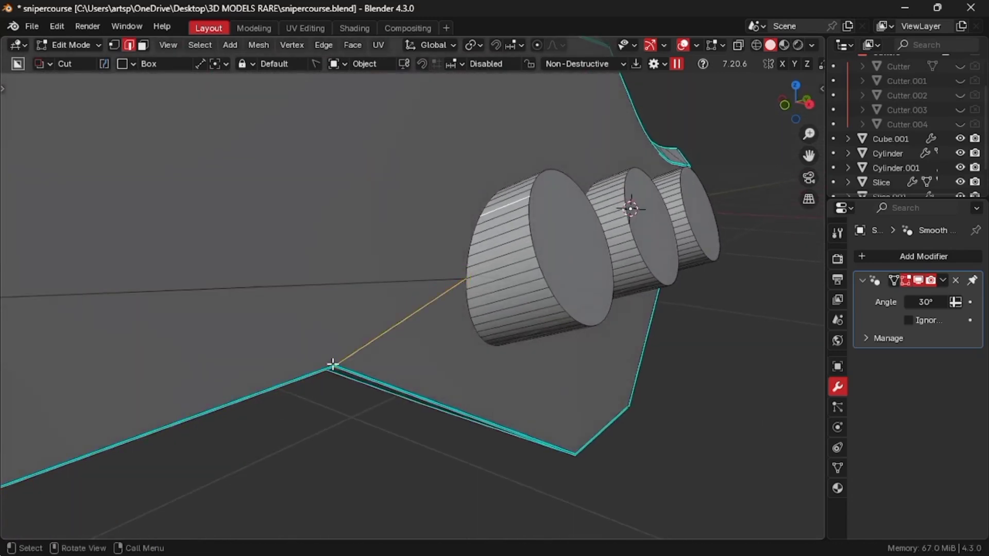
key(x)
click(327, 317)
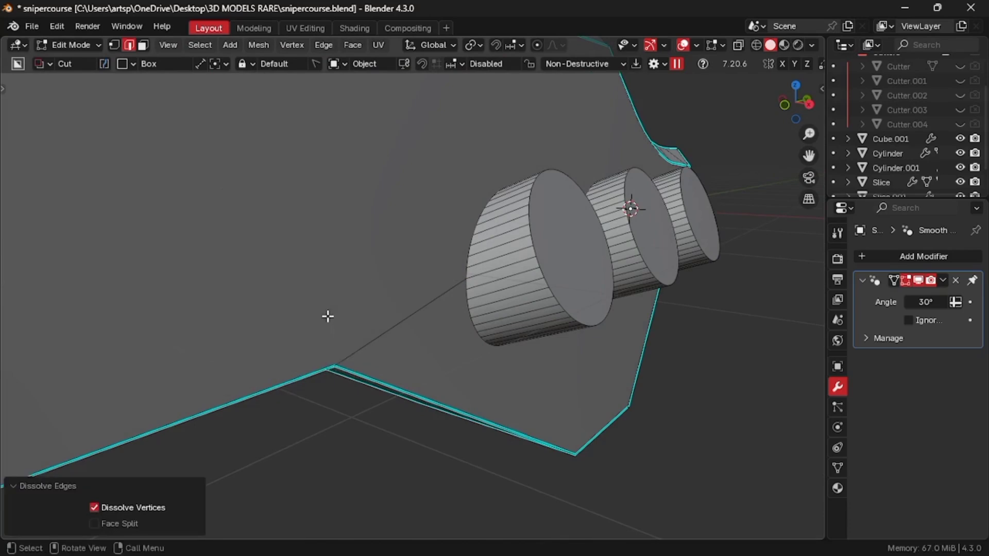
Knife an edge from the front cylinder's base to the panel's front border and dissolve the diagonal edge above it
scroll(720, 232, down, 1)
middle_drag(720, 232, 670, 361)
scroll(720, 231, down, 5)
middle_drag(773, 495, 682, 446)
scroll(682, 446, up, 2)
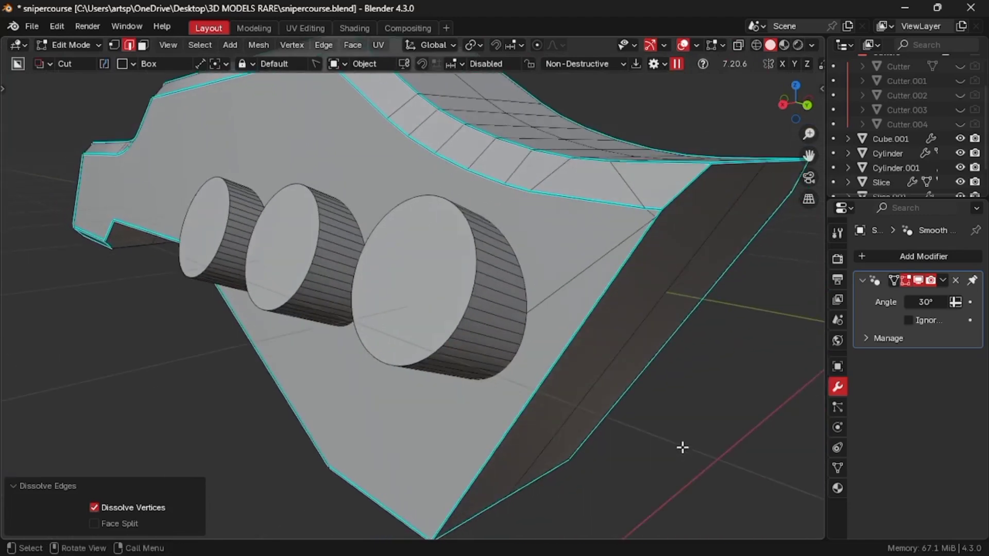
key(k)
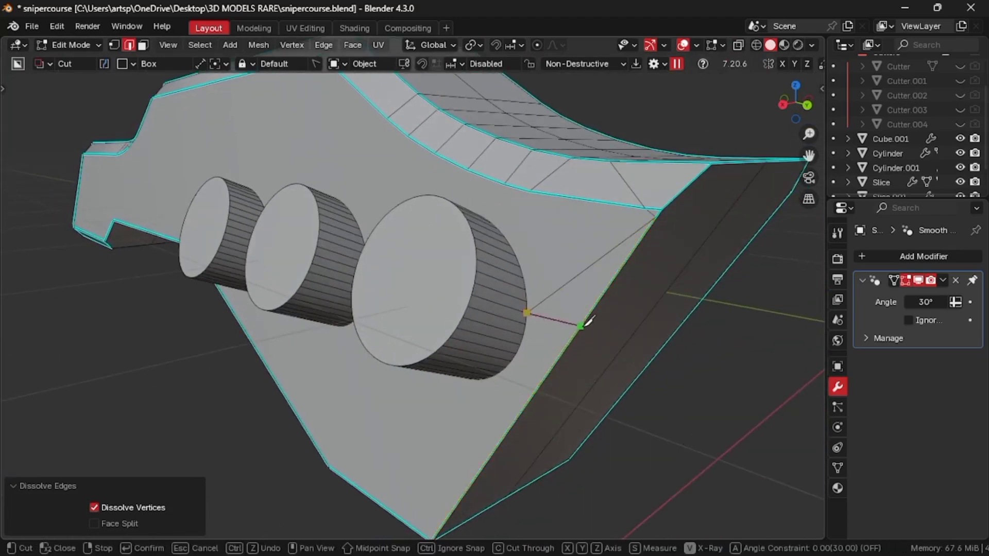
key(Return)
key(x)
click(570, 296)
Clean up the panel mesh and remove the leftover geometry near its front upper corner
key(alt+3)
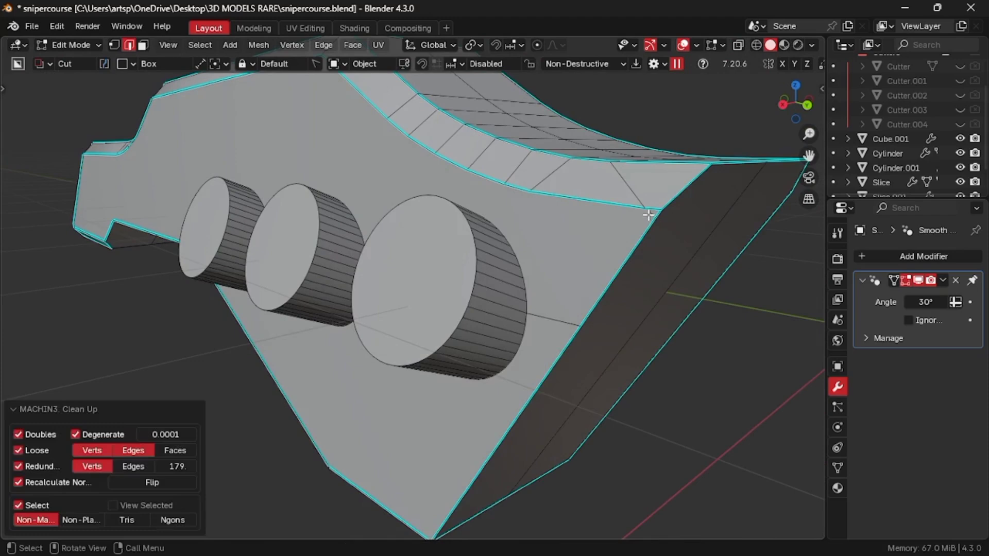
key(x)
click(680, 223)
Select the edge loops around the bases of all three cylinders
middle_drag(680, 223, 693, 272)
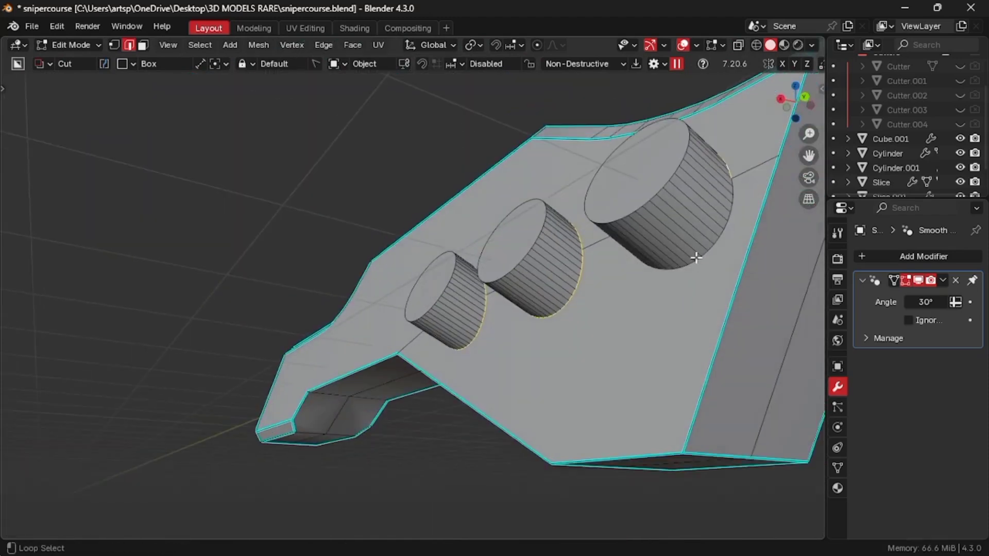
alt+shift+click(697, 258)
middle_drag(642, 253, 575, 278)
Try a wide nine-segment bevel on the three cylinders' base loops
key(ctrl+b)
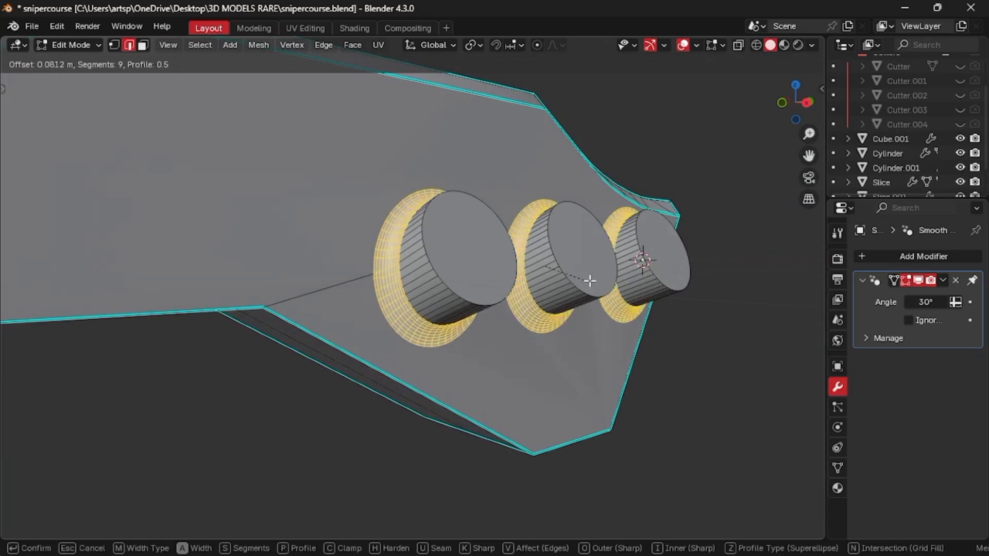
click(596, 281)
middle_drag(596, 281, 596, 280)
key(ctrl+z)
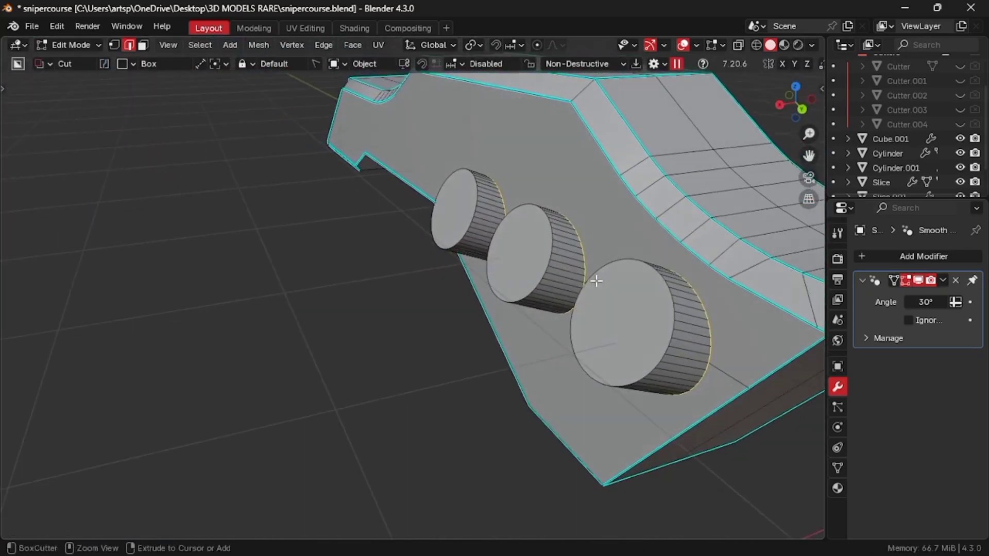
Bevel the three cylinders' base loops by about 0.064 m with 9 segments and return to Object Mode
key(ctrl+b)
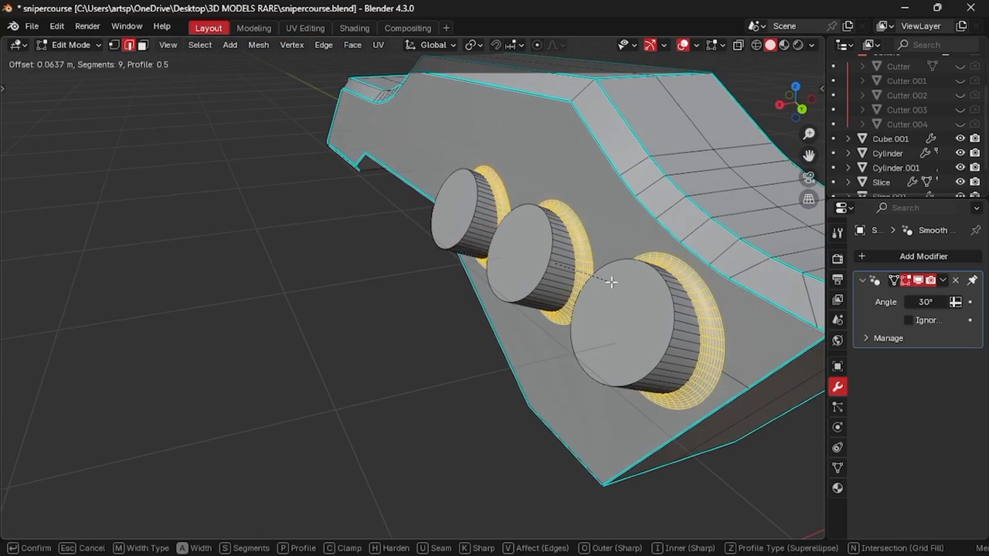
click(612, 283)
key(Tab)
click(611, 274)
Mirror the body panel with its cylinders across the X axis with Bisect enabled
middle_drag(610, 273, 643, 275)
key(alt+x)
click(643, 273)
Bevel the outer end faces of the three cylinders by about 0.035 m with a single segment
key(Tab)
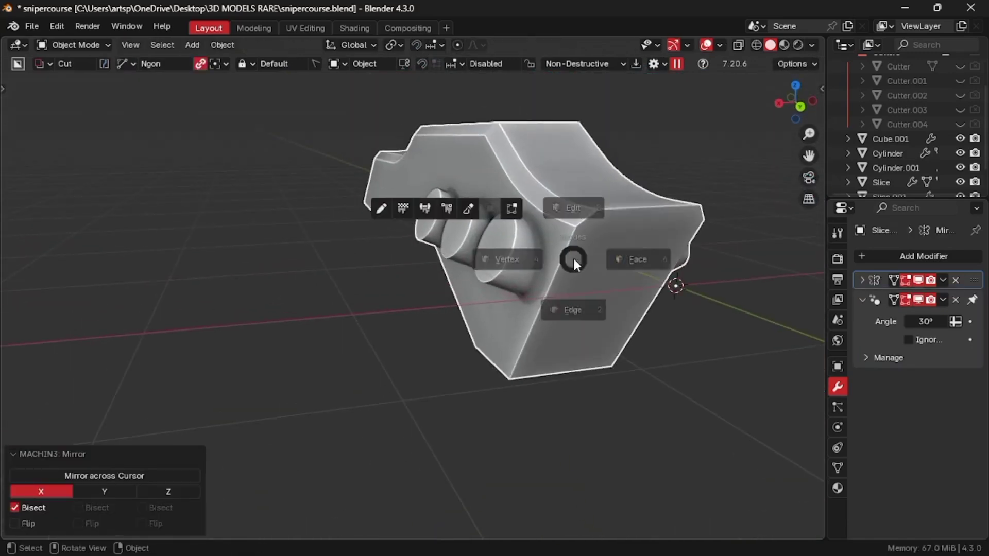
click(614, 252)
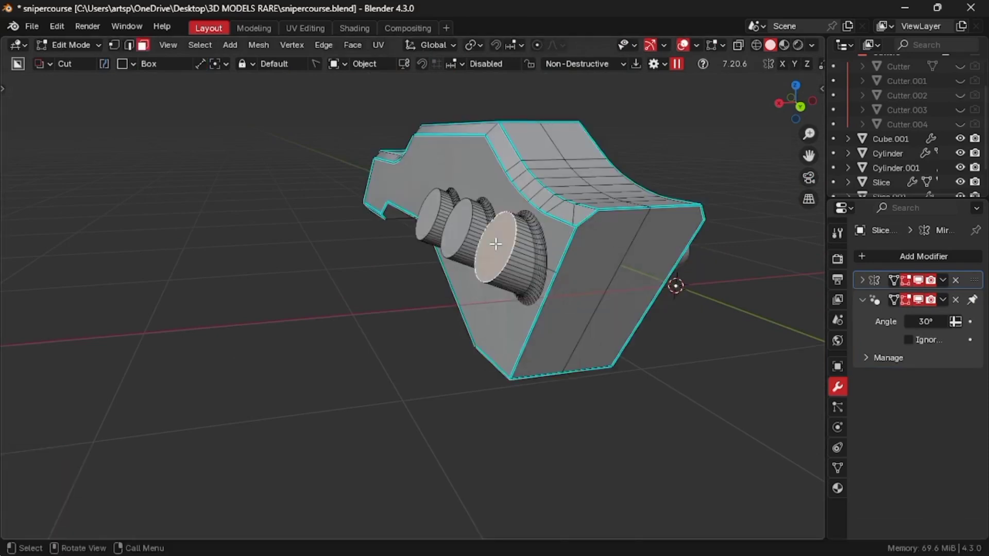
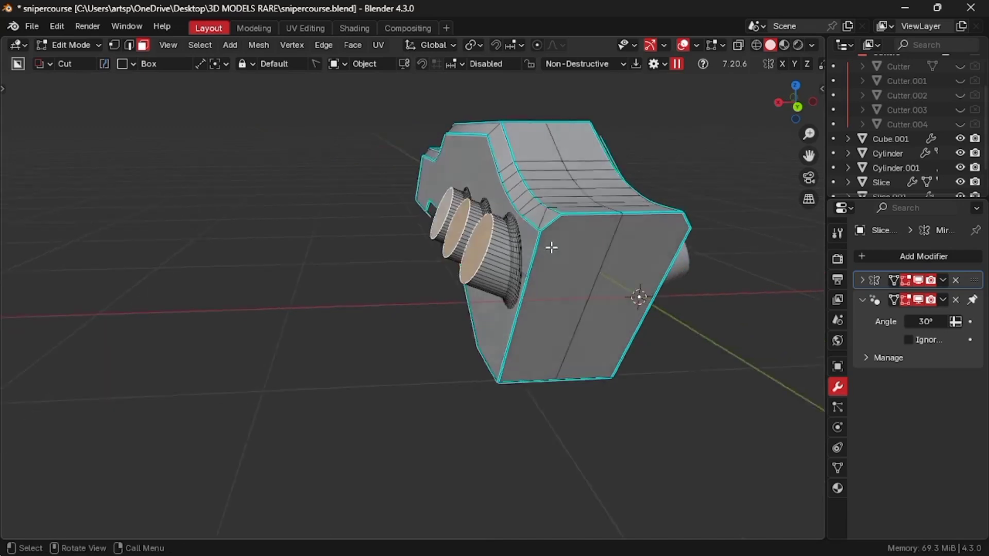
scroll(551, 247, up, 6)
key(ctrl+b)
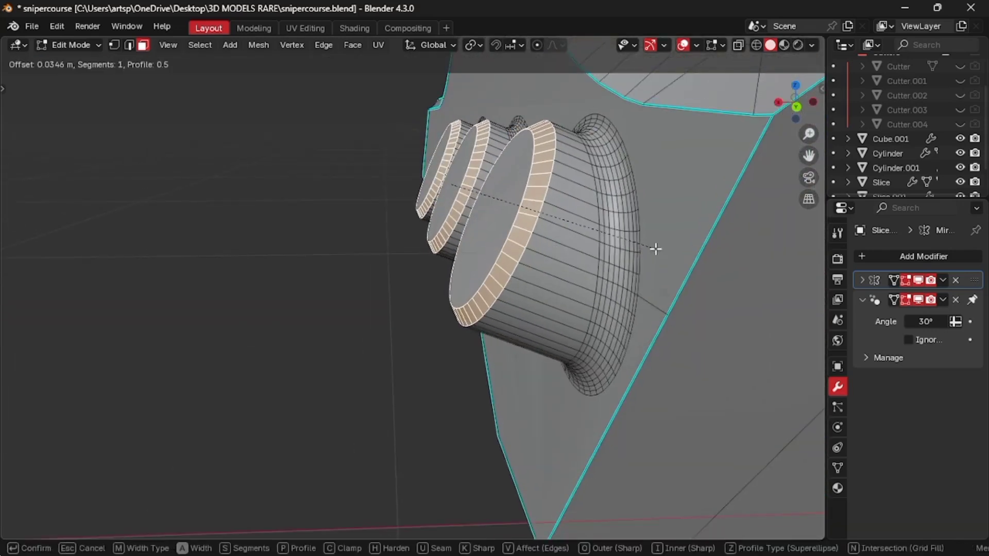
click(656, 249)
key(ctrl+z)
Inset the three cylinders' outer end faces by about 0.027 m and extrude them inward along normals by about 0.123 m
middle_drag(451, 160, 451, 160)
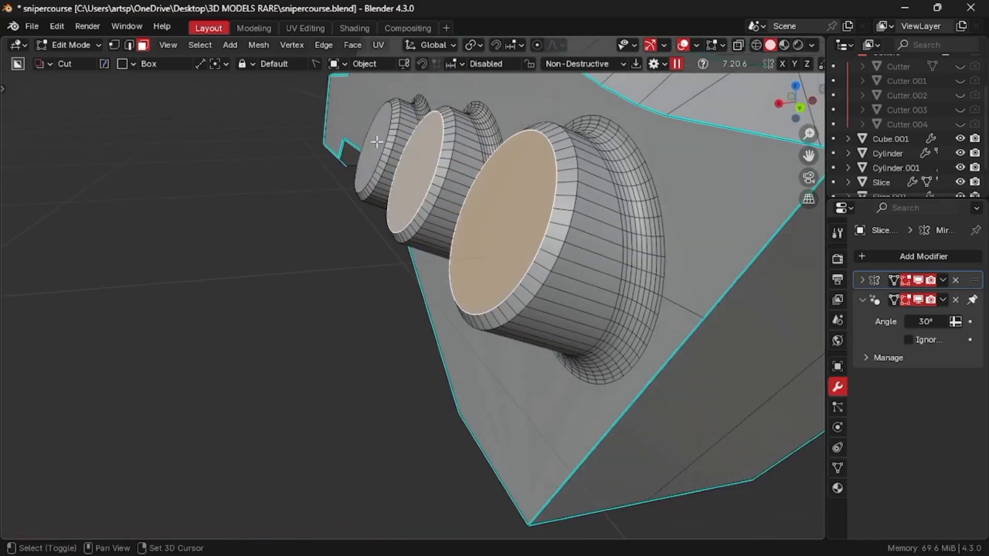
key(i)
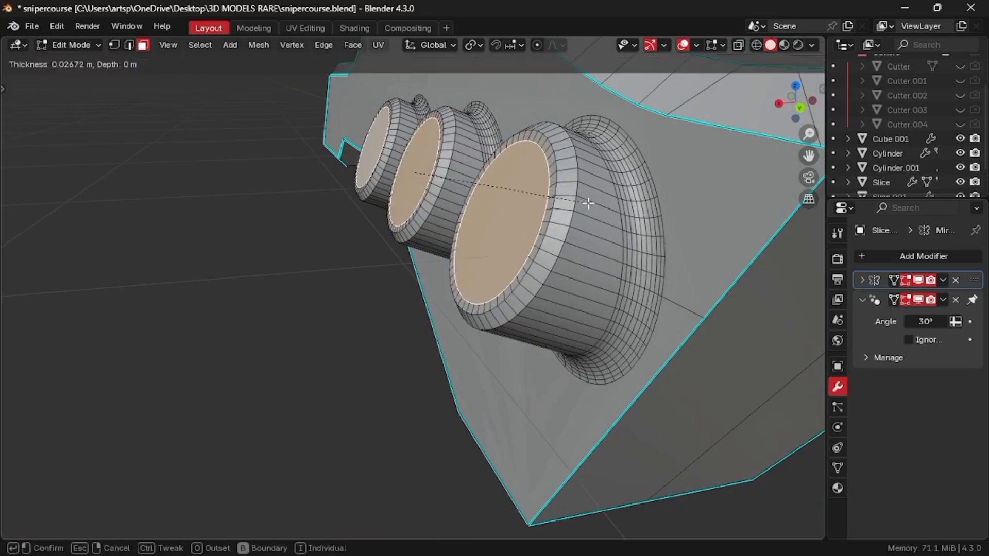
click(588, 203)
key(alt+e)
click(589, 203)
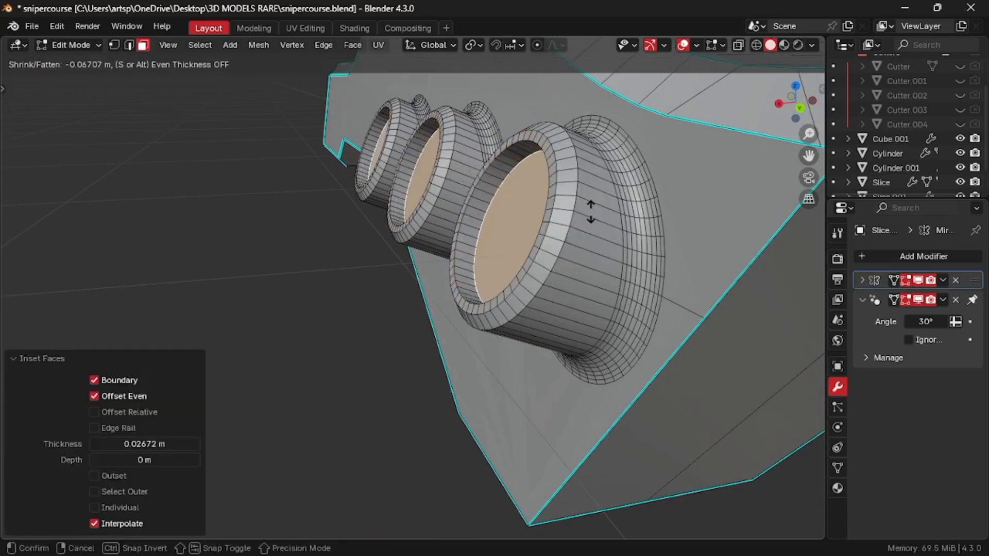
click(596, 218)
middle_drag(595, 218, 633, 237)
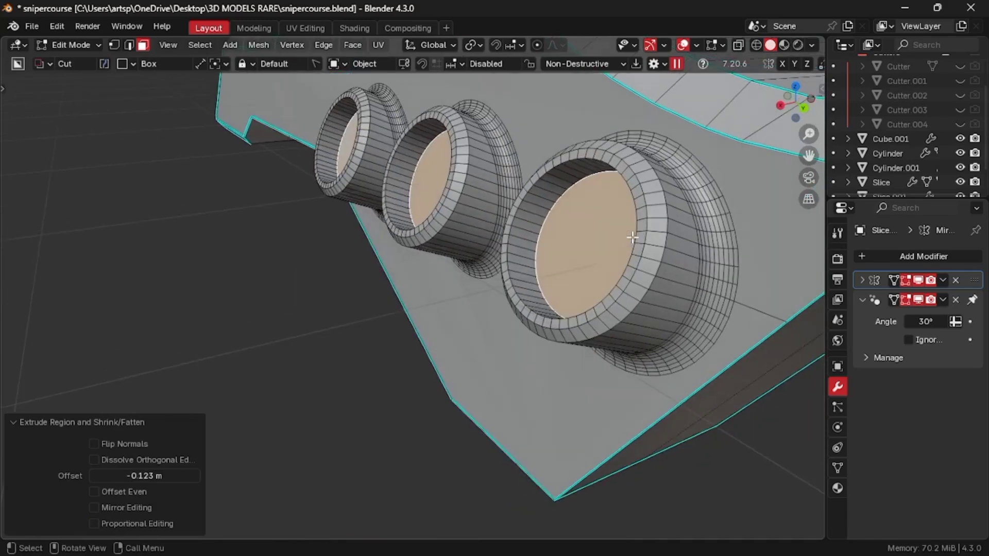
Inset the three recessed faces by about 0.014 m and extrude them outward along normals by about 0.142 m
key(i)
click(629, 237)
key(alt+e)
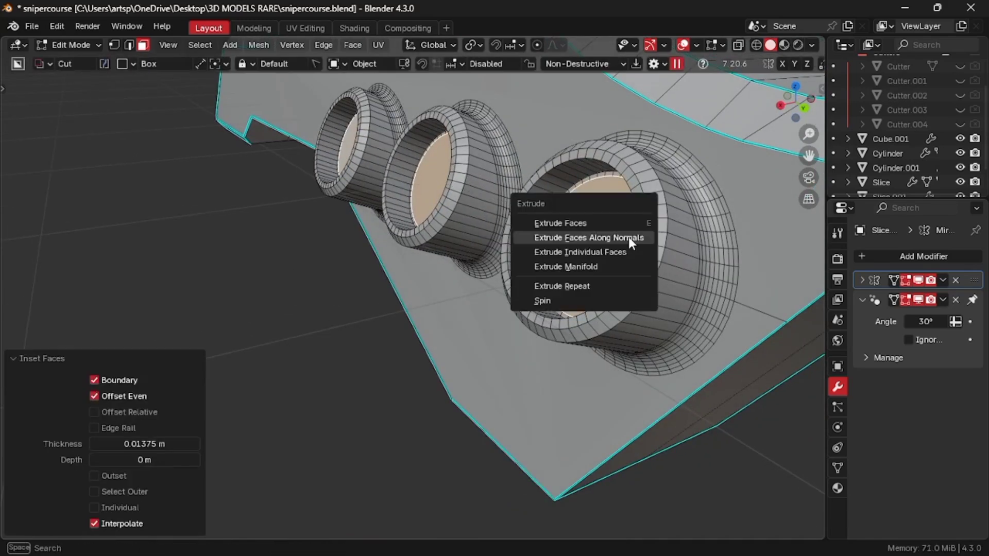
click(628, 237)
click(624, 219)
Bevel the rims of the three raised inner caps with a single segment
key(ctrl+b)
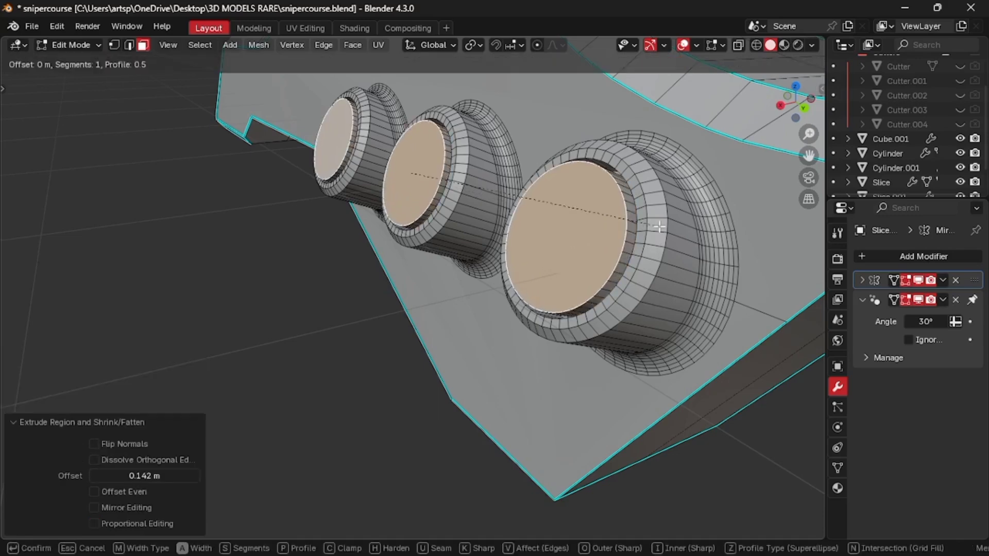
click(649, 220)
Inset the end faces of the three inner caps and extrude them inward along normals to hollow them out
click(593, 216)
shift+click(424, 174)
shift+click(340, 142)
middle_drag(514, 169, 546, 178)
key(i)
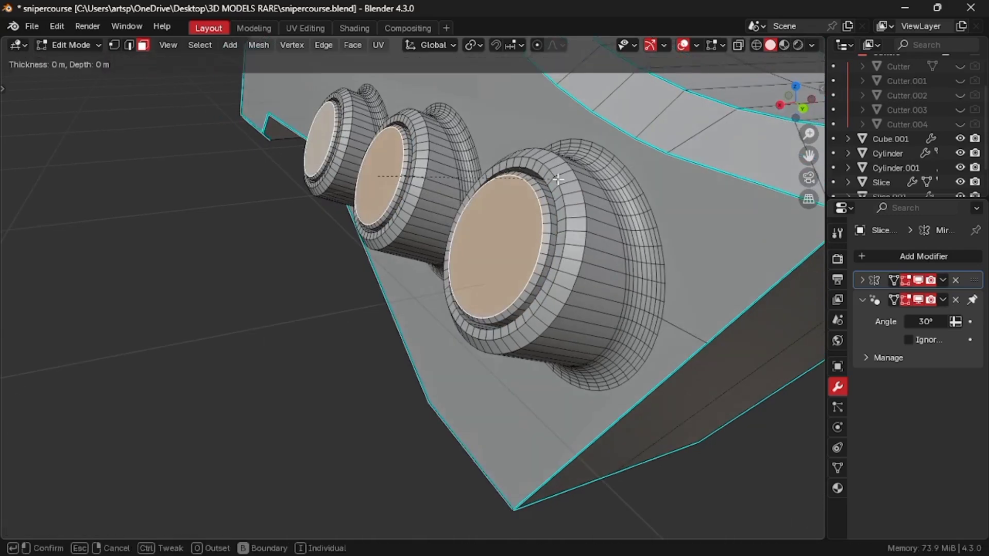
click(555, 180)
key(alt+e)
click(556, 181)
click(375, 115)
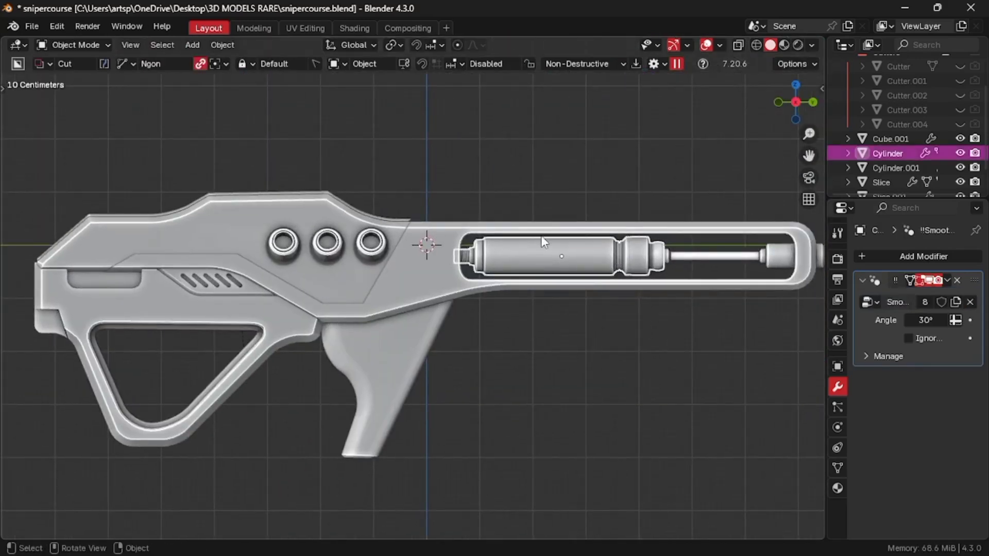
Duplicate the large cylinder in the barrel slot and place the copy above the rifle, about 1.25 m higher
key(shift+d)
click(577, 184)
shift+middle_drag(577, 183, 556, 181)
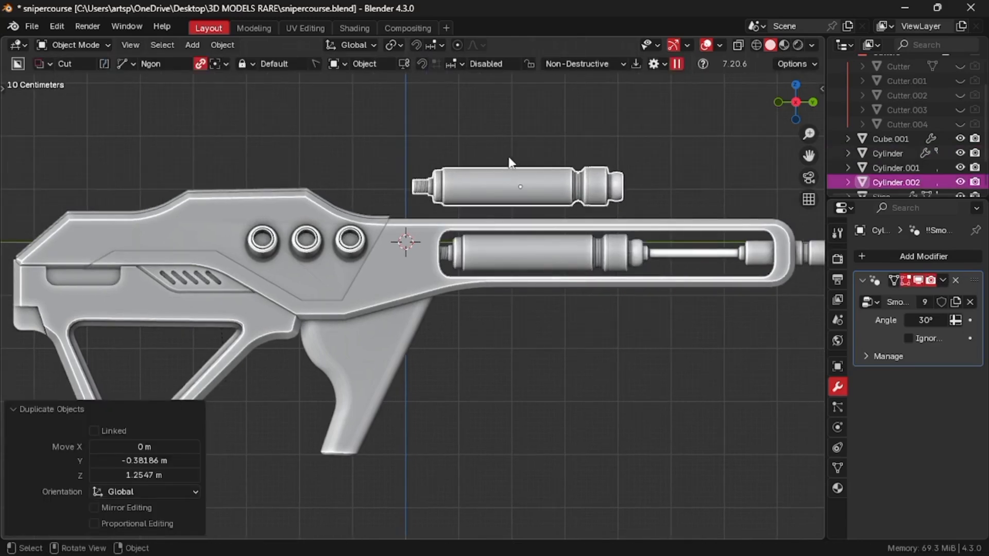
Cut away the front half of the duplicated cylinder with a box cutter and apply the cut
key(ctrl+d)
click(522, 124)
drag(524, 153, 640, 214)
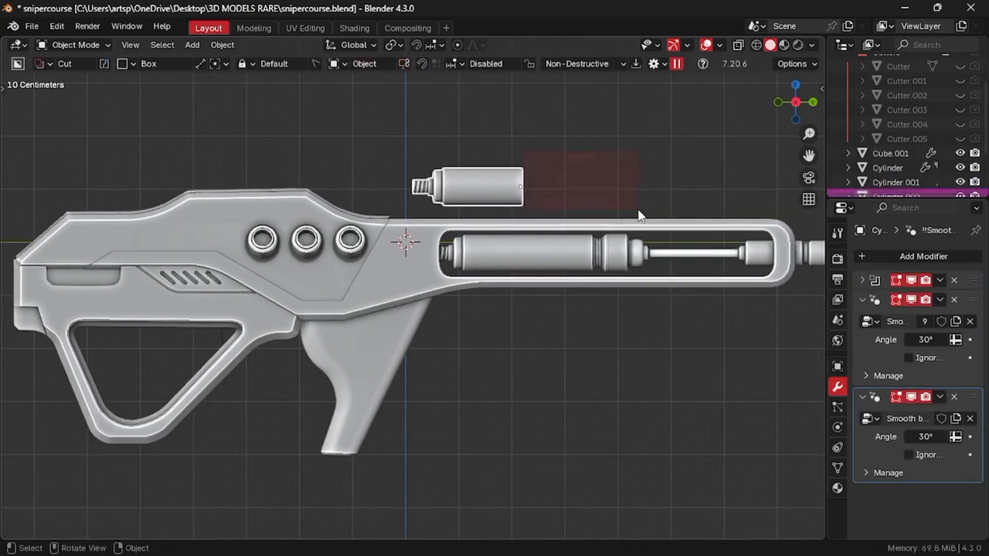
key(alt+w)
click(416, 291)
Move the shortened cylinder about 2.68 m along X and about -2.26 m along Y, beside the upper body
scroll(495, 263, down, 2)
middle_drag(494, 262, 444, 288)
key(g)
key(x)
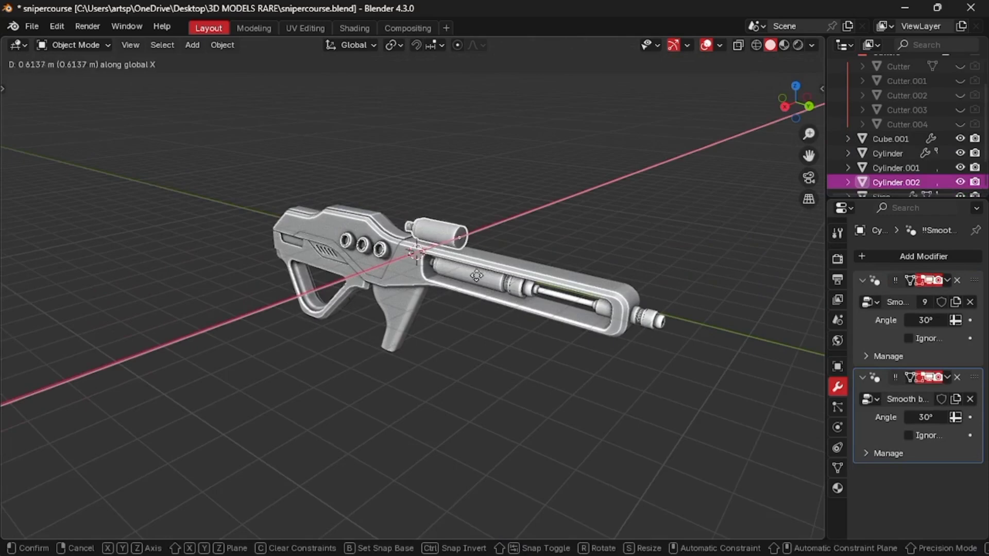
click(442, 290)
key(KP_3)
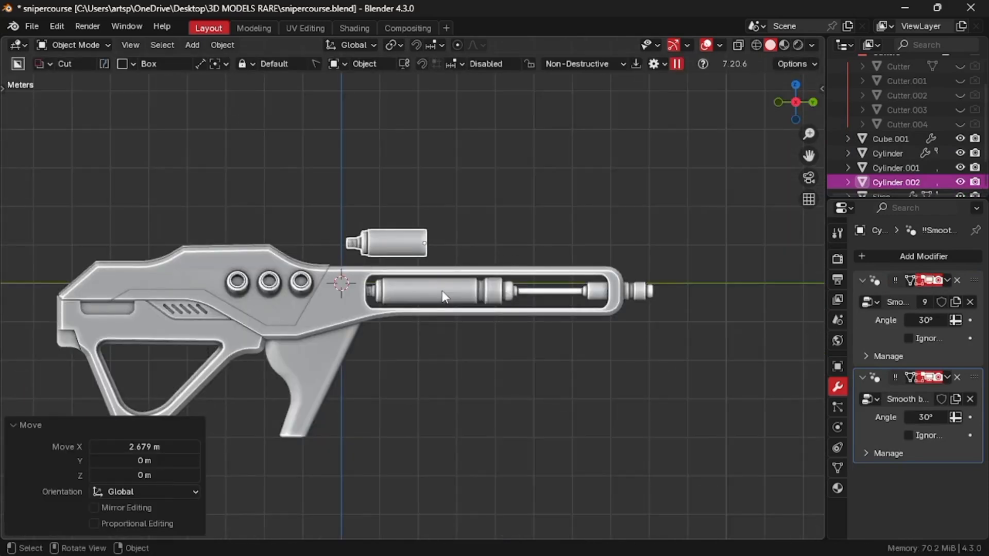
key(g)
key(y)
click(355, 310)
Rotate the shortened cylinder about the X axis so it stands upright with its threaded end down
key(r)
key(x)
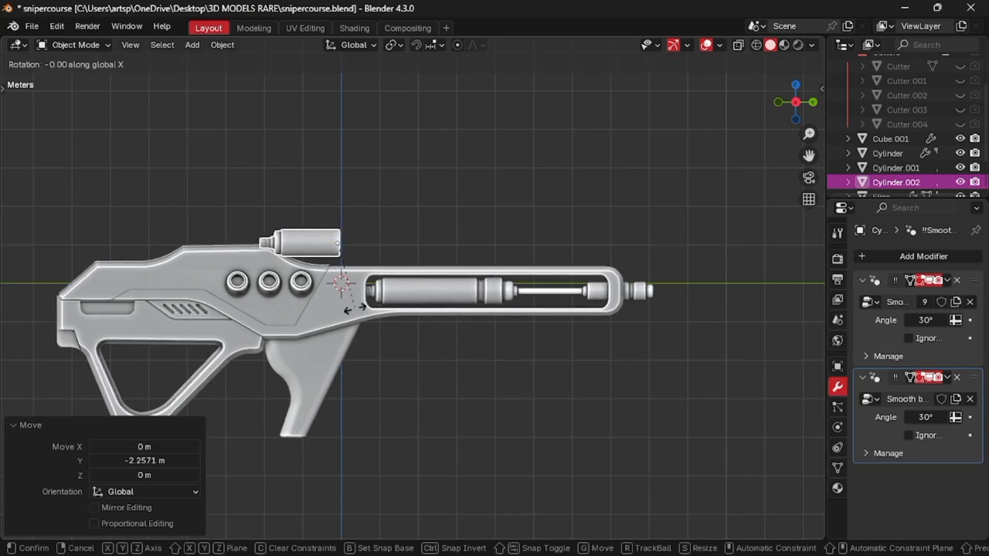
key(Return)
key(KP_1)
middle_drag(355, 308, 464, 305)
Place the 3D cursor inside the foremost hollow ring on the side of the upper body panel
click(437, 319)
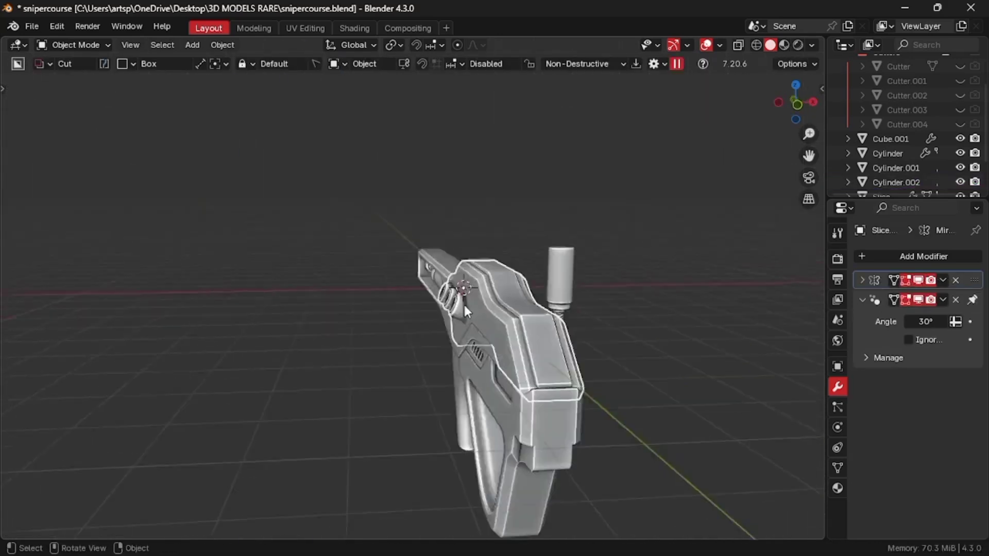
click(624, 301)
key(KP_3)
middle_drag(627, 303, 623, 304)
scroll(623, 304, up, 3)
shift+middle_drag(623, 304, 485, 278)
scroll(658, 195, up, 4)
click(658, 196)
scroll(670, 212, down, 3)
shift+right_click(611, 222)
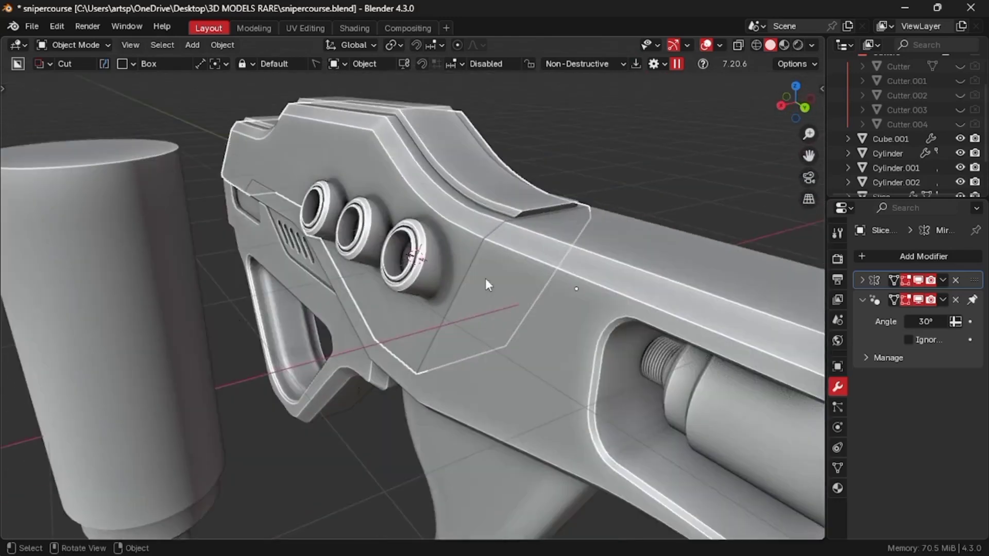
Snap the upright threaded cylinder to the 3D cursor at the foremost ring
scroll(485, 278, down, 2)
click(211, 316)
key(shift+s)
click(254, 238)
key(KP_1)
key(KP_3)
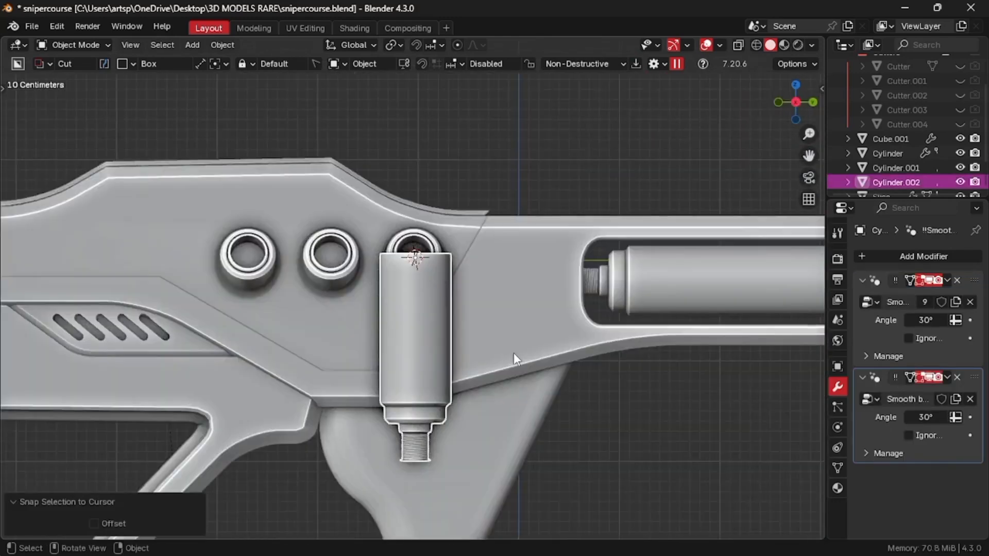
Scale the threaded cylinder to about 0.673 and position it just above and outside the foremost ring
key(KP_1)
key(g)
click(548, 154)
key(s)
click(547, 194)
key(g)
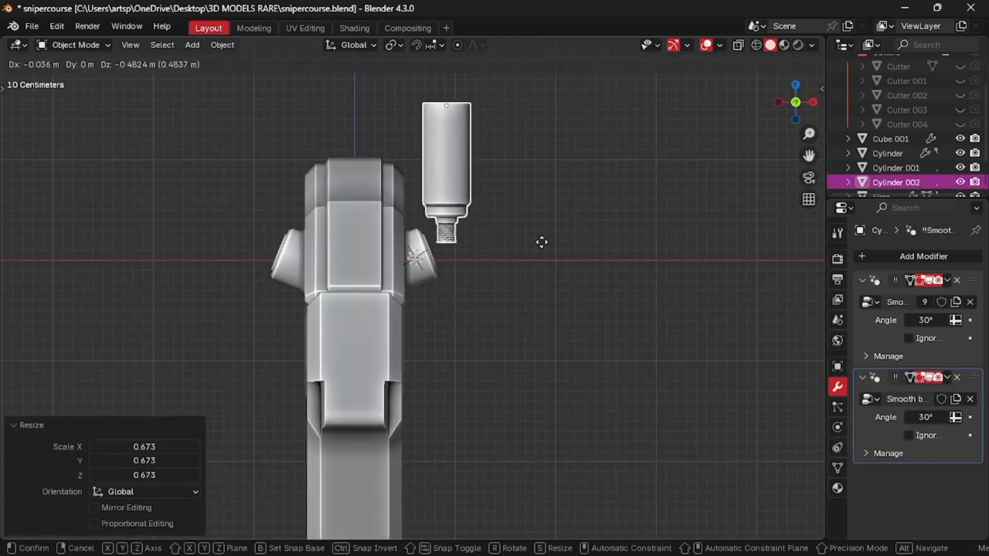
click(544, 250)
Tilt the threaded cylinder about the Y axis and move it so its threaded end points into the ring
key(r)
key(x)
key(y)
click(411, 271)
key(g)
click(486, 332)
key(r)
key(y)
click(436, 341)
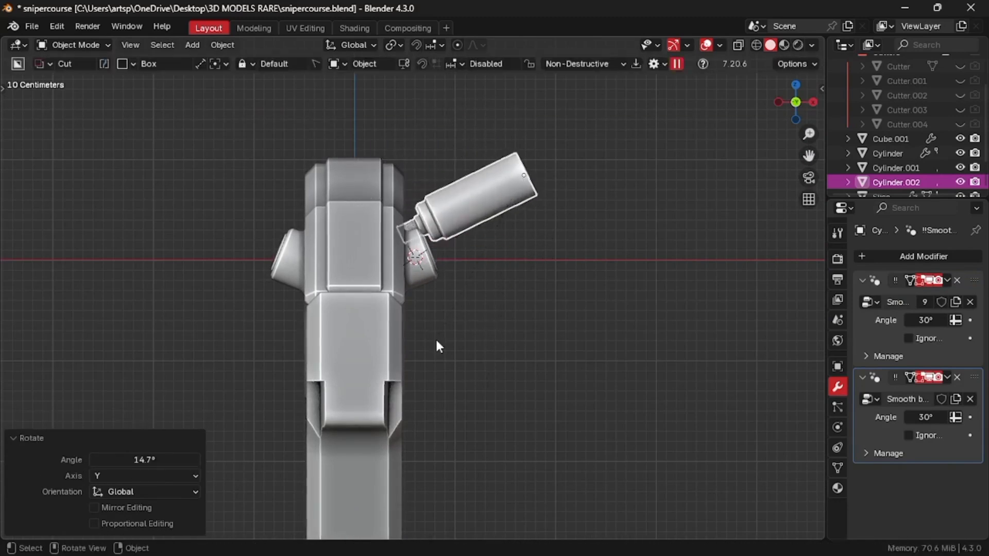
key(g)
click(451, 363)
Adjust the cylinder's tilt about Y and shift it about 0.037 m in X and -0.025 m in Z toward the ring
scroll(451, 363, down, 1)
middle_drag(451, 362, 525, 329)
click(595, 150)
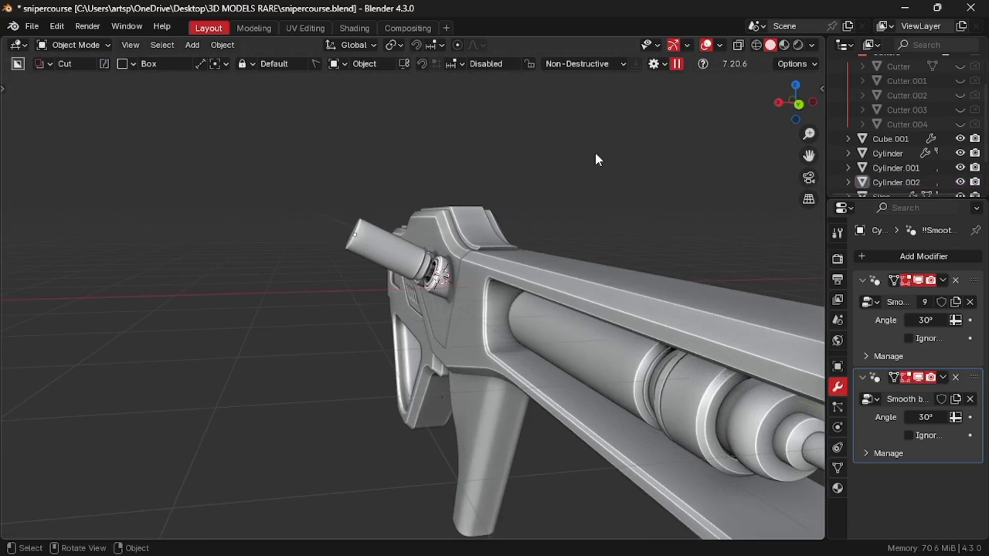
scroll(466, 175, up, 5)
shift+middle_drag(466, 131, 466, 186)
click(466, 186)
key(KP_3)
key(KP_1)
key(r)
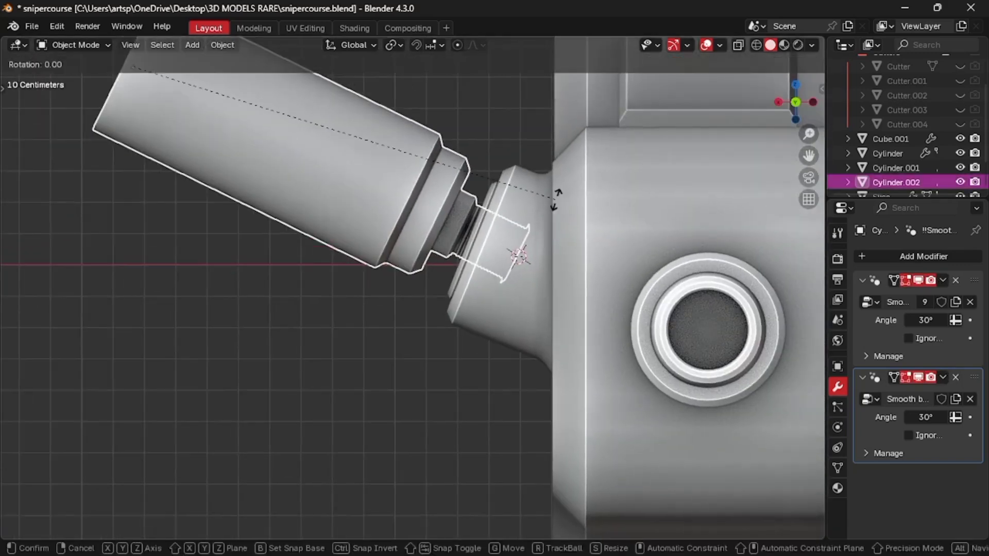
key(y)
click(560, 191)
key(g)
click(557, 196)
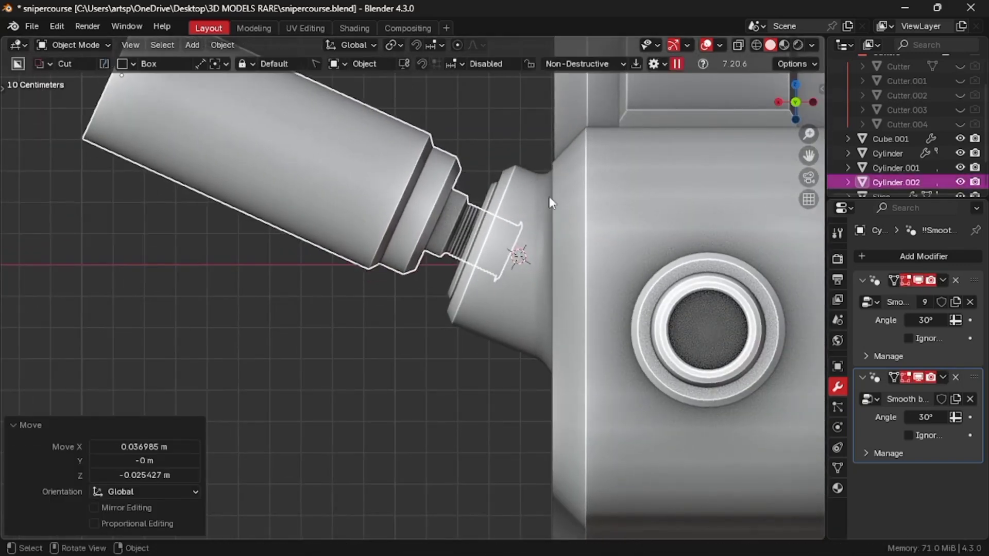
Fine-tune the cylinder's tilt about Y and nudge it about 0.005 m in X and -0.009 m in Z
key(r)
key(y)
click(552, 202)
key(g)
click(551, 195)
scroll(551, 195, down, 6)
middle_drag(534, 184, 548, 193)
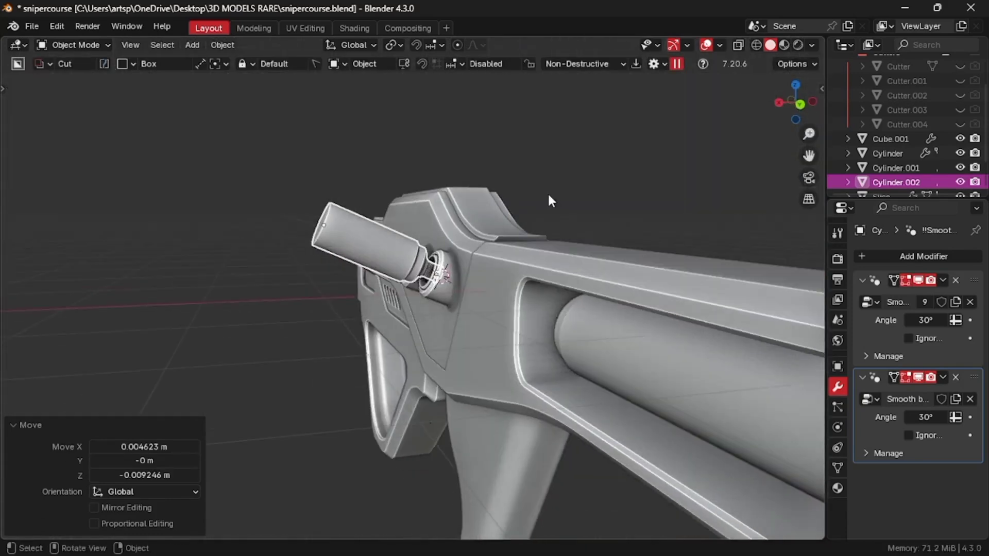
Bevel the threaded cylinder's outer end face by about 0.19 m with 4 segments and return to Object Mode
key(Tab)
click(598, 196)
key(ctrl+b)
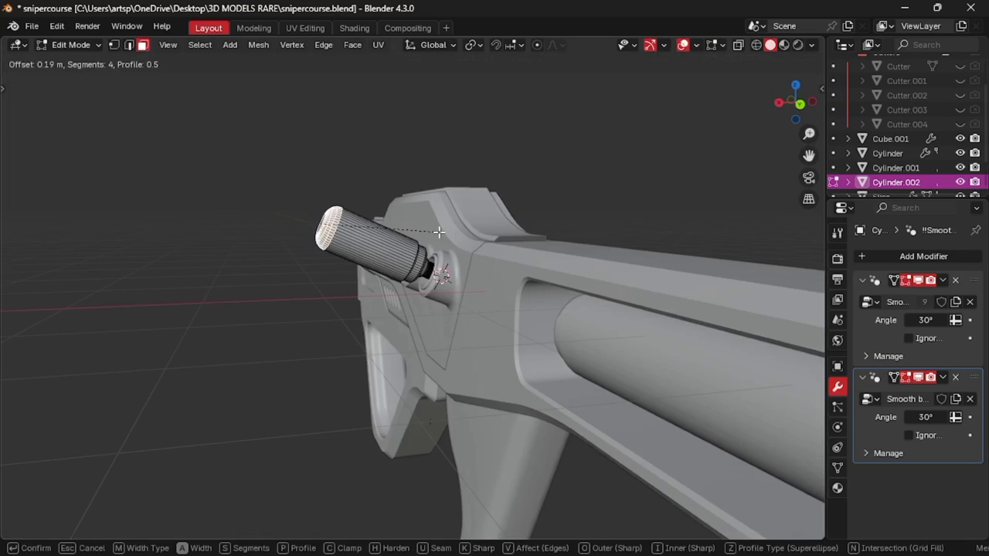
click(439, 233)
middle_drag(440, 233, 383, 252)
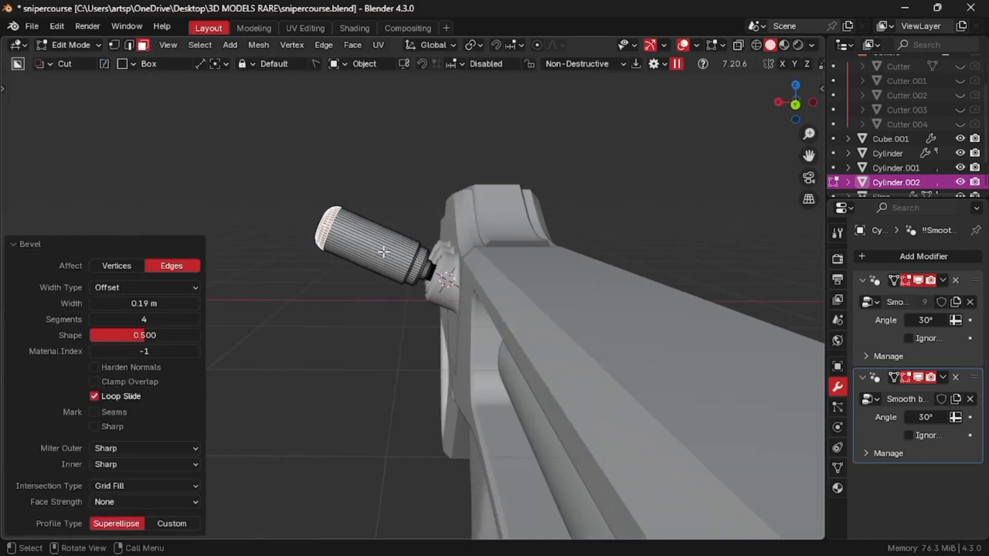
click(390, 178)
click(390, 179)
middle_drag(391, 179, 391, 178)
Inset the face loop of the collar beside the cylinder's threaded end by about 0.02 m
click(389, 257)
scroll(389, 257, up, 6)
shift+middle_drag(389, 257, 389, 258)
key(Tab)
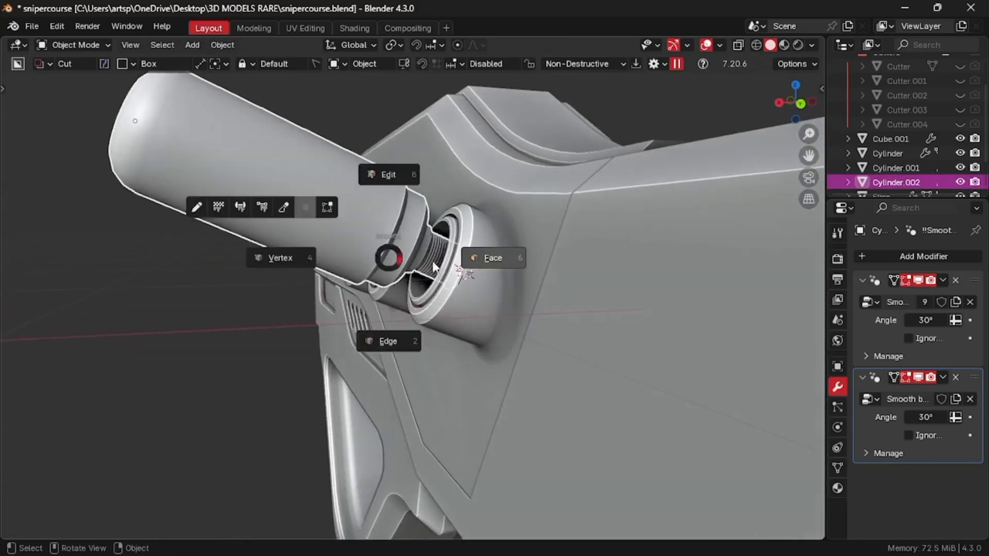
click(478, 256)
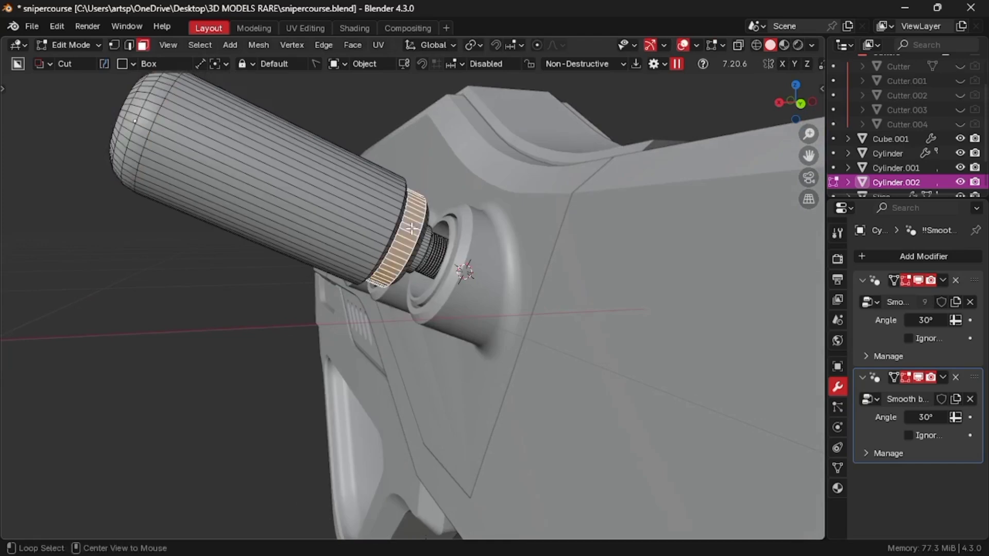
scroll(412, 228, up, 2)
key(i)
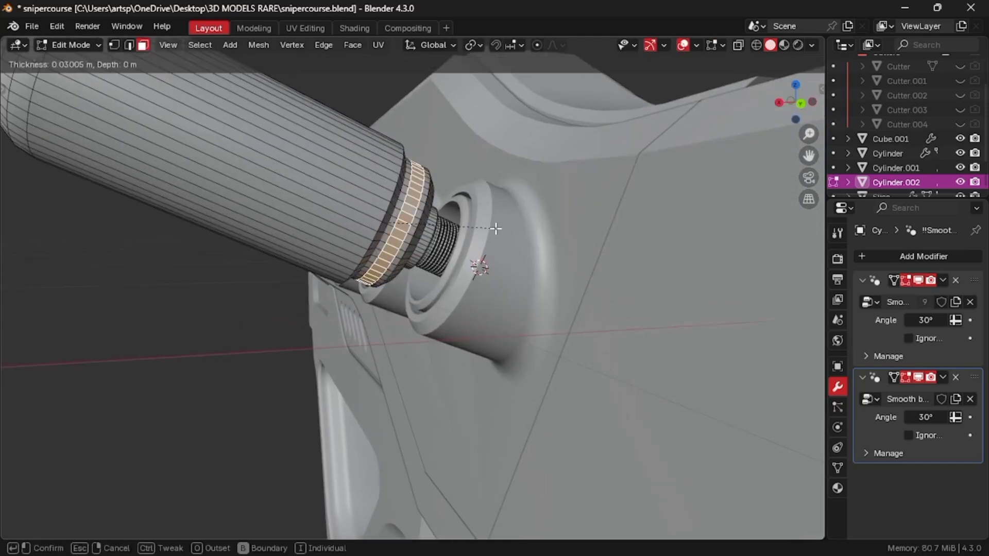
click(498, 229)
Extrude the inset collar band outward along normals by about 0.018 m
key(alt+e)
click(499, 227)
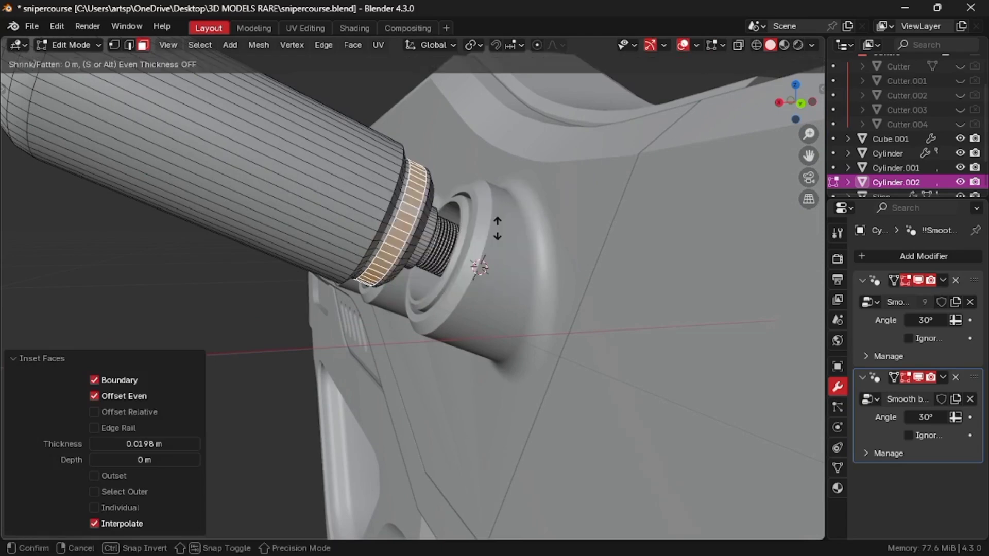
click(501, 226)
shift+middle_drag(501, 226, 577, 220)
scroll(501, 226, up, 2)
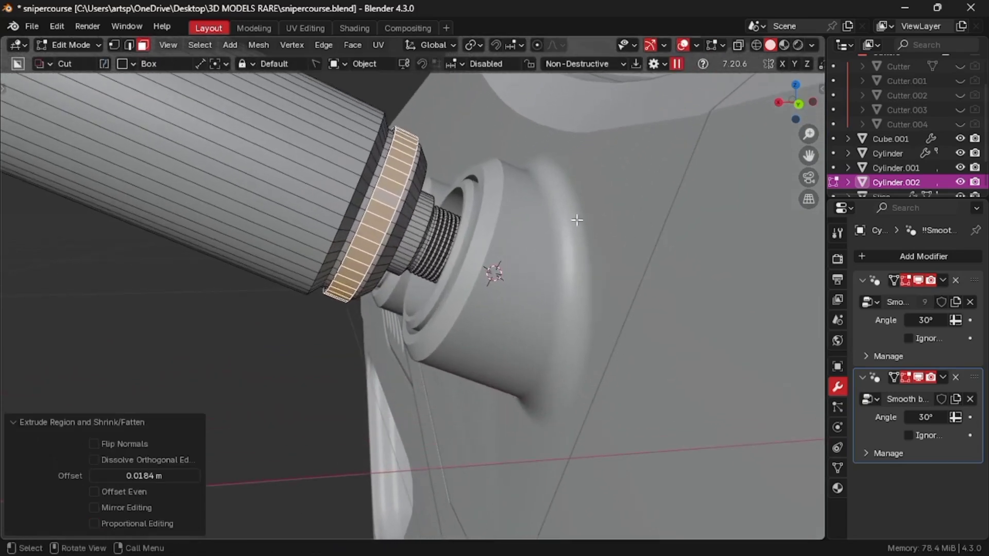
Inset the selected face band around the canister's neck as one region by about 0.016 m
key(i)
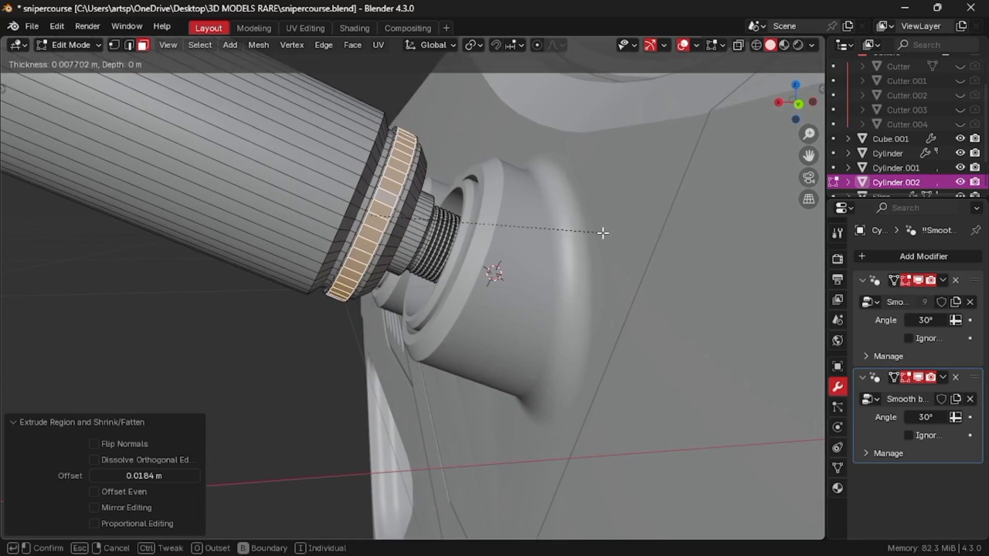
key(Escape)
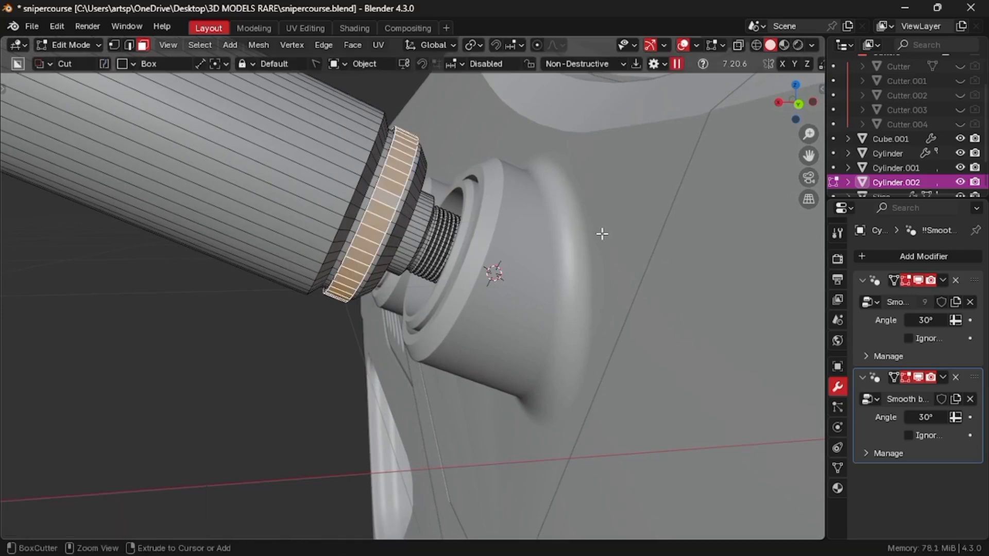
key(i)
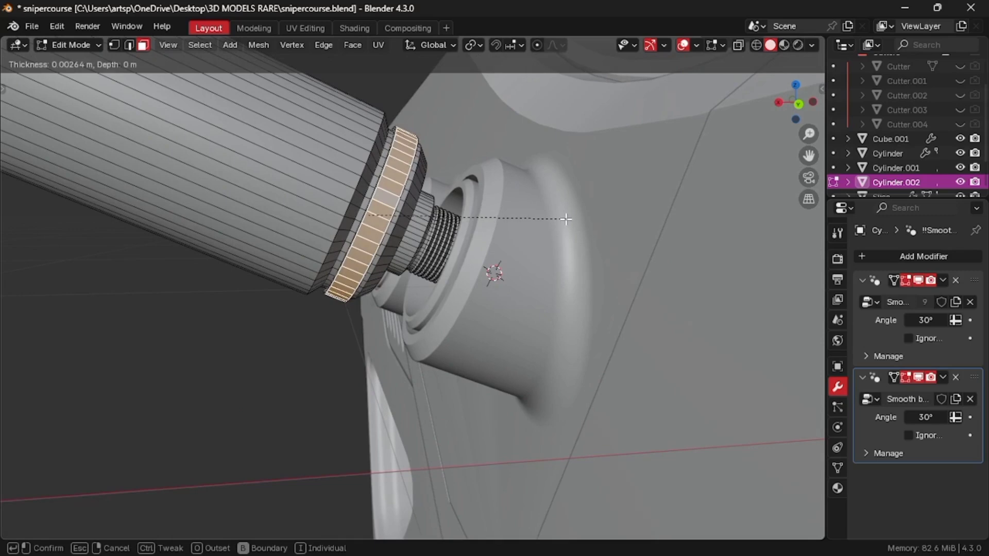
click(562, 220)
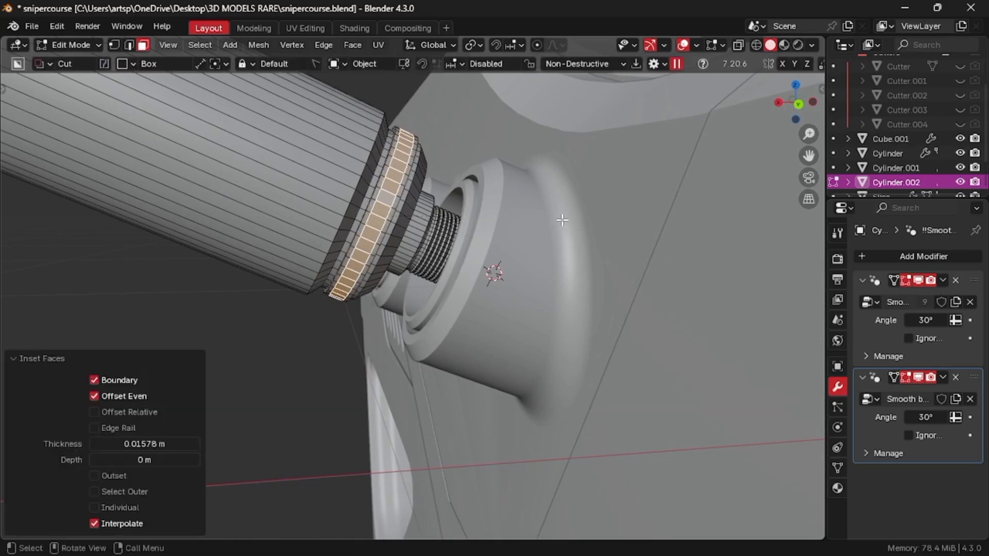
Inset each face of the neck band individually and extrude the small faces outward along their normals by about 0.011 m
key(i)
key(i)
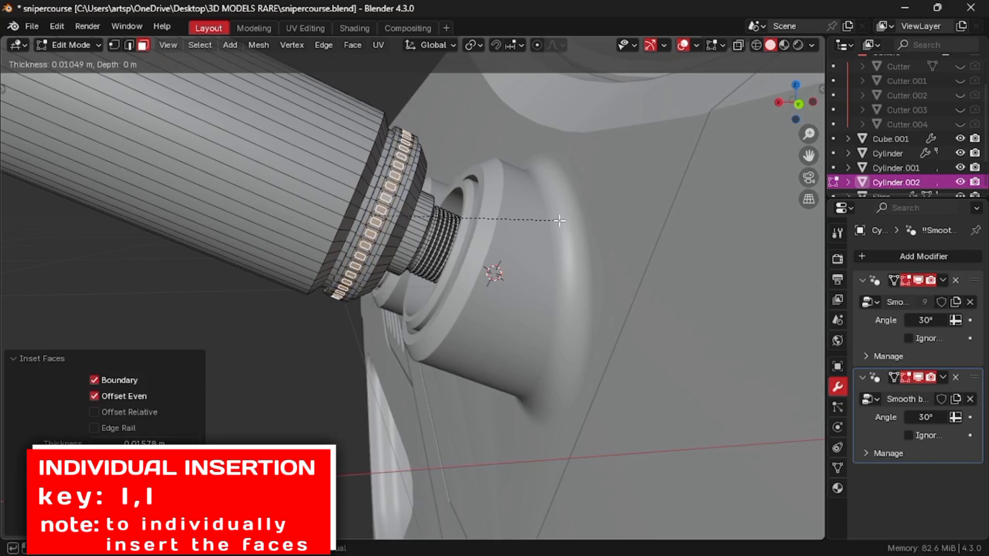
click(561, 221)
middle_drag(561, 221, 563, 219)
key(alt+e)
click(561, 223)
click(562, 219)
Bevel the edges of the small raised blocks on the neck band slightly and return to Object Mode
key(ctrl+b)
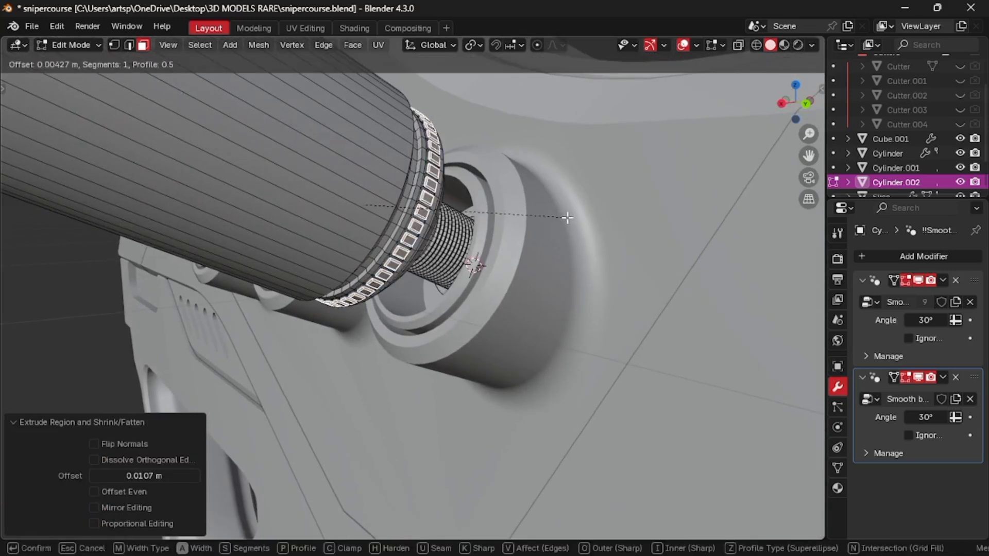
click(567, 218)
key(Tab)
click(554, 138)
key(f)
click(444, 128)
middle_drag(378, 208, 457, 286)
click(457, 286)
Add a centred loop cut around the canister body and bevel it into a wide band, about 0.583 m in width
key(Tab)
click(400, 373)
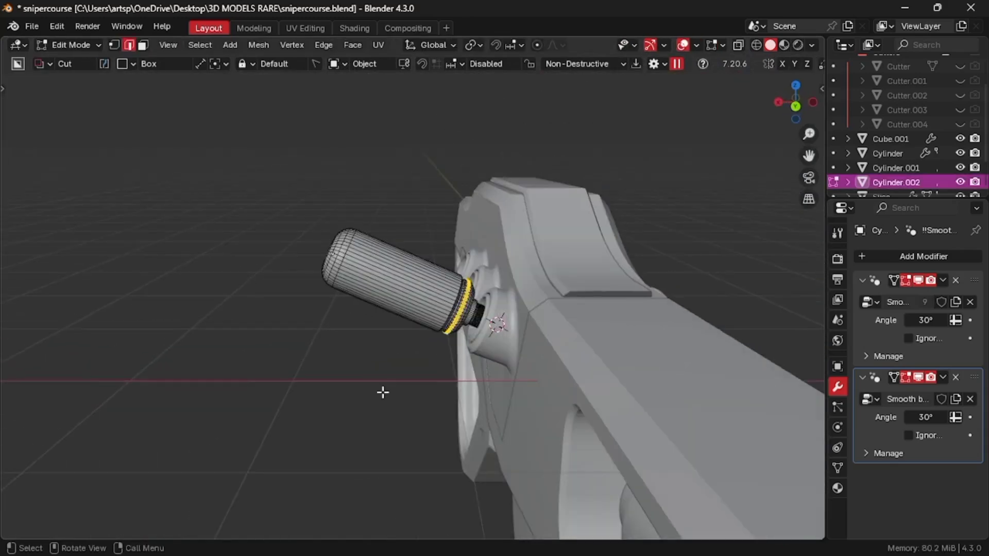
key(ctrl+r)
click(396, 338)
right_click(395, 338)
key(ctrl+b)
click(546, 336)
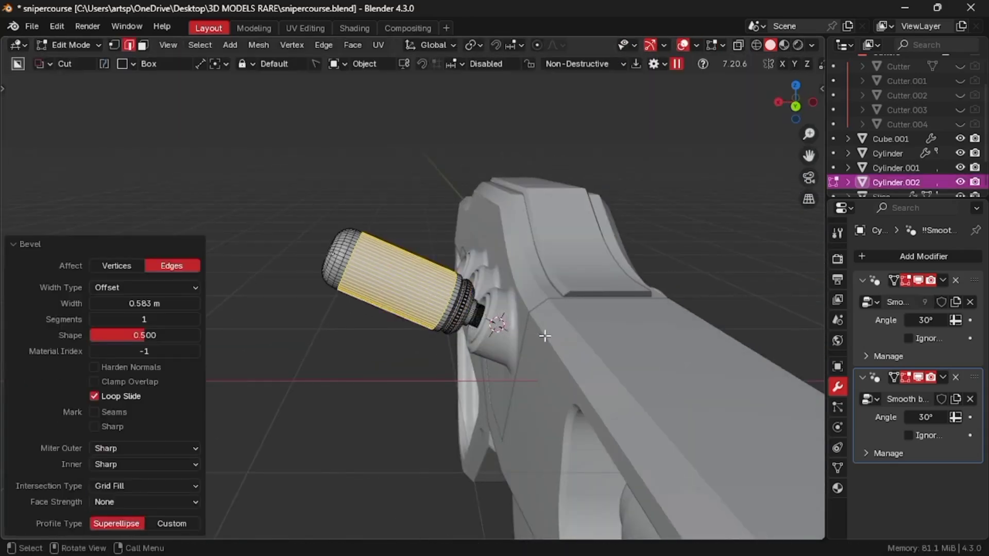
Extrude the wide body band outward along its normals by about 0.031 m
key(KP_Decimal)
key(alt+e)
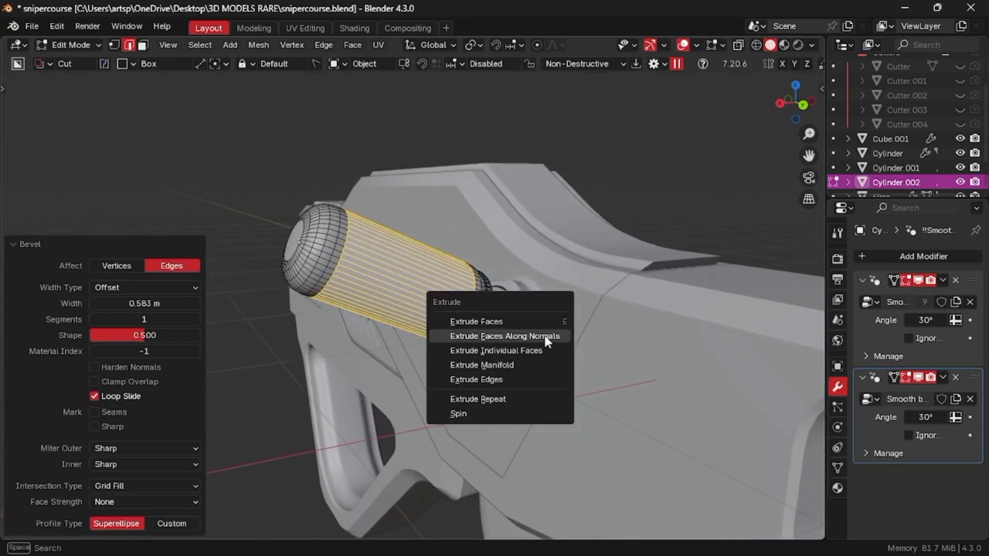
click(545, 335)
click(546, 334)
middle_drag(546, 334, 548, 333)
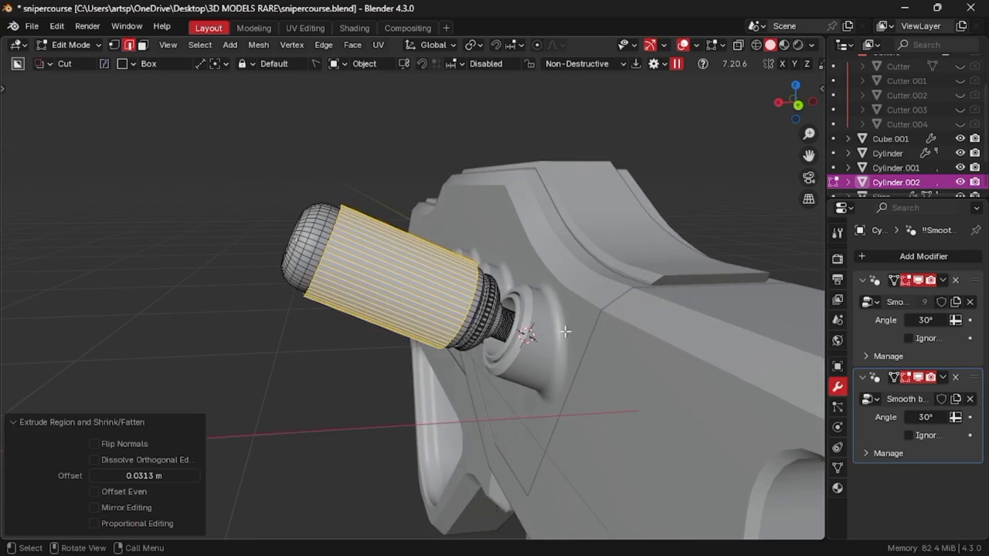
Scale the raised body band to about 0.974 along its local Z axis and return to Object Mode
key(s)
key(x)
key(x)
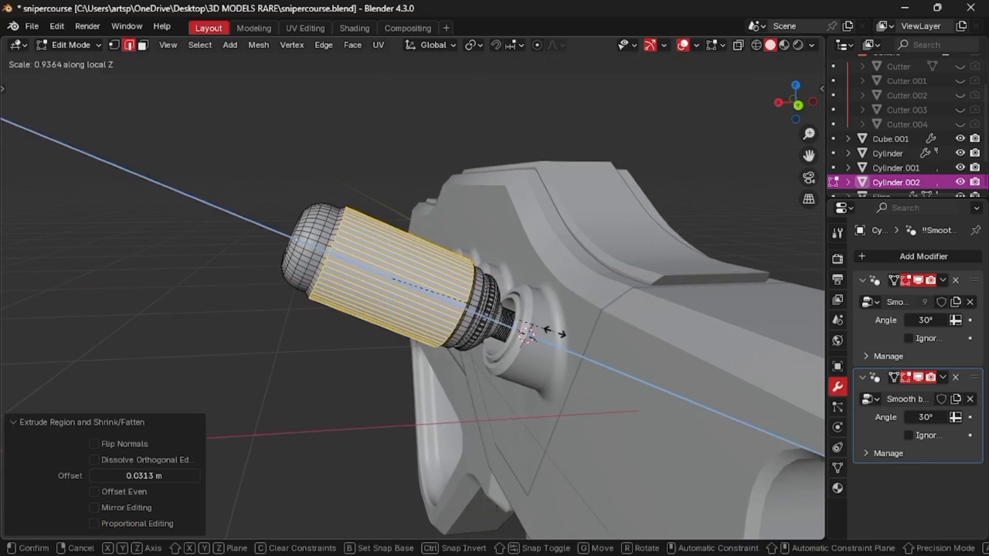
click(565, 332)
middle_drag(428, 335, 403, 307)
key(ctrl+Tab)
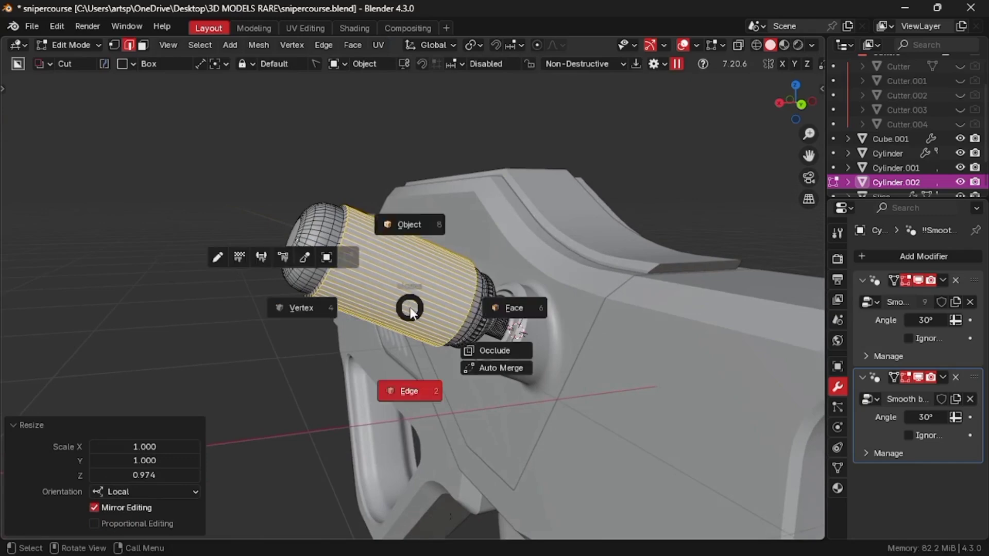
click(401, 261)
middle_drag(401, 260, 404, 267)
click(331, 146)
middle_drag(332, 146, 382, 258)
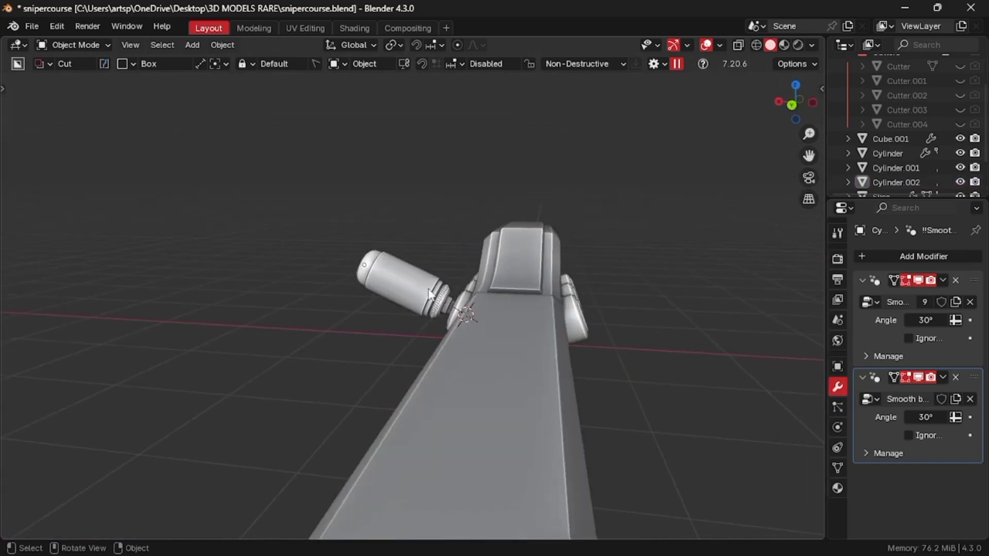
Add an Array modifier to the canister and apply the object's rotation
click(428, 289)
middle_drag(429, 289, 531, 288)
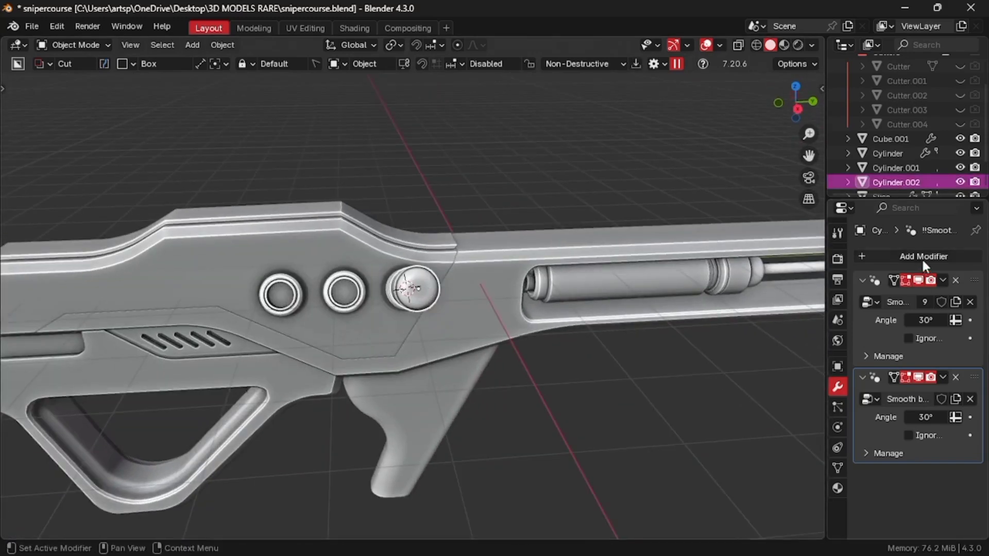
click(922, 261)
mouse_move(921, 255)
click(706, 258)
key(ctrl+a)
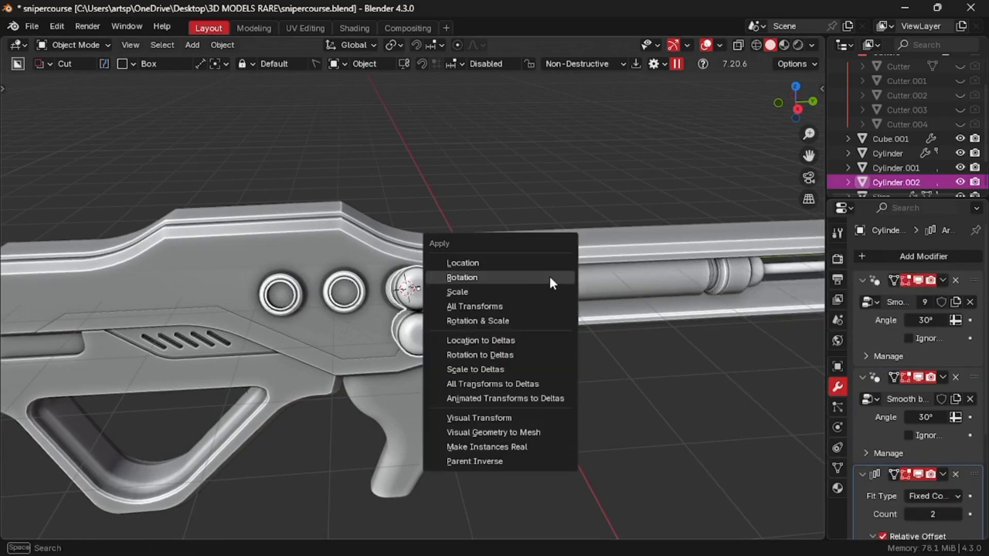
click(495, 278)
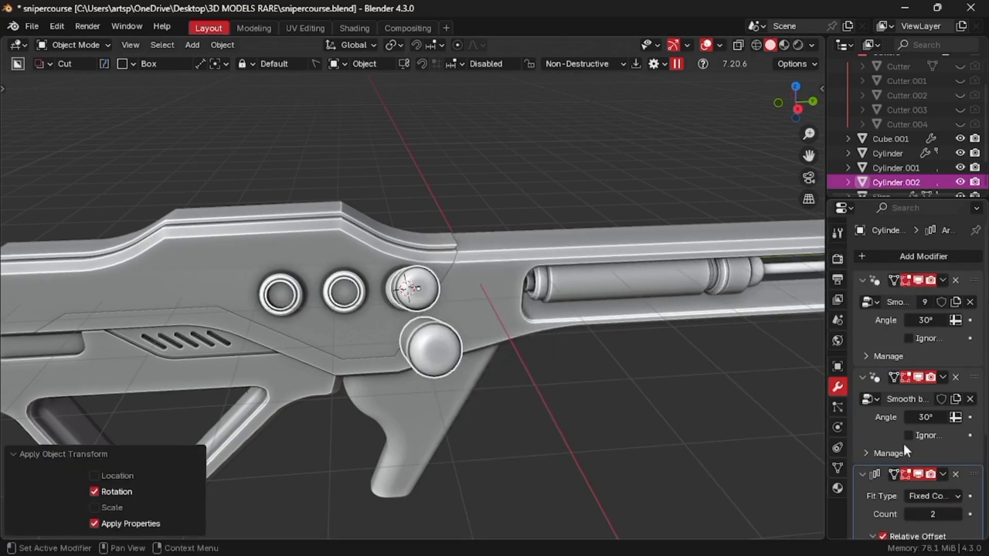
Set the array's relative offset factors to 0 on X and -1.400 on Y
scroll(904, 442, down, 6)
click(927, 406)
text(0)
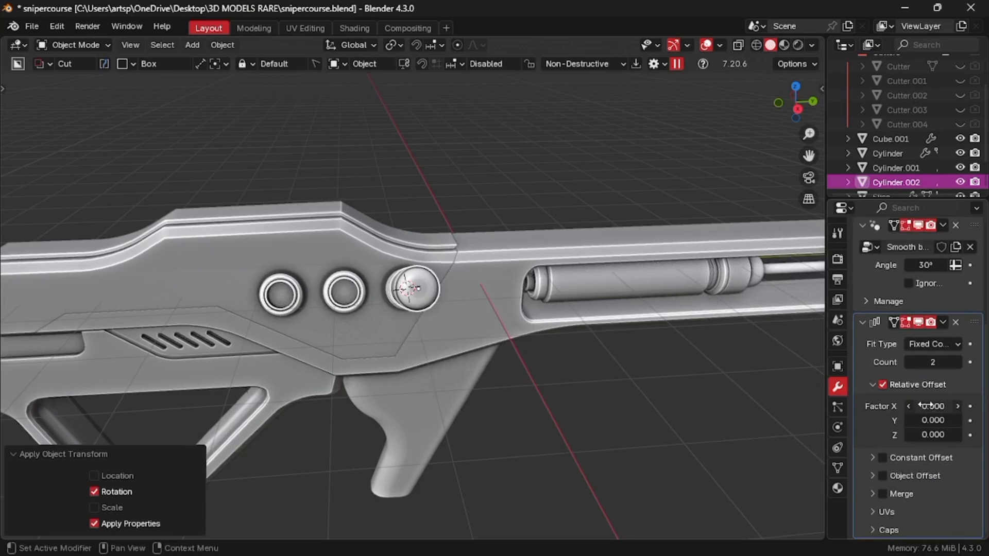
drag(926, 419, 927, 419)
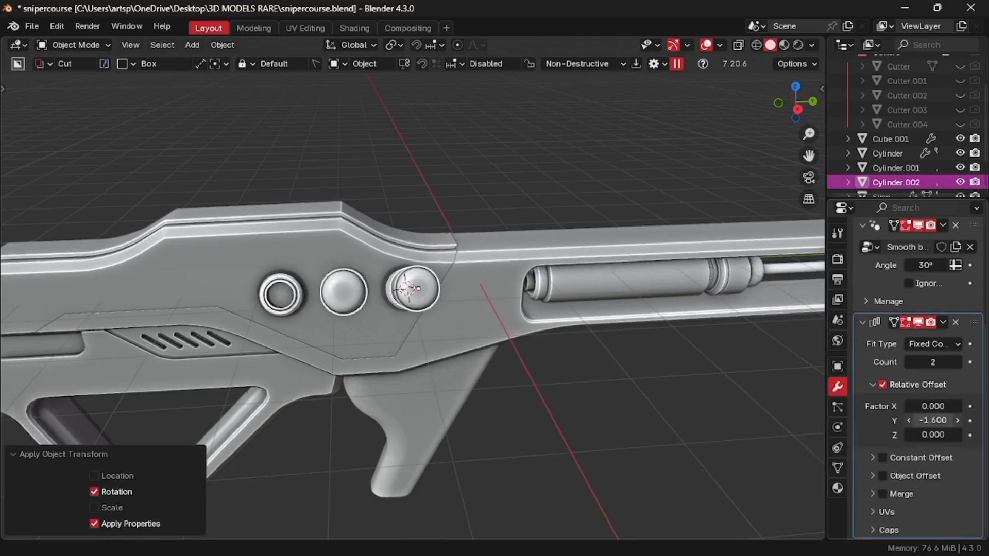
middle_drag(696, 384, 756, 365)
scroll(697, 384, up, 3)
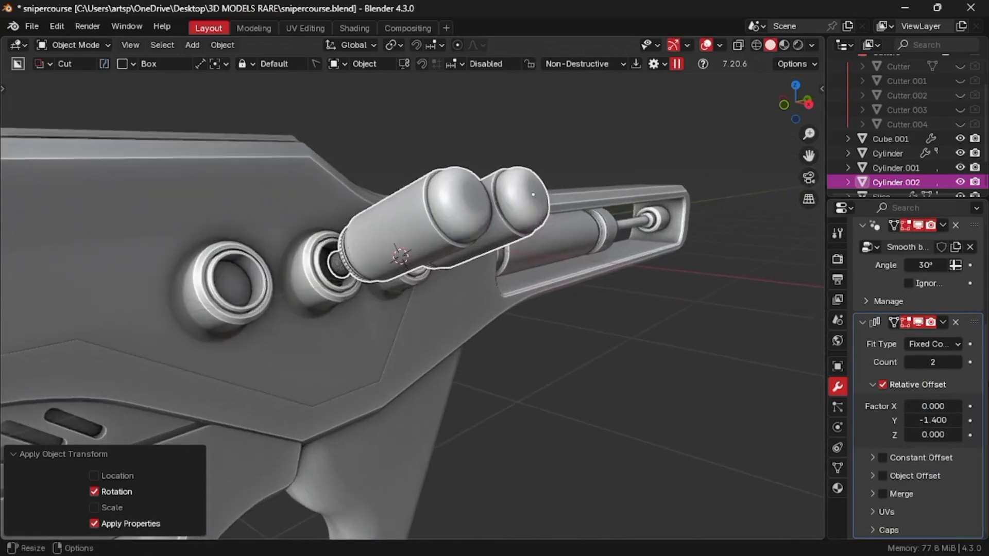
Align the canister copies with the side sockets using a relative Y factor of -1.620 and a count of 3
drag(941, 420, 920, 420)
middle_drag(651, 447, 564, 515)
key(KP_7)
drag(941, 421, 945, 421)
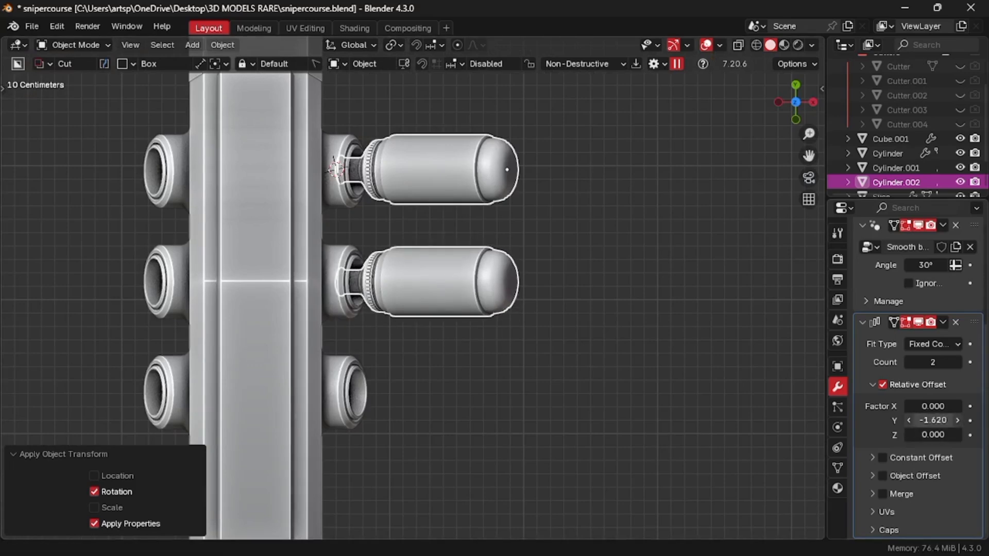
click(959, 363)
scroll(753, 387, down, 2)
Mirror the canister row across the gun body on the X axis to fill the sockets on the opposite side
middle_drag(366, 373, 531, 369)
shift+click(524, 376)
key(alt+shift+x)
scroll(557, 365, down, 3)
click(656, 390)
middle_drag(656, 390, 583, 382)
scroll(656, 390, up, 5)
scroll(656, 390, down, 3)
Open the canister mesh for editing, isolate it in local view and select its round end-cap face
click(443, 304)
key(Tab)
click(441, 347)
key(slash)
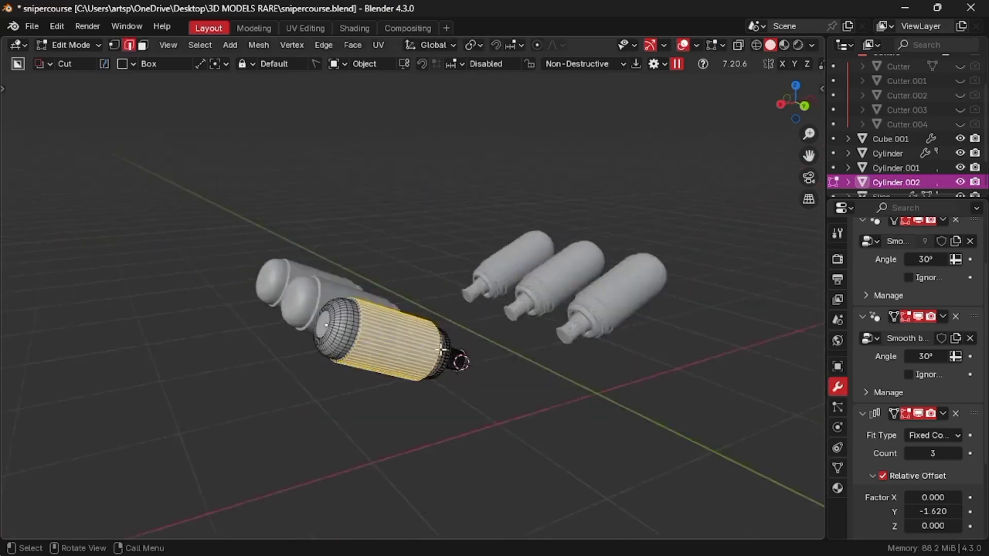
key(alt+a)
scroll(452, 329, up, 3)
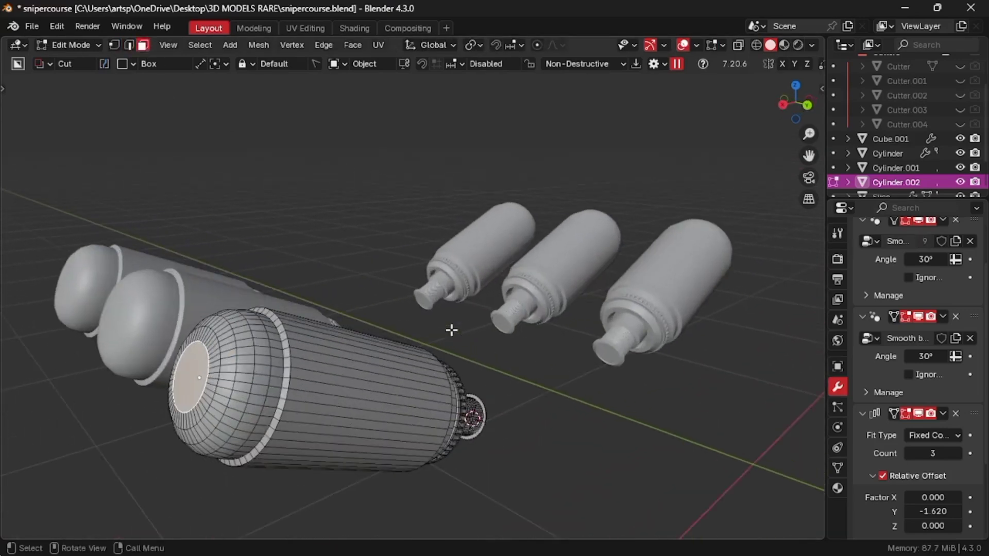
Inset the canister's end-cap face and extrude it inward along its normal by about 0.031 m
key(i)
click(447, 333)
key(alt+e)
click(444, 333)
click(444, 359)
shift+middle_drag(444, 359, 512, 344)
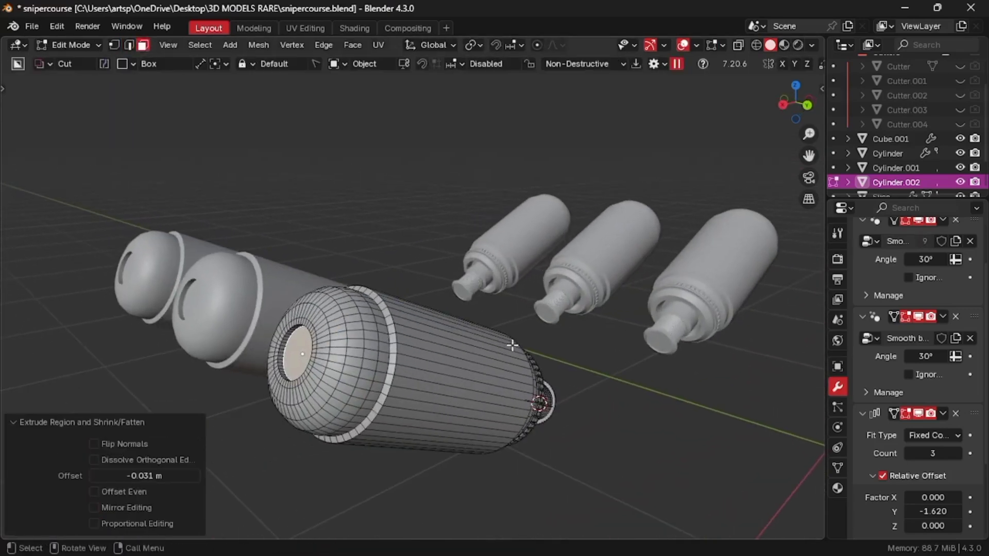
Scale and inset the recessed end face by about 0.010 m, and extrude it outward by about 0.031 m
key(s)
click(507, 346)
key(i)
click(504, 350)
key(alt+s)
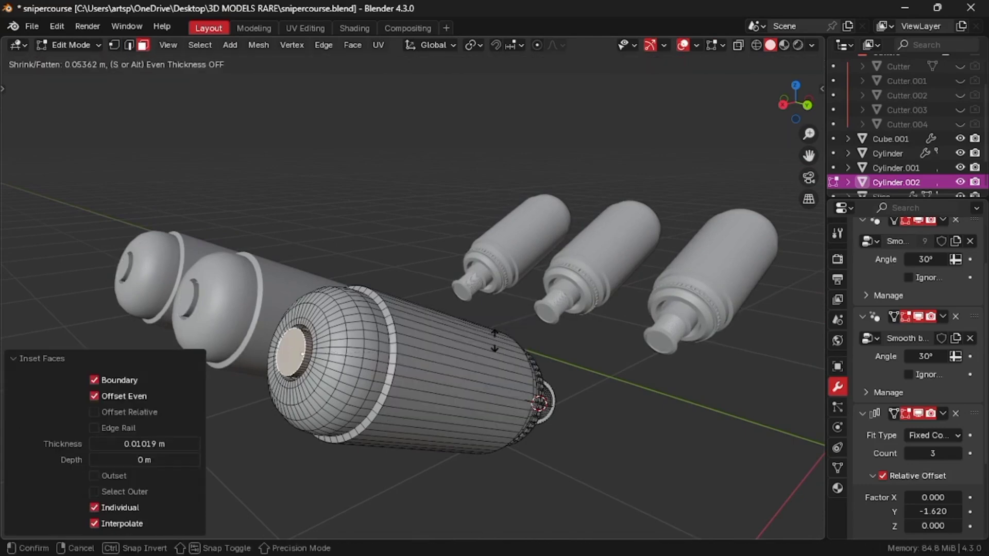
click(481, 345)
Bevel the edges of the raised end-cap plug, and return to Object Mode with the whole gun shown
key(ctrl+b)
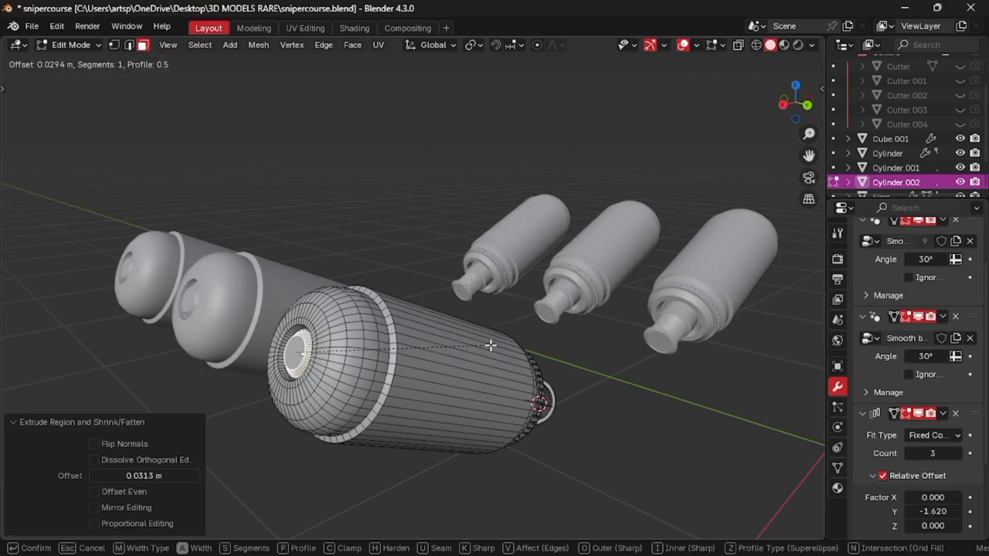
click(484, 302)
key(Tab)
click(484, 260)
scroll(530, 415, down, 3)
middle_drag(530, 414, 545, 442)
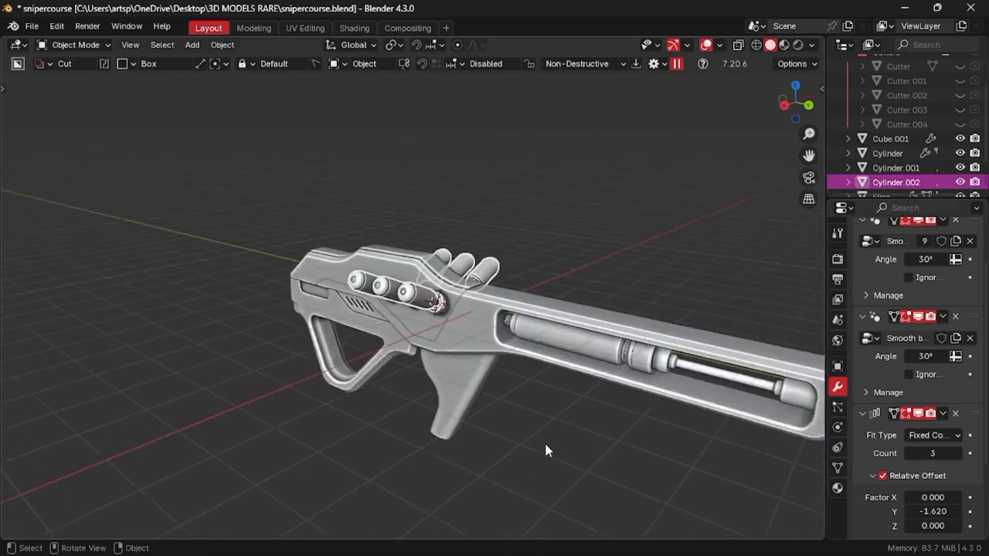
Save the sniper model file
scroll(545, 445, down, 3)
click(546, 444)
middle_drag(546, 445, 667, 441)
key(ctrl+s)
Make a thin upright box with BoxCutter just behind the grip, below the gun body, in the side view
click(601, 430)
middle_drag(601, 430, 436, 432)
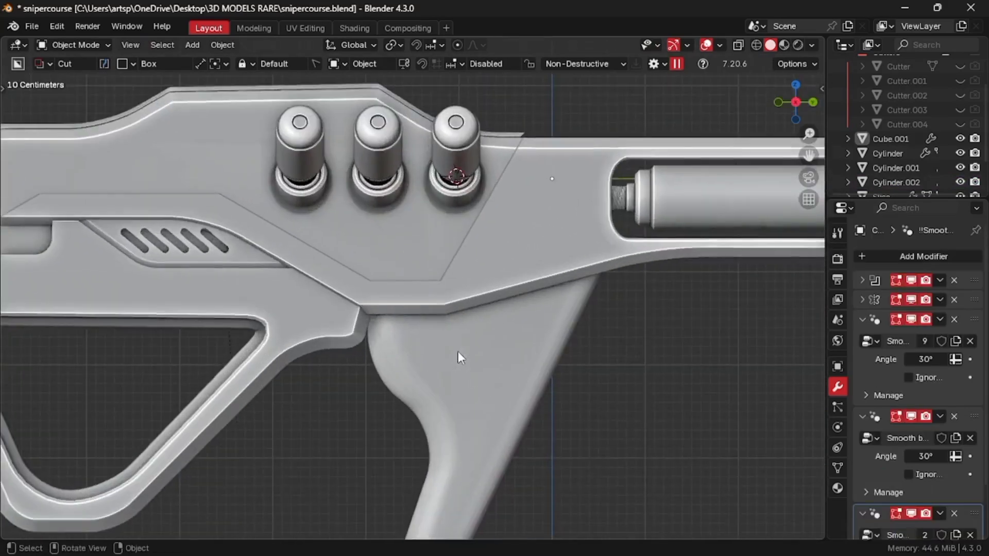
shift+middle_drag(459, 354, 462, 353)
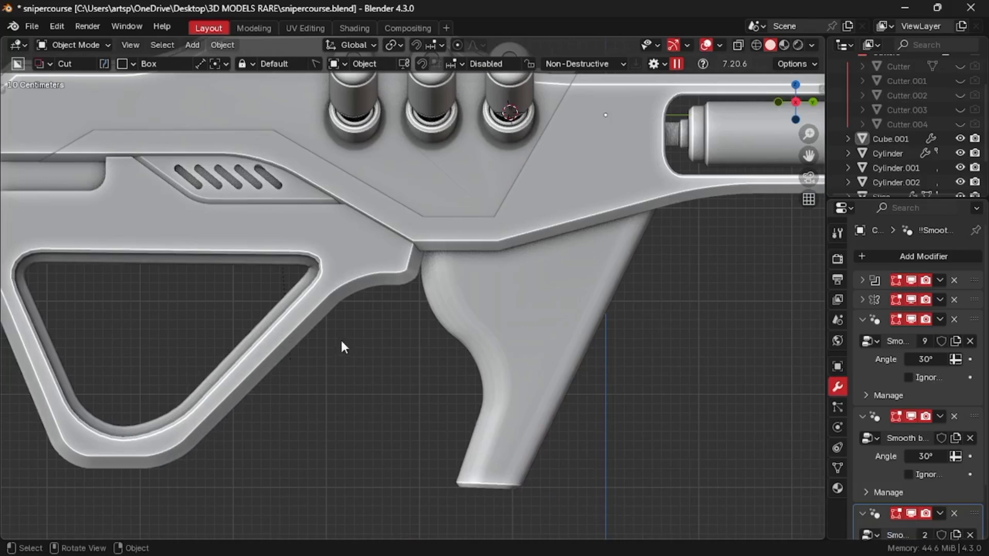
key(d)
mouse_move(382, 295)
mouse_down()
mouse_move(396, 389)
mouse_move(401, 378)
mouse_up()
click(401, 378)
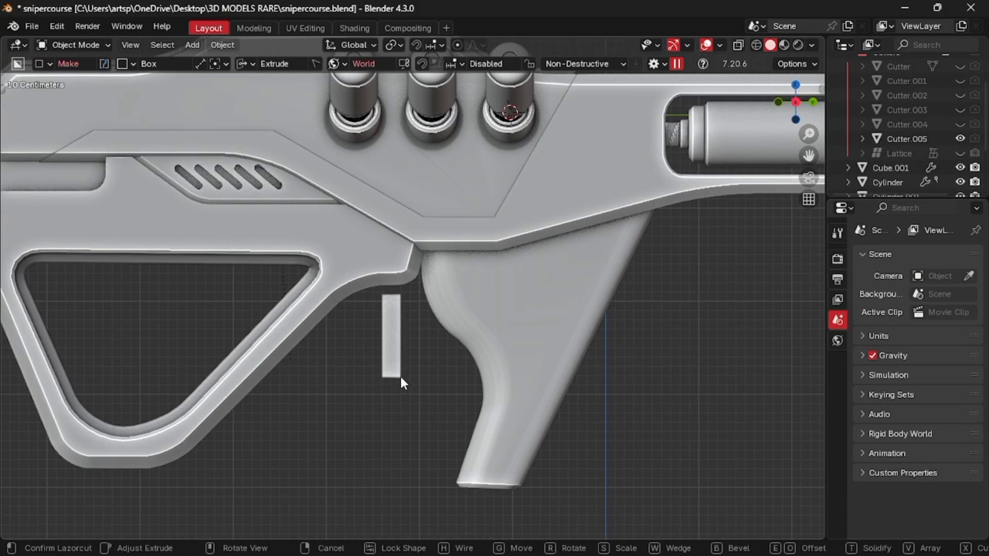
click(393, 333)
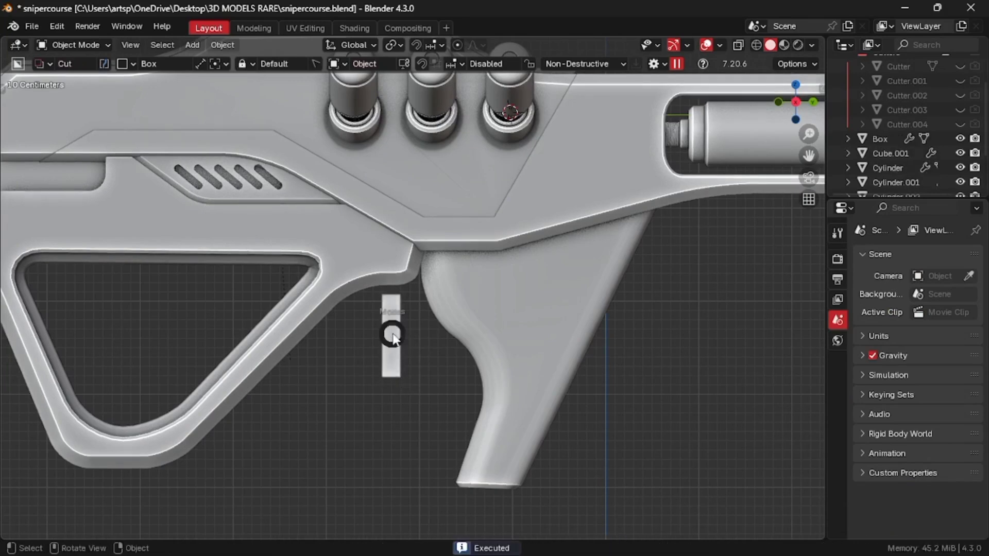
click(393, 334)
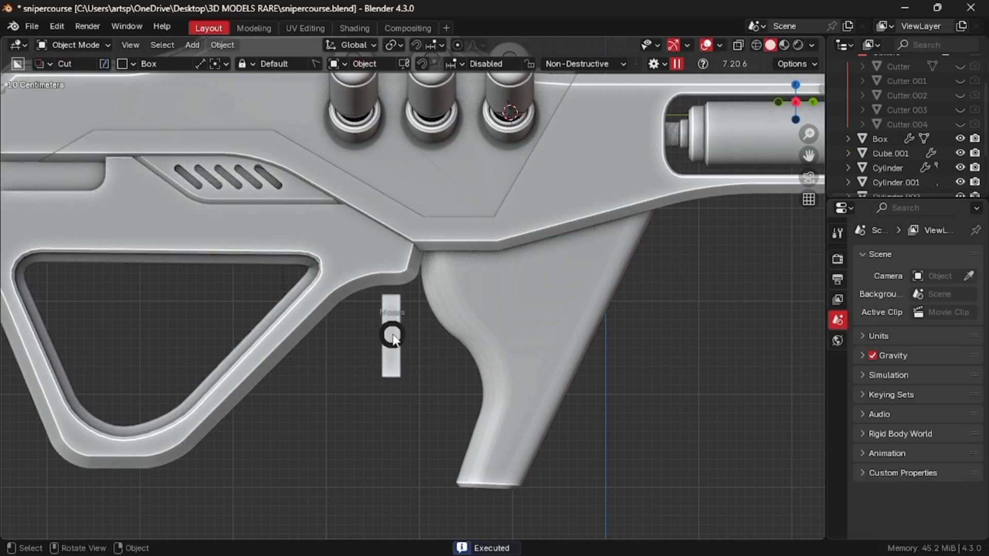
Edit the new box in edge mode and add one centred horizontal loop cut around it
click(401, 369)
key(Tab)
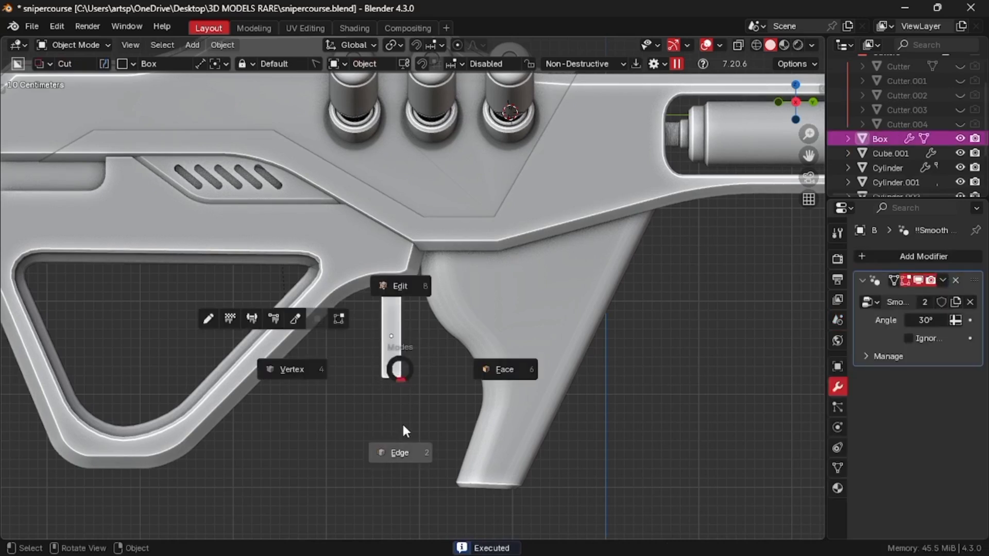
click(403, 425)
scroll(403, 424, down, 4)
middle_drag(403, 425, 431, 360)
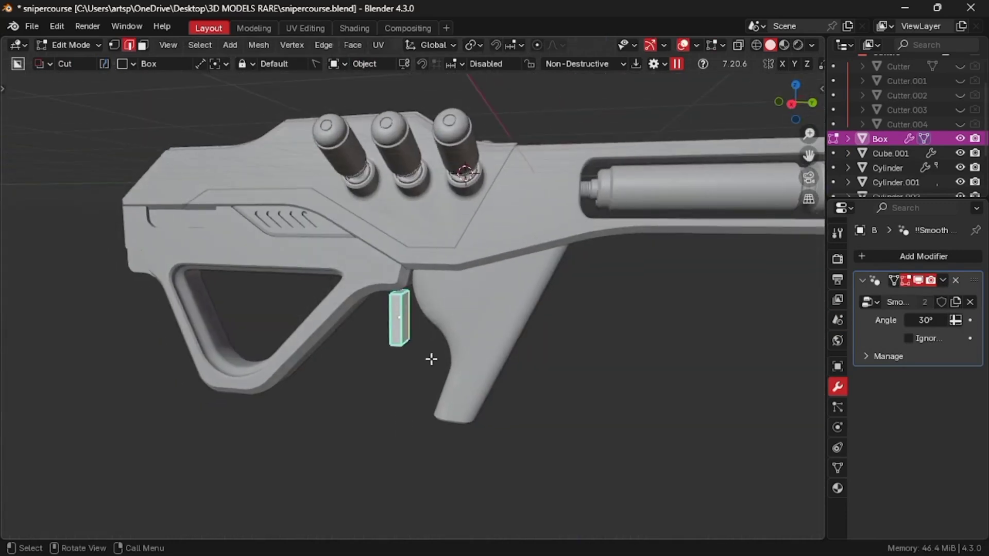
key(ctrl+r)
click(429, 354)
right_click(429, 354)
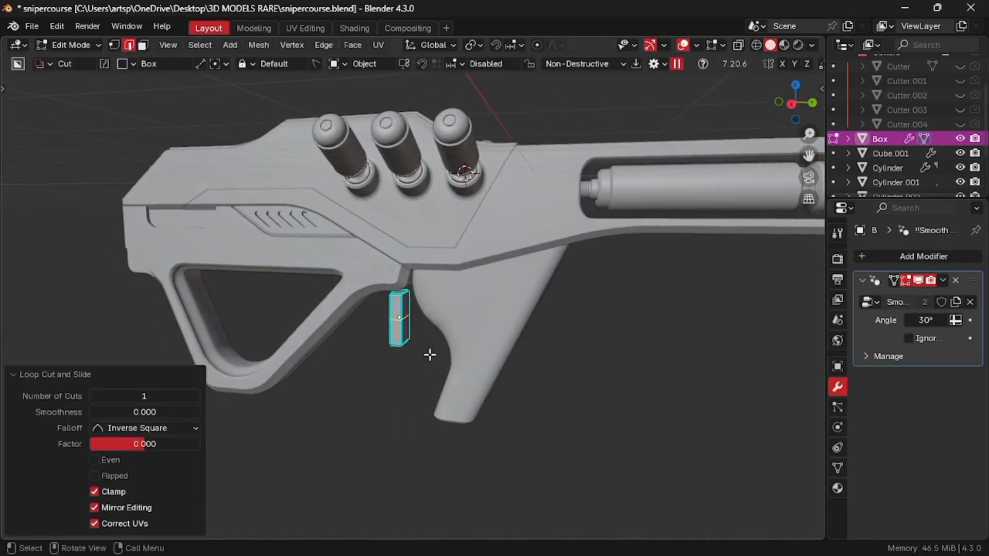
Move the box's middle edge loop about -0.276 m along Y to bend the box into a chevron
key(g)
key(y)
click(413, 355)
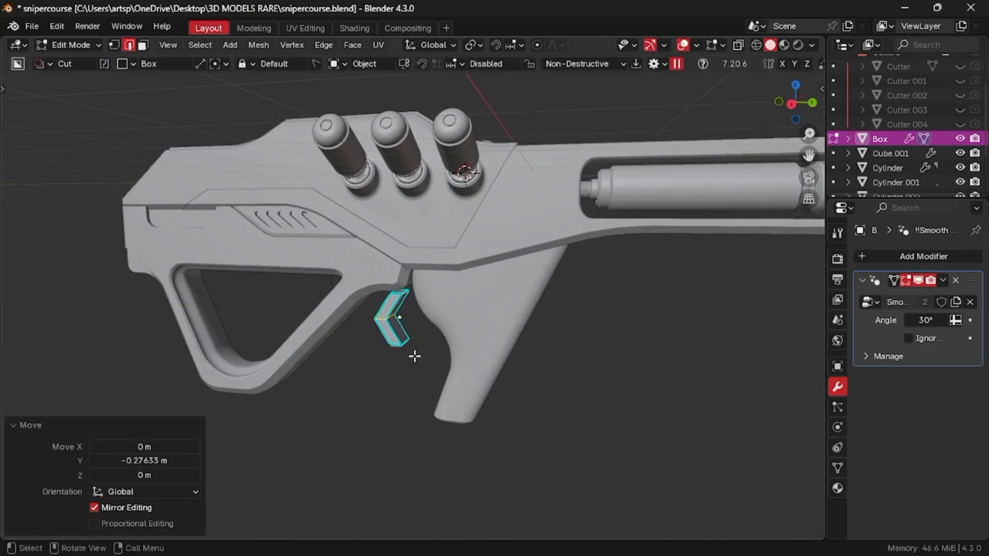
Bevel the chevron box's middle edge loop with a width of 0.316 m and 4 segments to form a smooth curve
middle_drag(413, 355, 415, 356)
key(ctrl+b)
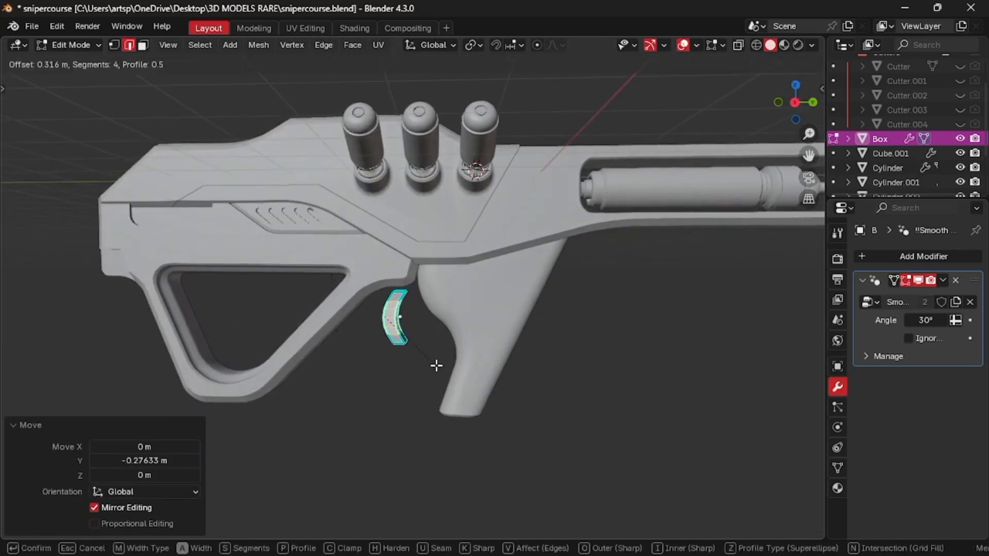
click(436, 365)
middle_drag(435, 365, 435, 364)
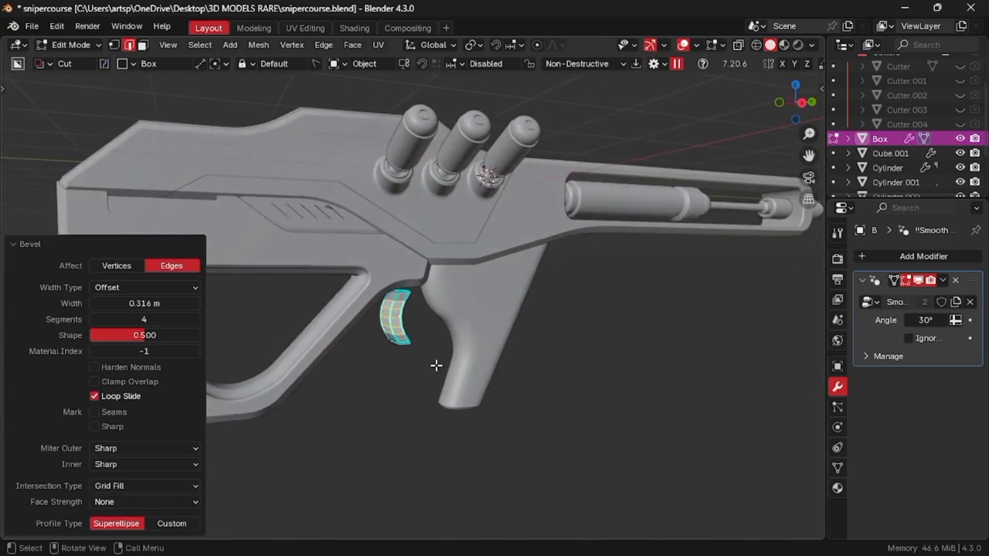
scroll(435, 364, up, 3)
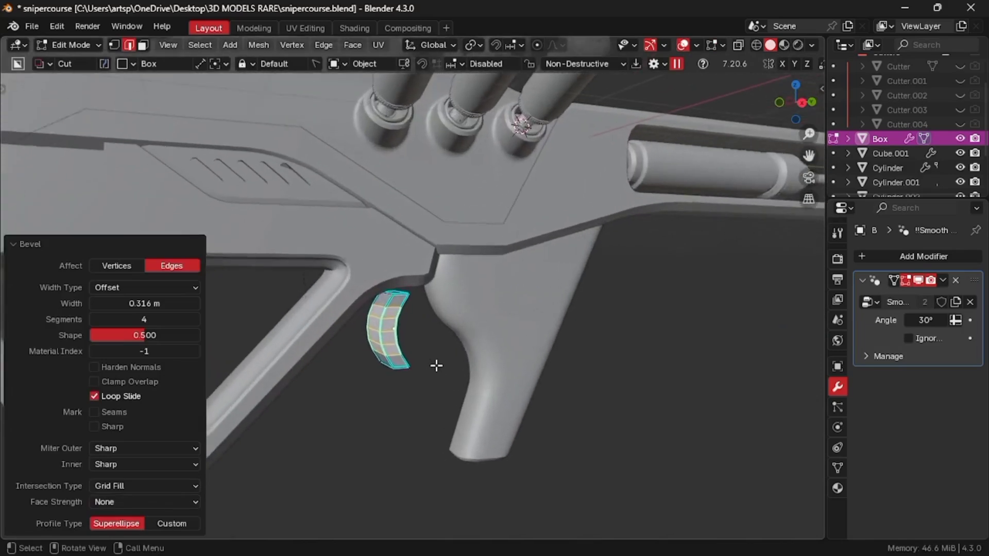
Extrude the uppermost and lowermost stock-side faces of the curved part about 0.49 m toward the stock
click(145, 45)
key(alt+a)
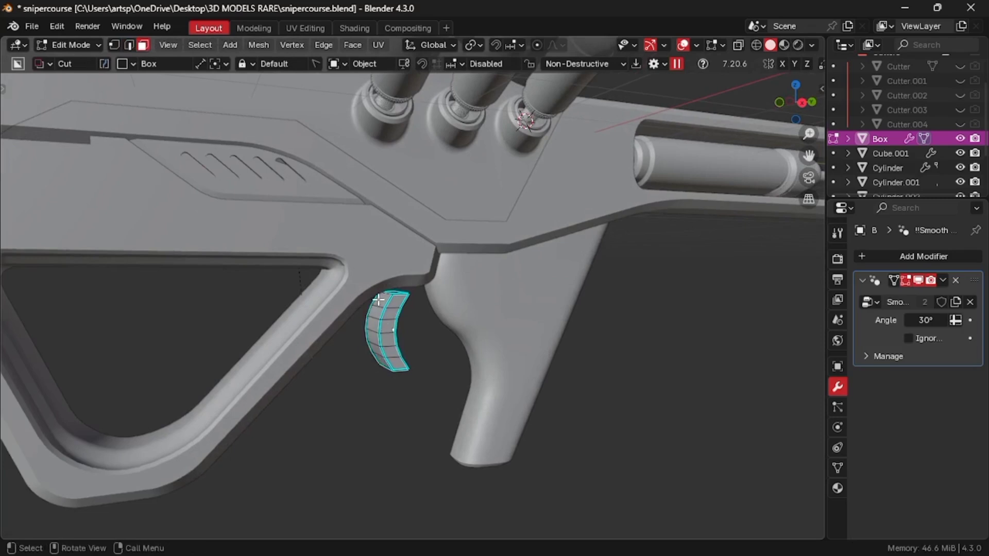
middle_drag(379, 300, 389, 369)
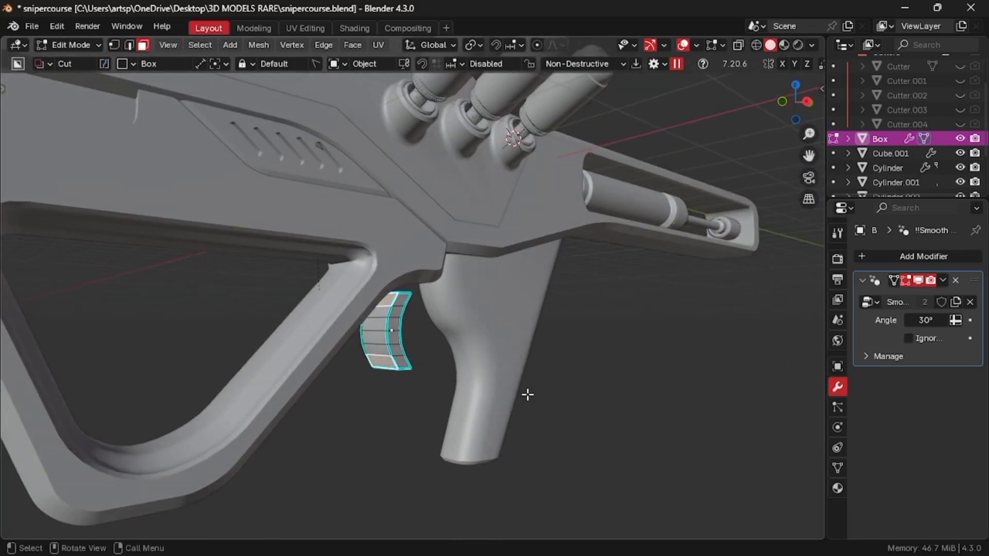
key(KP_3)
key(e)
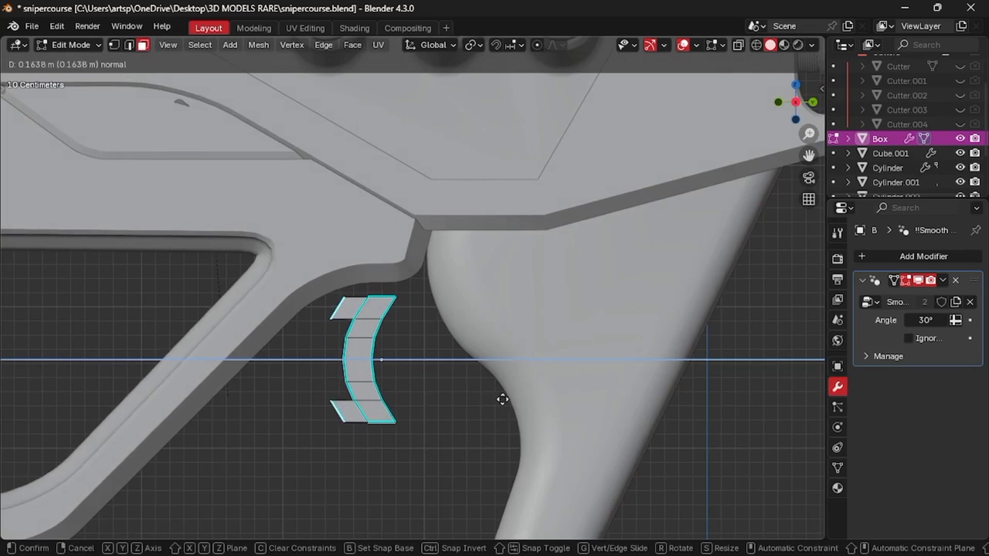
click(458, 399)
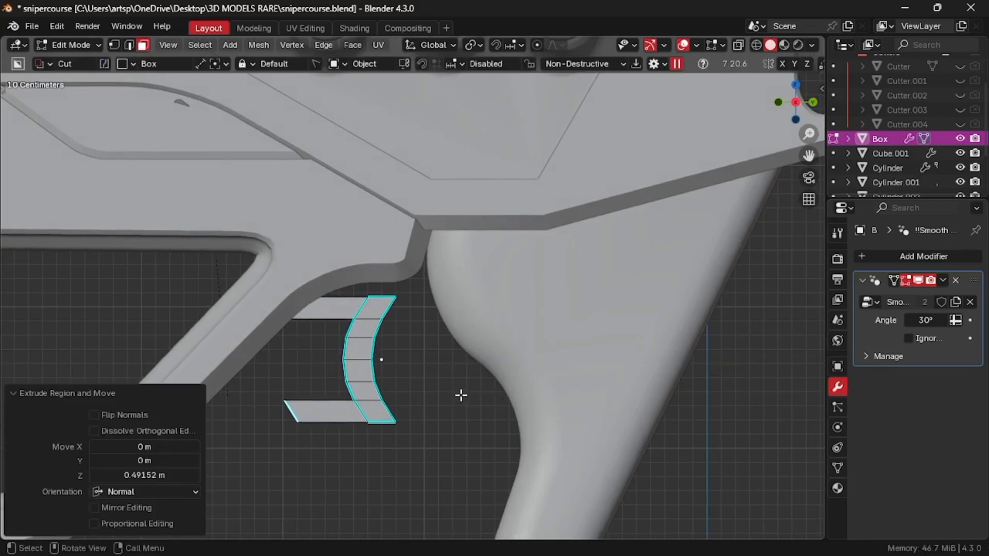
Flatten the extruded end faces with a Y scale of 0 and move them about -0.097 m along Y
key(s)
key(y)
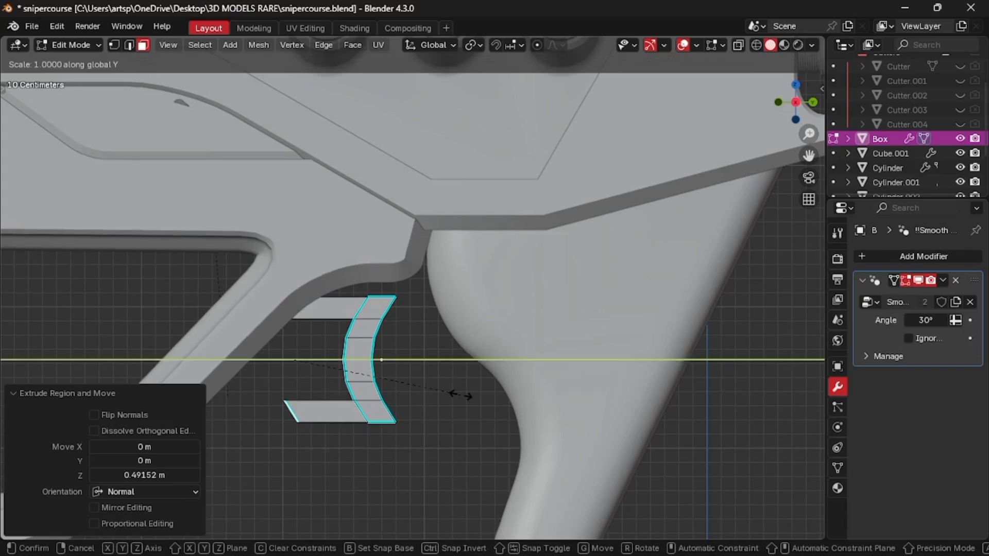
key(Return)
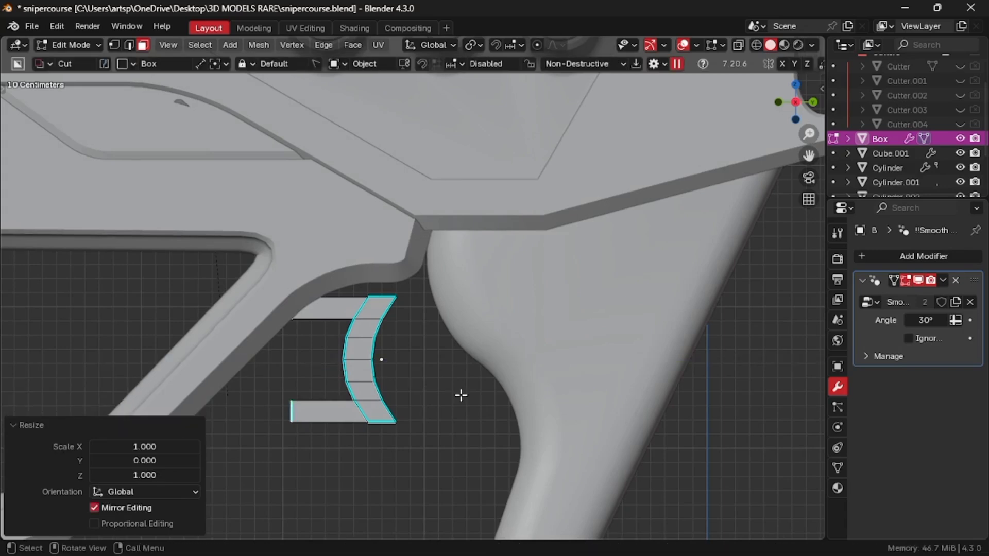
key(g)
key(y)
click(423, 387)
Extrude the end of the lower arm about 0.154 m further toward the stock to add a short end segment
key(g)
key(z)
key(z)
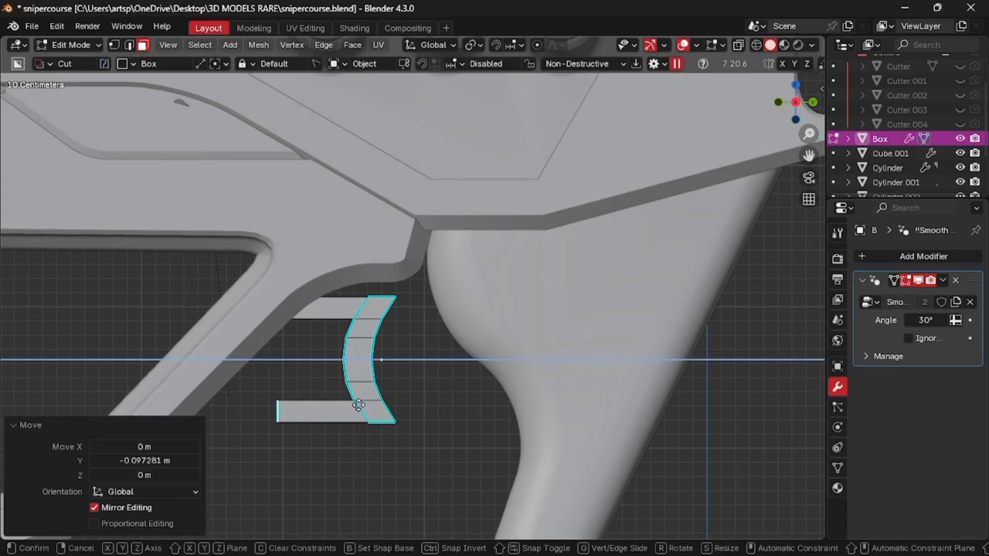
click(336, 406)
scroll(336, 406, down, 3)
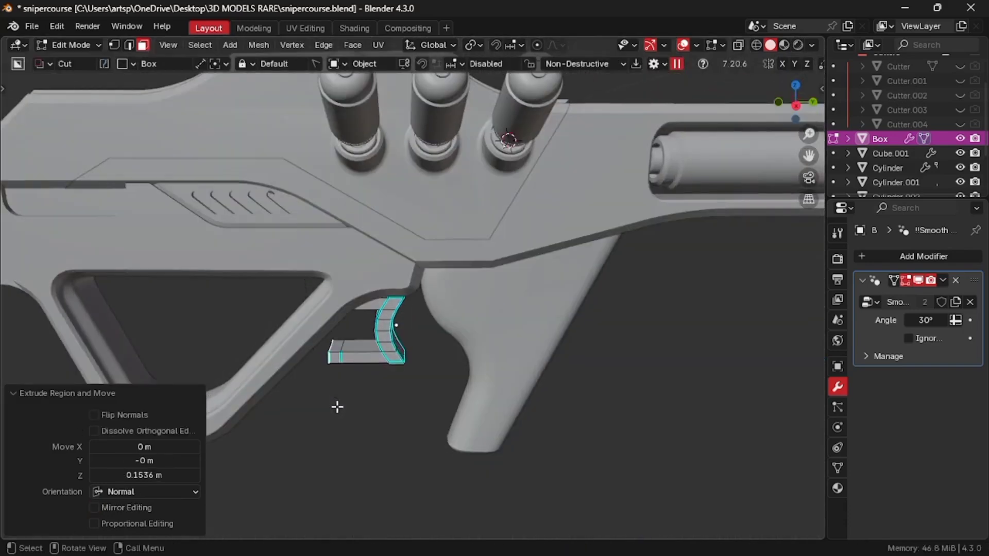
Extrude the lower arm's end segment about 0.518 m upward and move its upper face about -0.16 m along Y
scroll(360, 376, up, 3)
key(e)
click(391, 346)
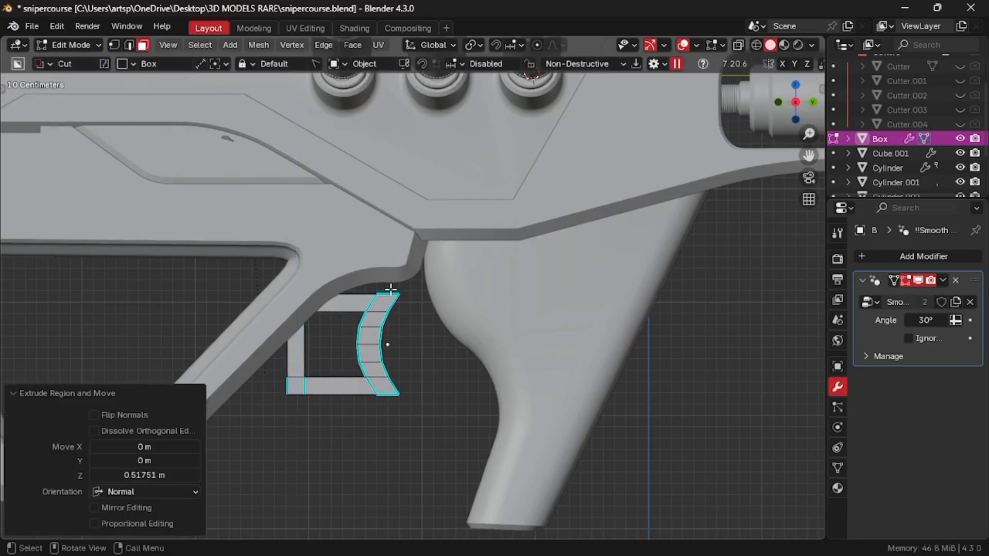
key(g)
key(y)
click(373, 301)
middle_drag(395, 354, 397, 336)
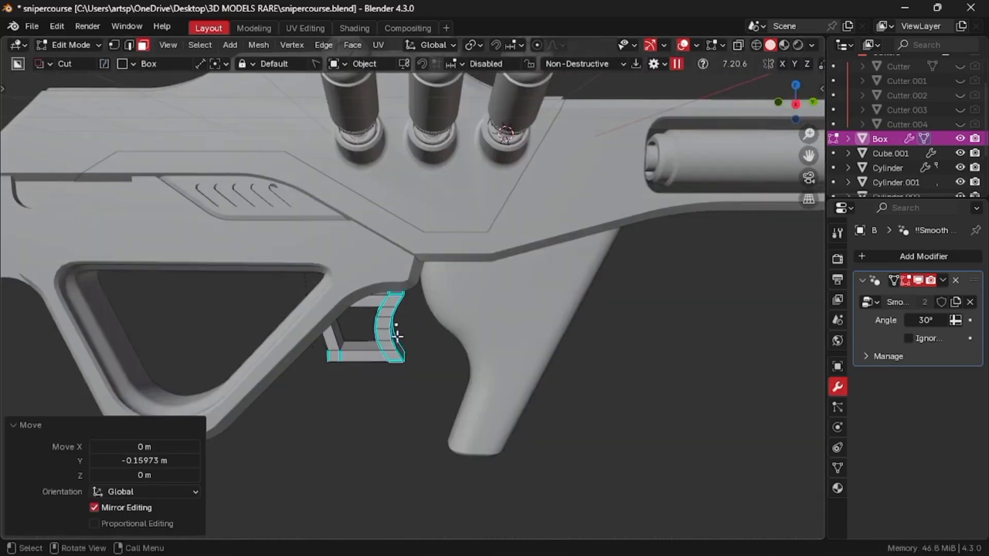
Extrude the curved part's top face about 0.185 m up into the gun body, return to Object Mode and deselect it
middle_drag(397, 290, 379, 289)
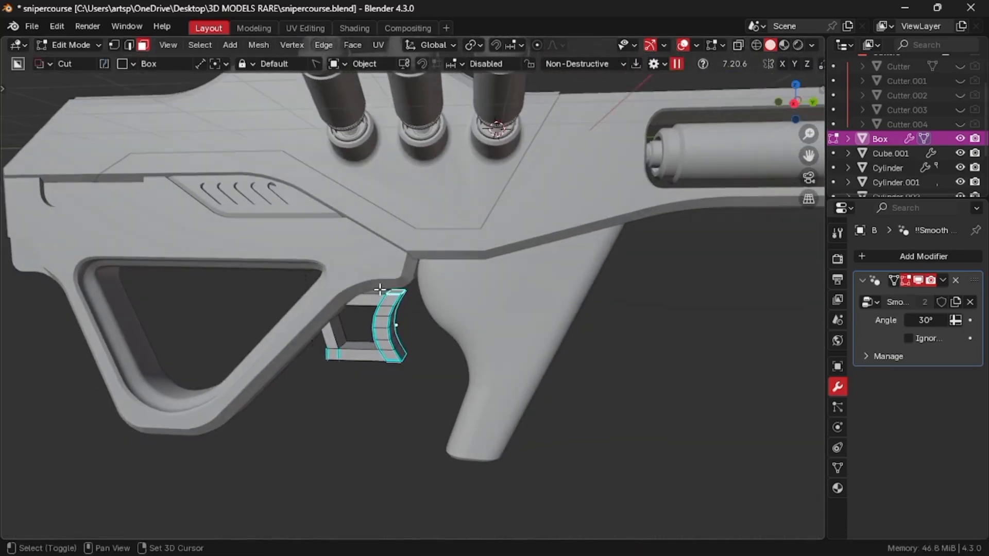
key(KP_3)
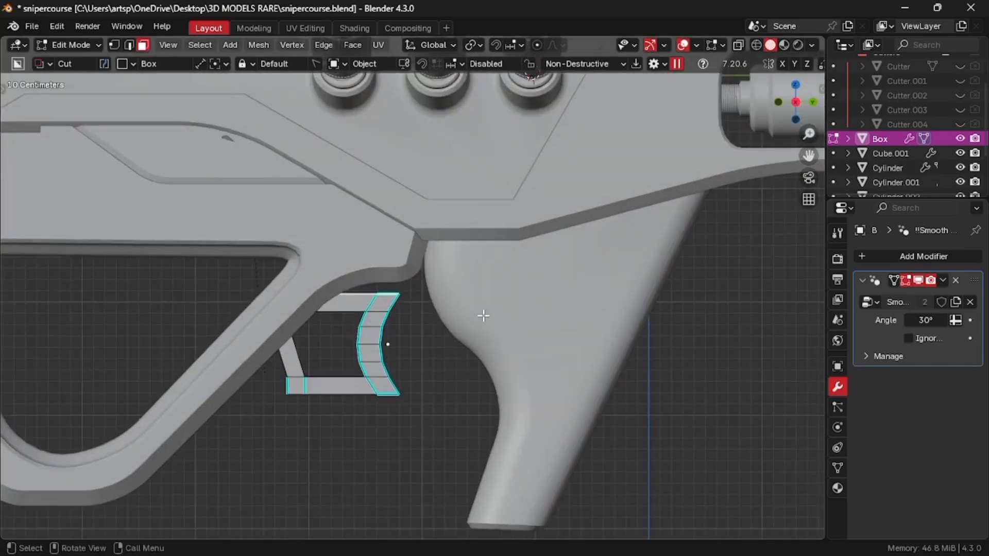
key(e)
click(485, 294)
key(Tab)
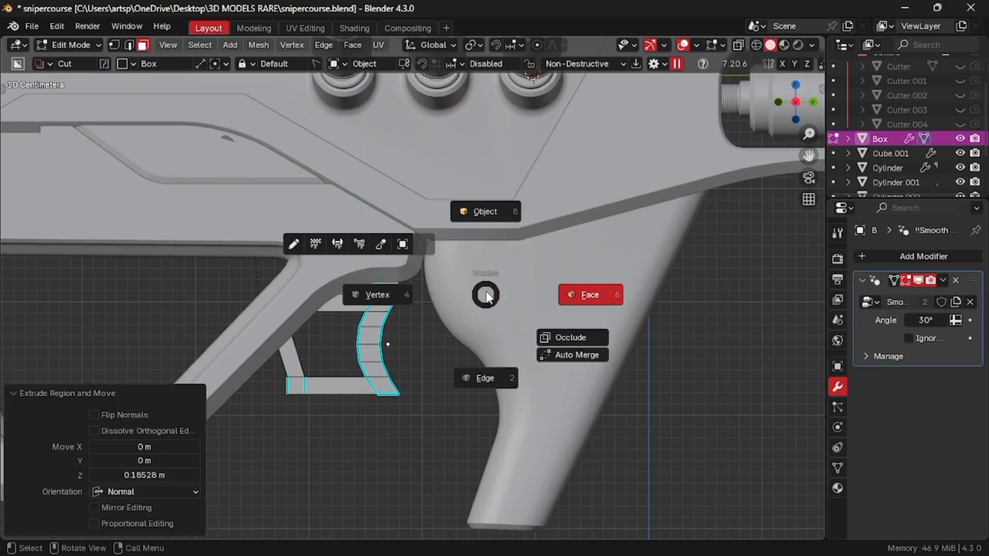
click(483, 232)
click(310, 501)
Scale the trigger frame to 0.811 and raise it about 0.109 m so it sits against the underside of the body
scroll(310, 500, down, 4)
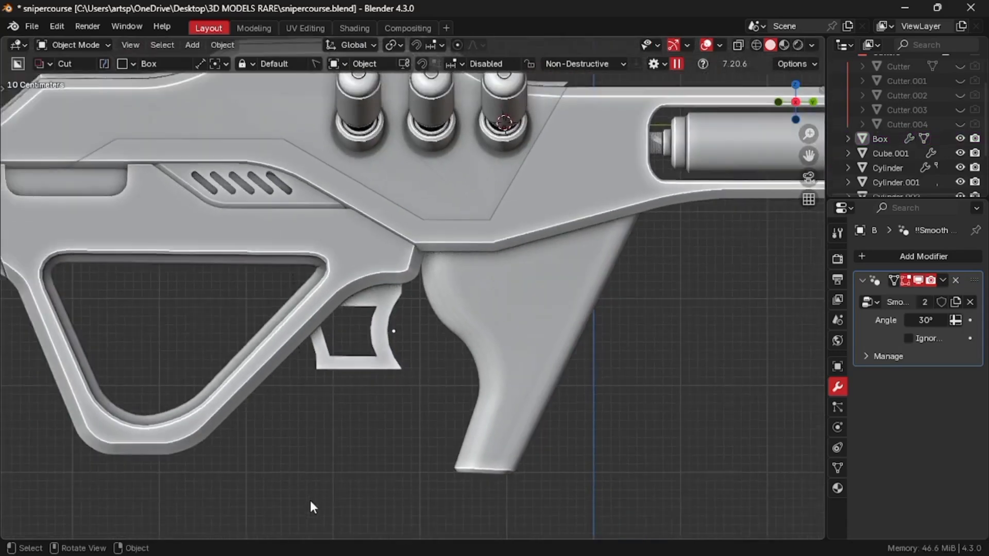
click(392, 352)
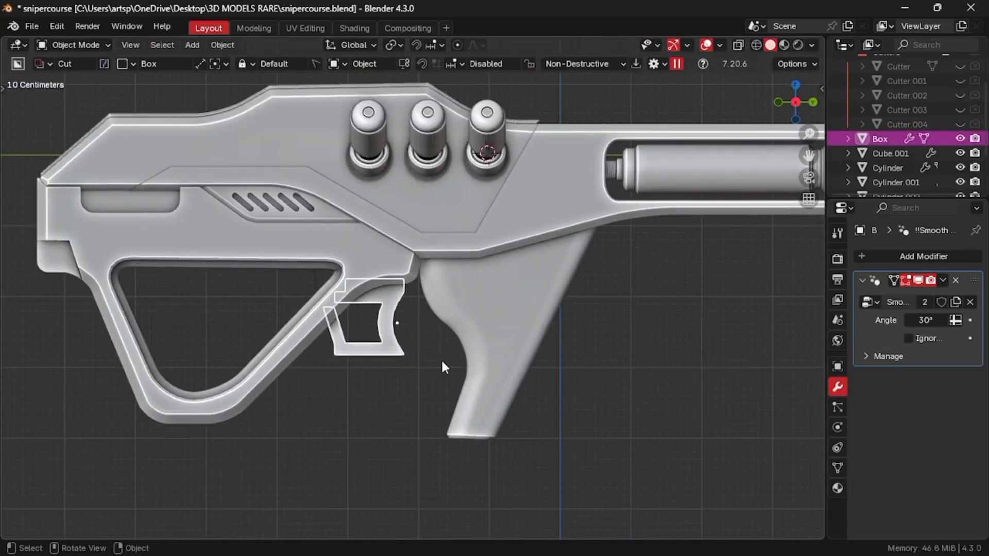
key(s)
click(426, 358)
scroll(425, 357, up, 3)
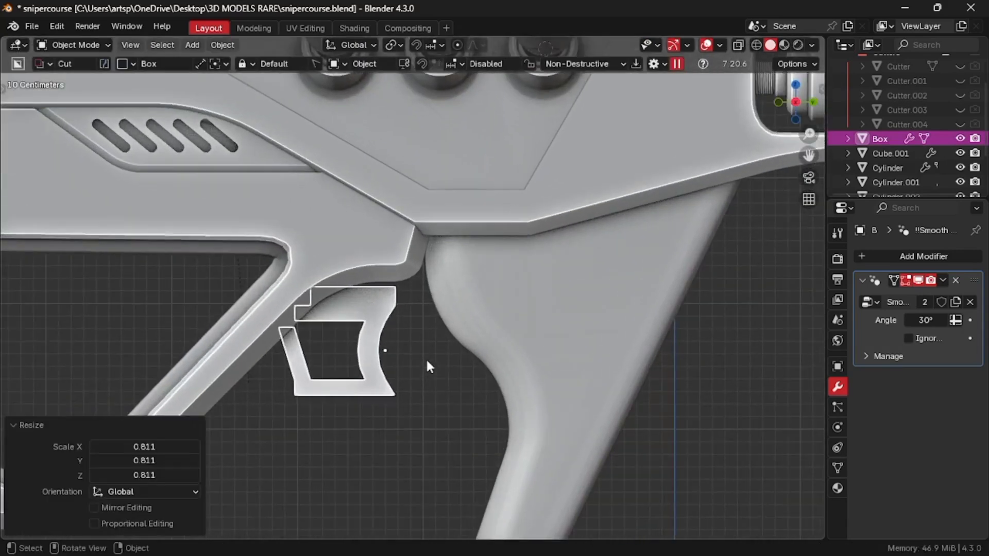
key(g)
click(426, 345)
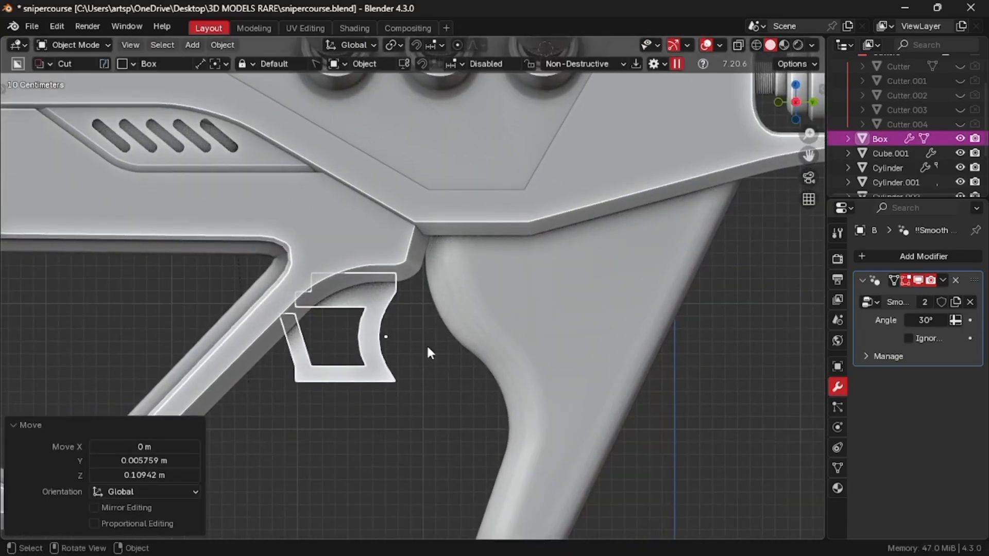
Bevel the two inner corner edges between the curved part and its arms about 0.085 m with 4 segments, returning to Object Mode
key(Tab)
click(369, 400)
middle_drag(369, 399, 371, 360)
middle_drag(343, 393, 343, 393)
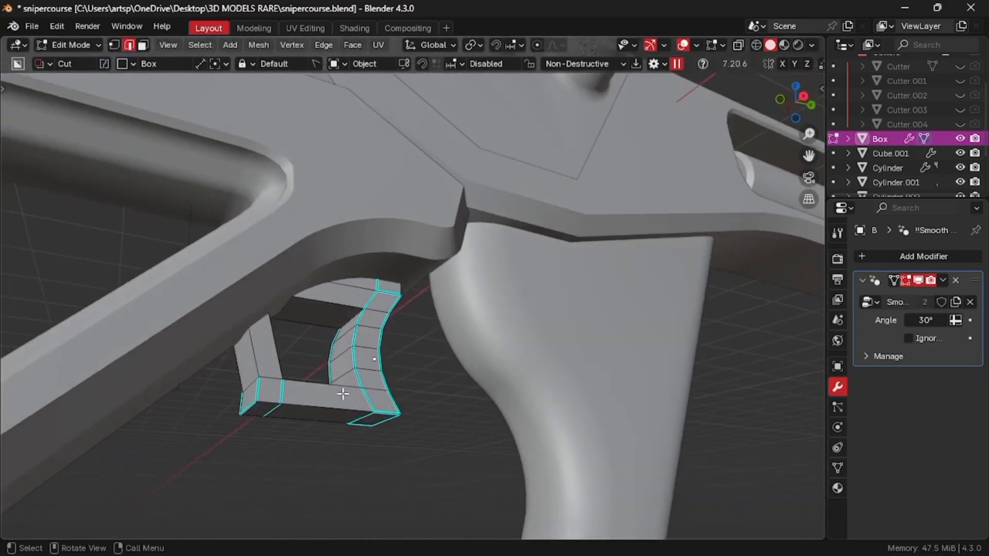
middle_drag(350, 322, 411, 366)
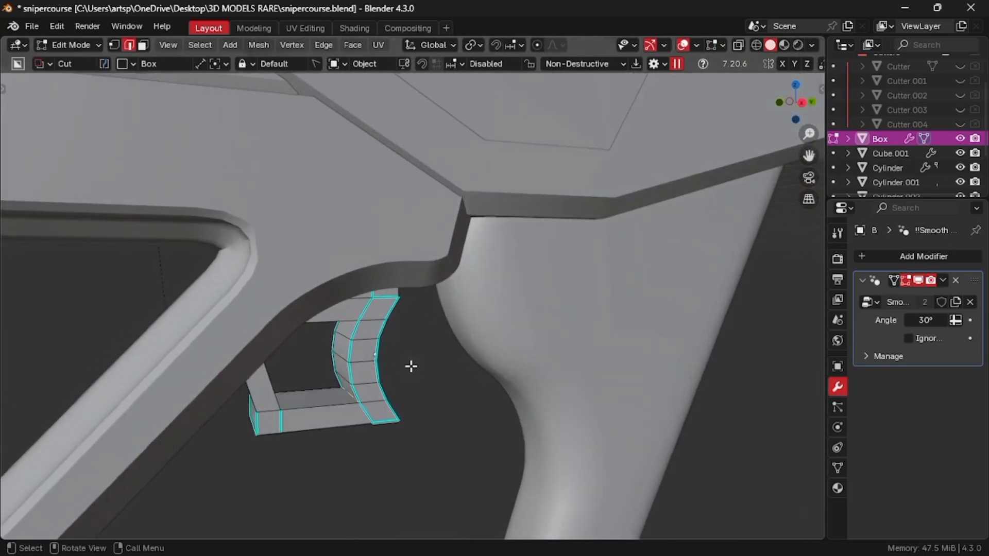
key(ctrl+b)
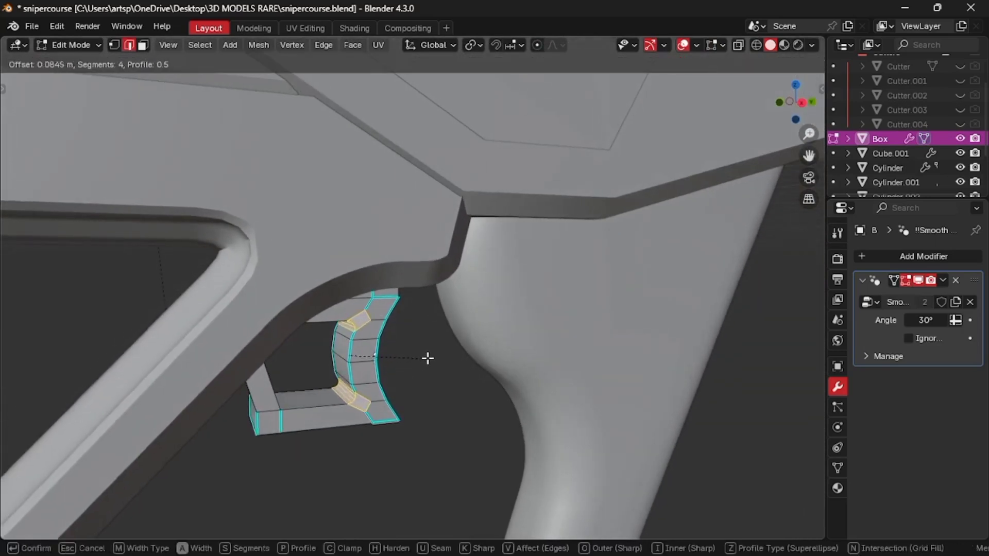
click(427, 358)
key(Tab)
click(423, 341)
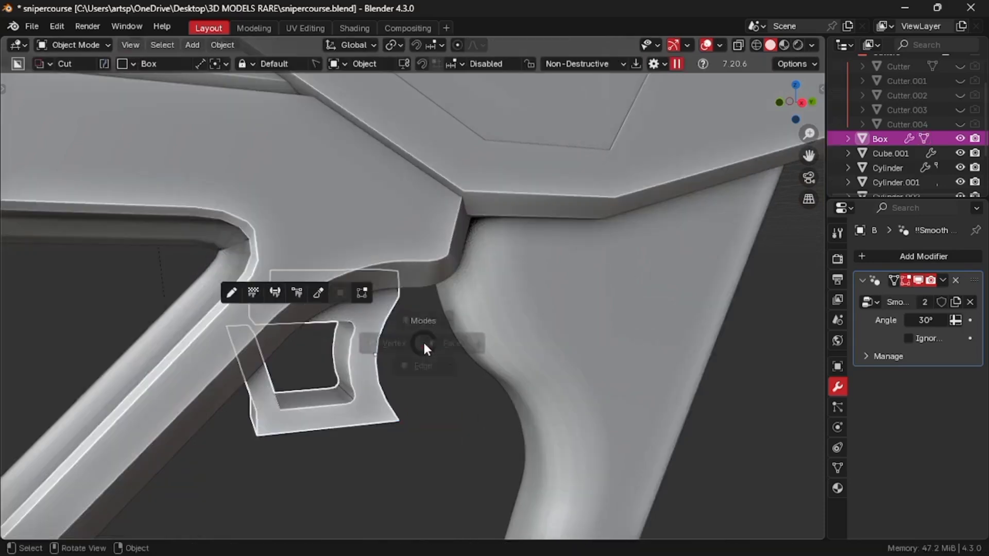
Centre the trigger frame on the gun along X and scale it to 0.584 along X
middle_drag(422, 341, 687, 274)
scroll(688, 274, down, 7)
shift+middle_drag(340, 442, 470, 402)
key(g)
key(x)
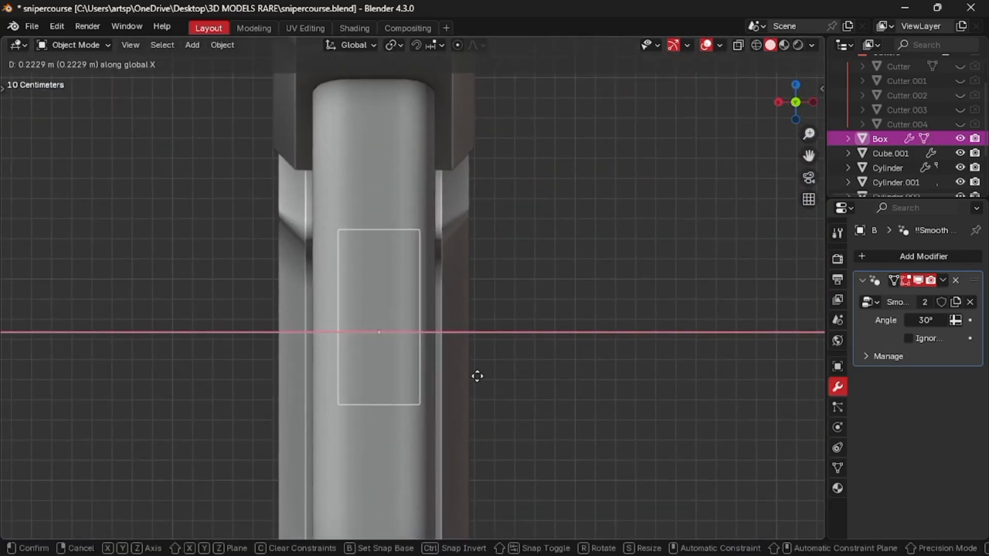
click(470, 375)
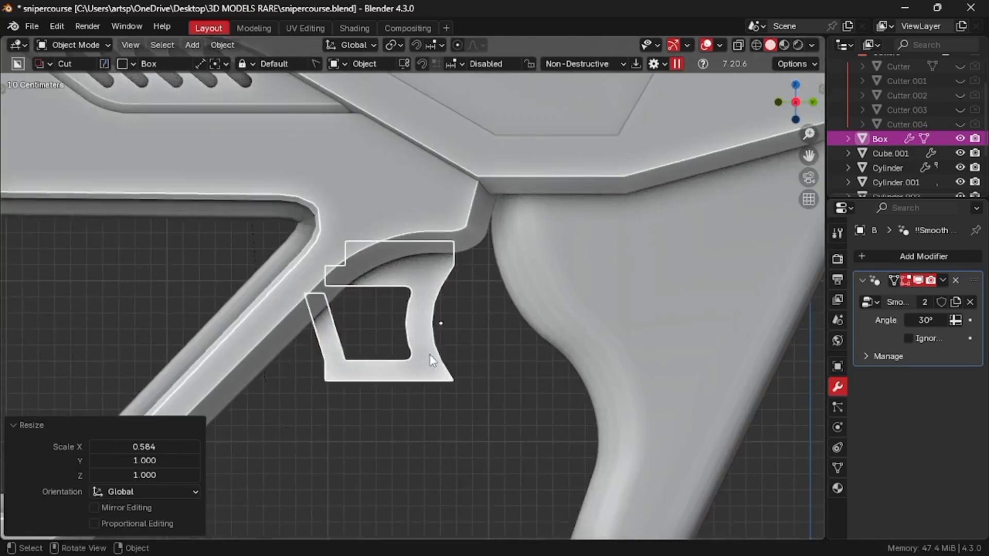
Round the trigger frame's lower stock-side outer corner edge with a bevel
scroll(437, 330, up, 2)
key(Tab)
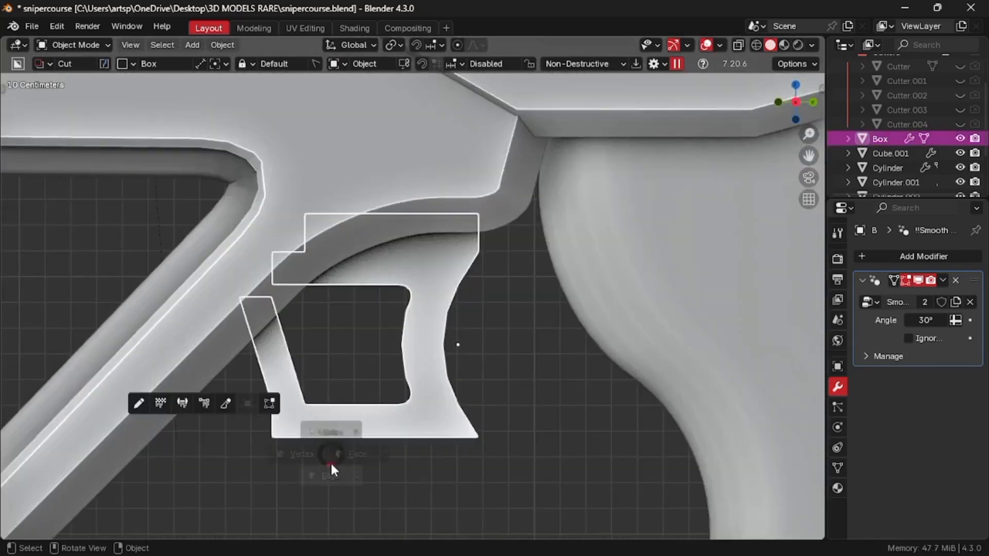
click(325, 499)
middle_drag(322, 490, 323, 494)
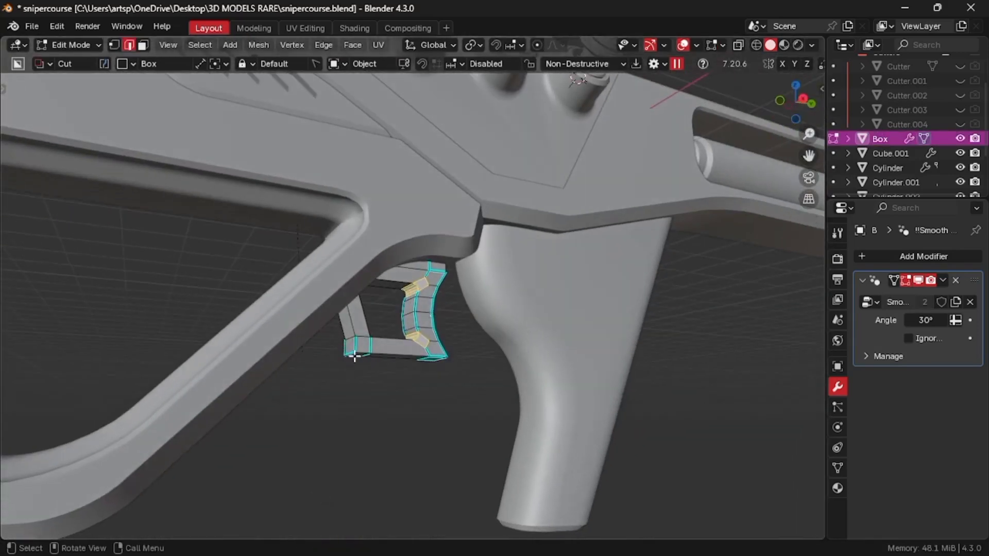
middle_drag(352, 352, 371, 385)
key(ctrl+b)
click(437, 373)
Bevel the lower front tip edge of the trigger frame with 5 segments, then return to Object Mode and deselect it
click(435, 386)
middle_drag(435, 386, 484, 384)
key(ctrl+b)
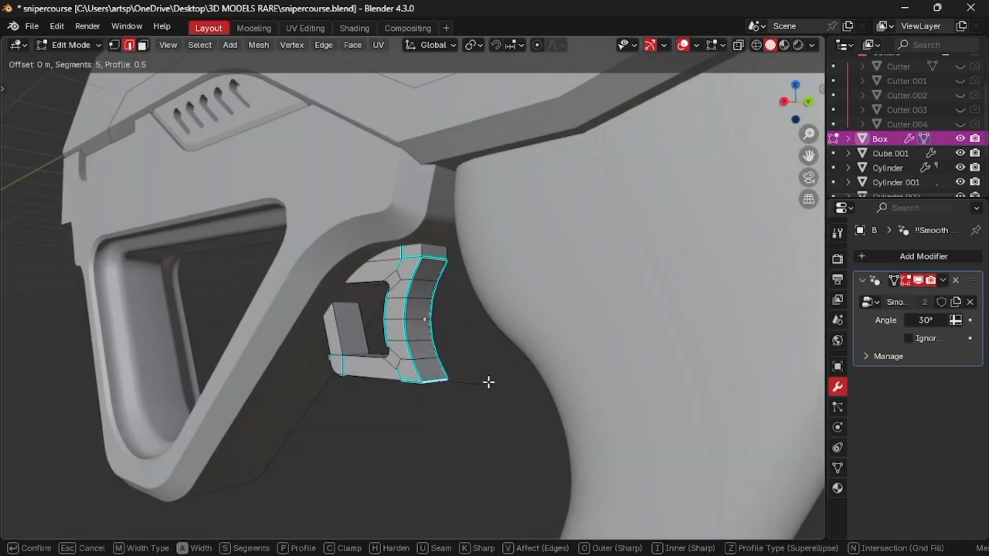
click(499, 377)
key(Tab)
click(500, 325)
key(KP_1)
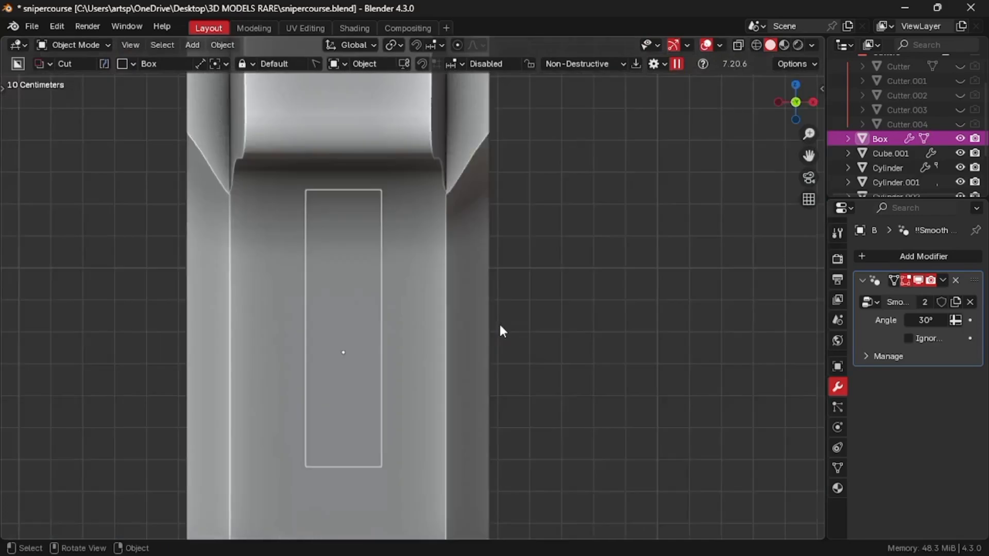
key(KP_3)
scroll(500, 325, down, 3)
click(500, 326)
Cut a box with bevelled corners out of the trigger frame's upper section, where it meets the body
scroll(500, 325, up, 5)
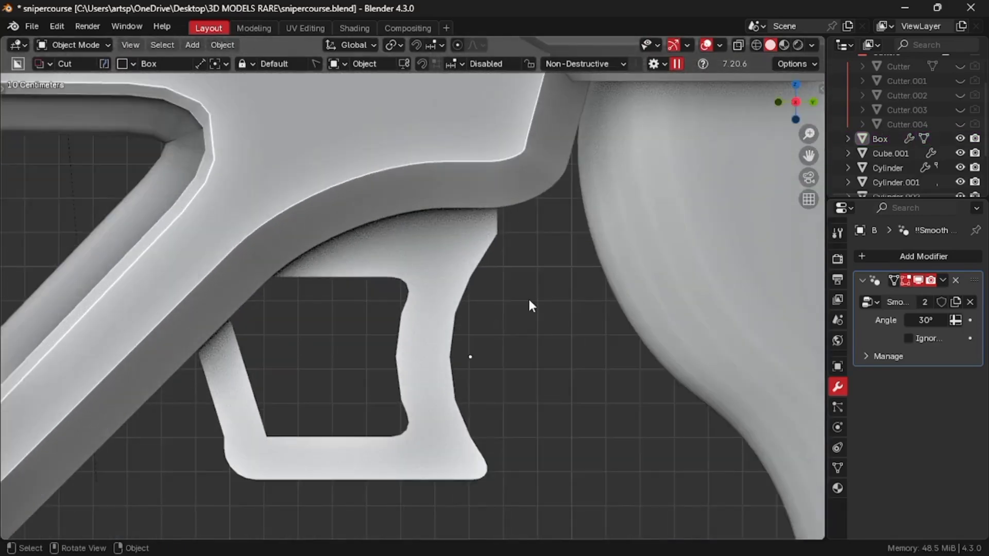
shift+middle_drag(408, 257, 413, 333)
click(391, 339)
key(d)
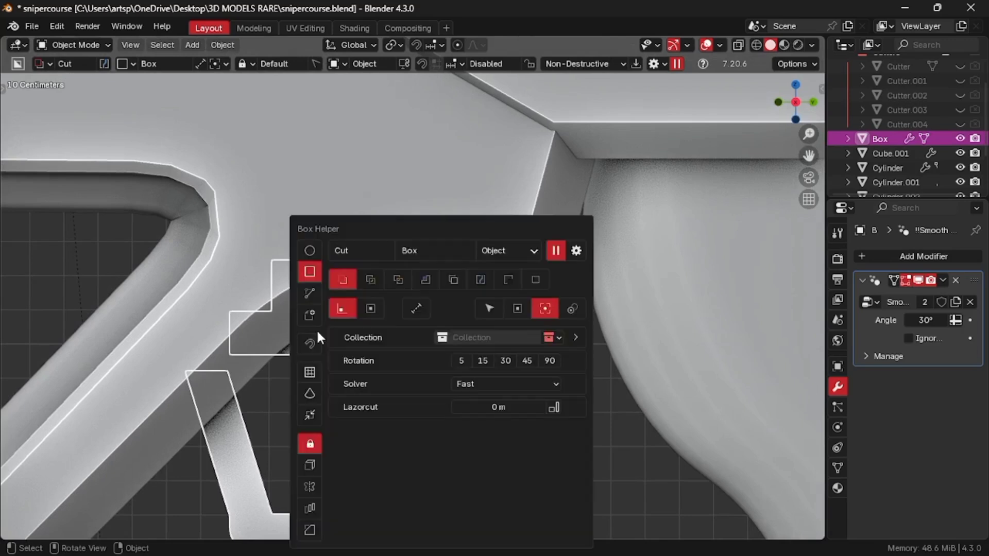
drag(315, 334, 428, 308)
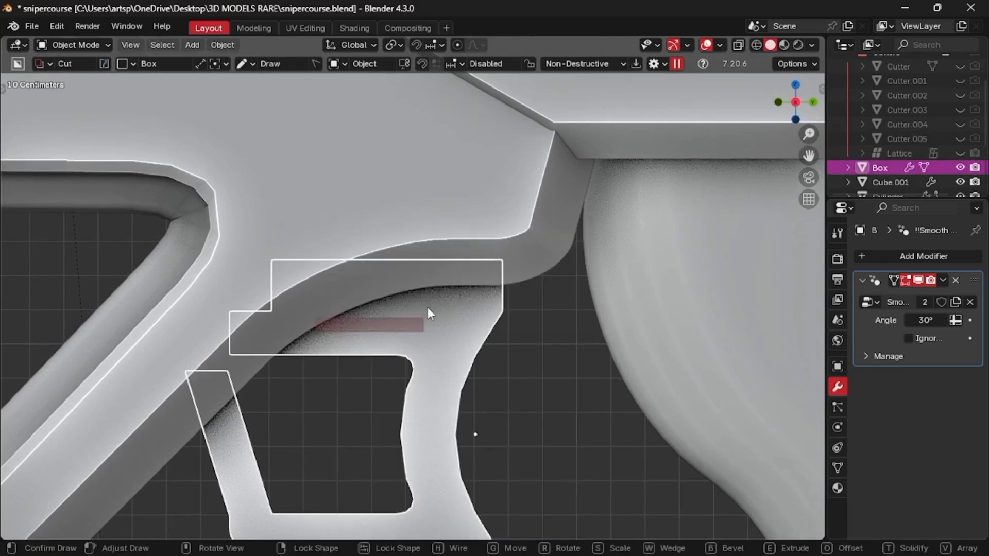
drag(431, 273, 431, 248)
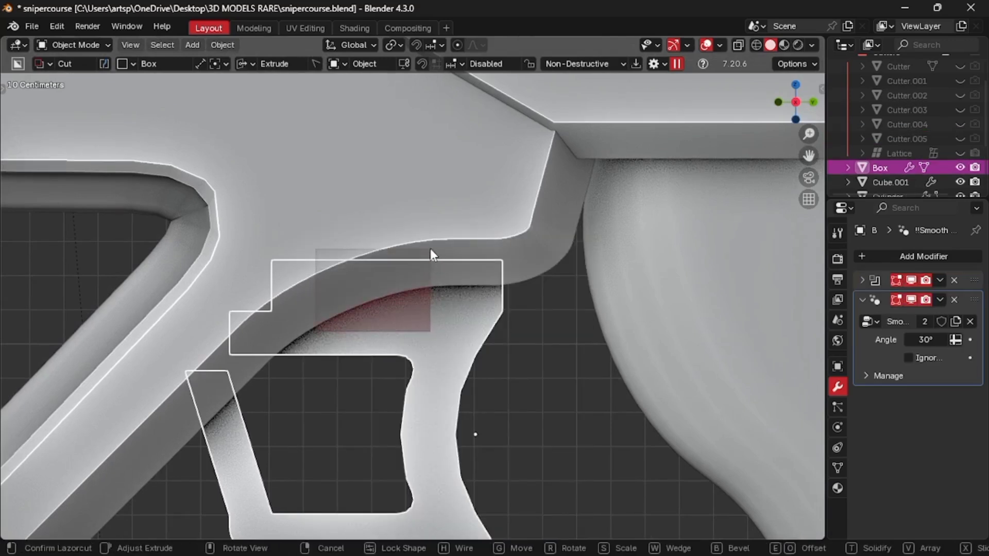
key(b)
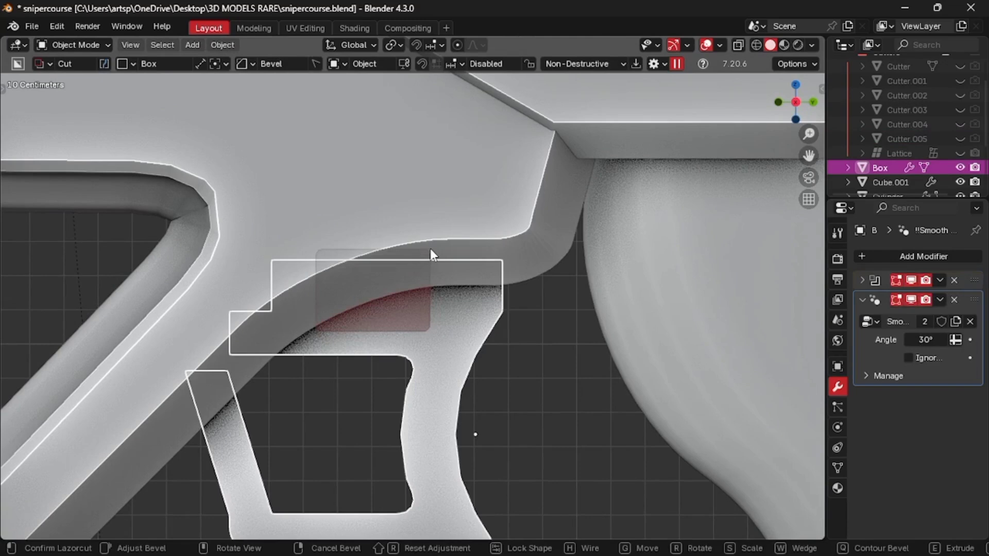
click(461, 227)
click(525, 401)
scroll(455, 449, down, 2)
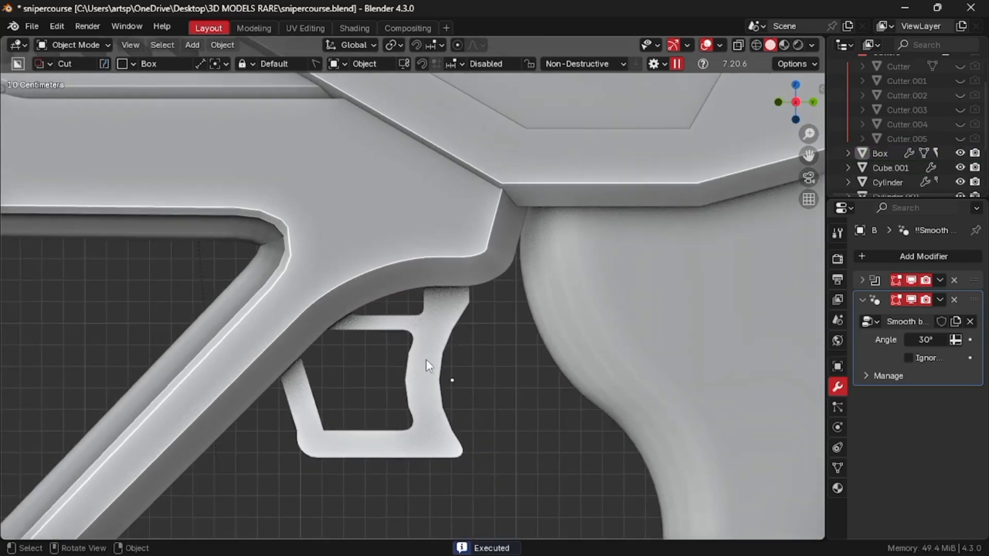
Cut a narrow lengthwise slot into the trigger frame's slanted stock-side arm and deselect the frame
drag(289, 370, 308, 418)
right_click(307, 418)
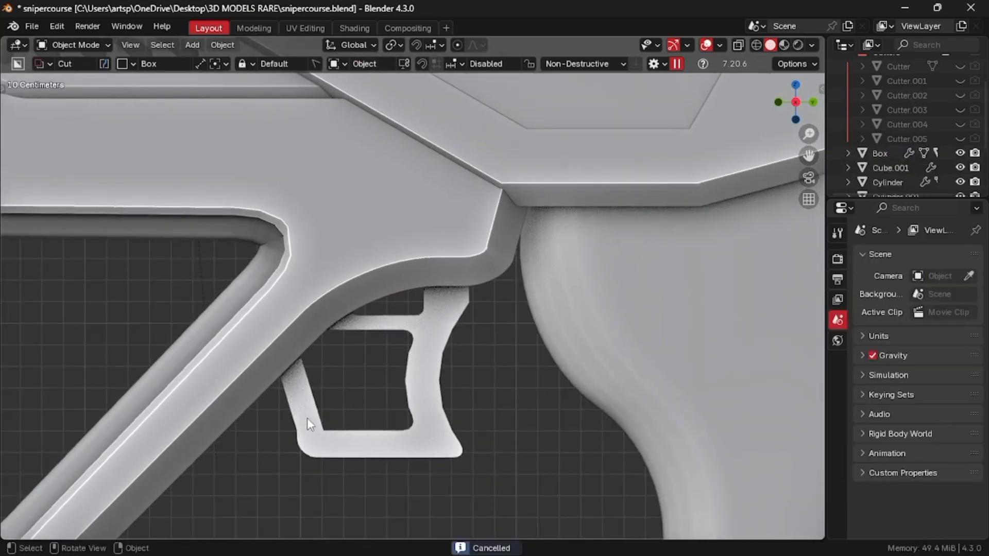
click(291, 382)
mouse_move(279, 339)
mouse_down()
mouse_move(308, 404)
mouse_move(273, 323)
mouse_up()
right_click(308, 405)
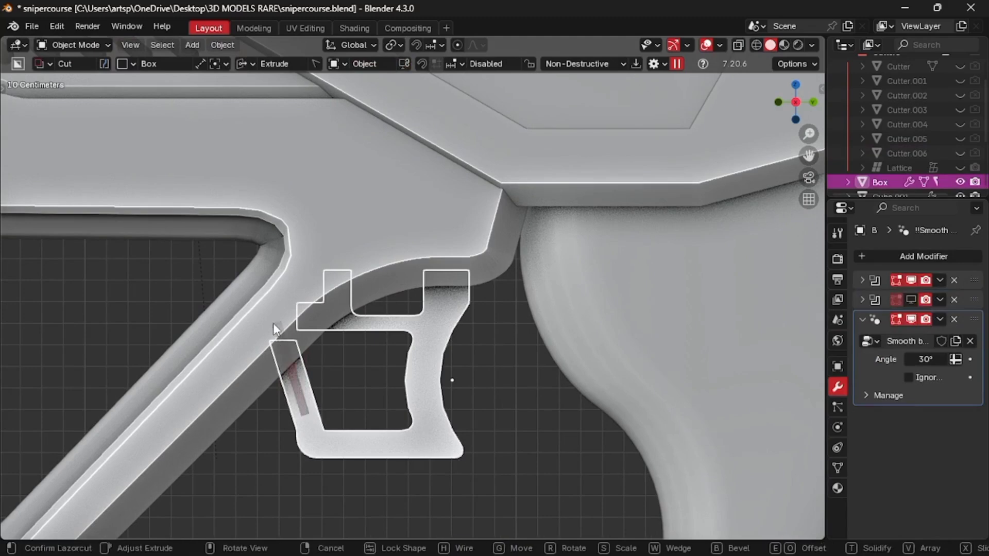
click(273, 323)
click(516, 510)
Inspect the whole rifle and its trigger frame in perspective and side view
scroll(515, 510, down, 1)
scroll(515, 508, down, 6)
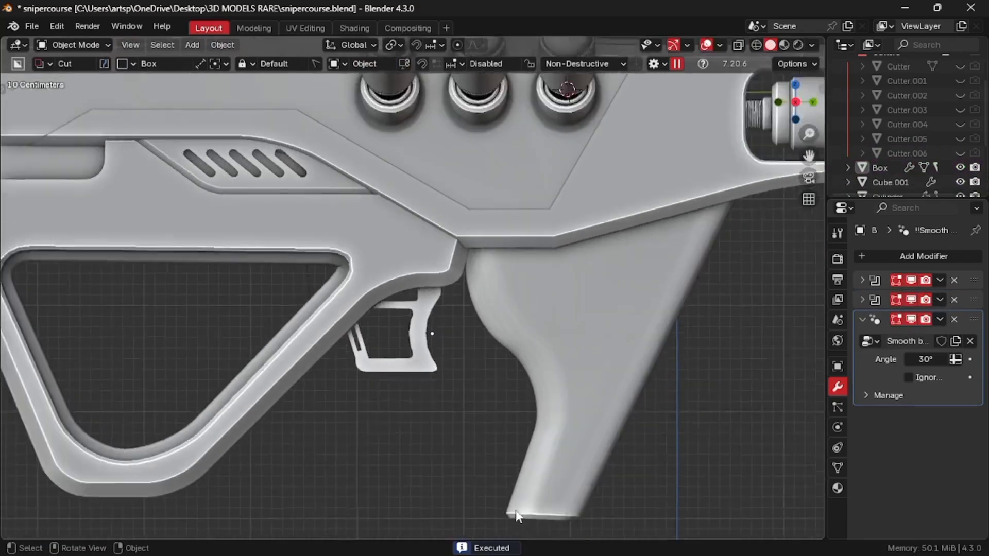
middle_drag(623, 424, 559, 473)
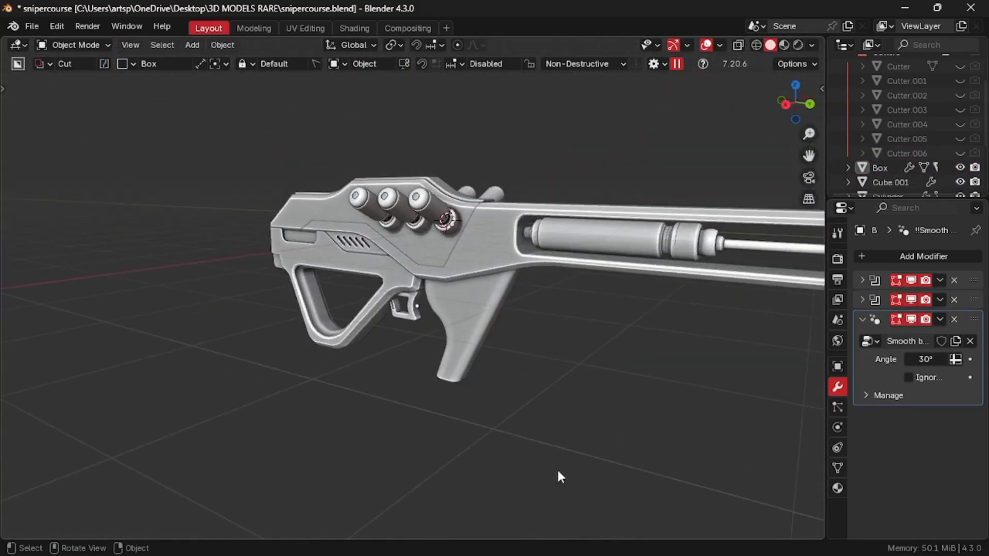
middle_drag(555, 357, 555, 356)
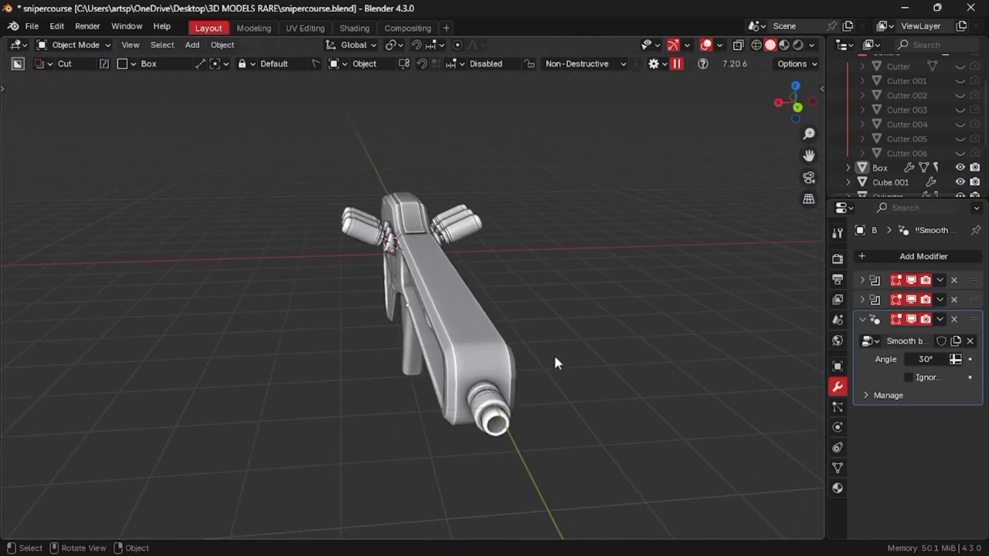
click(468, 358)
middle_drag(468, 359, 446, 330)
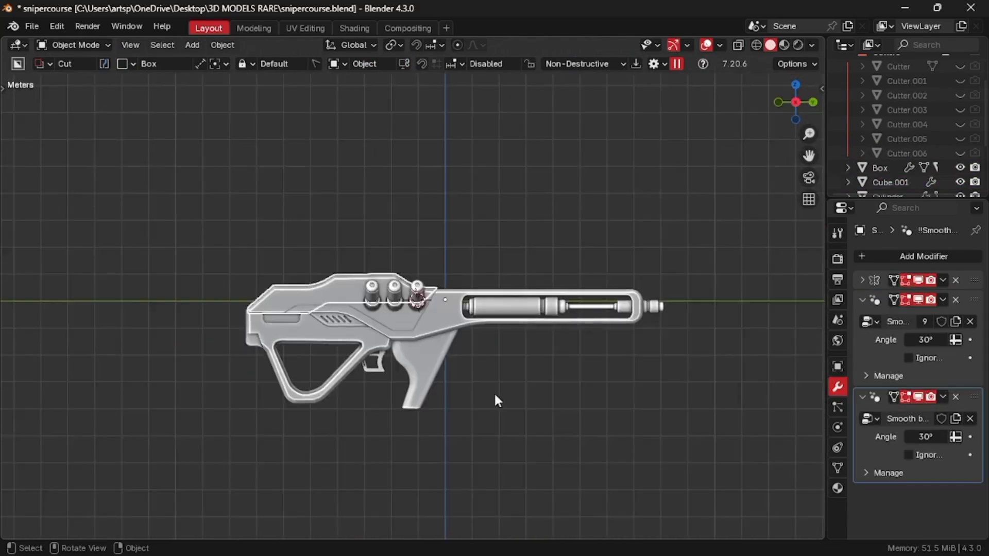
ctrl+scroll(496, 396, up, 2)
scroll(496, 396, up, 7)
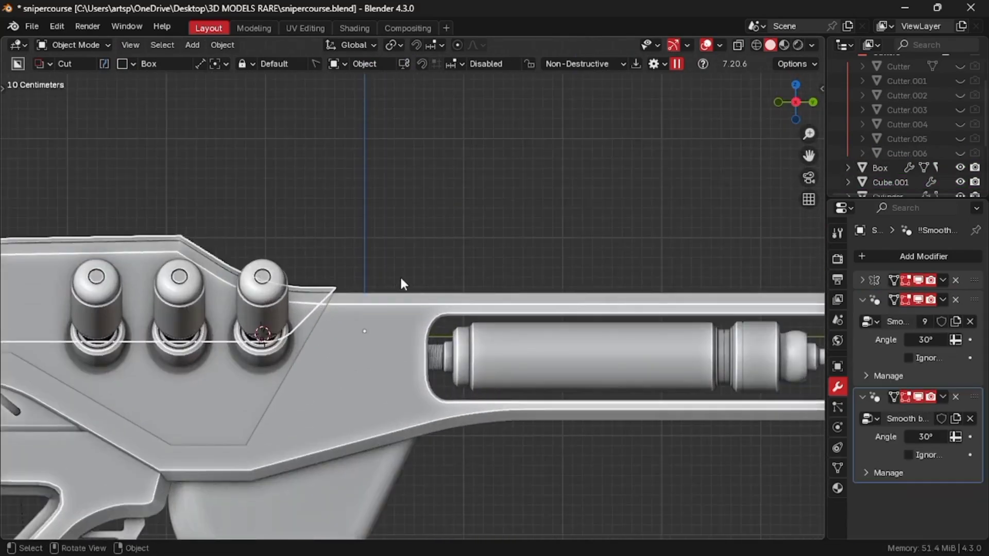
Create a long, thin box strip above the barrel housing with the box tool in Make mode
key(shift+a)
mouse_move(404, 282)
key(d)
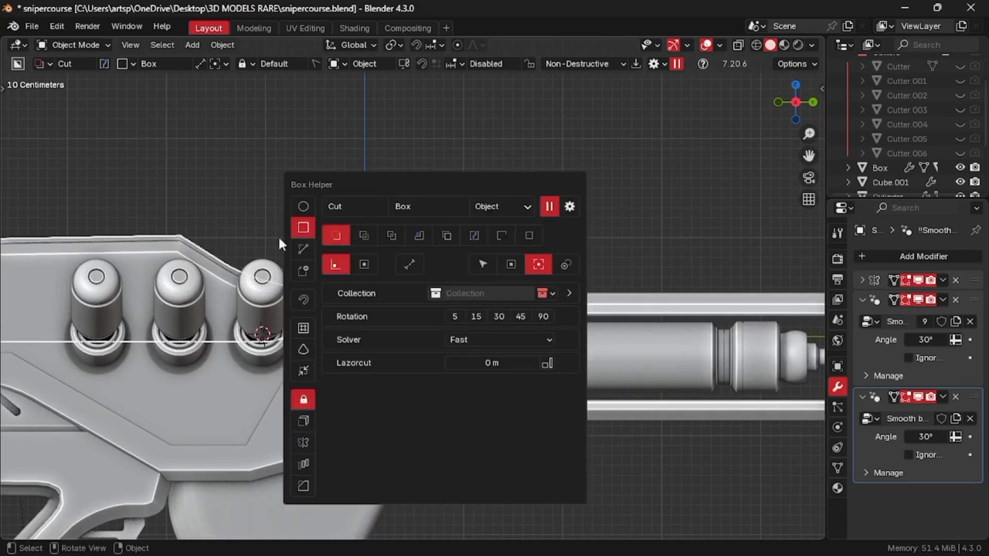
click(328, 224)
scroll(330, 227, down, 3)
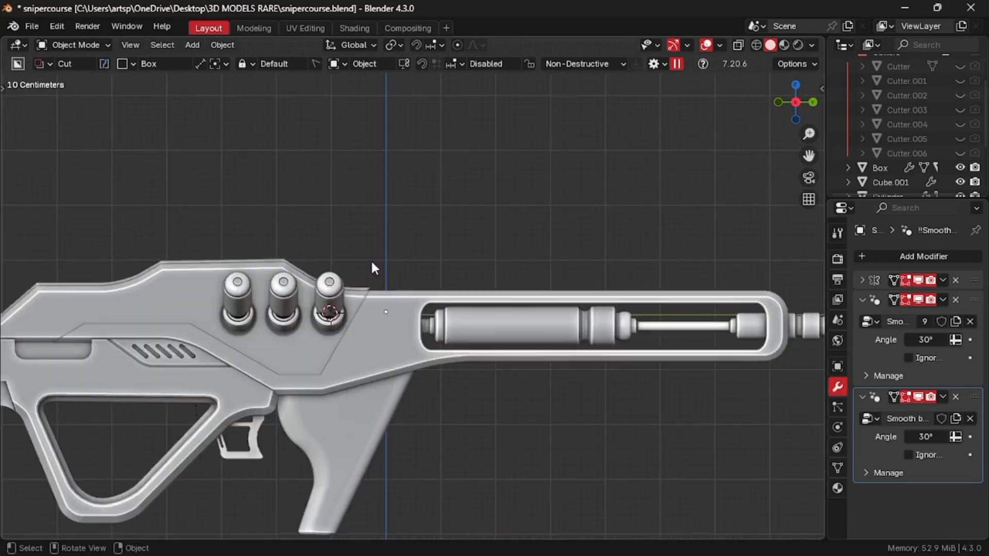
mouse_move(374, 264)
mouse_down()
mouse_move(391, 272)
mouse_move(490, 263)
mouse_up()
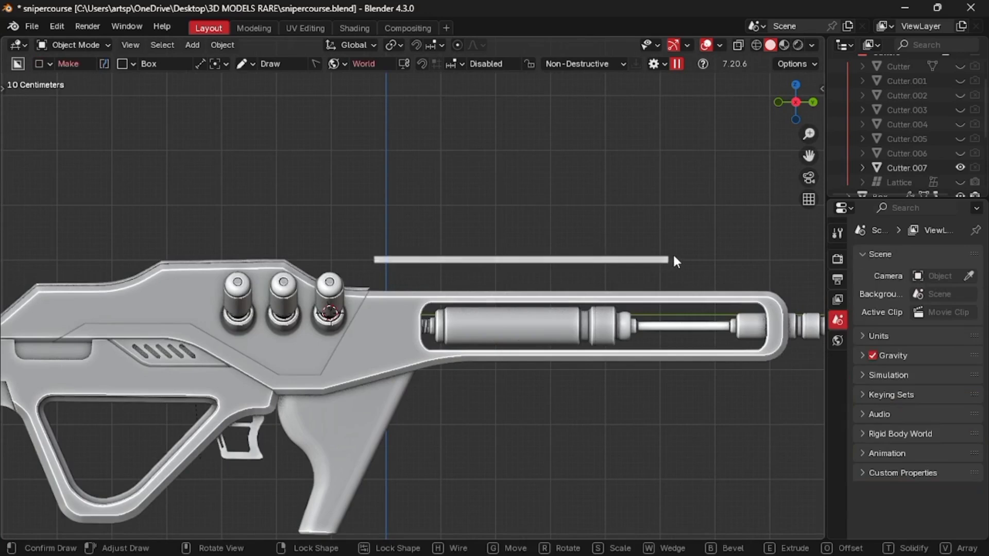
drag(700, 256, 699, 256)
click(699, 256)
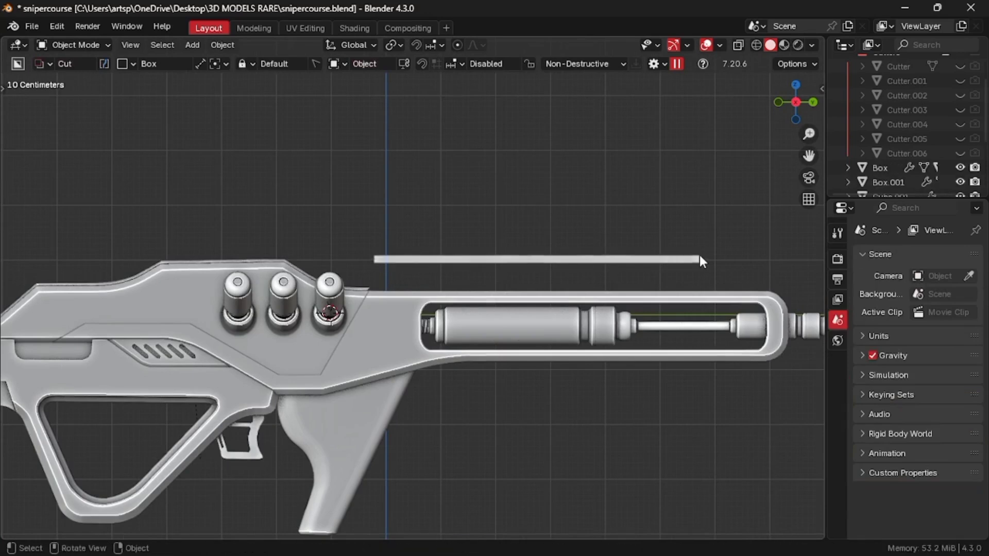
Lower the strip about 0.59 m onto the top of the barrel housing and shift it along Y toward the canisters
middle_drag(700, 256, 682, 265)
scroll(730, 261, down, 5)
click(641, 275)
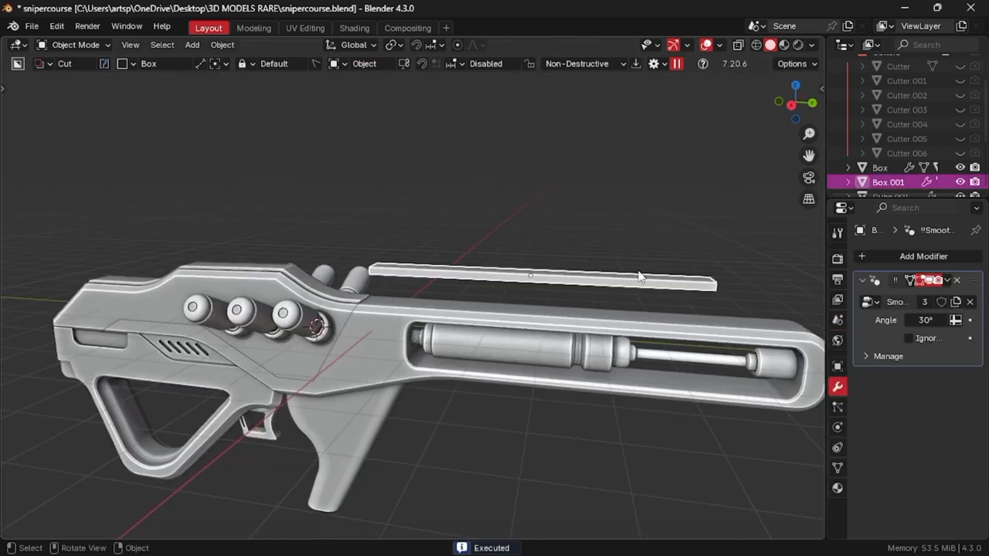
key(g)
key(z)
click(630, 304)
key(KP_3)
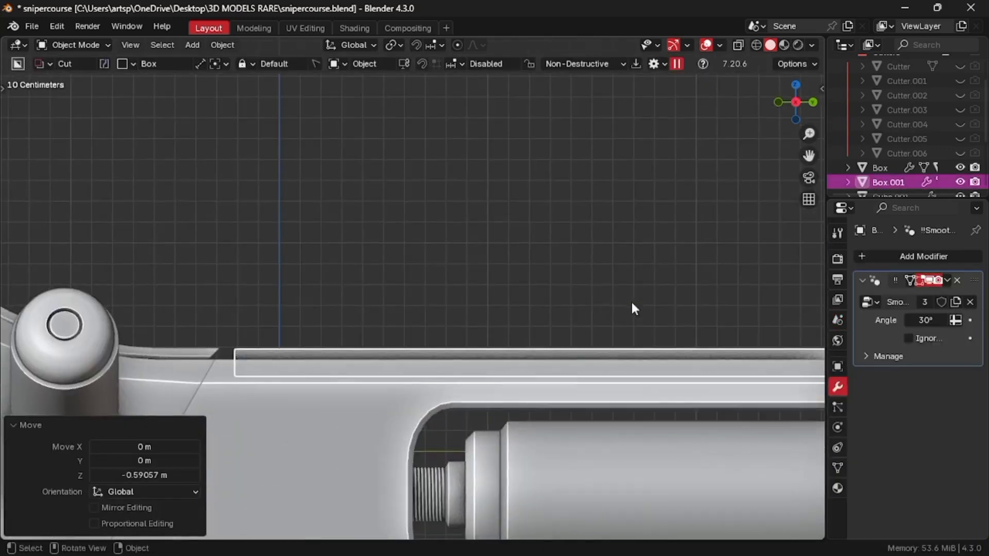
key(g)
key(y)
click(577, 310)
scroll(578, 313, down, 3)
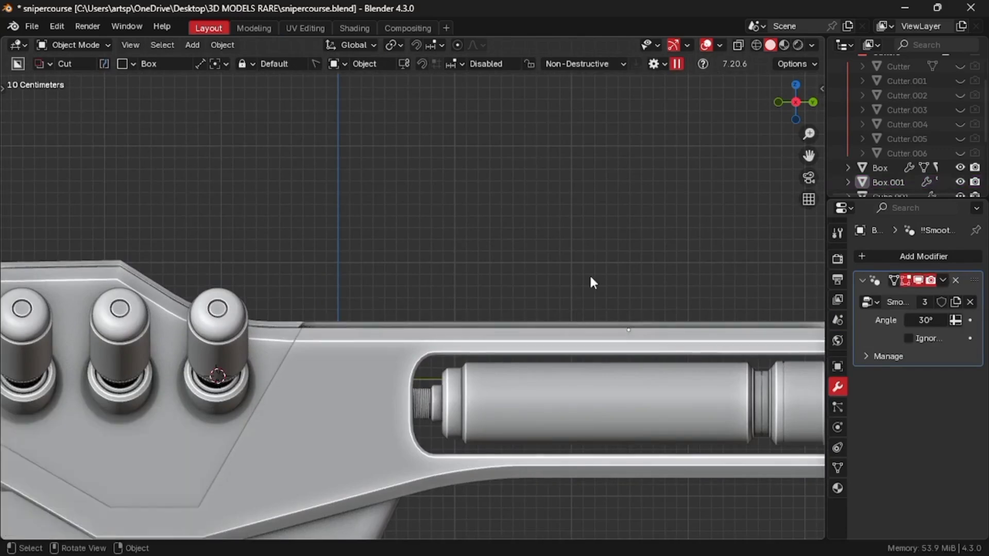
Centre the strip on the barrel housing along X, checking from above, and deselect it
middle_drag(589, 274, 583, 346)
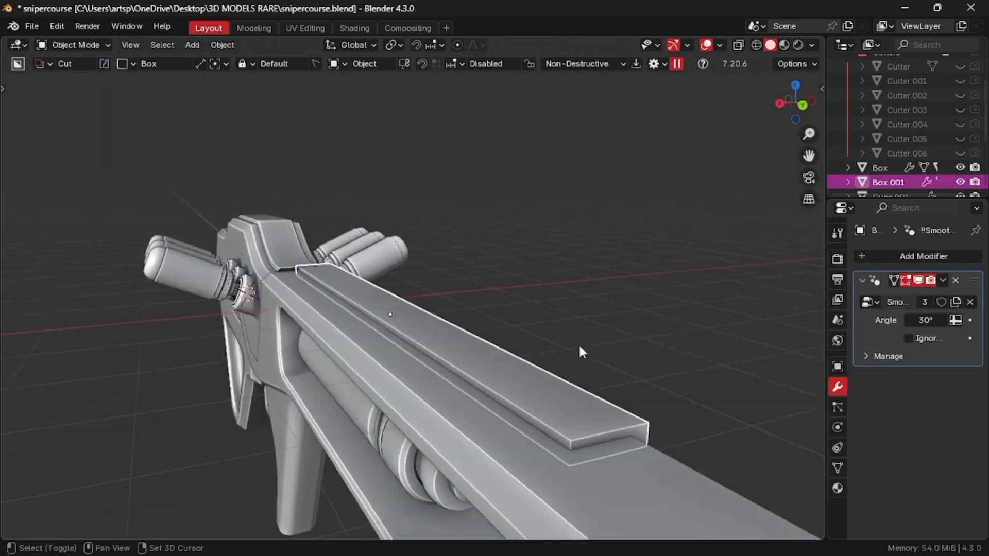
key(g)
key(x)
click(556, 353)
key(KP_7)
scroll(556, 352, up, 5)
key(g)
key(x)
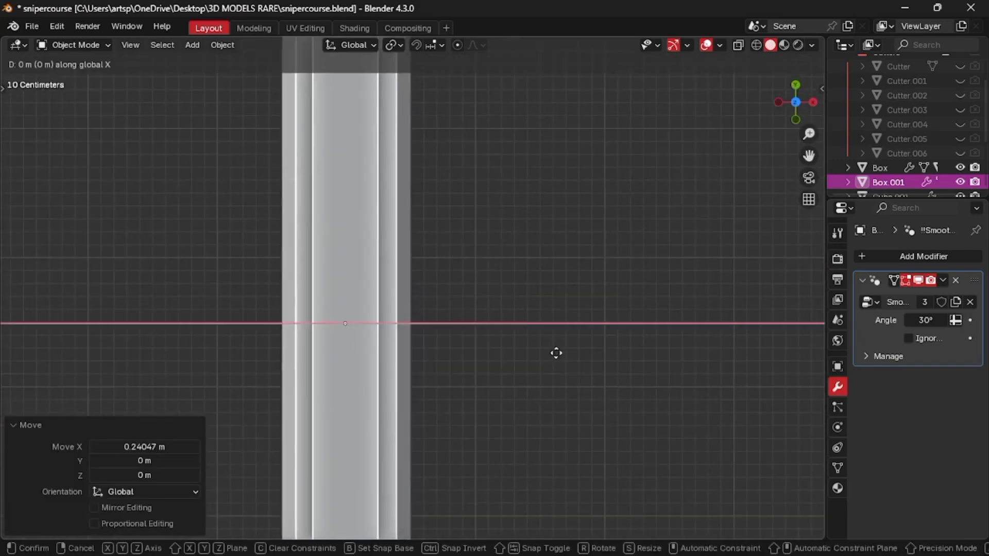
click(559, 353)
scroll(559, 354, down, 3)
middle_drag(647, 165, 636, 117)
click(636, 117)
Create a small box block at the muzzle end of the top strip
scroll(546, 340, up, 6)
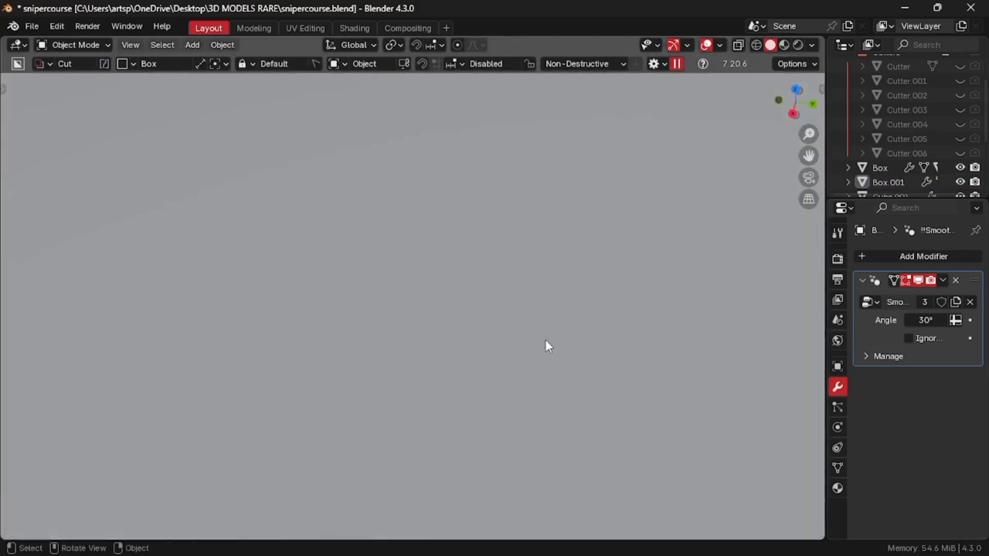
scroll(545, 340, down, 3)
middle_drag(545, 340, 608, 381)
drag(462, 262, 525, 287)
Move the small block about 0.48 m along X onto the strip and align it with the strip's muzzle end along Y
middle_drag(524, 286, 510, 235)
key(g)
key(x)
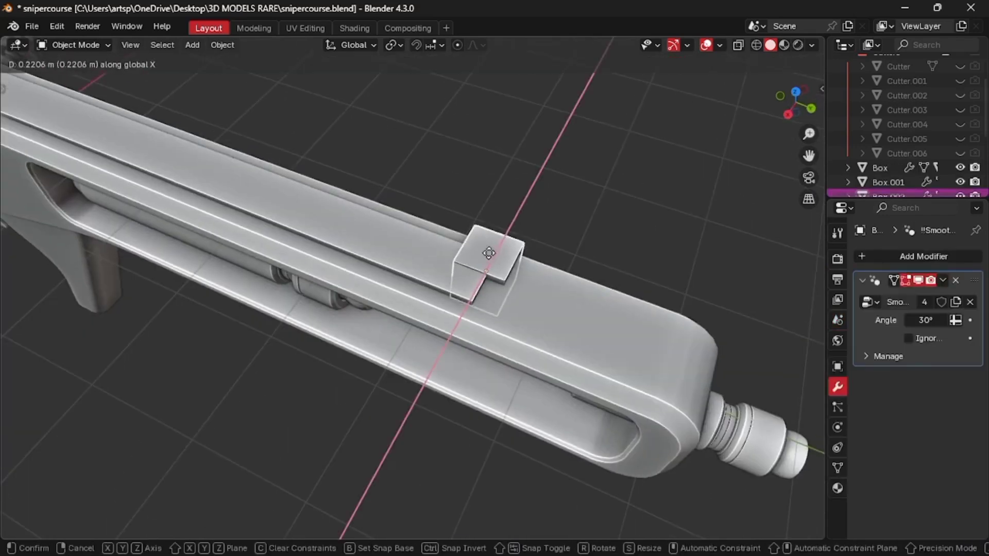
click(474, 267)
middle_drag(474, 268, 567, 278)
key(g)
key(y)
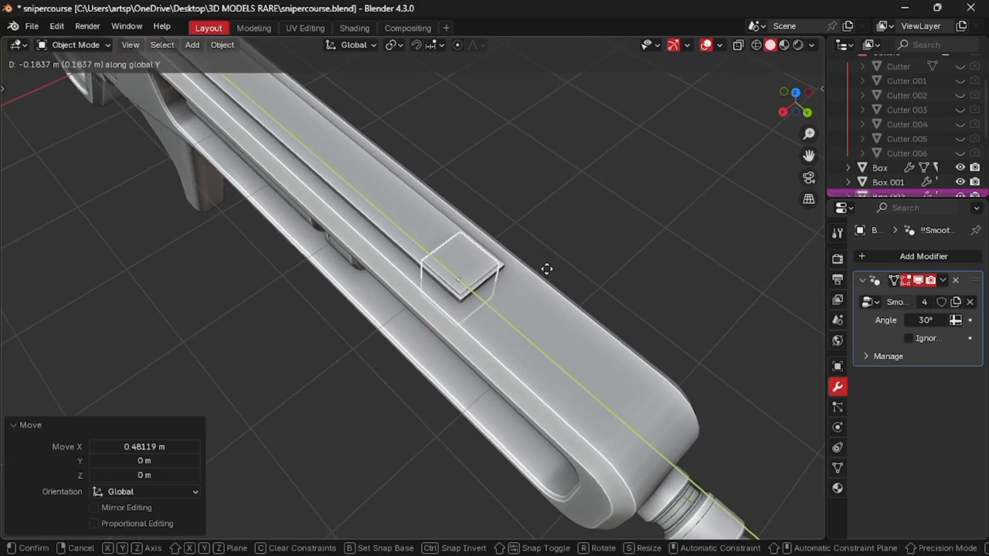
click(548, 267)
Raise the small block about 0.07 m along Z and shorten it slightly along Y
key(g)
key(z)
click(531, 261)
key(s)
key(y)
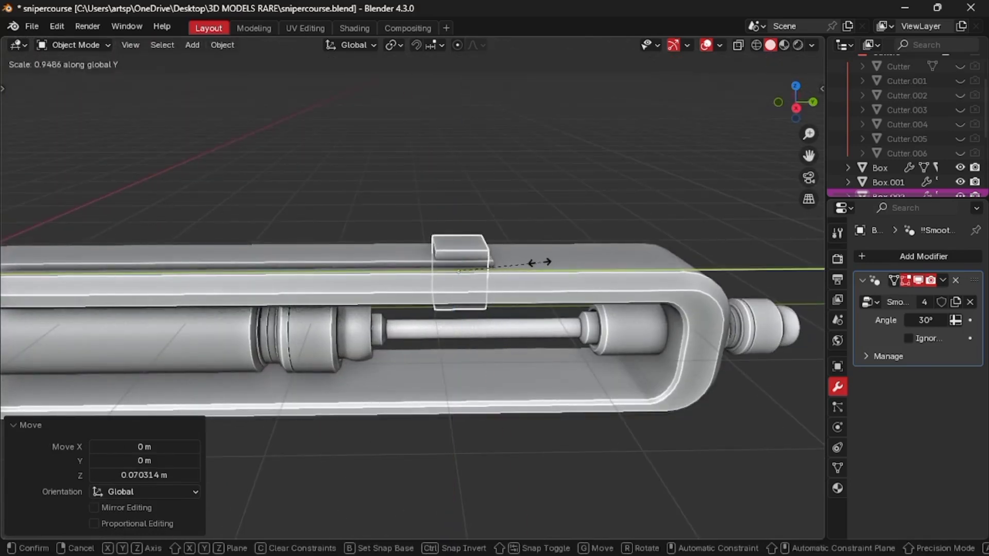
click(531, 262)
Raise the small block's bottom face along Z in Edit Mode and lift the whole block about 0.027 m in Object Mode
scroll(531, 261, down, 4)
key(KP_3)
scroll(531, 262, up, 9)
middle_drag(532, 262, 531, 247)
key(Tab)
click(532, 322)
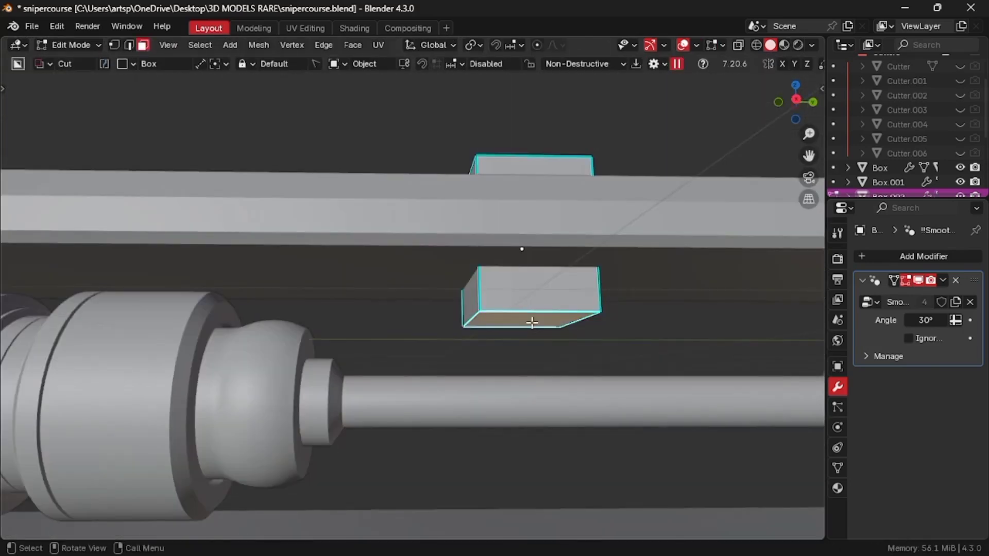
key(g)
key(z)
click(525, 251)
key(ctrl+Tab)
click(527, 187)
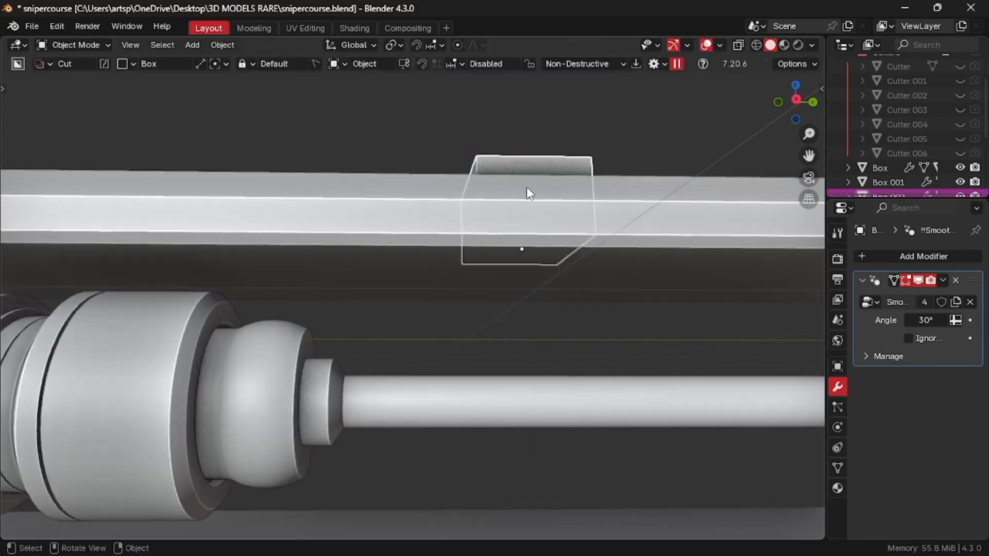
key(KP_1)
scroll(527, 187, down, 5)
key(KP_3)
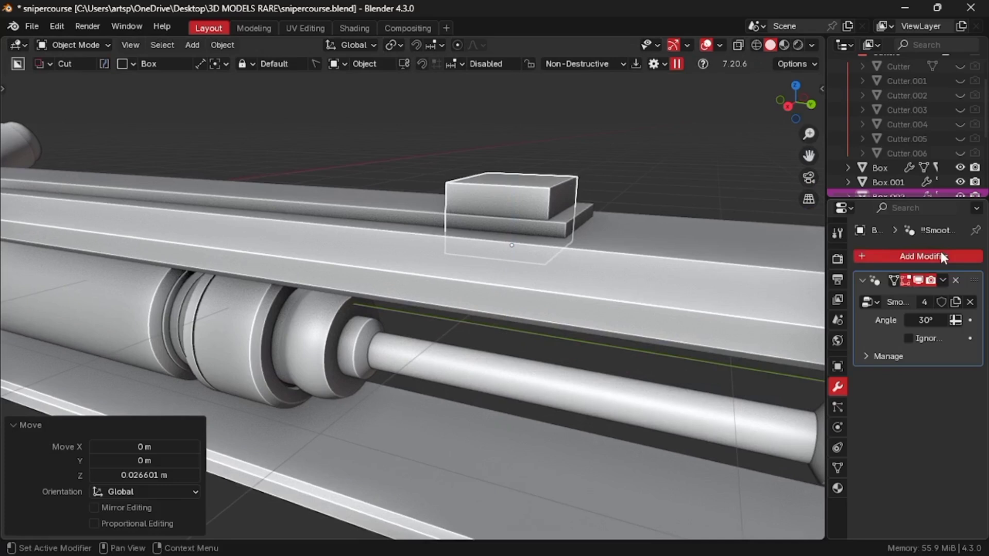
Add a Bevel modifier to the small block with an amount of 0.03 m and 3 segments
click(941, 254)
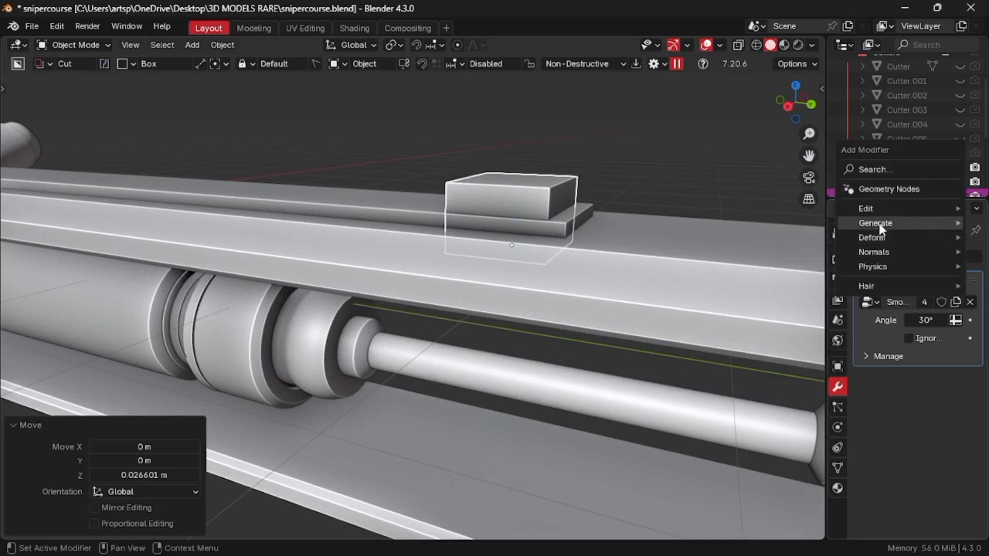
mouse_move(879, 226)
click(773, 237)
drag(925, 450, 893, 416)
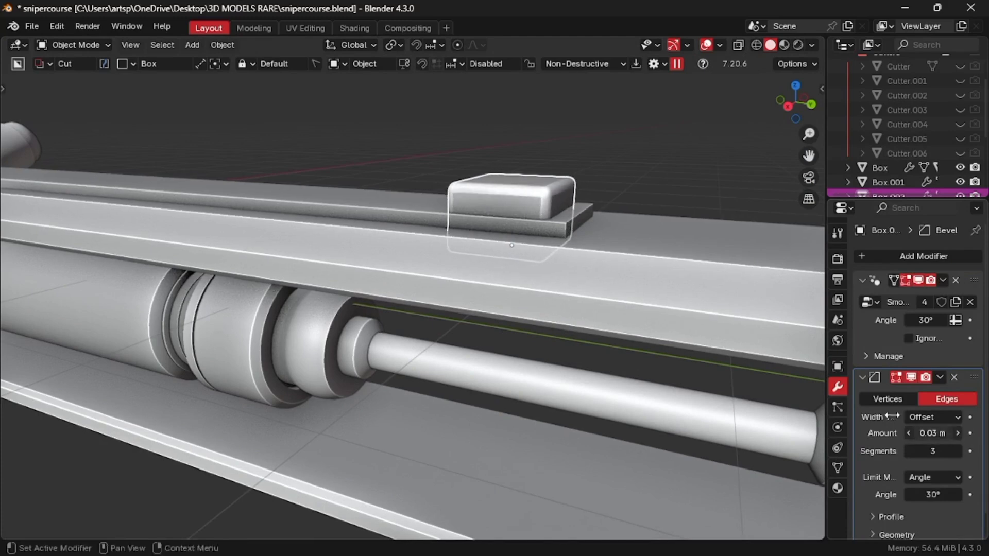
Scale the small block to 0.951 along Y
scroll(650, 221, down, 3)
middle_drag(650, 220, 628, 233)
scroll(628, 233, down, 3)
key(KP_3)
scroll(628, 233, up, 3)
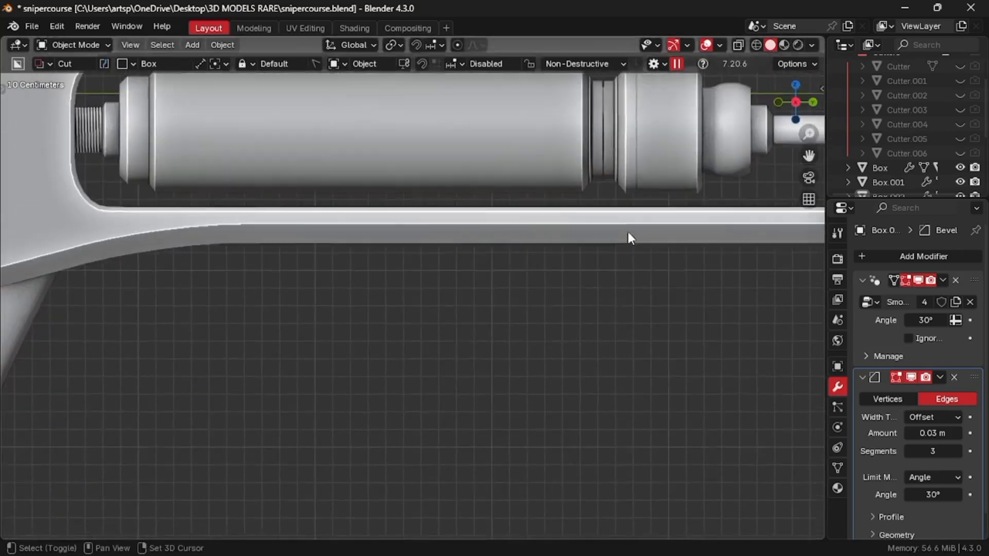
scroll(600, 234, up, 3)
click(598, 237)
key(s)
key(y)
click(630, 237)
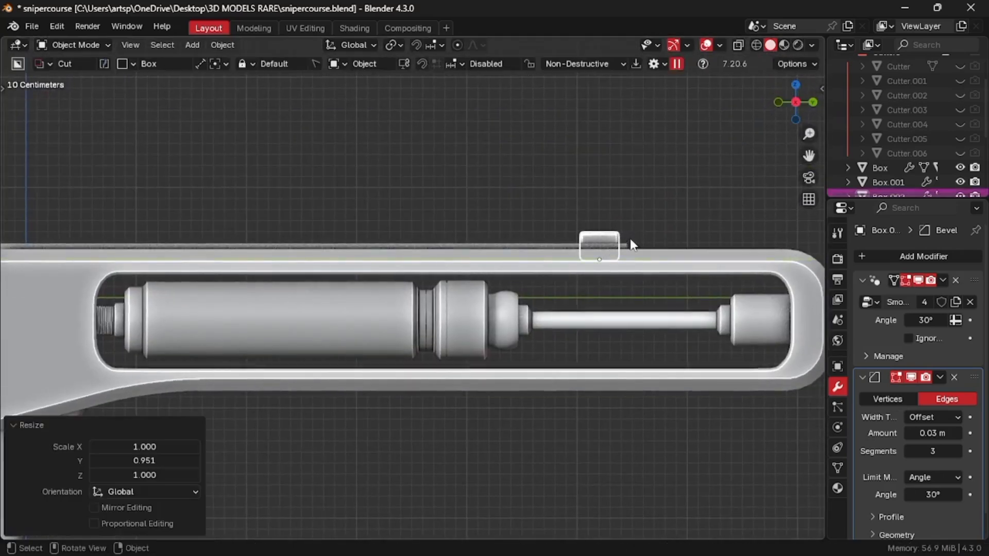
Add an Array modifier to the small block with a relative X offset factor of -1.1
click(891, 255)
mouse_move(882, 255)
click(670, 256)
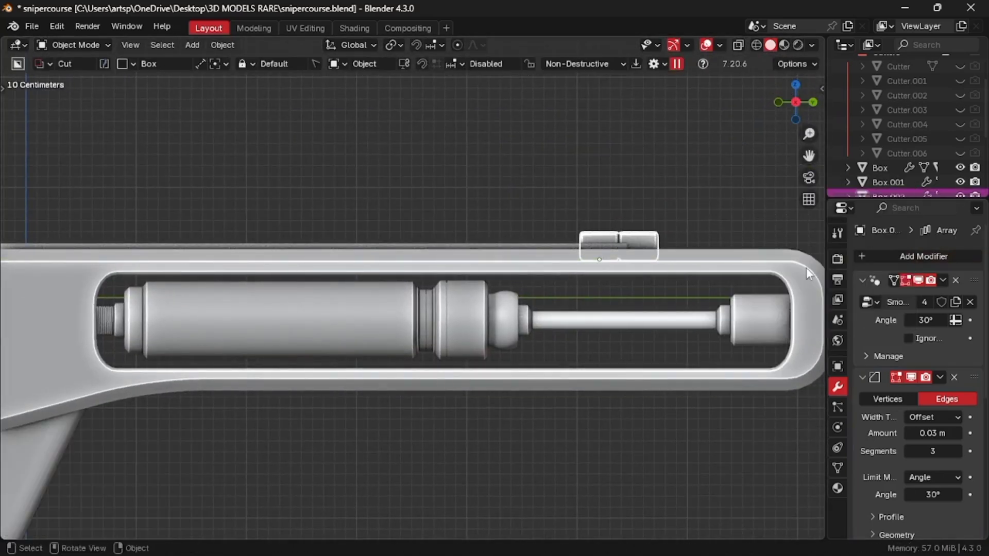
scroll(929, 473, down, 6)
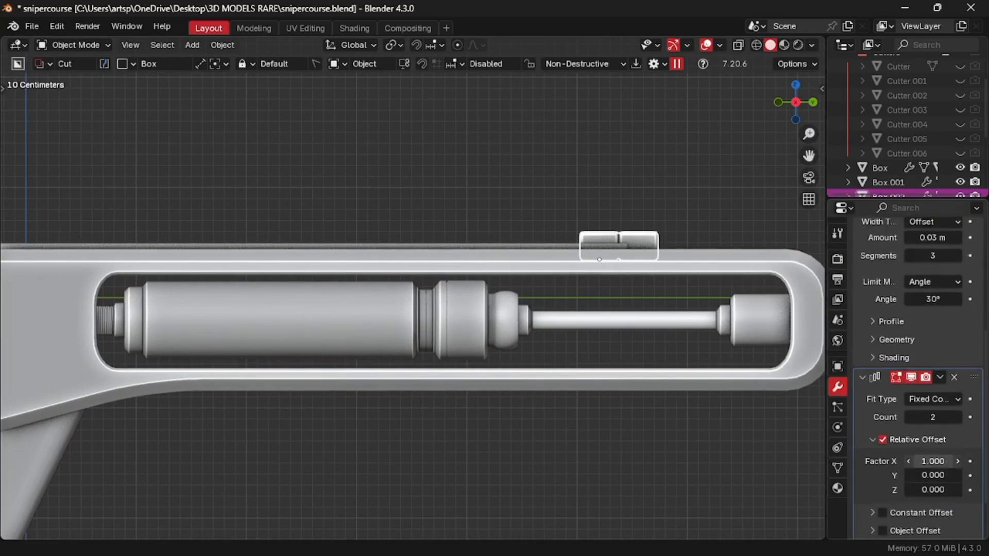
mouse_move(934, 461)
mouse_down()
mouse_move(922, 461)
mouse_move(936, 460)
mouse_up()
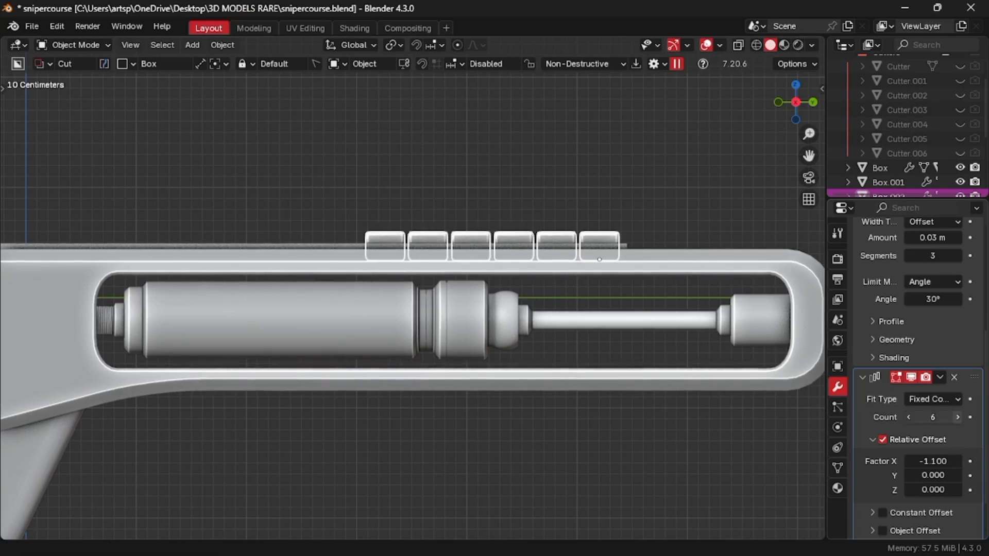
Raise the block's array count to 14 so the row covers most of the strip on the barrel housing
click(960, 419)
double_click(959, 418)
click(960, 419)
click(960, 419)
click(959, 419)
click(960, 419)
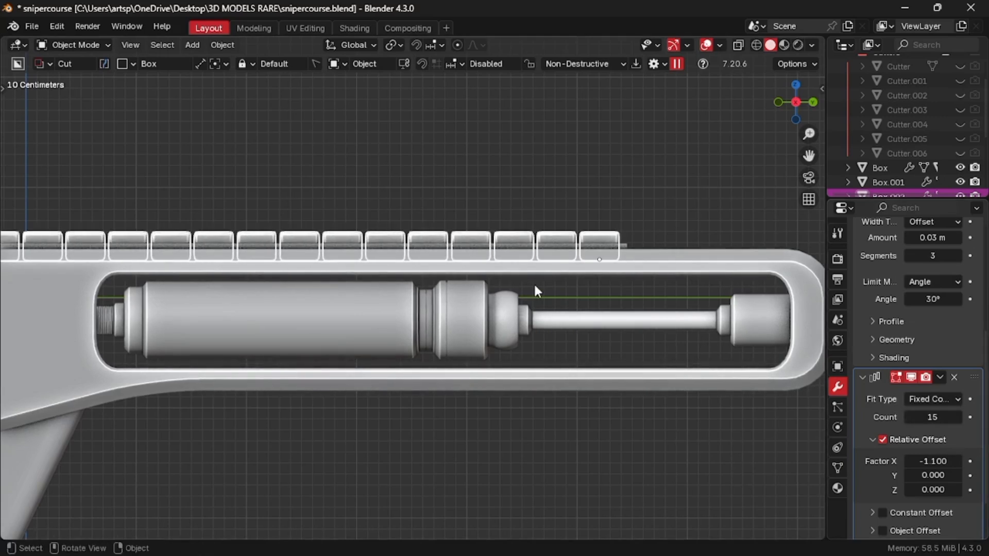
scroll(534, 285, down, 2)
shift+middle_drag(504, 286, 538, 286)
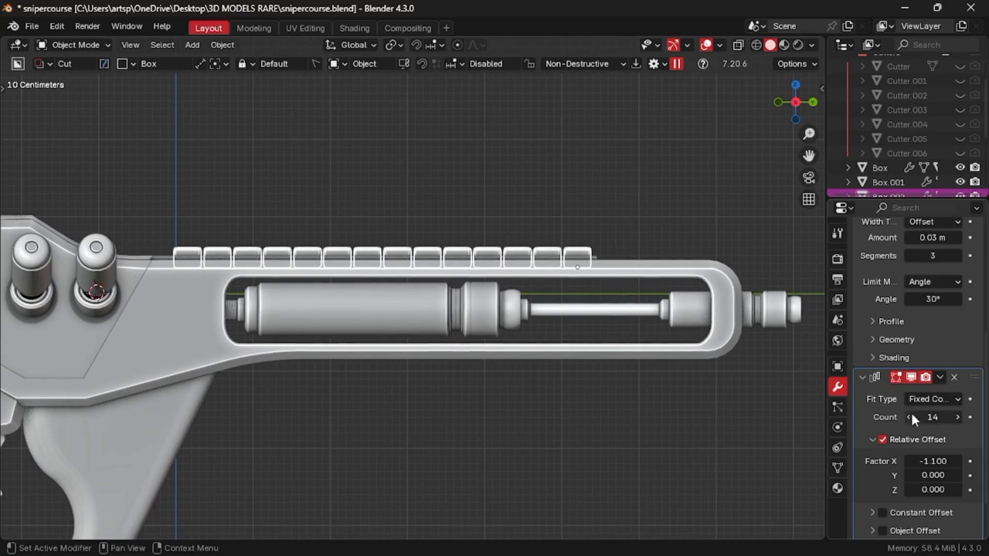
click(633, 499)
scroll(634, 499, down, 4)
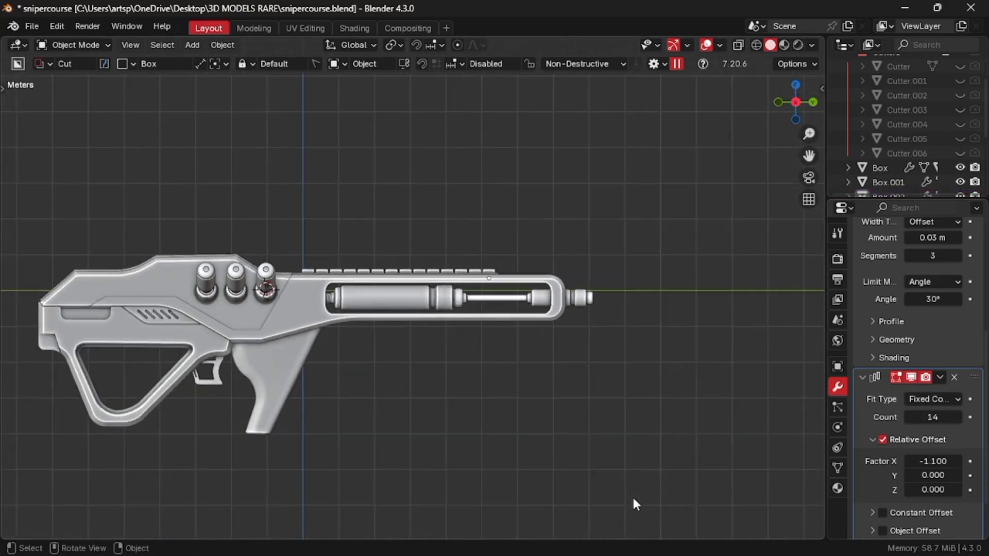
mouse_move(633, 499)
middle_down()
mouse_move(583, 527)
mouse_move(601, 501)
mouse_move(645, 507)
middle_up()
scroll(633, 499, up, 3)
Narrow the arrayed blocks and the strip beneath them along X
click(573, 263)
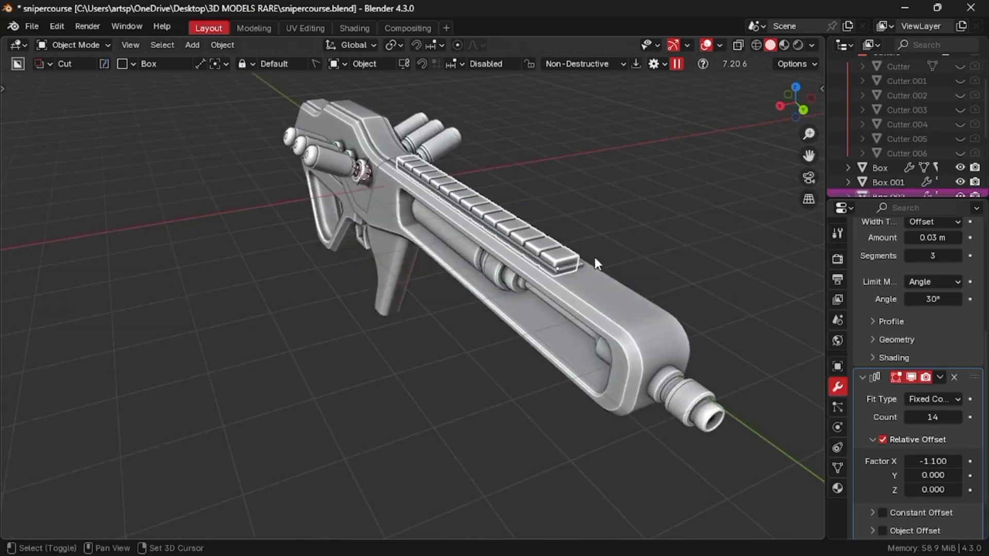
middle_drag(596, 258, 551, 265)
key(s)
key(x)
click(557, 292)
click(516, 284)
key(s)
key(x)
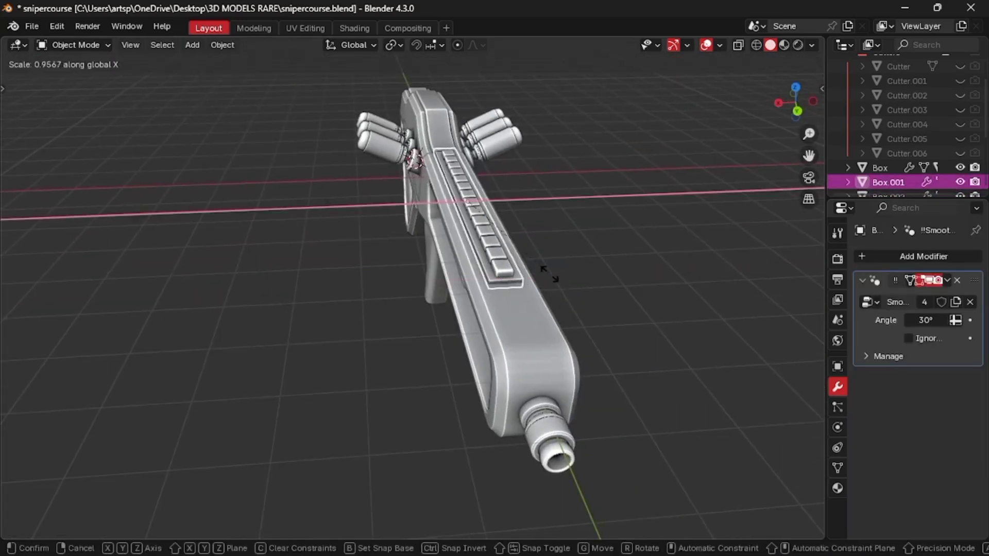
click(526, 269)
Scale the arrayed block to 0.458 along Y
click(505, 267)
key(KP_3)
scroll(505, 267, up, 7)
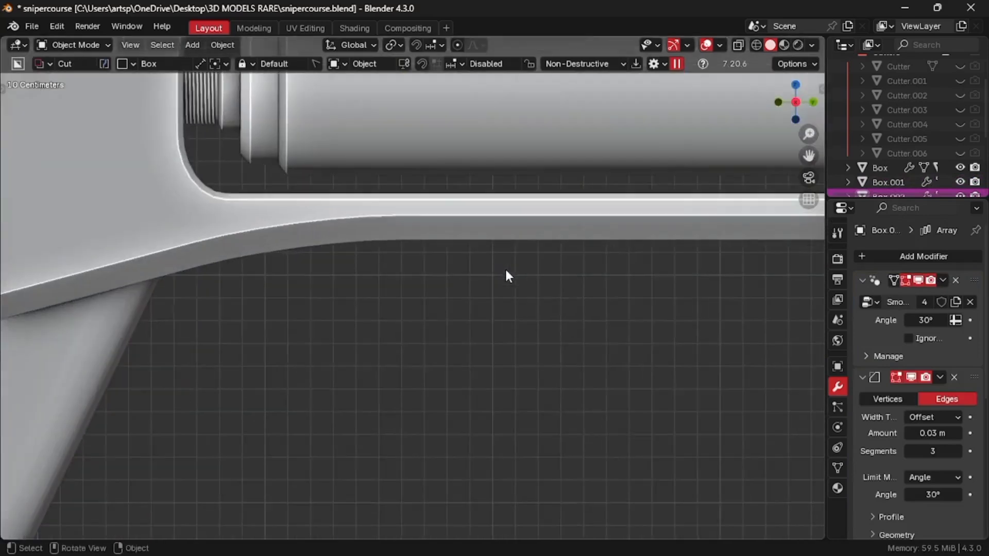
shift+middle_drag(505, 268, 658, 298)
key(s)
key(y)
click(631, 298)
scroll(631, 298, down, 2)
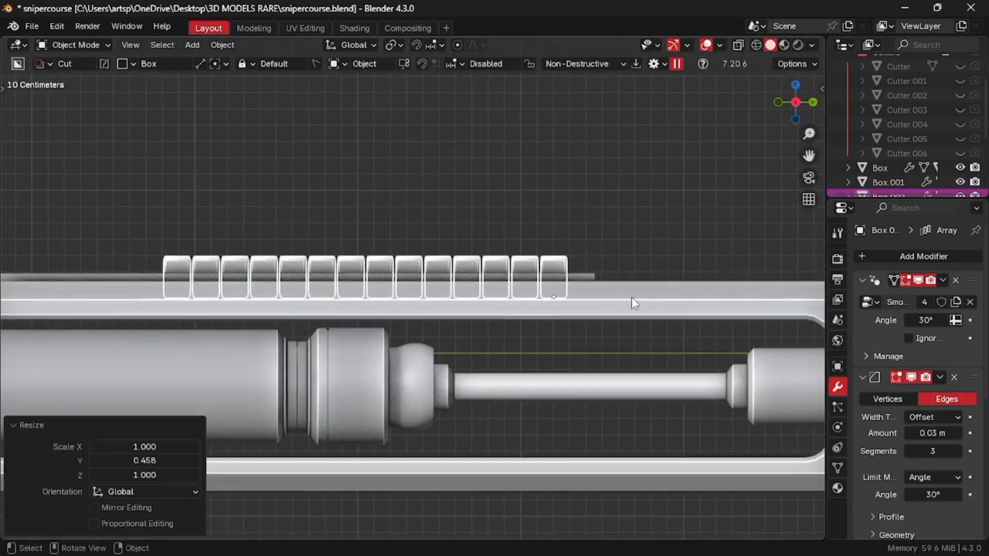
Set the block's array count to 30 to fill the length of the strip
scroll(892, 314, down, 10)
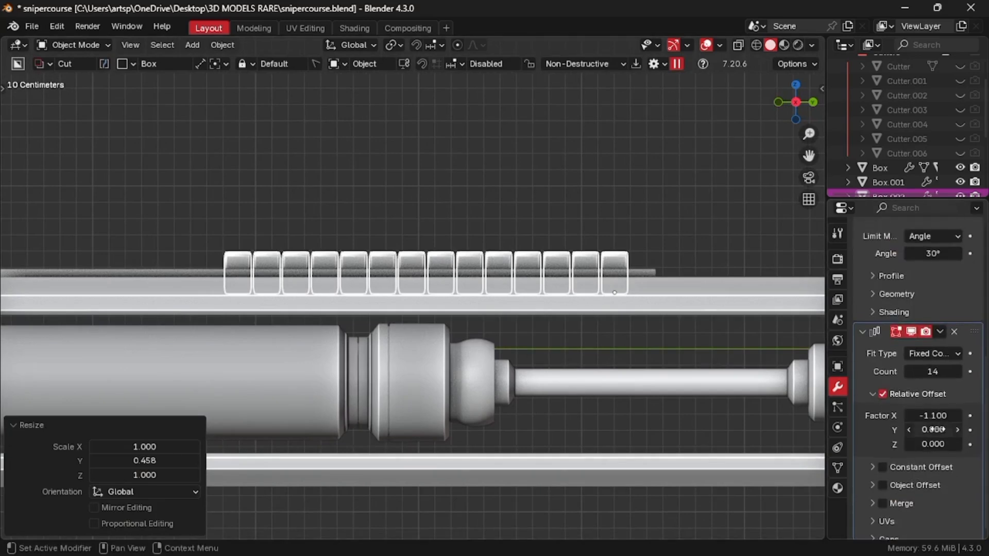
click(957, 372)
click(958, 372)
click(957, 372)
click(958, 372)
click(958, 371)
click(957, 371)
ctrl+scroll(956, 376, down, 20)
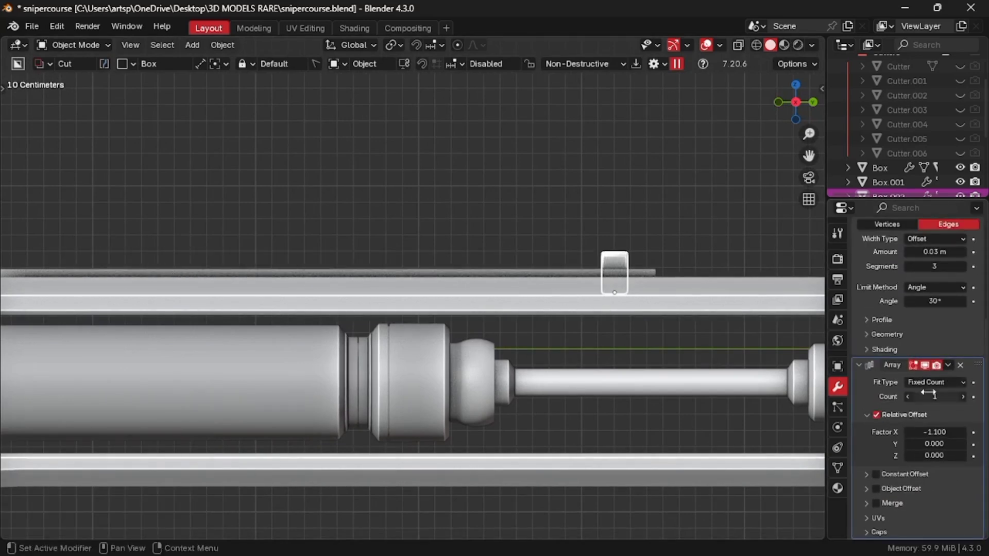
drag(929, 393, 945, 393)
scroll(497, 363, down, 2)
shift+middle_drag(305, 380, 462, 362)
drag(942, 397, 941, 396)
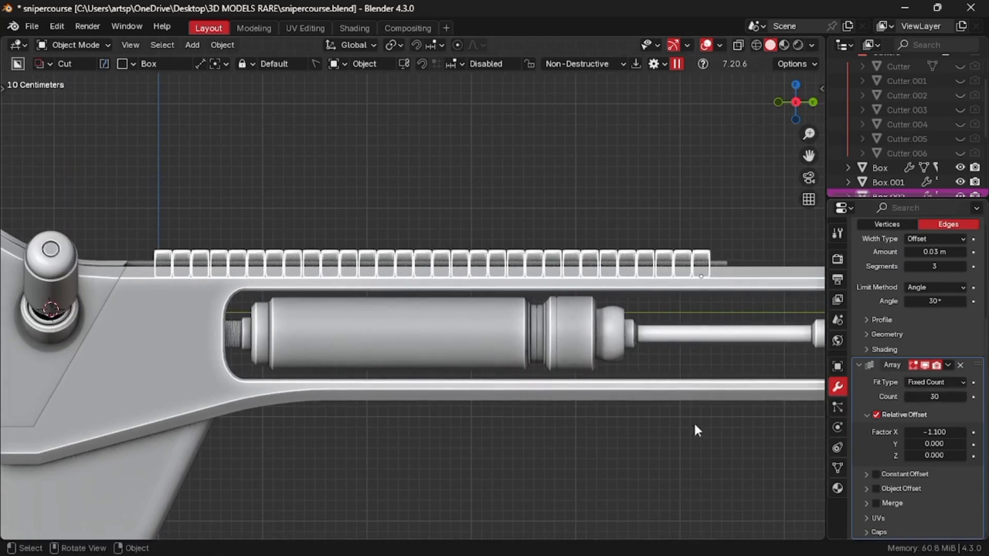
Widen the strip under the blocks by a factor of 1.128 along X and apply its scale
middle_drag(696, 430, 634, 434)
scroll(635, 434, down, 3)
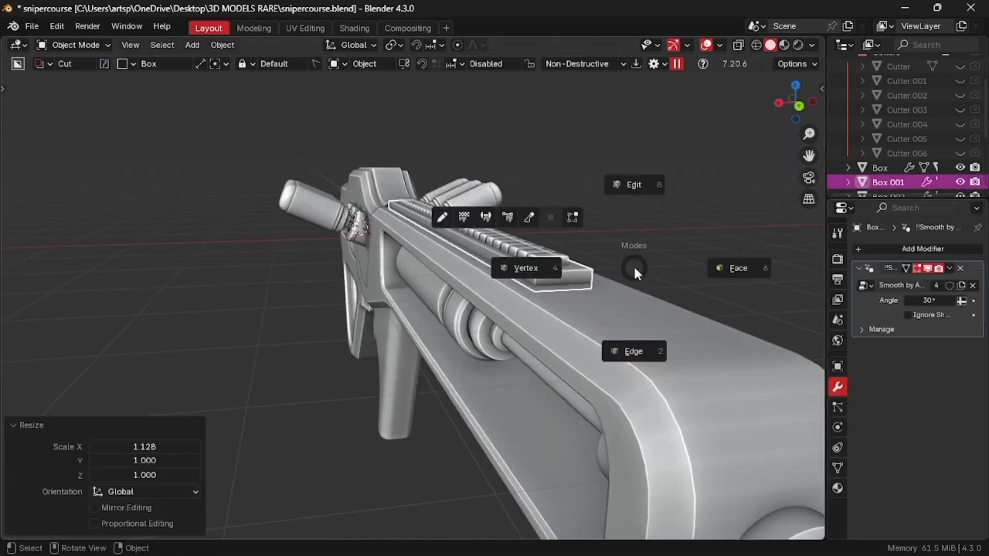
click(628, 314)
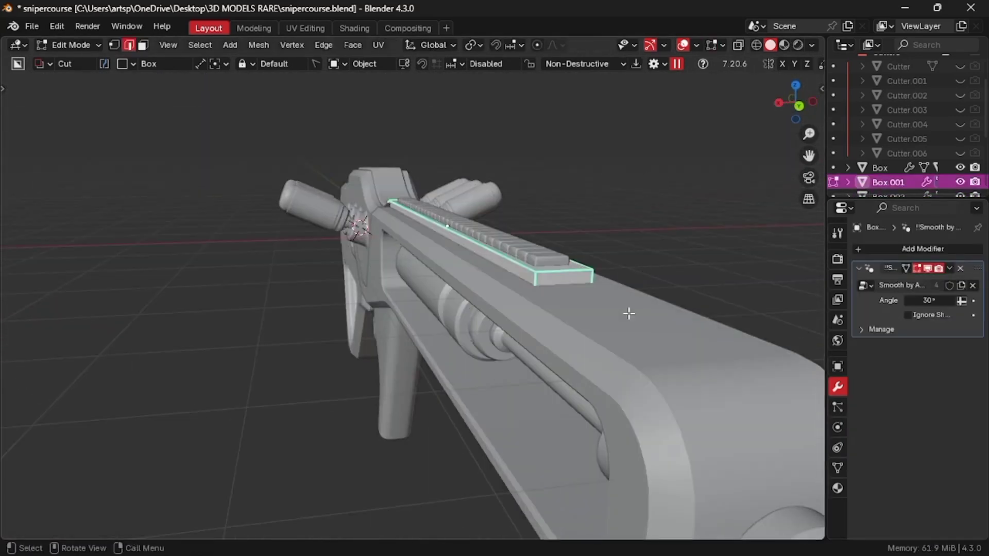
key(Tab)
click(629, 292)
key(ctrl+a)
click(590, 323)
Bevel the strip's long upper edges by about 0.041 m with 5 segments in Edit Mode
key(Tab)
click(580, 388)
mouse_move(505, 256)
middle_down()
mouse_move(608, 259)
mouse_move(523, 261)
middle_up()
key(ctrl+b)
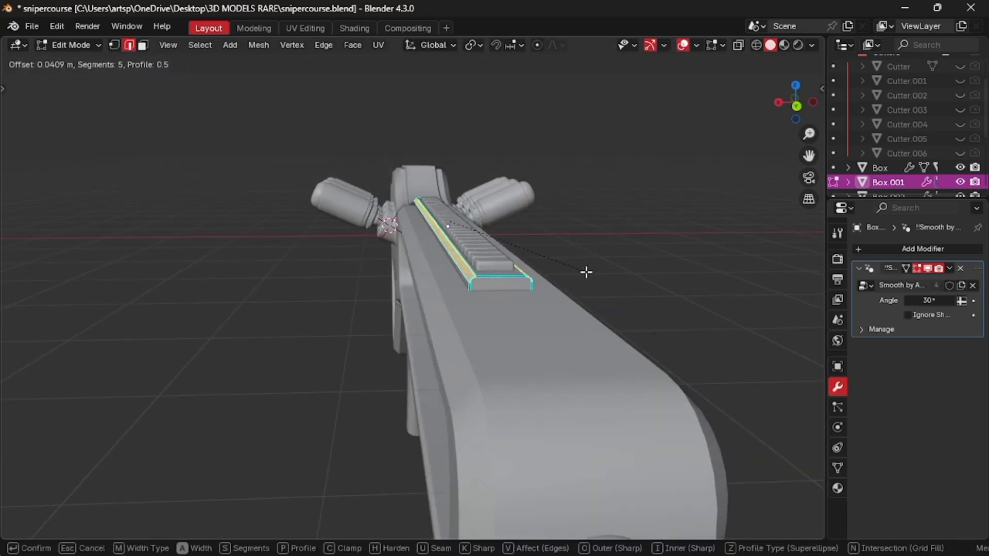
click(586, 270)
key(Tab)
click(602, 278)
Duplicate the strip and its blocks, moving the copy about -7.368 m along Y and 0.509 m along Z onto the rear body
scroll(602, 278, down, 5)
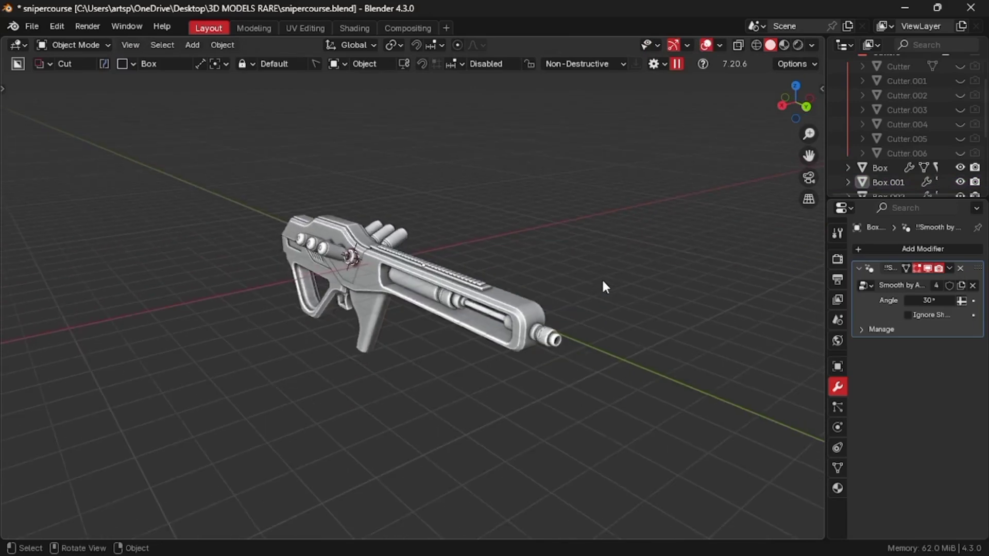
key(KP_4)
key(KP_3)
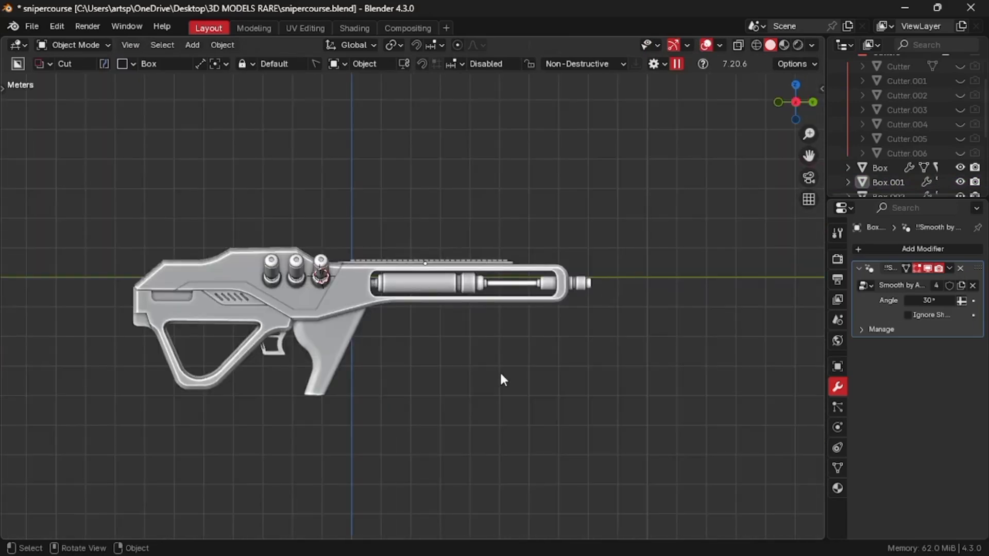
click(581, 254)
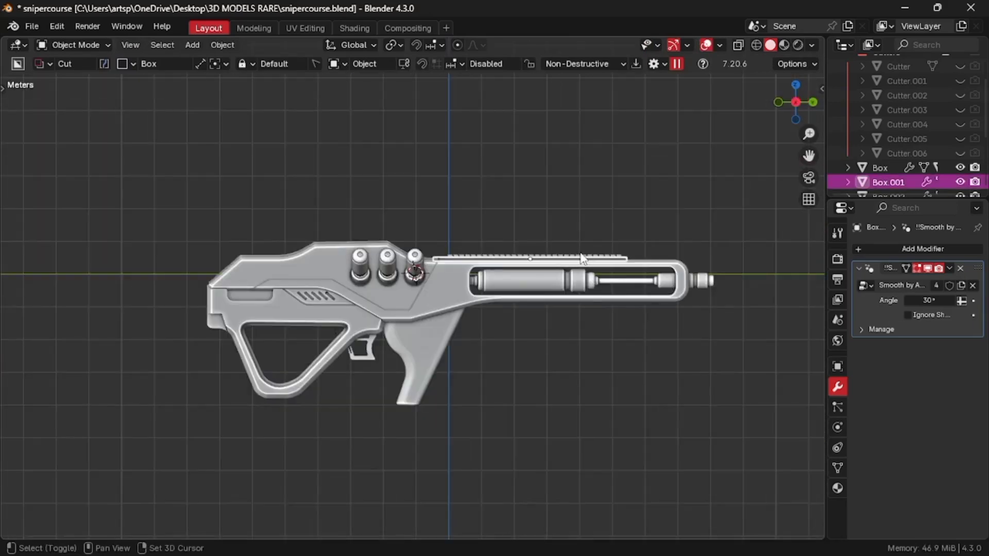
click(636, 261)
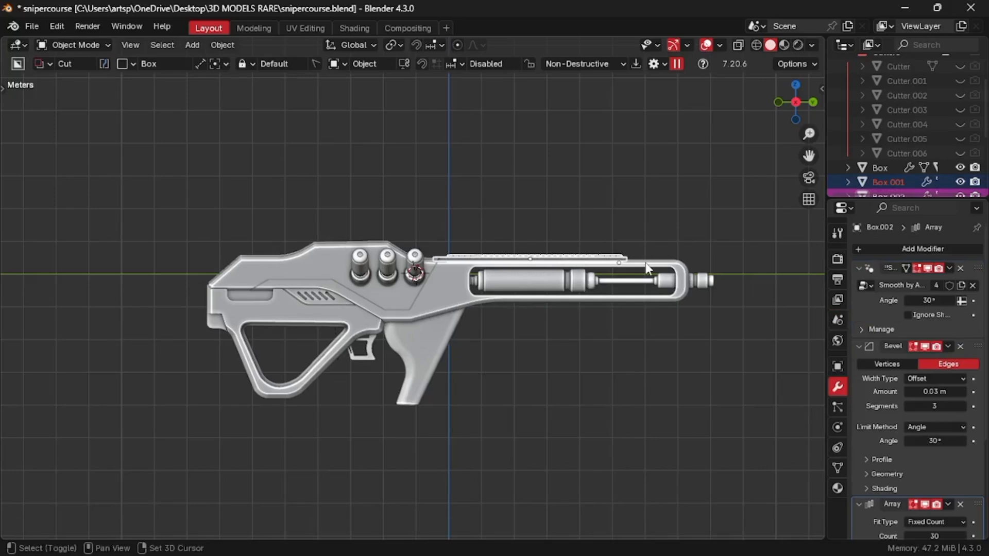
key(shift+d)
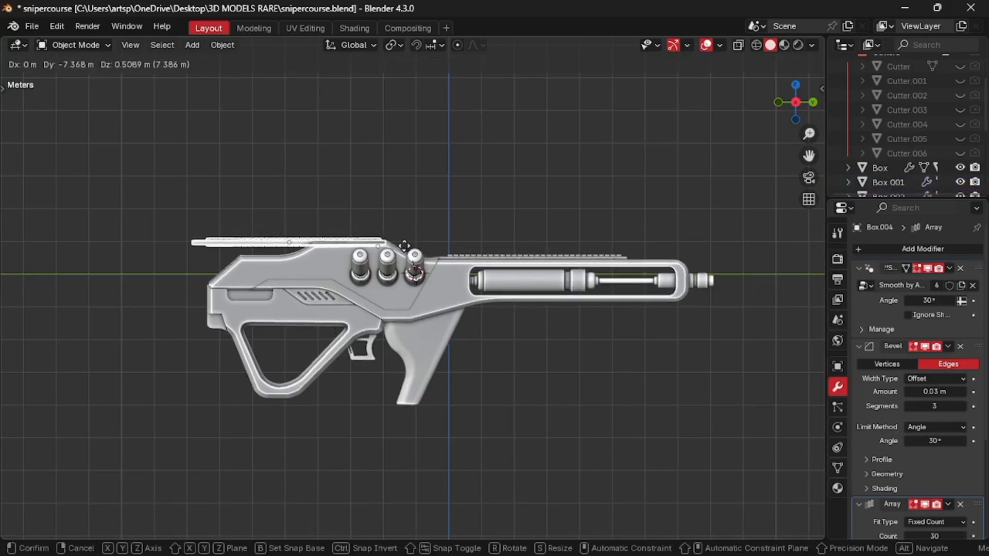
click(405, 245)
Raise the duplicated rail about 0.023 m along Z
scroll(405, 246, up, 7)
key(g)
key(z)
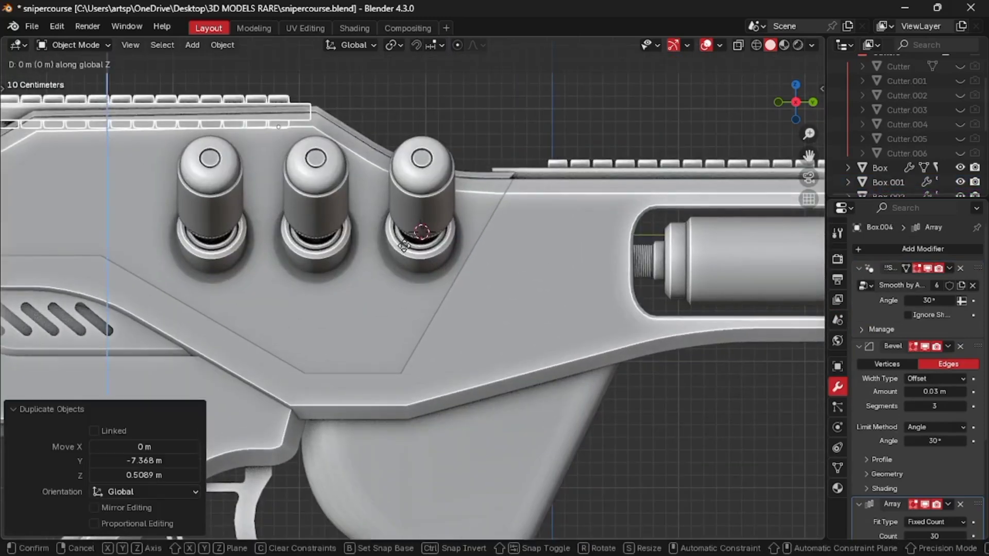
click(407, 242)
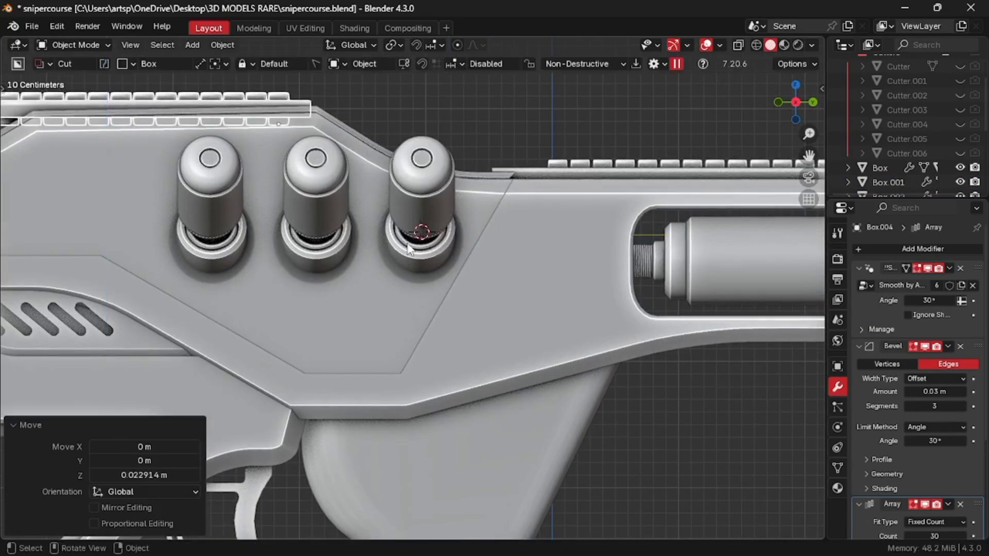
Cut away the rear part of the duplicated strip with a box cut so it ends on the body's flat top
scroll(758, 142, down, 5)
scroll(412, 283, up, 3)
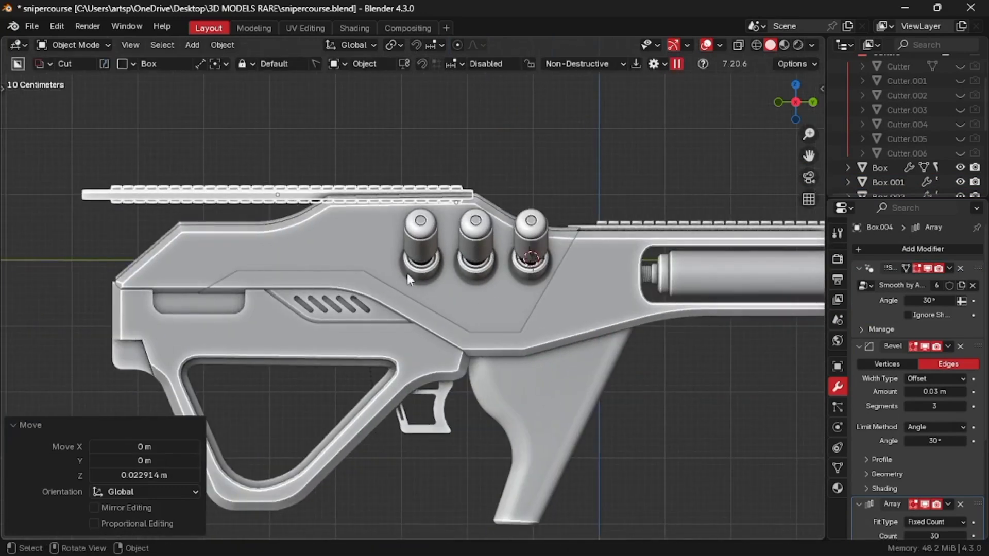
click(196, 201)
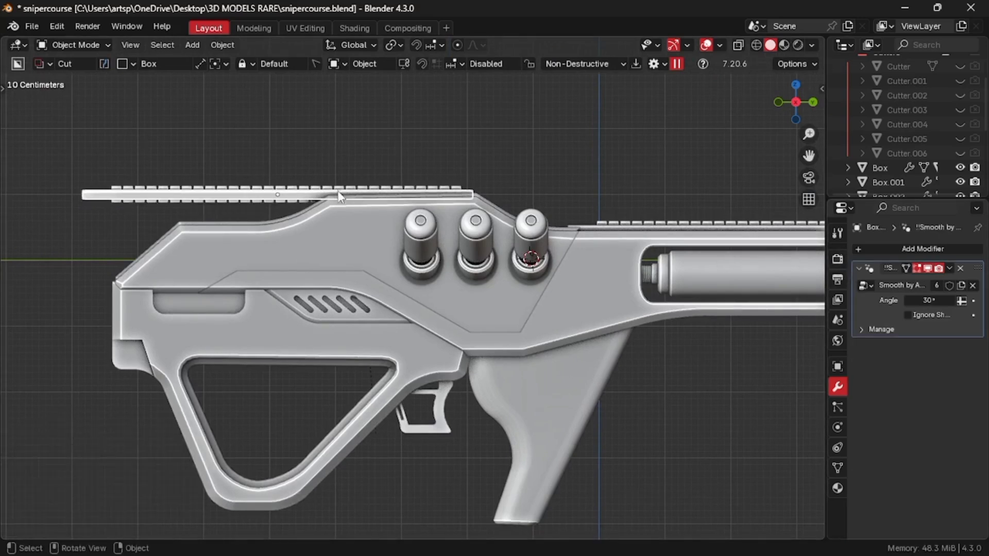
key(d)
drag(52, 128, 263, 226)
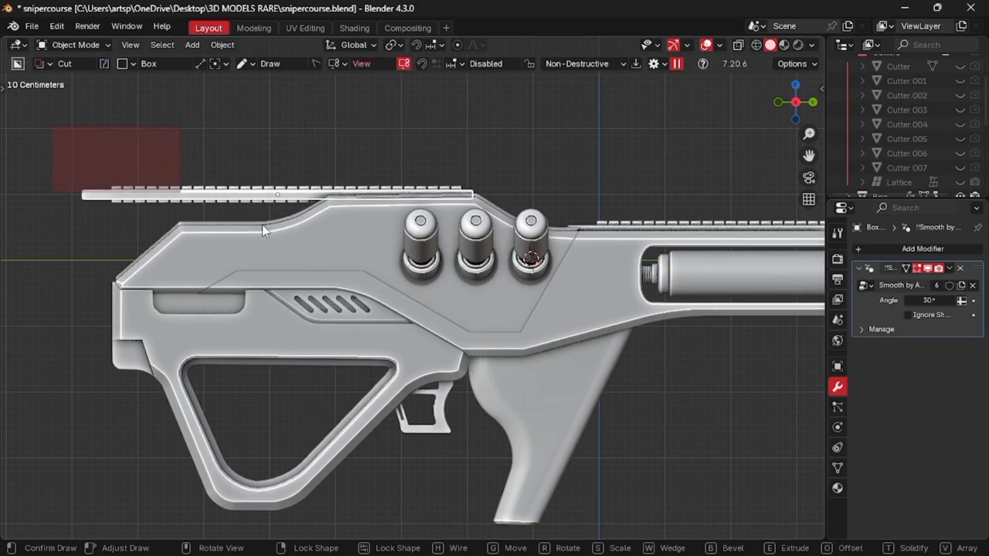
click(340, 252)
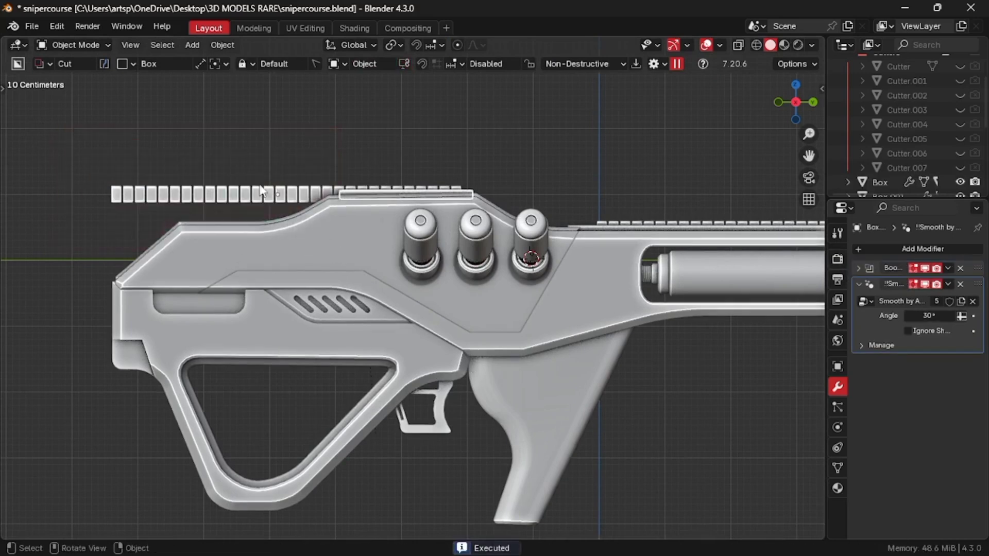
Set the array count of the duplicated blocks to 10 to match the shortened strip
key(v)
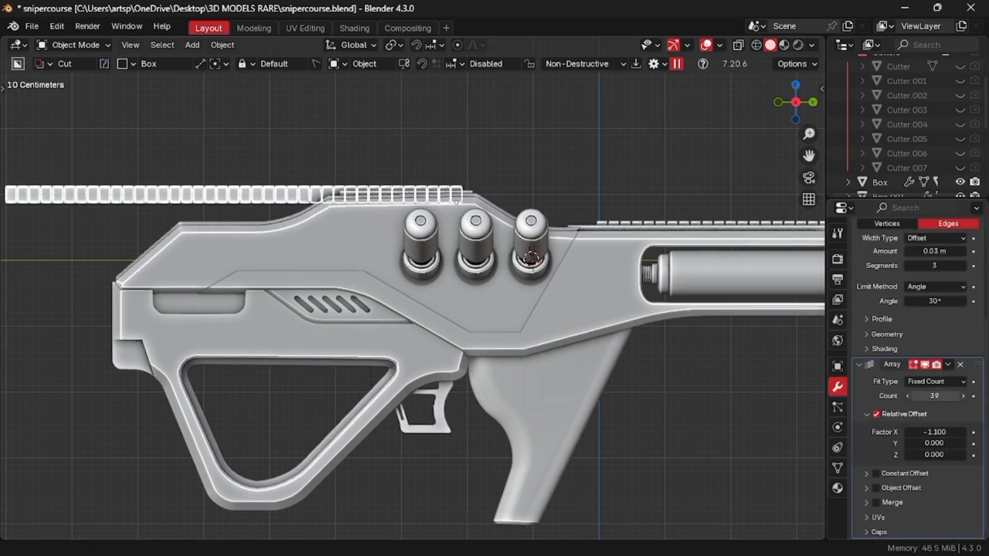
drag(943, 396, 926, 396)
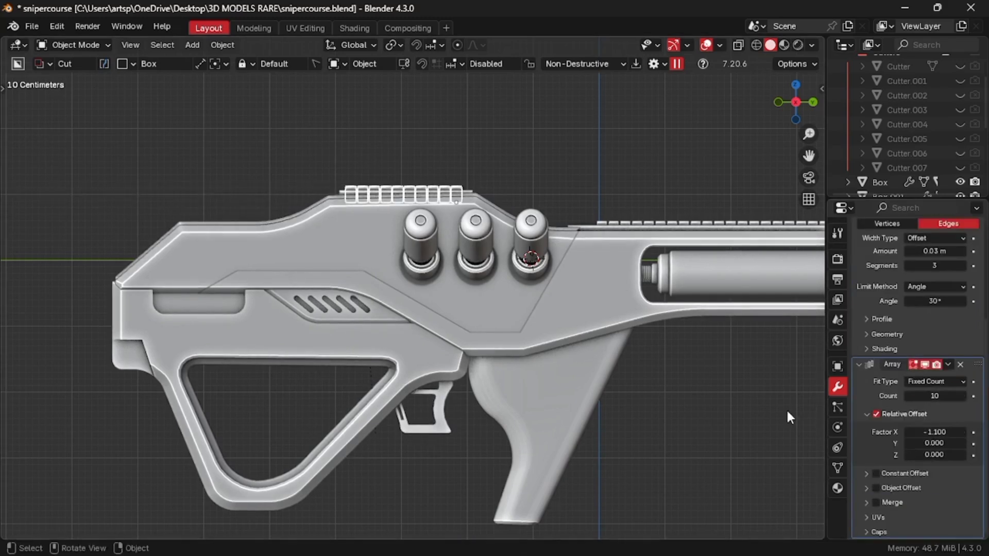
scroll(787, 409, down, 3)
middle_drag(664, 340, 577, 347)
scroll(542, 274, up, 4)
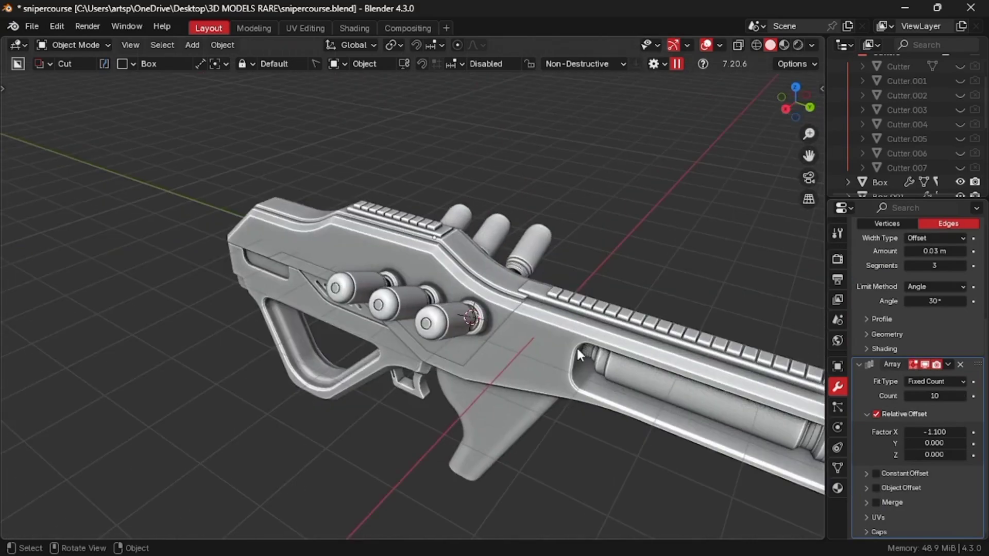
Cut a centred rectangular notch into the rear end of the barrel housing's strip with a box cut from above
click(576, 349)
key(KP_Decimal)
key(KP_7)
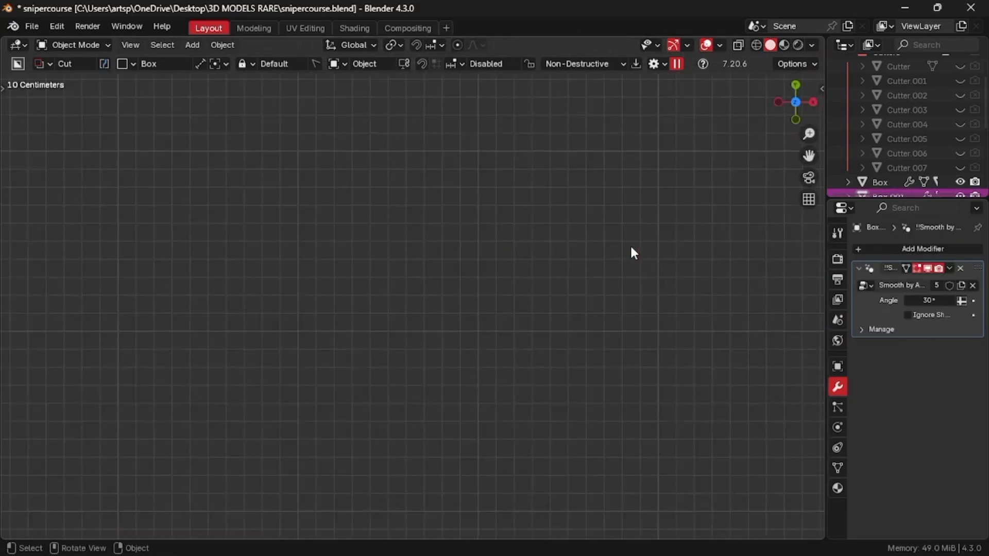
scroll(634, 252, down, 3)
key(f)
key(KP_8)
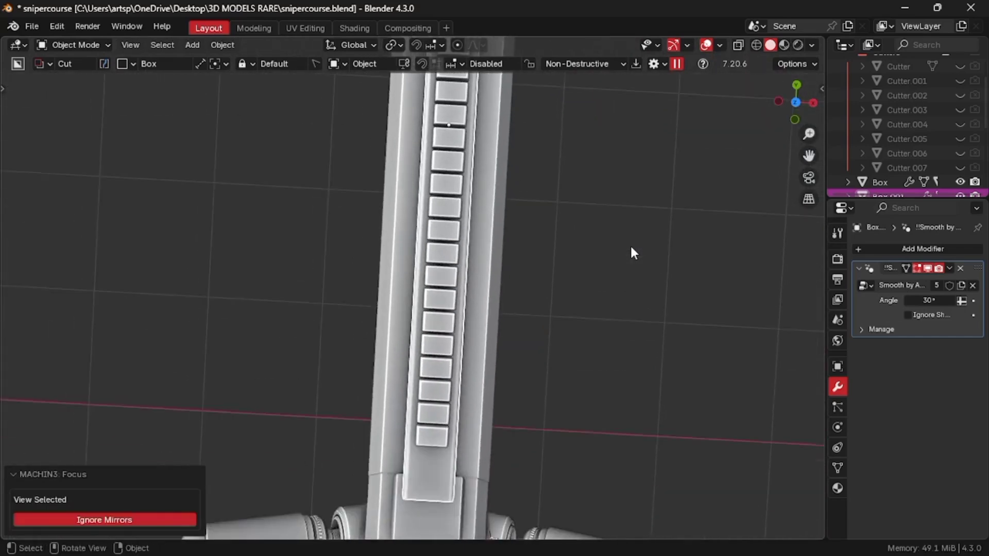
key(KP_7)
scroll(698, 117, down, 2)
key(d)
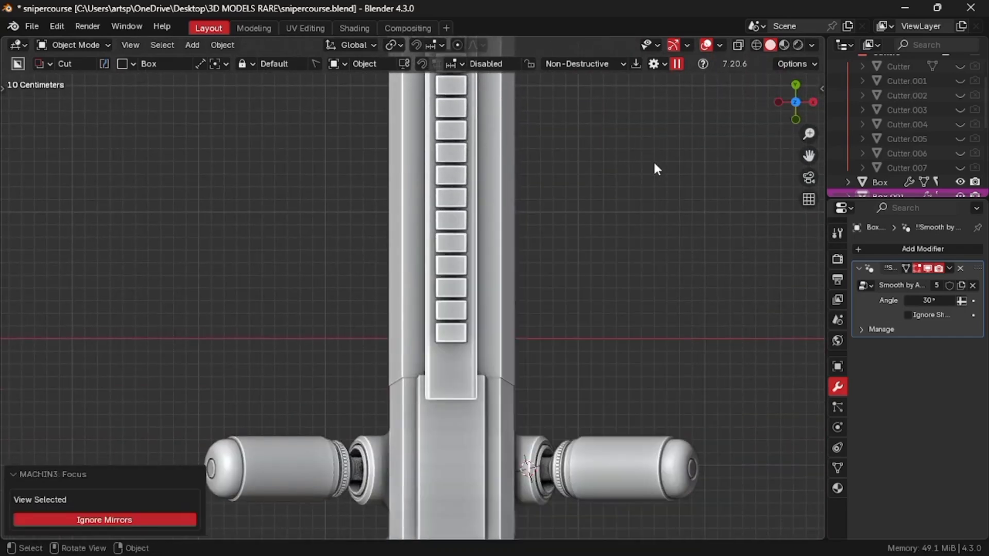
drag(440, 365, 462, 405)
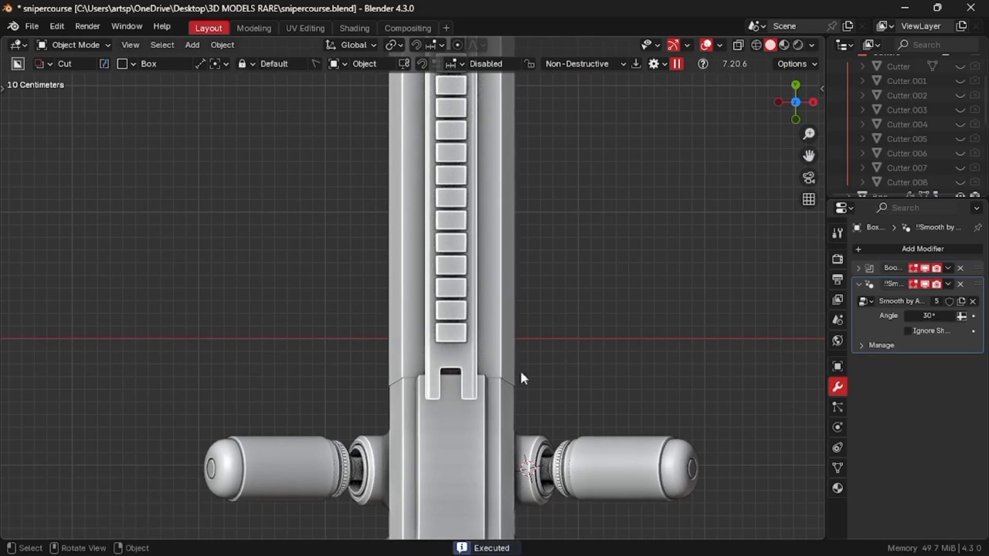
scroll(558, 353, down, 1)
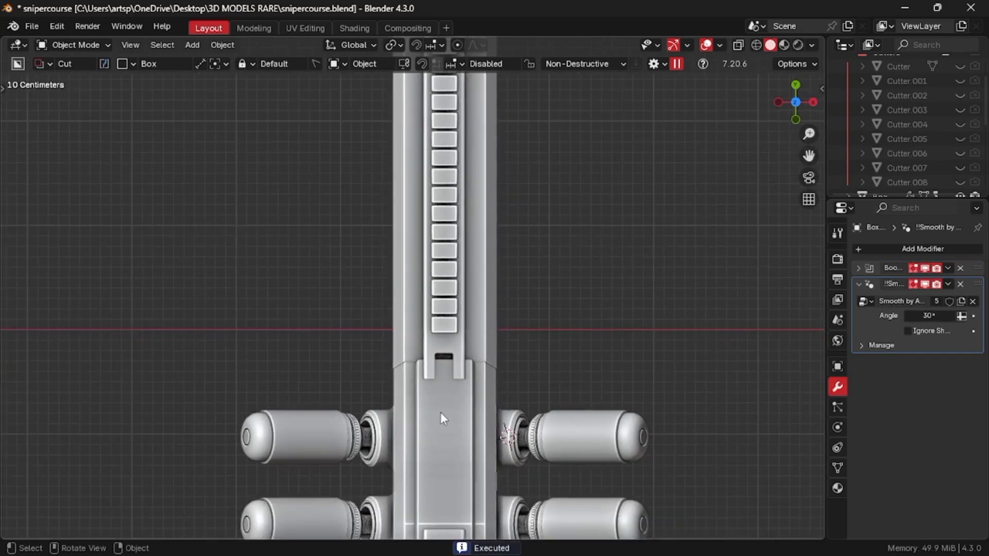
Create a butt-pad block behind the rear body in side view with BoxCutter's Make mode and Ngon shape, following the body's slanted rear outline
middle_drag(441, 412, 425, 391)
middle_drag(394, 363, 521, 307)
scroll(522, 311, up, 2)
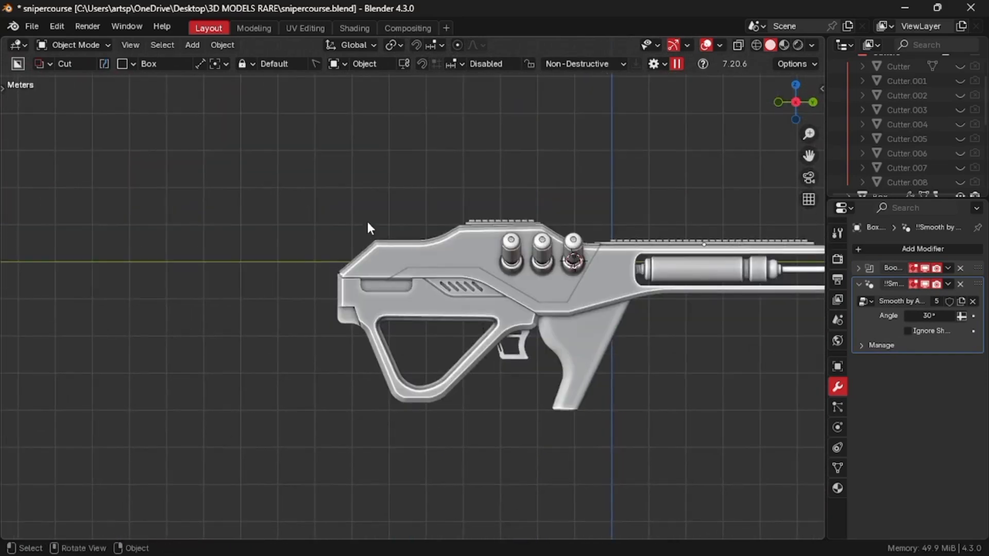
key(d)
click(361, 247)
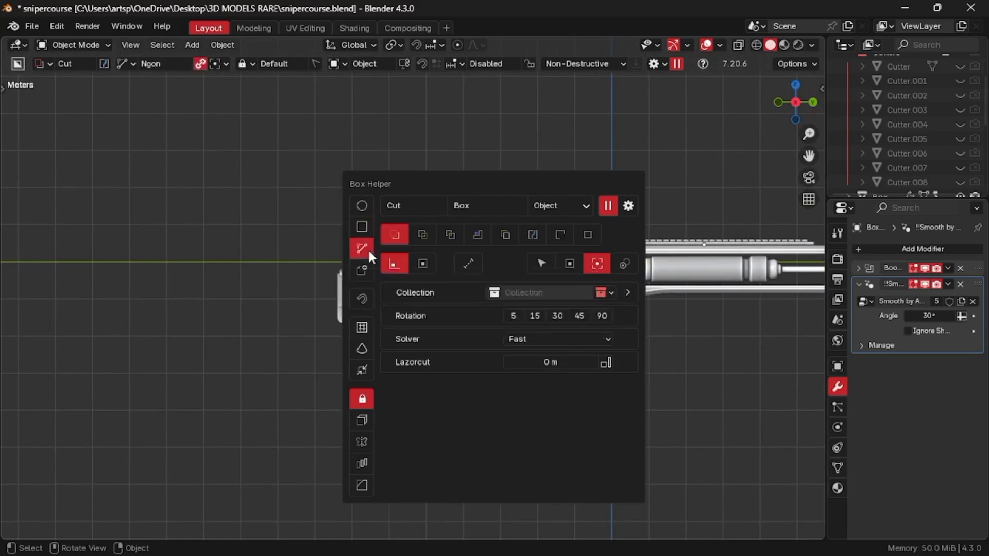
click(362, 242)
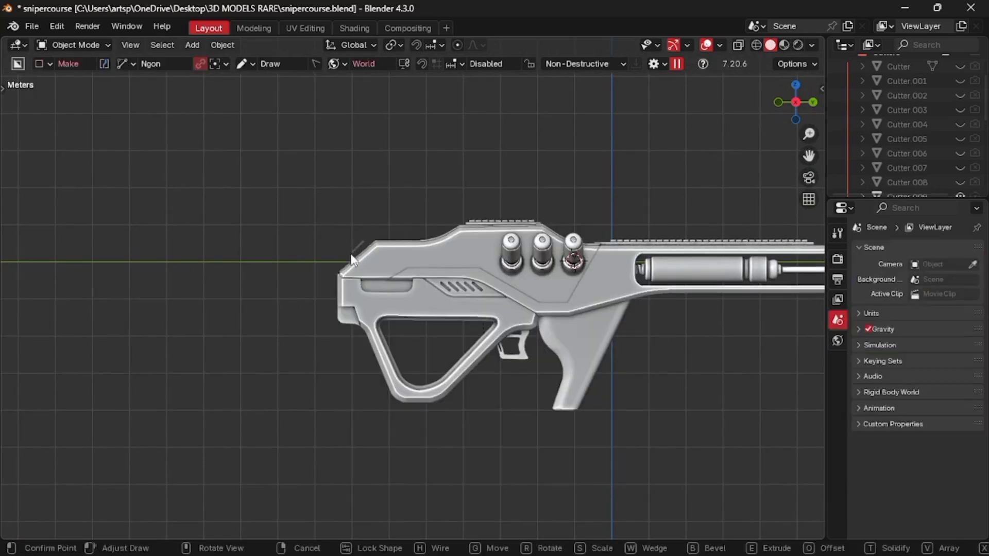
click(332, 270)
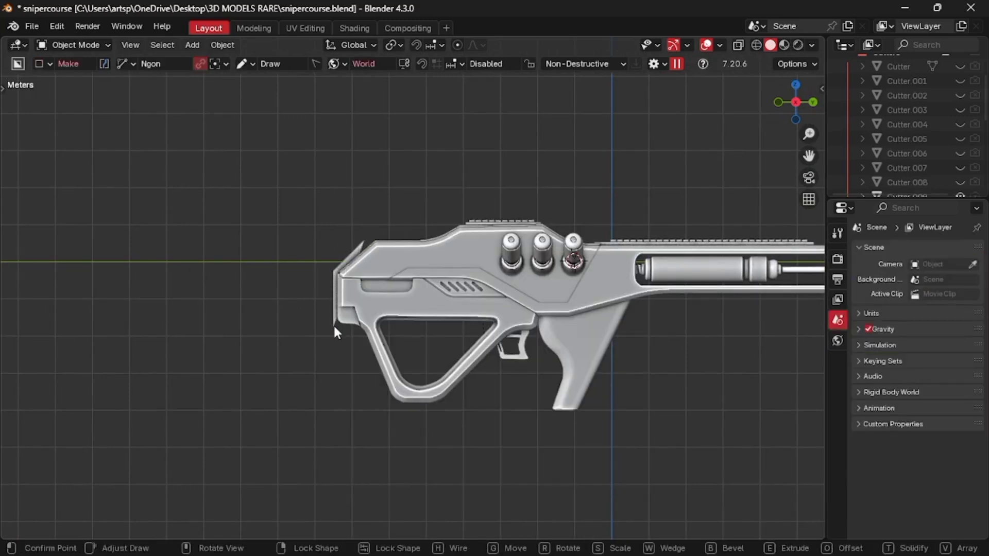
click(333, 339)
click(323, 345)
click(304, 336)
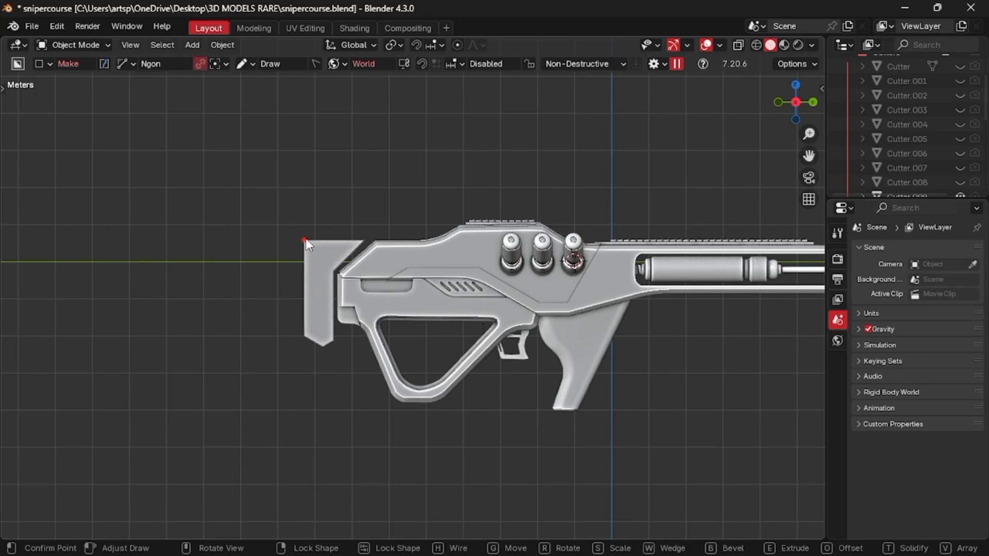
click(305, 239)
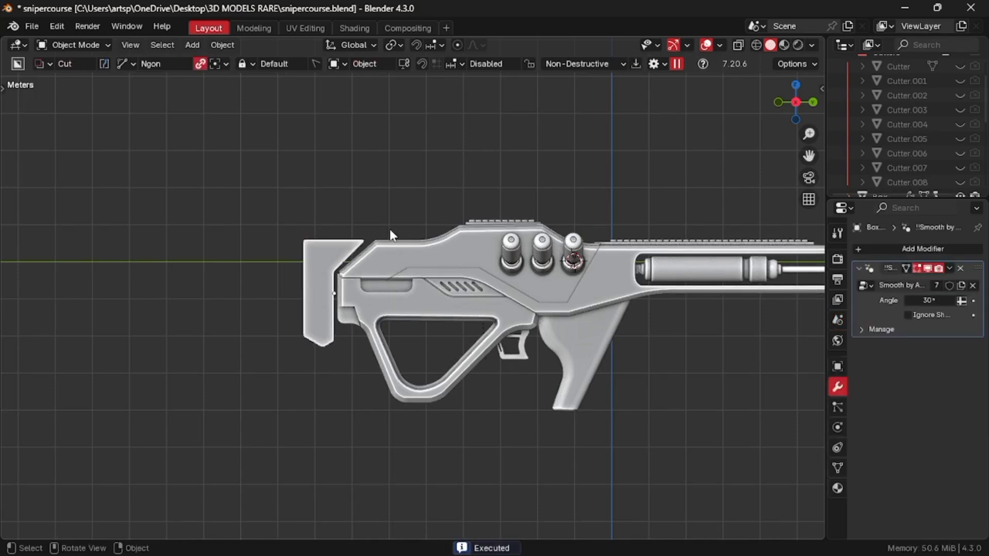
Apply all transforms to the new butt-pad block and set its origin to its geometry
key(ctrl+a)
click(333, 268)
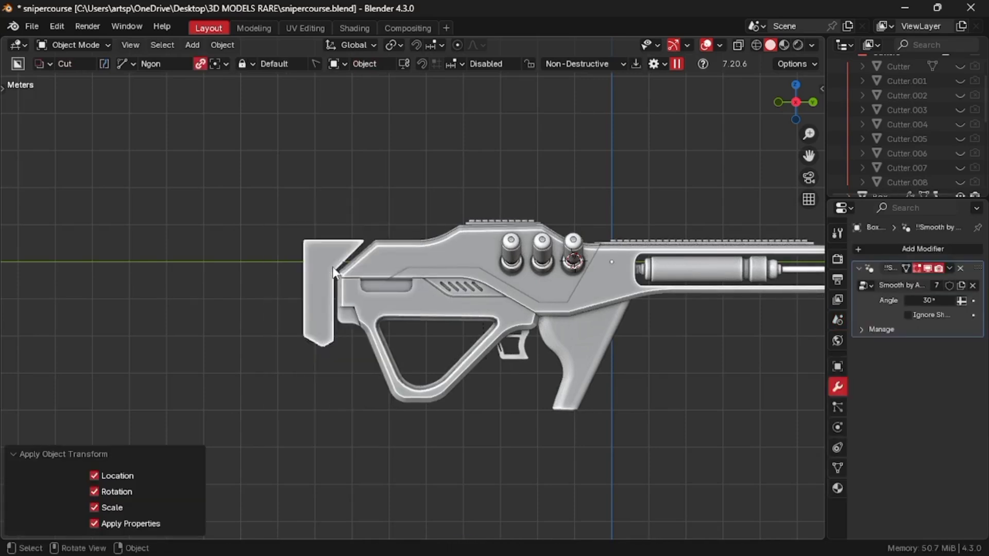
right_click(274, 307)
mouse_move(338, 320)
click(436, 338)
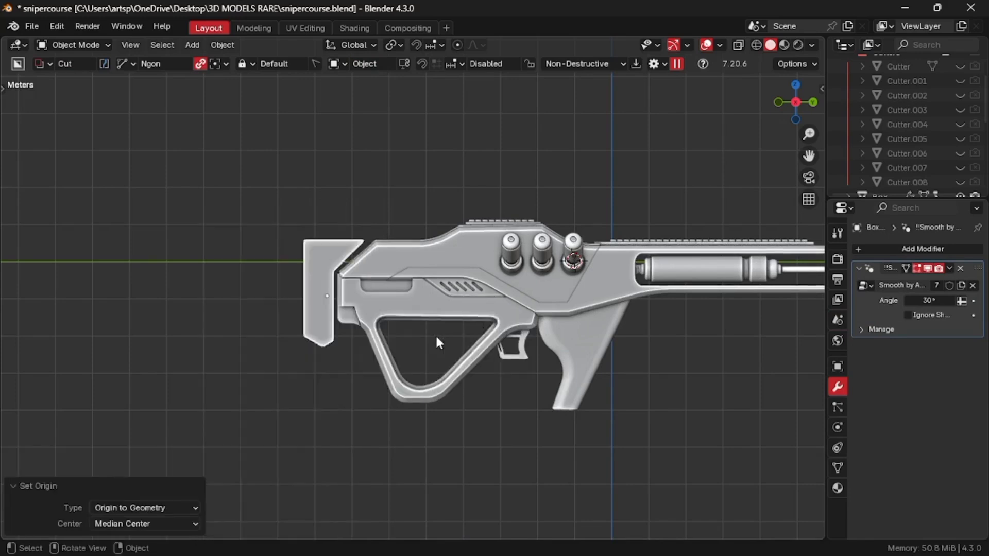
Centre the butt-pad block on the rifle along X and scale its width by about 1.72 to match the body
middle_drag(299, 139, 397, 181)
key(KP_1)
key(g)
key(x)
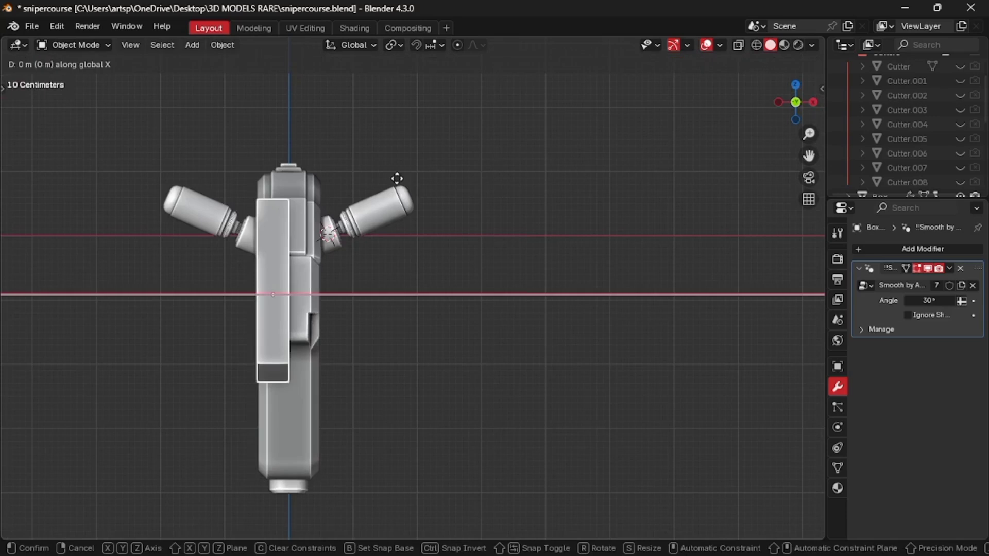
click(418, 174)
key(s)
key(x)
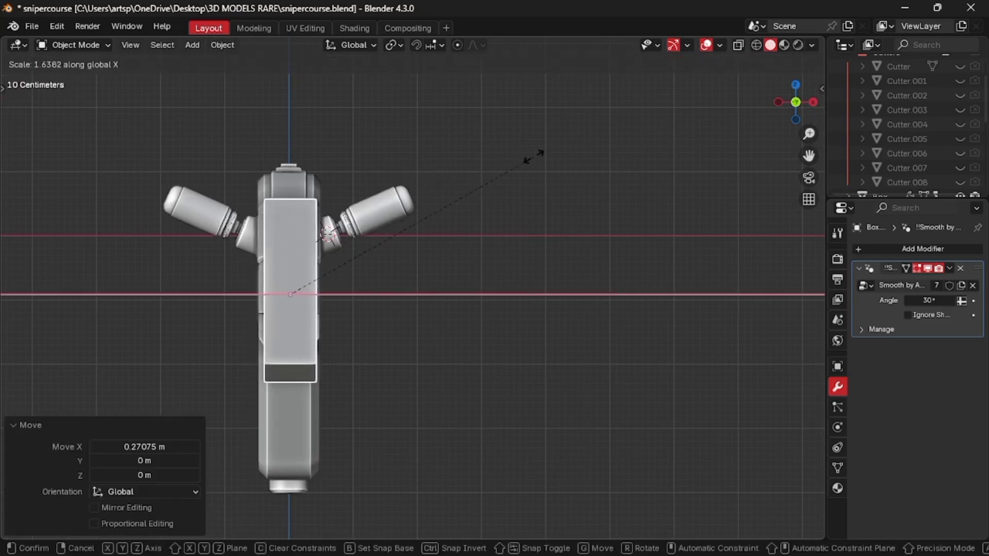
click(544, 157)
key(g)
key(x)
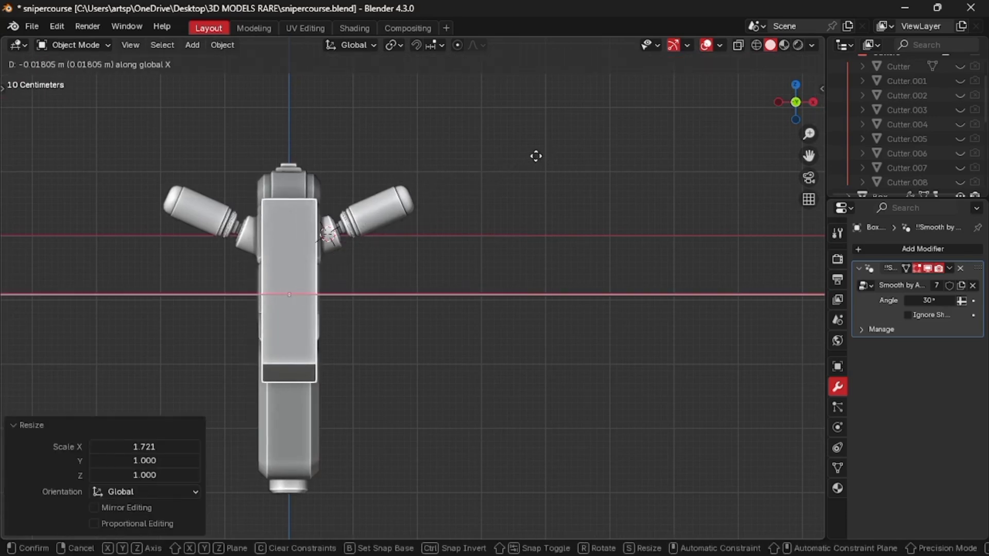
click(536, 157)
Mirror the butt-pad block across X and bevel its rear upper corner edge into a chamfer
middle_drag(424, 339, 364, 252)
key(alt+shift+x)
click(441, 329)
key(Tab)
click(364, 336)
key(ctrl+b)
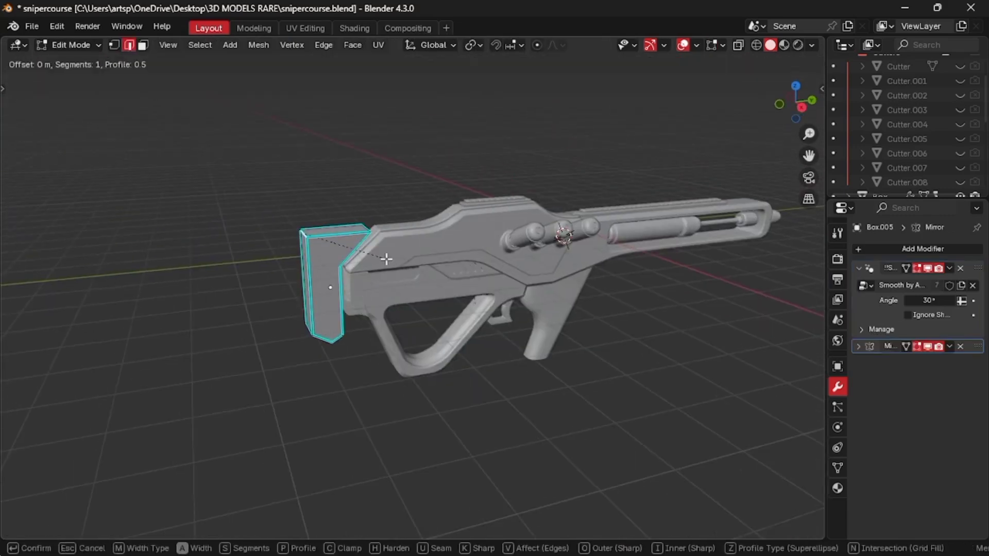
click(411, 254)
Try adding a loop cut near the lower end of the butt-pad block's front face
middle_drag(410, 253, 385, 267)
scroll(385, 267, up, 5)
key(3)
key(ctrl+r)
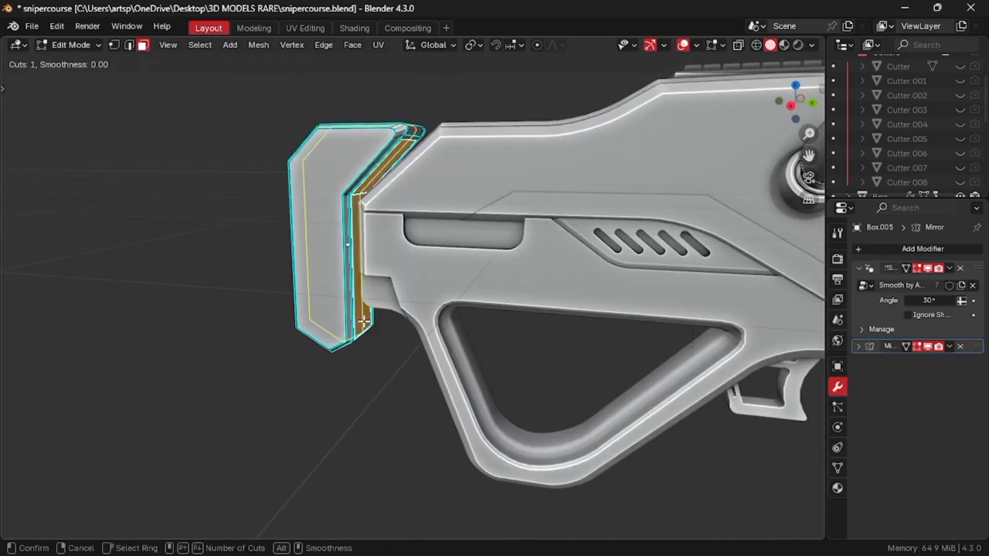
click(361, 266)
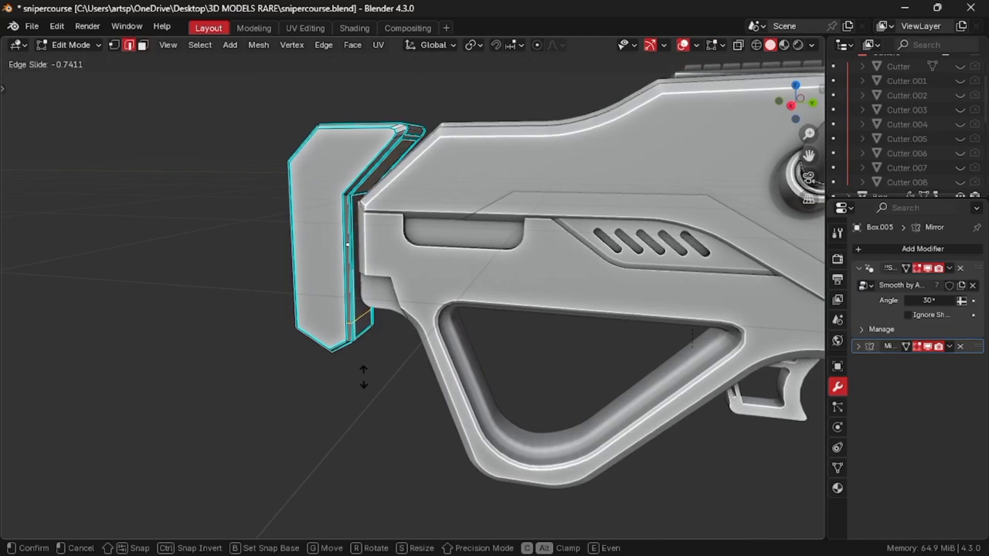
click(364, 377)
Try insetting the block's front faces by about 0.059 m and extruding them about 0.33 m toward the body
key(3)
ctrl+click(388, 164)
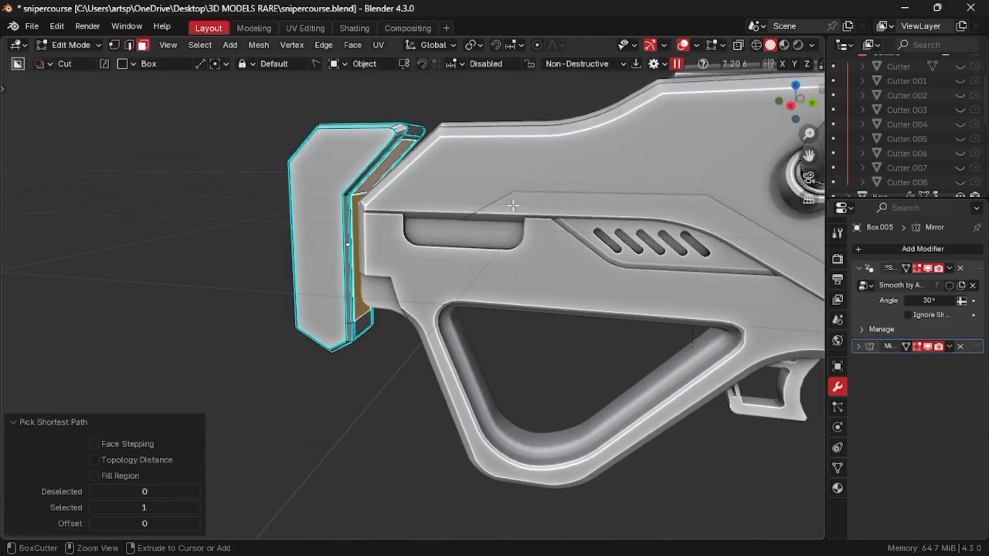
middle_drag(387, 164, 562, 209)
key(i)
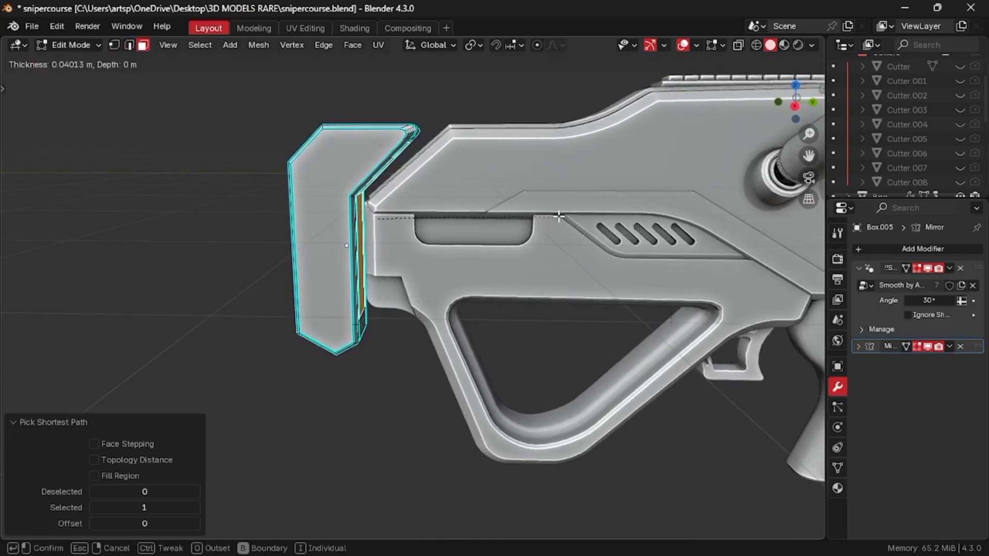
click(557, 217)
key(e)
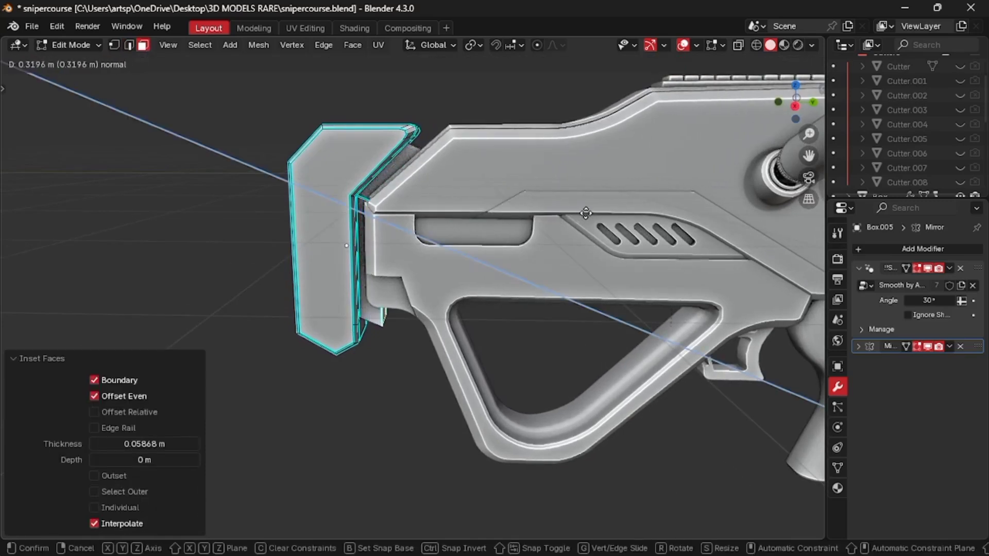
click(586, 213)
Try flattening the extruded faces with a Y scale of 0 and moving them about 0.51 m along Y and slightly up
key(s)
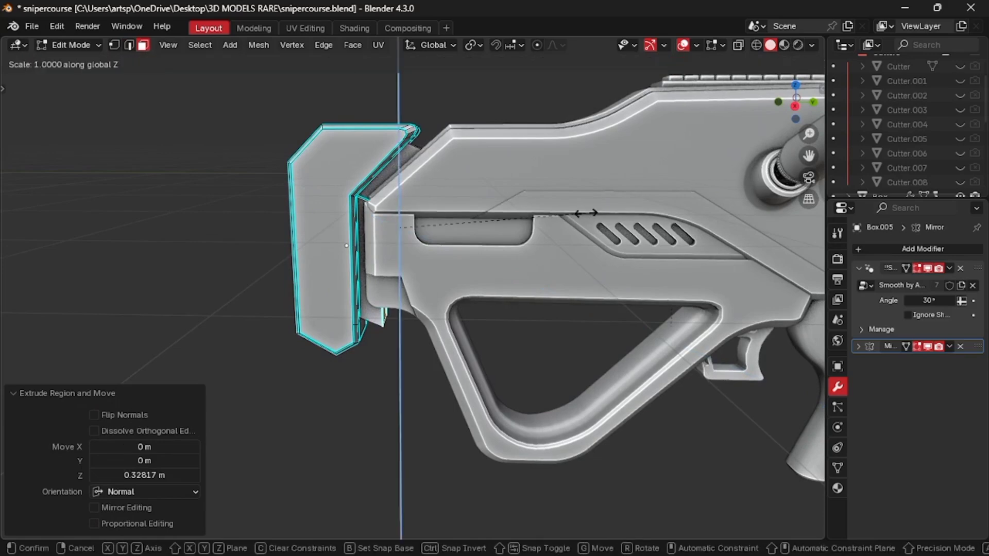
key(y)
key(Return)
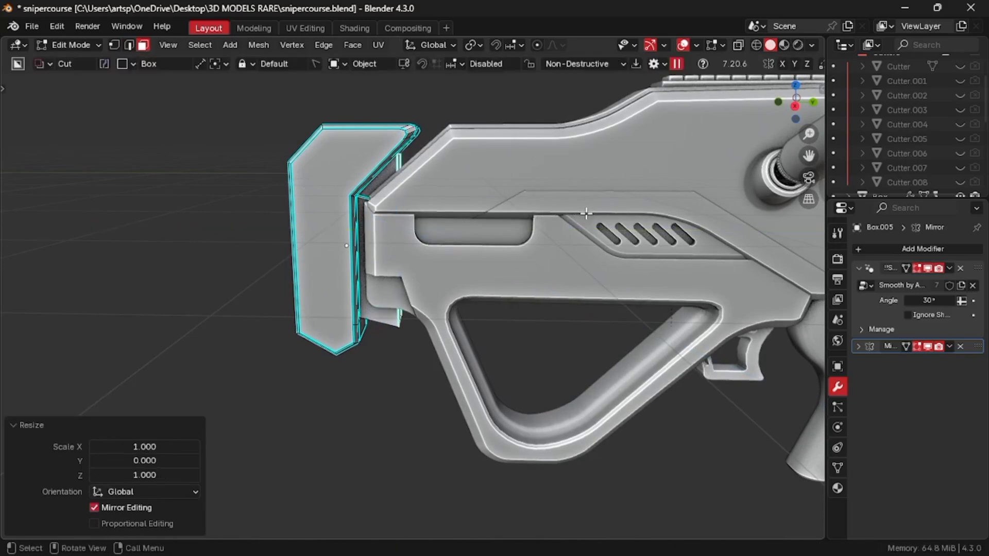
key(g)
key(y)
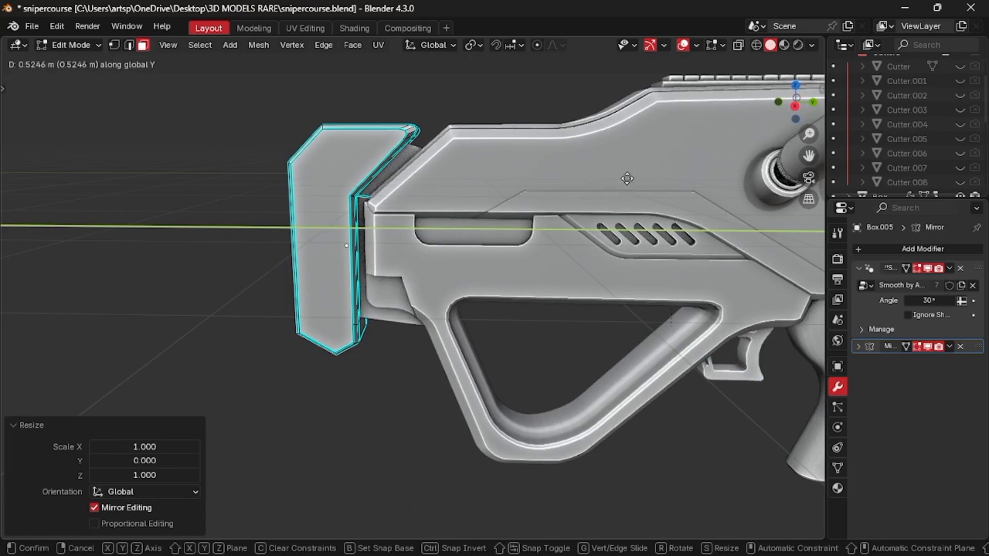
click(626, 175)
key(g)
key(z)
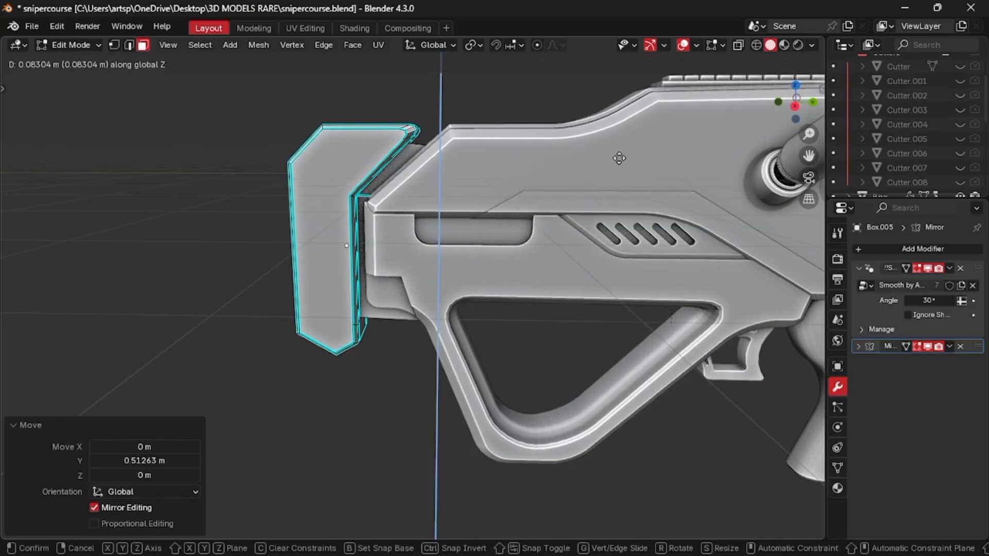
click(619, 158)
Round the upper side edge of the butt-pad block with a 7-segment bevel of about 0.24 m
middle_drag(619, 158, 251, 182)
click(335, 180)
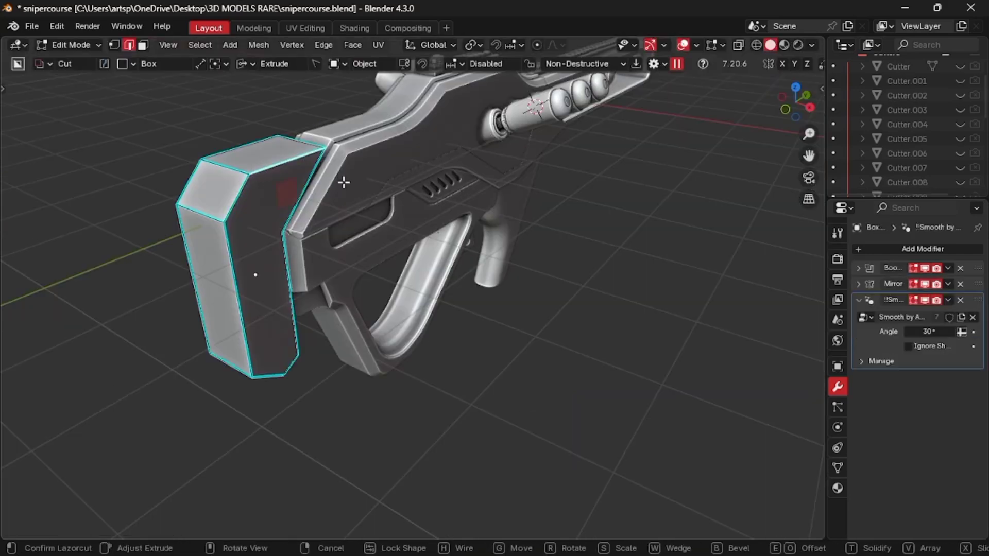
key(Escape)
key(ctrl+b)
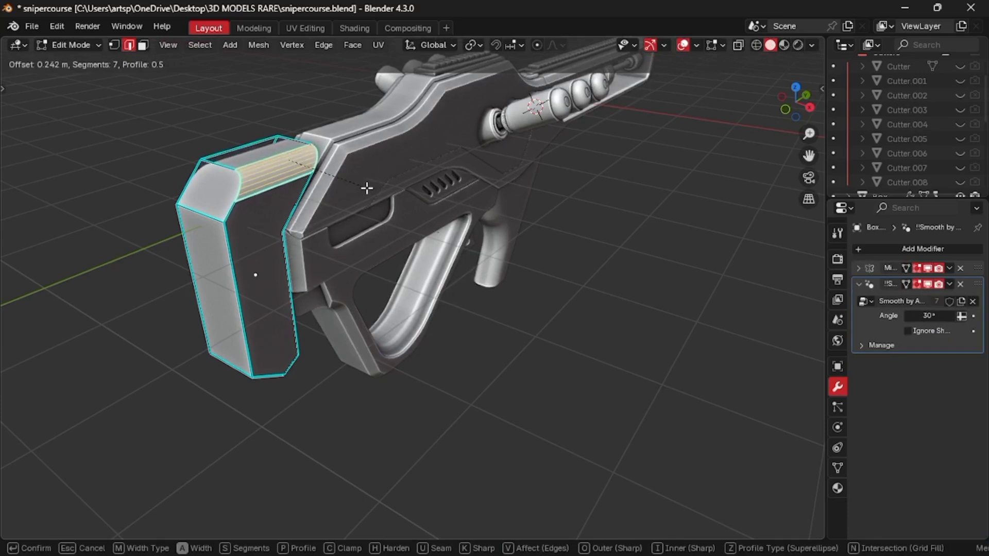
click(365, 189)
Inset the block's rear faces and extrude them about 0.082 m backward along Y
key(3)
click(294, 306)
middle_drag(304, 258, 362, 242)
scroll(364, 241, up, 3)
key(i)
click(362, 242)
key(KP_3)
key(e)
key(y)
click(354, 242)
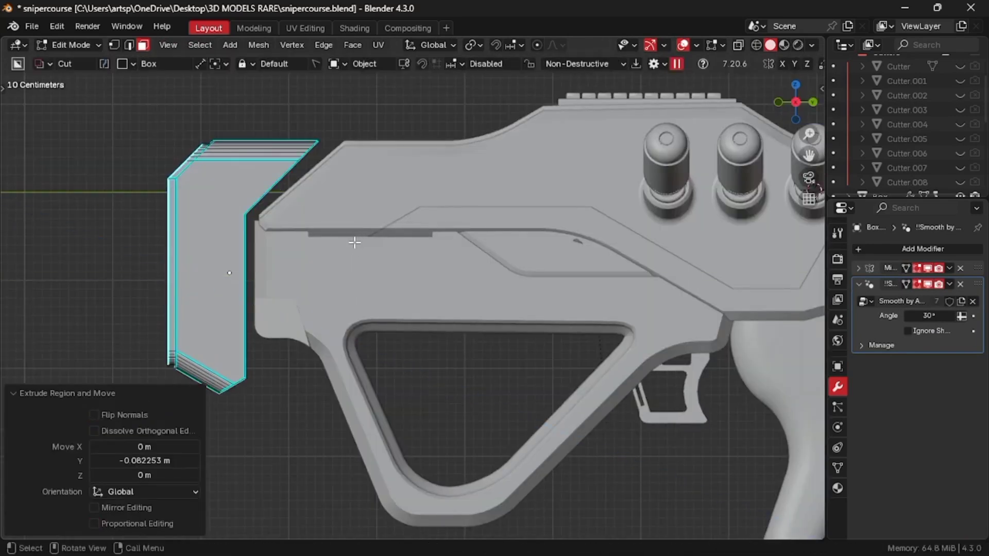
Extrude the rear faces another 0.28 m or so backward along Y
key(e)
key(y)
click(330, 243)
Taper the rear end by scaling its faces to about 0.93 and adjust their position along Y
key(s)
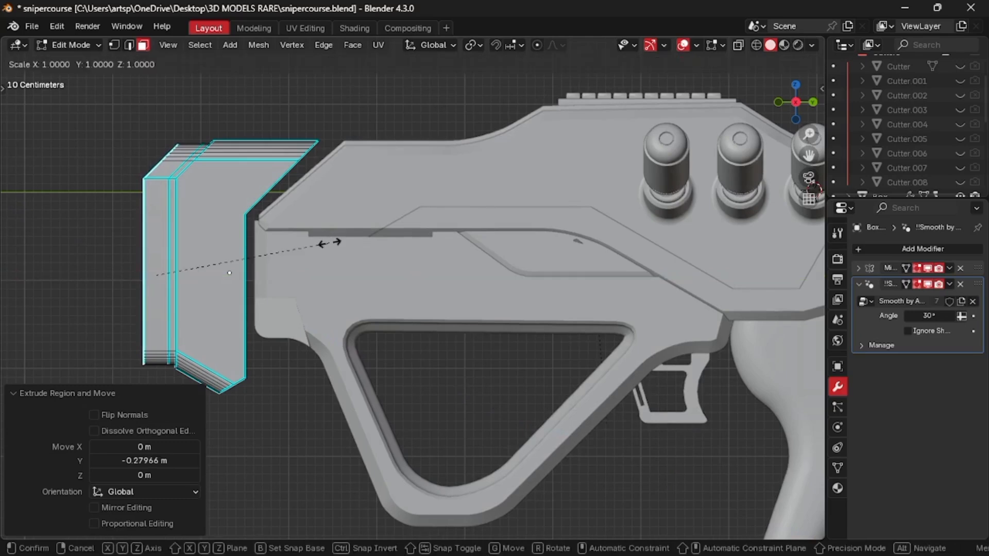
click(327, 240)
key(s)
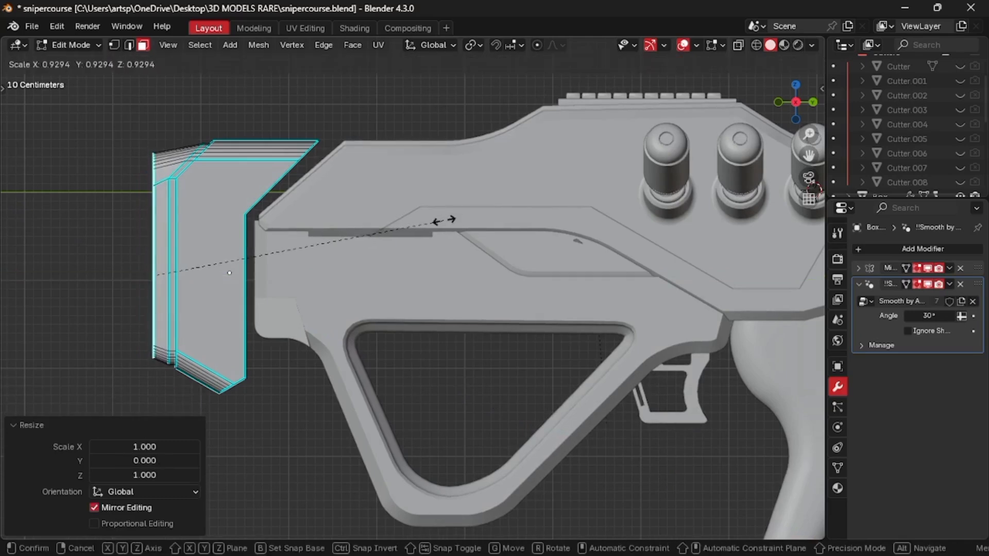
click(443, 220)
key(g)
key(y)
click(440, 221)
key(Tab)
Select the narrow face loop between the butt-pad block's main part and its tapered rear end in Edit Mode
click(346, 233)
key(Tab)
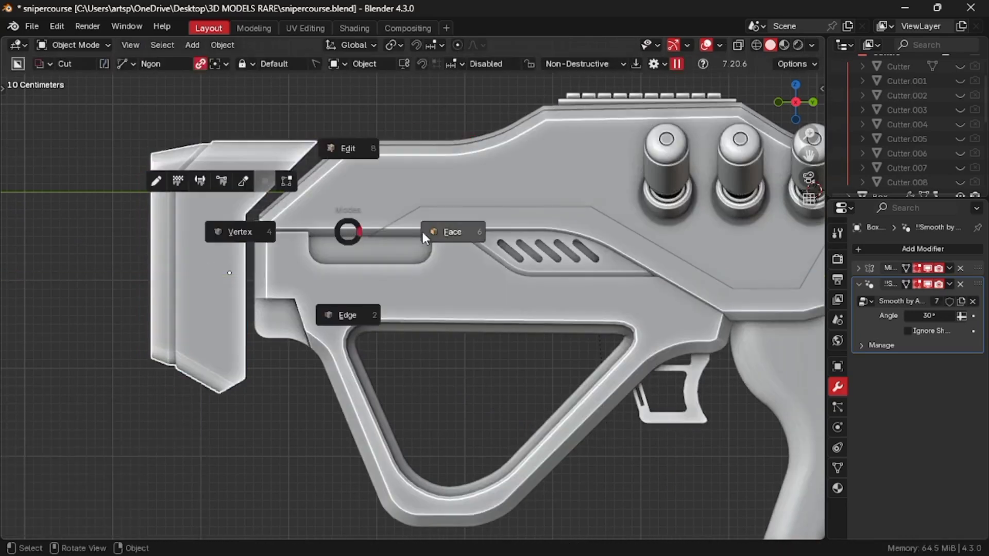
click(421, 230)
middle_drag(230, 203, 267, 227)
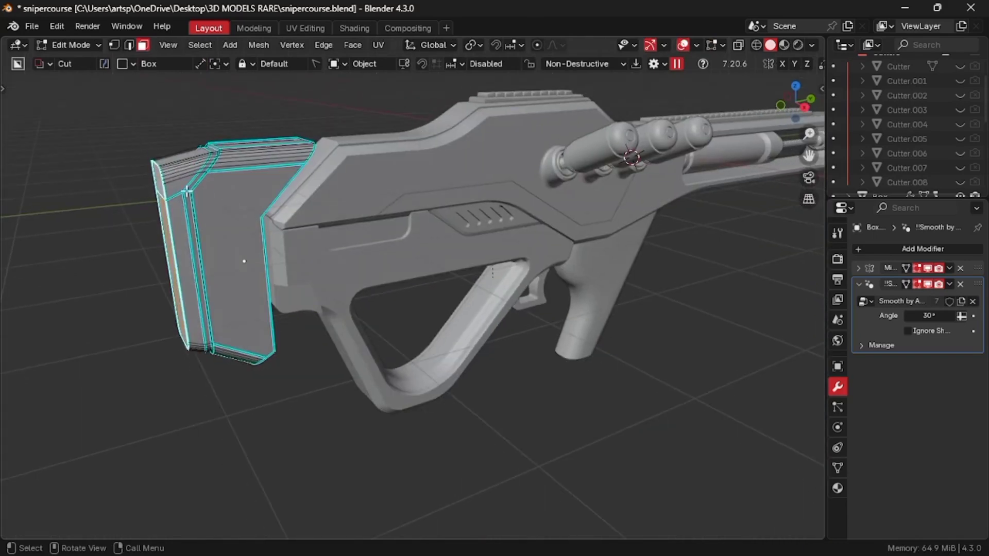
alt+click(189, 192)
key(alt+e)
click(319, 227)
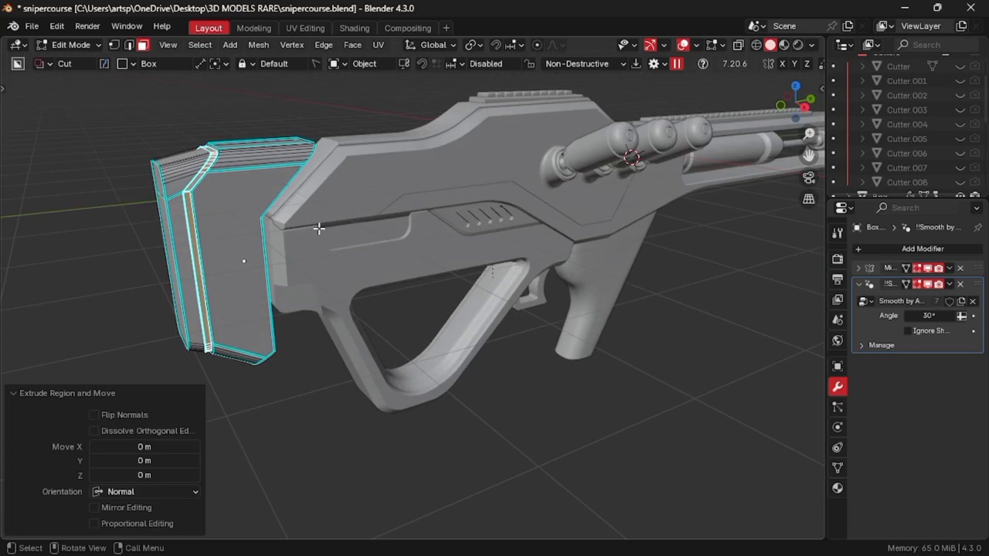
key(ctrl+z)
Extrude the selected face loop along normals by about -0.074 m to form a groove around the block
key(alt+e)
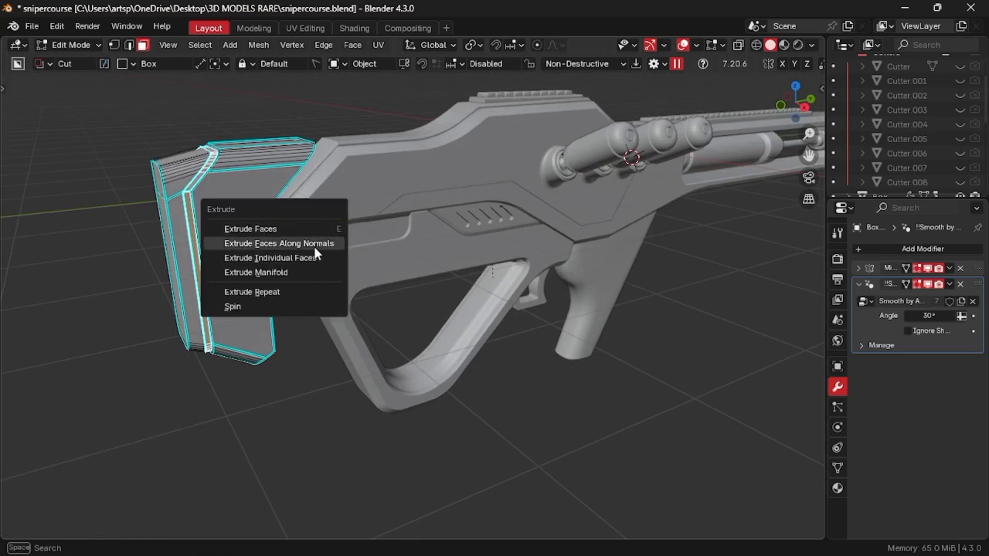
click(314, 245)
click(315, 251)
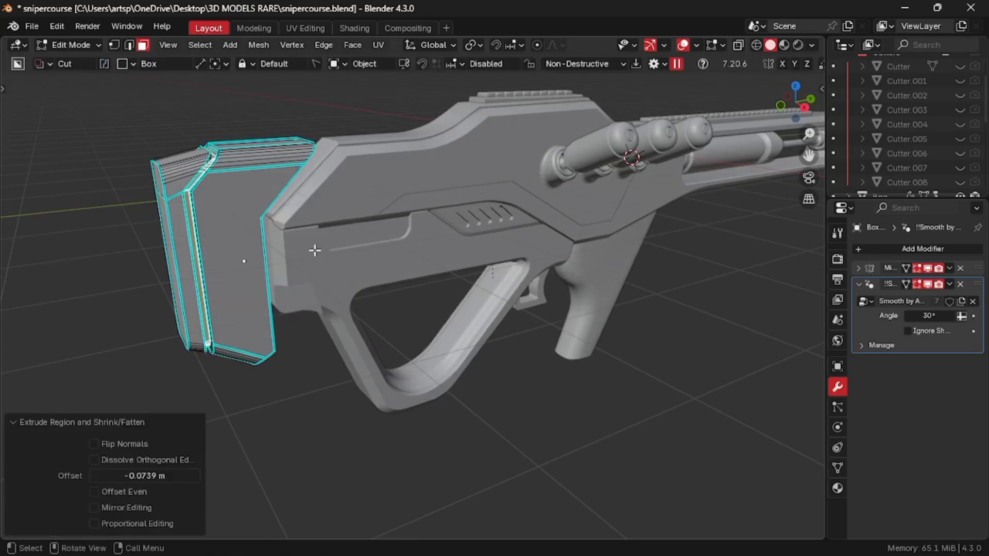
key(Tab)
Isolate the butt-pad block in local view and add a Weighted Normal modifier with Keep Sharp enabled
click(309, 185)
scroll(310, 188, up, 3)
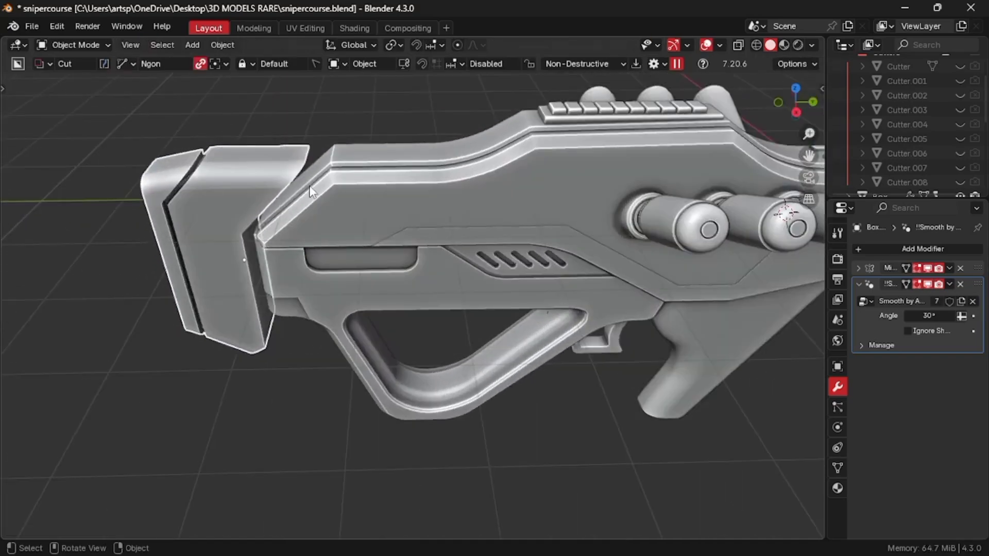
middle_drag(309, 185, 446, 192)
key(slash)
key(period)
click(935, 250)
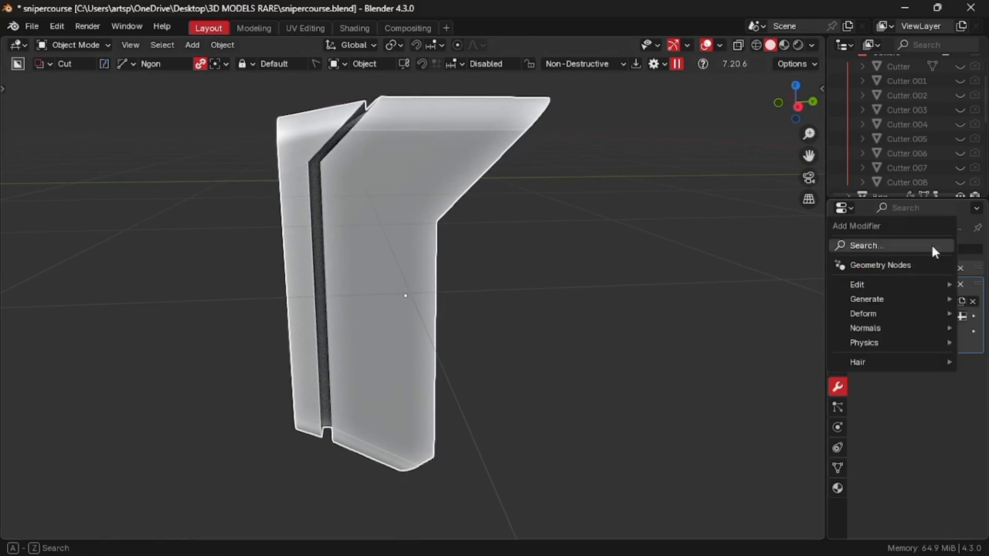
mouse_move(871, 330)
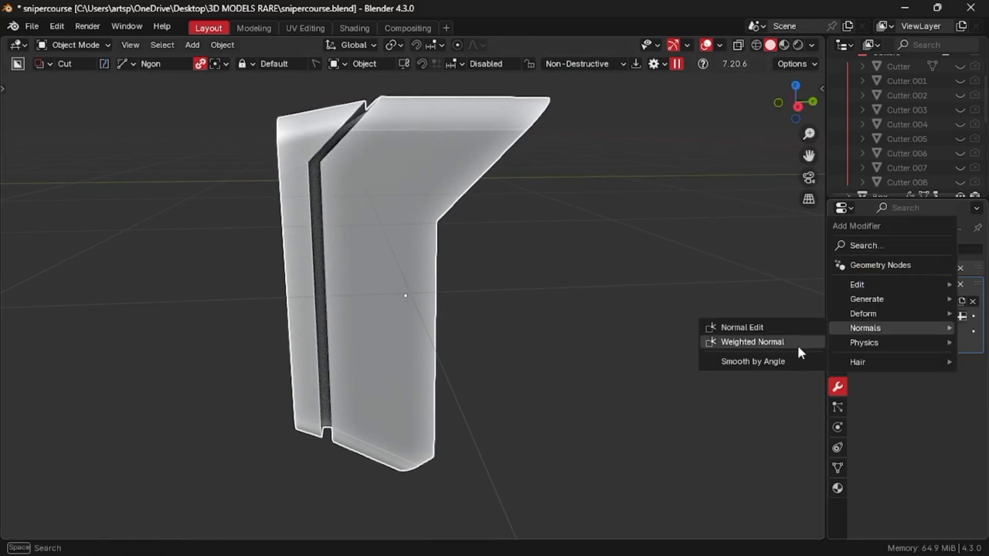
click(796, 344)
click(909, 424)
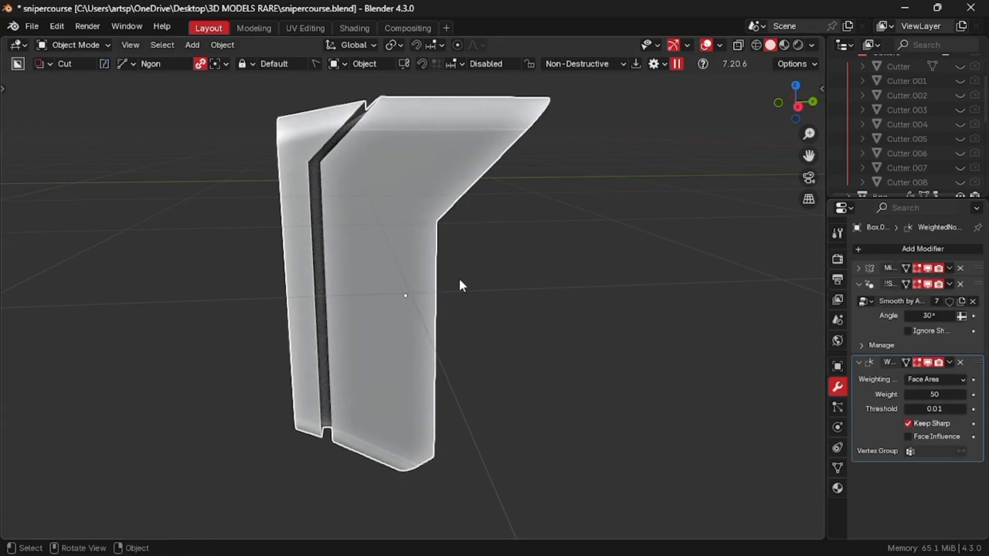
Knife-cut a new edge from the groove's upper corner across the tapered rear section to its outer edge
middle_drag(460, 281, 459, 280)
key(q)
click(391, 281)
key(Tab)
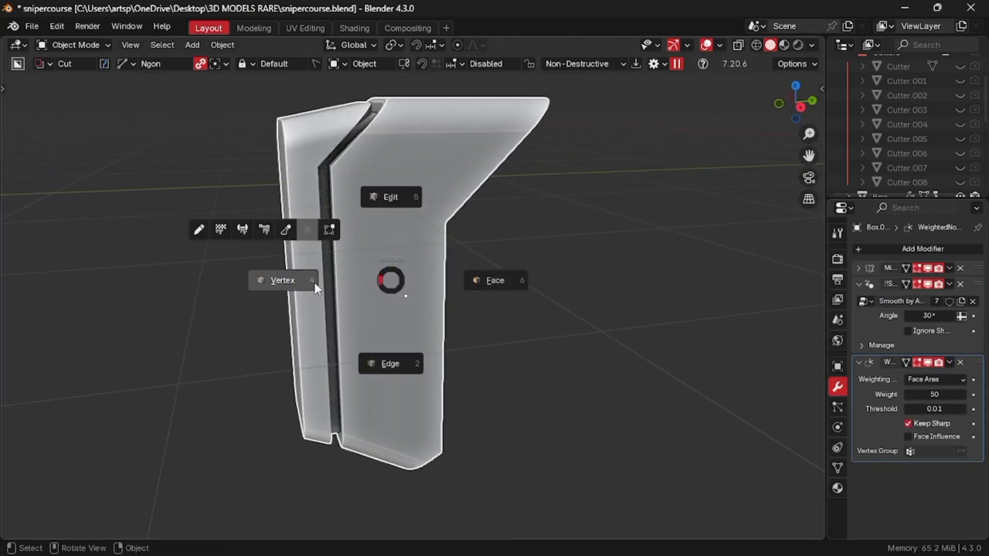
click(314, 282)
shift+middle_drag(314, 283, 360, 327)
scroll(315, 282, up, 5)
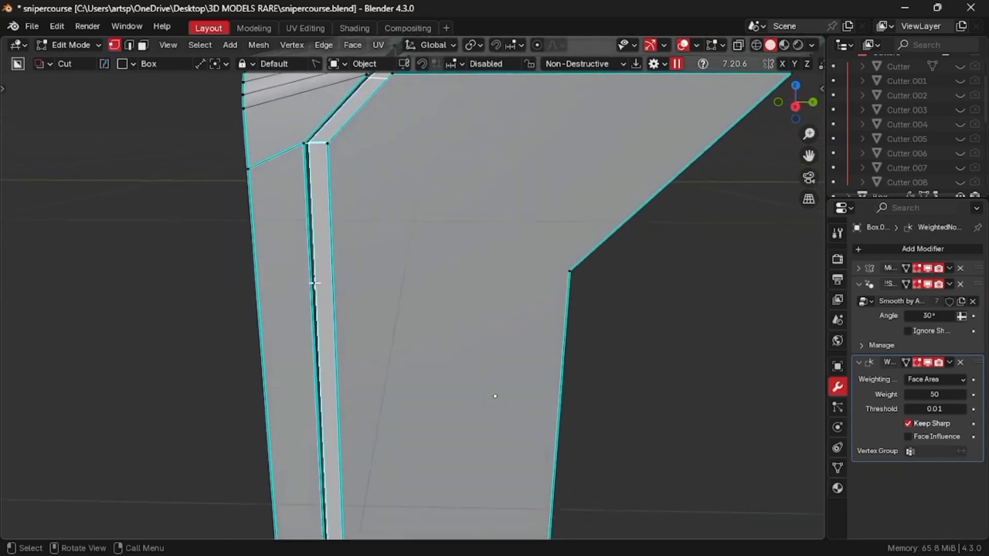
click(308, 241)
middle_drag(308, 240, 310, 241)
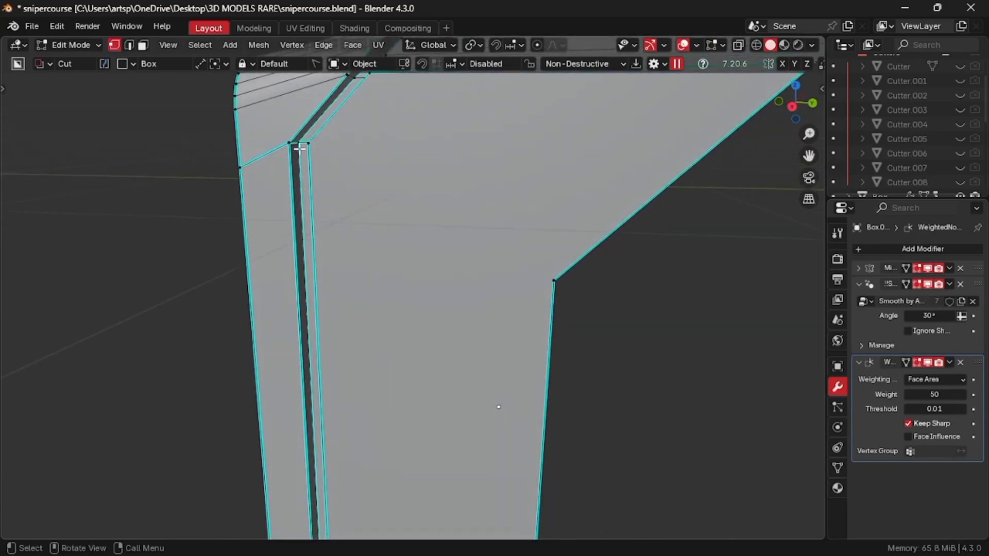
middle_drag(299, 149, 412, 309)
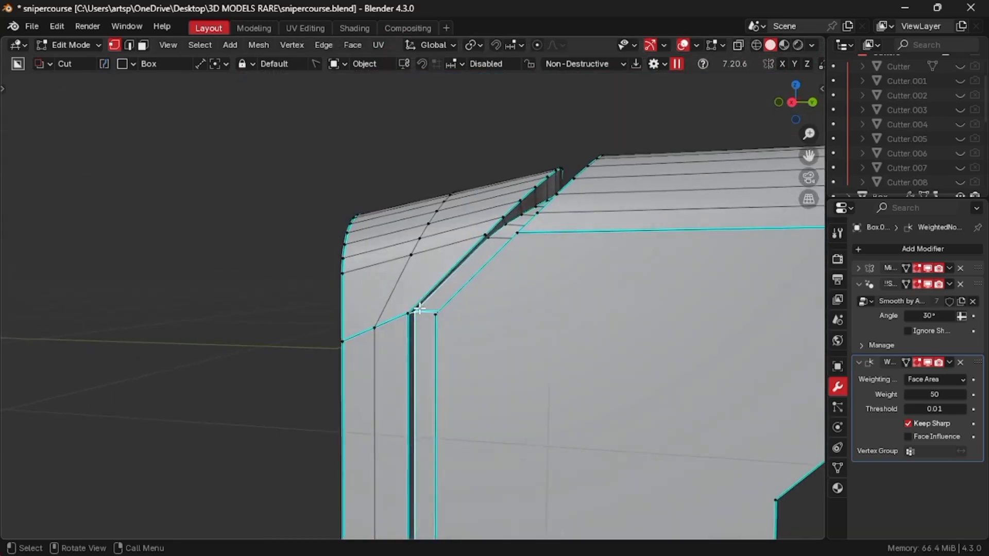
key(k)
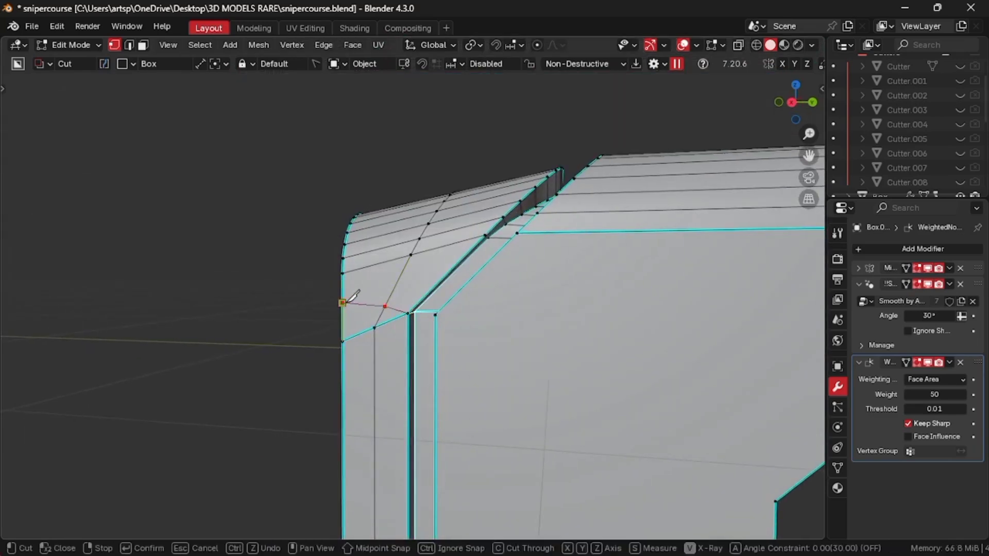
key(Return)
Dissolve the old slanted edges just below the new knife cut on the rear section and return to Object Mode
key(x)
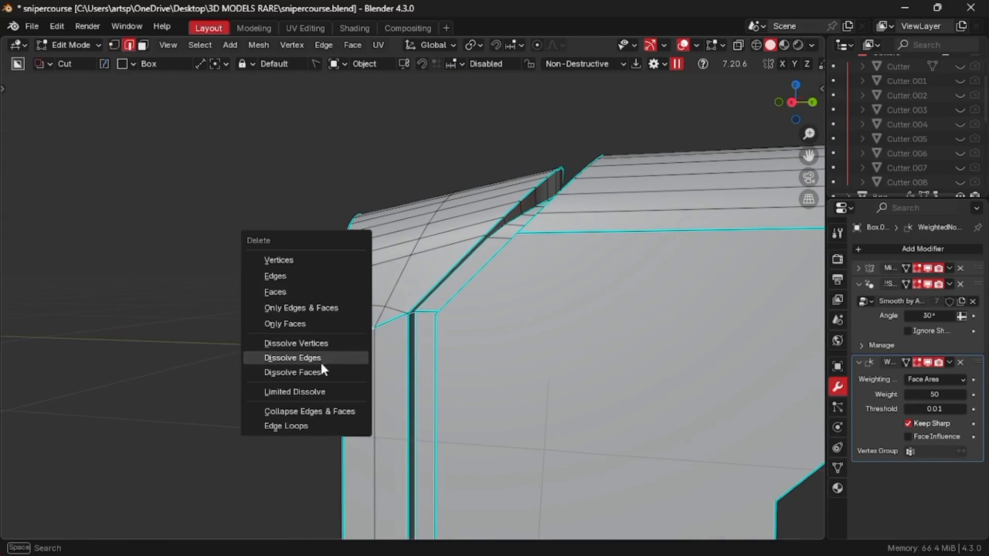
click(320, 364)
click(387, 324)
key(x)
click(387, 324)
key(Tab)
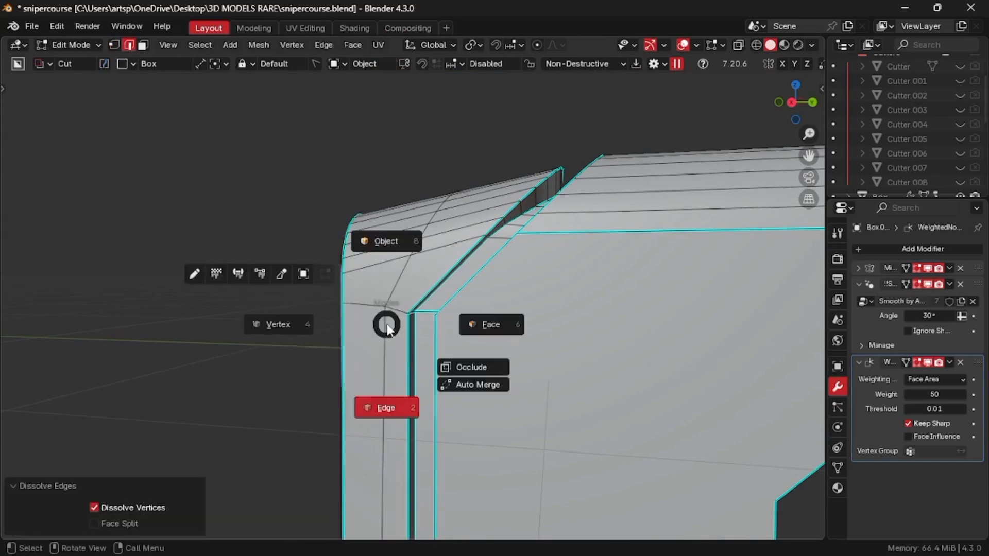
click(397, 266)
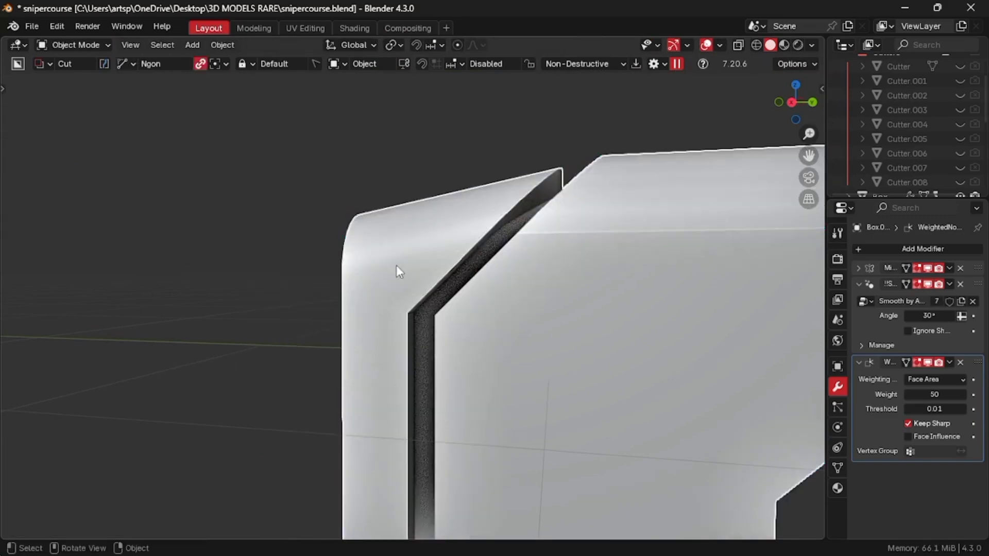
middle_drag(396, 265, 420, 275)
scroll(397, 265, down, 8)
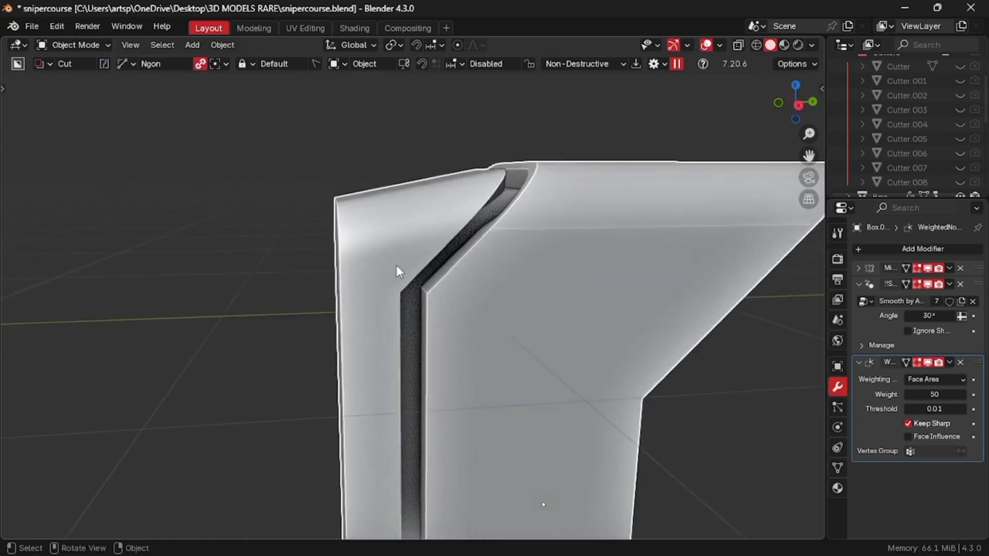
Clear the sharp mark from the long edge below the rounded top of the butt pad's main part
key(Tab)
click(381, 304)
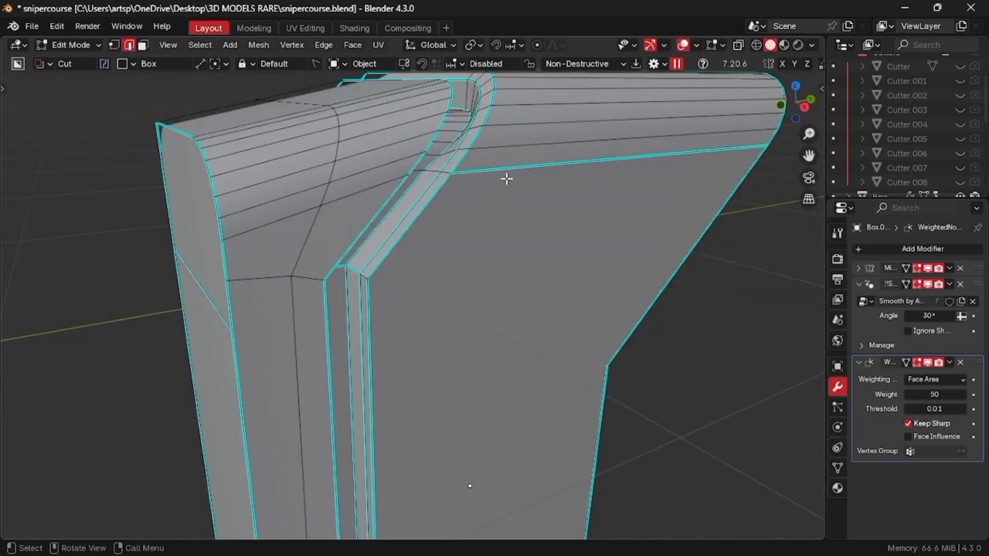
click(507, 179)
key(x)
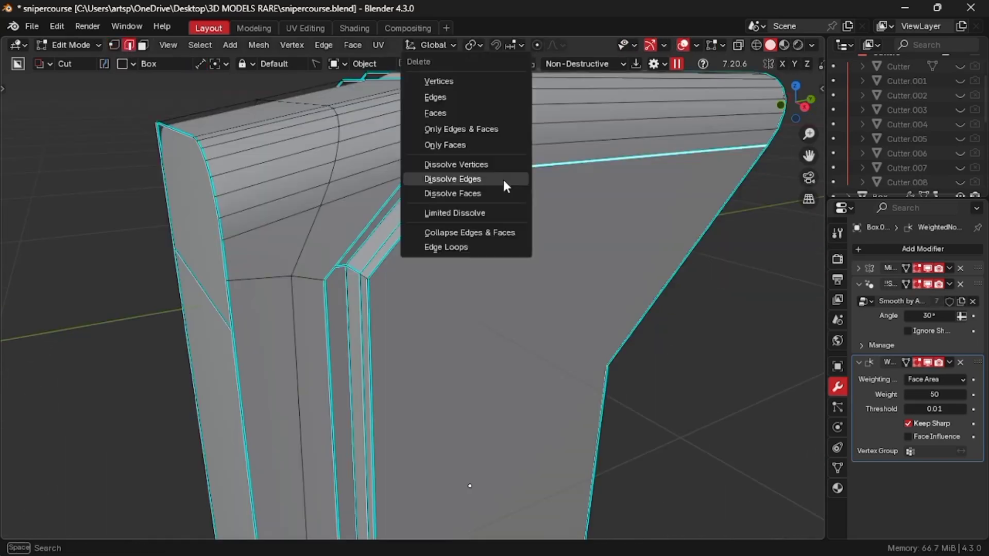
right_click(524, 300)
click(456, 413)
key(Tab)
scroll(488, 302, down, 8)
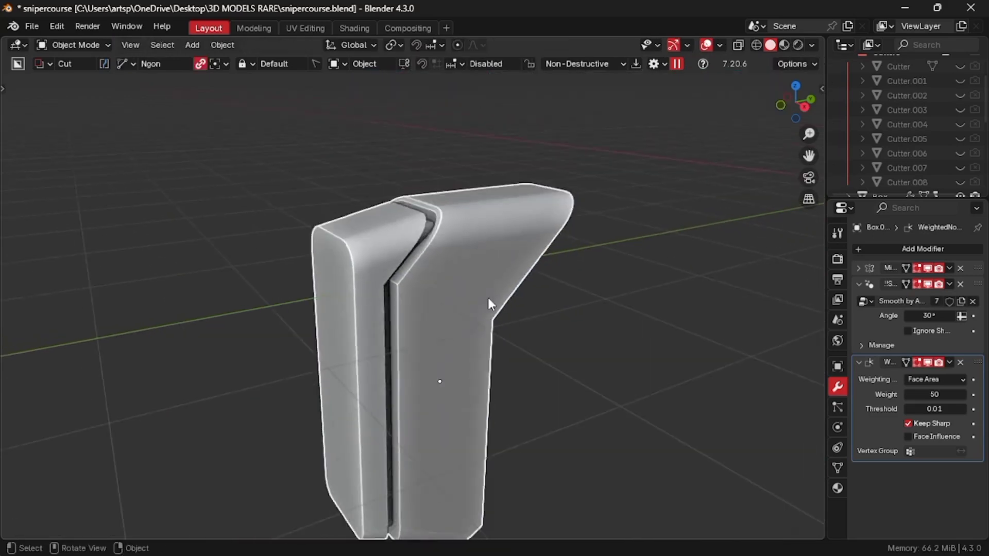
Clear the sharp mark from the matching edge along the bottom of the butt pad's main part
key(Tab)
click(479, 328)
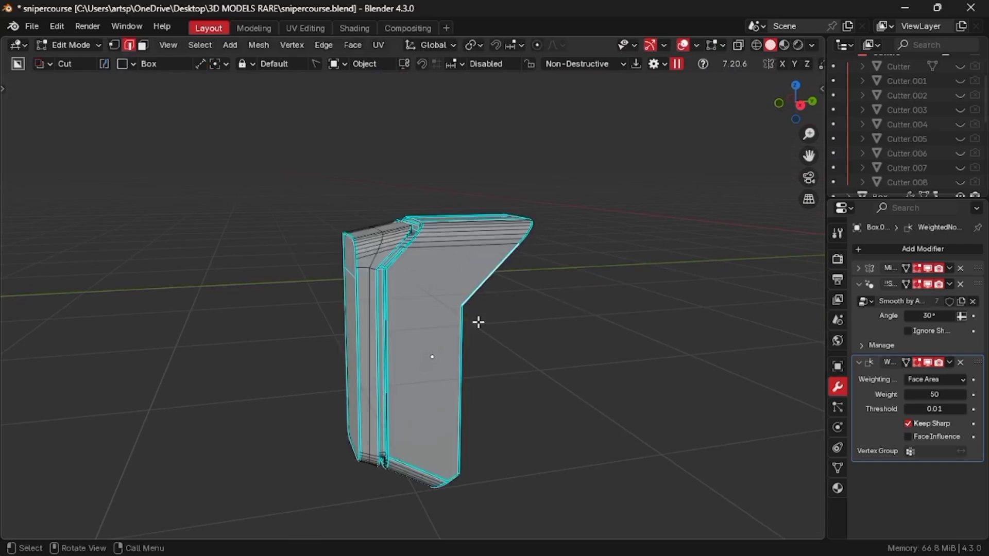
right_click(415, 460)
click(413, 459)
key(Tab)
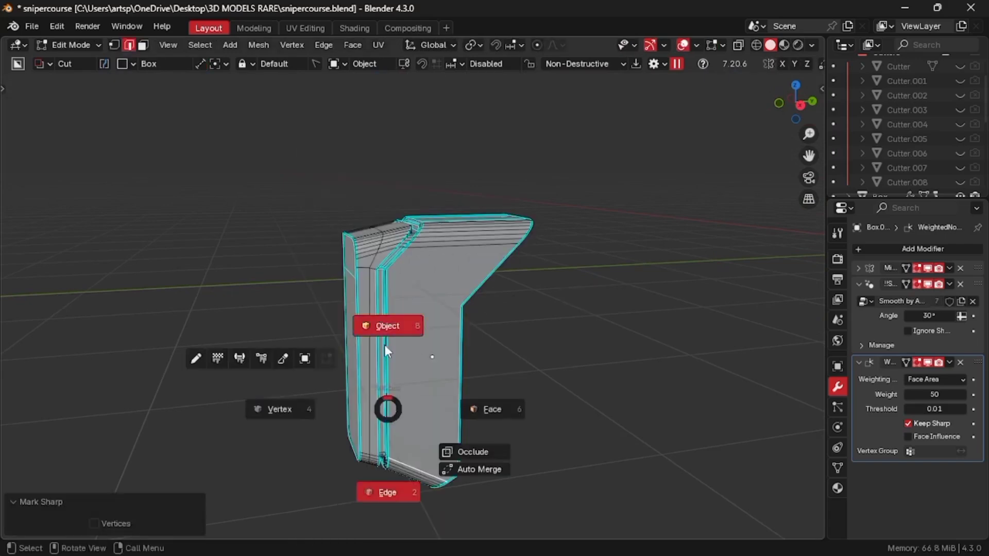
click(385, 345)
Show the whole rifle again and set the BoxCutter shape to Box
middle_drag(386, 351, 432, 484)
key(KP_3)
scroll(325, 464, down, 2)
scroll(326, 465, down, 1)
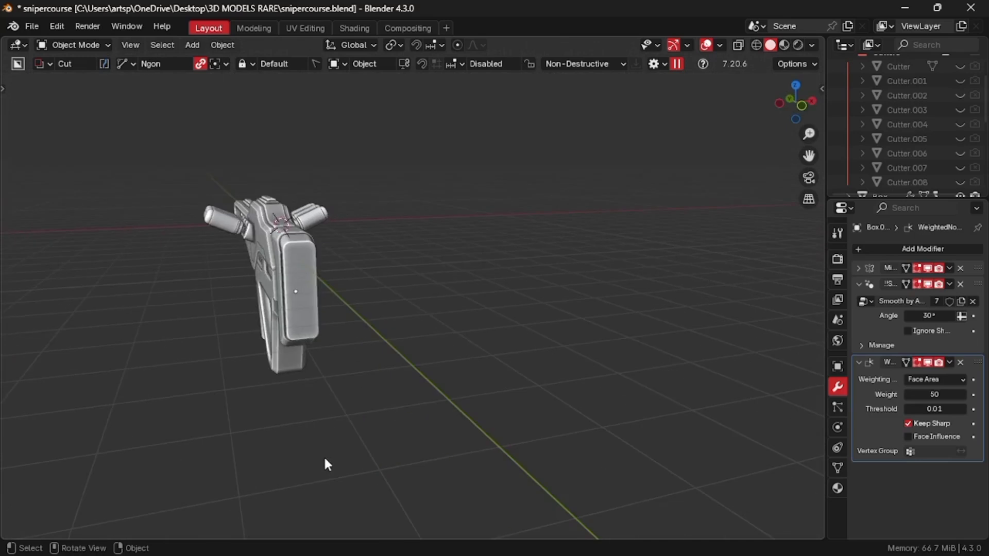
middle_drag(315, 342, 311, 233)
key(d)
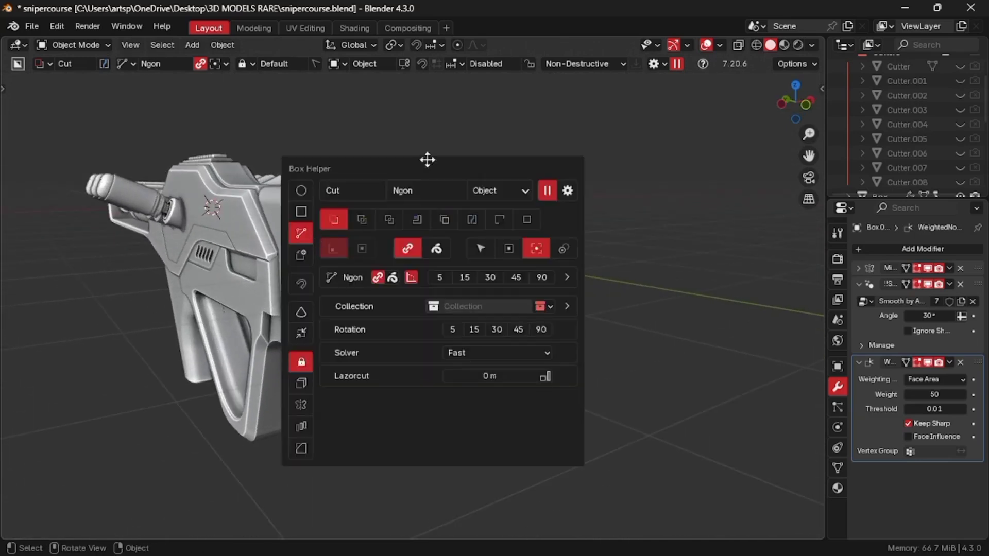
click(302, 212)
click(328, 226)
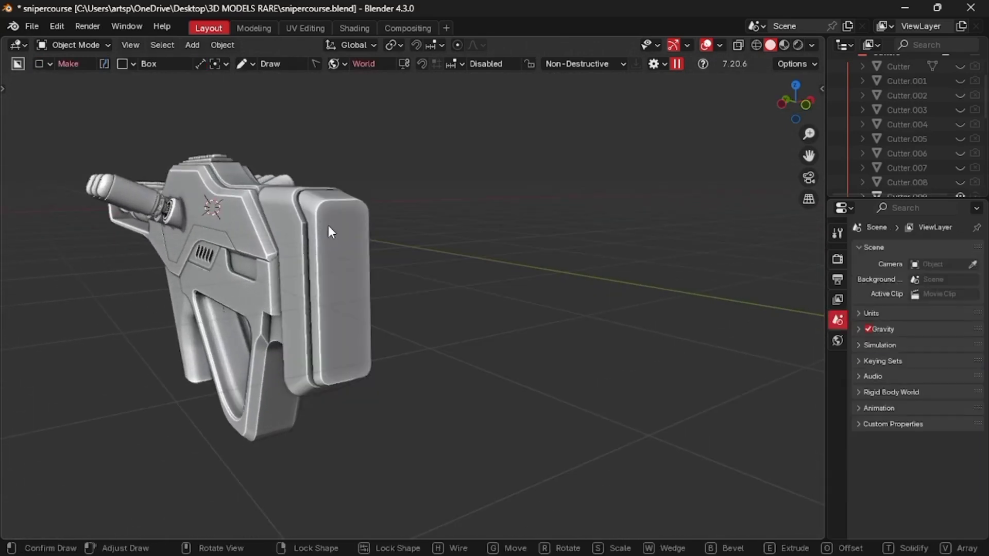
Cut a thin horizontal box-shaped slot across the upper part of the butt pad's rear face with BoxCutter
click(338, 229)
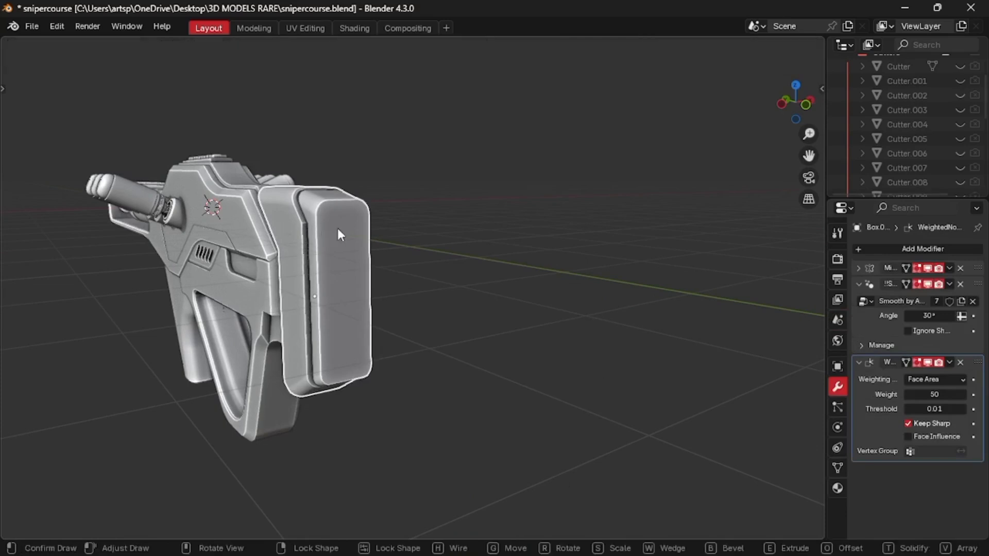
click(378, 226)
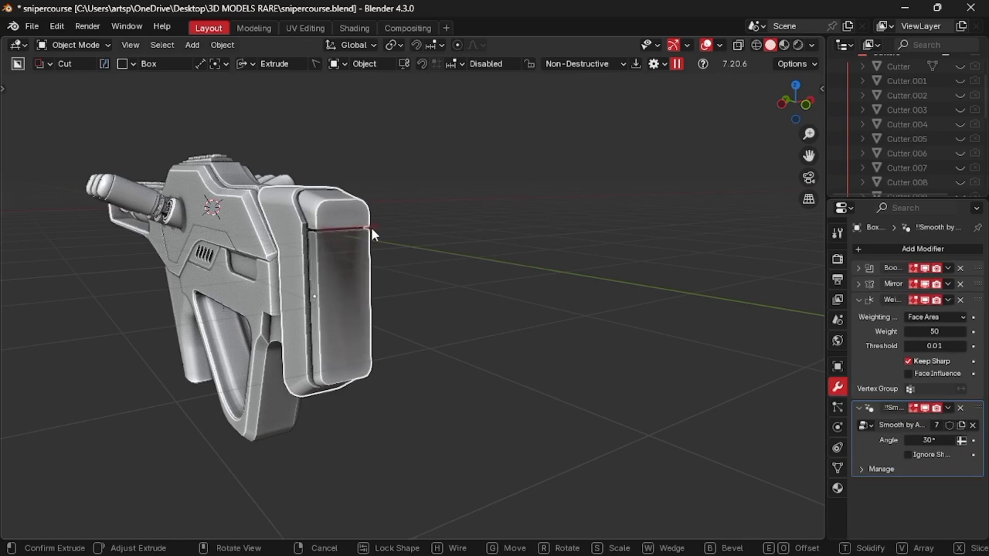
click(372, 234)
key(KP_9)
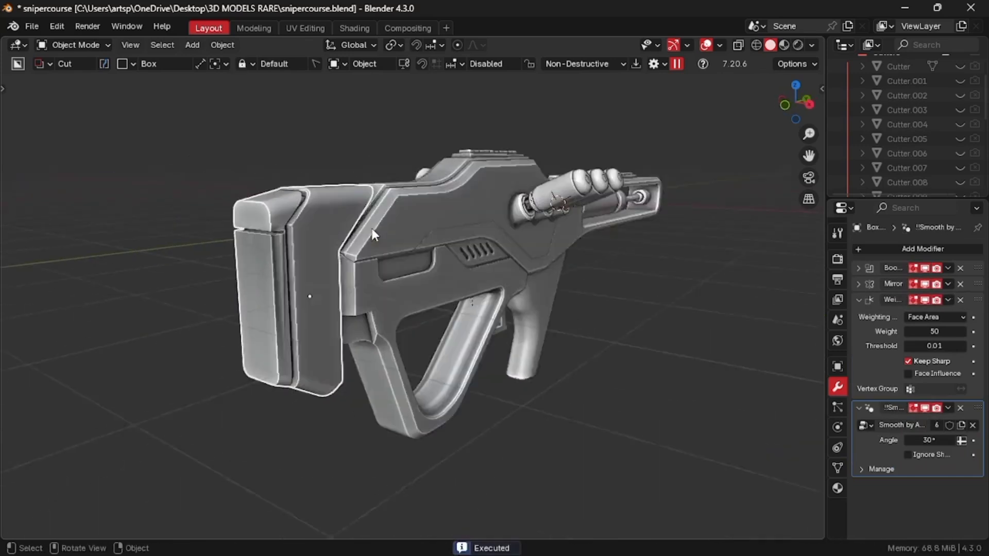
scroll(965, 157, down, 4)
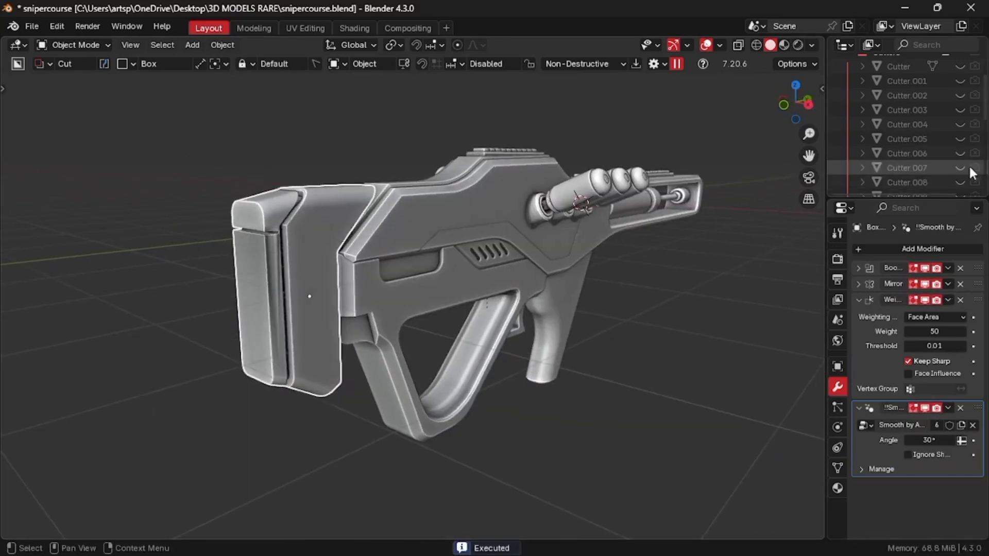
Select the slot's cutter object and move it backward along the Y axis
click(283, 230)
scroll(283, 230, up, 3)
shift+middle_drag(253, 235, 284, 230)
key(g)
key(y)
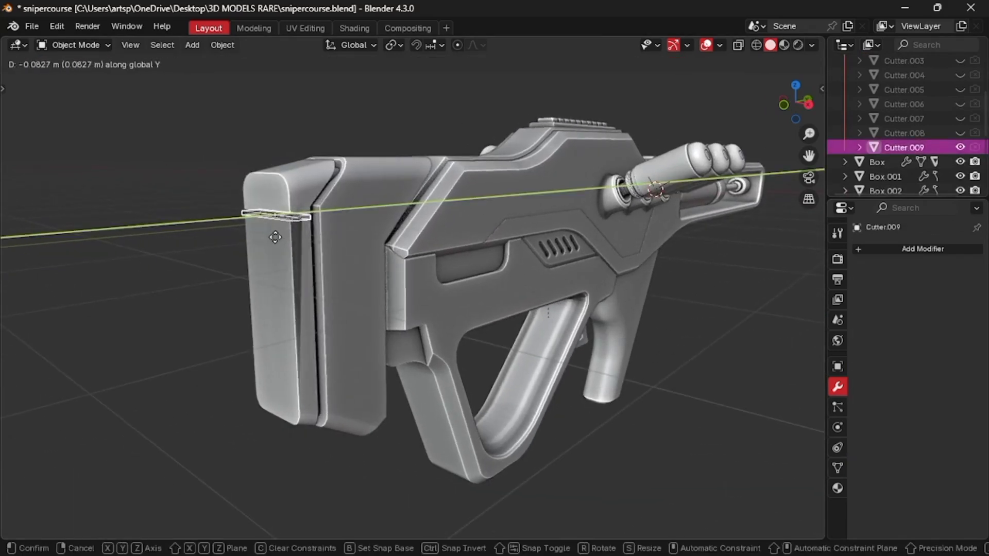
click(277, 244)
Move the butt pad's Weighted Normal modifier below Smooth by Angle in the modifier stack
click(302, 260)
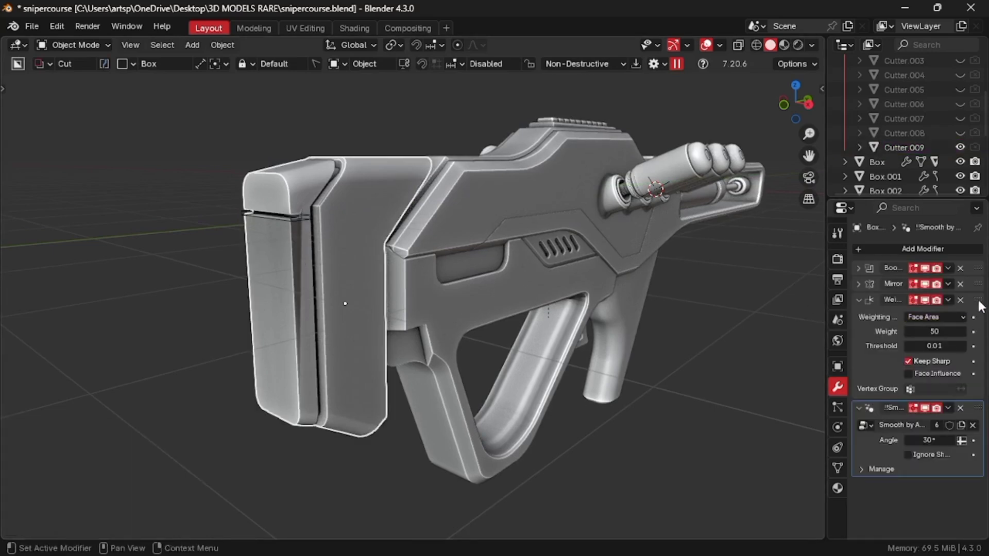
drag(979, 301, 974, 456)
middle_drag(458, 351, 431, 348)
Move the slot cutter about -0.043 m along Y and about 0.119 m up along Z
click(264, 218)
key(f)
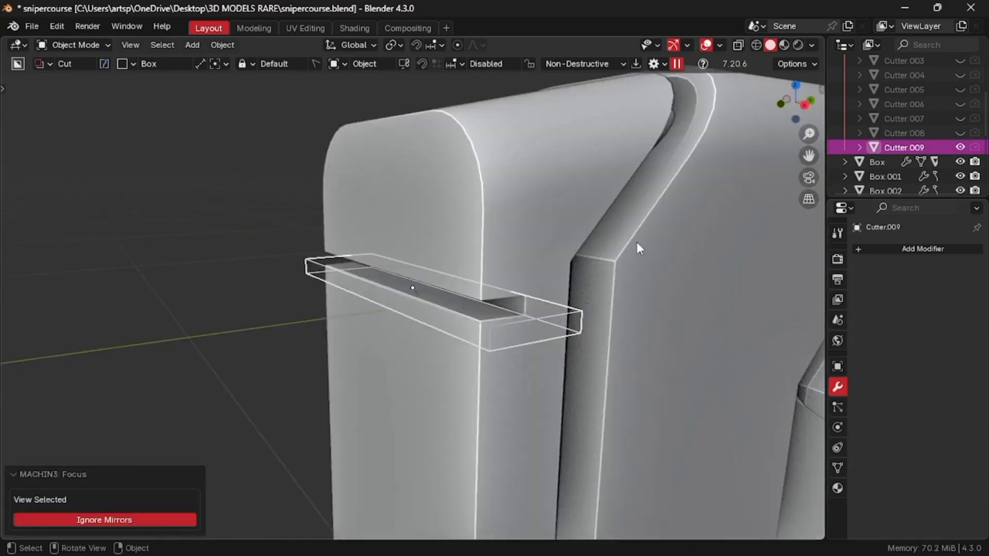
key(g)
key(y)
click(618, 246)
key(g)
key(z)
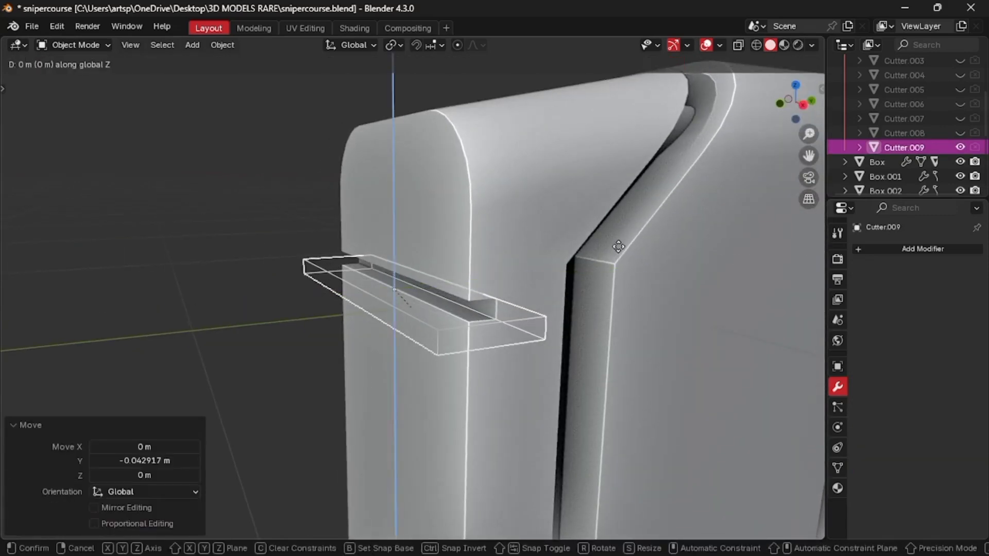
click(610, 190)
scroll(610, 189, down, 1)
Add an Array modifier to the slot cutter with a relative offset X factor of 1.700
click(911, 248)
mouse_move(847, 215)
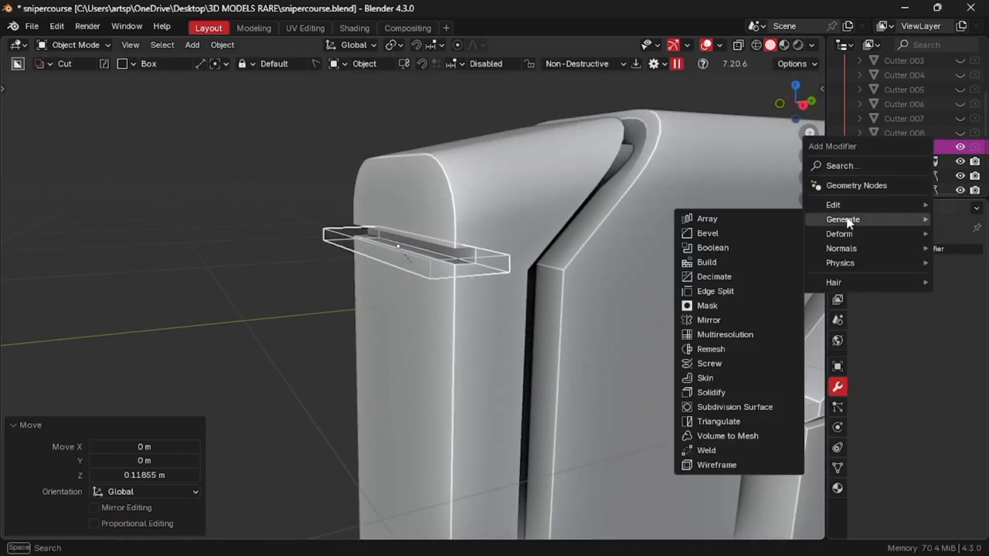
click(701, 216)
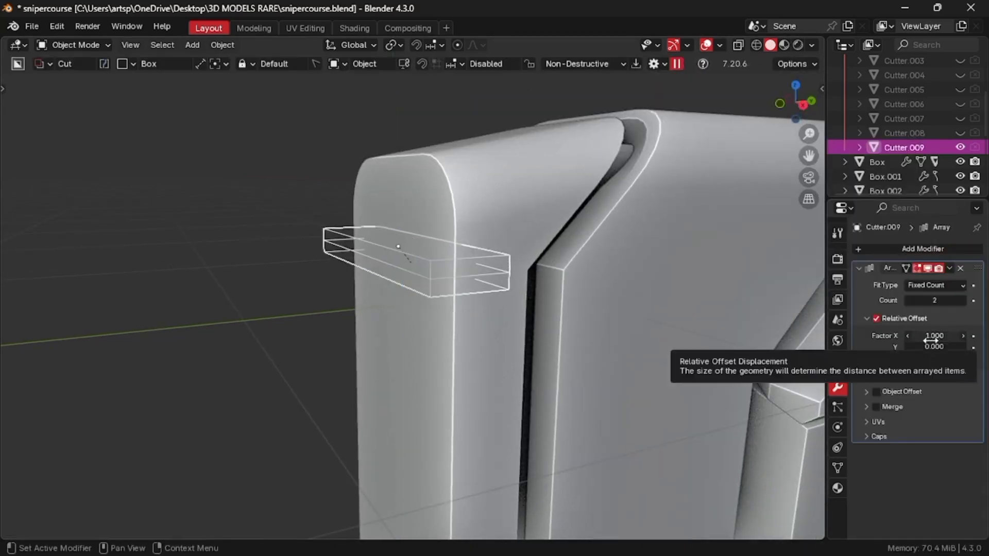
drag(930, 340, 964, 340)
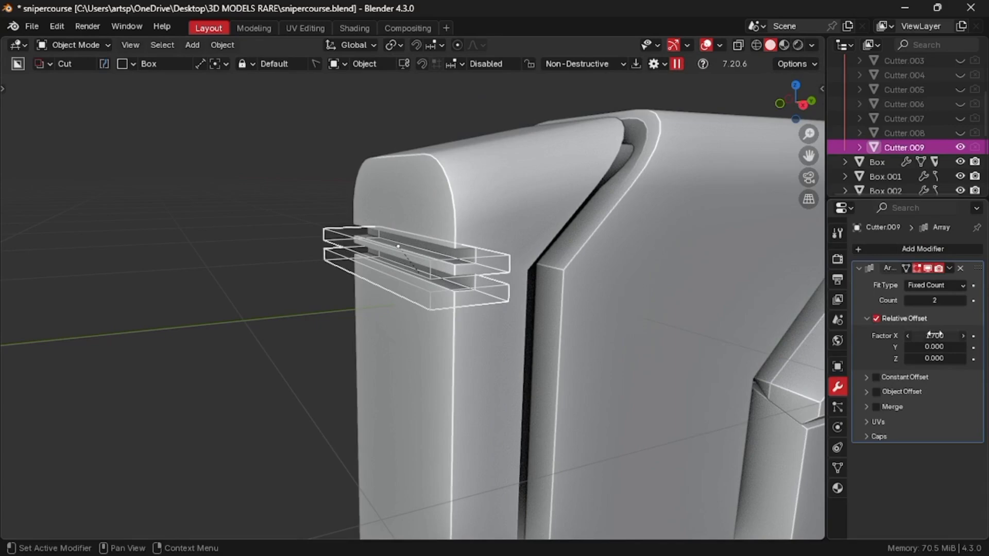
Set the cutter's array count to 31 so the slots run down the full height of the pad
drag(962, 300, 985, 300)
scroll(548, 292, down, 3)
shift+scroll(548, 292, down, 5)
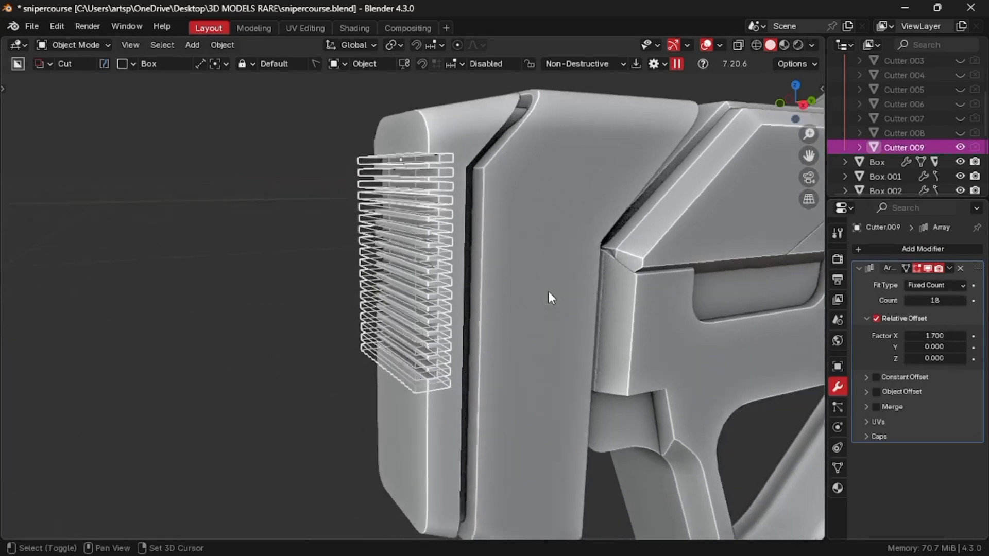
shift+scroll(548, 291, down, 2)
mouse_move(920, 299)
mouse_down()
mouse_move(941, 300)
mouse_move(920, 299)
mouse_up()
click(963, 300)
click(963, 301)
click(963, 300)
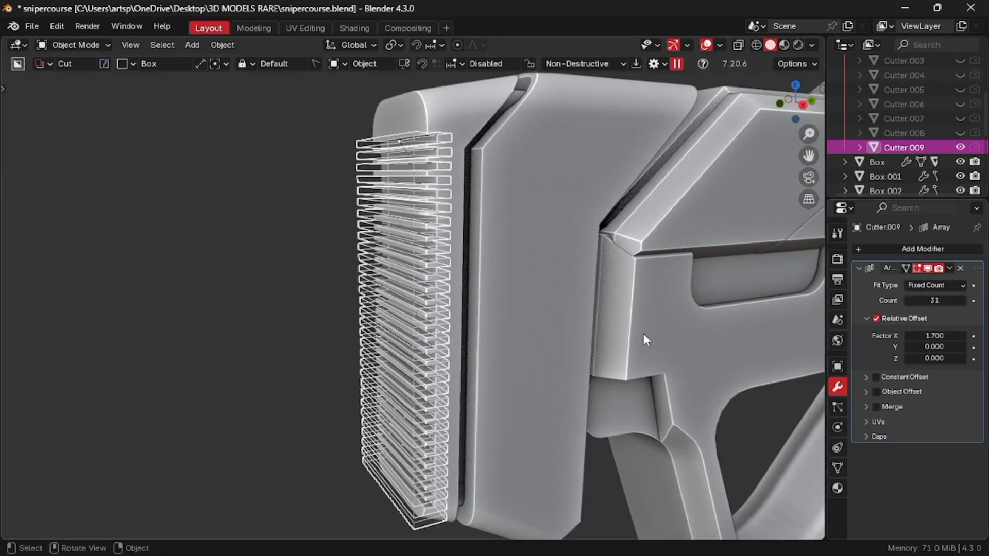
Raise the arrayed slot cutter about 0.036 m along Z and hide it
key(g)
key(z)
click(644, 326)
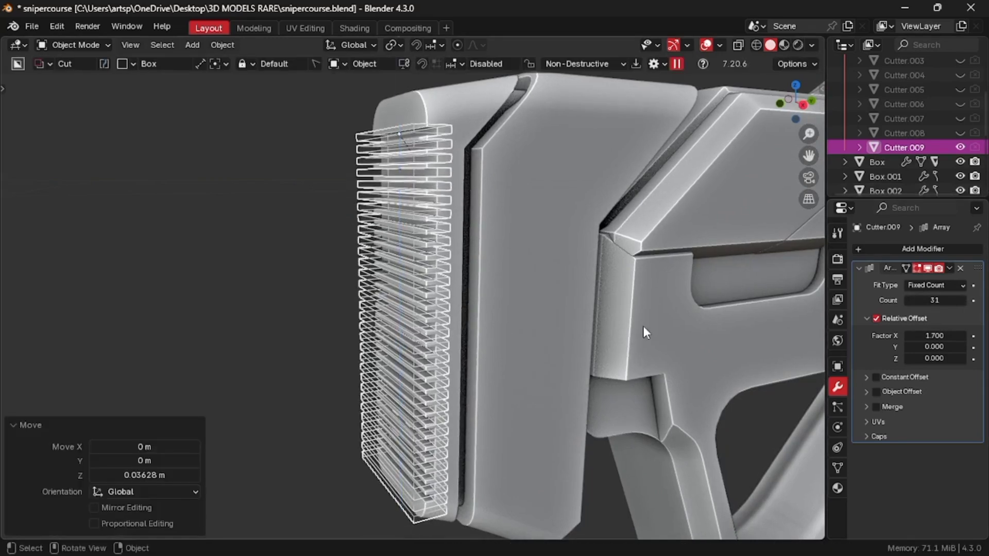
key(h)
Add a Bevel modifier with 3 segments to the butt pad and place it first in the modifier stack
scroll(473, 351, down, 3)
middle_drag(474, 352, 352, 289)
click(412, 330)
scroll(412, 330, up, 5)
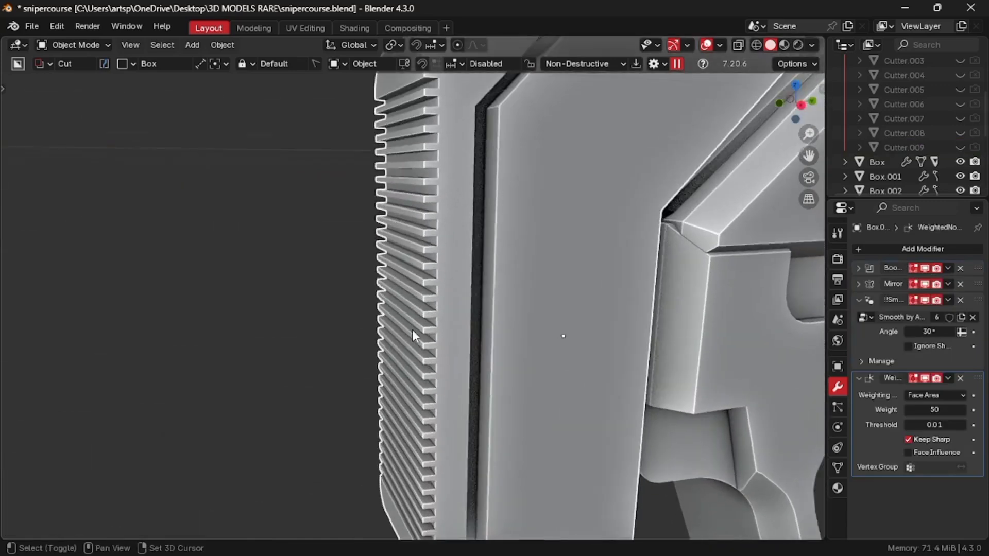
click(922, 249)
mouse_move(921, 242)
click(759, 264)
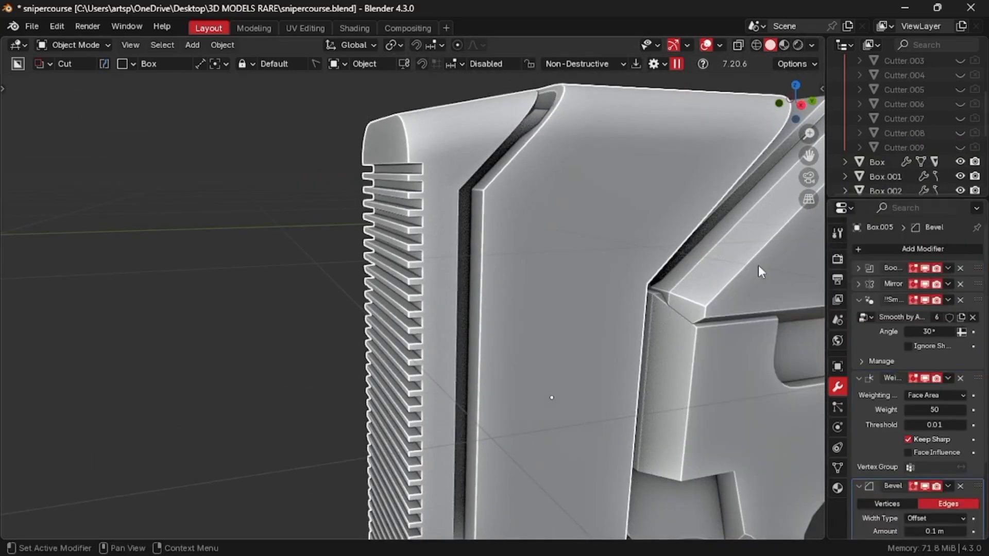
drag(954, 283, 956, 227)
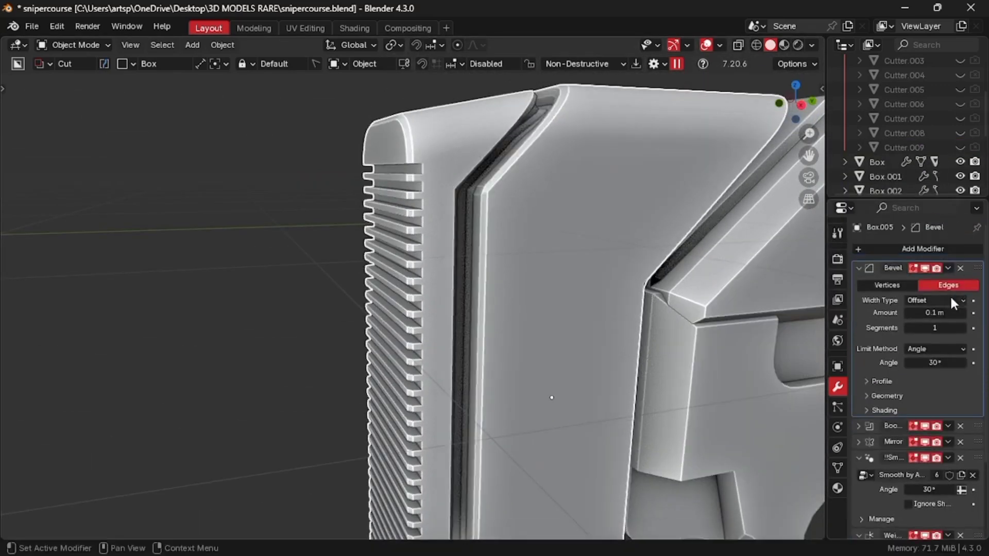
click(964, 329)
click(964, 329)
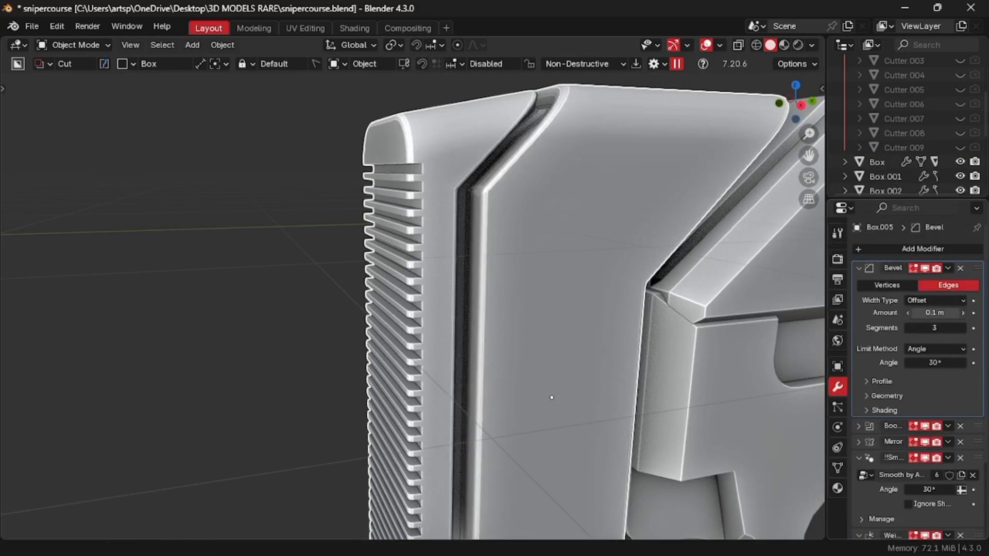
Set the butt pad's bevel amount to 0.005 m
drag(934, 313, 925, 313)
scroll(474, 342, down, 2)
middle_drag(364, 358, 405, 363)
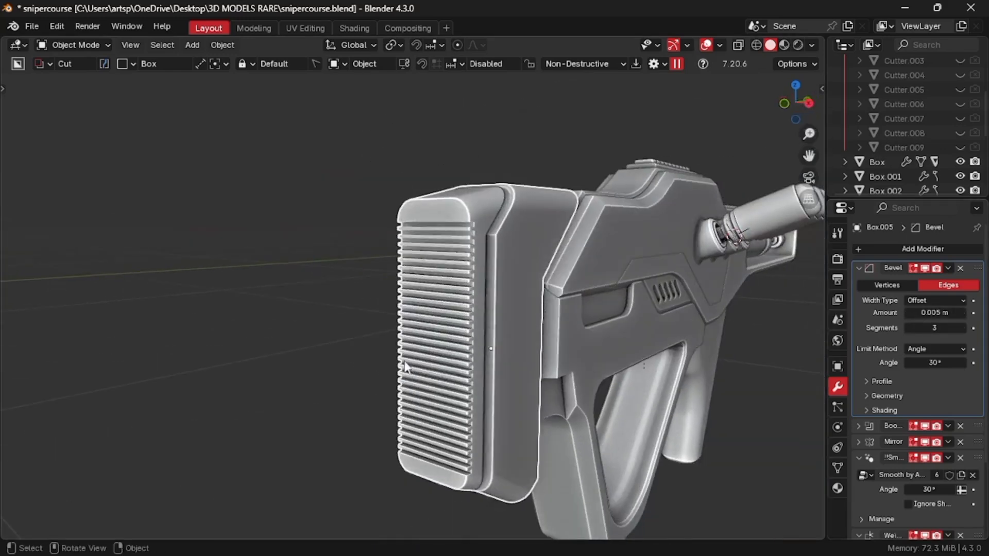
Add a Bevel modifier with 3 segments and a 0.009 m amount to the lower stock body, placed first in the modifier stack
scroll(297, 381, down, 2)
middle_drag(298, 381, 244, 380)
scroll(297, 381, down, 3)
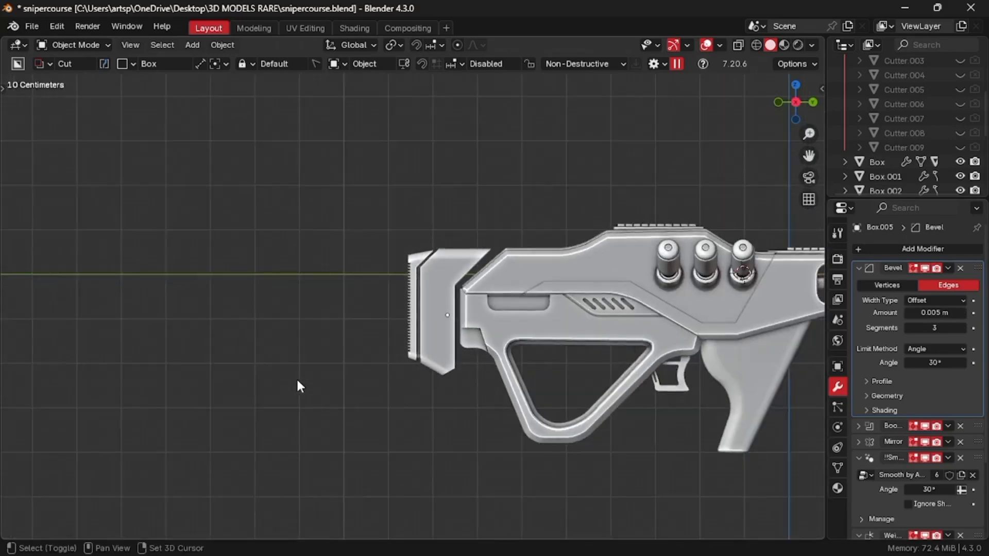
shift+middle_drag(367, 318, 402, 324)
click(366, 317)
scroll(367, 318, up, 3)
scroll(366, 317, up, 2)
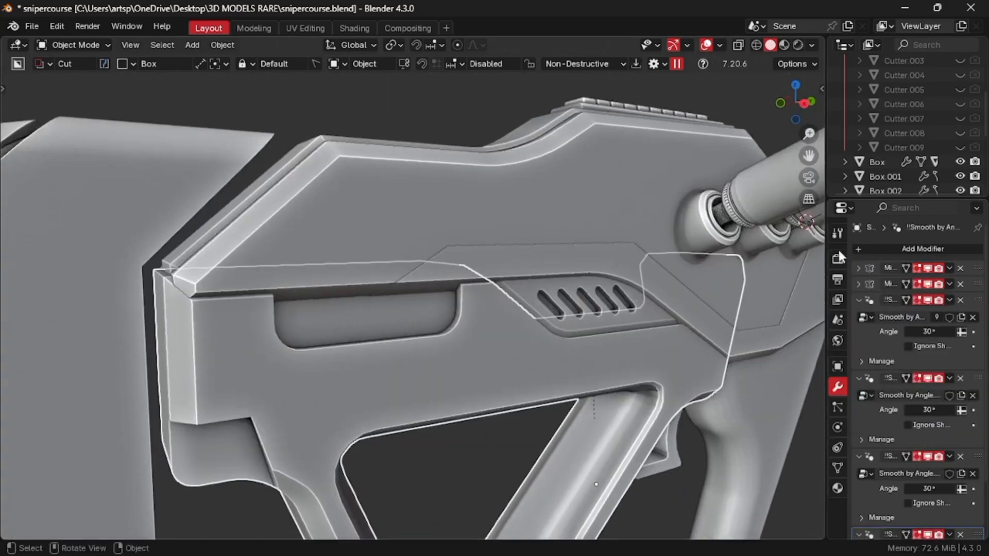
click(919, 247)
mouse_move(819, 247)
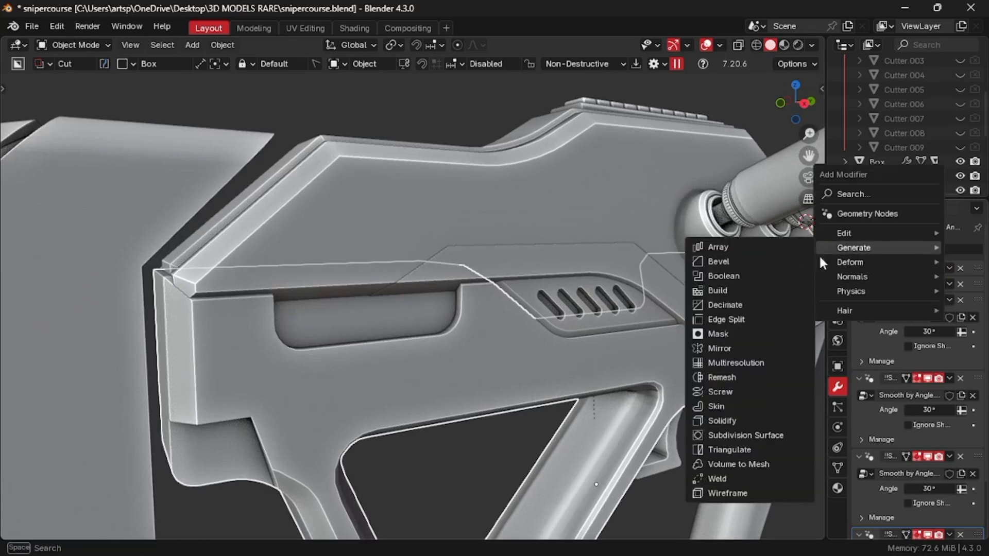
click(757, 262)
scroll(932, 401, down, 8)
drag(978, 392, 973, 197)
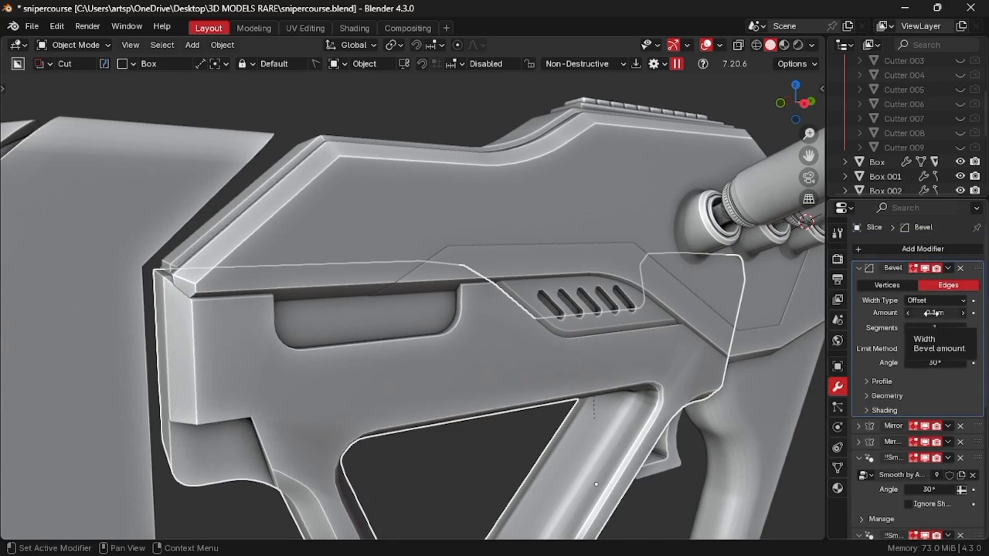
ctrl+scroll(966, 335, up, 2)
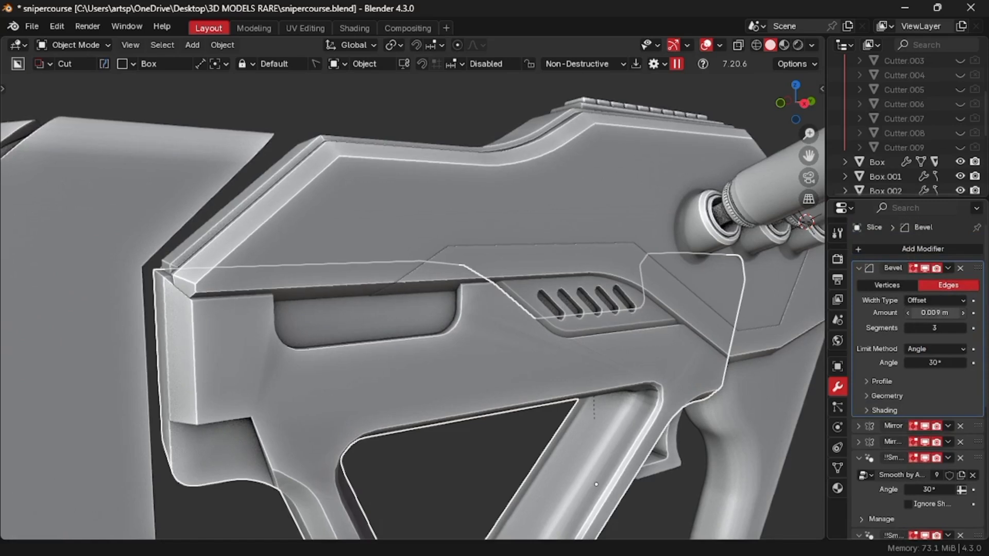
Collapse the lower stock body's modifiers and add a Weighted Normal modifier with Keep Sharp enabled
click(860, 266)
click(857, 316)
click(858, 332)
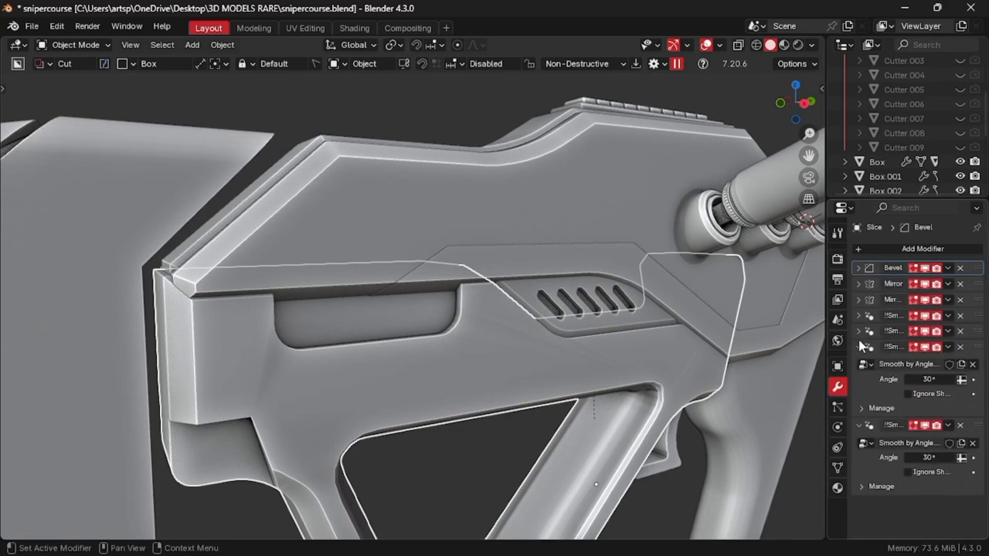
click(858, 345)
click(859, 363)
click(914, 247)
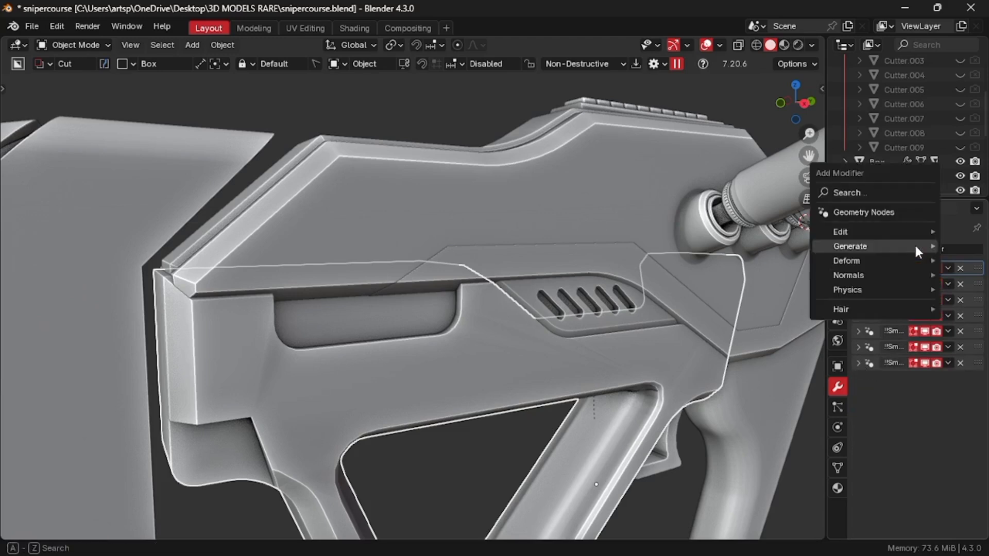
mouse_move(843, 276)
click(786, 288)
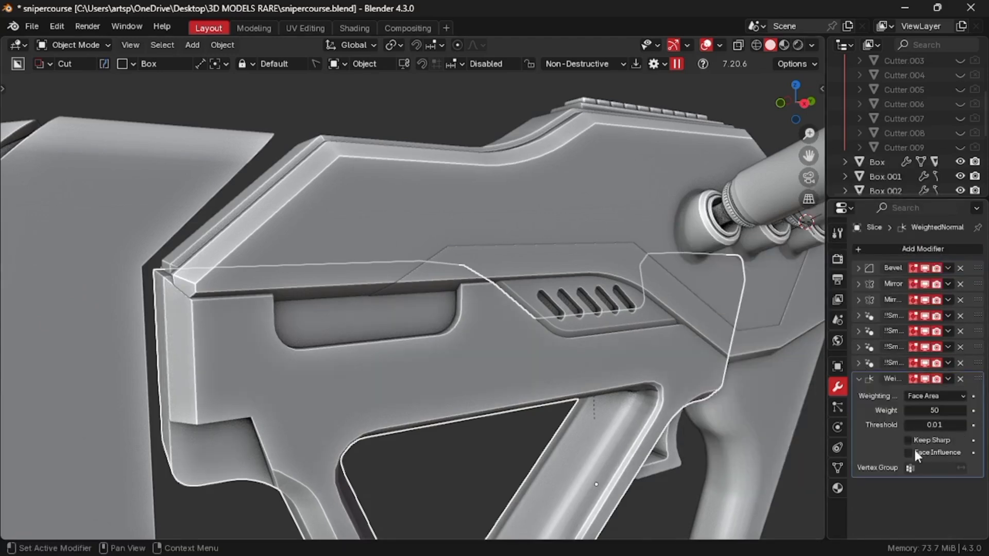
click(909, 440)
Add a Bevel modifier with 3 segments to the upper rear body shell and place it first in the modifier stack
middle_drag(608, 392, 475, 265)
shift+click(475, 265)
click(859, 349)
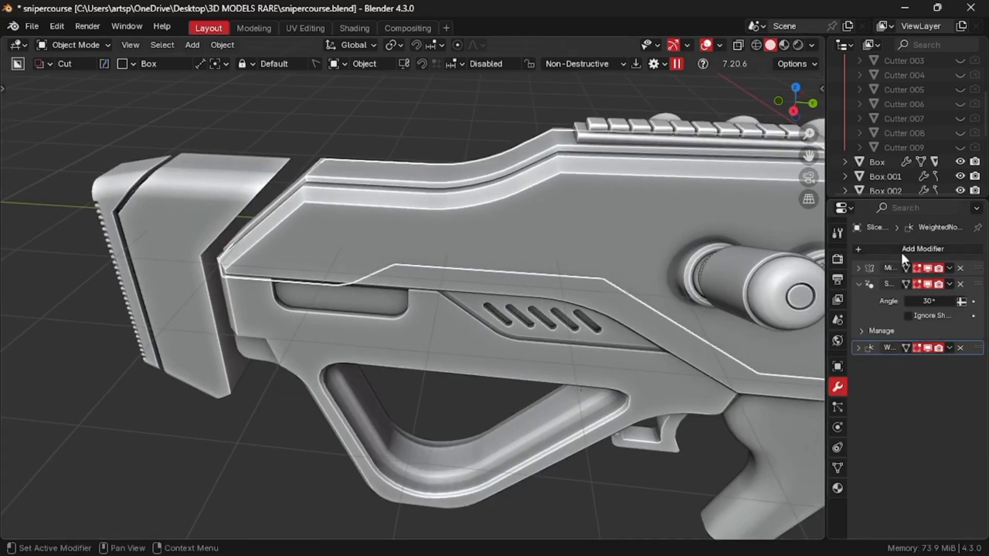
click(901, 250)
mouse_move(852, 224)
click(750, 239)
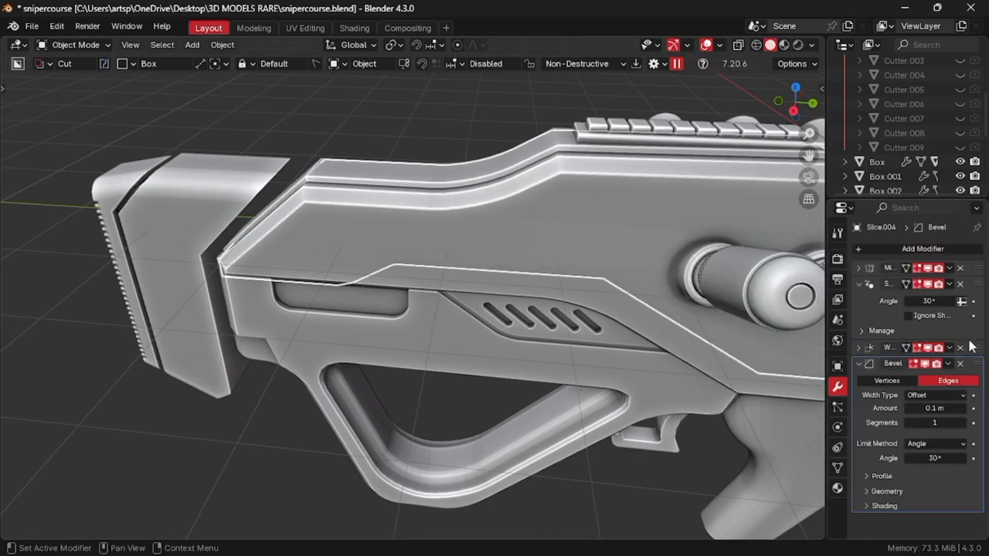
drag(978, 365, 954, 244)
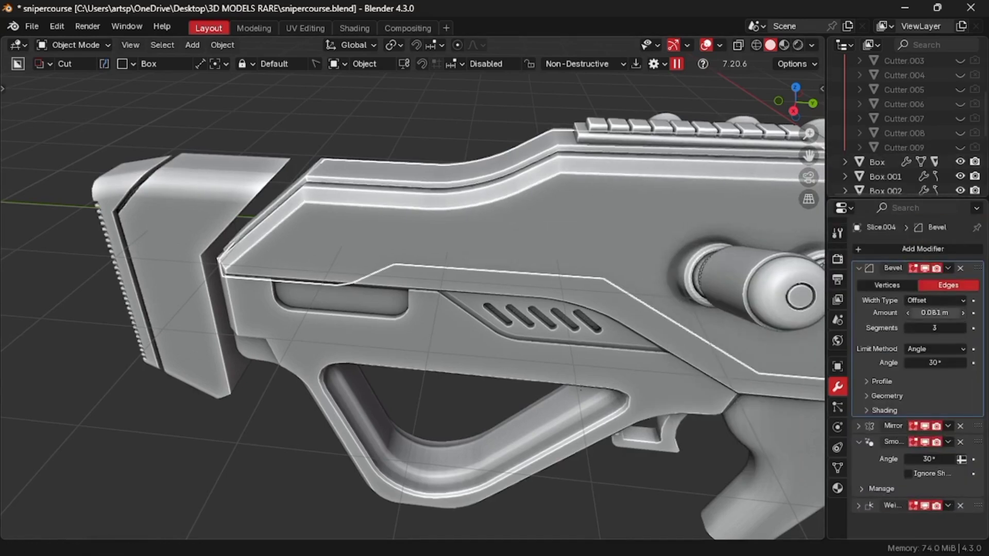
click(859, 268)
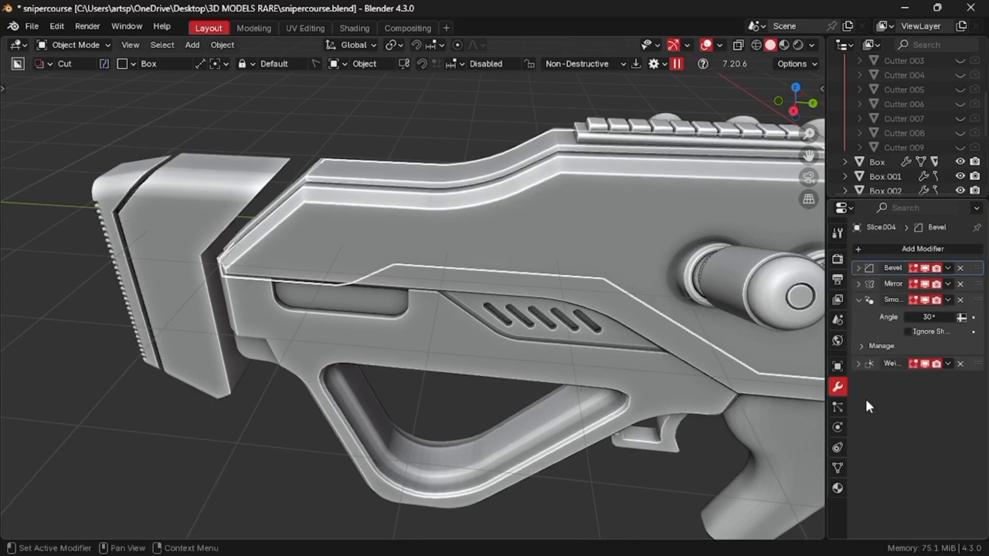
Add a Bevel modifier with 3 segments and a 0.007 m amount to the front body around the barrel, placed first in the stack
middle_drag(675, 344, 662, 360)
click(676, 344)
click(905, 245)
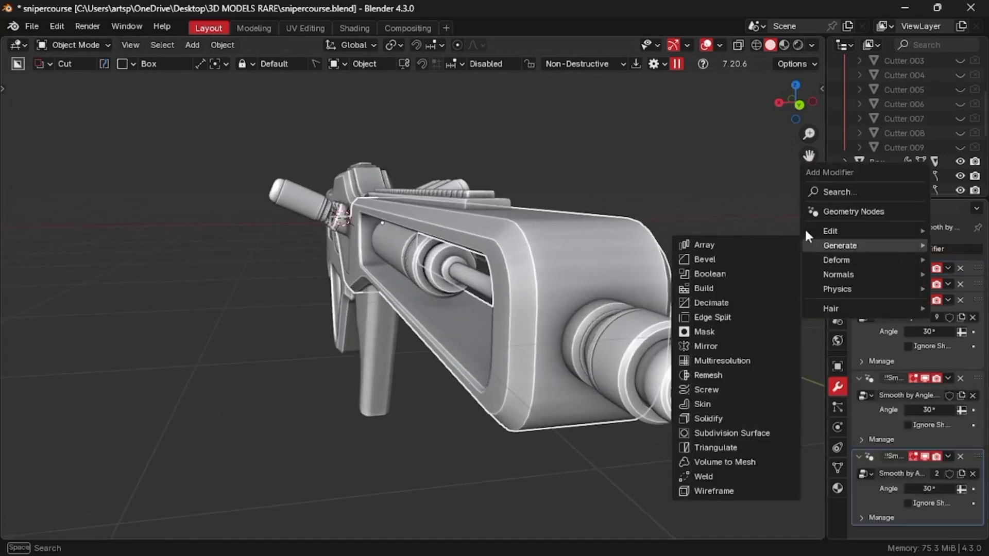
click(740, 254)
middle_drag(737, 256, 750, 255)
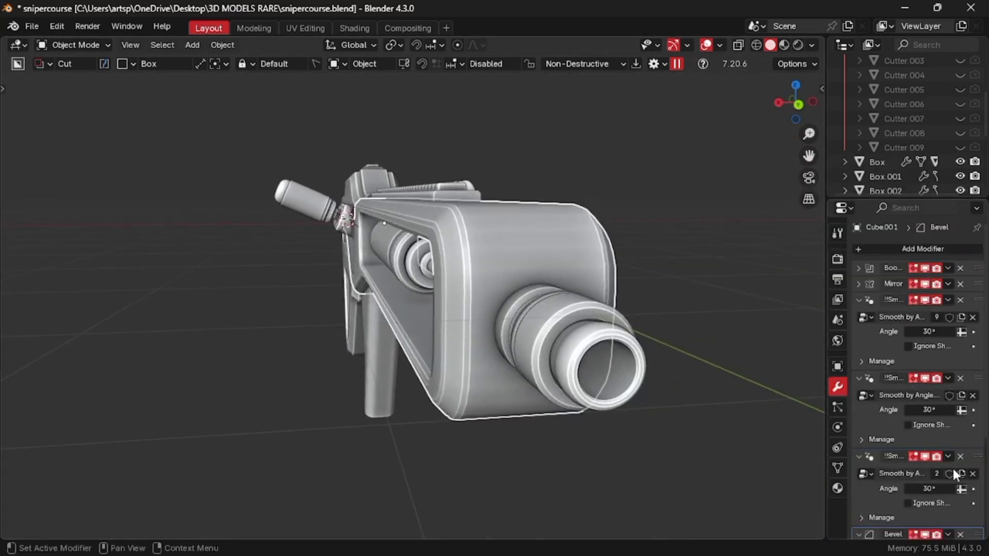
scroll(953, 474, down, 3)
drag(978, 464, 948, 267)
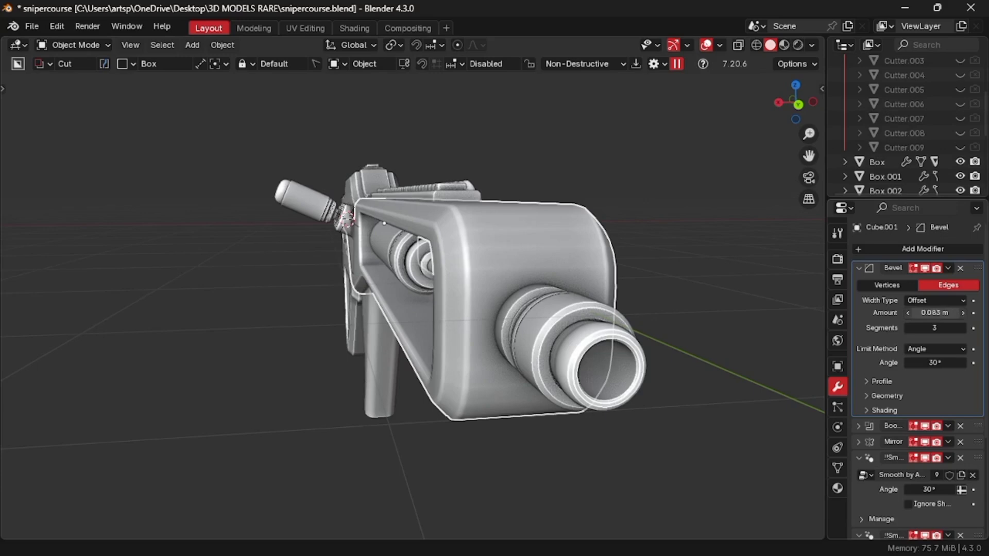
drag(935, 313, 922, 313)
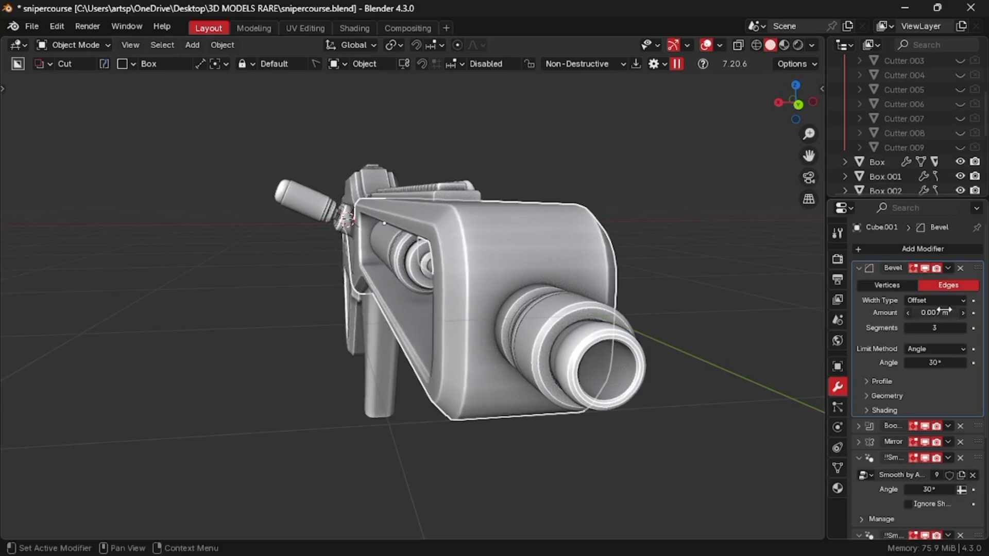
Add a centred loop cut along the top of the front body and bevel it into parallel loops
middle_drag(626, 312, 607, 271)
click(575, 352)
scroll(607, 271, up, 3)
shift+middle_drag(607, 271, 589, 233)
key(Tab)
click(690, 237)
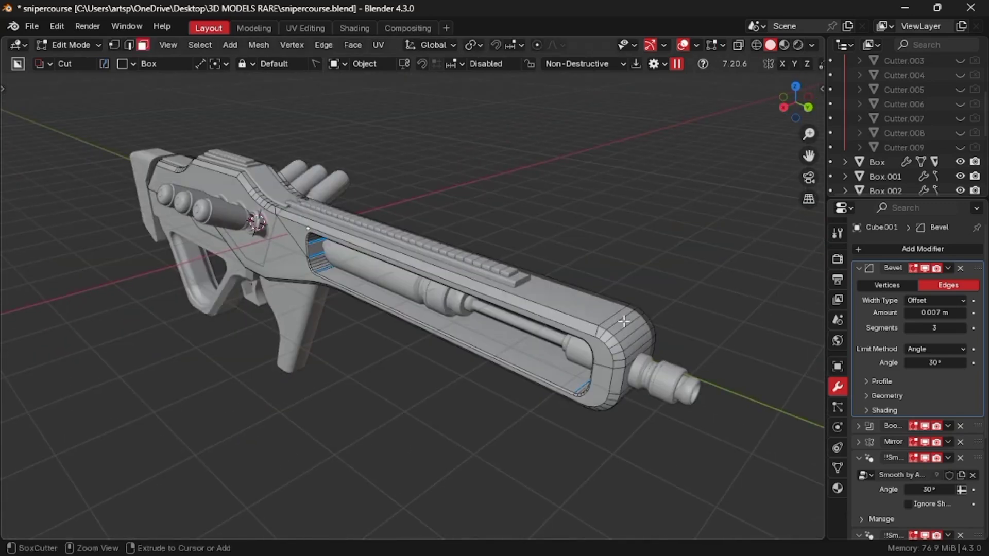
key(ctrl+r)
click(623, 321)
right_click(664, 318)
key(ctrl+b)
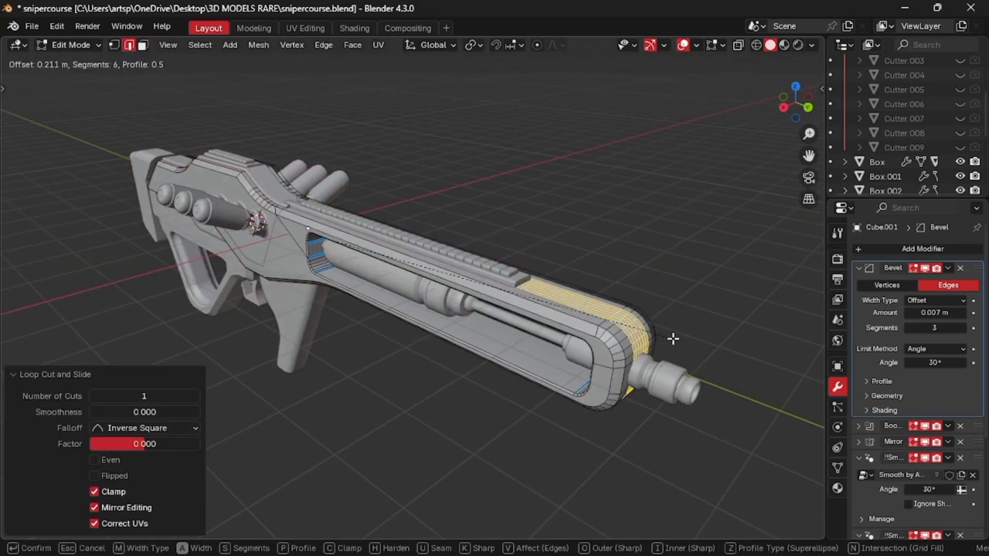
click(668, 364)
Extrude the central top face near the muzzle end of the front body 0.2954 m upward along Z and return to Object Mode
click(143, 45)
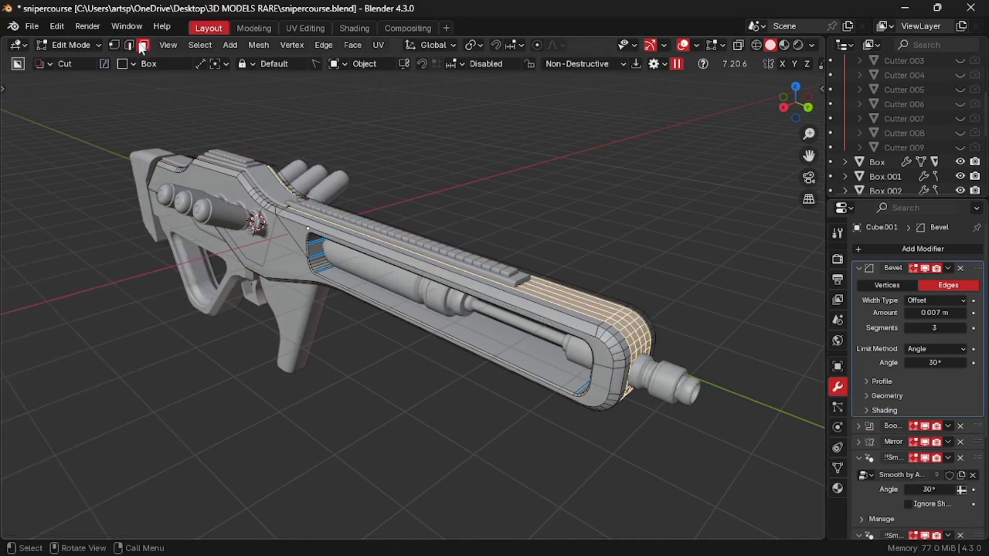
middle_drag(722, 308, 651, 323)
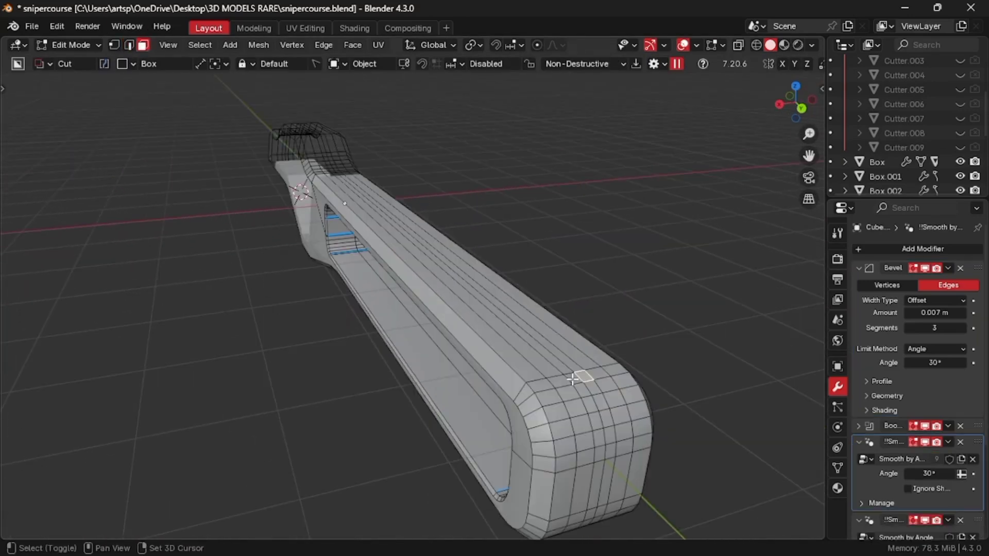
key(e)
key(z)
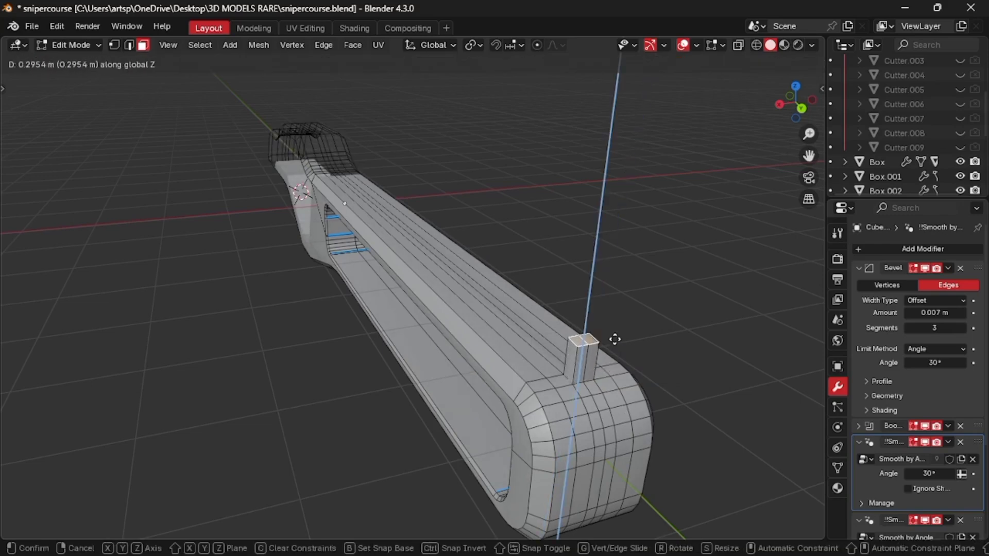
click(615, 340)
middle_drag(615, 340, 613, 340)
shift+middle_drag(614, 340, 615, 340)
key(Tab)
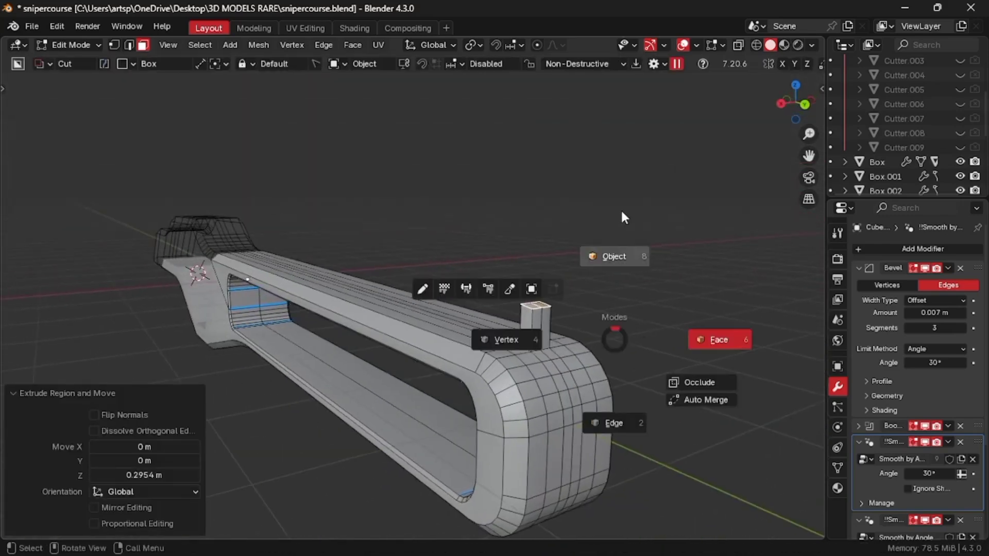
click(615, 256)
Add a Weighted Normal modifier with Keep Sharp enabled to the front body
scroll(622, 216, up, 5)
click(922, 248)
mouse_move(844, 274)
click(731, 287)
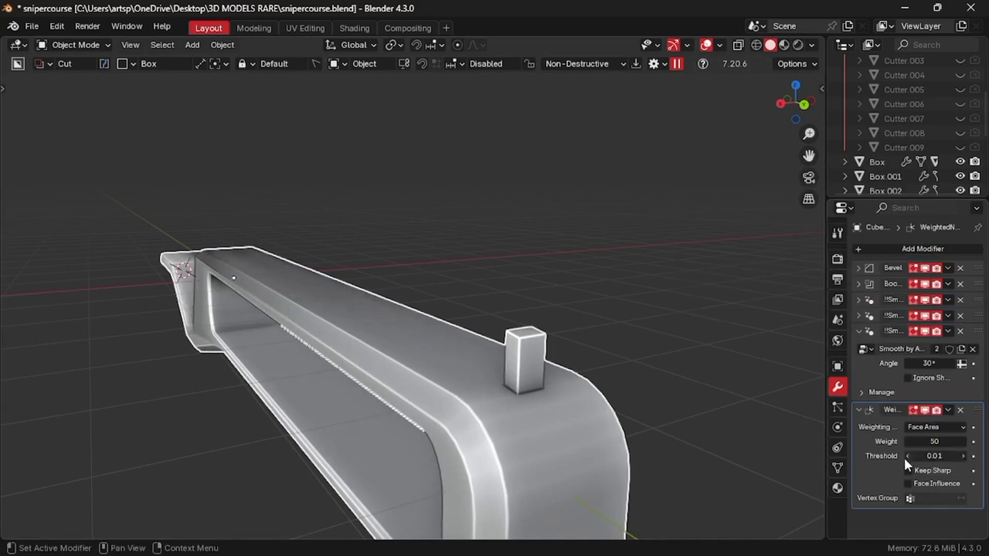
click(908, 470)
From the front view, add a horizontal loop cut near the top of the sight post and scale it 1.431 along X
key(KP_3)
key(KP_1)
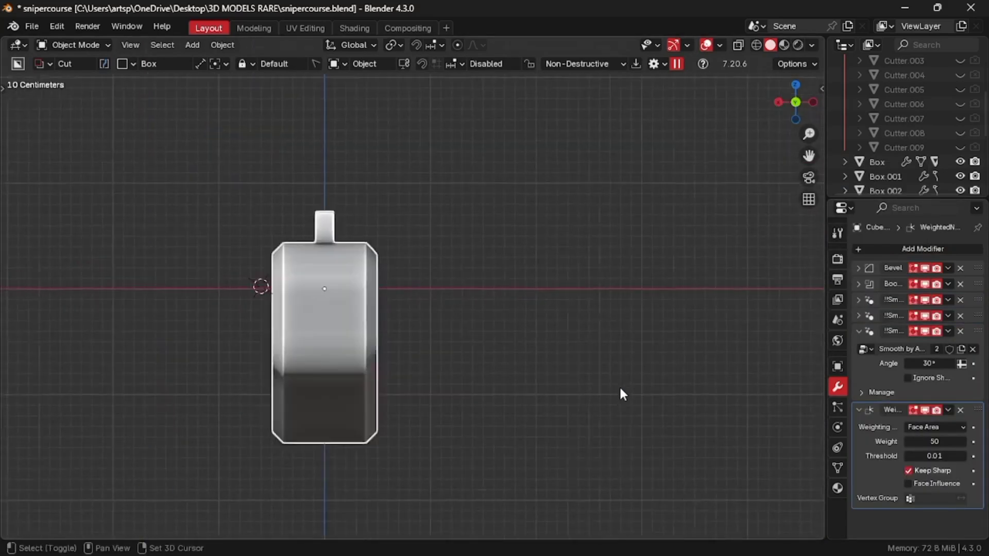
shift+middle_drag(620, 390, 697, 390)
scroll(419, 204, up, 4)
key(Tab)
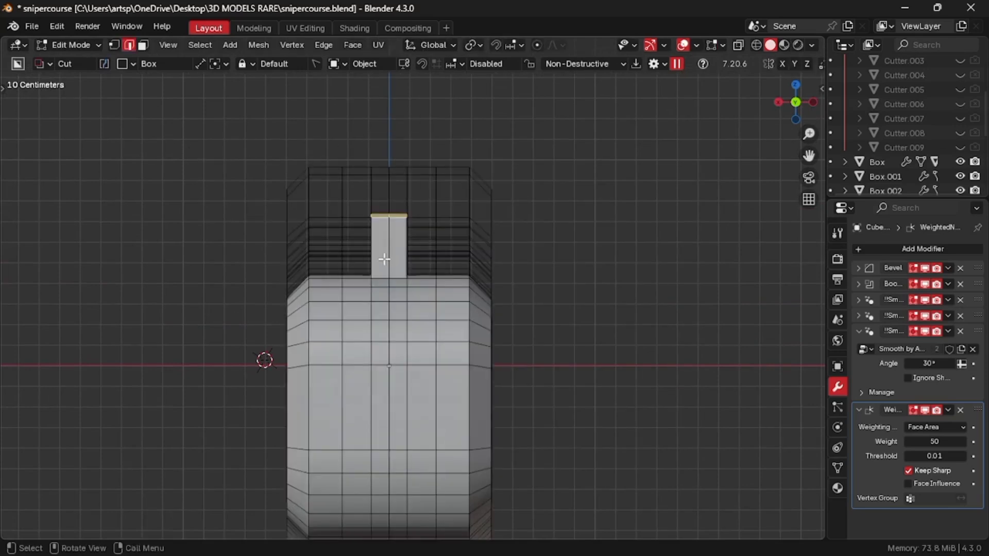
key(ctrl+r)
click(391, 231)
click(391, 230)
key(s)
key(x)
click(566, 241)
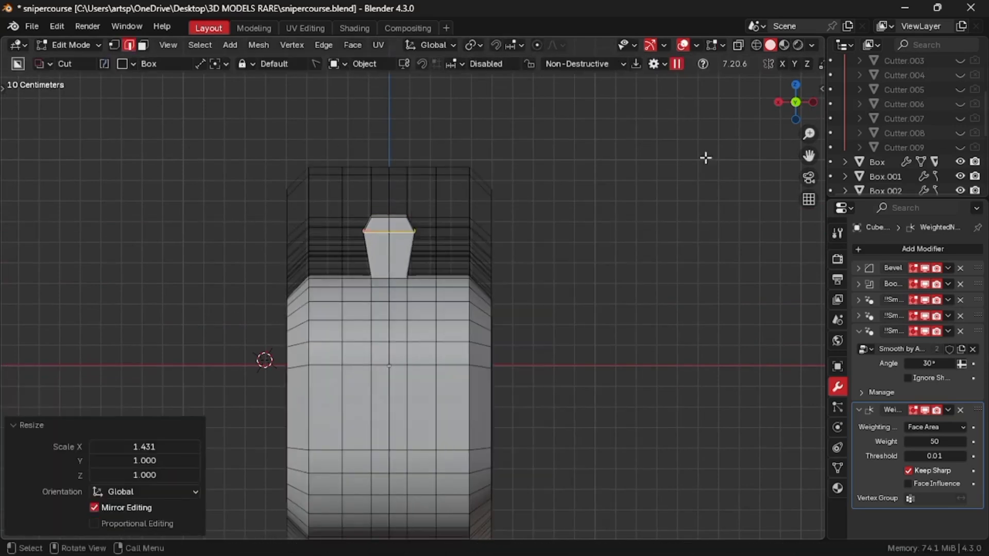
Slide the widened loop on the sight post by a factor of 0.048 and bevel it to round the sides
key(g)
key(g)
click(534, 246)
key(ctrl+b)
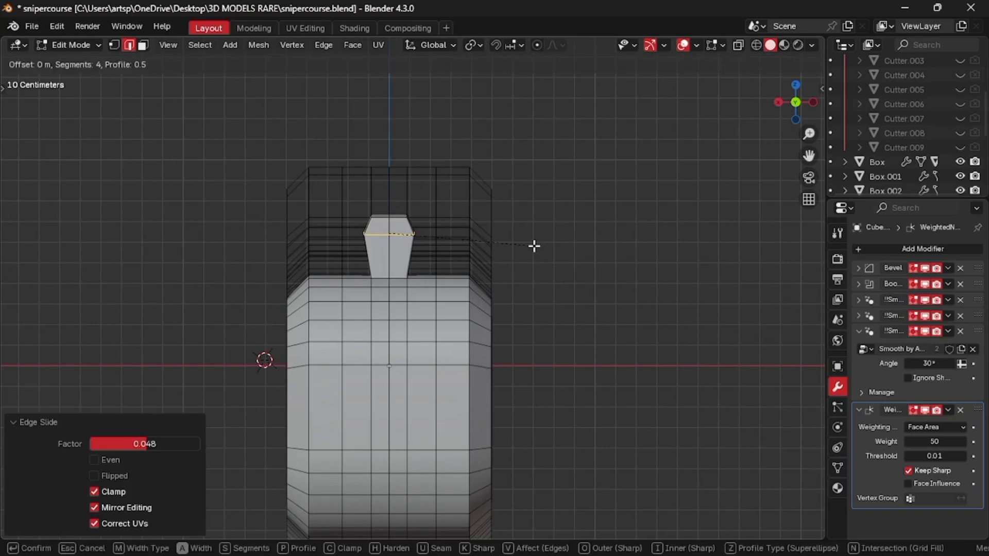
click(552, 249)
Try to bevel the sight post's top edges with 5 segments
click(406, 212)
middle_drag(406, 213, 405, 213)
scroll(405, 213, down, 3)
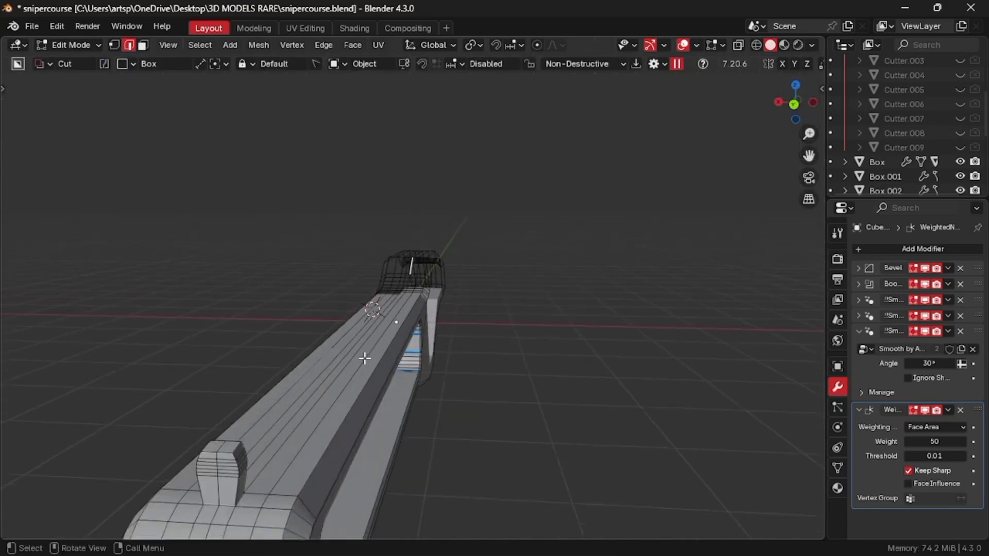
scroll(361, 361, up, 1)
shift+click(219, 457)
key(ctrl+b)
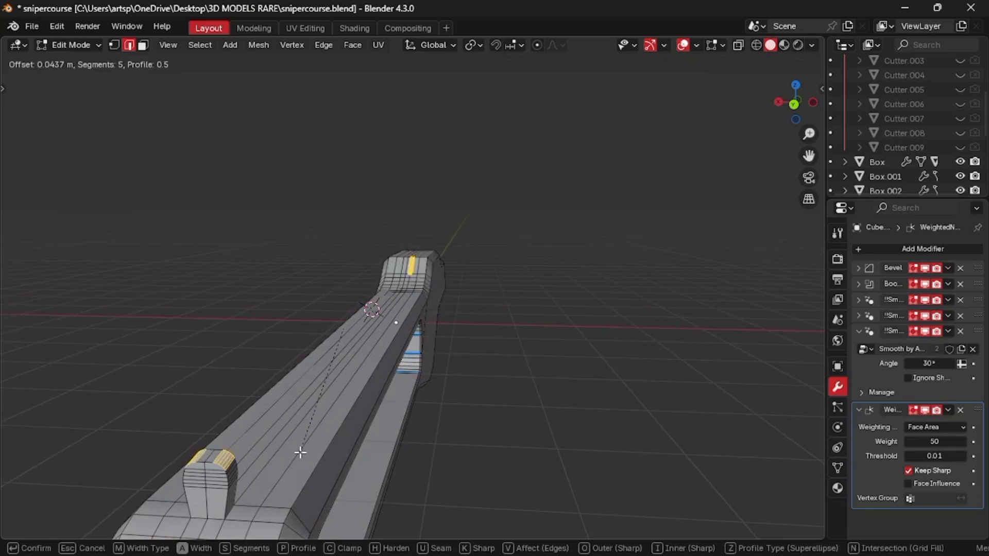
click(303, 436)
Bevel the sight post's top edges by 0.0208 m with 5 segments and return to Object Mode
middle_drag(303, 436, 229, 401)
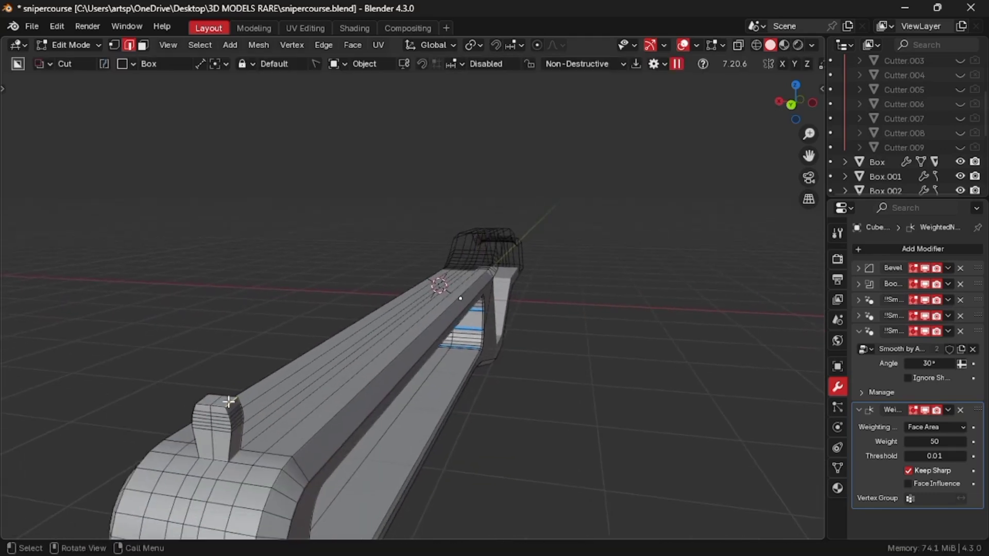
key(ctrl+b)
click(282, 382)
middle_drag(281, 382, 280, 382)
key(Tab)
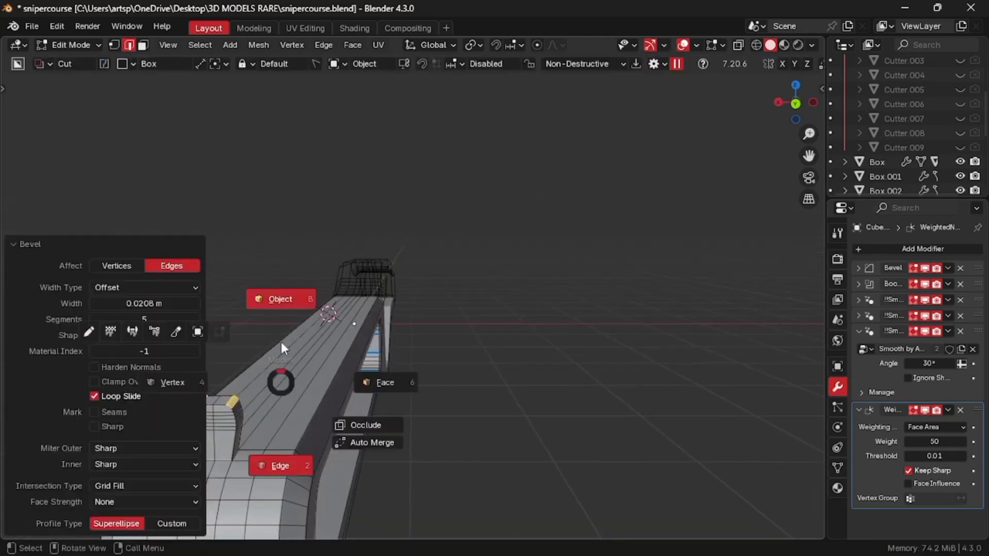
click(281, 341)
Cut a narrow vertical slot into the top of the sight post from the front view and place Weighted Normal last in the stack
key(KP_3)
key(KP_1)
scroll(394, 391, up, 5)
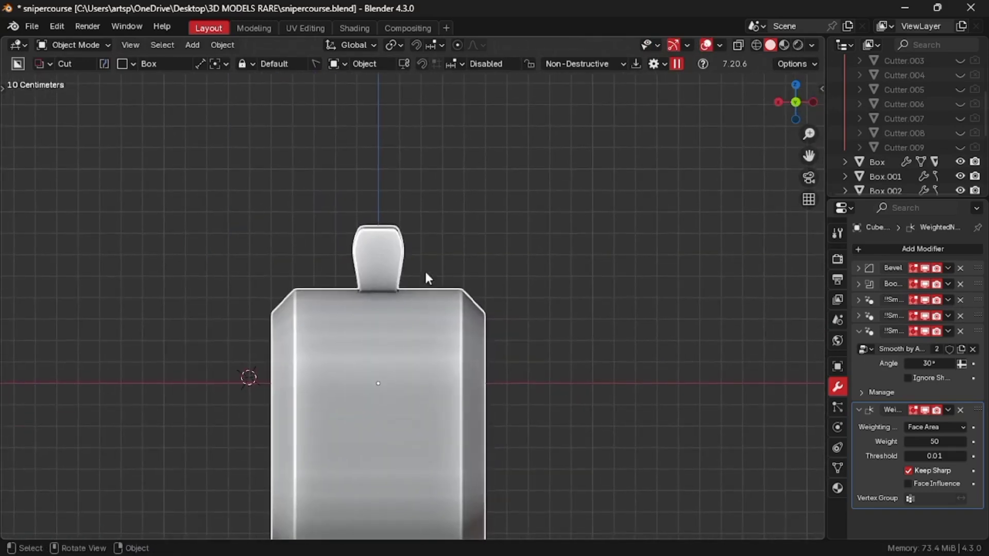
drag(370, 209, 388, 265)
key(b)
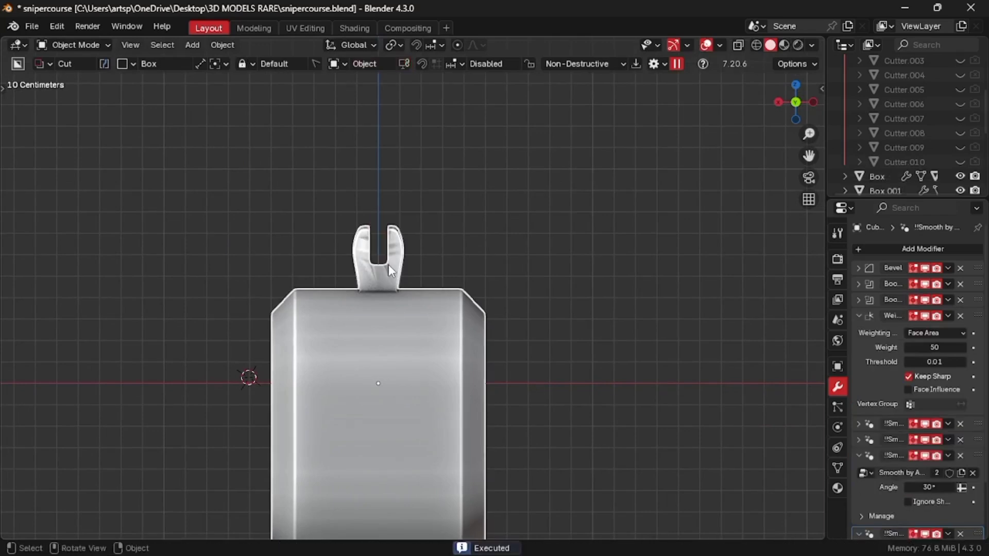
scroll(902, 436, down, 3)
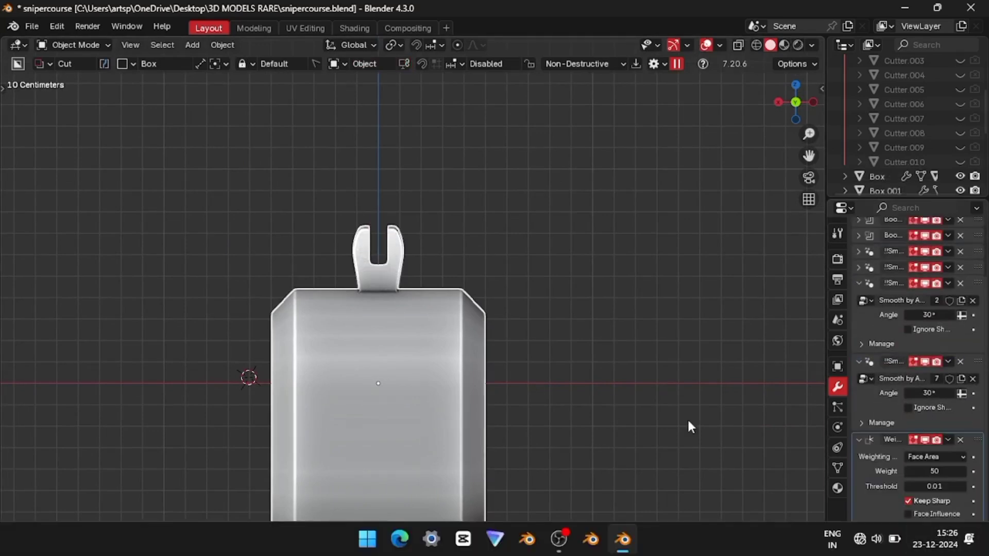
Cut a small bevelled box notch into the top edge of the panel line on the upper body's side
scroll(531, 320, down, 5)
middle_drag(530, 320, 642, 150)
scroll(648, 237, down, 4)
scroll(648, 237, up, 3)
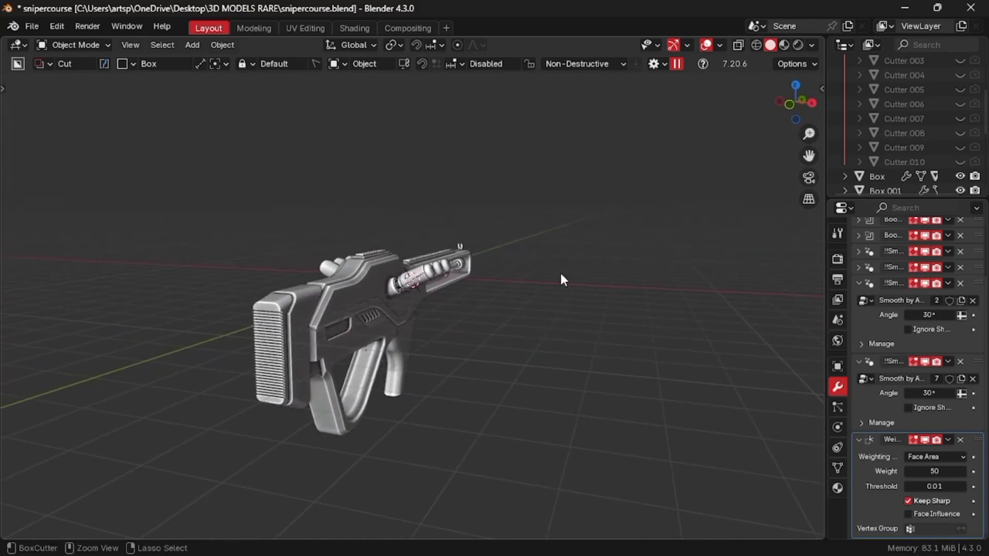
scroll(561, 274, up, 4)
middle_drag(561, 274, 561, 274)
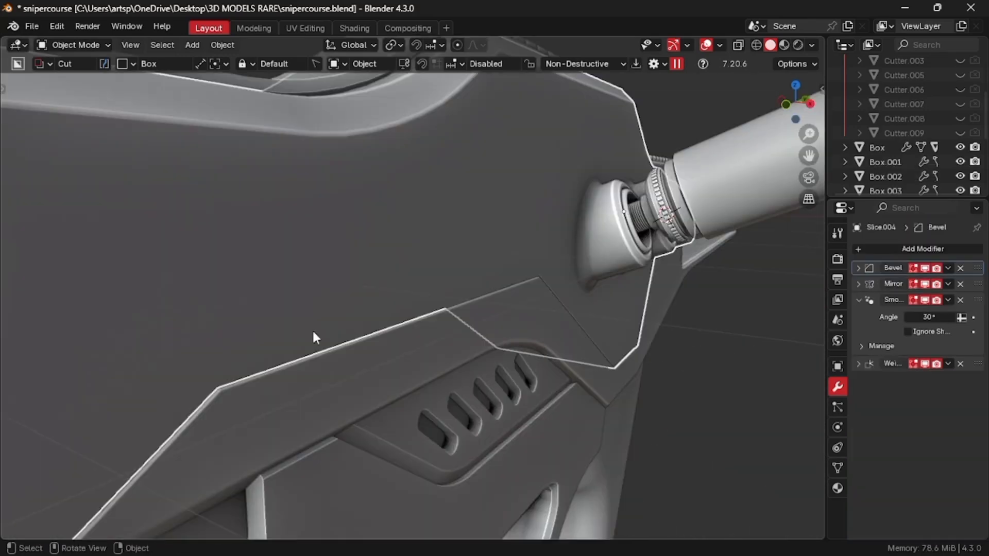
drag(269, 364, 314, 355)
key(b)
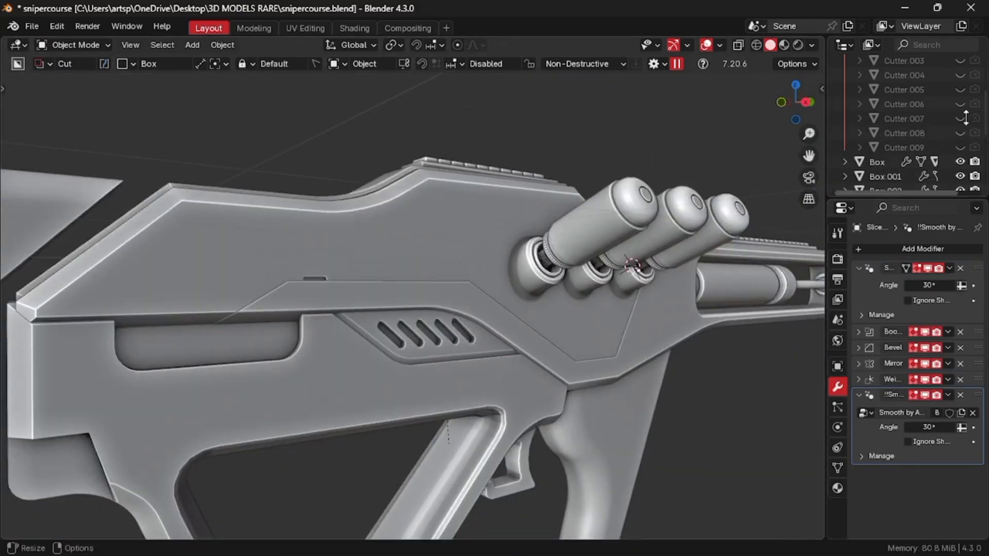
Array the panel-line notch cutter (Cutter.004) with count 2 and a relative Y offset of 6.600, and hide the cutter
scroll(960, 150, up, 5)
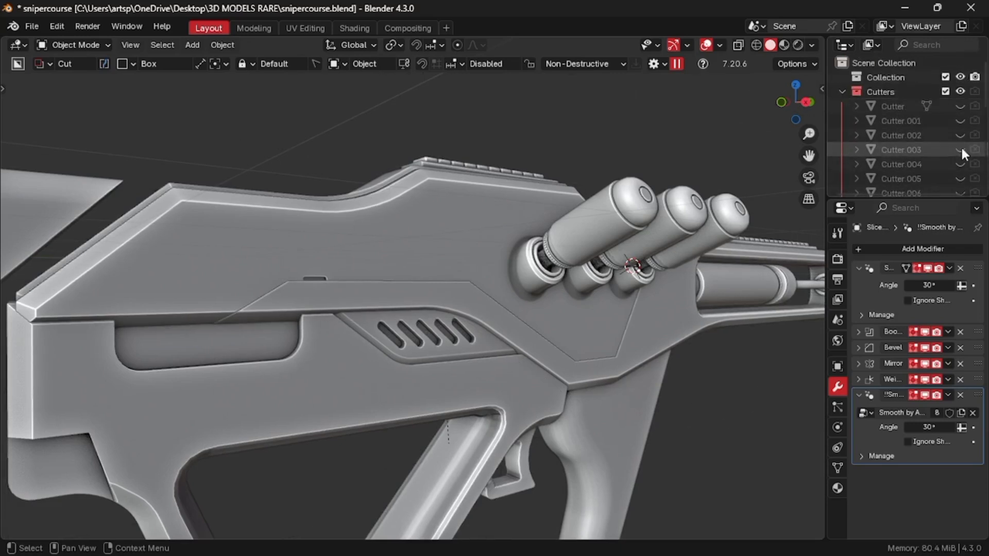
click(902, 164)
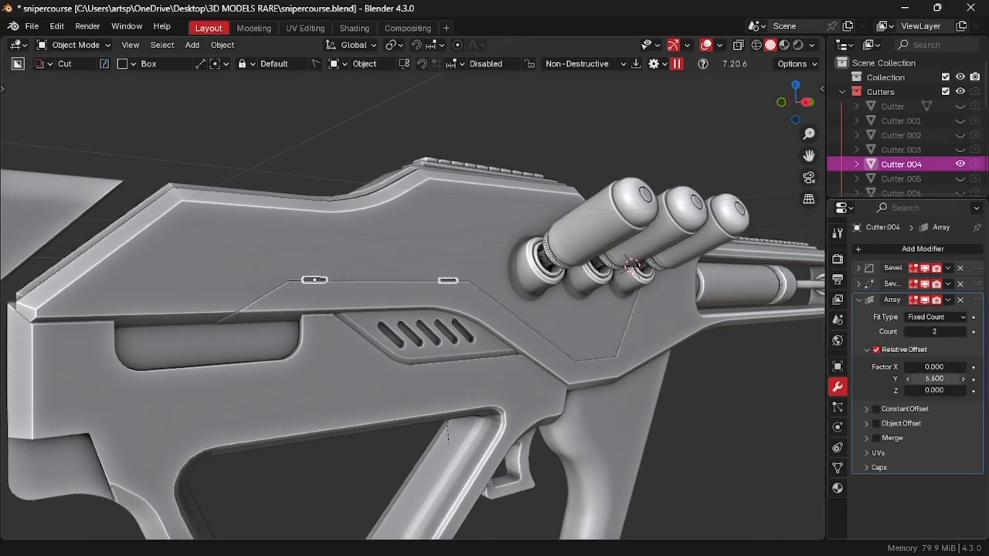
key(h)
scroll(409, 338, down, 4)
middle_drag(409, 337, 409, 335)
scroll(409, 336, up, 4)
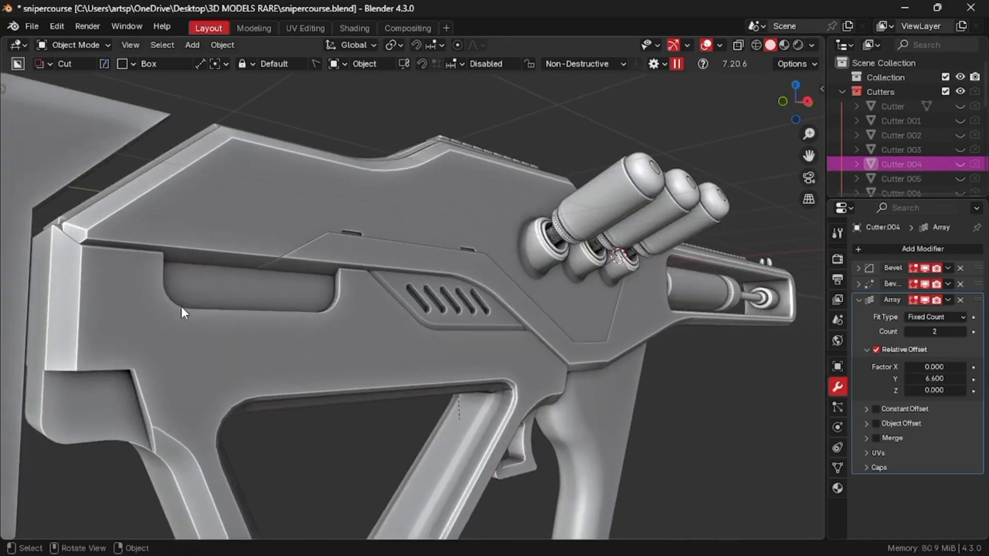
Cut a small 32-sided round hole beside the rear side recess of the lower body and place Weighted Normal last in the stack
key(d)
click(140, 282)
drag(147, 267, 148, 276)
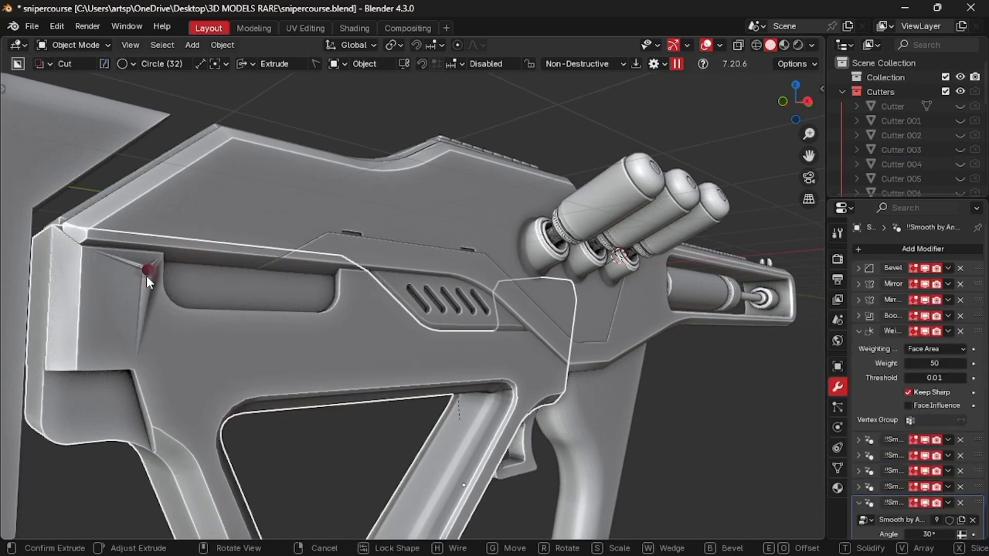
click(146, 276)
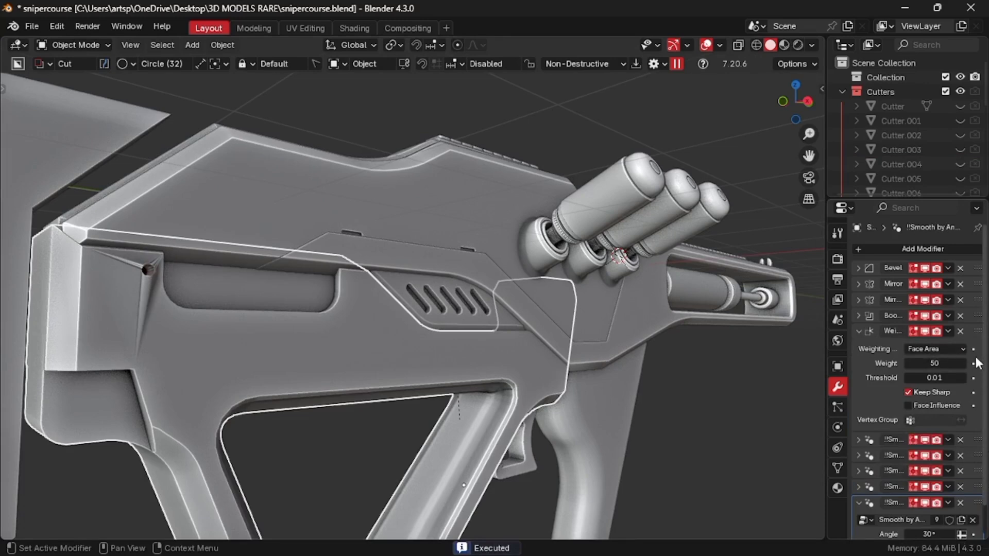
drag(973, 333, 965, 550)
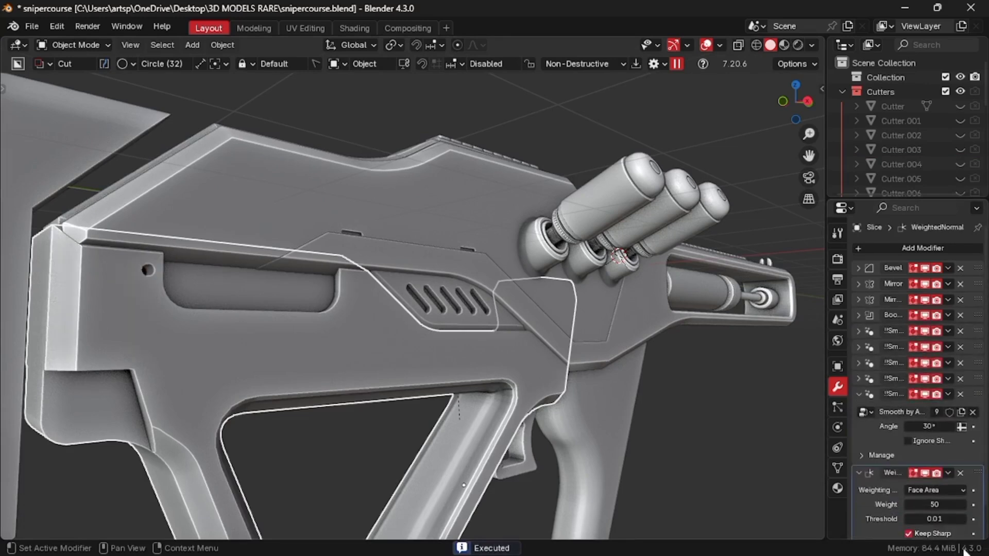
click(858, 395)
middle_drag(428, 475, 427, 473)
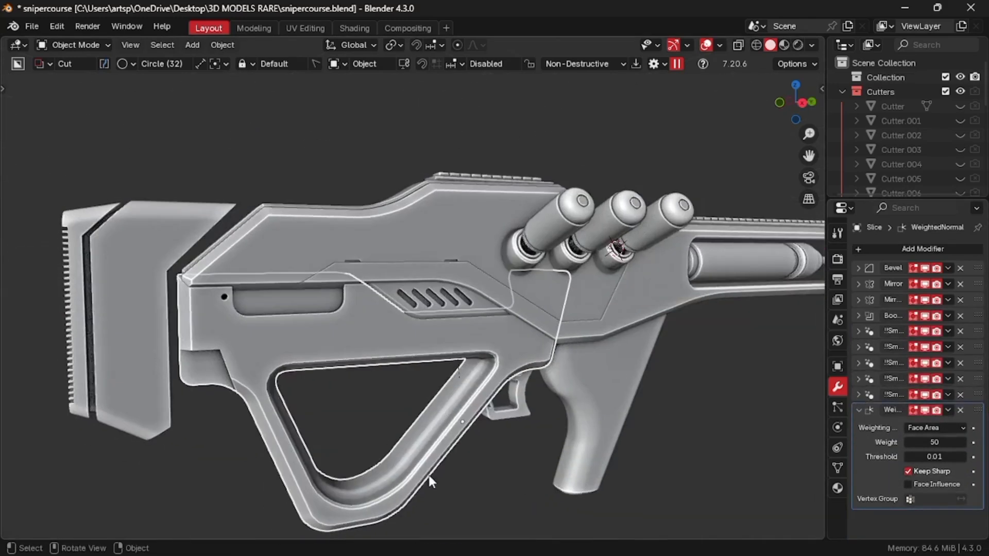
Cut a small box notch into the bottom edge of the body's panel line, below the three canisters
scroll(428, 473, down, 2)
middle_drag(587, 505, 556, 450)
scroll(556, 450, up, 5)
key(ctrl+d)
click(409, 294)
click(388, 287)
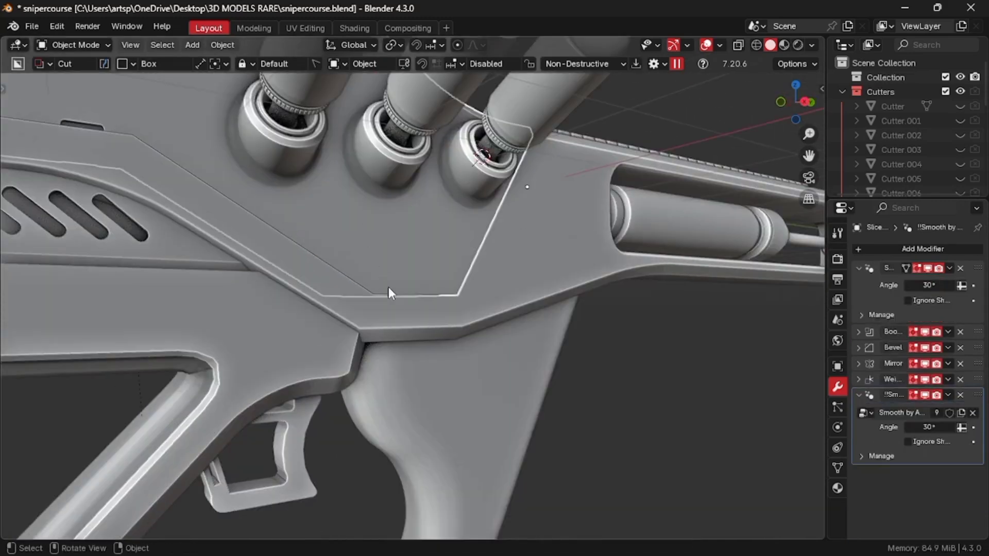
drag(392, 288, 386, 301)
click(380, 301)
middle_drag(380, 302, 353, 302)
Set the relative Y offset of the bottom notch cutter's two-copy array (Cutter.011) to 14.700 and hide the cutter
scroll(962, 172, down, 4)
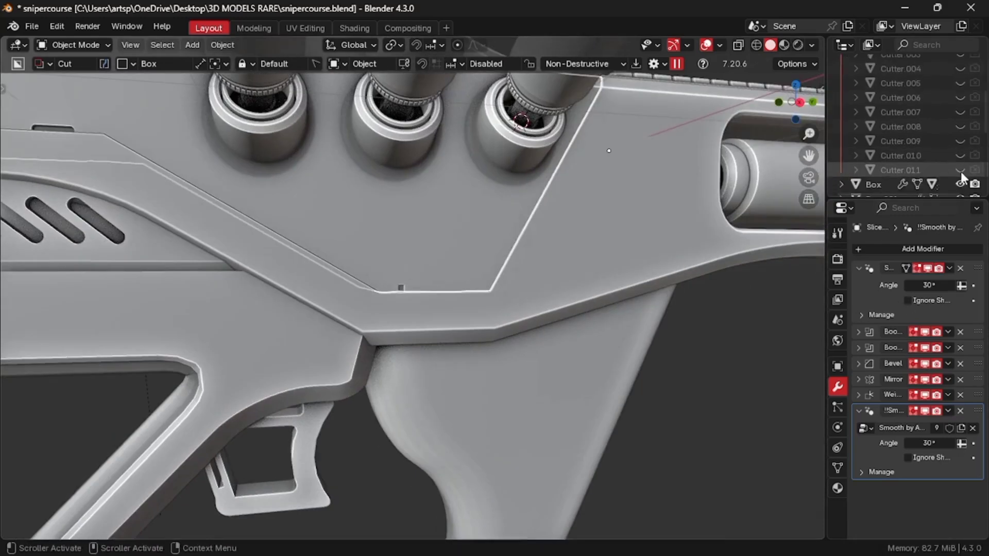
click(961, 174)
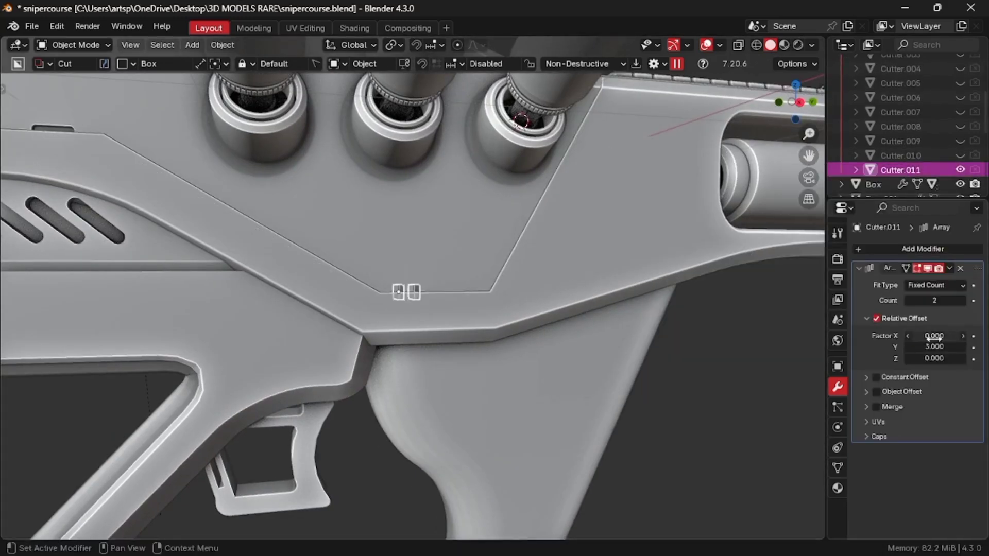
drag(934, 348, 942, 347)
click(961, 172)
middle_drag(793, 288, 748, 299)
scroll(746, 298, down, 8)
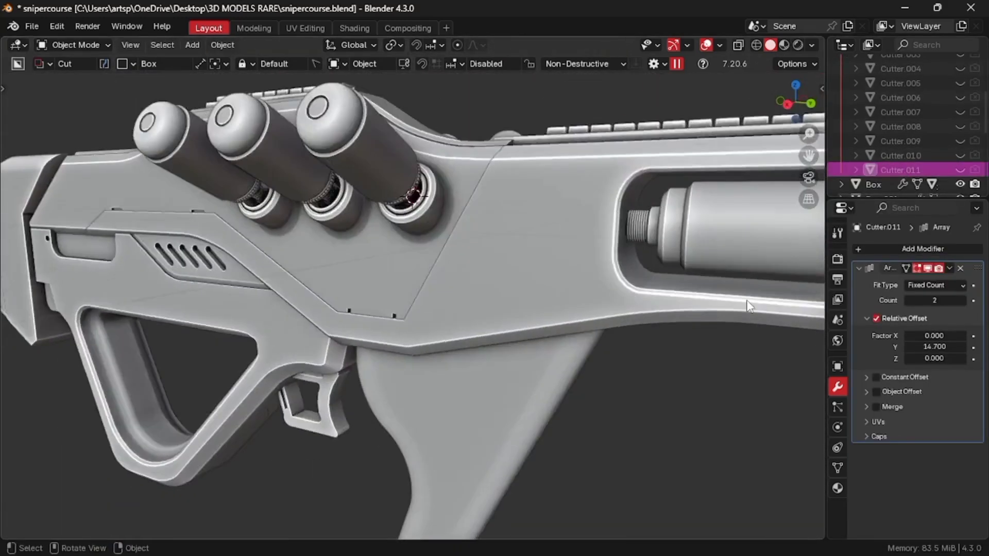
Cut a narrow vertical slot with rounded ends into the lower side of the butt stock from the side view
drag(253, 244, 266, 314)
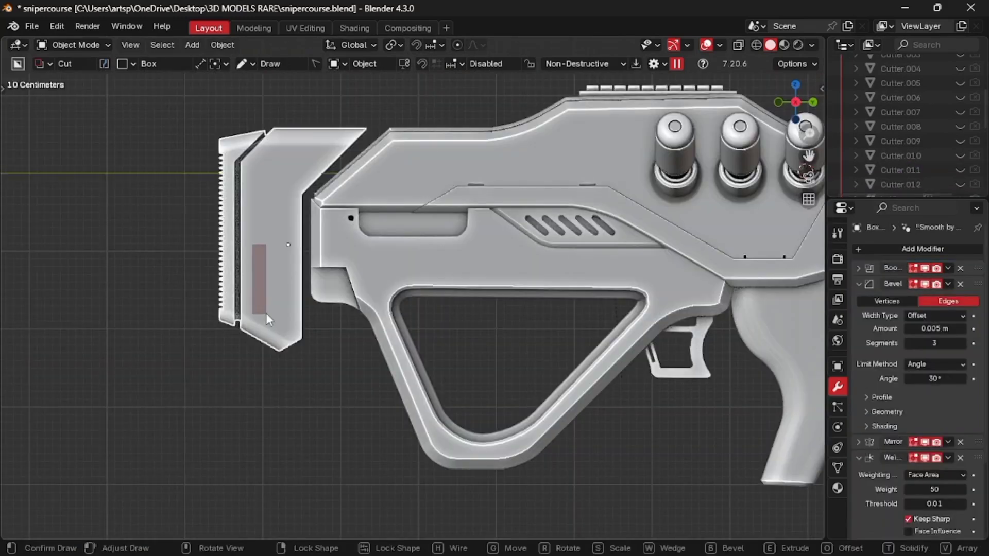
key(b)
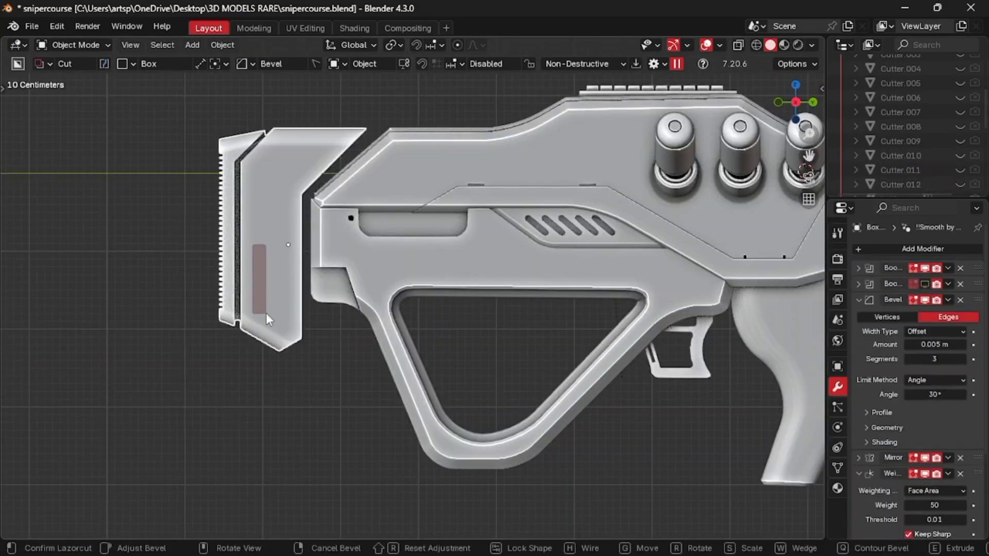
click(304, 283)
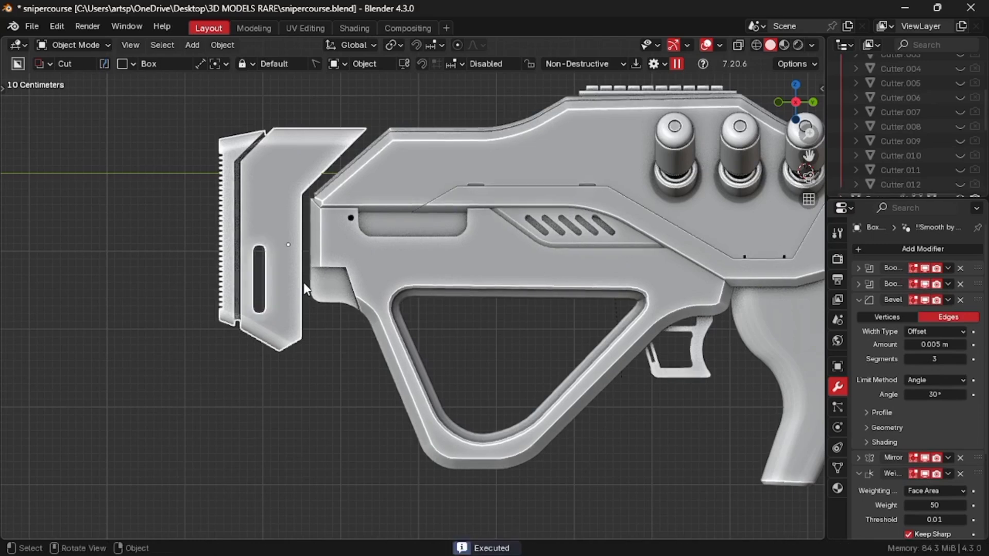
scroll(299, 373, down, 2)
scroll(299, 373, up, 9)
scroll(299, 376, down, 9)
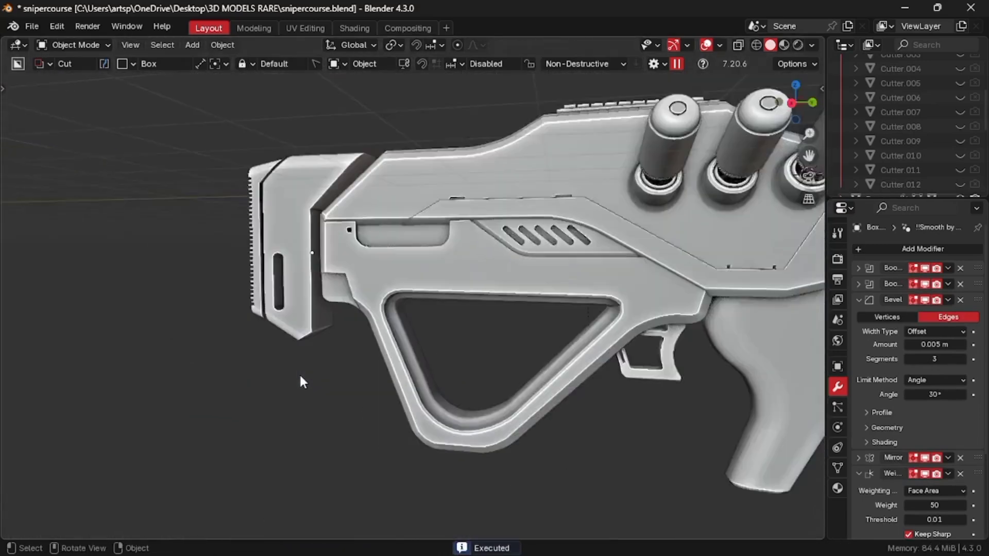
Select the butt stock's front and slanted upper faces in Edit Mode and inset them by 0.1755 m
middle_drag(300, 375, 368, 288)
scroll(313, 313, down, 2)
click(368, 289)
scroll(368, 289, down, 2)
scroll(368, 289, up, 3)
scroll(369, 289, down, 4)
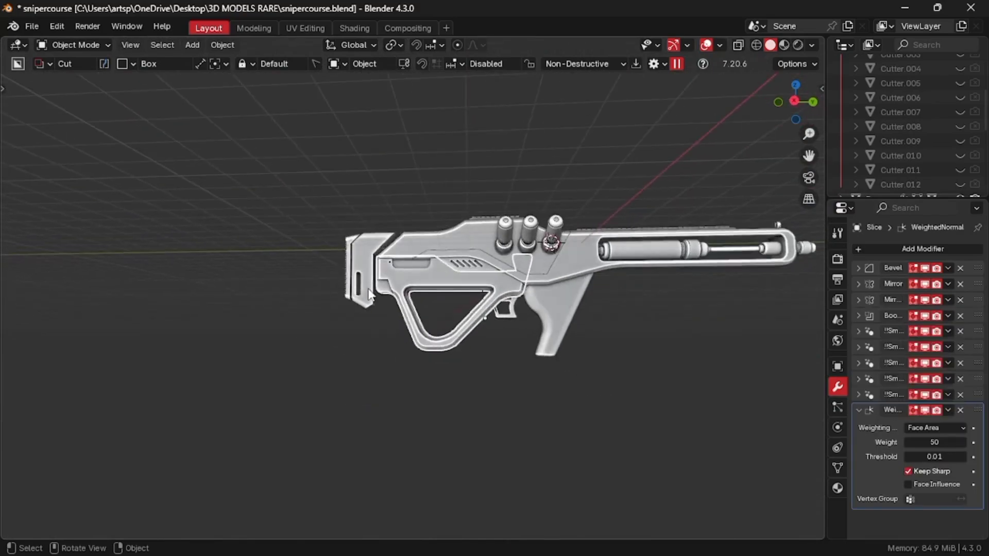
click(368, 289)
scroll(369, 290, up, 8)
key(Tab)
middle_drag(380, 290, 384, 289)
scroll(383, 291, down, 4)
key(ctrl+Tab)
click(449, 301)
scroll(450, 301, up, 2)
click(318, 175)
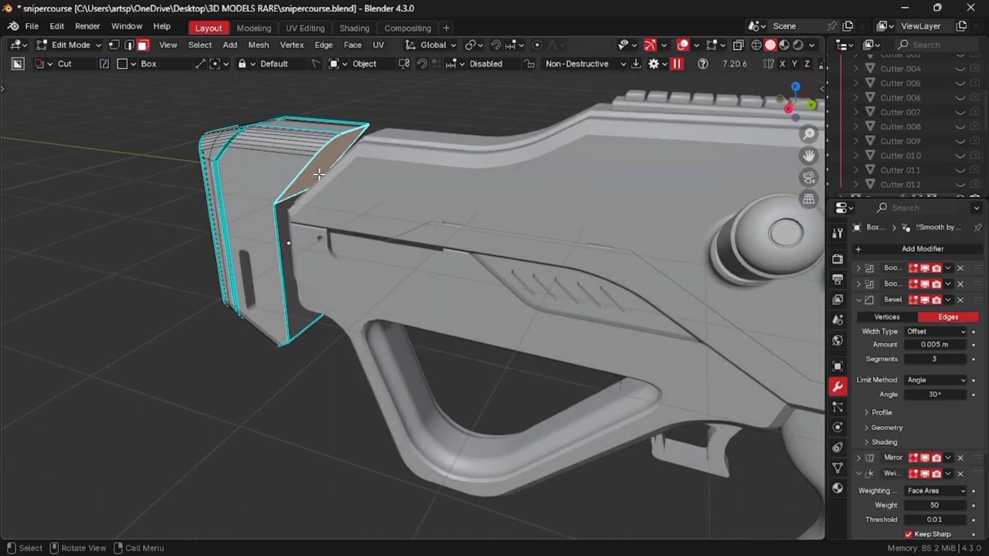
middle_drag(289, 261, 468, 203)
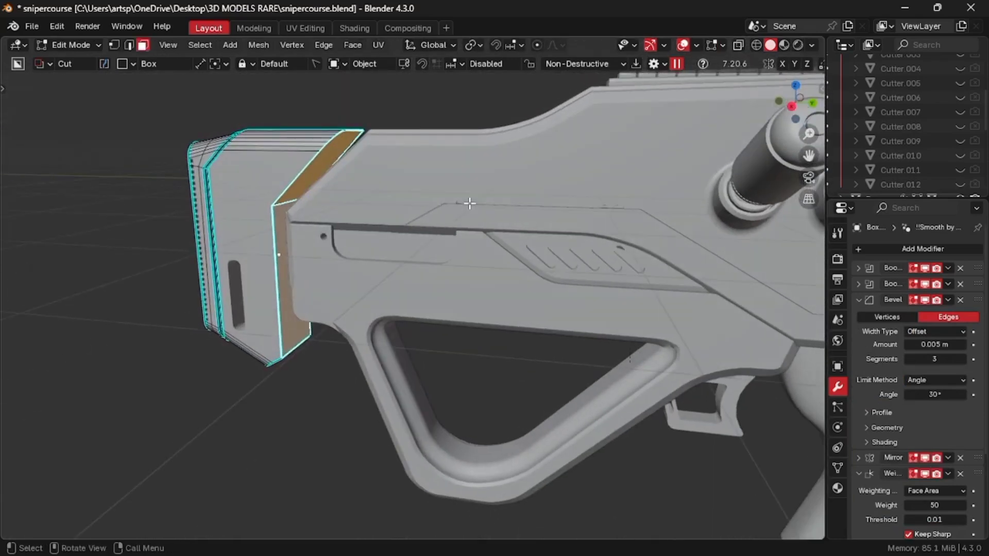
key(i)
click(453, 206)
Extrude the inset stock faces 0.45109 m along Y towards the rifle body from the side view
key(KP_3)
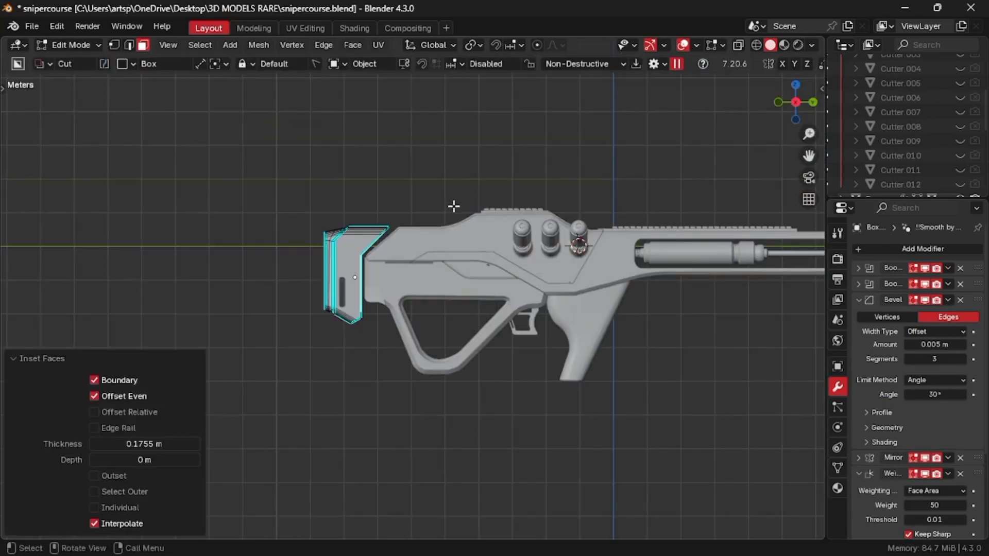
key(e)
key(y)
click(469, 206)
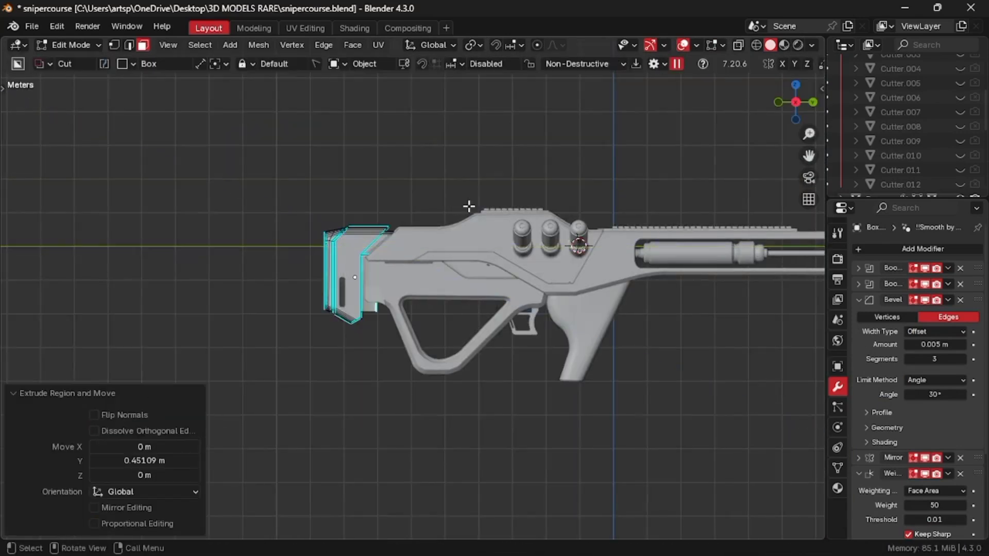
Raise the lower front edge of the extruded stock connector about 0.37 m along Z
scroll(381, 306, up, 4)
click(130, 45)
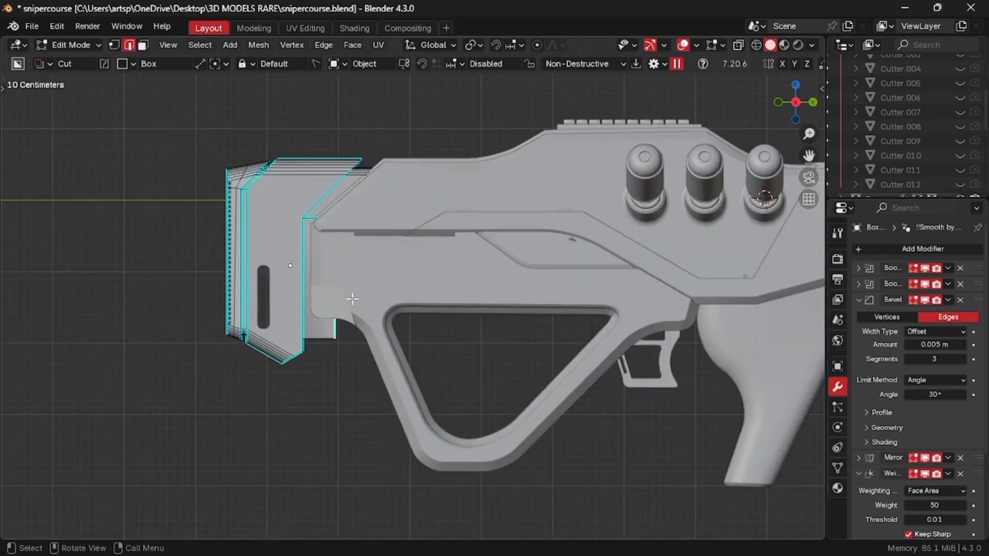
middle_drag(342, 326, 333, 360)
scroll(333, 360, down, 4)
key(KP_3)
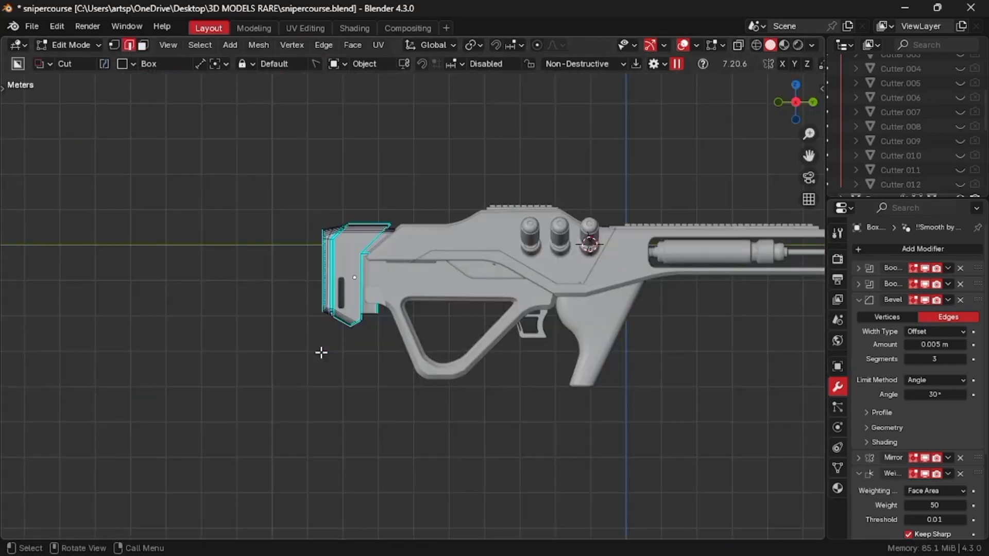
scroll(530, 349, up, 4)
key(g)
key(z)
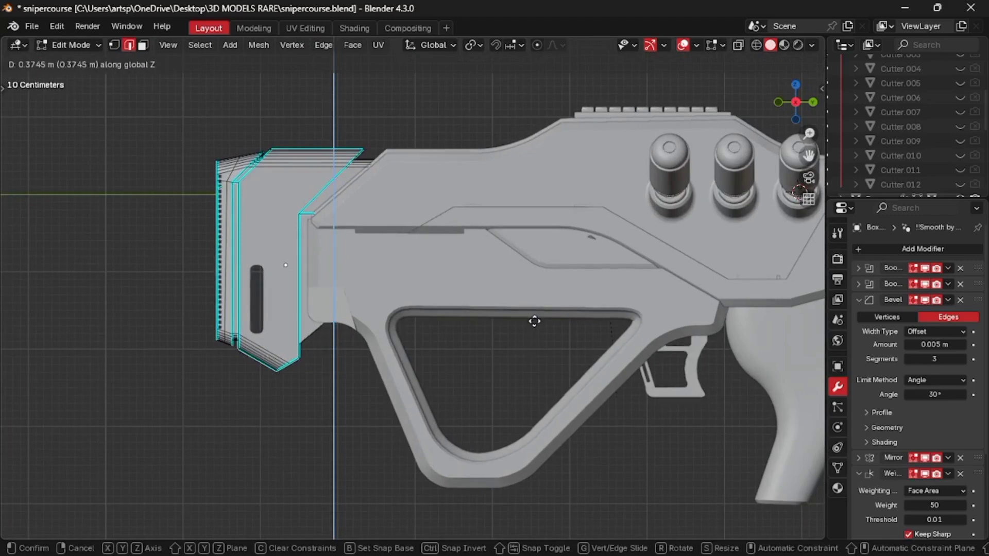
click(534, 321)
Shift the raised connector edge 0.26215 m along Y into the rifle body and return to Object Mode
key(g)
key(x)
click(555, 319)
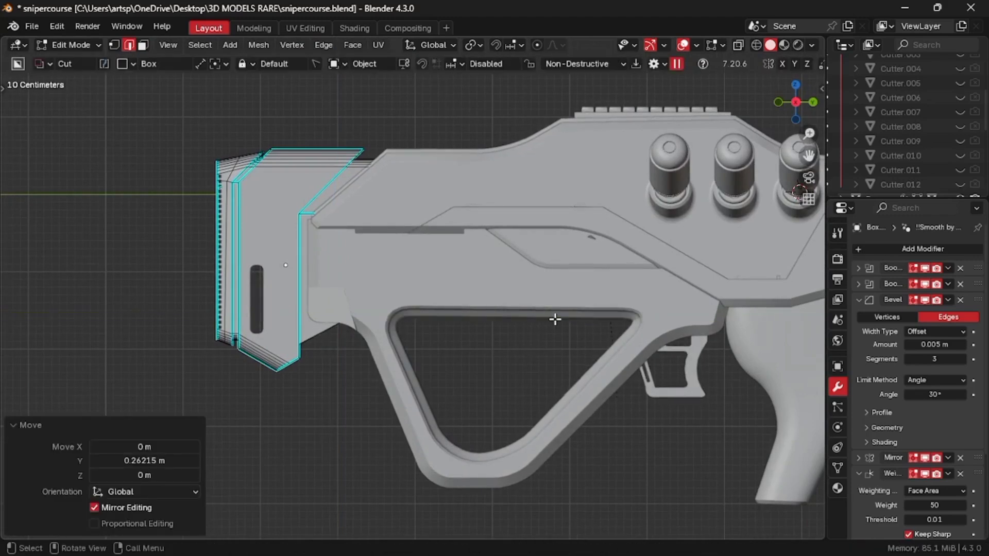
key(Tab)
Examine the whole rifle from the side view and in perspective
click(552, 239)
click(313, 441)
middle_drag(314, 440, 348, 332)
key(KP_3)
shift+middle_drag(348, 332, 451, 309)
scroll(451, 308, down, 3)
shift+middle_drag(451, 308, 450, 308)
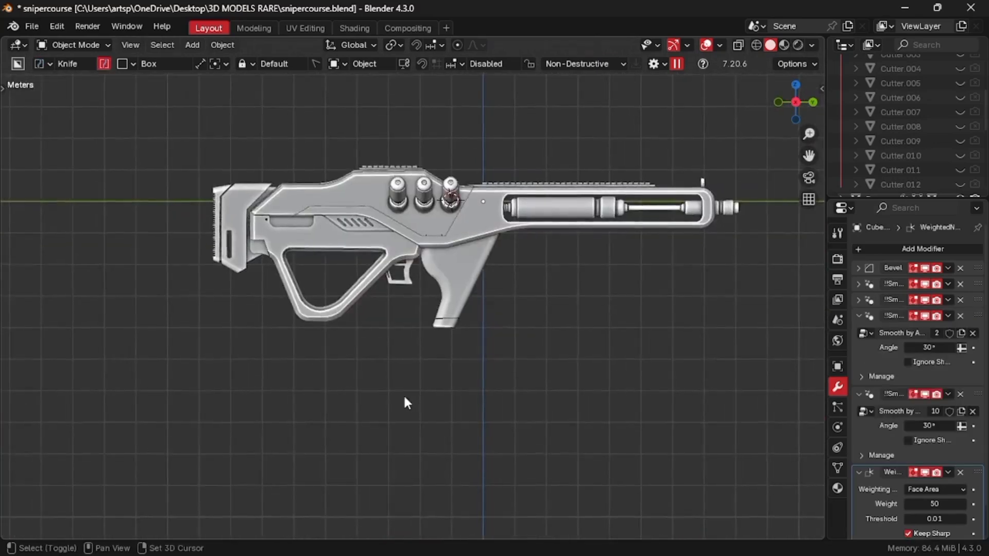
middle_drag(405, 397, 456, 326)
scroll(457, 345, up, 2)
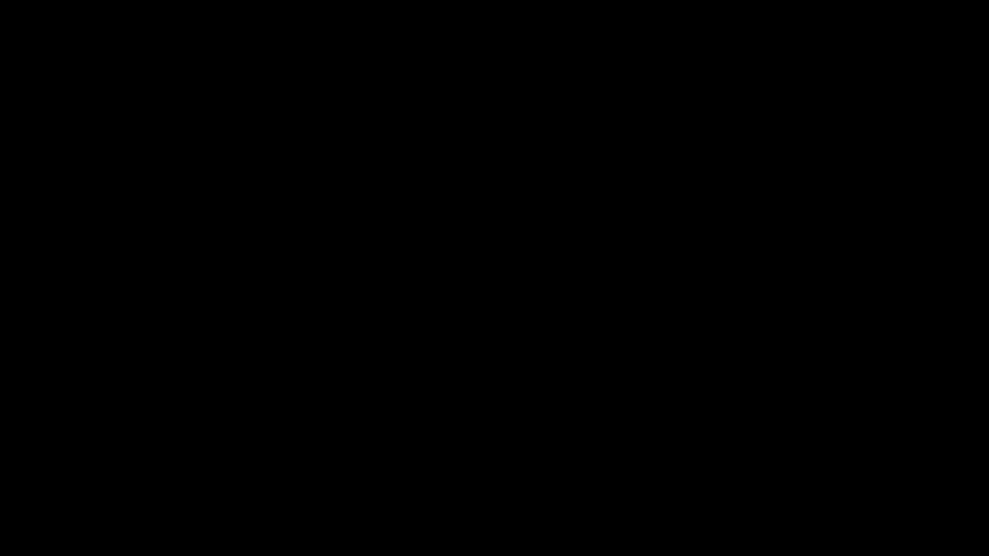